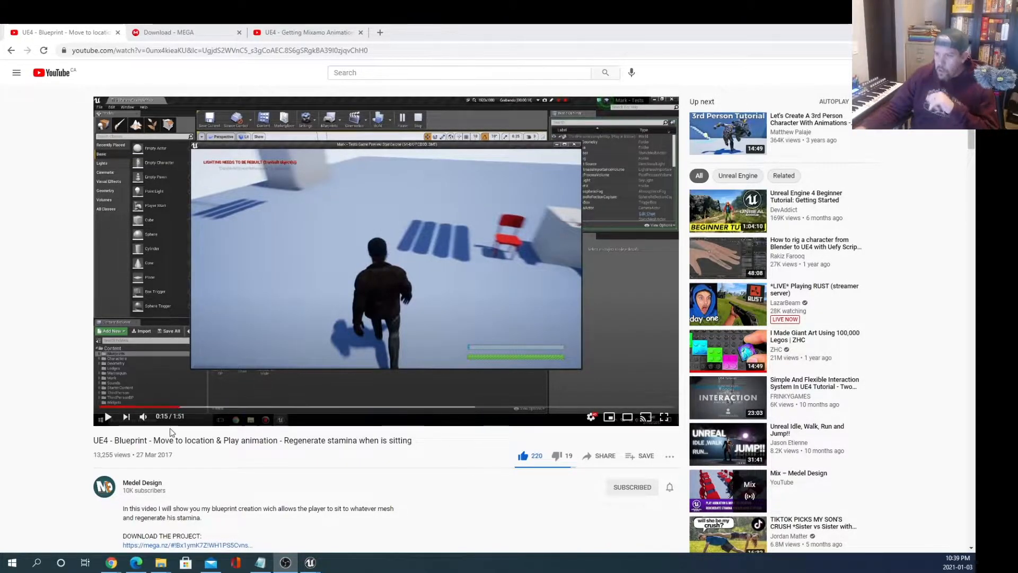
Step: Play part of the reference video on sitting in a chair, pause it and review its description
{"action": "left_click", "coordinate": [108, 416]}
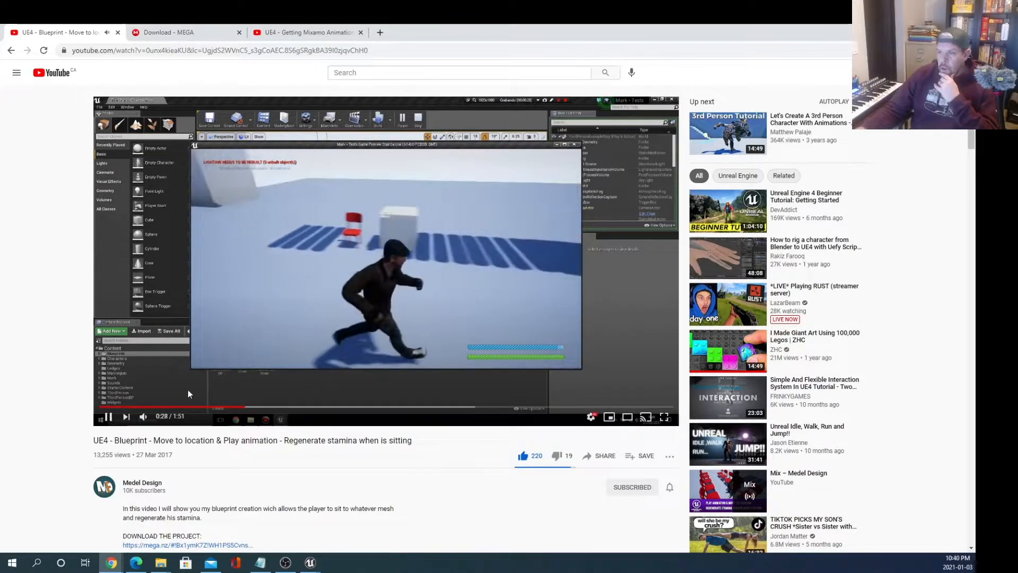
{"action": "left_click", "coordinate": [227, 314]}
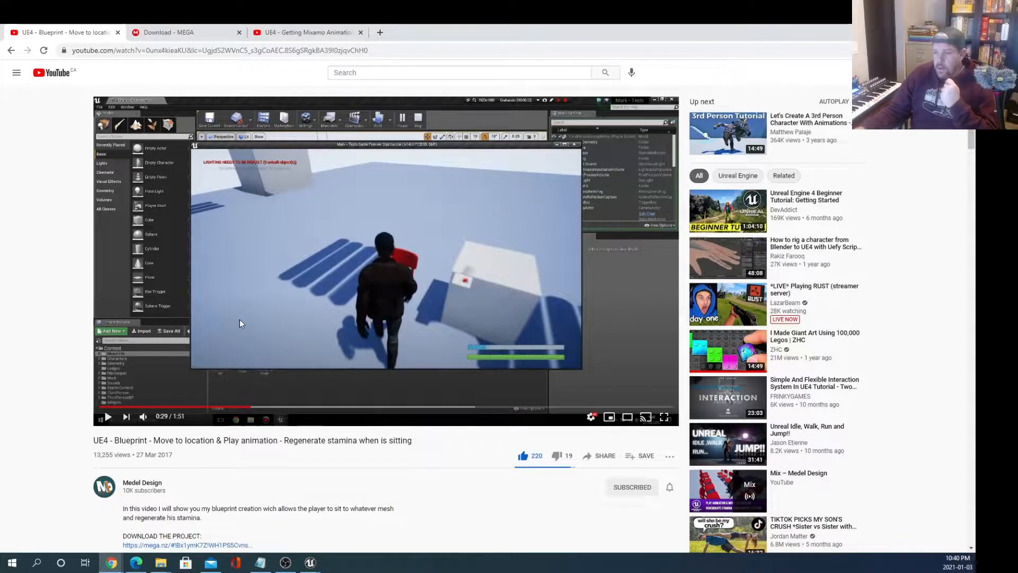
{"action": "scroll", "coordinate": [232, 326], "scroll_direction": "down", "scroll_amount": 2}
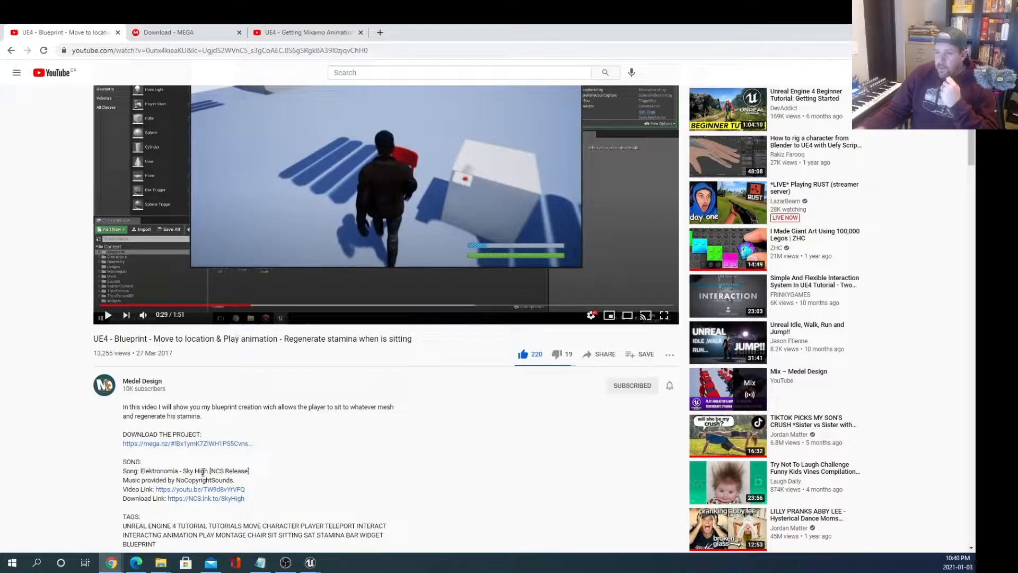
{"action": "scroll", "coordinate": [235, 335], "scroll_direction": "down", "scroll_amount": 3}
{"action": "scroll", "coordinate": [190, 196], "scroll_direction": "up", "scroll_amount": 4}
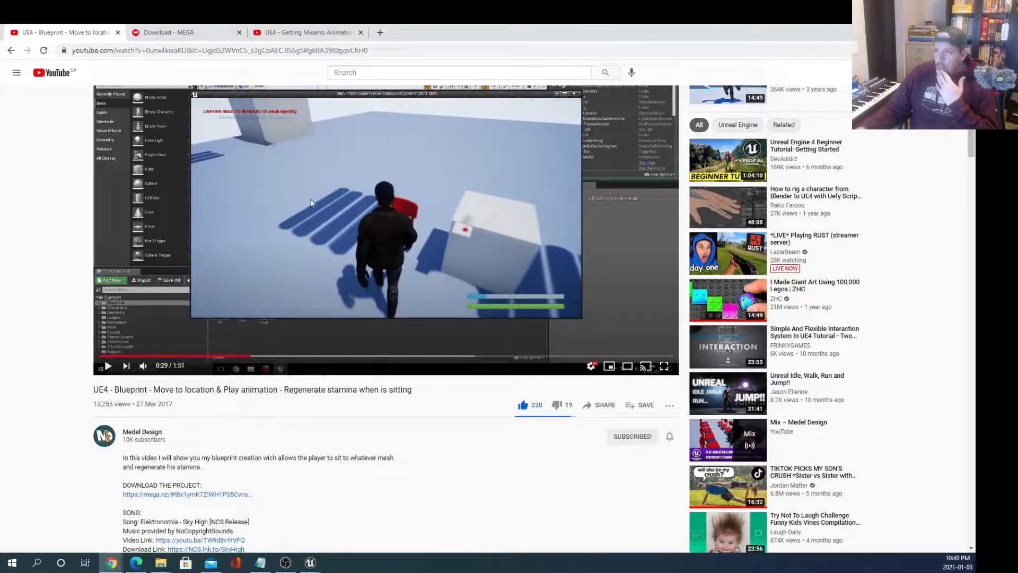
Step: Switch to the FracturedFantasy project in Unreal Editor, play the level and walk the character past the hallway lockers
{"action": "mouse_move", "coordinate": [306, 566]}
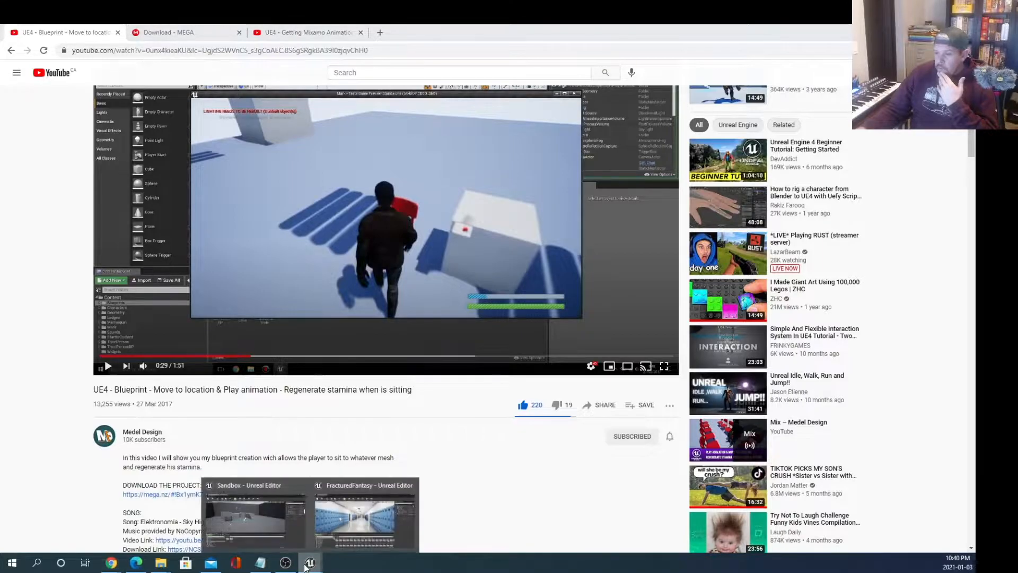
{"action": "left_click", "coordinate": [365, 517]}
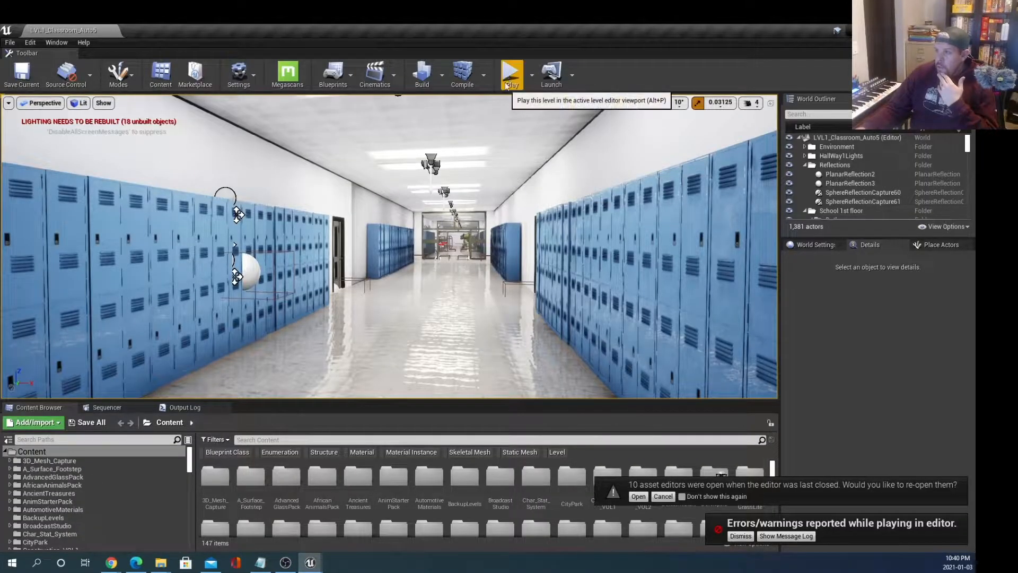
{"action": "left_click", "coordinate": [507, 82]}
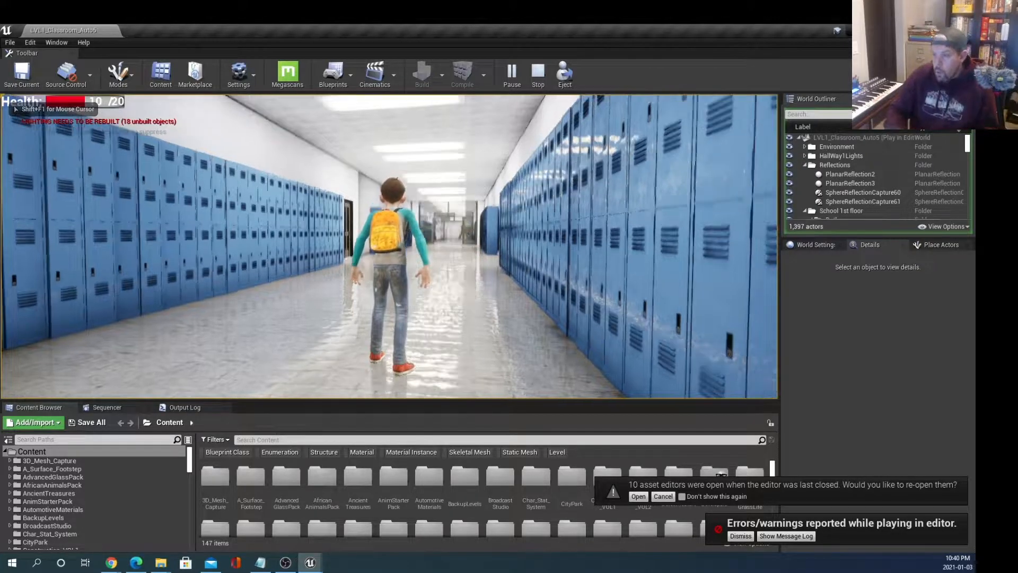
{"action": "key", "text": "w"}
{"action": "key", "text": "a"}
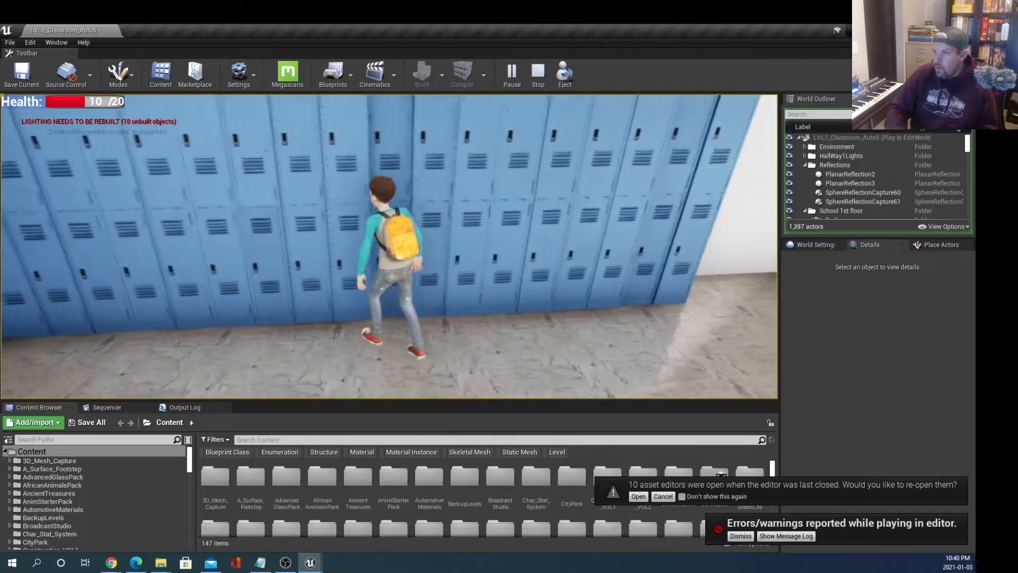
{"action": "key", "text": "a"}
{"action": "key", "text": "s"}
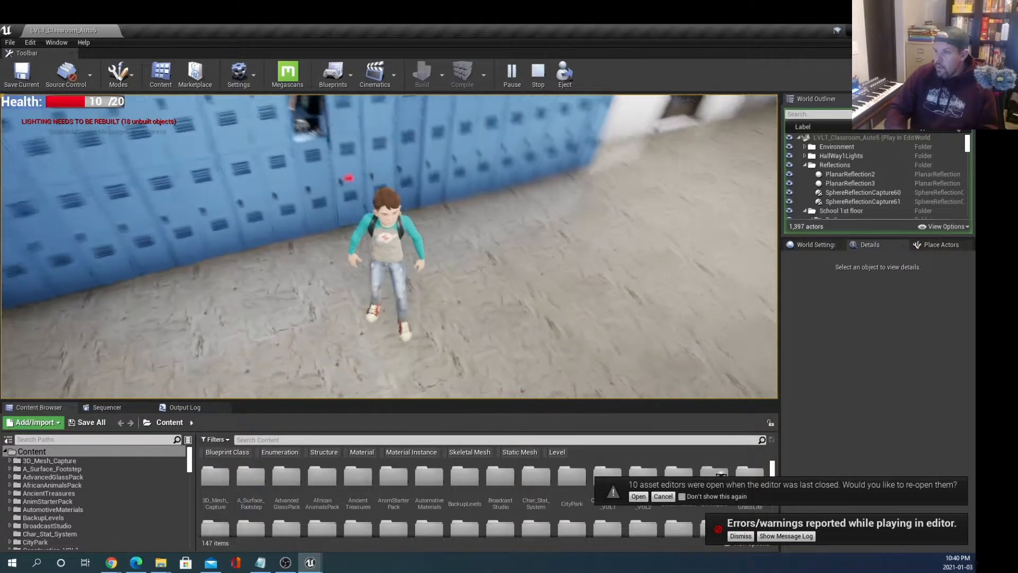
{"action": "key", "text": "a"}
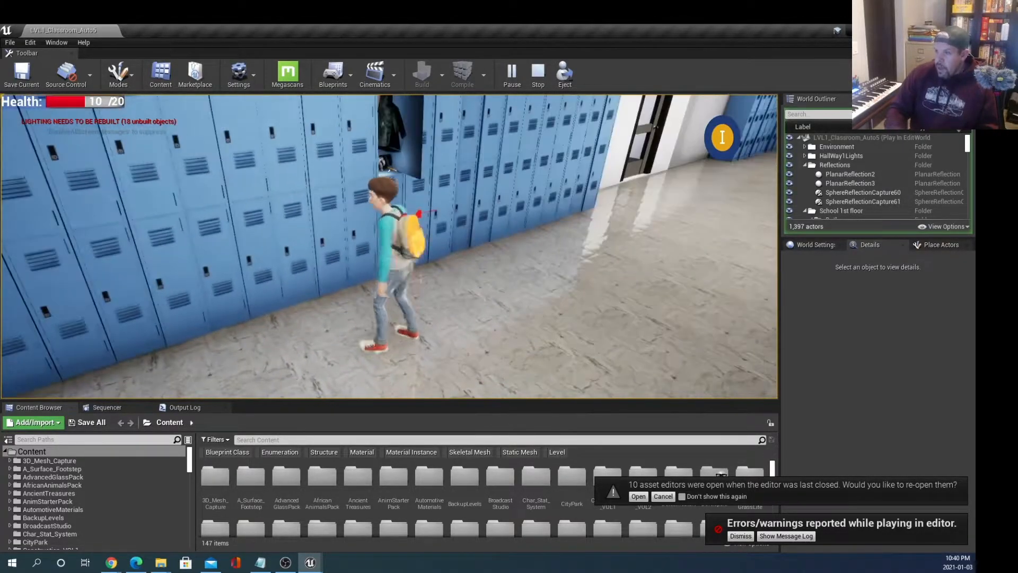
{"action": "key", "text": "w"}
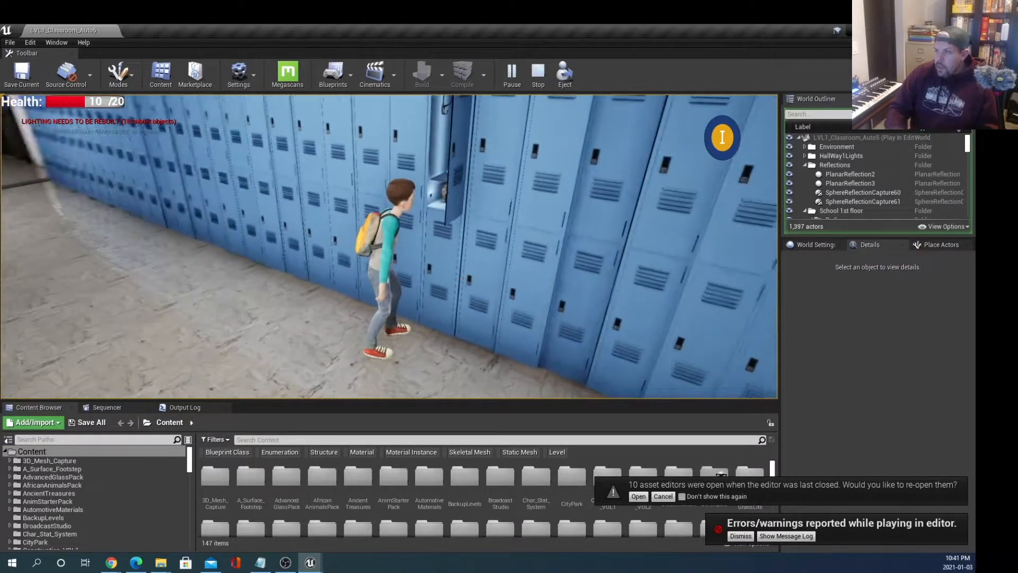
{"action": "key", "text": "d"}
{"action": "key", "text": "s"}
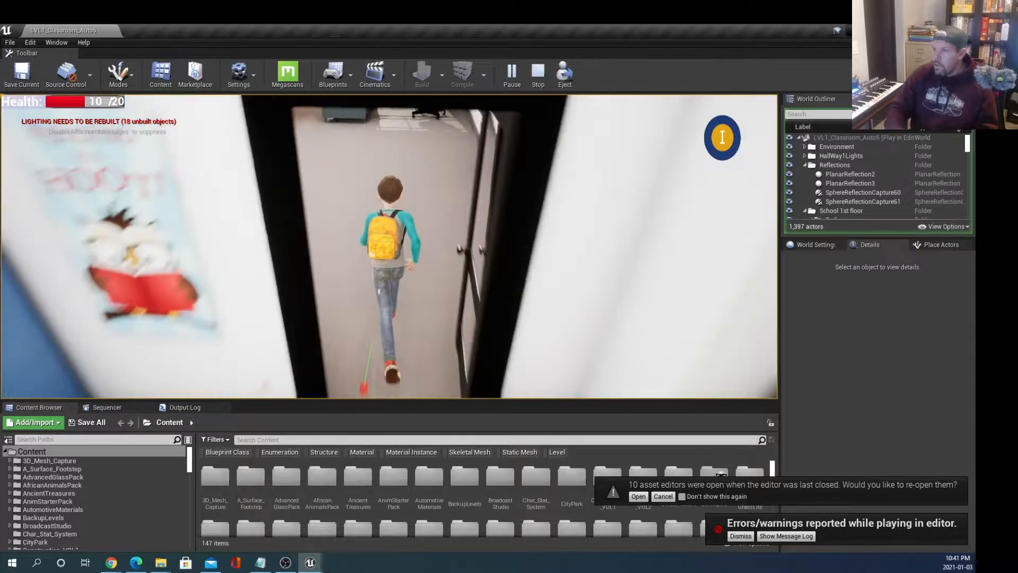
Step: Walk the character into the classroom, past the teacher's chair and over to the student desks
{"action": "key", "text": "w"}
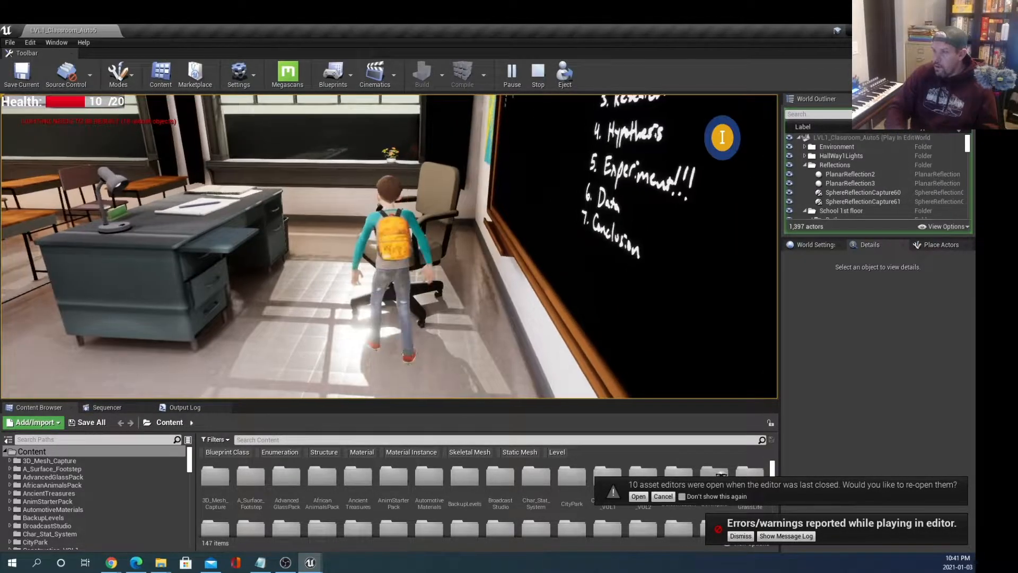
{"action": "key", "text": "a"}
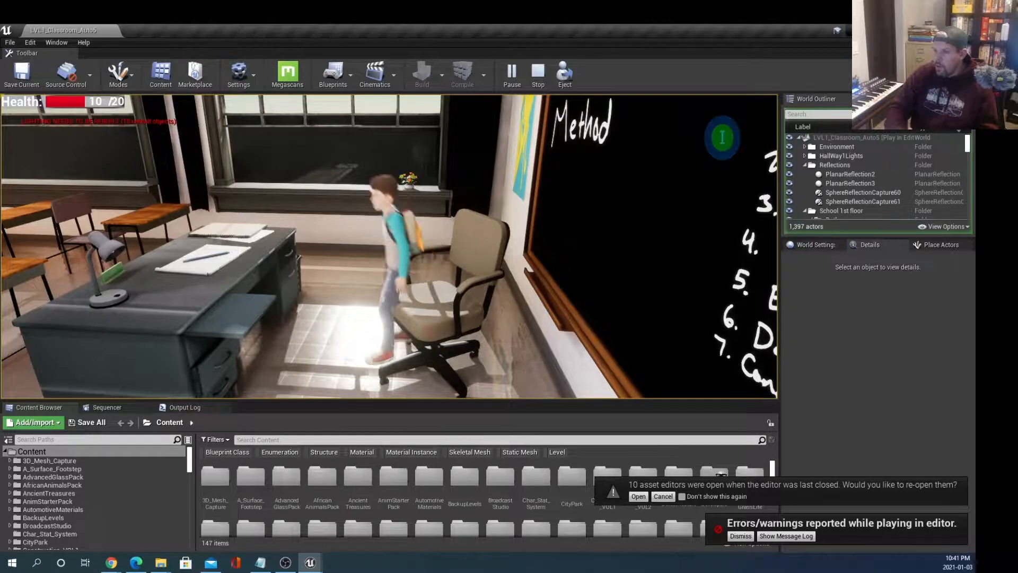
{"action": "key", "text": "w"}
{"action": "key", "text": "a"}
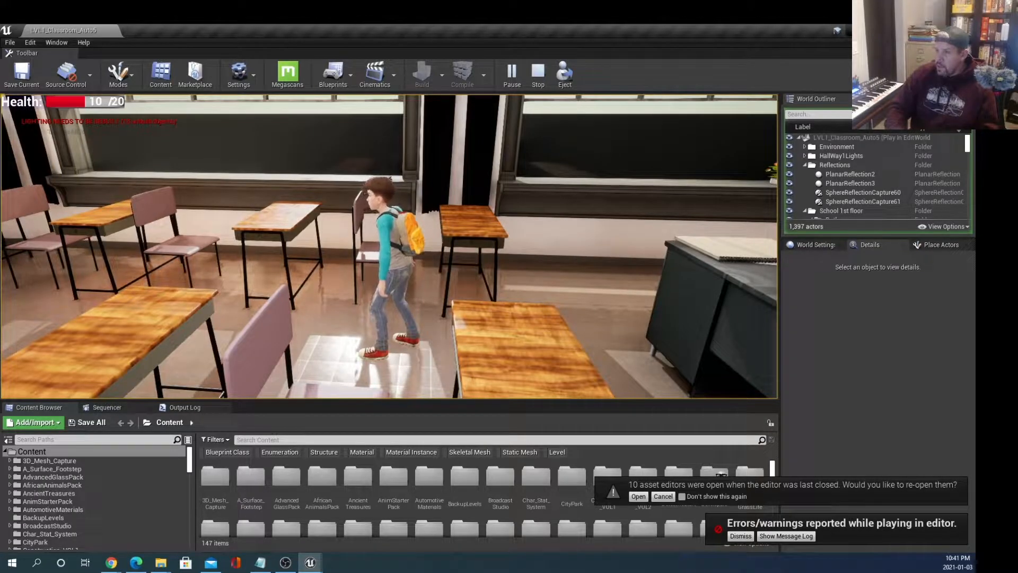
{"action": "key", "text": "a"}
{"action": "key", "text": "w"}
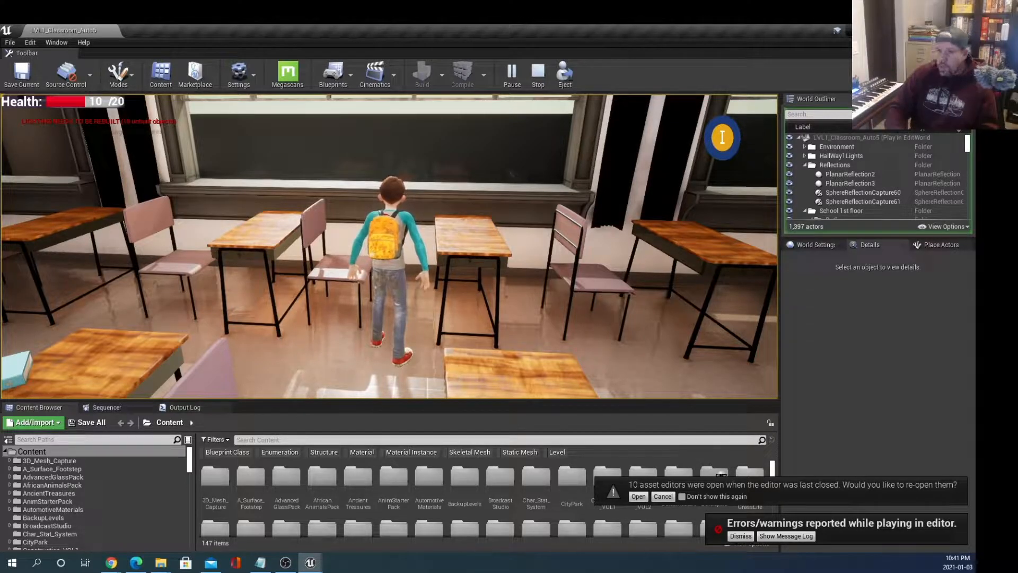
Step: Try to interact with a student chair, and walk the character back towards the teacher's desk
{"action": "key", "text": "e"}
{"action": "key", "text": "e"}
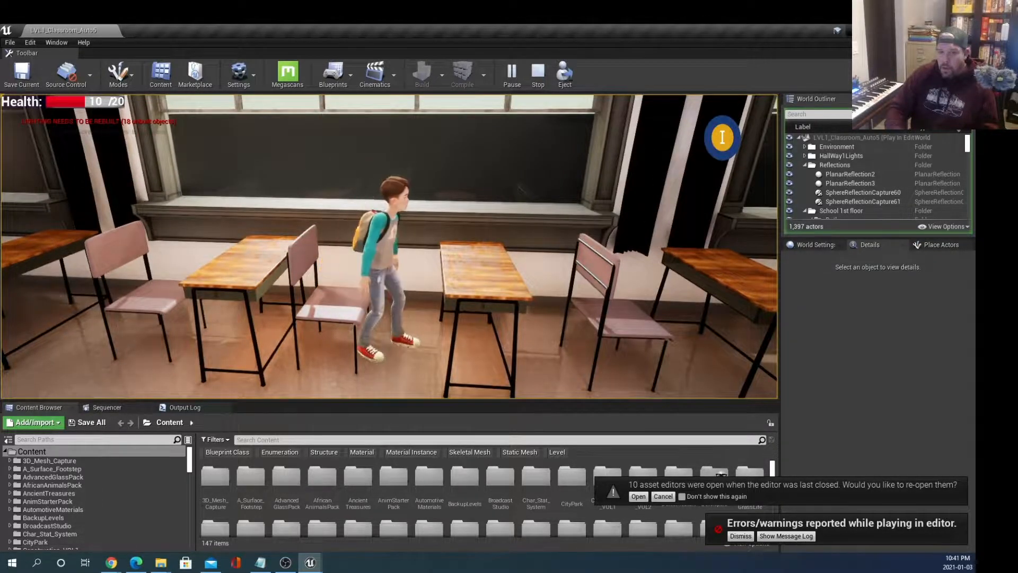
{"action": "key", "text": "s"}
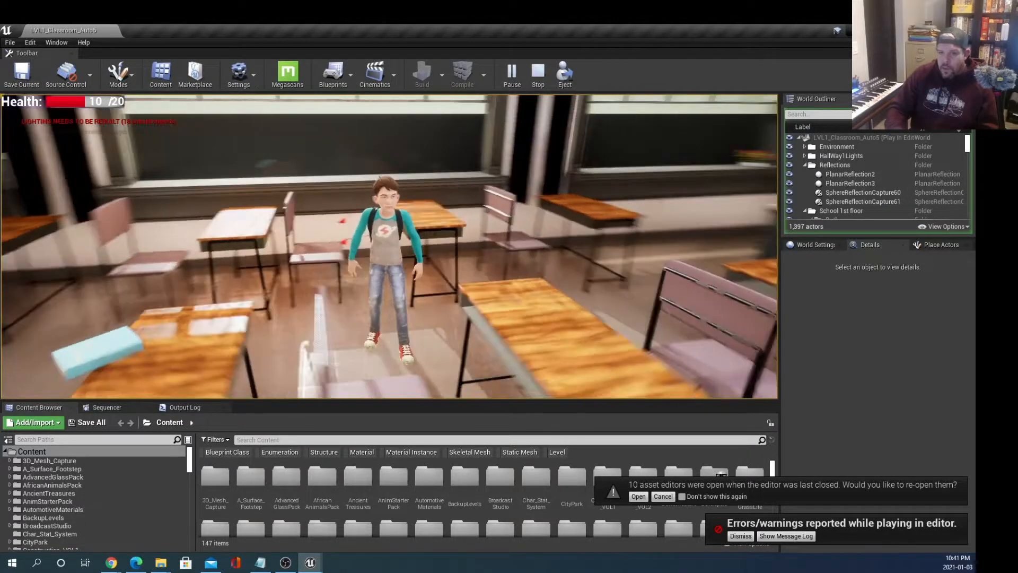
{"action": "key", "text": "w"}
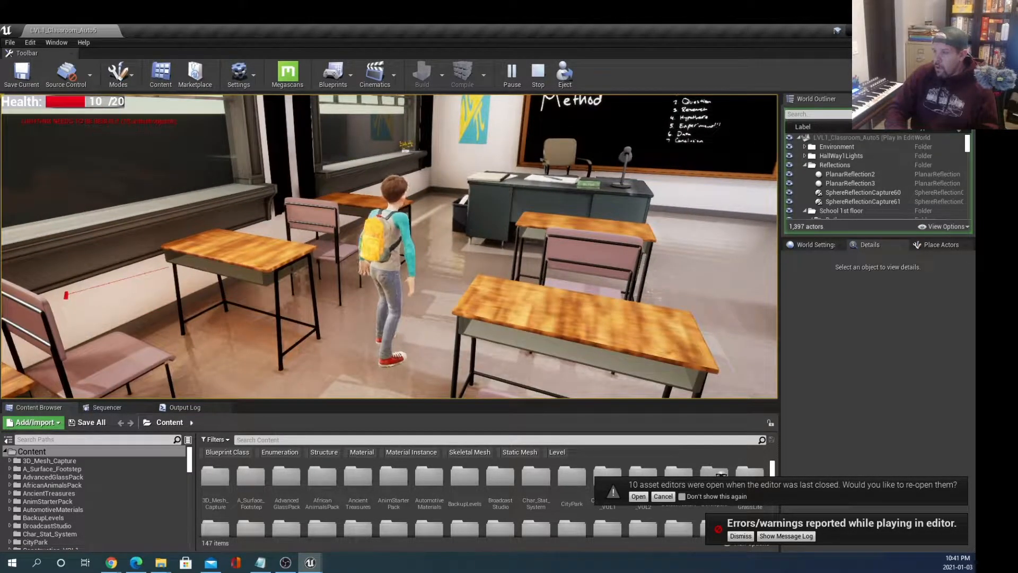
{"action": "key", "text": "w"}
{"action": "key", "text": "d"}
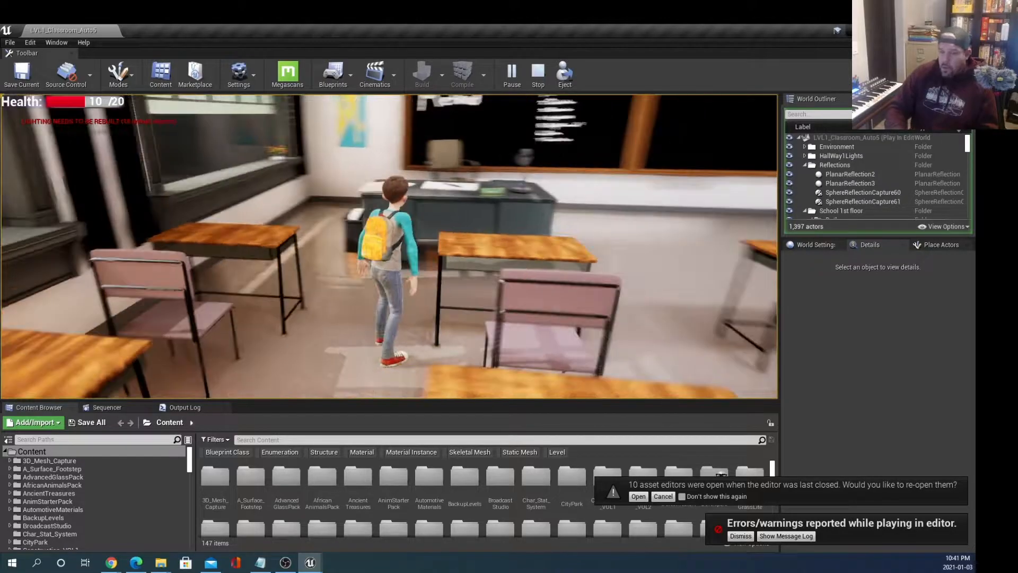
{"action": "key", "text": "w"}
{"action": "key", "text": "d"}
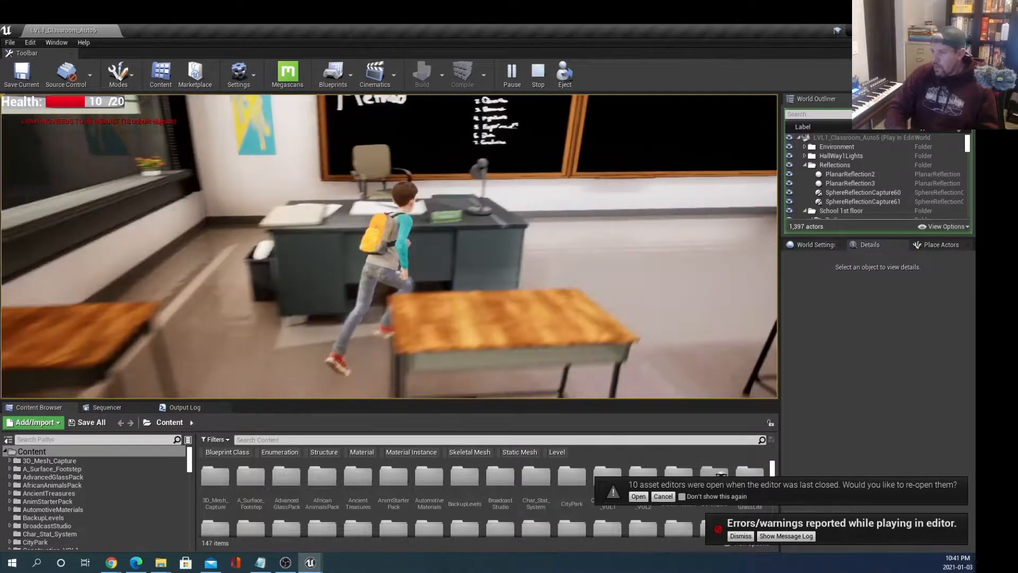
Step: Open the character's backpack inventory, use the Apple in it and close the backpack
{"action": "key", "text": "i"}
{"action": "key", "text": "i"}
{"action": "key", "text": "i"}
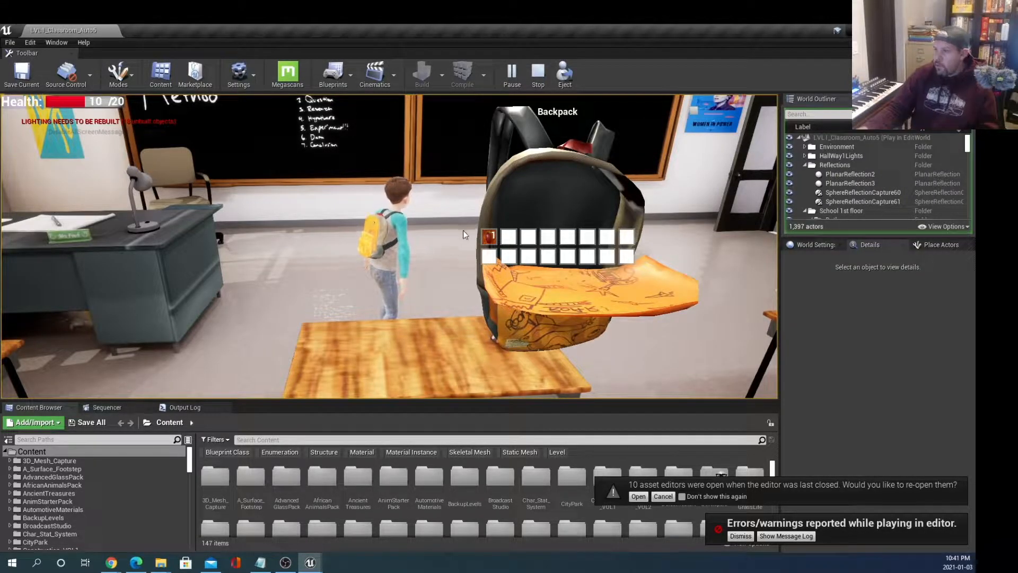
{"action": "mouse_move", "coordinate": [487, 238]}
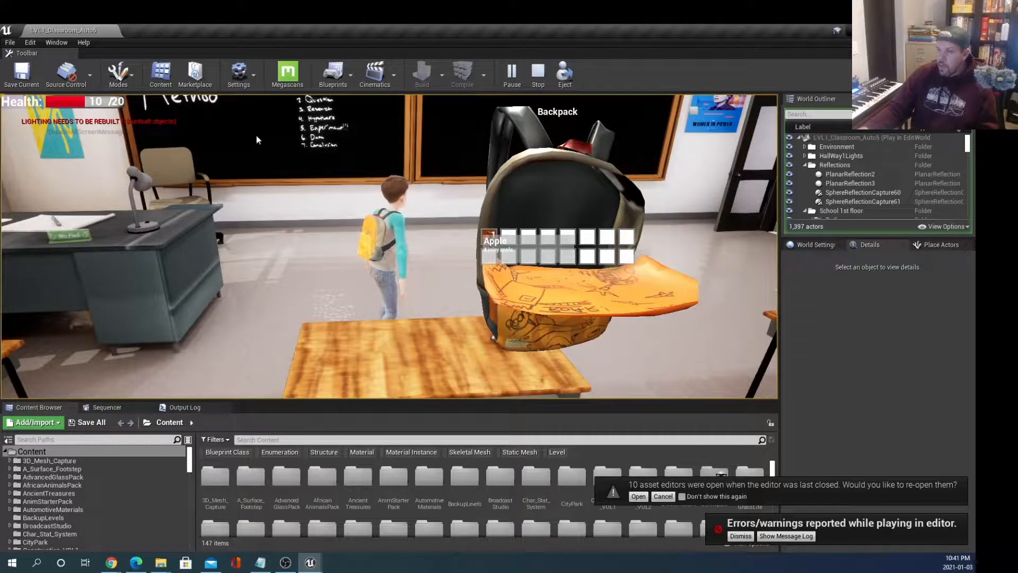
{"action": "left_click", "coordinate": [487, 241]}
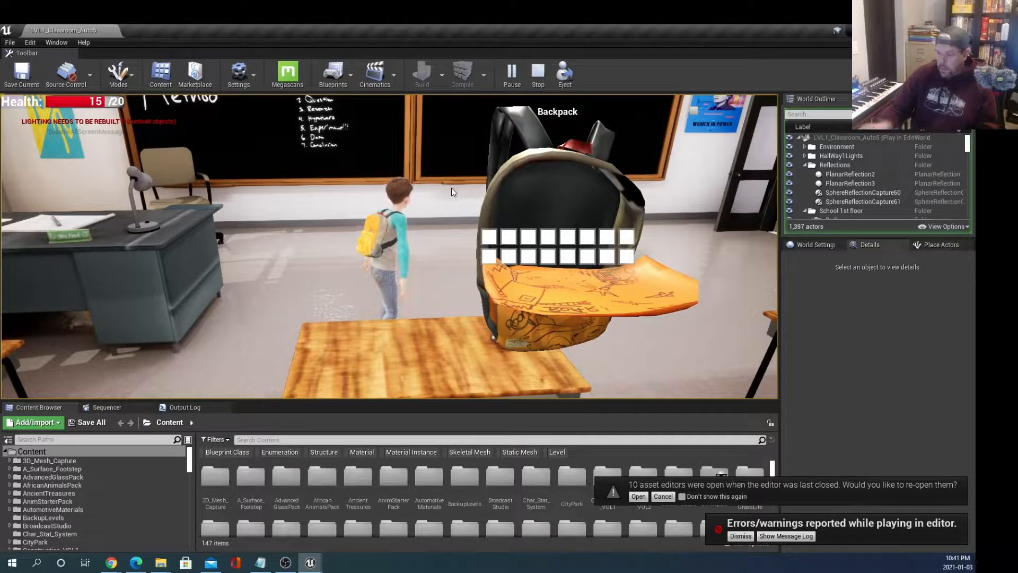
{"action": "key", "text": "i"}
Step: Walk the character up to the blue-suited figure, stop the play session and view the classroom's desks
{"action": "key", "text": "w"}
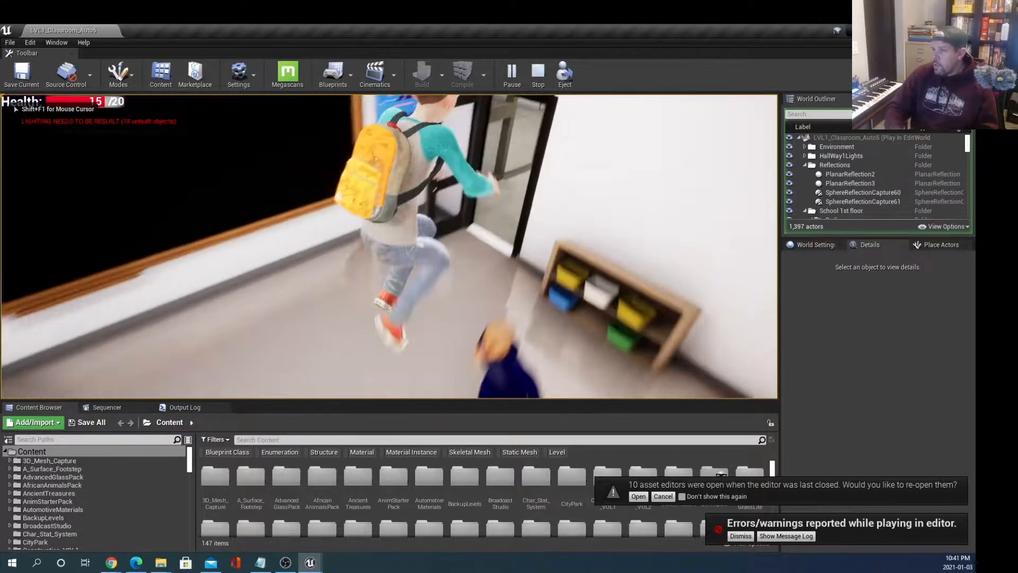
{"action": "key", "text": "w"}
{"action": "key", "text": "d"}
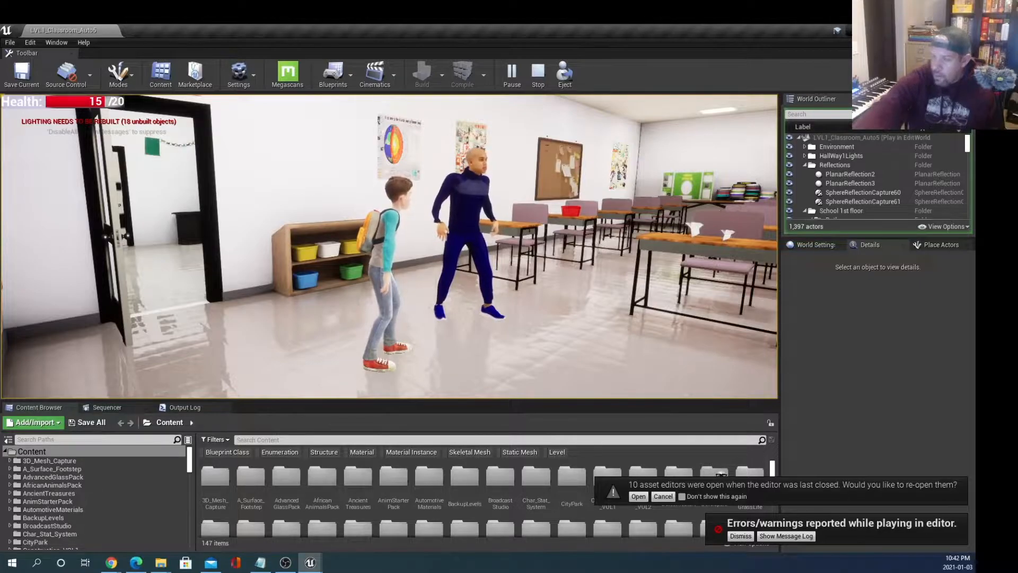
{"action": "key", "text": "Escape"}
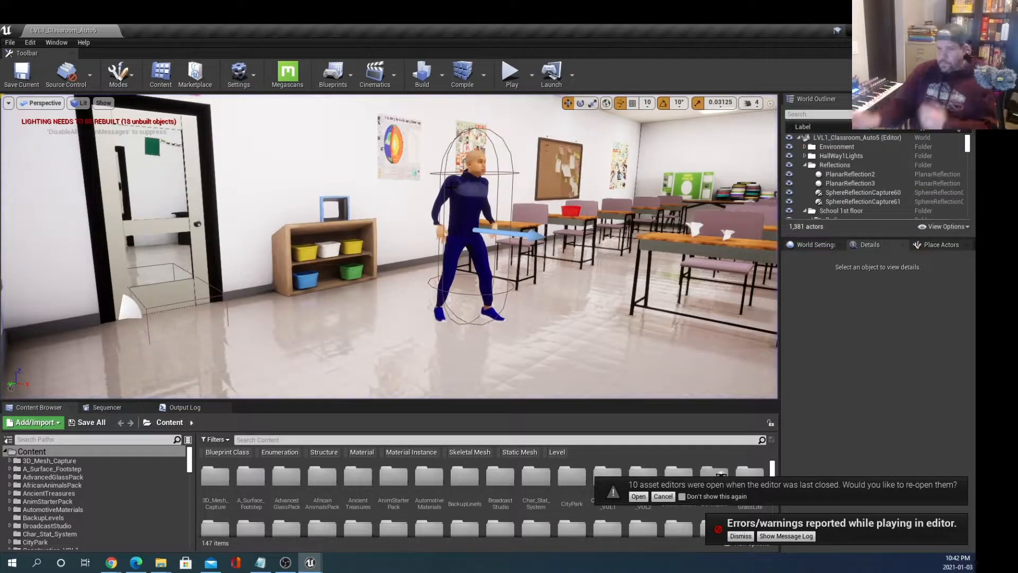
{"action": "right_click_drag", "start_coordinate": [478, 239], "coordinate": [568, 228]}
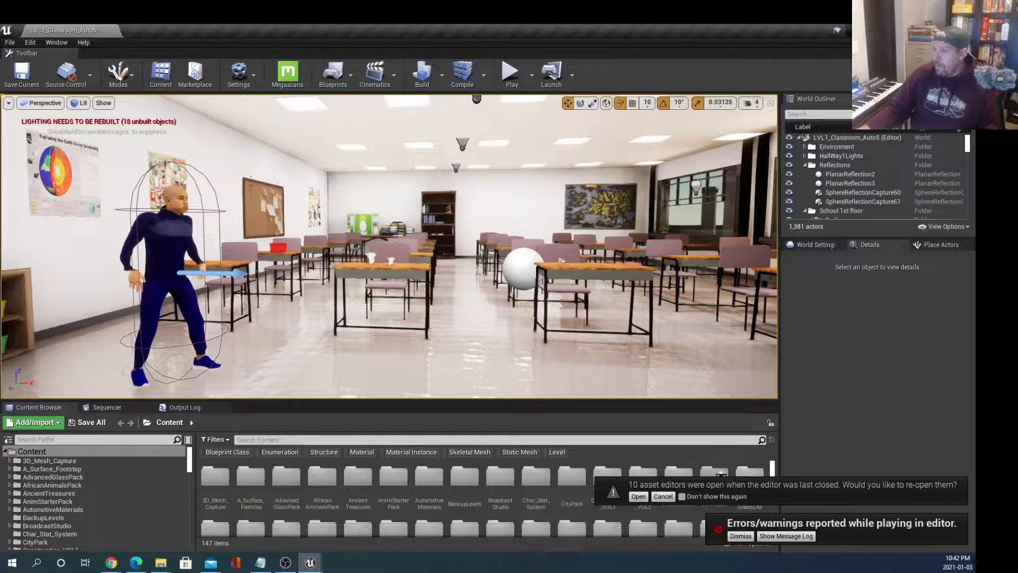
Step: Return to the reference video in the browser, review its title and project link, and show the MEGA download page
{"action": "key", "text": "alt+Tab"}
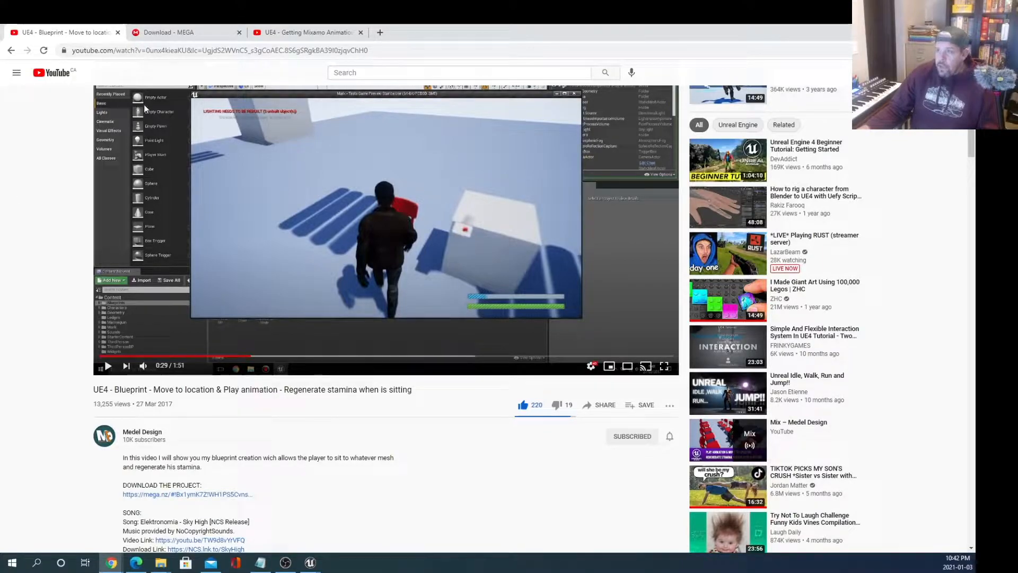
{"action": "scroll", "coordinate": [70, 202], "scroll_direction": "up", "scroll_amount": 1}
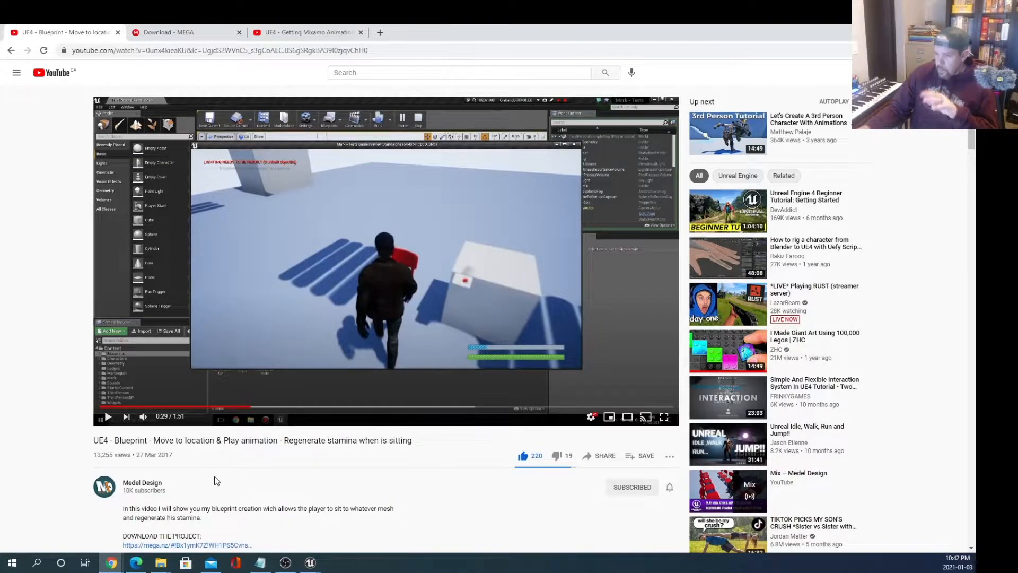
{"action": "scroll", "coordinate": [148, 473], "scroll_direction": "down", "scroll_amount": 2}
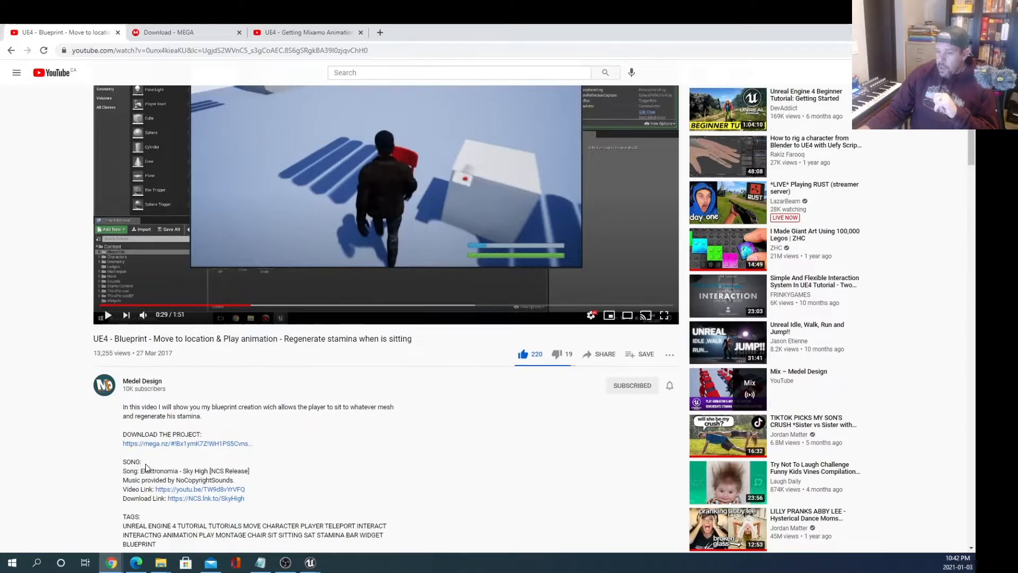
{"action": "scroll", "coordinate": [125, 391], "scroll_direction": "up", "scroll_amount": 2}
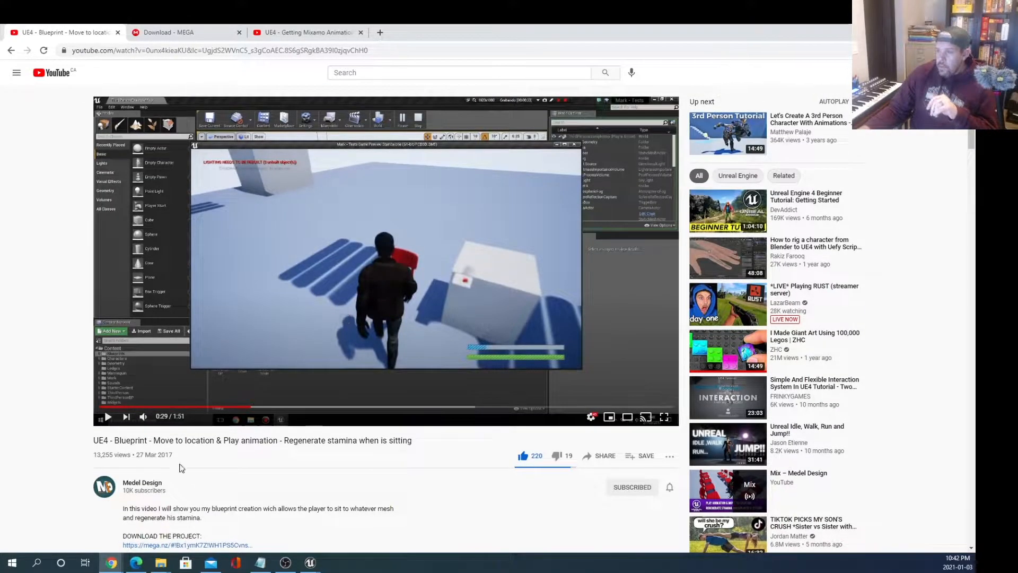
{"action": "left_click_drag", "start_coordinate": [104, 440], "coordinate": [428, 451]}
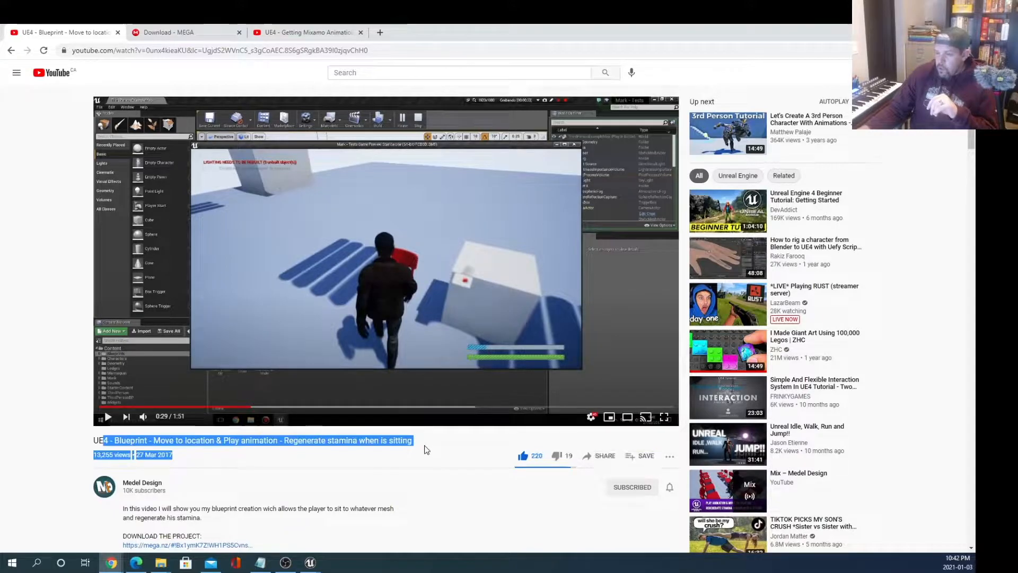
{"action": "scroll", "coordinate": [427, 450], "scroll_direction": "down", "scroll_amount": 2}
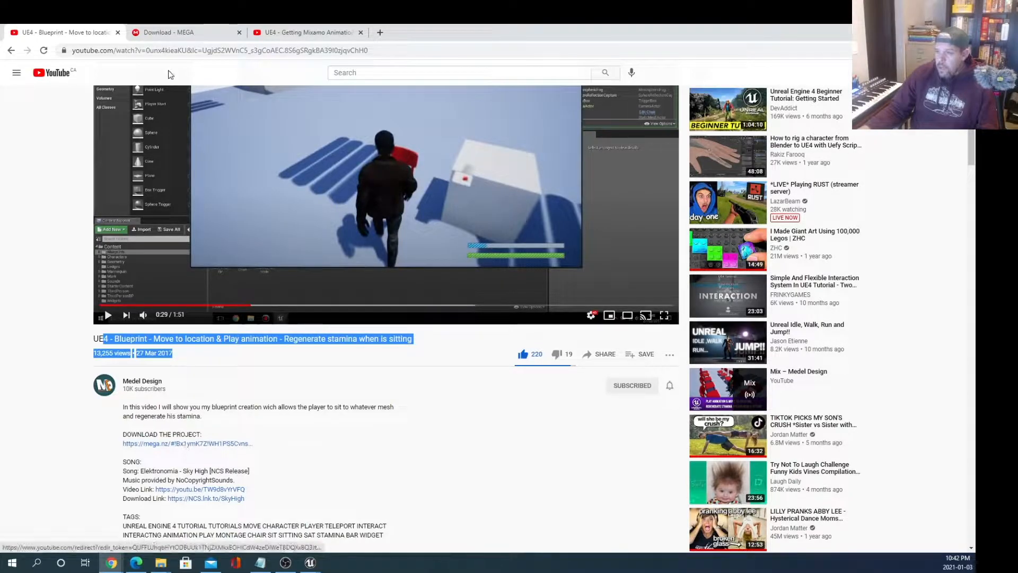
{"action": "left_click", "coordinate": [228, 33]}
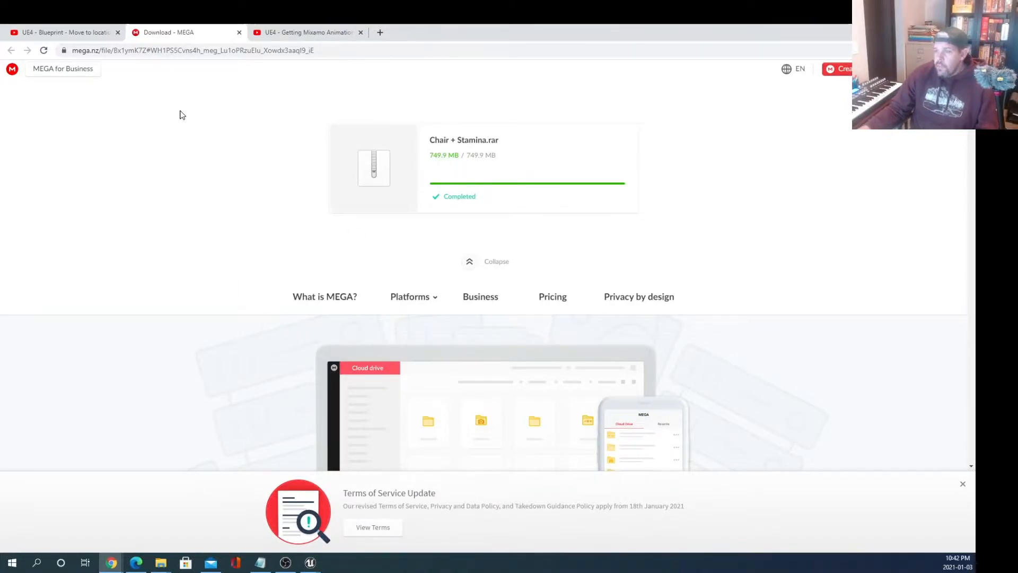
Step: Revisit the reference video, and extract the Chair + Stamina archive in the Unreal Projects folder with 7-Zip
{"action": "left_click", "coordinate": [102, 27]}
{"action": "scroll", "coordinate": [448, 339], "scroll_direction": "up", "scroll_amount": 1}
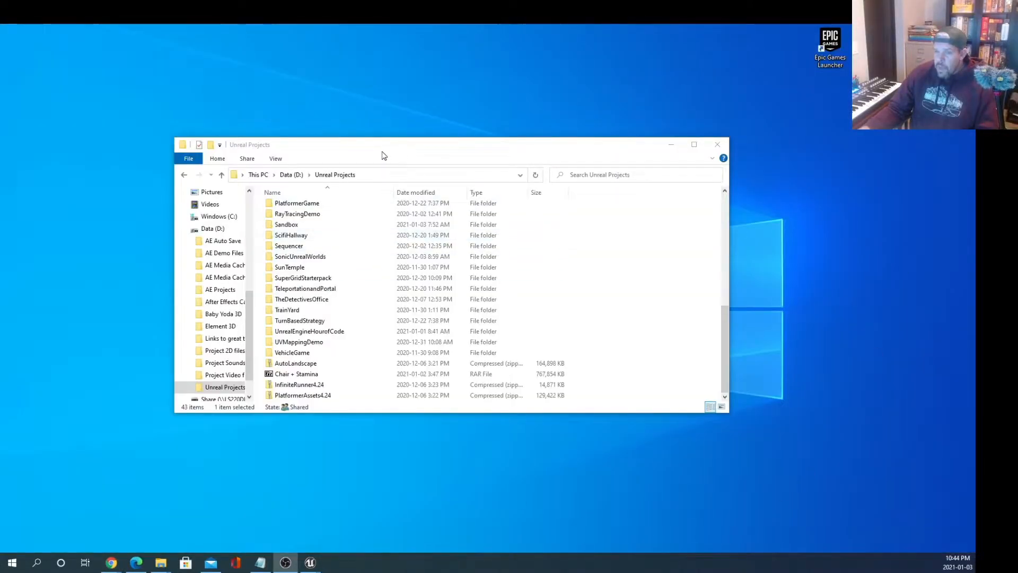
{"action": "double_click", "coordinate": [382, 151]}
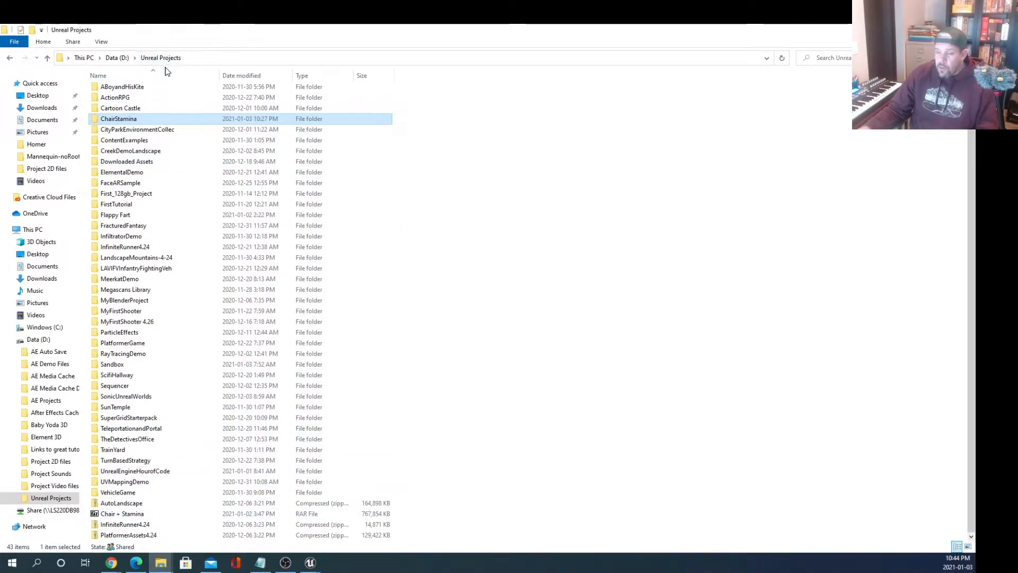
{"action": "right_click", "coordinate": [130, 513]}
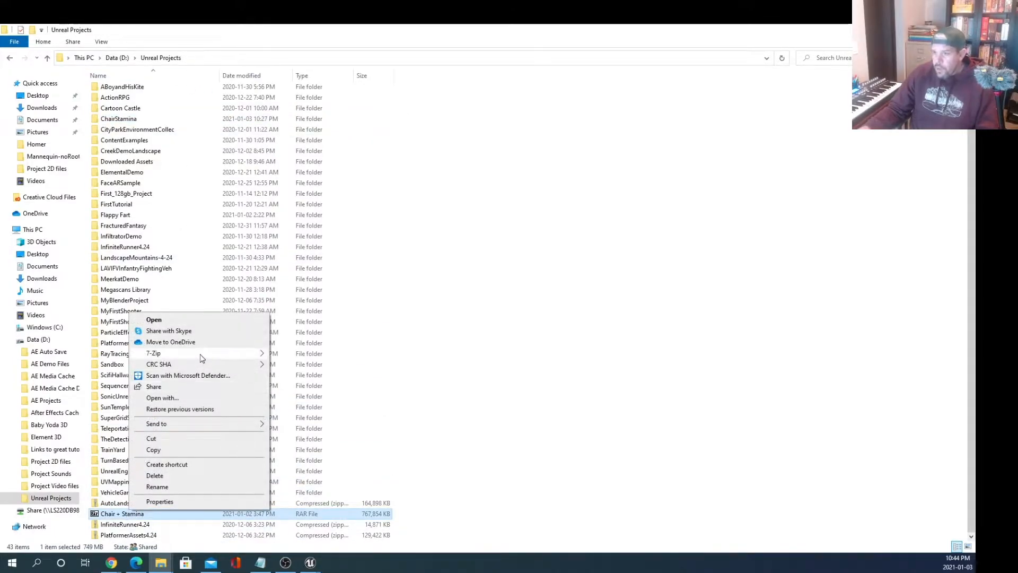
{"action": "mouse_move", "coordinate": [199, 354]}
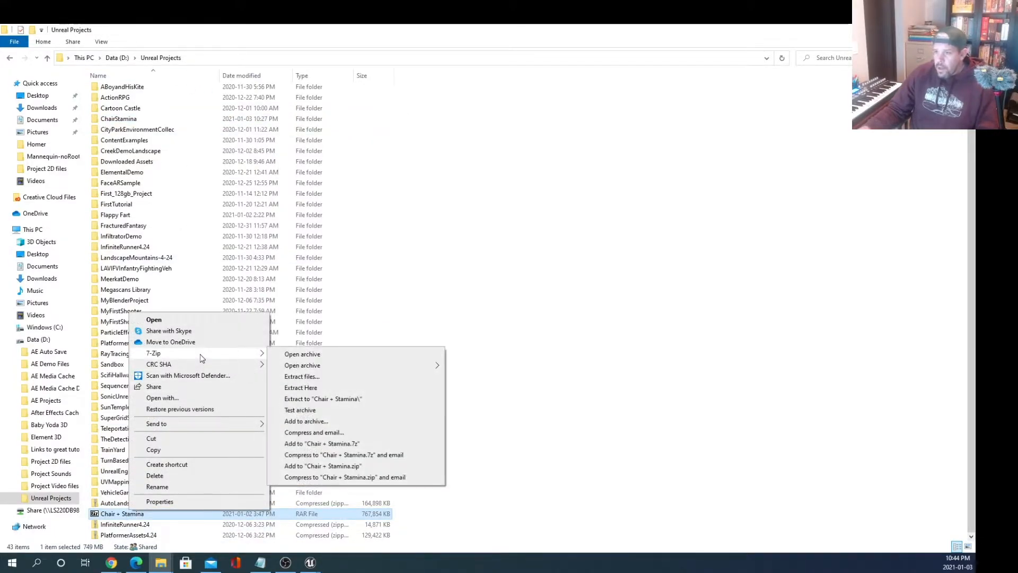
{"action": "left_click", "coordinate": [332, 378]}
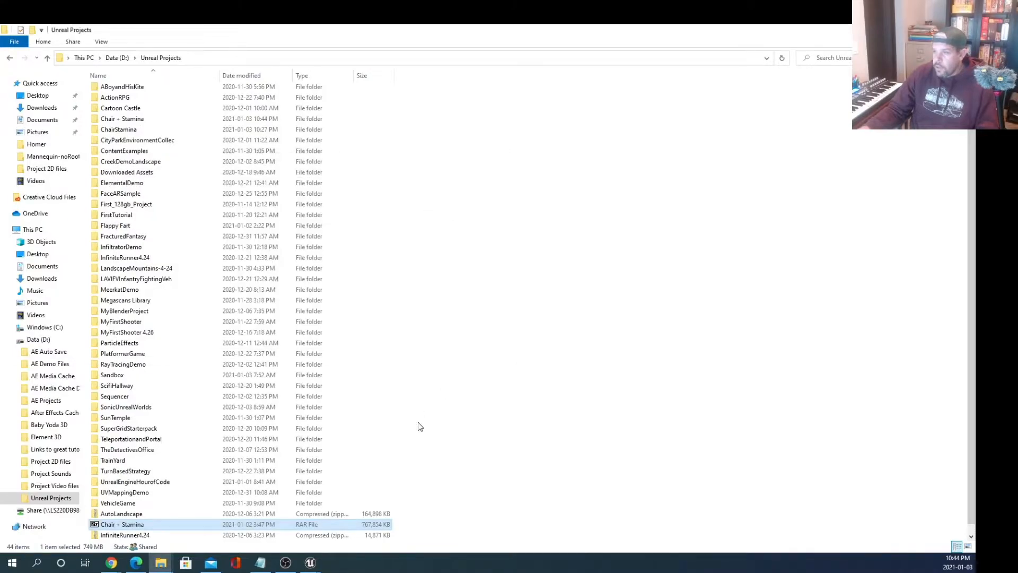
Step: Try to rename the extracted Chair + Stamina folder to ChairStamina, decline the folder merge and delete the extracted folder
{"action": "left_click", "coordinate": [134, 123]}
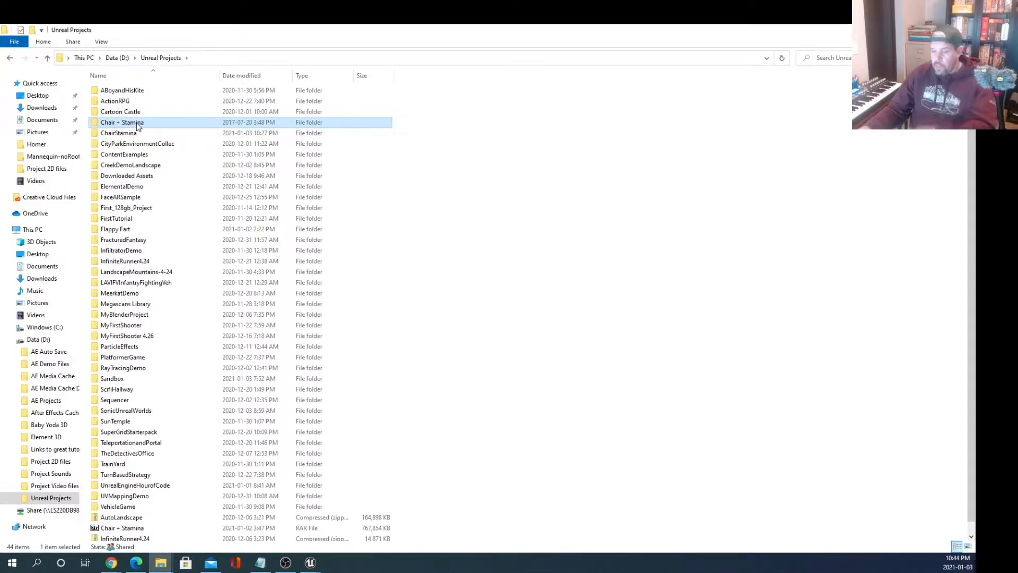
{"action": "left_click", "coordinate": [137, 124]}
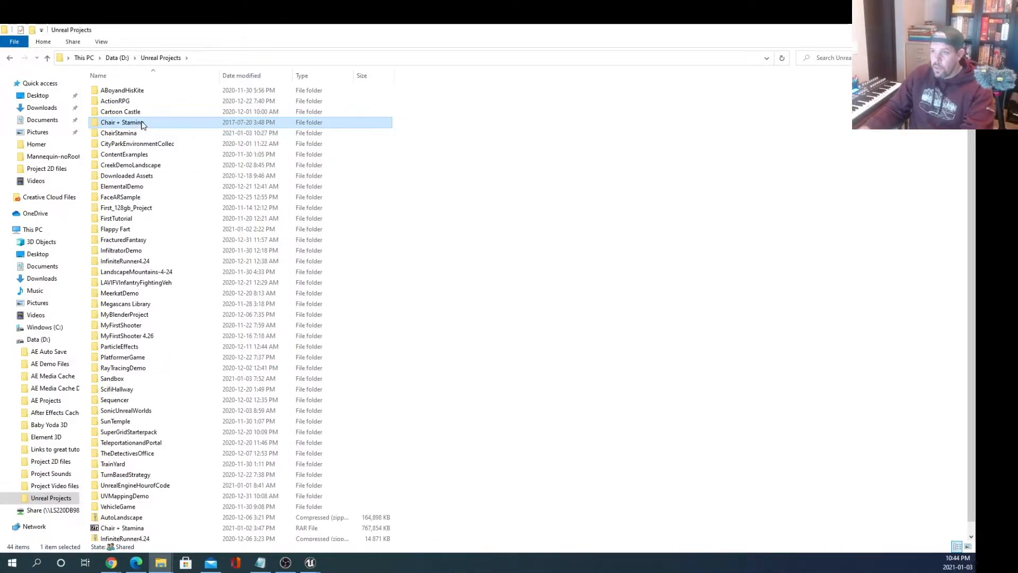
{"action": "key", "text": "Home"}
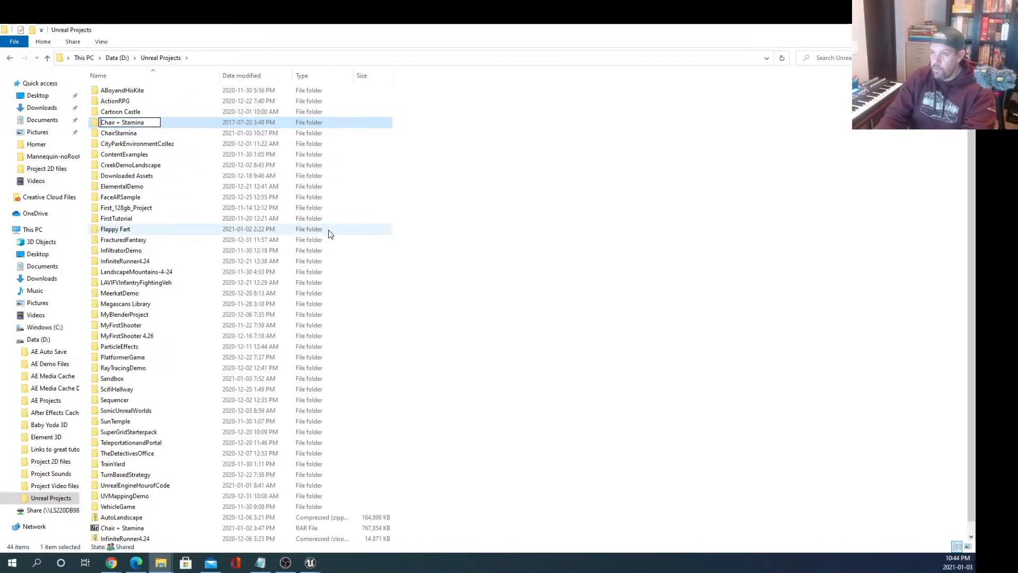
{"action": "key", "text": "Right"}
{"action": "key", "text": "Delete"}
{"action": "key", "text": "Delete"}
{"action": "key", "text": "Delete"}
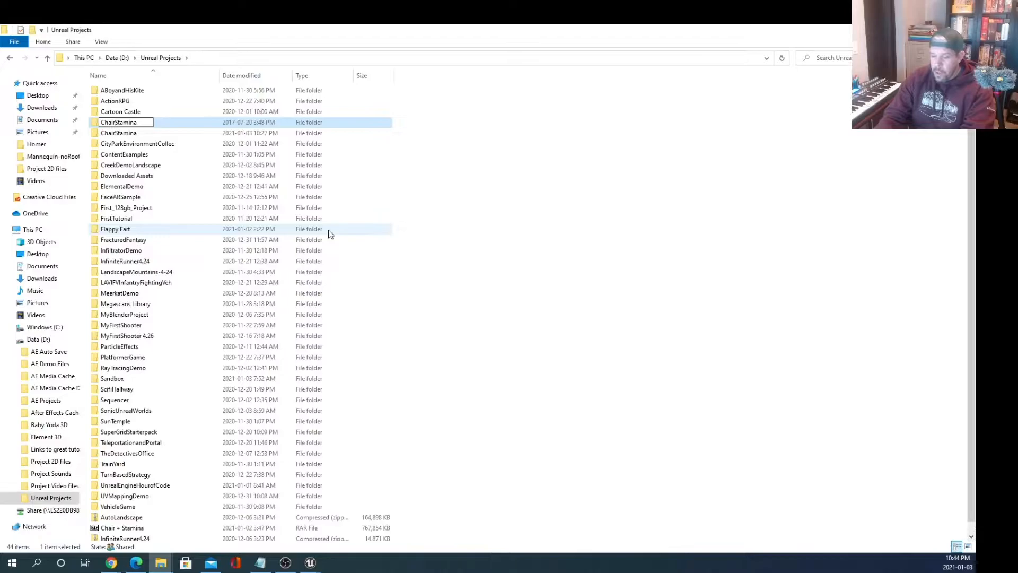
{"action": "key", "text": "Return"}
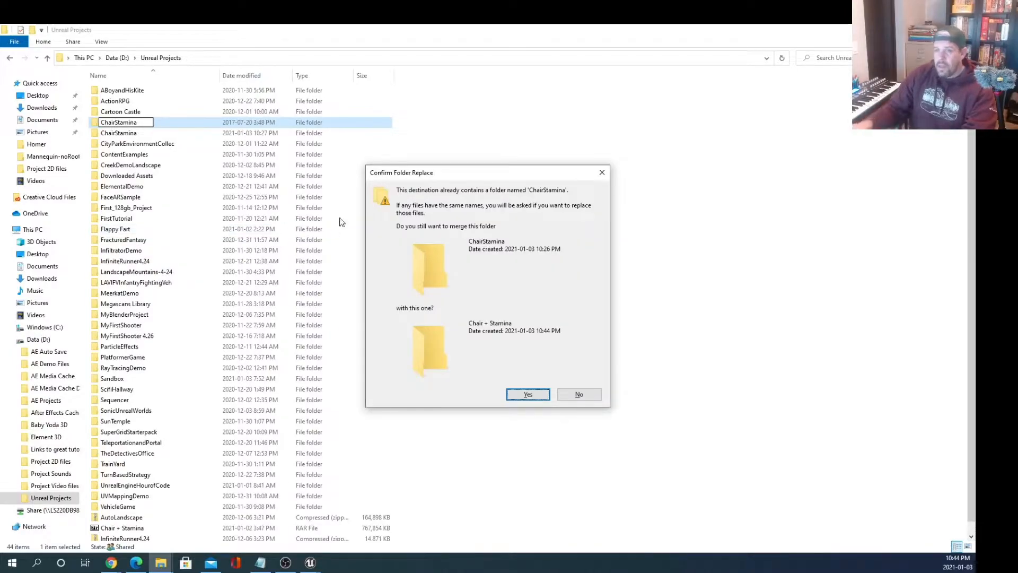
{"action": "left_click", "coordinate": [598, 396]}
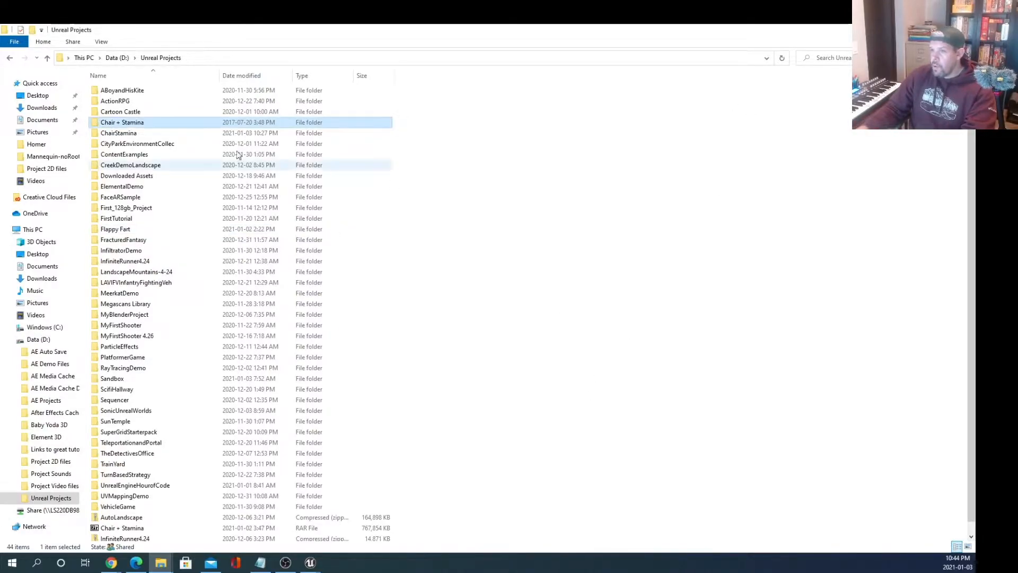
{"action": "key", "text": "Delete"}
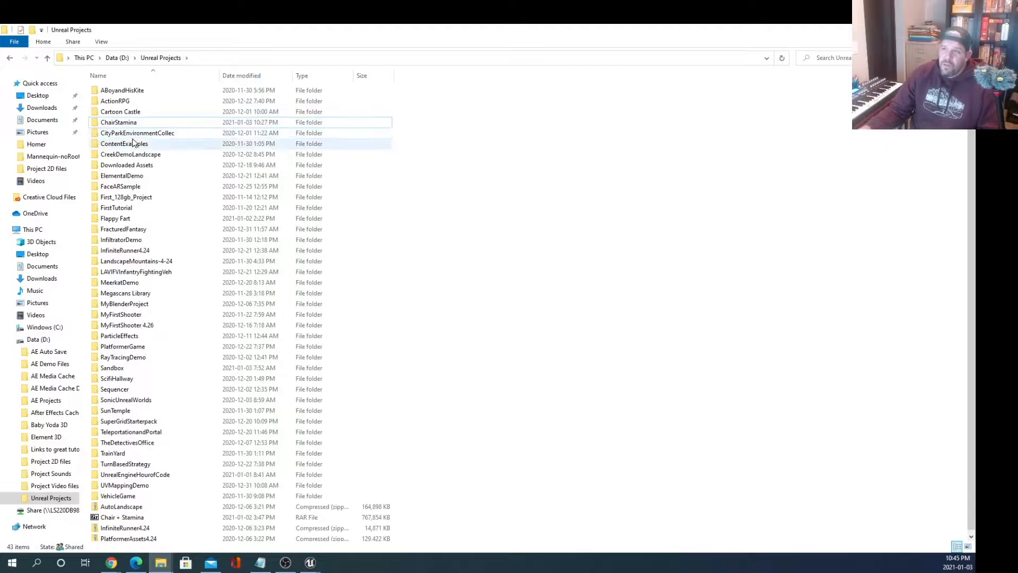
Step: Open the ChairStamina Unreal project from the existing ChairStamina folder
{"action": "double_click", "coordinate": [120, 123]}
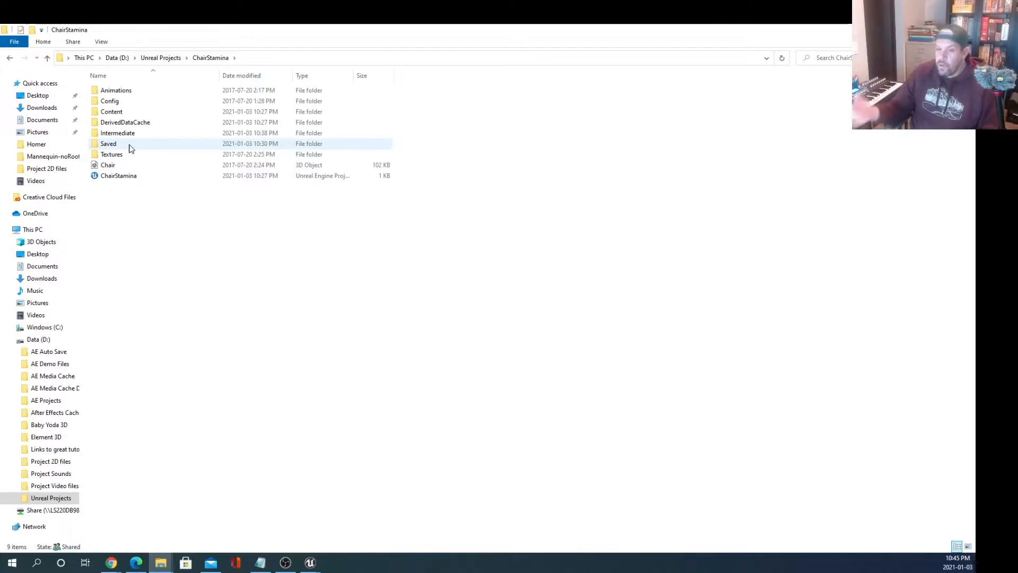
{"action": "double_click", "coordinate": [122, 177]}
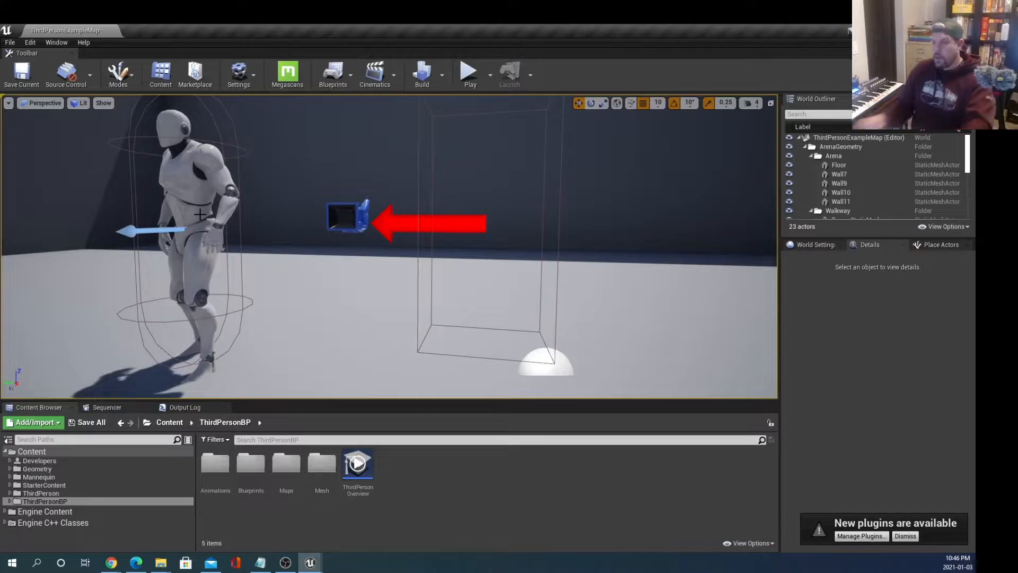
Step: Delete the mannequin character and the NetworkPlayerStart actor from the ThirdPersonExampleMap level
{"action": "left_click", "coordinate": [329, 320]}
{"action": "right_click_drag", "start_coordinate": [329, 320], "coordinate": [350, 329]}
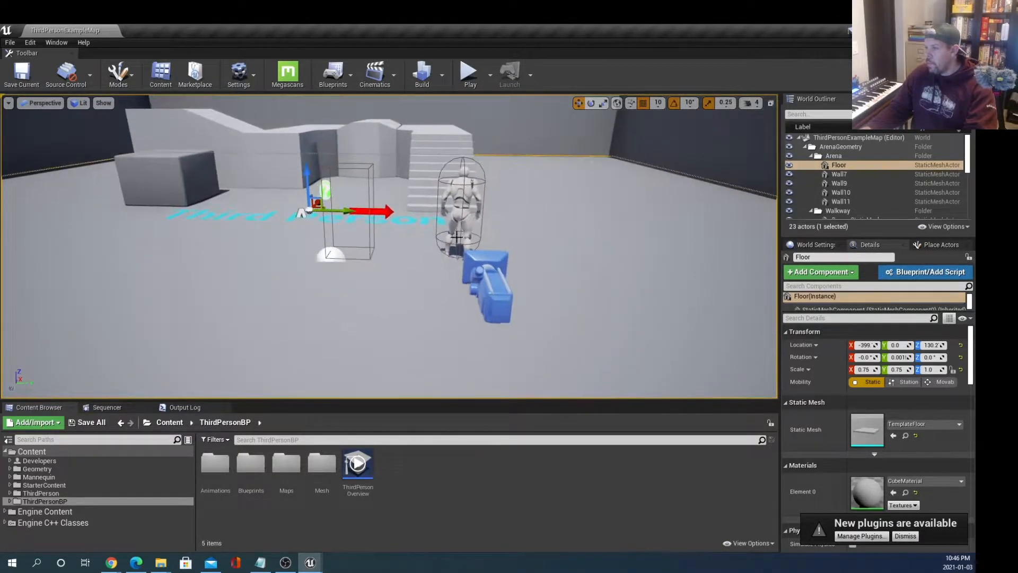
{"action": "left_click", "coordinate": [459, 216]}
{"action": "key", "text": "Delete"}
{"action": "right_click_drag", "start_coordinate": [460, 216], "coordinate": [408, 249]}
{"action": "left_click", "coordinate": [402, 247]}
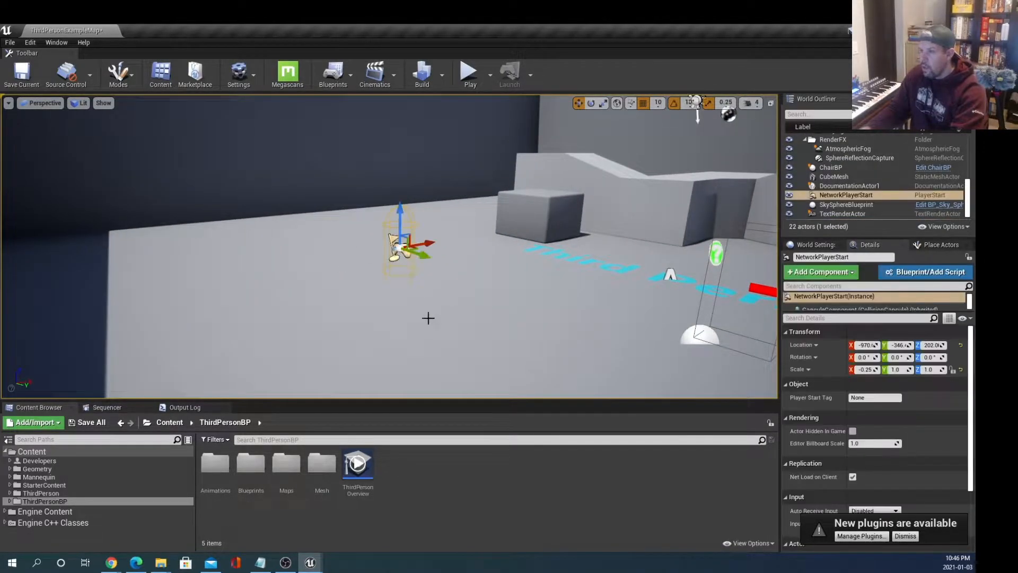
{"action": "key", "text": "Delete"}
{"action": "mouse_move", "coordinate": [397, 331]}
{"action": "right_mouse_down"}
{"action": "mouse_move", "coordinate": [365, 332]}
{"action": "mouse_move", "coordinate": [398, 331]}
{"action": "right_mouse_up"}
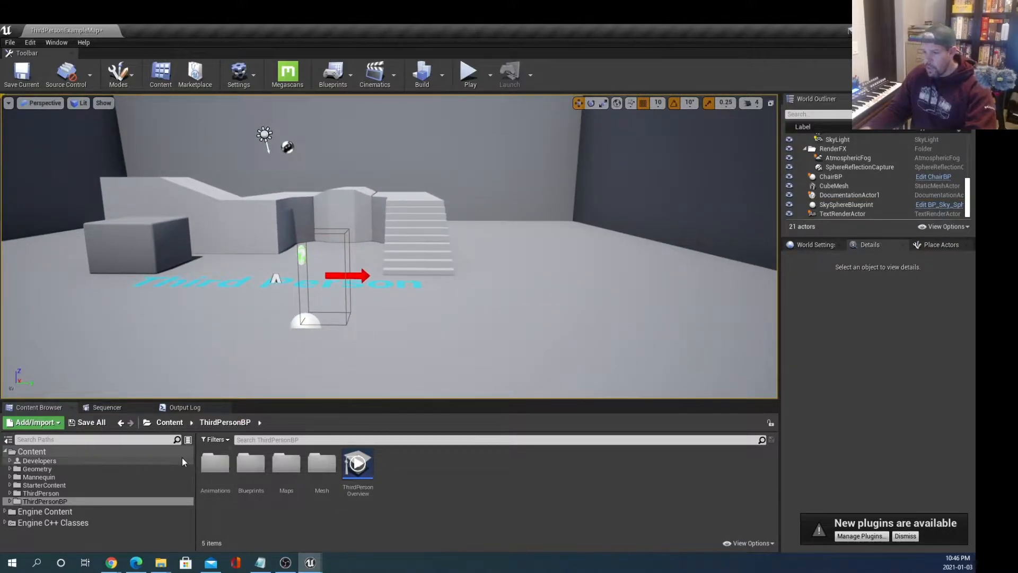
Step: Examine the contents of the ThirdPersonBP Mesh and Animations folders and select the ChairBP actor in the level
{"action": "left_click", "coordinate": [66, 501]}
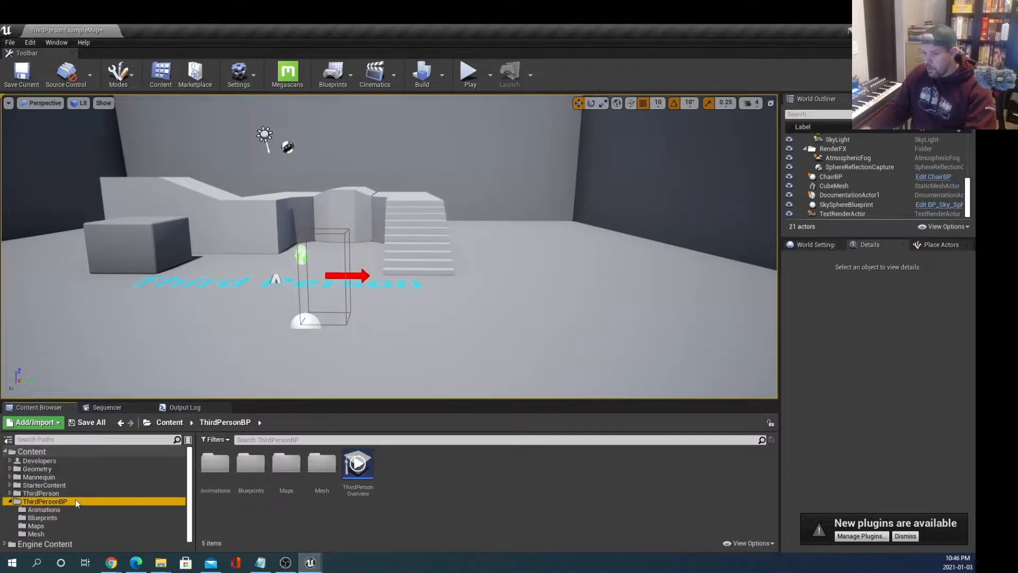
{"action": "double_click", "coordinate": [74, 501]}
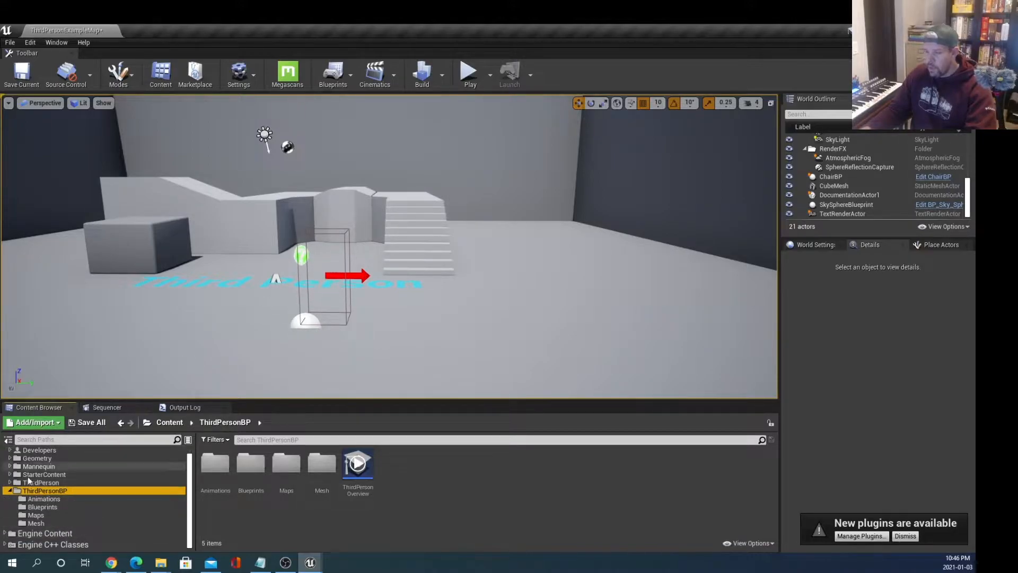
{"action": "left_click", "coordinate": [37, 523]}
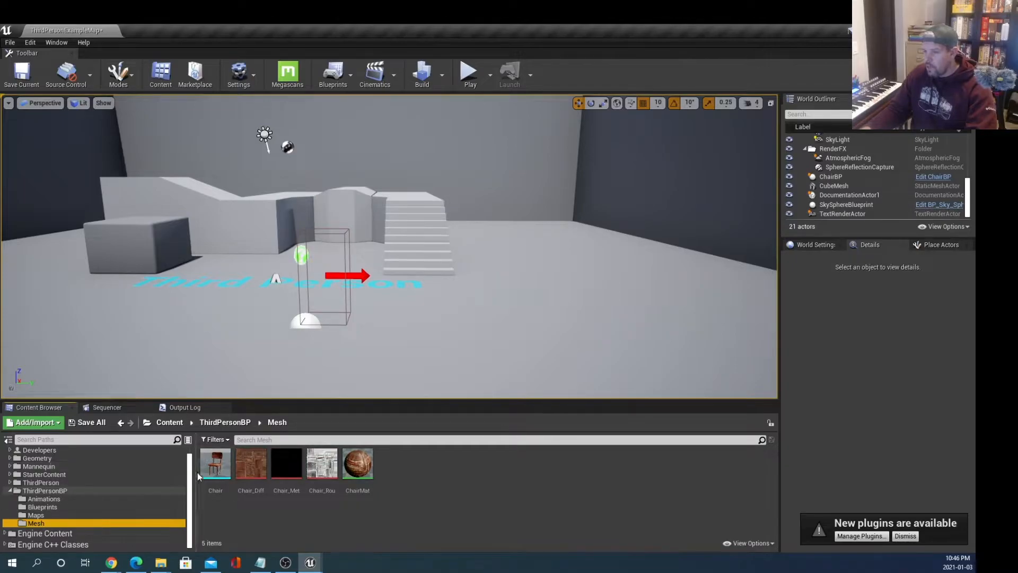
{"action": "left_click", "coordinate": [301, 322]}
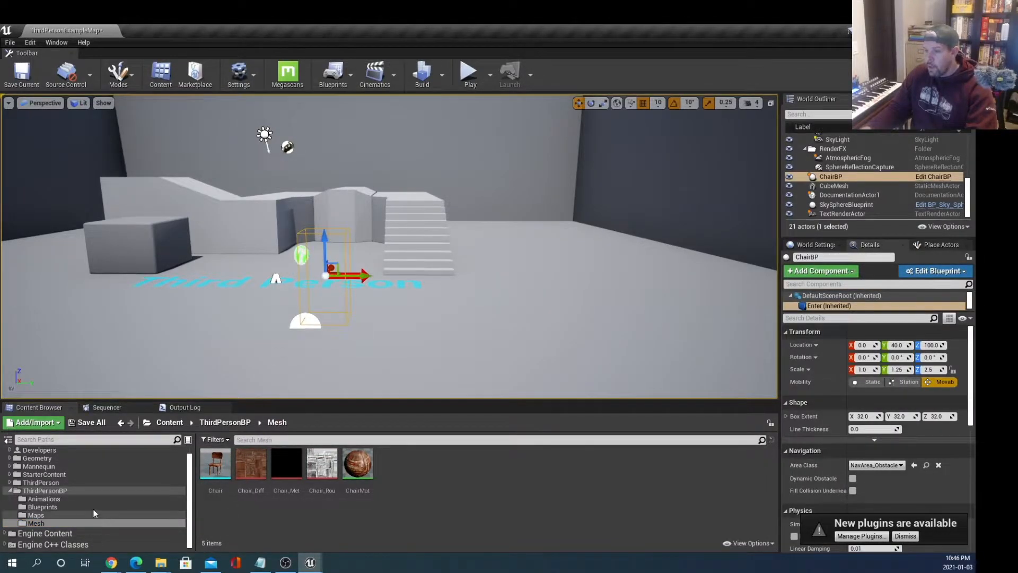
{"action": "left_click", "coordinate": [70, 494]}
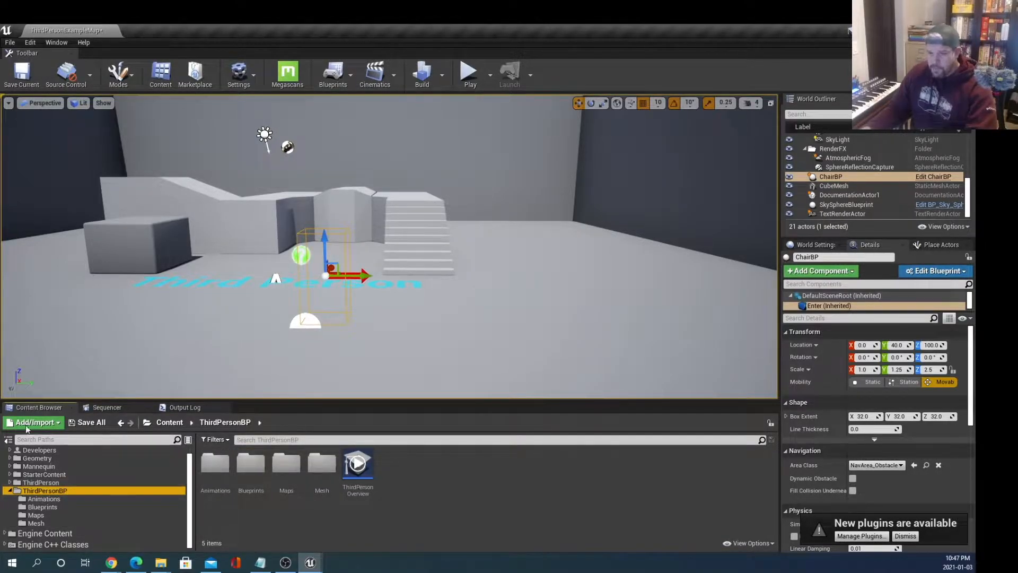
{"action": "left_click", "coordinate": [42, 499]}
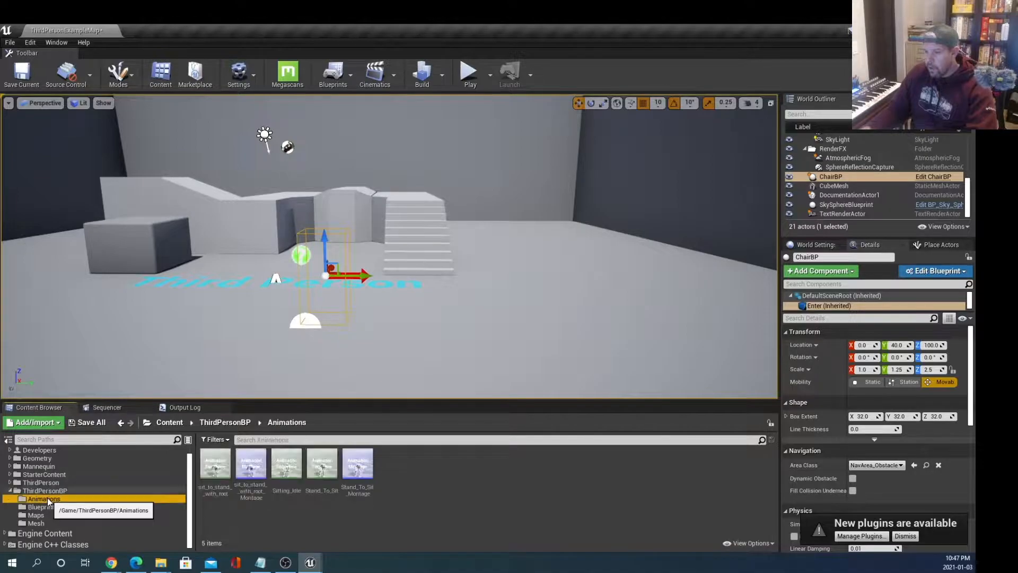
Step: Open the ChairBP blueprint from the ThirdPersonBP Blueprints folder and show its components in the 3D preview
{"action": "left_click", "coordinate": [60, 507]}
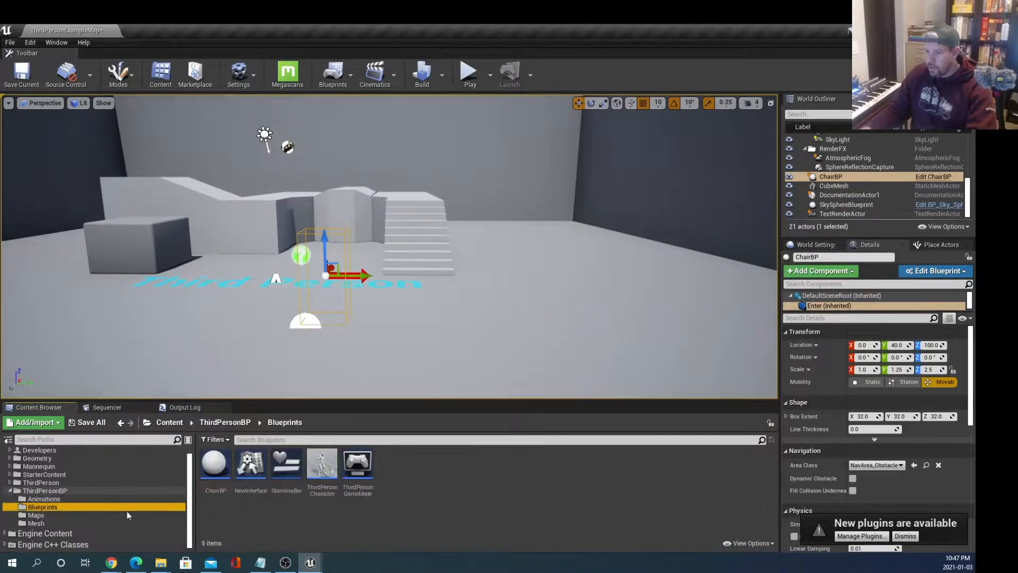
{"action": "double_click", "coordinate": [216, 465]}
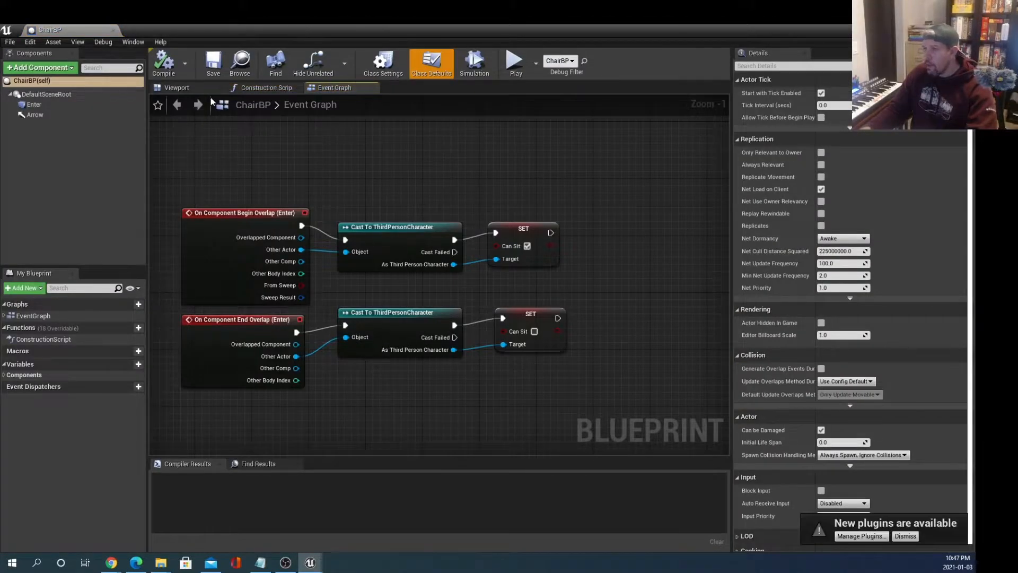
{"action": "left_click", "coordinate": [189, 89]}
{"action": "scroll", "coordinate": [438, 221], "scroll_direction": "up", "scroll_amount": 5}
{"action": "scroll", "coordinate": [411, 206], "scroll_direction": "down", "scroll_amount": 5}
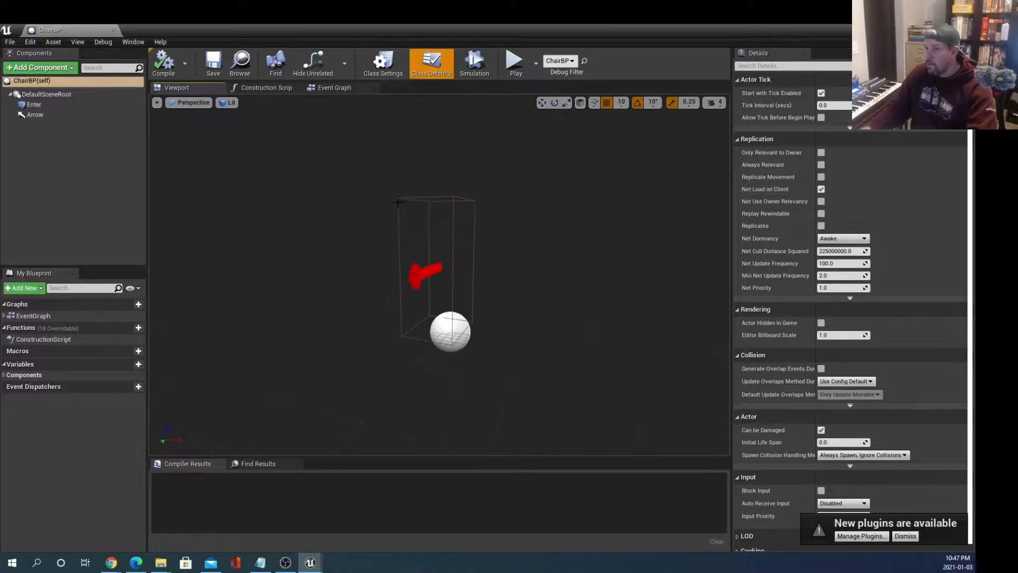
Step: Add a Static Mesh component to ChairBP, keep its default name and select it
{"action": "left_click", "coordinate": [45, 71]}
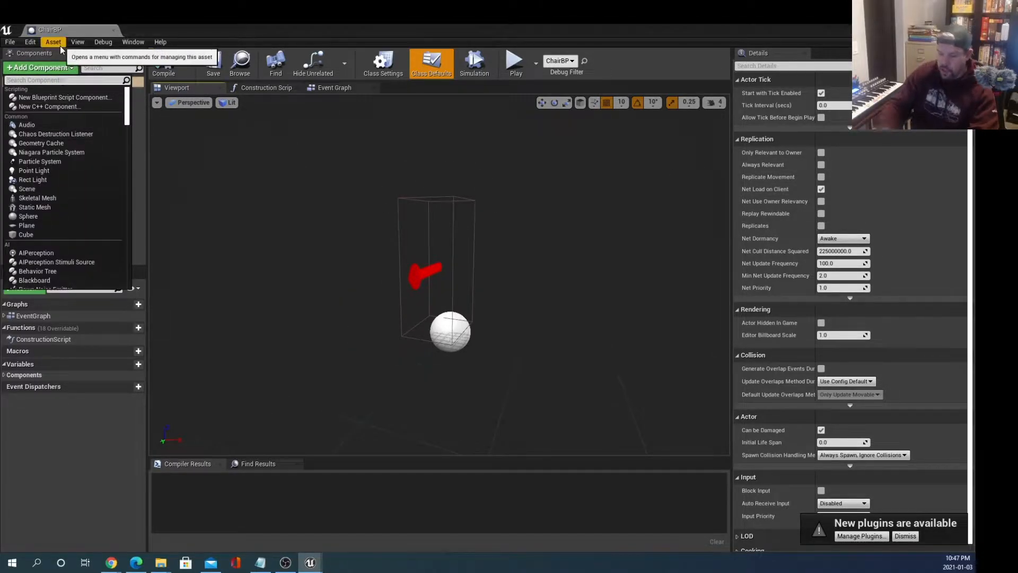
{"action": "type", "text": "mes"}
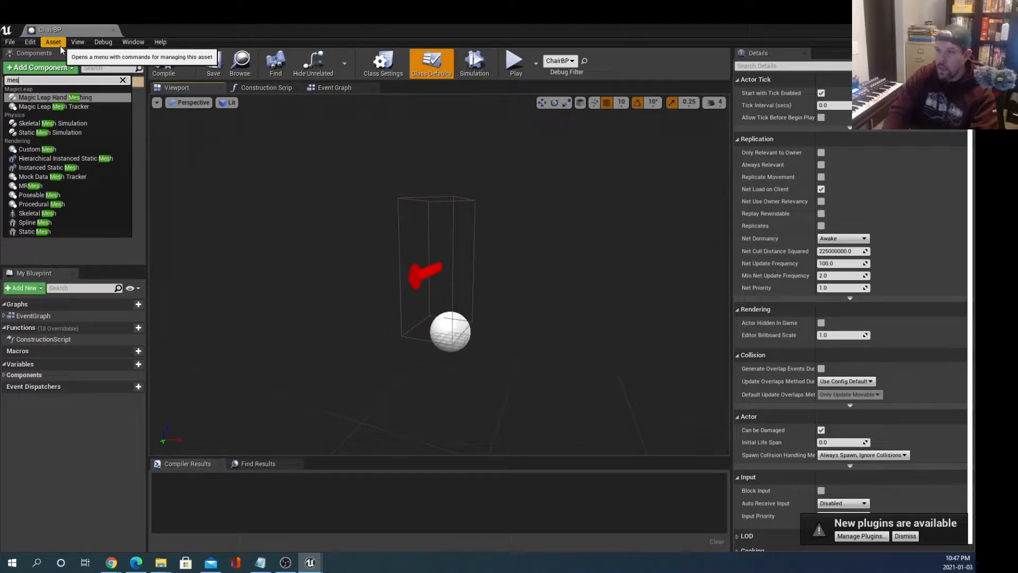
{"action": "type", "text": "h"}
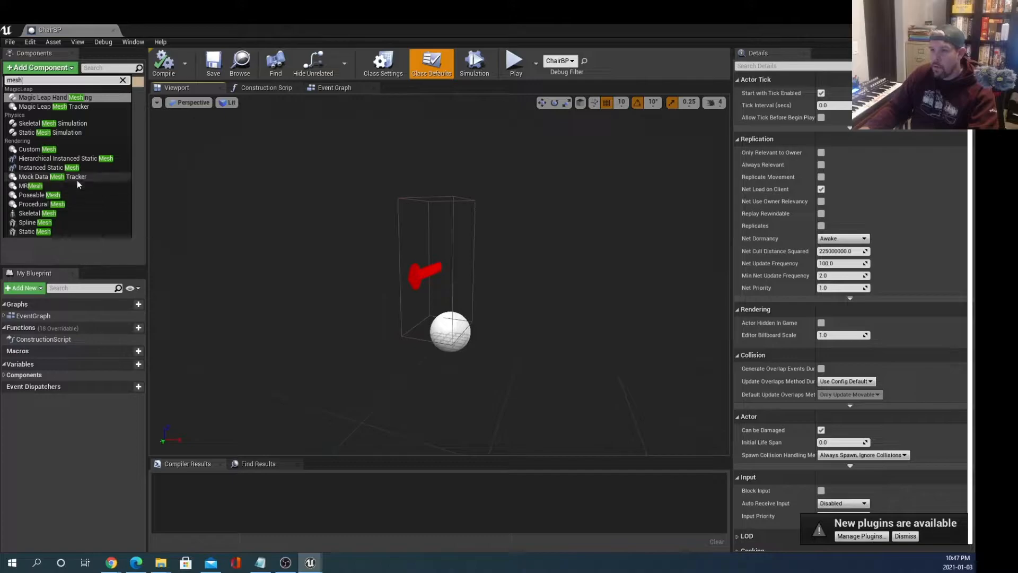
{"action": "key", "text": "ctrl+a"}
{"action": "type", "text": "static"}
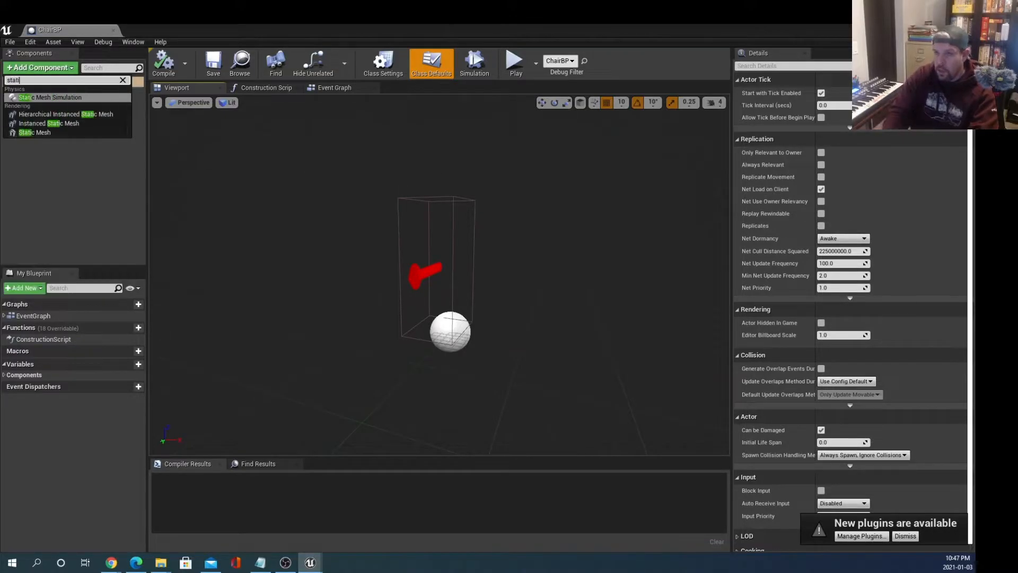
{"action": "left_click", "coordinate": [46, 134]}
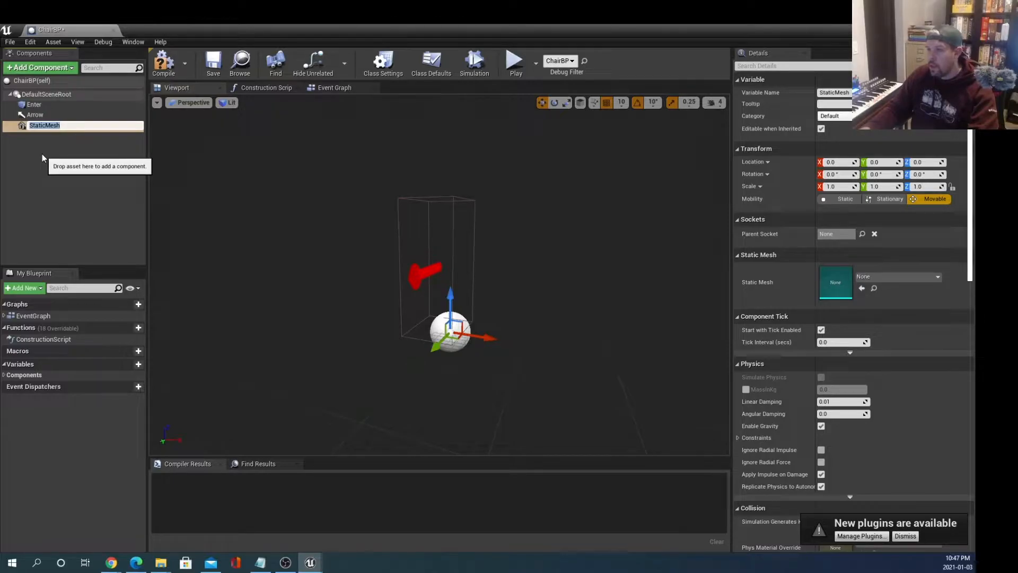
{"action": "left_click", "coordinate": [42, 154]}
{"action": "left_click", "coordinate": [43, 125]}
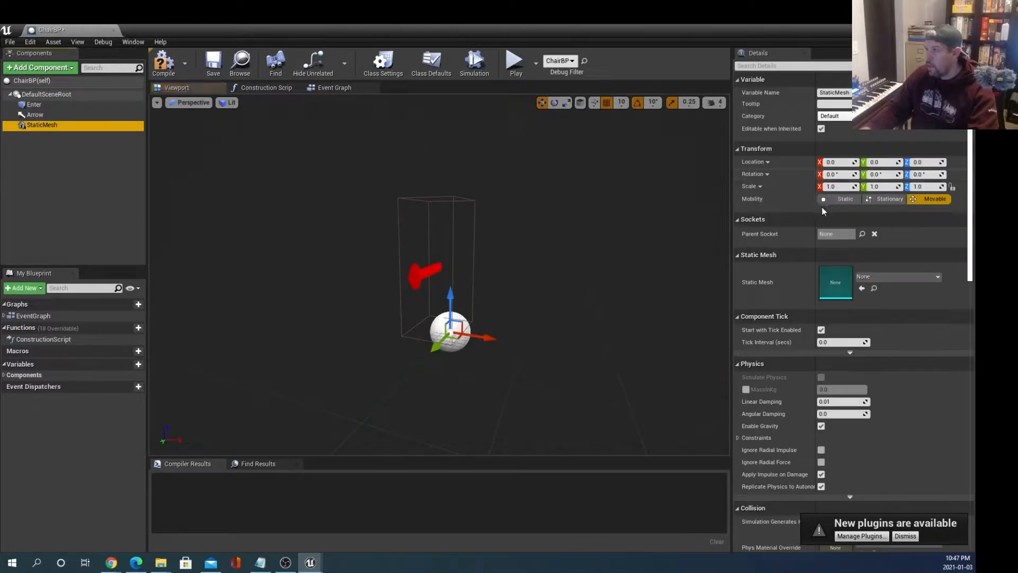
Step: Assign the Chair mesh to the StaticMesh component, and compile and save ChairBP
{"action": "left_click", "coordinate": [847, 283]}
{"action": "type", "text": "chair"}
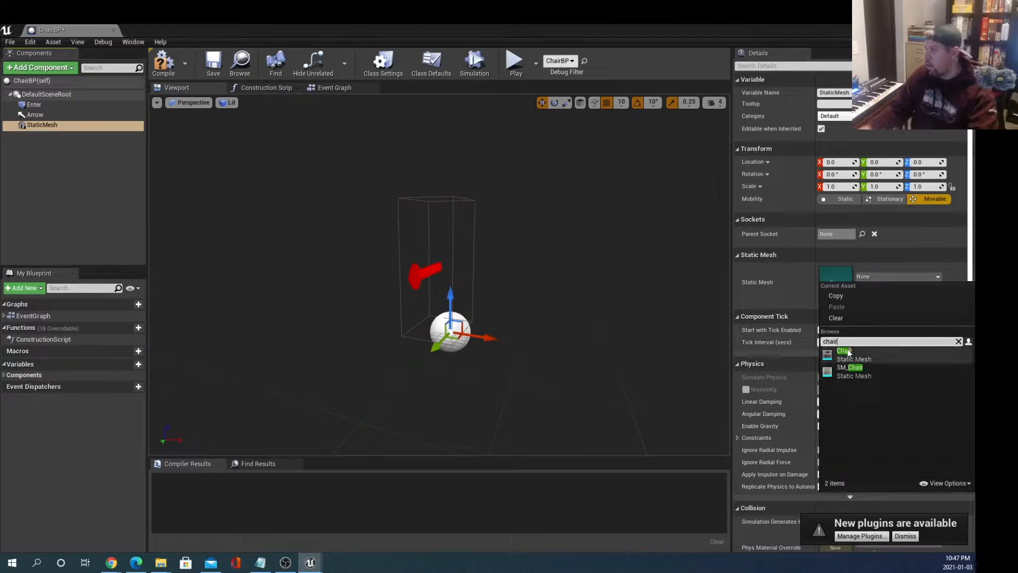
{"action": "left_click", "coordinate": [844, 353]}
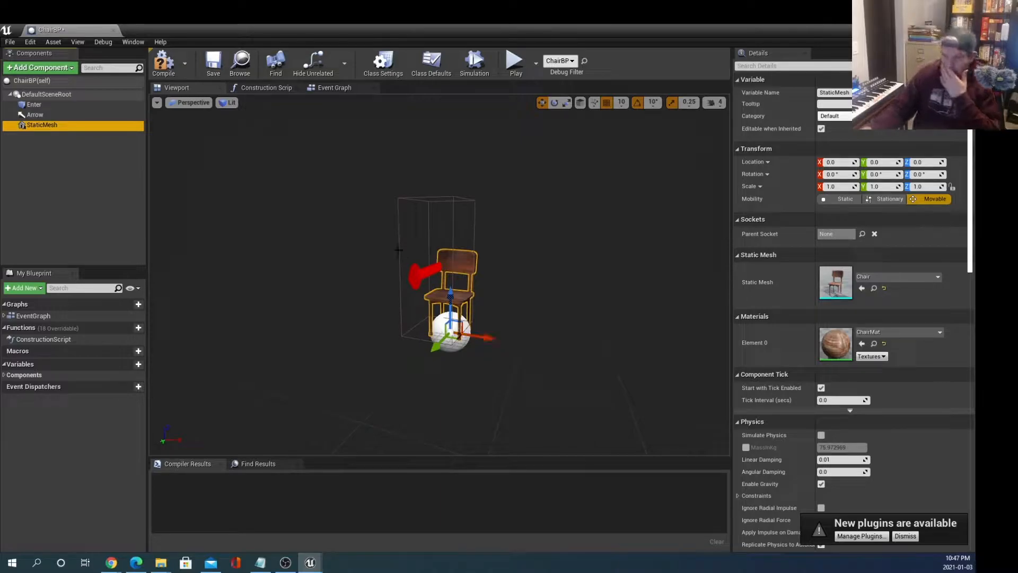
{"action": "left_click", "coordinate": [163, 61]}
{"action": "left_click", "coordinate": [213, 63]}
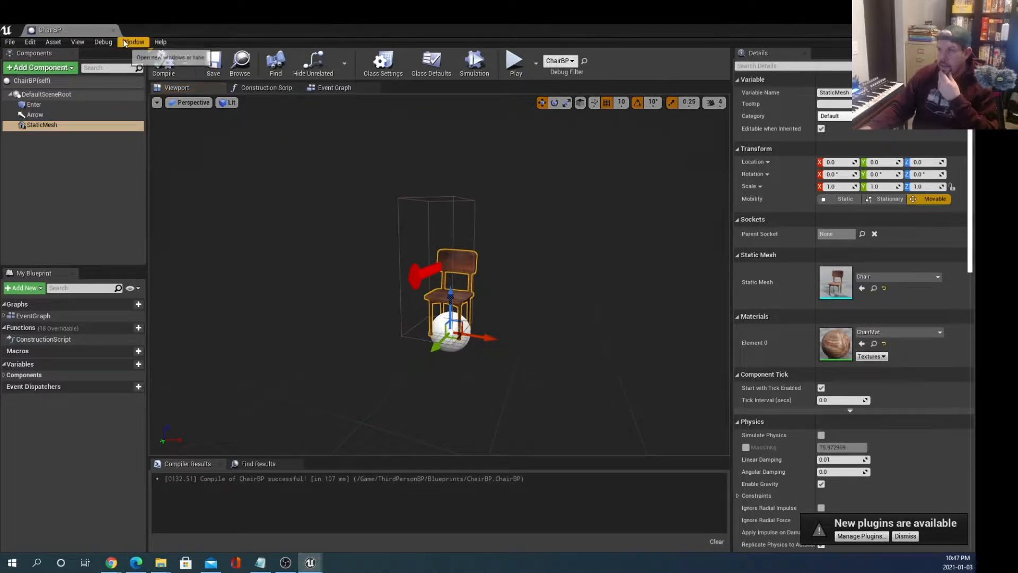
Step: Close the ChairBP blueprint and play-test the level, walking the character to the chair, sitting down and standing up again
{"action": "left_click", "coordinate": [112, 30]}
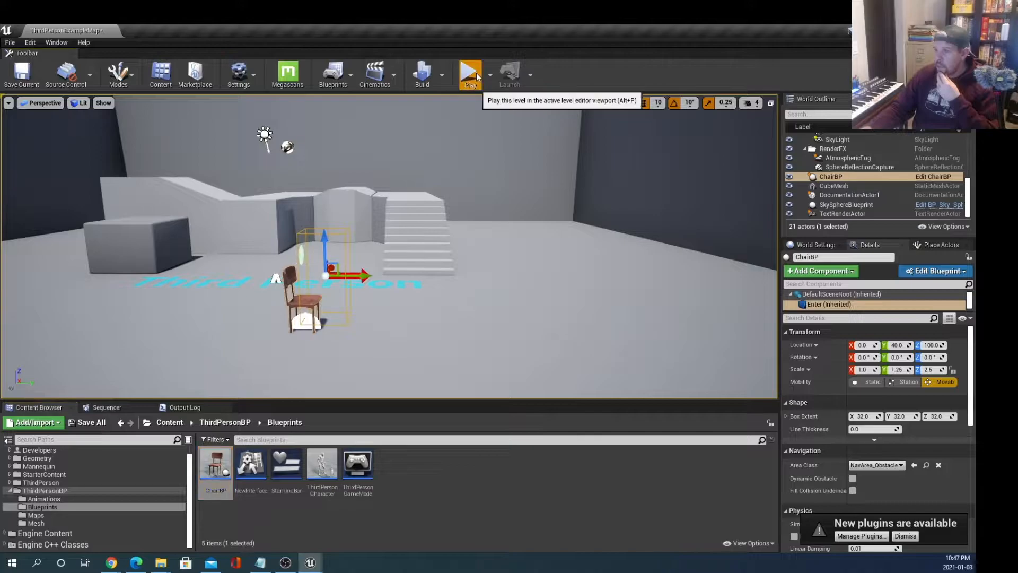
{"action": "left_click", "coordinate": [469, 73]}
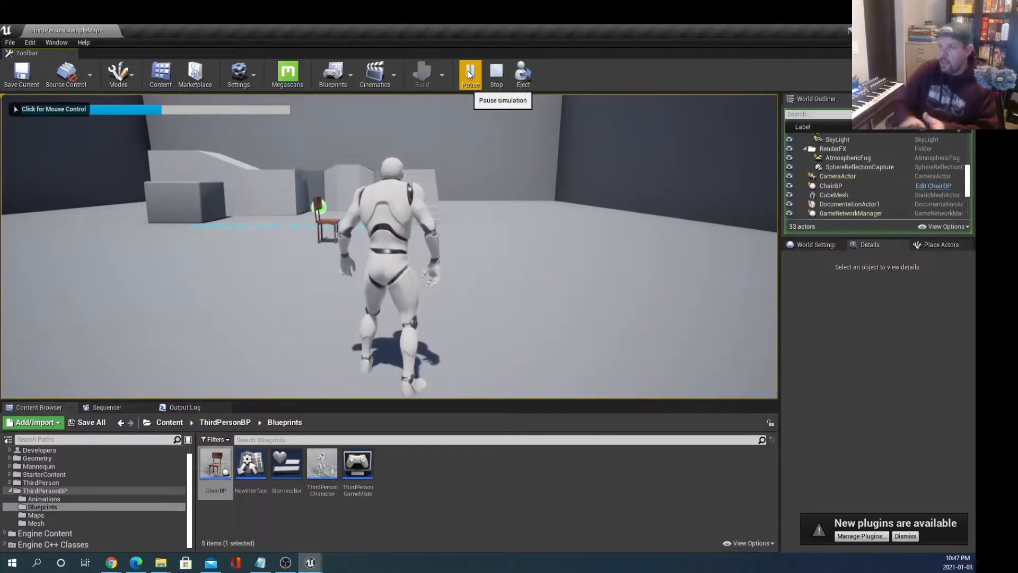
{"action": "left_click", "coordinate": [559, 260]}
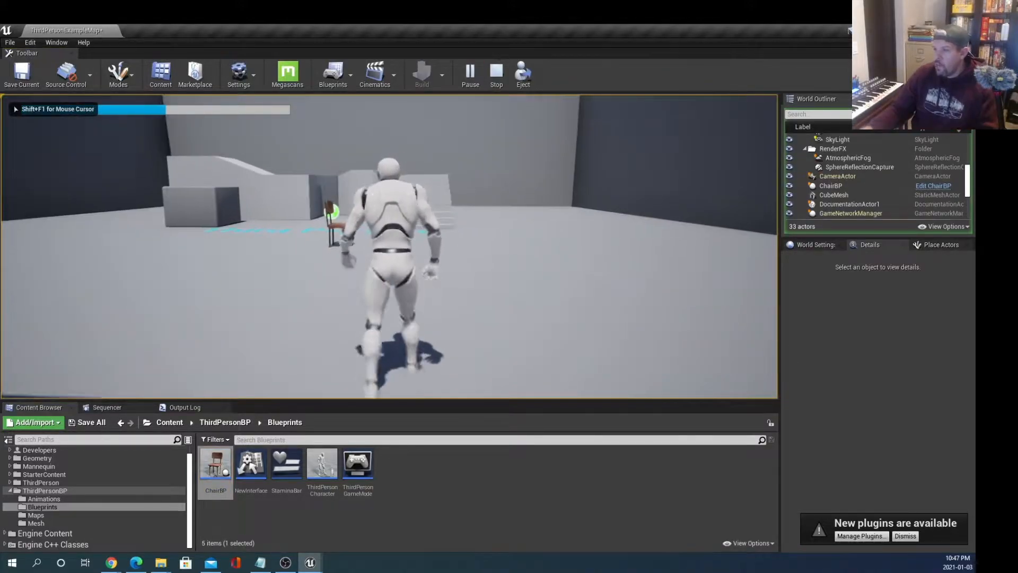
{"action": "key", "text": "w"}
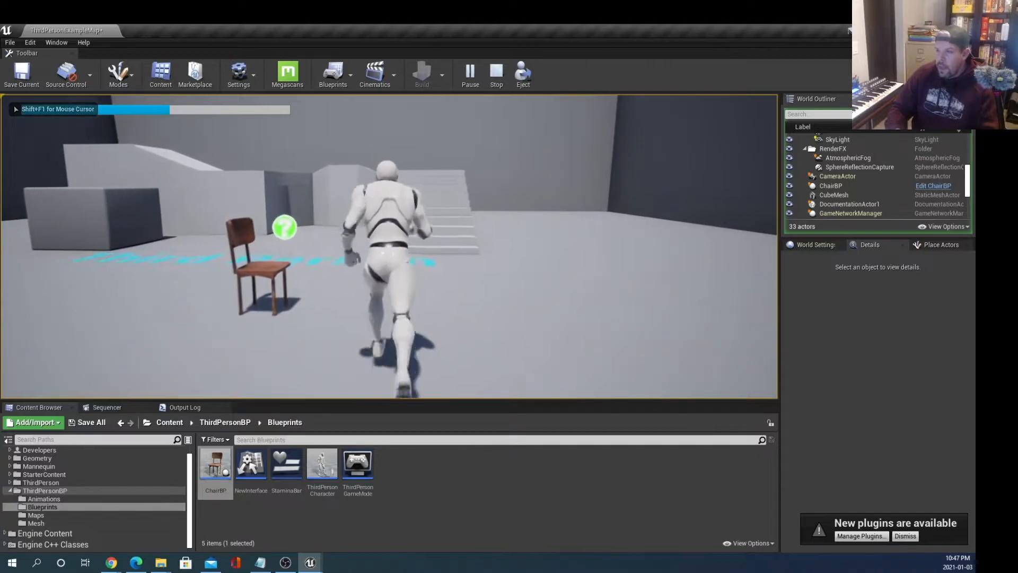
{"action": "key", "text": "a"}
{"action": "key", "text": "a"}
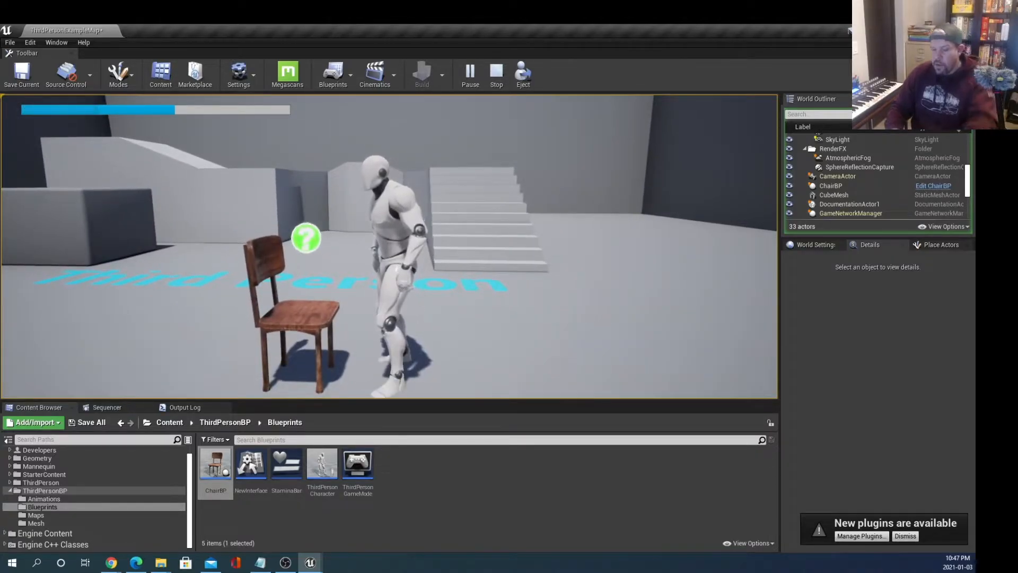
{"action": "key", "text": "e"}
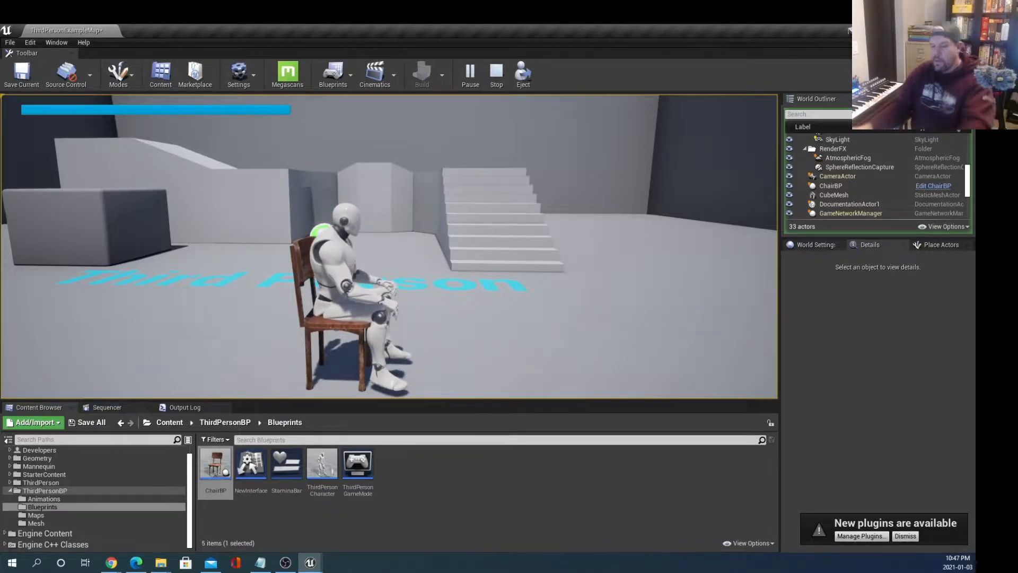
{"action": "key", "text": "e"}
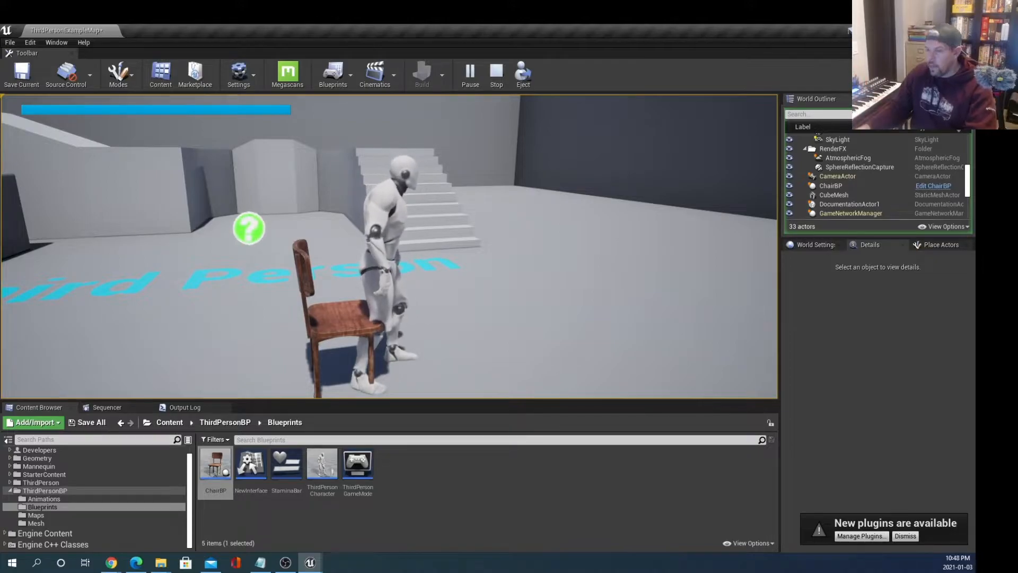
{"action": "key", "text": "Escape"}
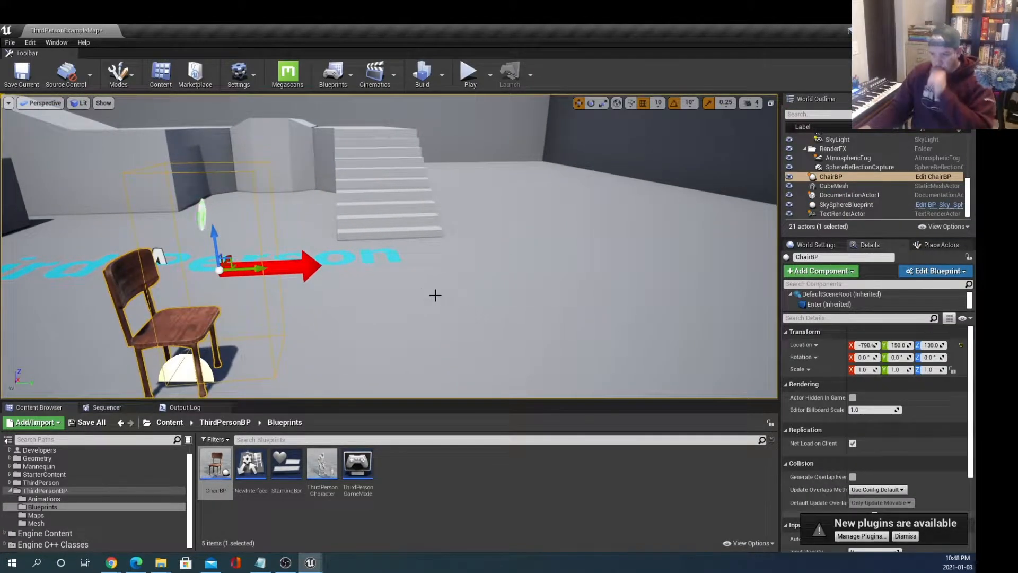
Step: Reopen ChairBP, delete its StaticMesh chair component, compile and save the blueprint, and close it
{"action": "key", "text": "f"}
{"action": "scroll", "coordinate": [442, 284], "scroll_direction": "down", "scroll_amount": 3}
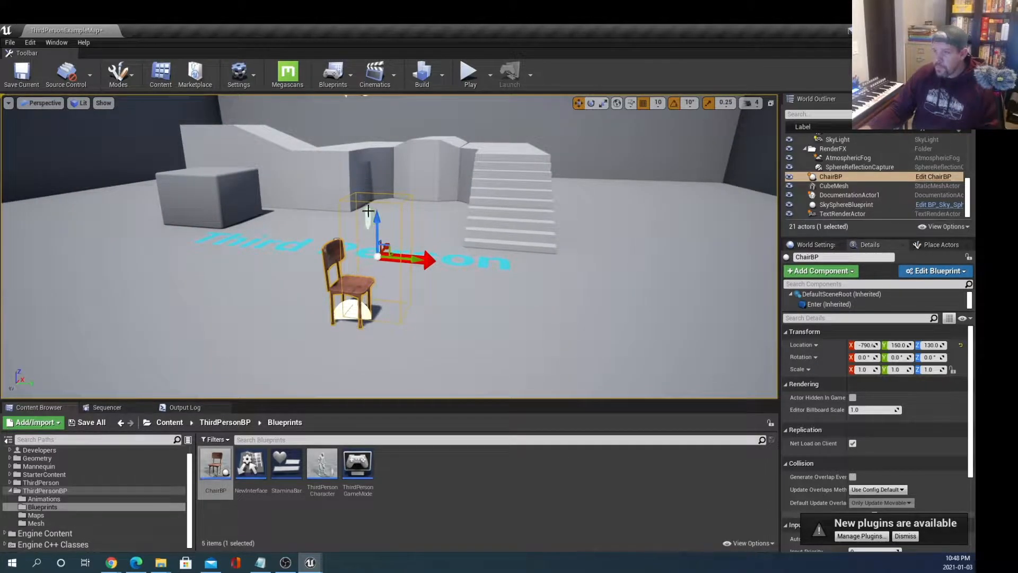
{"action": "double_click", "coordinate": [215, 467]}
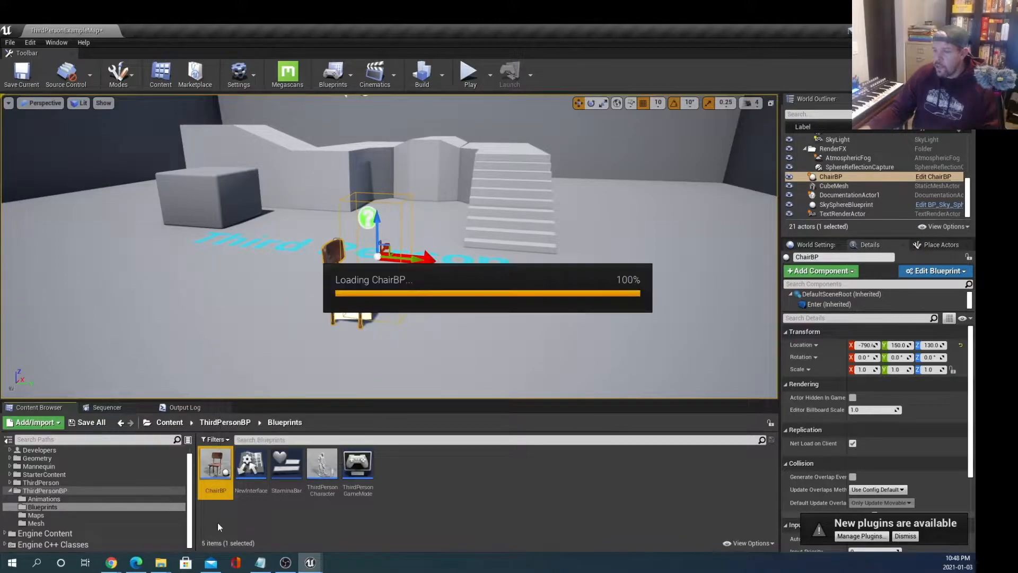
{"action": "left_click", "coordinate": [203, 91]}
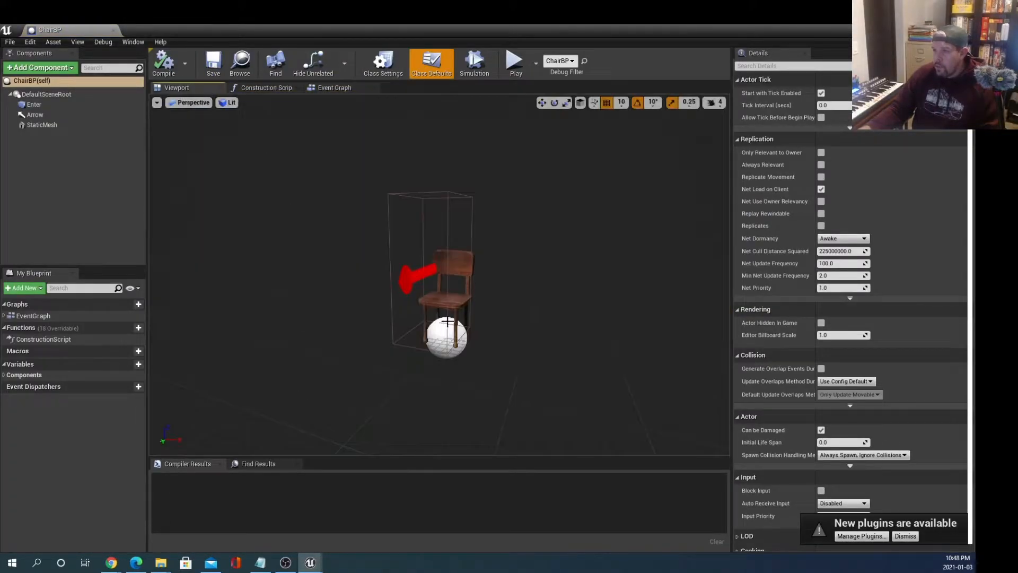
{"action": "left_click", "coordinate": [457, 302]}
{"action": "key", "text": "Delete"}
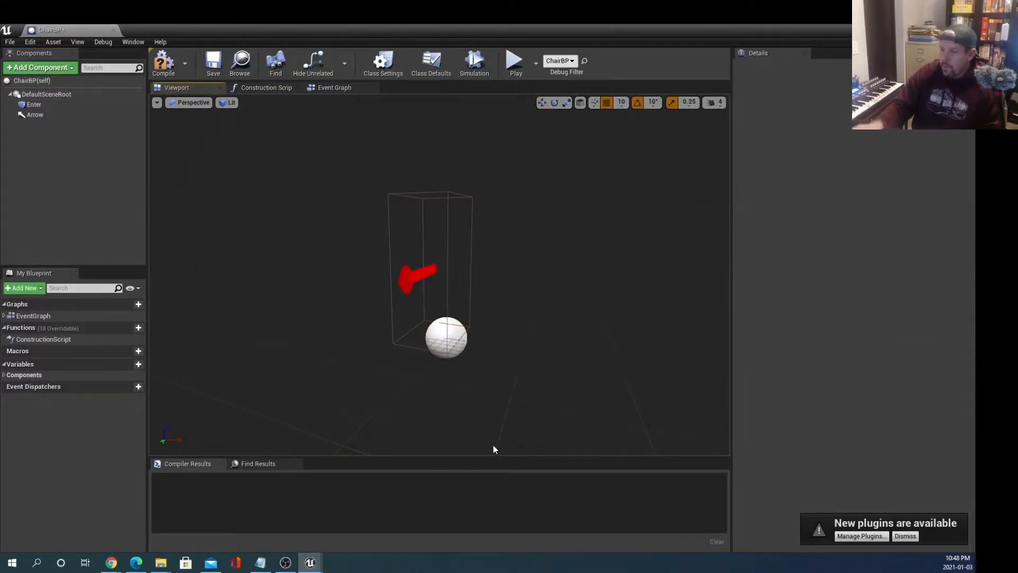
{"action": "left_click", "coordinate": [165, 64]}
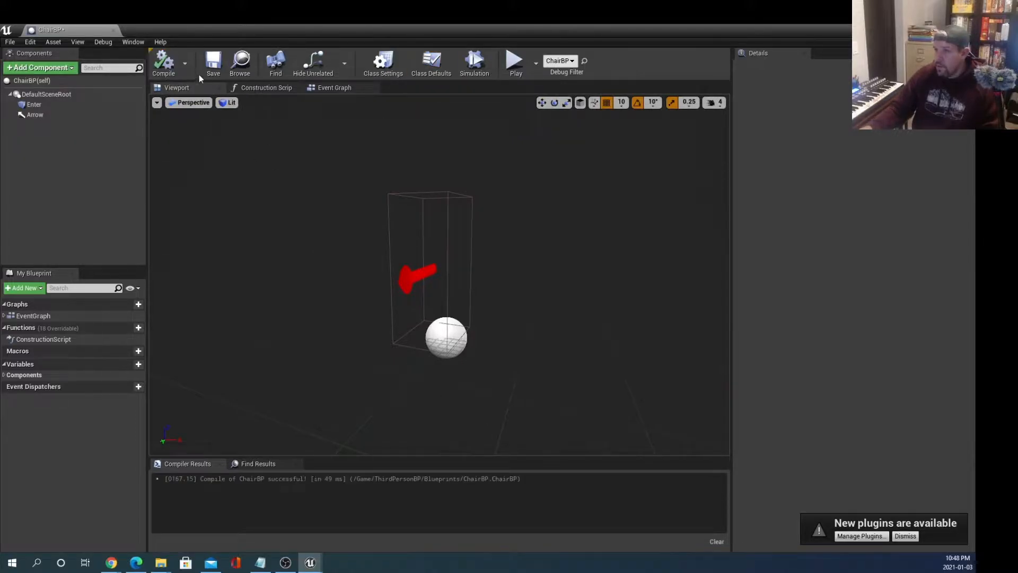
{"action": "left_click", "coordinate": [205, 73]}
{"action": "left_click", "coordinate": [113, 29]}
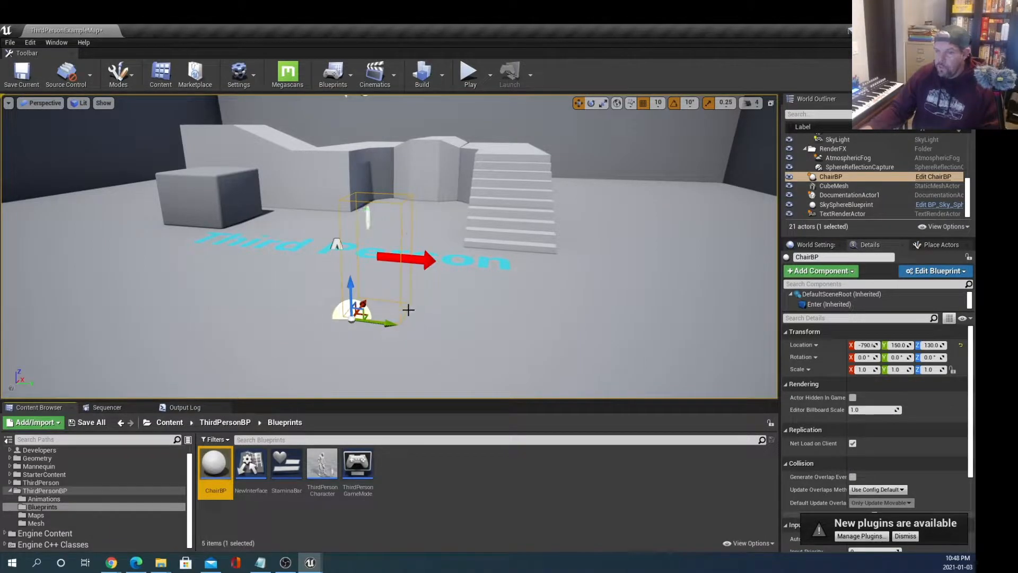
Step: Move the ChairBP actor onto the edge of the raised platform, at X 20, Y -140, Z 280
{"action": "left_click_drag", "start_coordinate": [367, 306], "coordinate": [404, 208]}
{"action": "left_click_drag", "start_coordinate": [465, 216], "coordinate": [346, 139]}
{"action": "scroll", "coordinate": [359, 199], "scroll_direction": "up", "scroll_amount": 1}
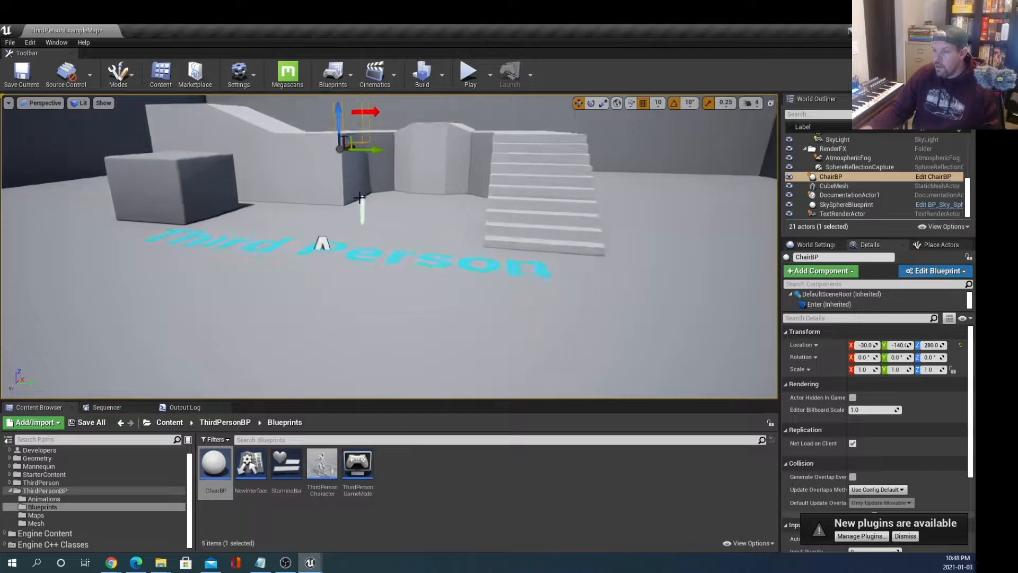
{"action": "scroll", "coordinate": [356, 199], "scroll_direction": "up", "scroll_amount": 5}
{"action": "middle_click_drag", "start_coordinate": [355, 200], "coordinate": [353, 138]}
{"action": "right_click_drag", "start_coordinate": [324, 237], "coordinate": [313, 225]}
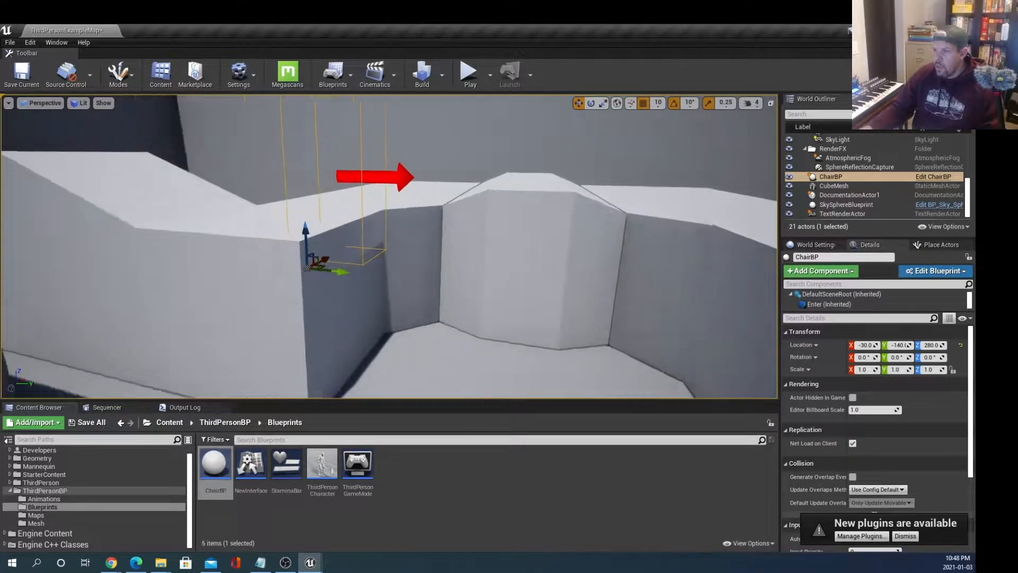
{"action": "right_click_drag", "start_coordinate": [297, 293], "coordinate": [260, 293]}
{"action": "middle_click_drag", "start_coordinate": [297, 293], "coordinate": [331, 286]}
{"action": "left_click_drag", "start_coordinate": [348, 278], "coordinate": [380, 269]}
{"action": "scroll", "coordinate": [336, 312], "scroll_direction": "down", "scroll_amount": 6}
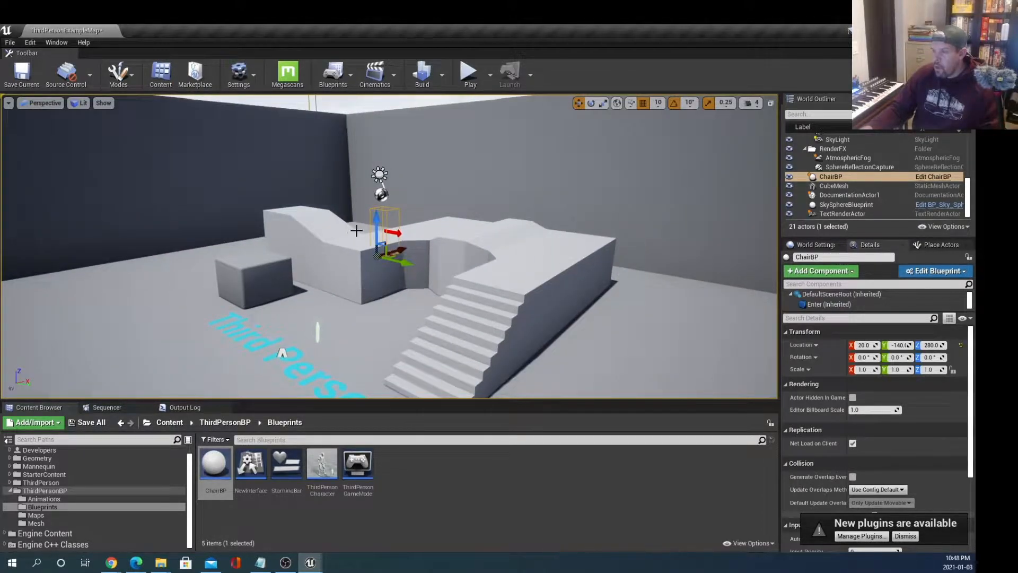
Step: Play-test the level from the raised platform, walking the character to the ledge and sitting on its edge
{"action": "right_click_drag", "start_coordinate": [377, 306], "coordinate": [148, 295]}
{"action": "scroll", "coordinate": [377, 306], "scroll_direction": "up", "scroll_amount": 6}
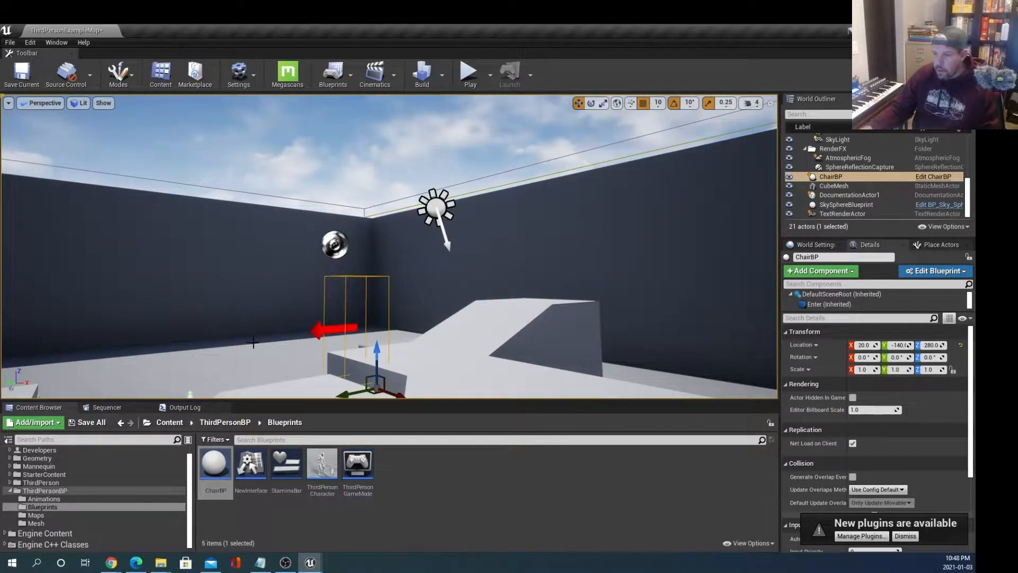
{"action": "right_click_drag", "start_coordinate": [291, 301], "coordinate": [244, 314]}
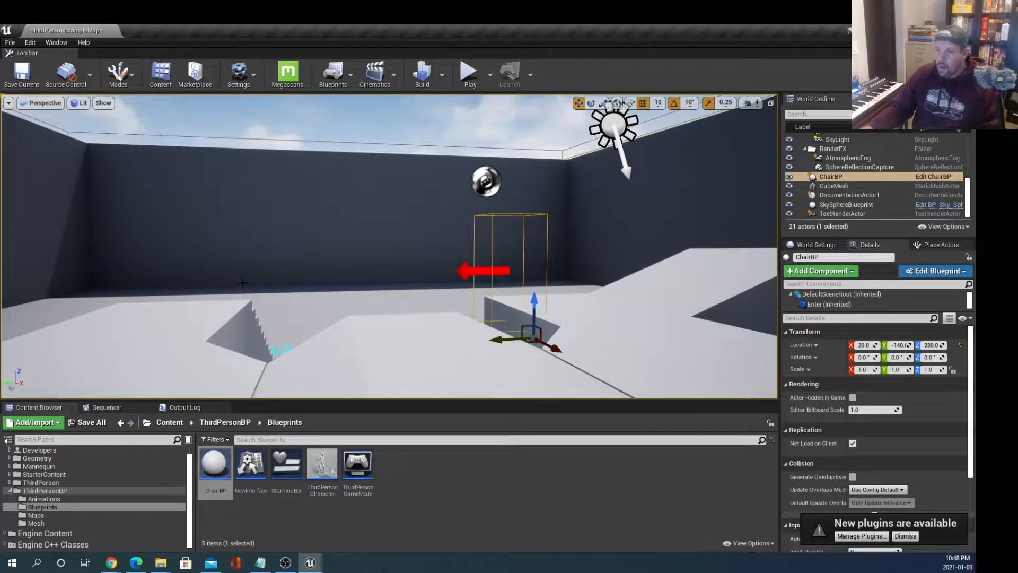
{"action": "left_click", "coordinate": [468, 73]}
{"action": "left_click", "coordinate": [638, 309]}
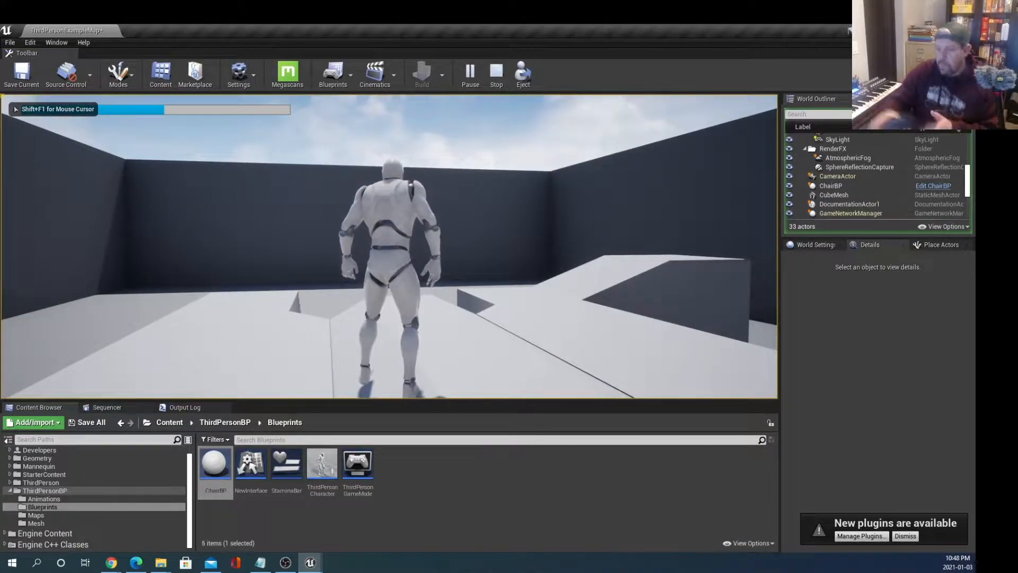
{"action": "key", "text": "d"}
{"action": "key", "text": "w"}
{"action": "key", "text": "w"}
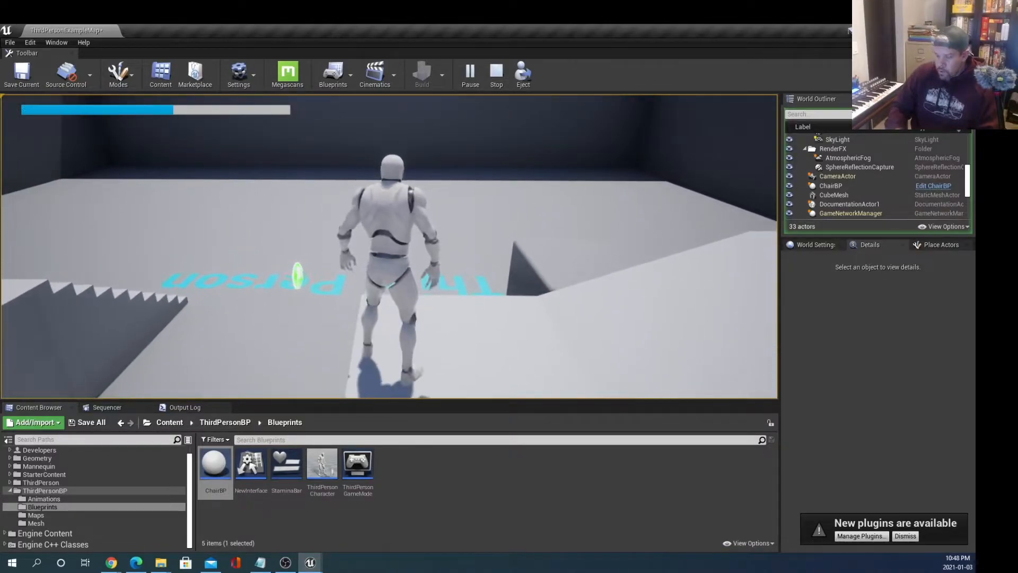
{"action": "key", "text": "a"}
{"action": "key", "text": "s"}
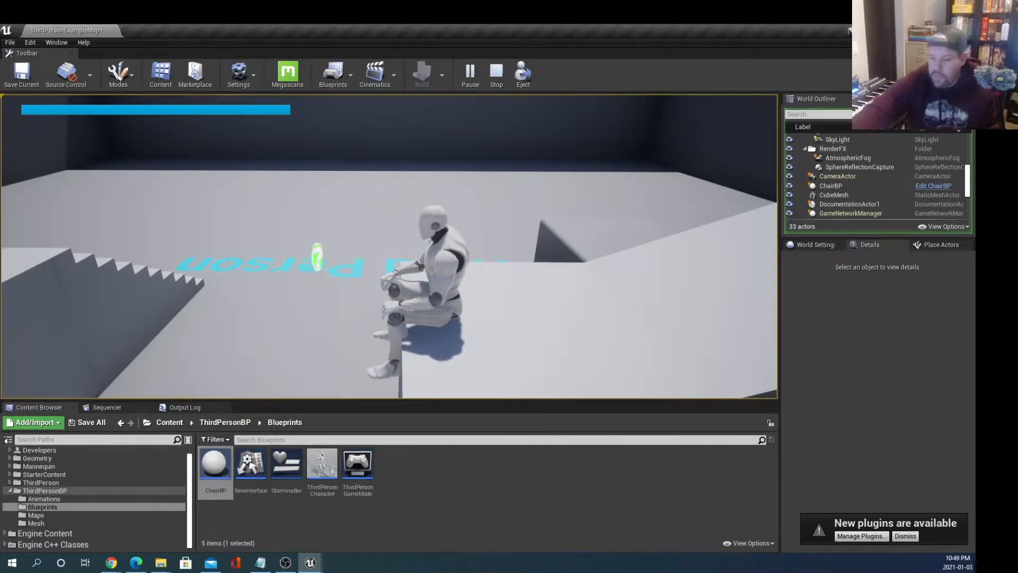
{"action": "key", "text": "Escape"}
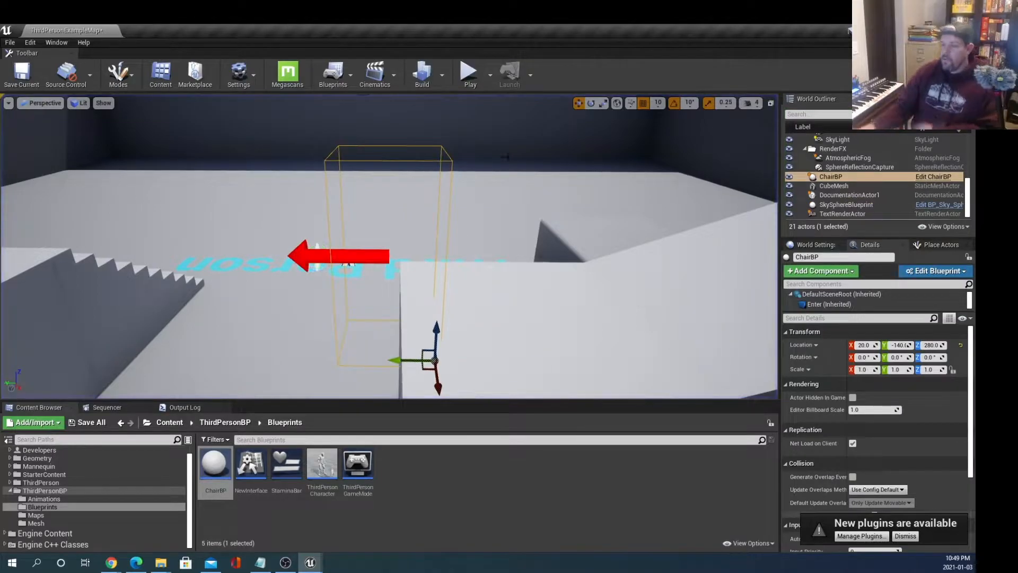
Step: Place a second ChairBP instance on the raised platform, and delete it from the level
{"action": "scroll", "coordinate": [343, 214], "scroll_direction": "down", "scroll_amount": 5}
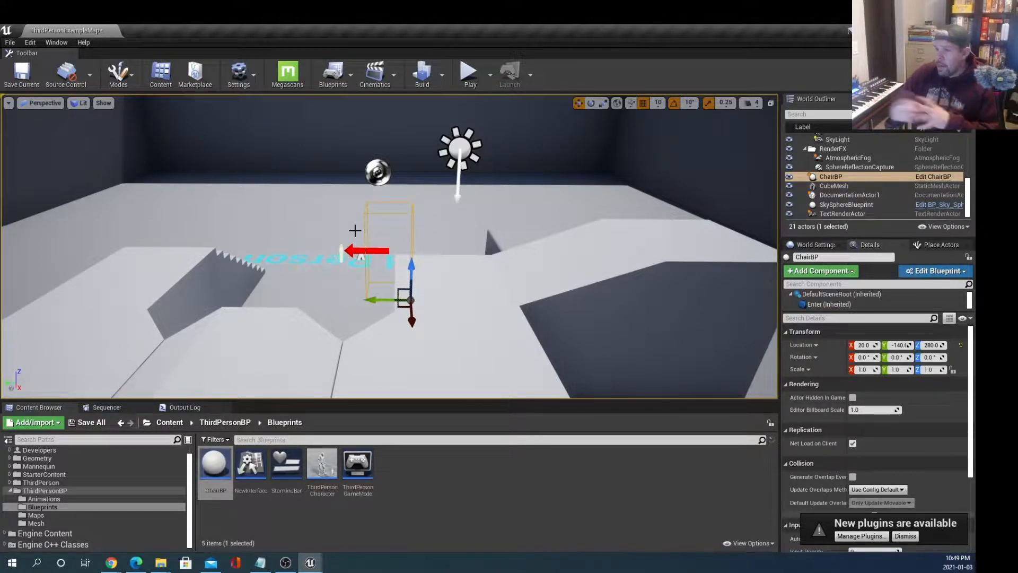
{"action": "scroll", "coordinate": [378, 270], "scroll_direction": "up", "scroll_amount": 3}
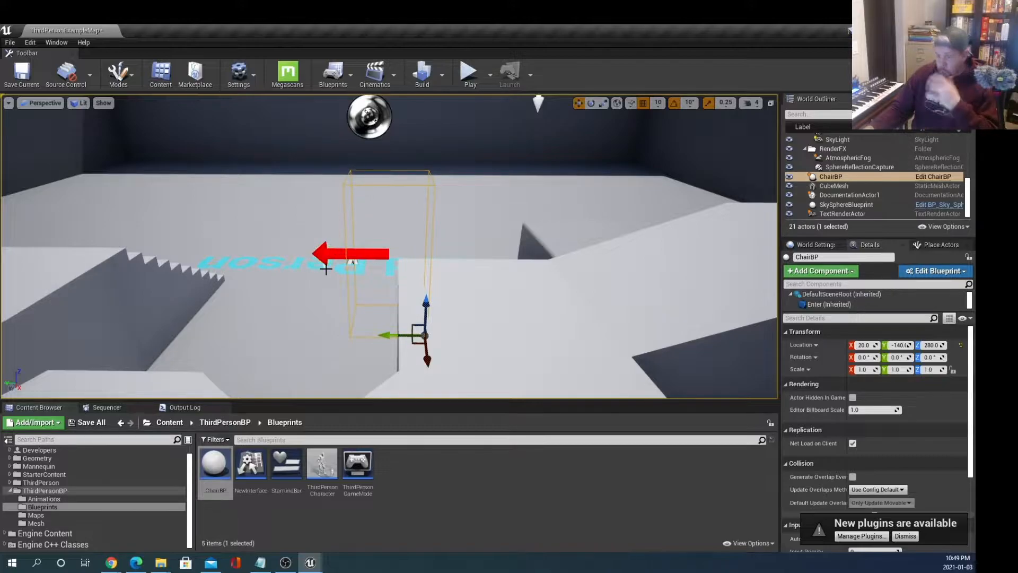
{"action": "right_click", "coordinate": [228, 462]}
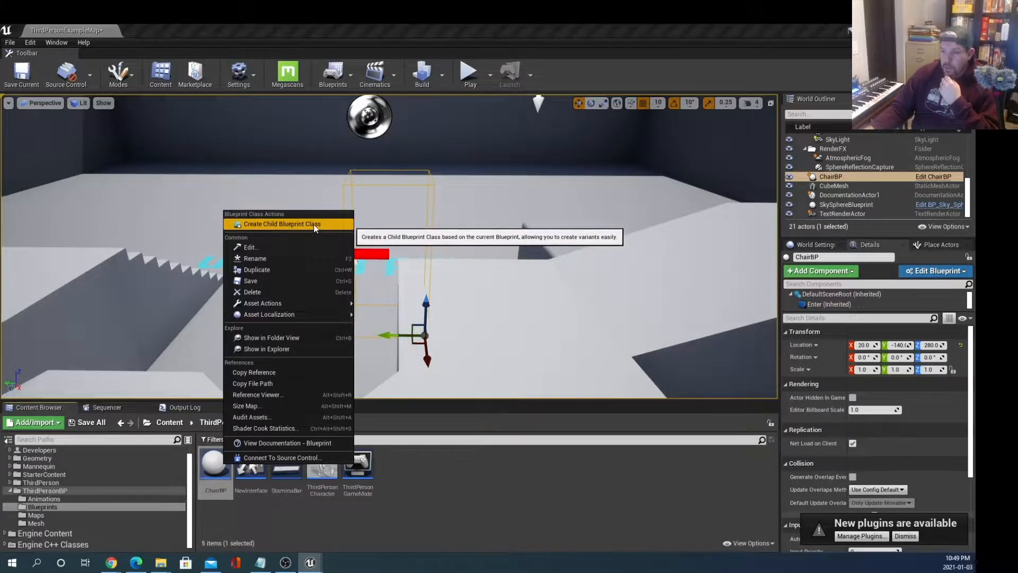
{"action": "left_click", "coordinate": [448, 478]}
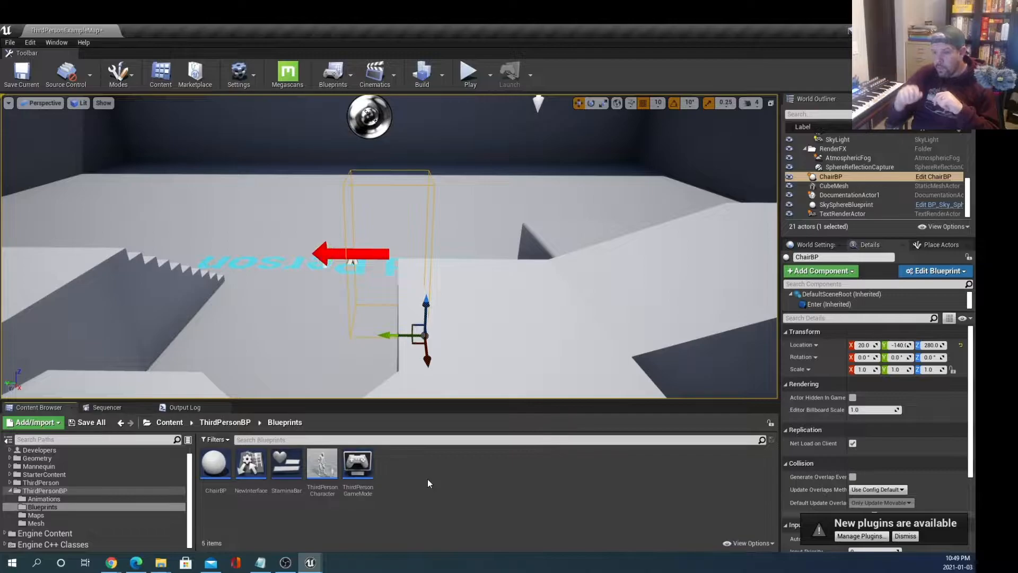
{"action": "left_click_drag", "start_coordinate": [223, 467], "coordinate": [581, 302]}
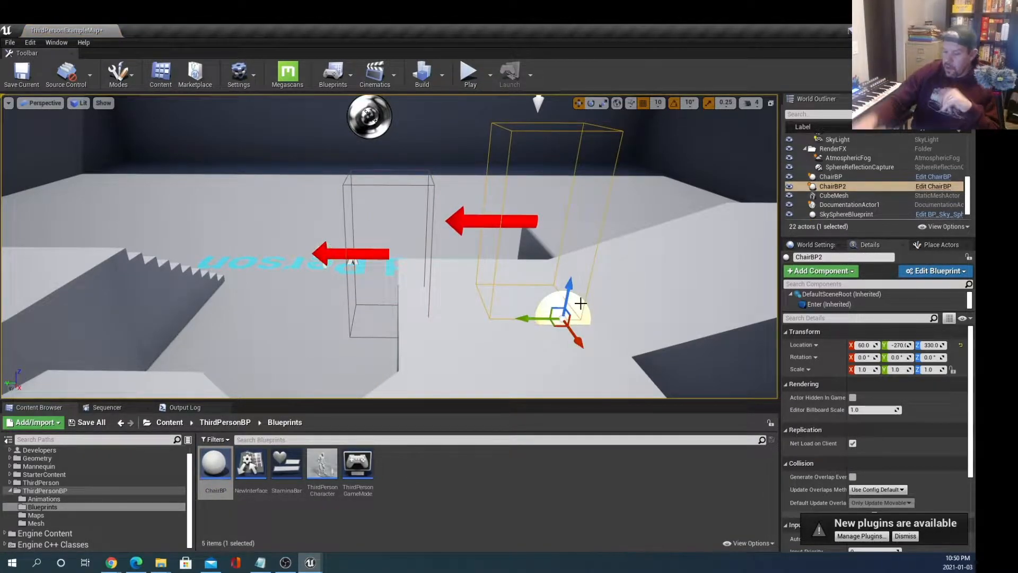
{"action": "key", "text": "Delete"}
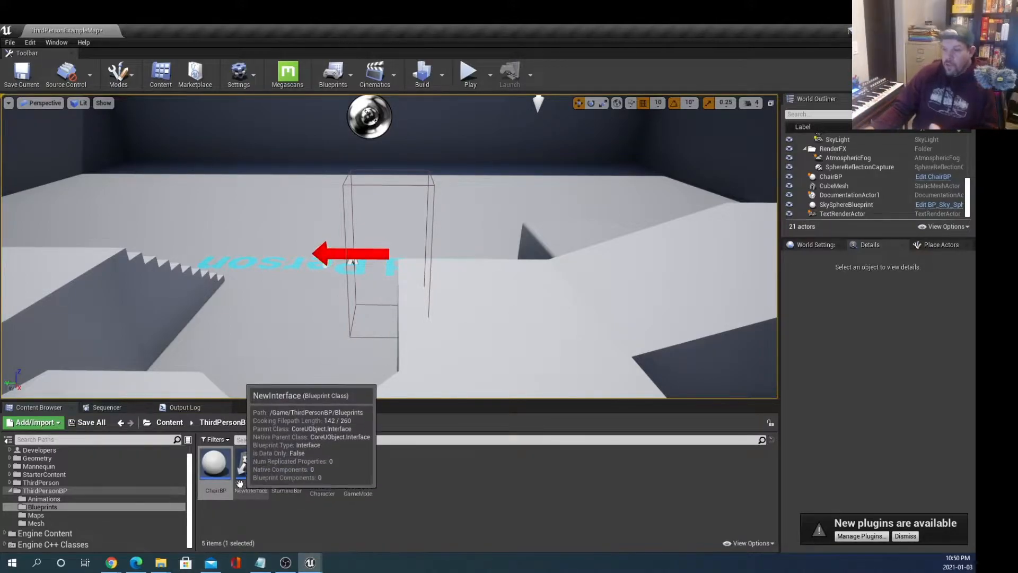
Step: Open the ChairBP blueprint, examine its Arrow component in the 3D preview, and show the Event Graph
{"action": "double_click", "coordinate": [215, 461]}
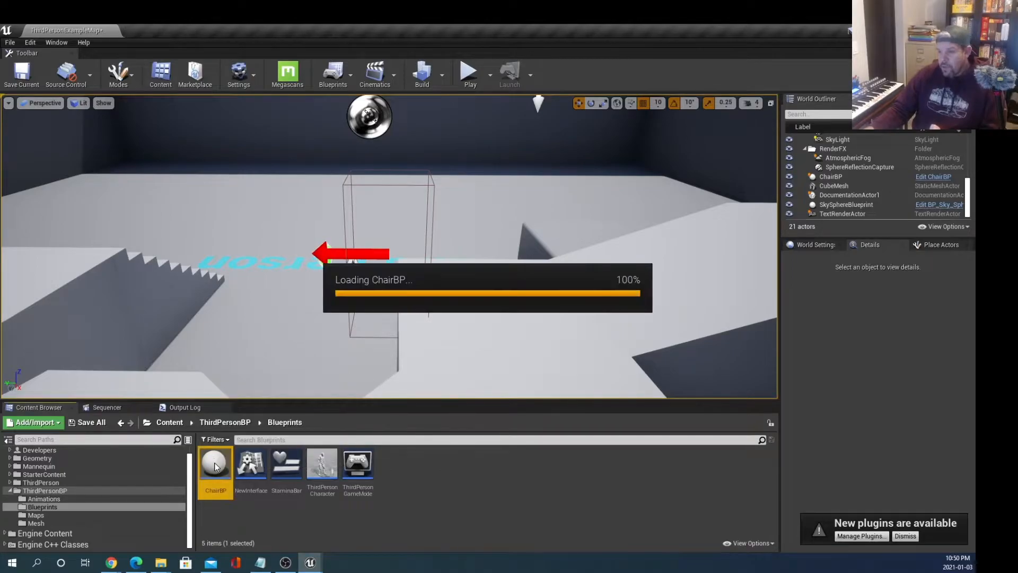
{"action": "left_click", "coordinate": [175, 88]}
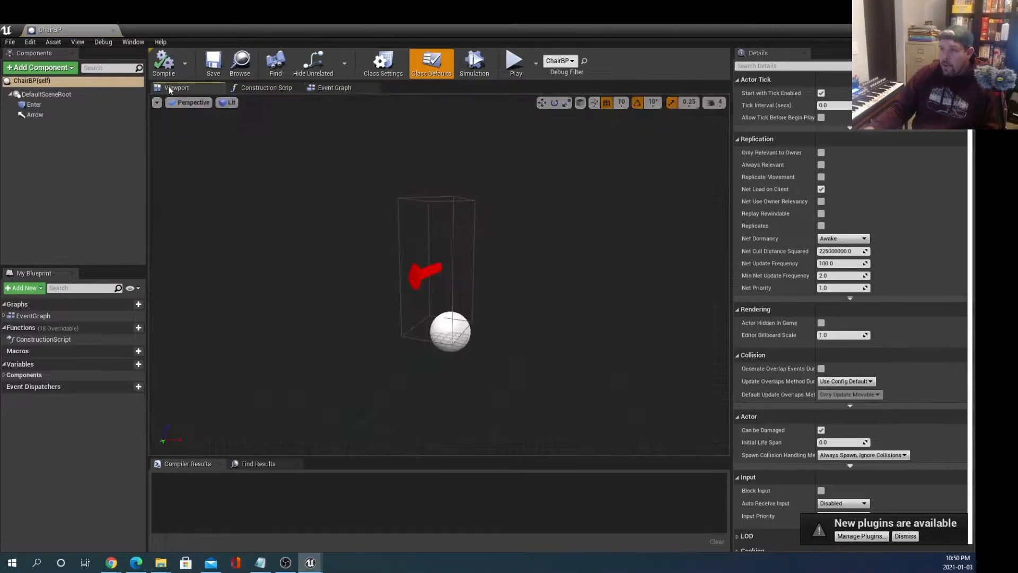
{"action": "scroll", "coordinate": [415, 332], "scroll_direction": "up", "scroll_amount": 4}
{"action": "scroll", "coordinate": [450, 251], "scroll_direction": "down", "scroll_amount": 2}
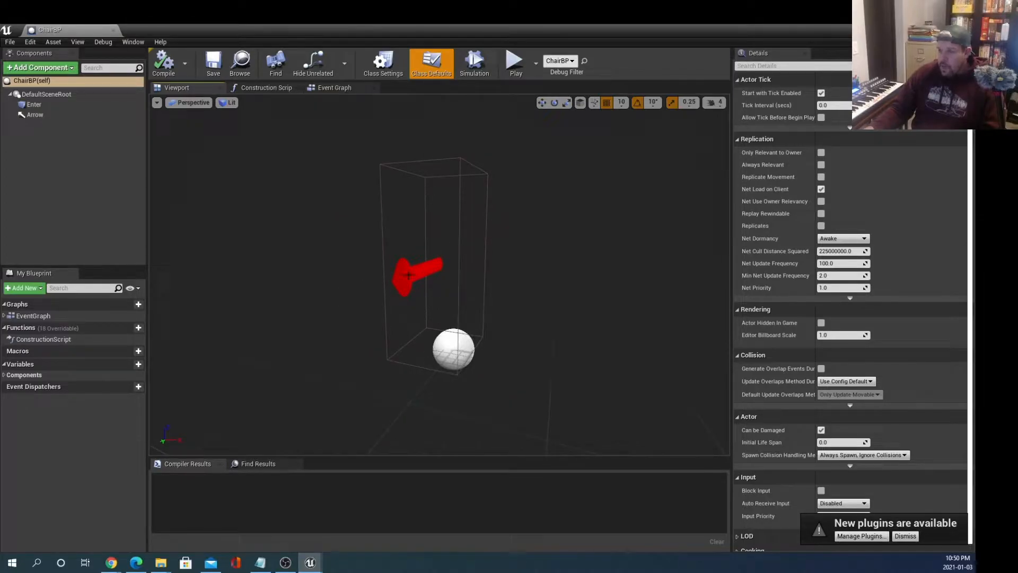
{"action": "left_click", "coordinate": [410, 278]}
{"action": "right_click_drag", "start_coordinate": [372, 353], "coordinate": [305, 350]}
{"action": "middle_click_drag", "start_coordinate": [372, 353], "coordinate": [440, 363]}
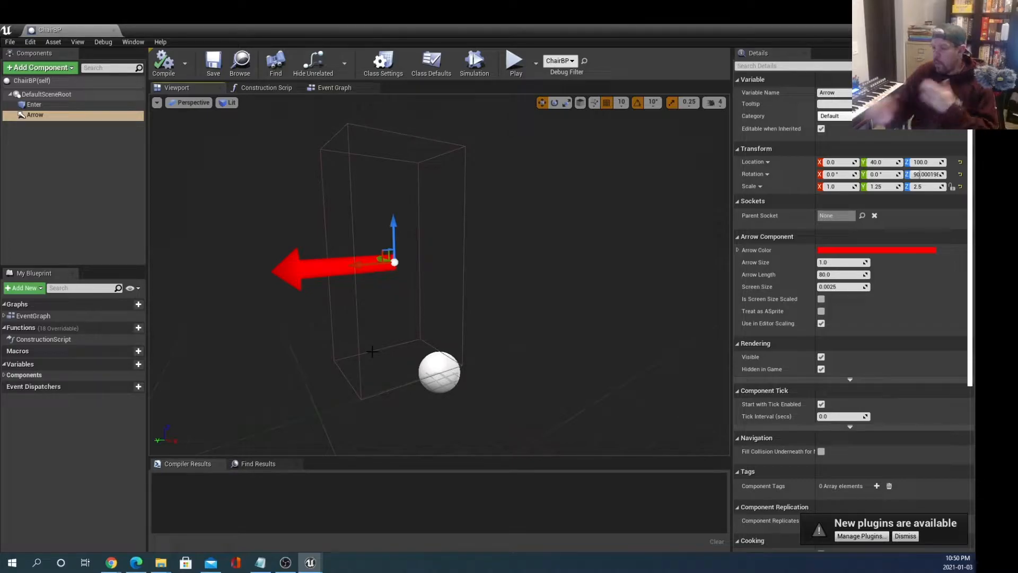
{"action": "scroll", "coordinate": [392, 284], "scroll_direction": "down", "scroll_amount": 4}
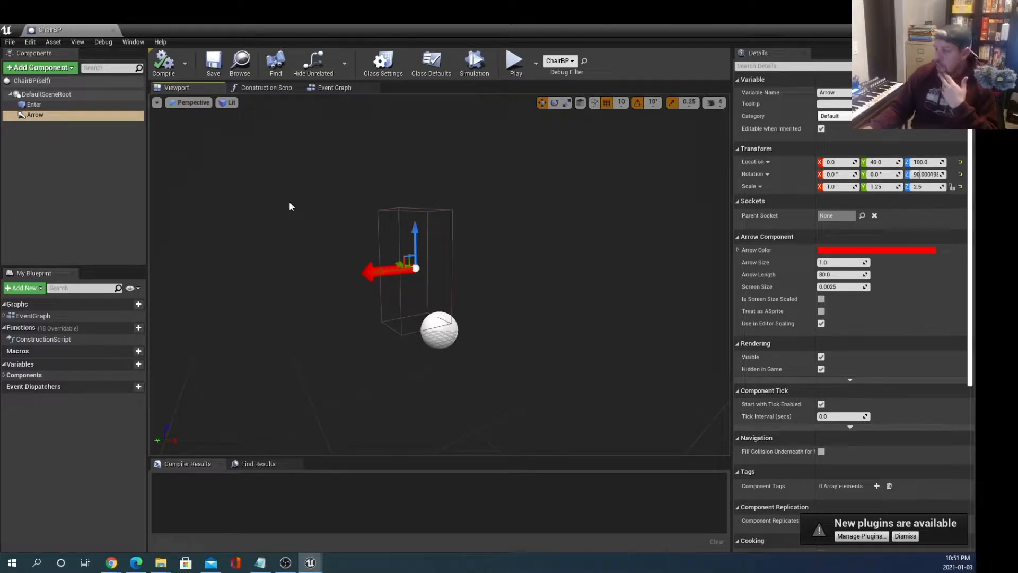
{"action": "left_click", "coordinate": [323, 89]}
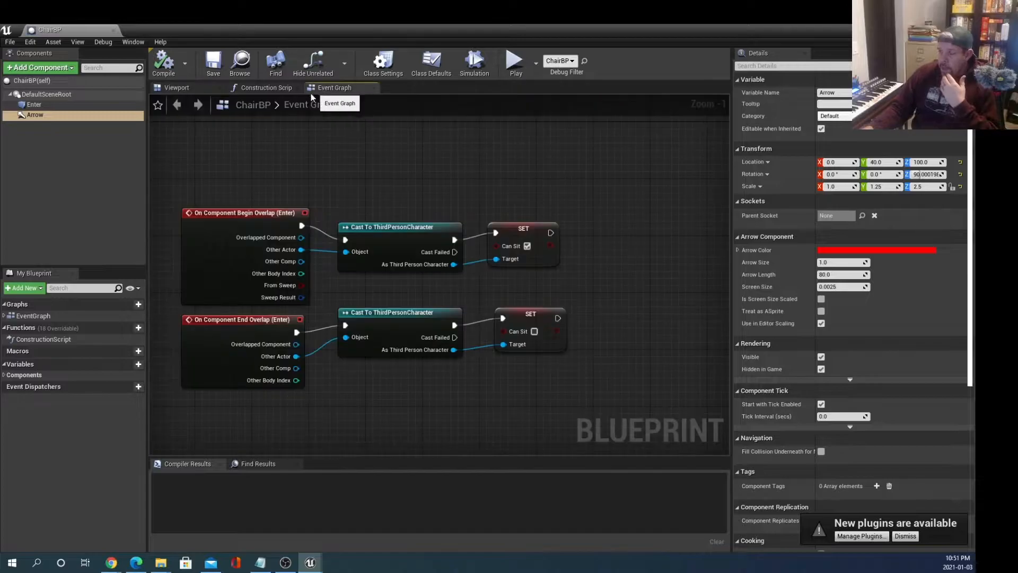
Step: Move the On Component End Overlap node chain further down, clear of the Begin Overlap chain in ChairBP's Event Graph
{"action": "scroll", "coordinate": [317, 173], "scroll_direction": "up", "scroll_amount": 1}
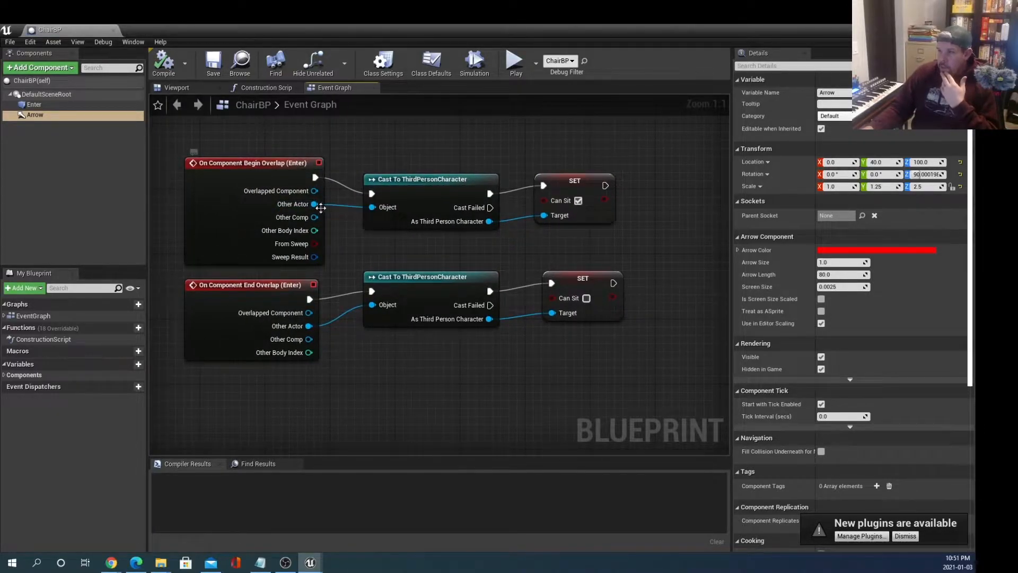
{"action": "scroll", "coordinate": [307, 179], "scroll_direction": "down", "scroll_amount": 1}
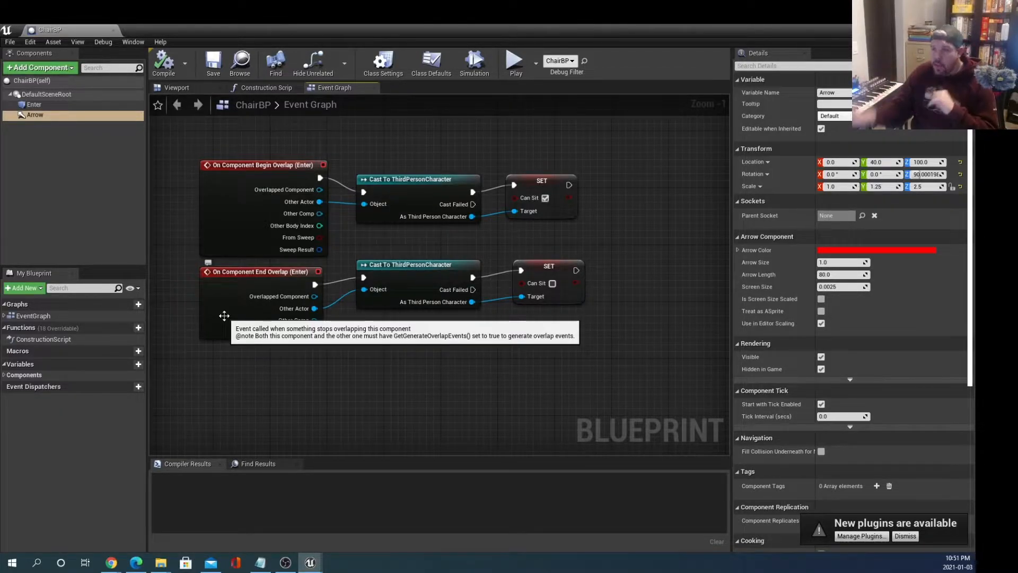
{"action": "scroll", "coordinate": [222, 205], "scroll_direction": "up", "scroll_amount": 1}
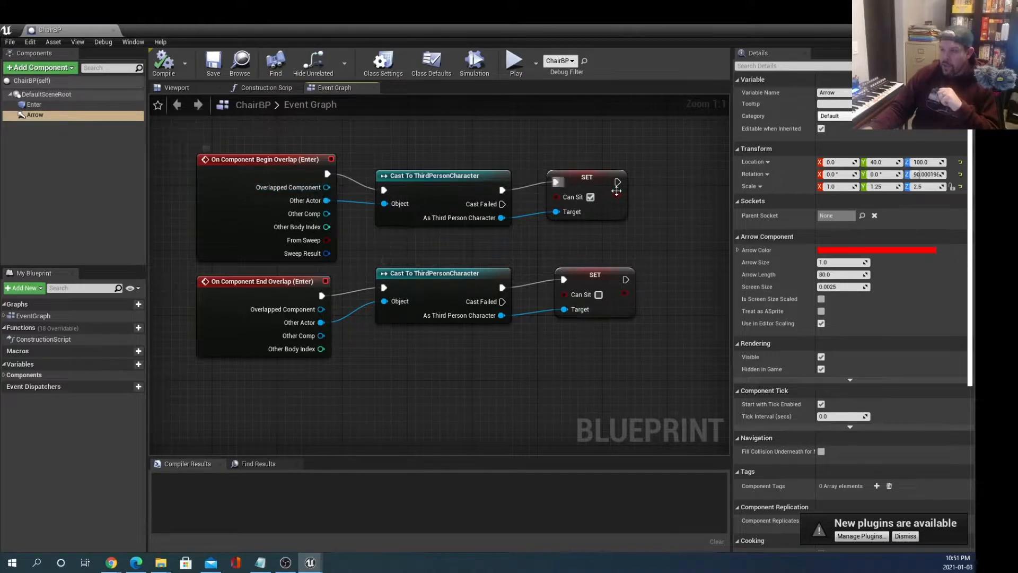
{"action": "left_click_drag", "start_coordinate": [246, 425], "coordinate": [599, 302]}
{"action": "left_click_drag", "start_coordinate": [274, 302], "coordinate": [273, 359]}
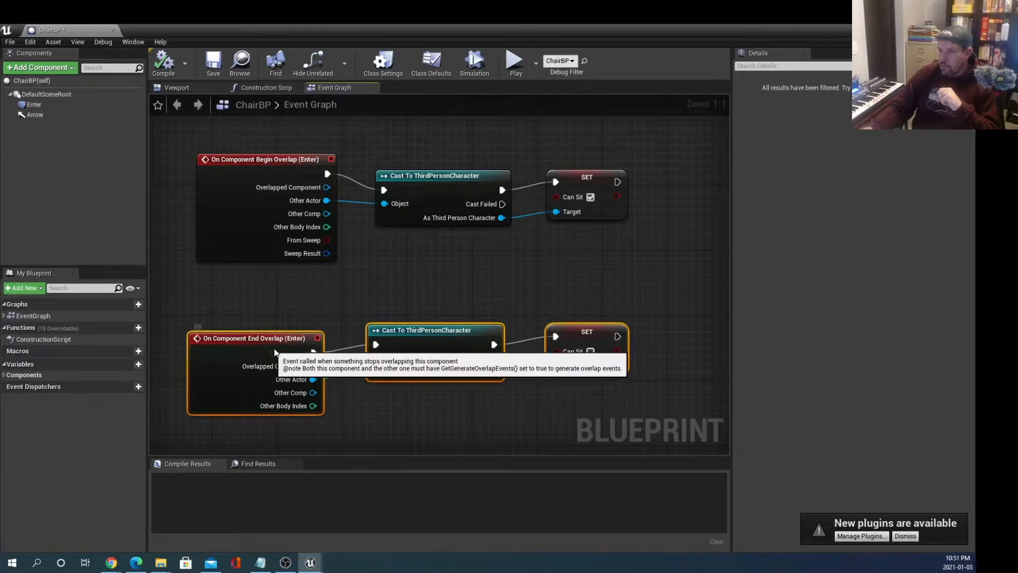
{"action": "left_click", "coordinate": [254, 183]}
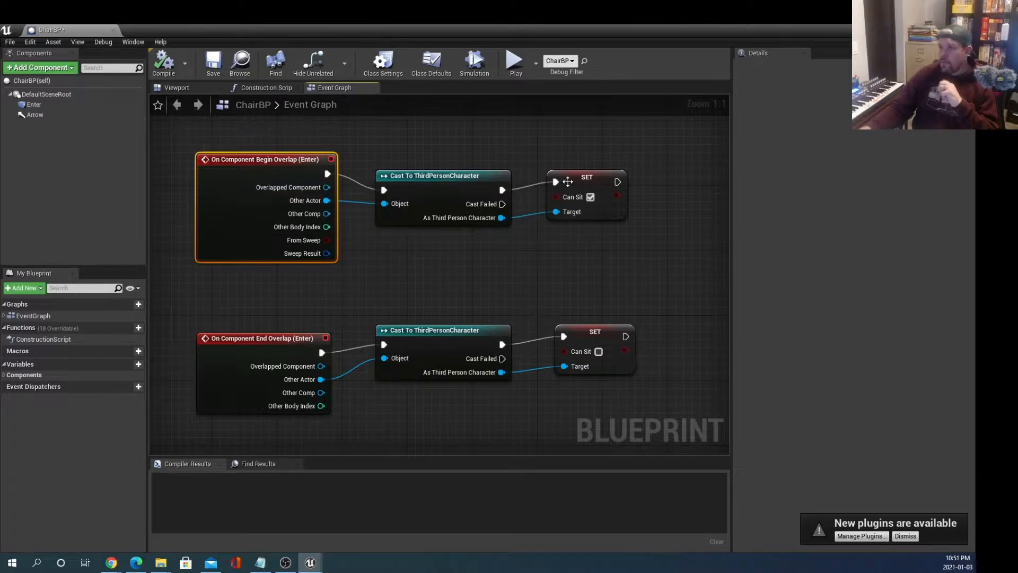
Step: Compare ChairBP's box and arrow in the 3D preview with the Begin Overlap logic that sets Can Sit
{"action": "mouse_move", "coordinate": [226, 171]}
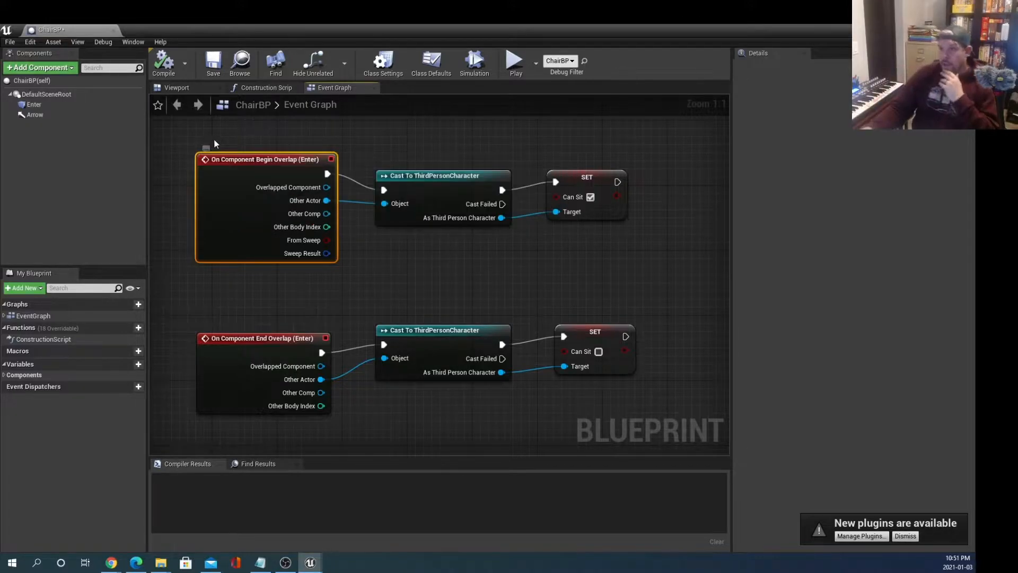
{"action": "left_click", "coordinate": [202, 90]}
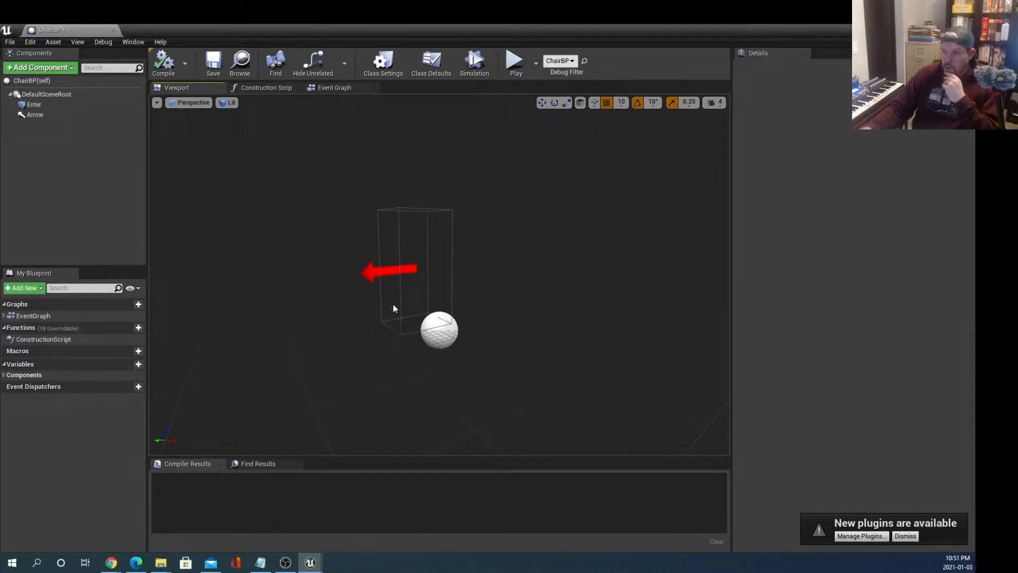
{"action": "left_click", "coordinate": [341, 89]}
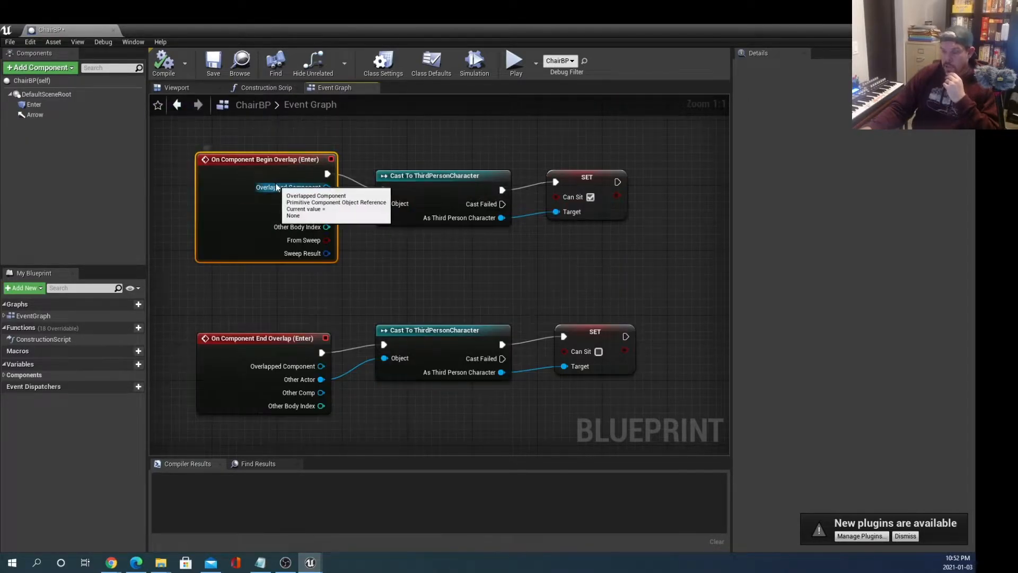
{"action": "left_click", "coordinate": [590, 197]}
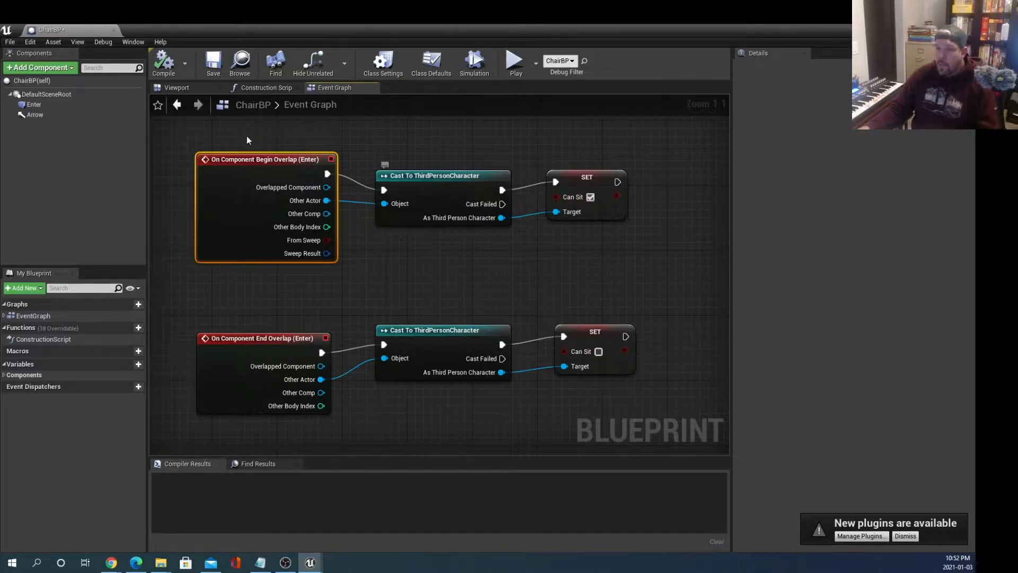
Step: Save and compile the ChairBP blueprint and close its editor
{"action": "left_click", "coordinate": [211, 66]}
{"action": "left_click", "coordinate": [160, 65]}
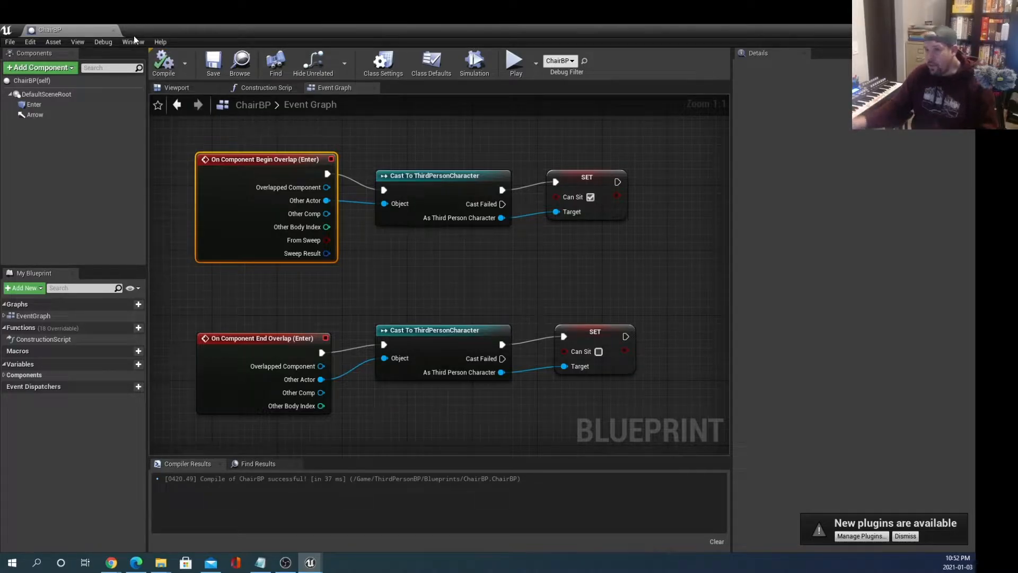
{"action": "left_click", "coordinate": [163, 63]}
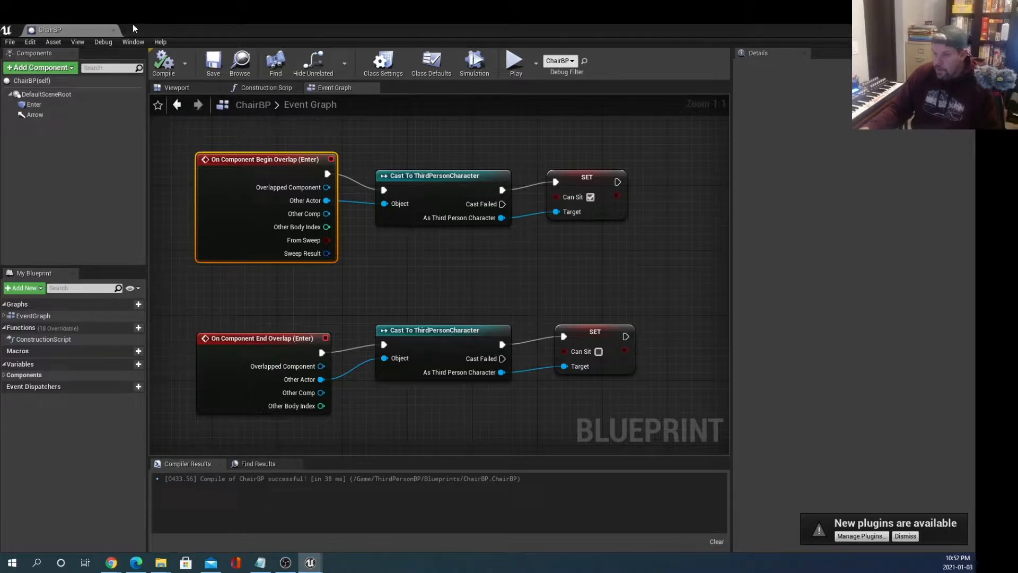
{"action": "left_click", "coordinate": [112, 31]}
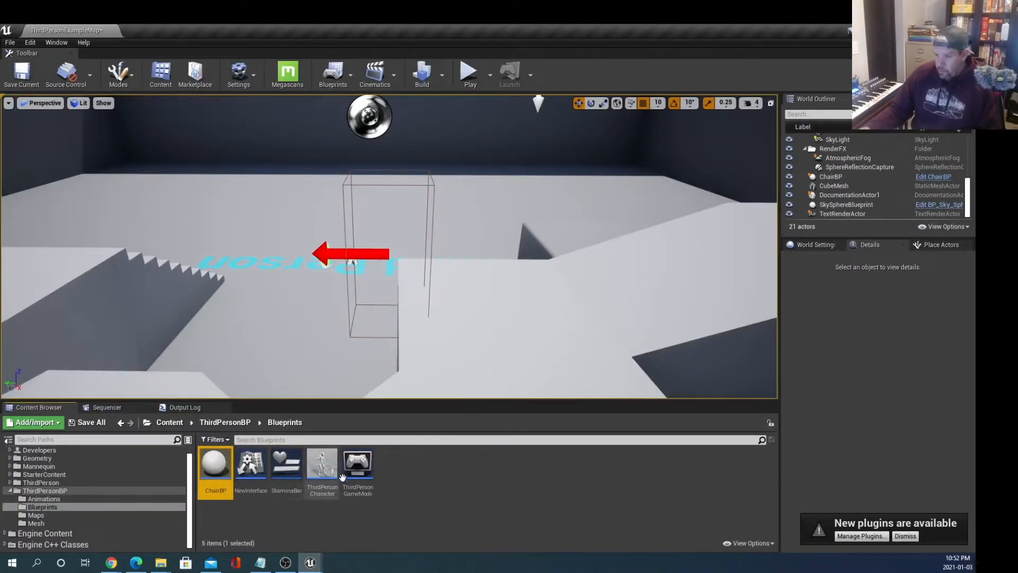
Step: Open the NewInterface blueprint from the Blueprints folder, look at its SitBI function, and close it again
{"action": "left_click", "coordinate": [251, 459]}
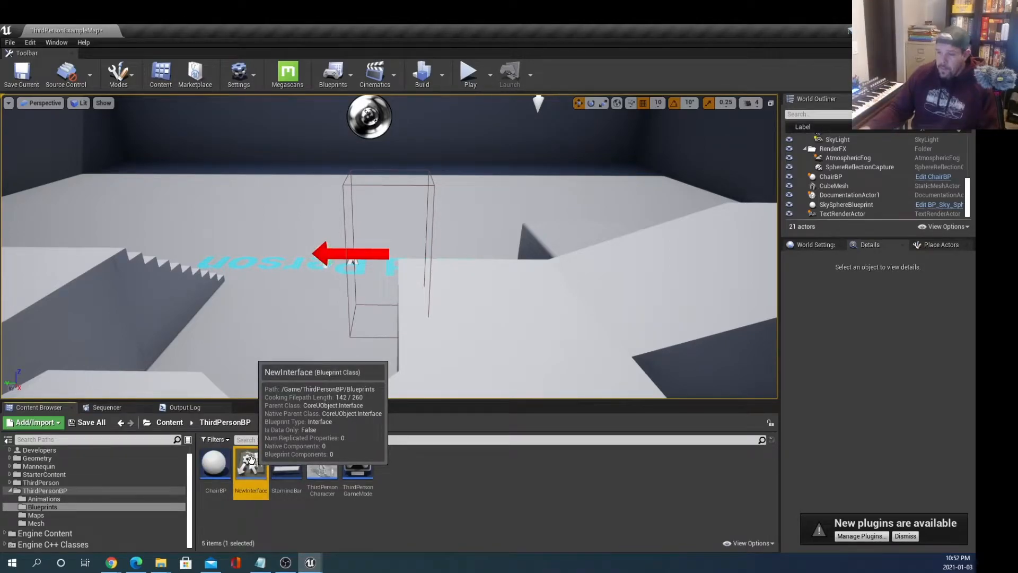
{"action": "double_click", "coordinate": [251, 459]}
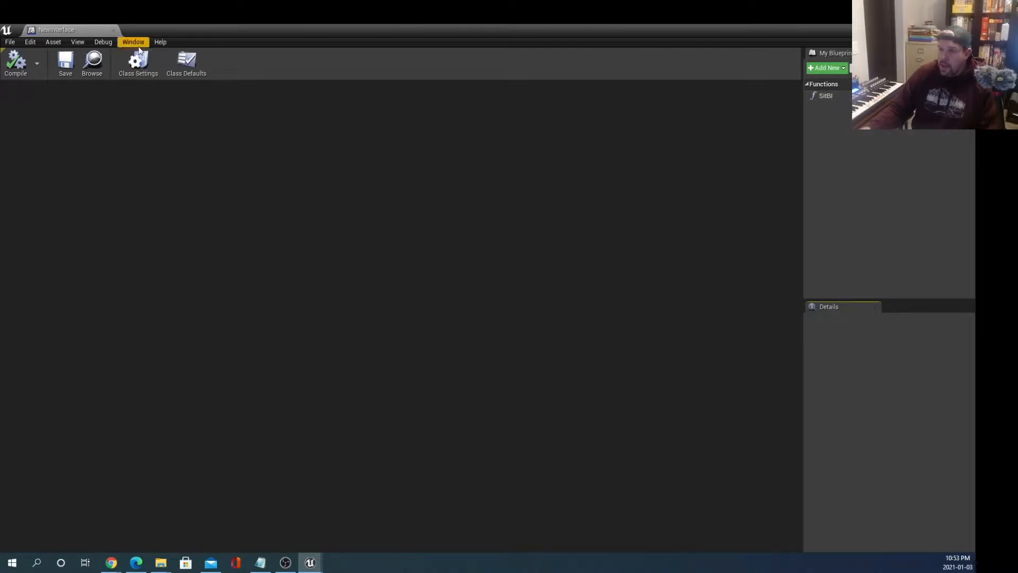
{"action": "left_click", "coordinate": [113, 30]}
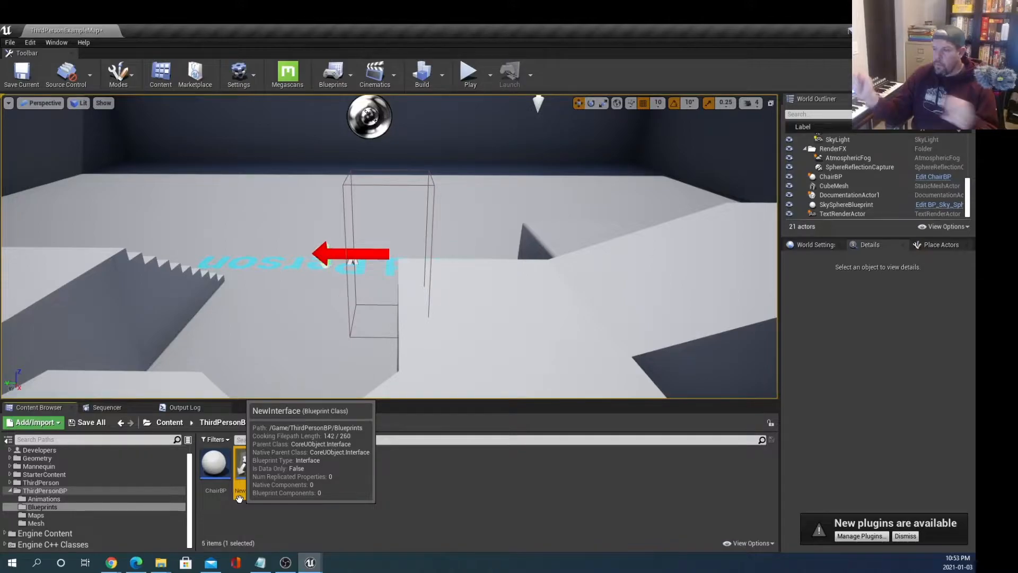
{"action": "left_click", "coordinate": [478, 485]}
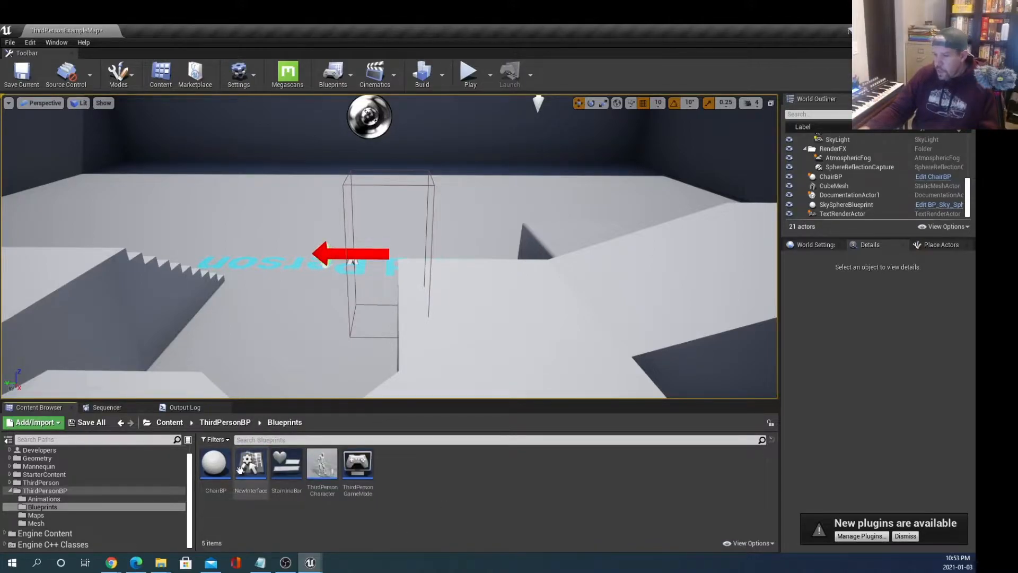
Step: Open the ThirdPersonCharacter blueprint, check the character in its 3D preview, and return to the Event Graph
{"action": "left_click", "coordinate": [286, 466]}
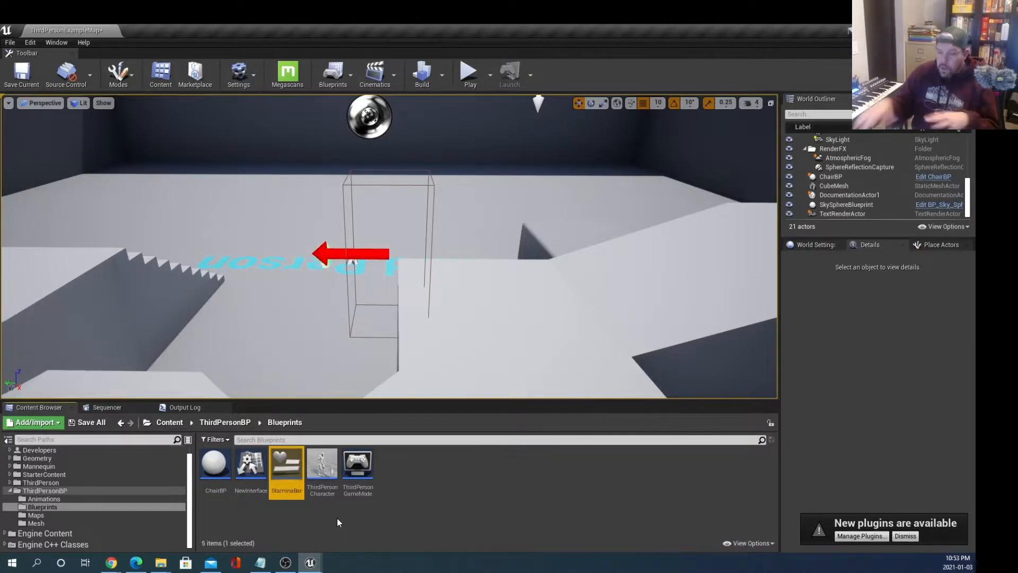
{"action": "left_click", "coordinate": [320, 471]}
{"action": "double_click", "coordinate": [320, 471]}
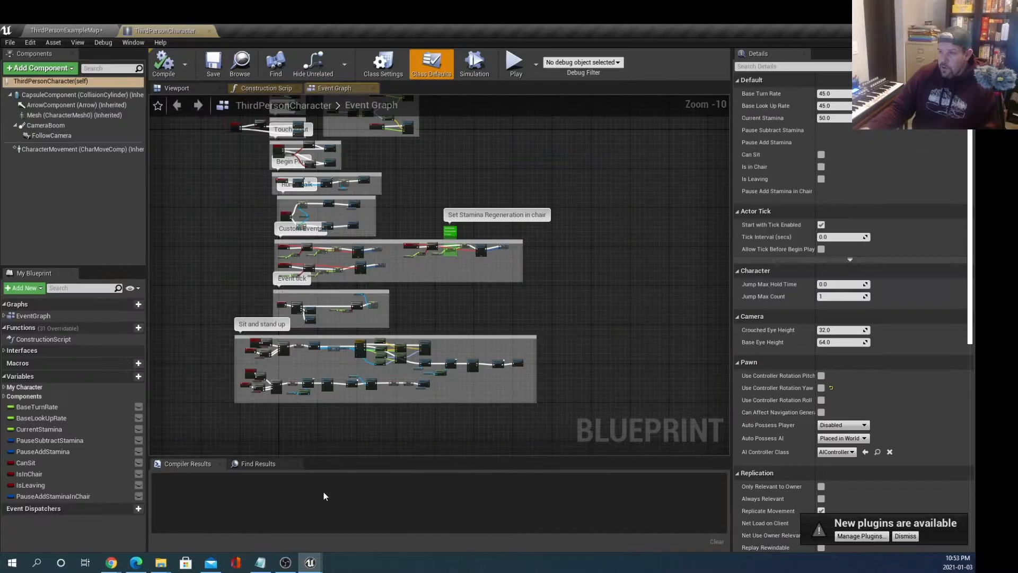
{"action": "left_click", "coordinate": [193, 88]}
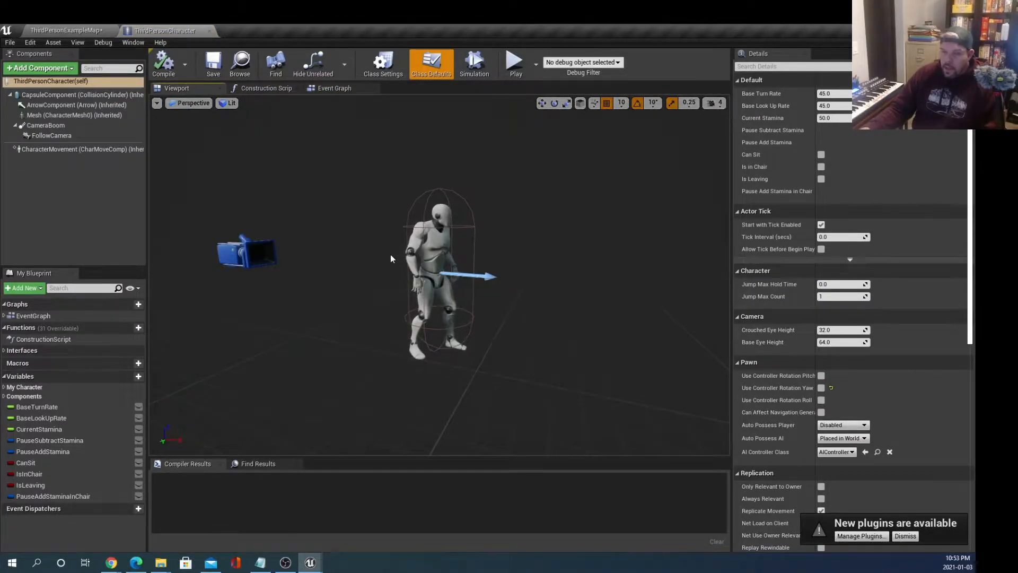
{"action": "left_click", "coordinate": [331, 88]}
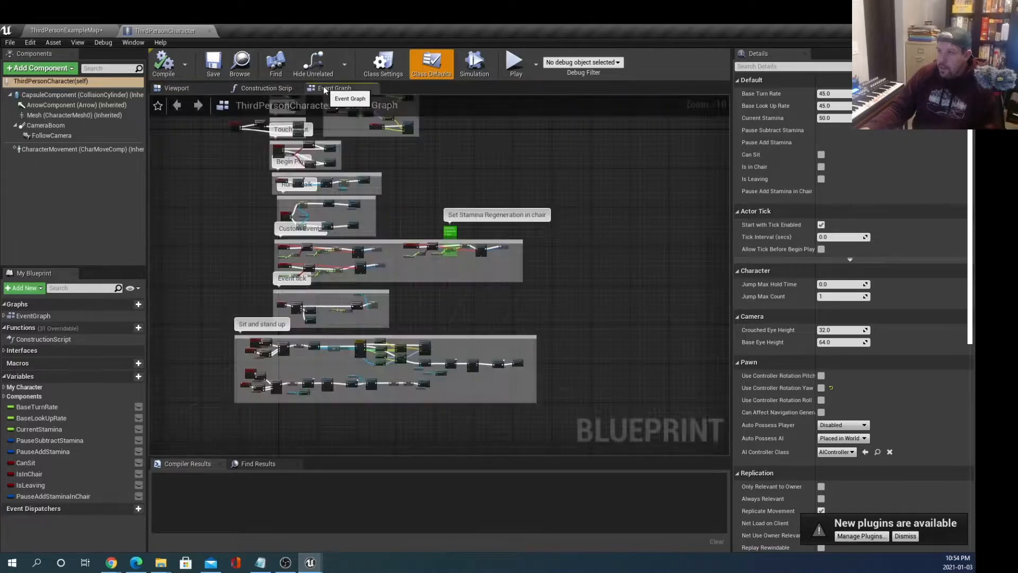
Step: Survey the ThirdPersonCharacter Event Graph's comment groups, from Gamepad input through Run / Walk and Custom Events to Sit and stand up
{"action": "scroll", "coordinate": [412, 194], "scroll_direction": "up", "scroll_amount": 2}
{"action": "right_click_drag", "start_coordinate": [412, 194], "coordinate": [418, 344]}
{"action": "mouse_move", "coordinate": [443, 255]}
{"action": "right_mouse_down"}
{"action": "mouse_move", "coordinate": [447, 373]}
{"action": "mouse_move", "coordinate": [454, 288]}
{"action": "right_mouse_up"}
{"action": "scroll", "coordinate": [441, 362], "scroll_direction": "up", "scroll_amount": 1}
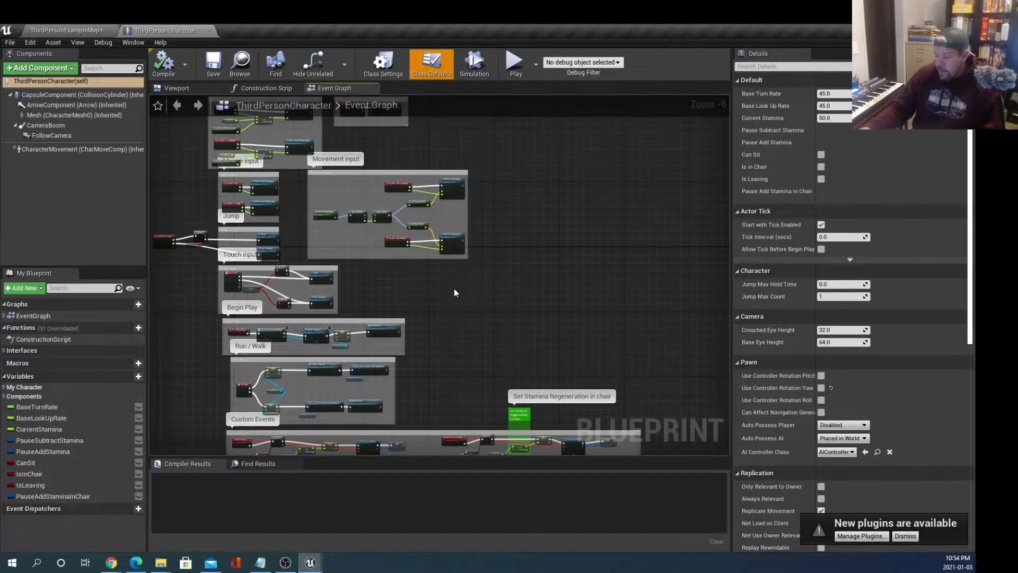
{"action": "left_click_drag", "start_coordinate": [443, 309], "coordinate": [471, 331]}
{"action": "right_click_drag", "start_coordinate": [474, 299], "coordinate": [502, 342]}
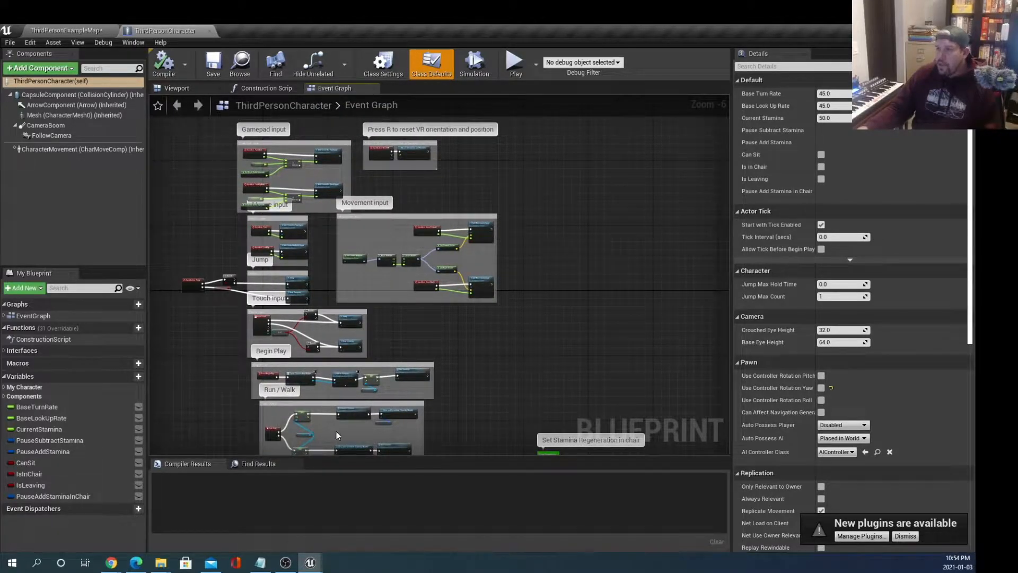
{"action": "scroll", "coordinate": [570, 234], "scroll_direction": "down", "scroll_amount": 3}
{"action": "right_click_drag", "start_coordinate": [548, 219], "coordinate": [539, 189]}
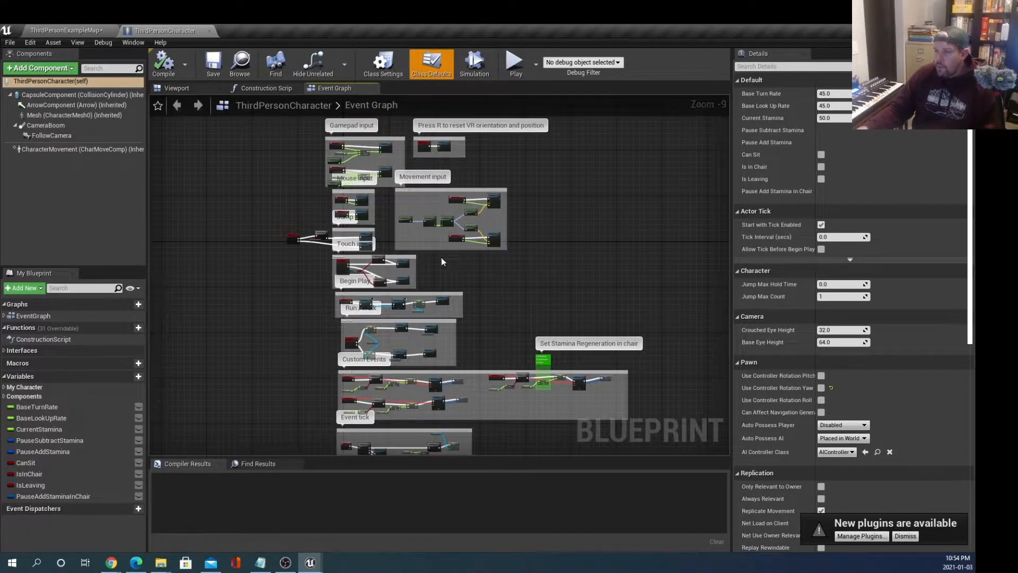
{"action": "scroll", "coordinate": [357, 331], "scroll_direction": "up", "scroll_amount": 3}
{"action": "right_click_drag", "start_coordinate": [287, 350], "coordinate": [273, 199]}
{"action": "scroll", "coordinate": [266, 227], "scroll_direction": "up", "scroll_amount": 3}
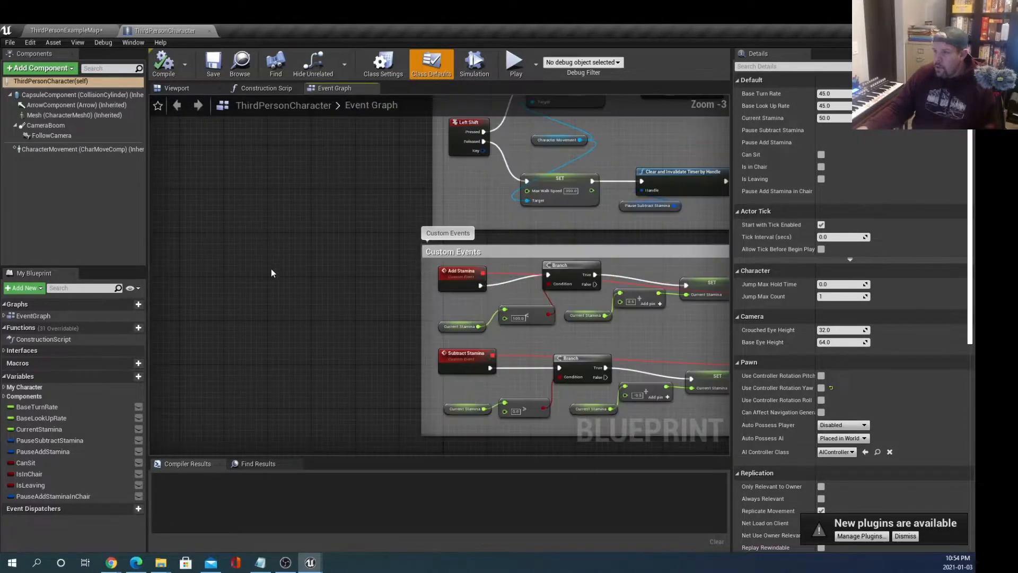
{"action": "right_click_drag", "start_coordinate": [267, 318], "coordinate": [210, 118]}
{"action": "scroll", "coordinate": [254, 215], "scroll_direction": "down", "scroll_amount": 4}
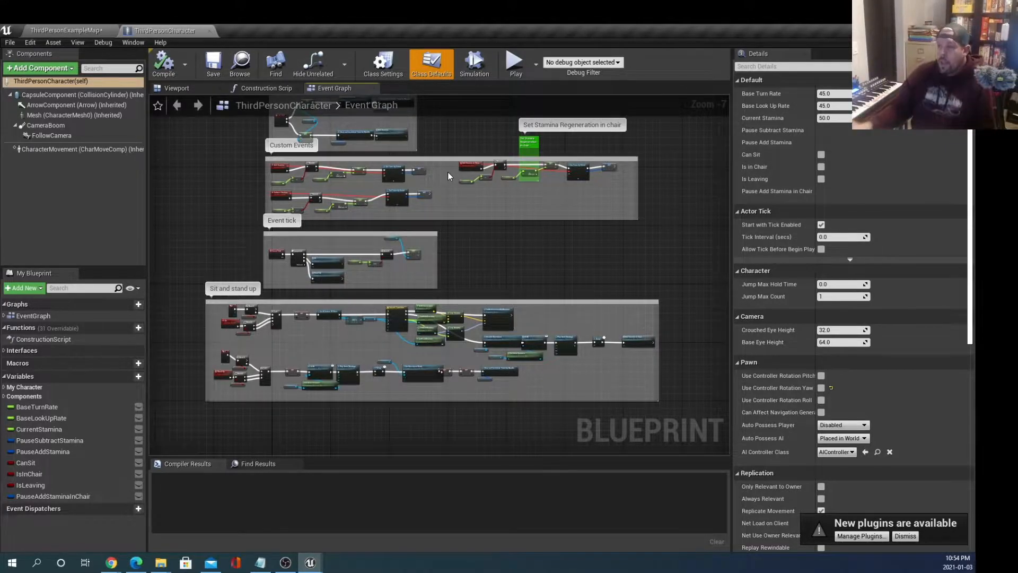
Step: Examine the Custom Events and Event tick groups in the character's graph, ending at the Sit and stand up group
{"action": "scroll", "coordinate": [436, 180], "scroll_direction": "up", "scroll_amount": 1}
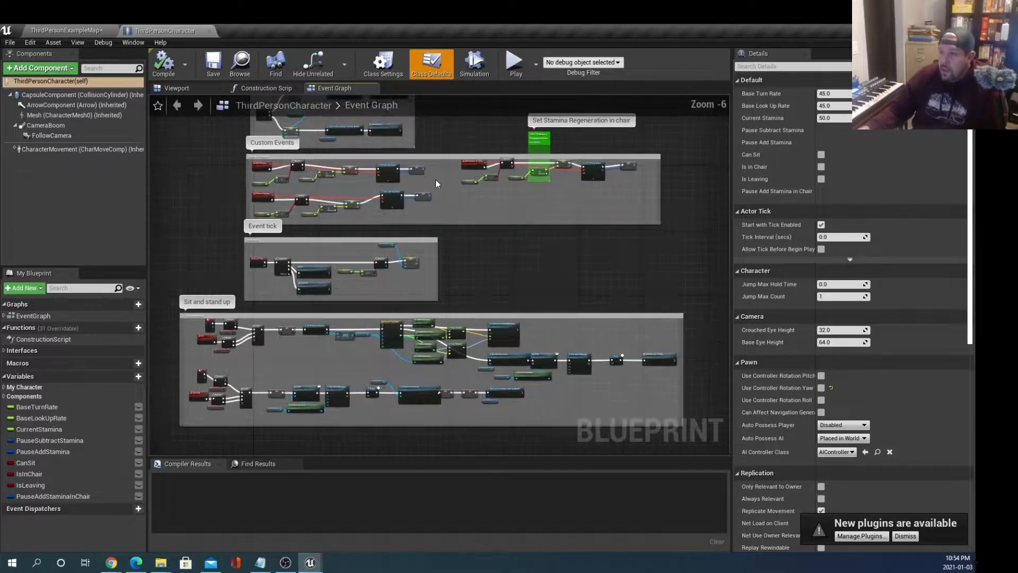
{"action": "scroll", "coordinate": [383, 212], "scroll_direction": "up", "scroll_amount": 2}
{"action": "scroll", "coordinate": [381, 217], "scroll_direction": "down", "scroll_amount": 2}
{"action": "scroll", "coordinate": [380, 217], "scroll_direction": "up", "scroll_amount": 1}
{"action": "right_click_drag", "start_coordinate": [521, 304], "coordinate": [446, 331]}
{"action": "scroll", "coordinate": [464, 293], "scroll_direction": "up", "scroll_amount": 1}
{"action": "right_click_drag", "start_coordinate": [463, 293], "coordinate": [592, 241]}
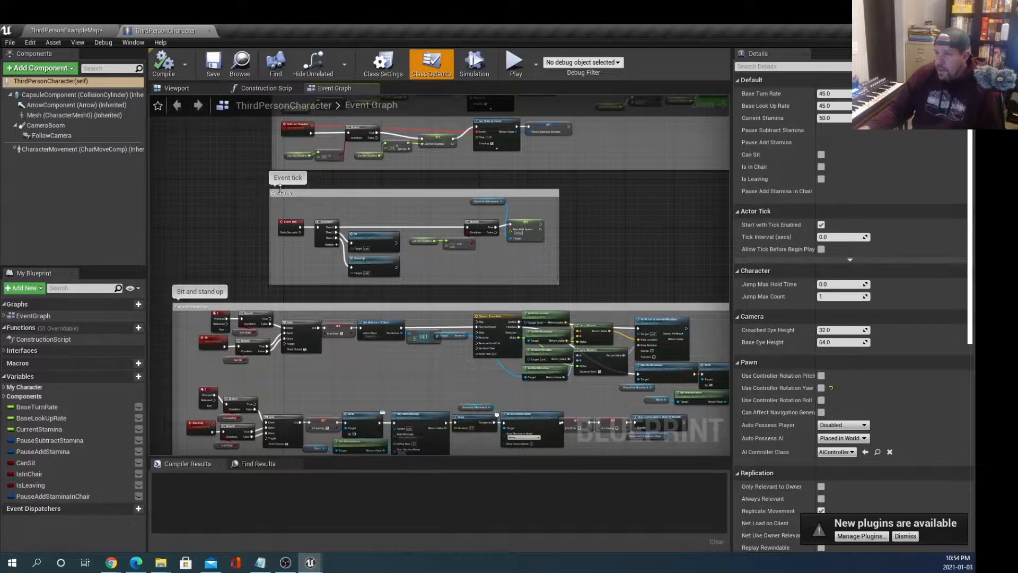
{"action": "right_click_drag", "start_coordinate": [233, 229], "coordinate": [260, 143]}
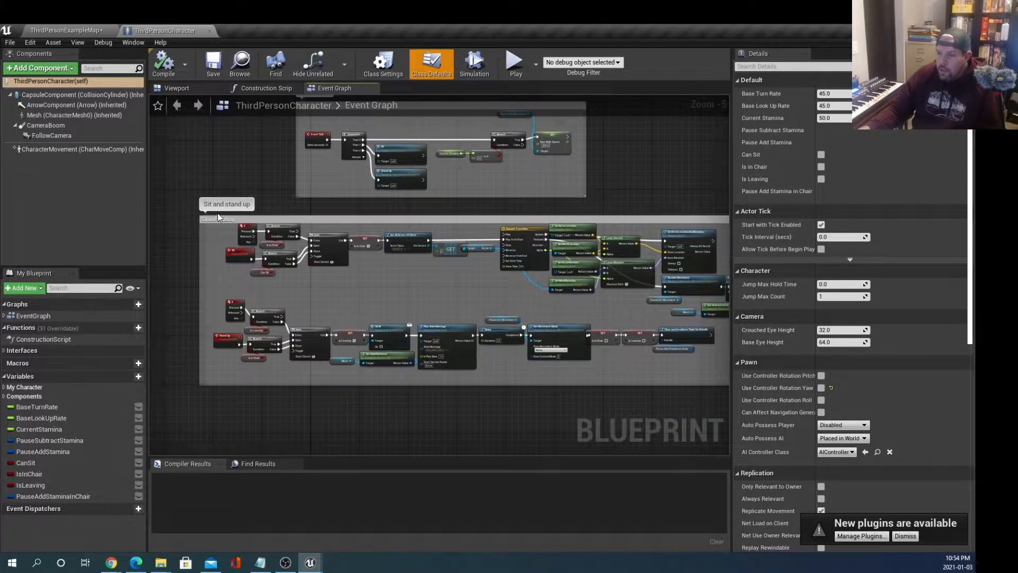
Step: Examine the E key inputs, Sit and Stand Up events, branches and gates that start the Sit and stand up group
{"action": "scroll", "coordinate": [202, 306], "scroll_direction": "up", "scroll_amount": 3}
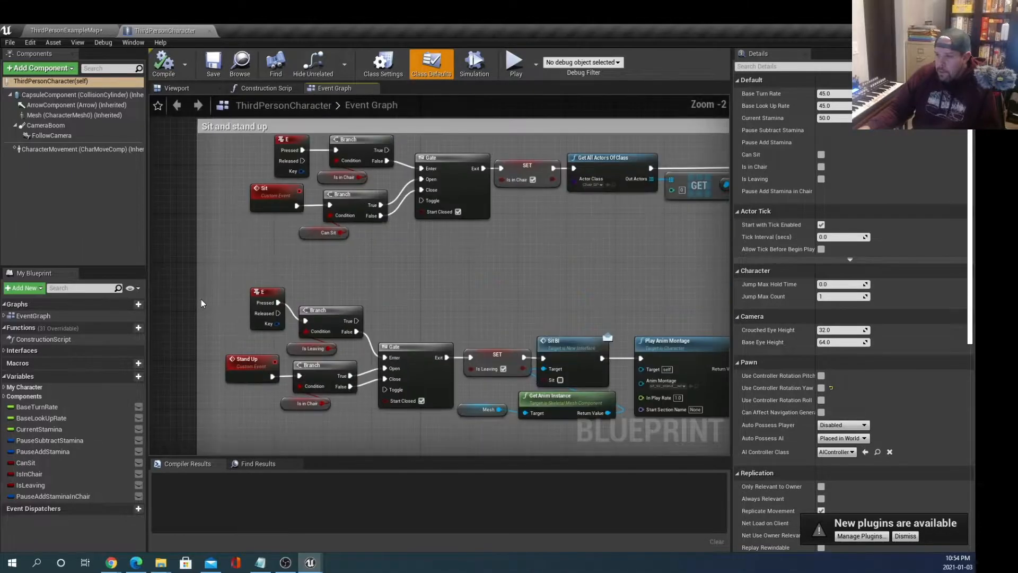
{"action": "scroll", "coordinate": [194, 309], "scroll_direction": "up", "scroll_amount": 2}
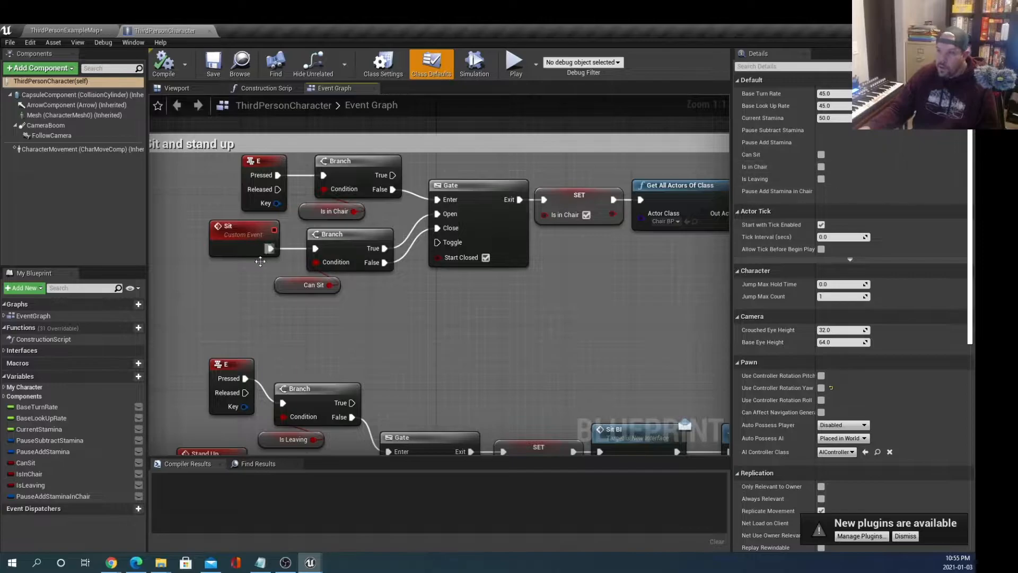
{"action": "right_click_drag", "start_coordinate": [262, 331], "coordinate": [258, 238]}
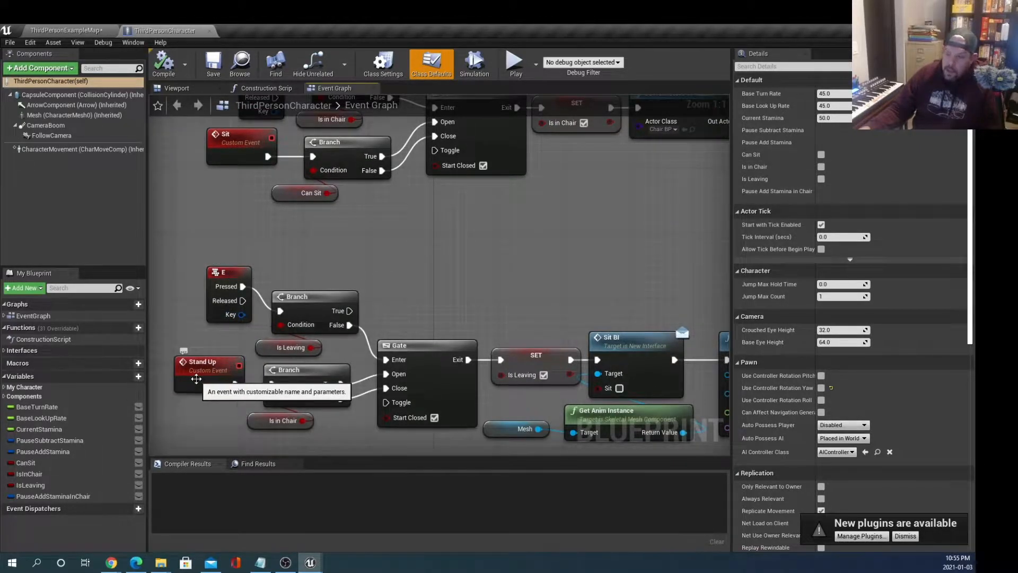
{"action": "scroll", "coordinate": [220, 286], "scroll_direction": "down", "scroll_amount": 2}
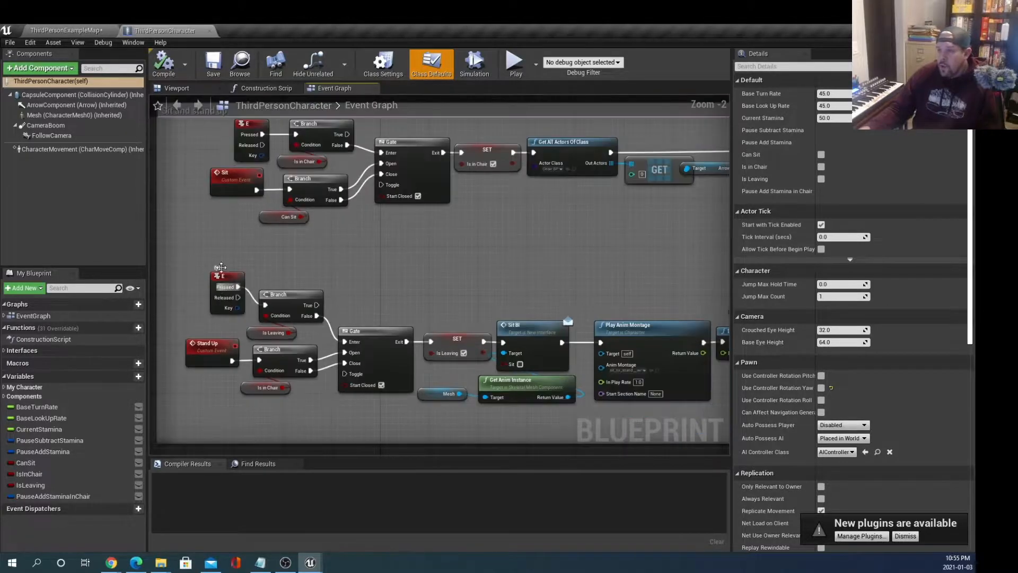
{"action": "right_click_drag", "start_coordinate": [256, 248], "coordinate": [220, 285]}
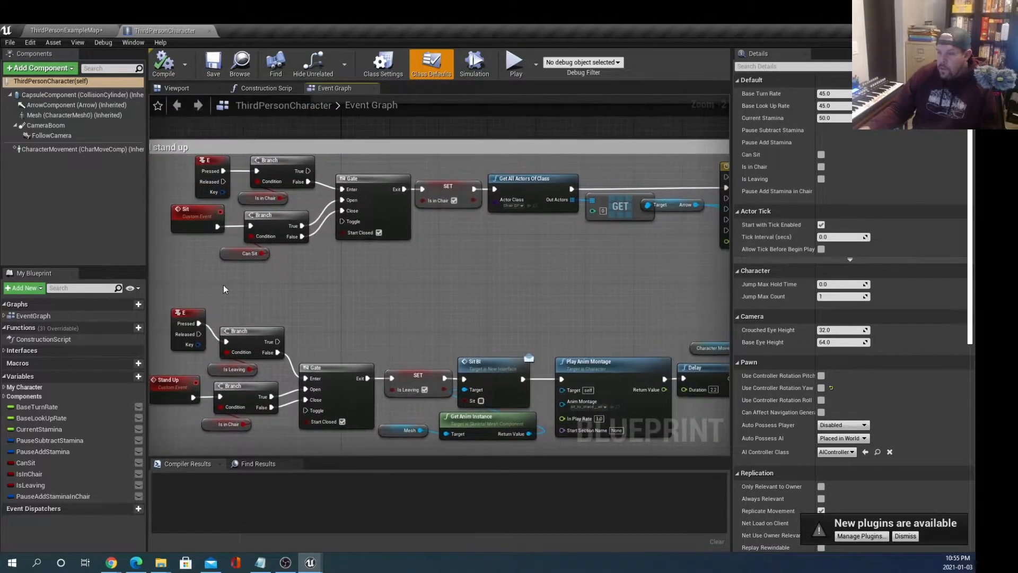
Step: Follow the sit and stand-up chains past their gates to the Get All Actors Of Class, Smooth Transition, Play Anim Montage and Set Movement Mode nodes
{"action": "scroll", "coordinate": [244, 285], "scroll_direction": "up", "scroll_amount": 2}
{"action": "right_click_drag", "start_coordinate": [346, 280], "coordinate": [271, 302]}
{"action": "scroll", "coordinate": [321, 300], "scroll_direction": "down", "scroll_amount": 2}
{"action": "scroll", "coordinate": [358, 317], "scroll_direction": "down", "scroll_amount": 1}
{"action": "right_click_drag", "start_coordinate": [424, 288], "coordinate": [327, 300]}
{"action": "scroll", "coordinate": [377, 278], "scroll_direction": "down", "scroll_amount": 2}
{"action": "scroll", "coordinate": [327, 297], "scroll_direction": "up", "scroll_amount": 2}
{"action": "scroll", "coordinate": [327, 297], "scroll_direction": "down", "scroll_amount": 2}
{"action": "right_click_drag", "start_coordinate": [263, 309], "coordinate": [250, 292]}
{"action": "scroll", "coordinate": [249, 293], "scroll_direction": "up", "scroll_amount": 2}
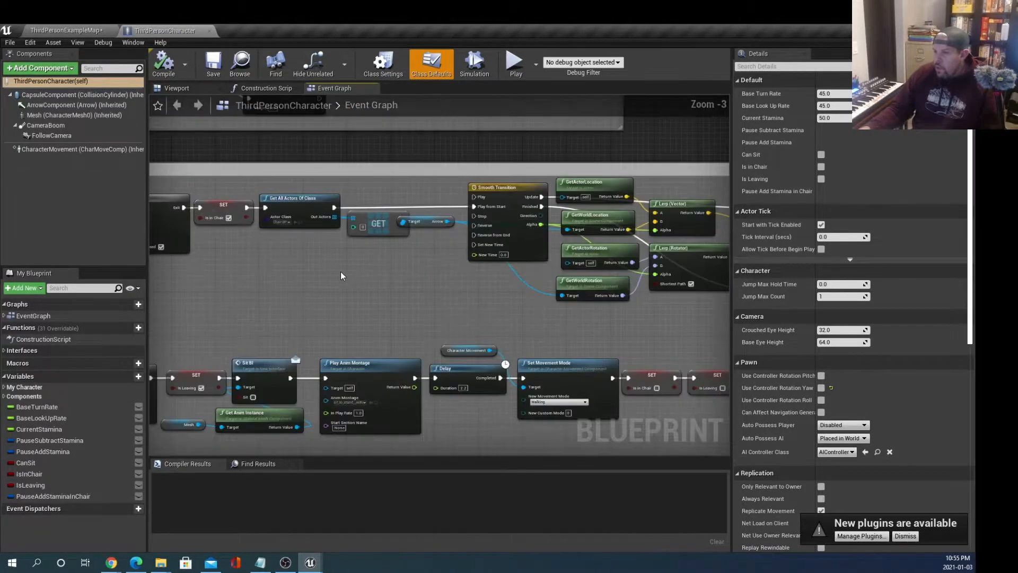
{"action": "scroll", "coordinate": [227, 252], "scroll_direction": "up", "scroll_amount": 1}
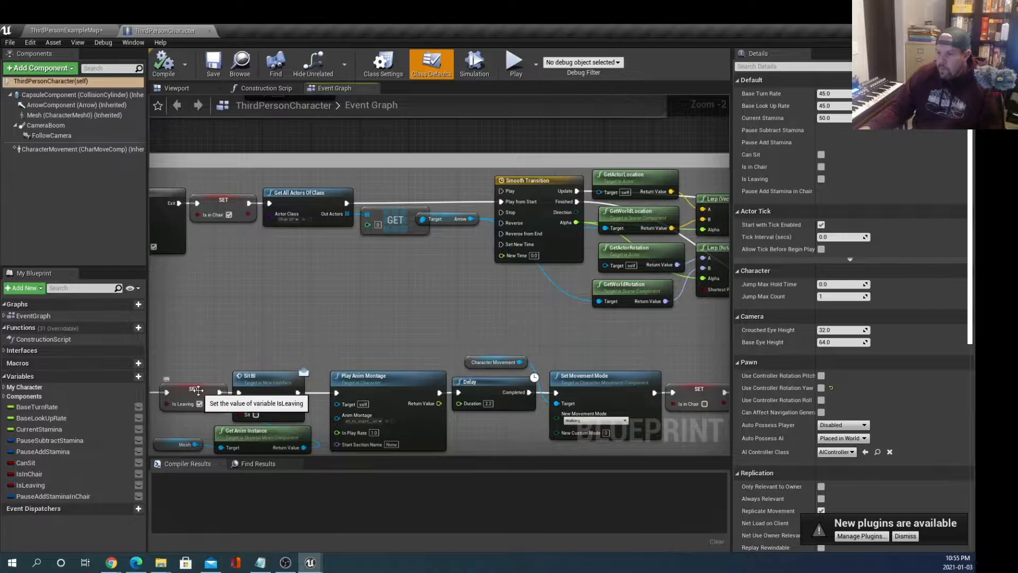
Step: Follow the sit chain through the Lerp, SetActorLocationAndRotation, Disable Movement and Sit BI nodes to Play Anim Montage, Delay and Add Stamina in Chair
{"action": "right_click_drag", "start_coordinate": [356, 294], "coordinate": [211, 265]}
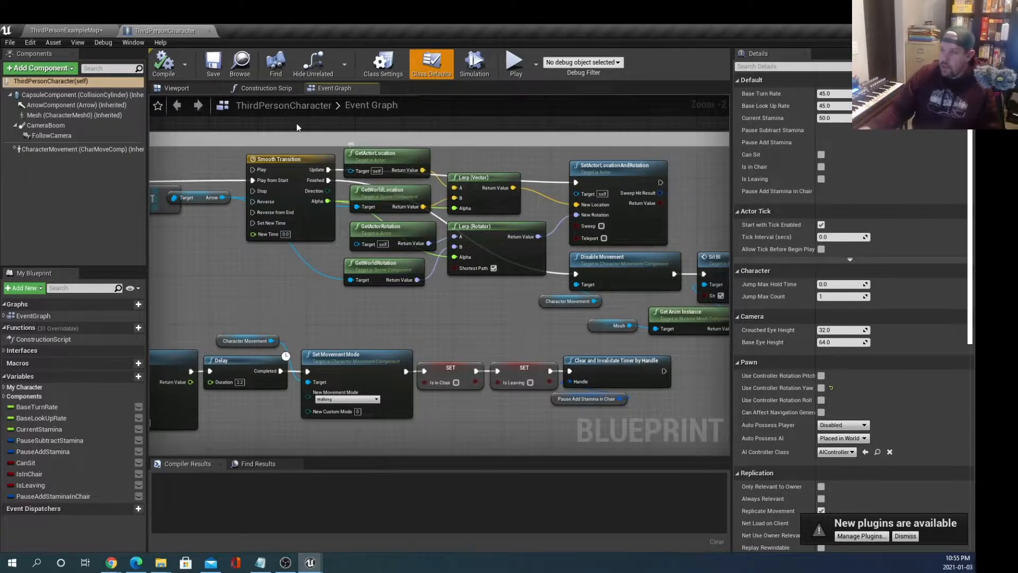
{"action": "scroll", "coordinate": [499, 248], "scroll_direction": "down", "scroll_amount": 2}
{"action": "right_click_drag", "start_coordinate": [648, 200], "coordinate": [461, 180]}
{"action": "scroll", "coordinate": [461, 180], "scroll_direction": "up", "scroll_amount": 1}
{"action": "right_click_drag", "start_coordinate": [586, 181], "coordinate": [565, 197]}
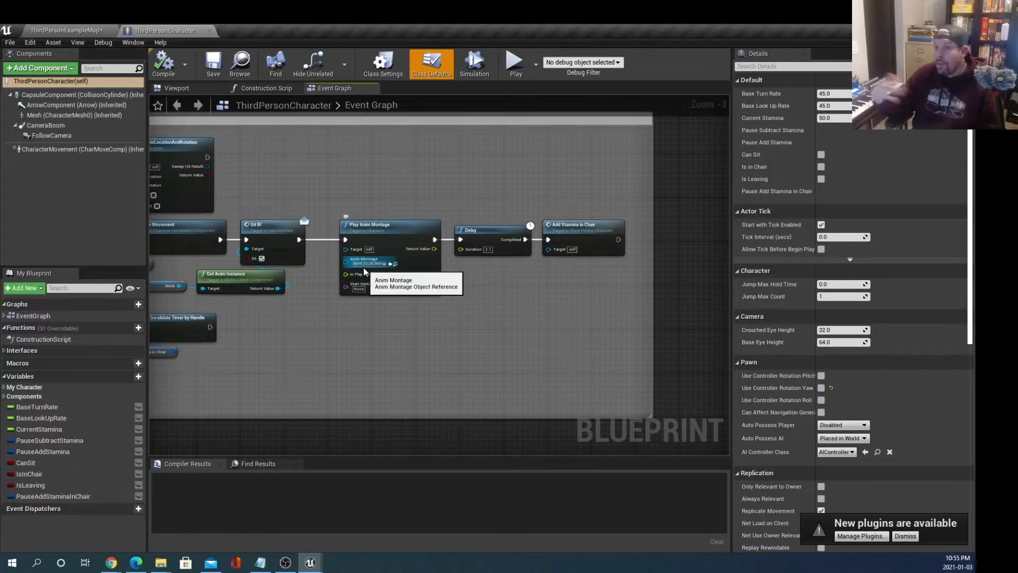
{"action": "left_click_drag", "start_coordinate": [550, 175], "coordinate": [609, 320]}
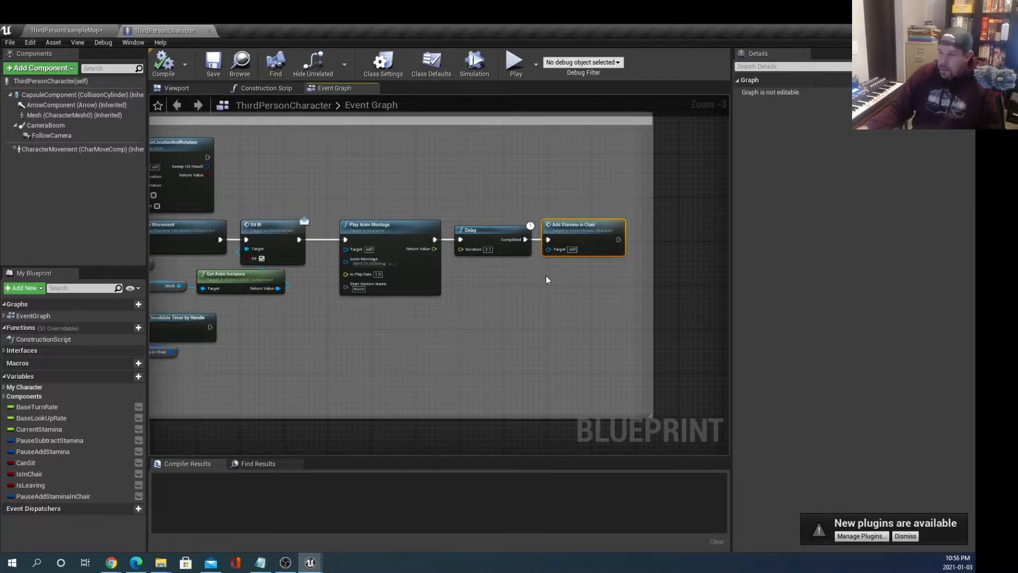
{"action": "scroll", "coordinate": [507, 309], "scroll_direction": "up", "scroll_amount": 2}
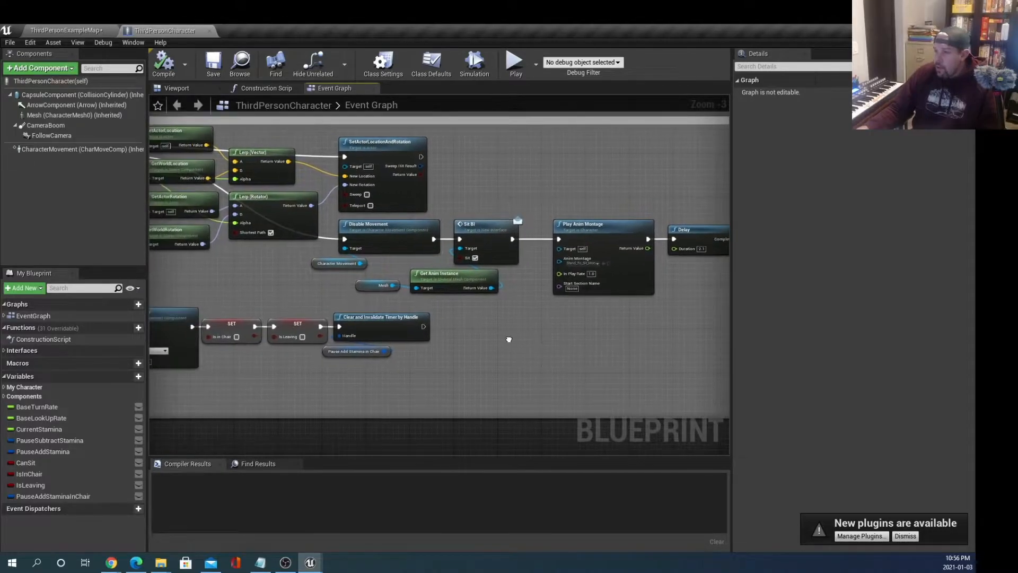
{"action": "scroll", "coordinate": [509, 342], "scroll_direction": "down", "scroll_amount": 1}
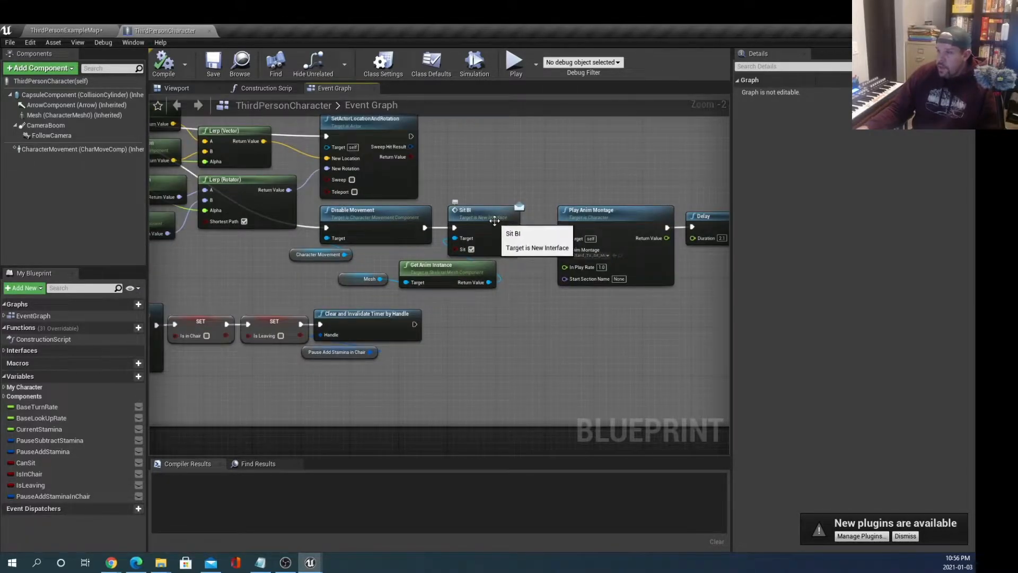
{"action": "left_click", "coordinate": [482, 210]}
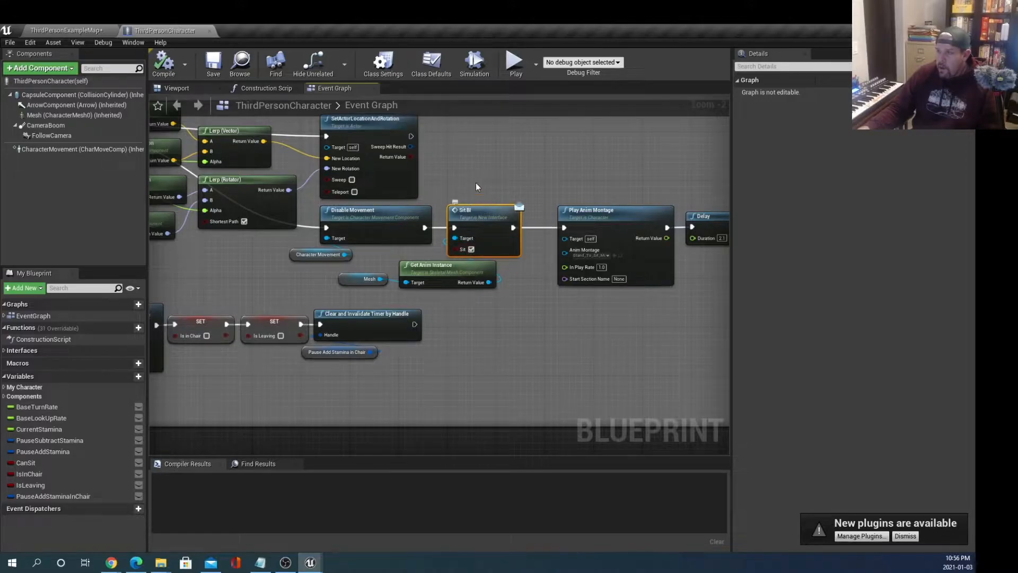
Step: Trace the stand-up chain back to its E key and Stand Up event, ending with an overview of the Sit and stand up group
{"action": "right_click_drag", "start_coordinate": [452, 351], "coordinate": [567, 331]}
{"action": "scroll", "coordinate": [358, 374], "scroll_direction": "down", "scroll_amount": 1}
{"action": "right_click_drag", "start_coordinate": [345, 371], "coordinate": [626, 365]}
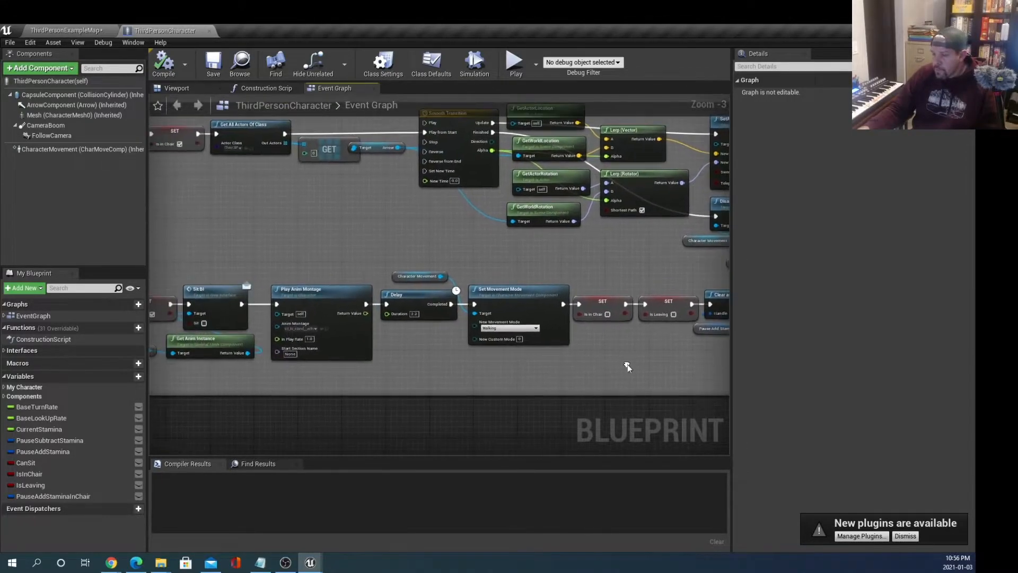
{"action": "right_click_drag", "start_coordinate": [346, 366], "coordinate": [524, 343]}
{"action": "right_click_drag", "start_coordinate": [339, 337], "coordinate": [494, 338]}
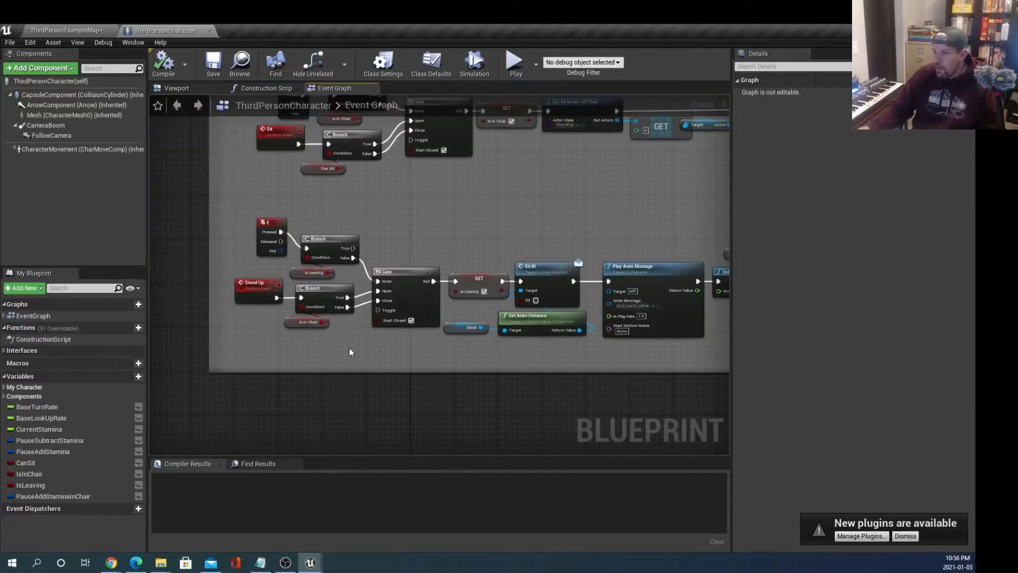
{"action": "right_click_drag", "start_coordinate": [455, 346], "coordinate": [378, 345]}
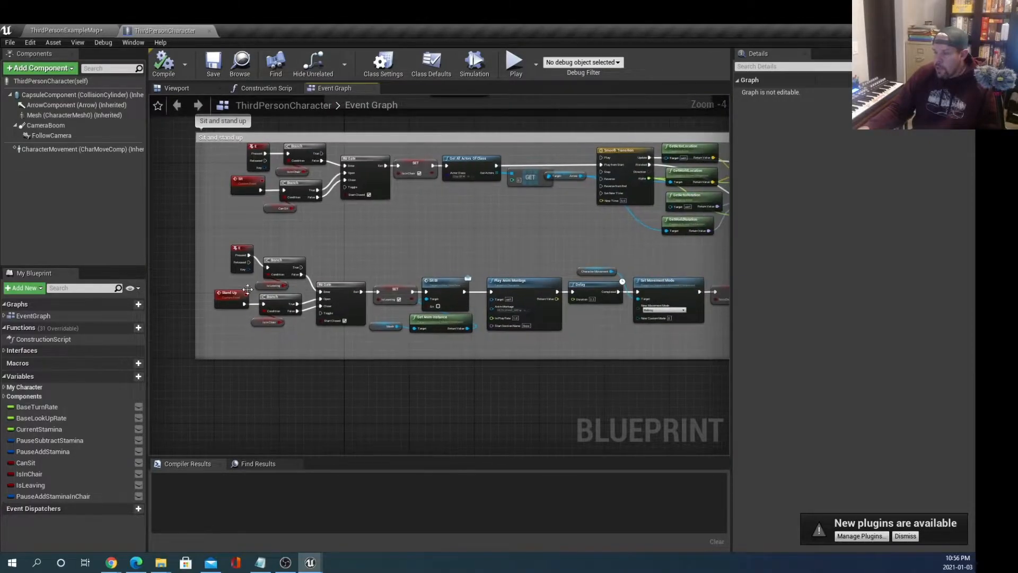
{"action": "right_click_drag", "start_coordinate": [625, 333], "coordinate": [483, 308]}
{"action": "scroll", "coordinate": [483, 298], "scroll_direction": "down", "scroll_amount": 1}
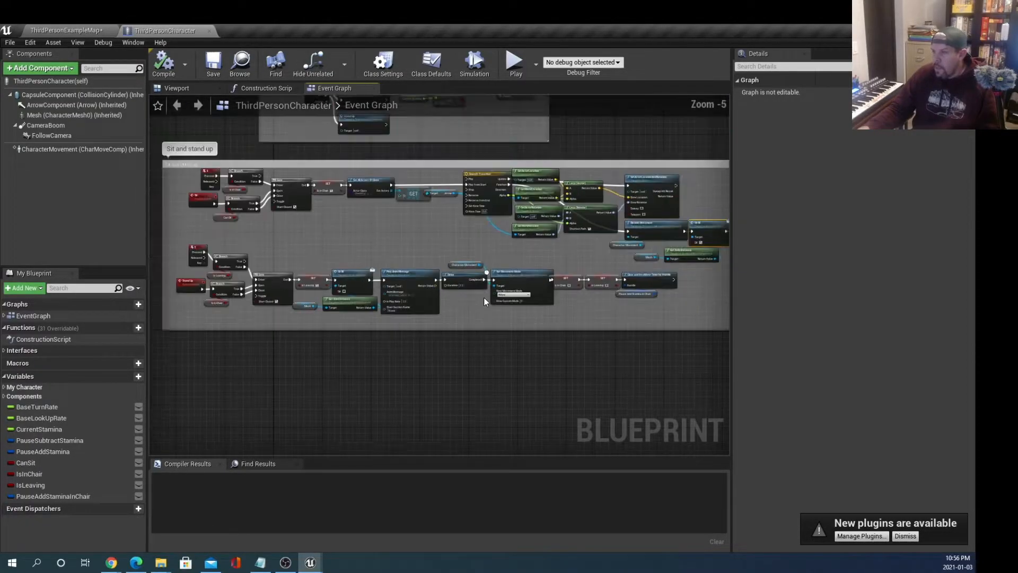
Step: Close the ThirdPersonCharacter blueprint and open ThirdPerson_AnimBP from the Mannequin Animations folder
{"action": "left_click", "coordinate": [209, 32]}
{"action": "left_click", "coordinate": [229, 467]}
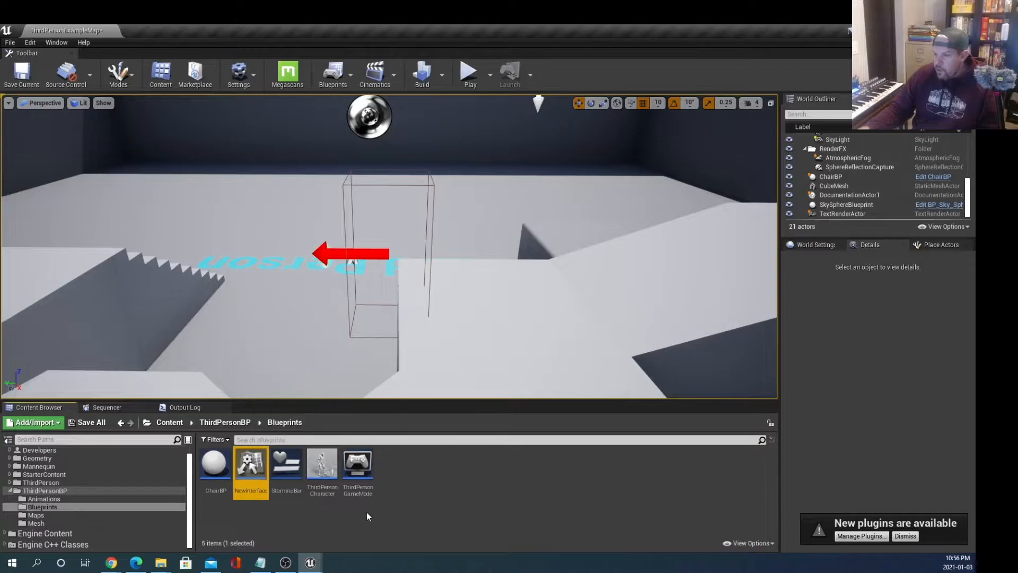
{"action": "left_click", "coordinate": [322, 466]}
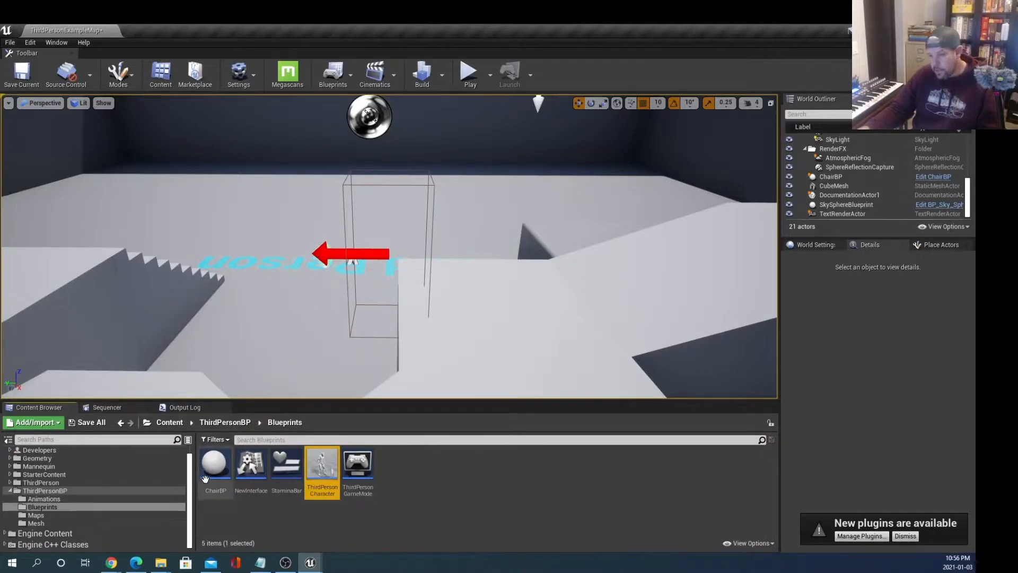
{"action": "left_click_drag", "start_coordinate": [190, 494], "coordinate": [188, 467]}
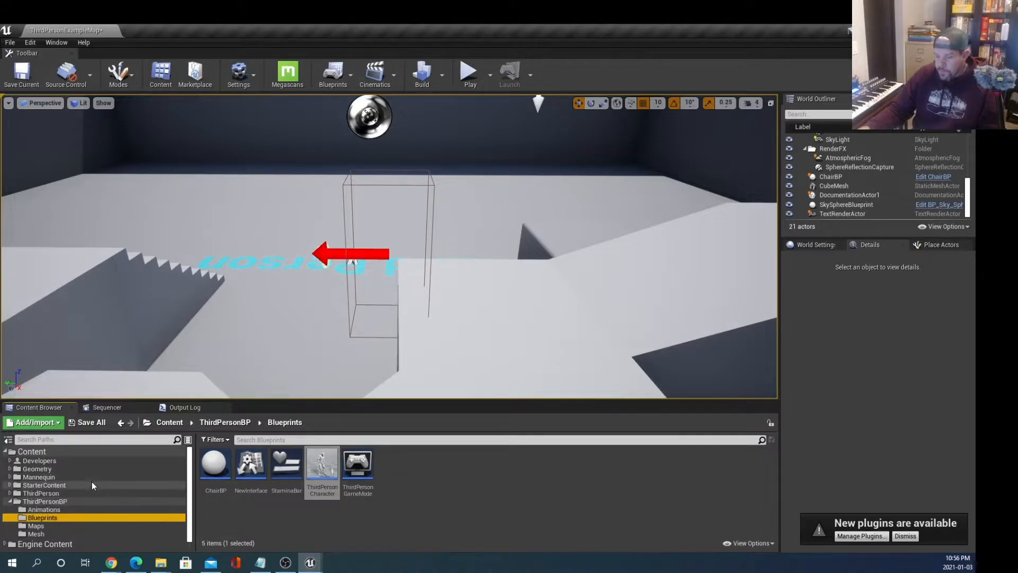
{"action": "double_click", "coordinate": [46, 478]}
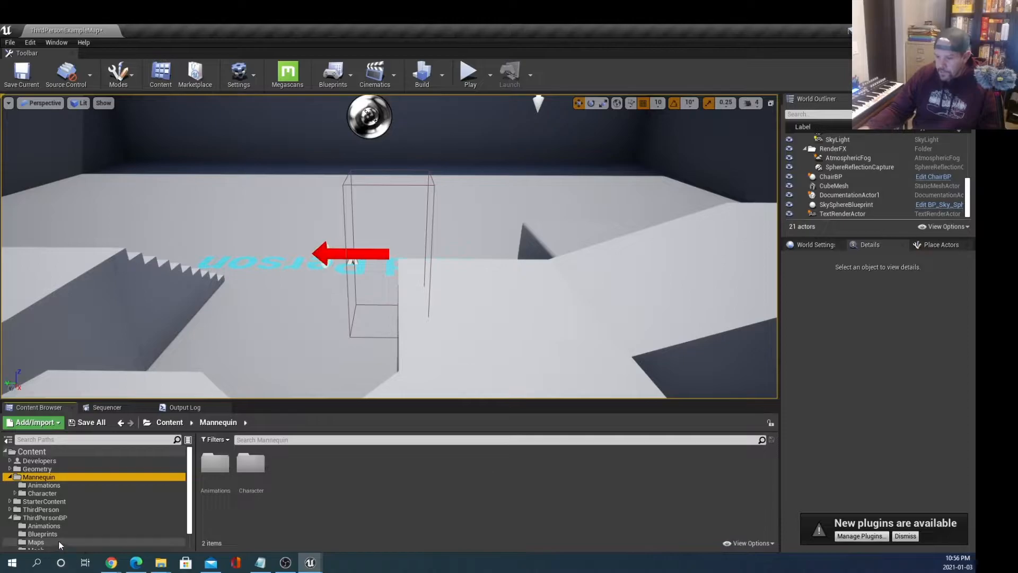
{"action": "left_click", "coordinate": [55, 486]}
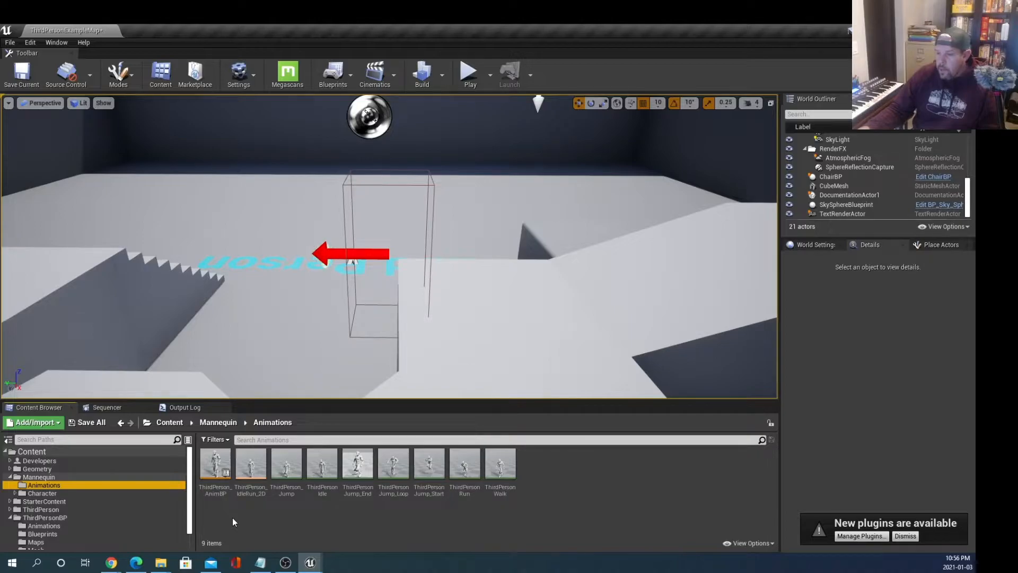
{"action": "left_click", "coordinate": [211, 466]}
{"action": "double_click", "coordinate": [211, 465]}
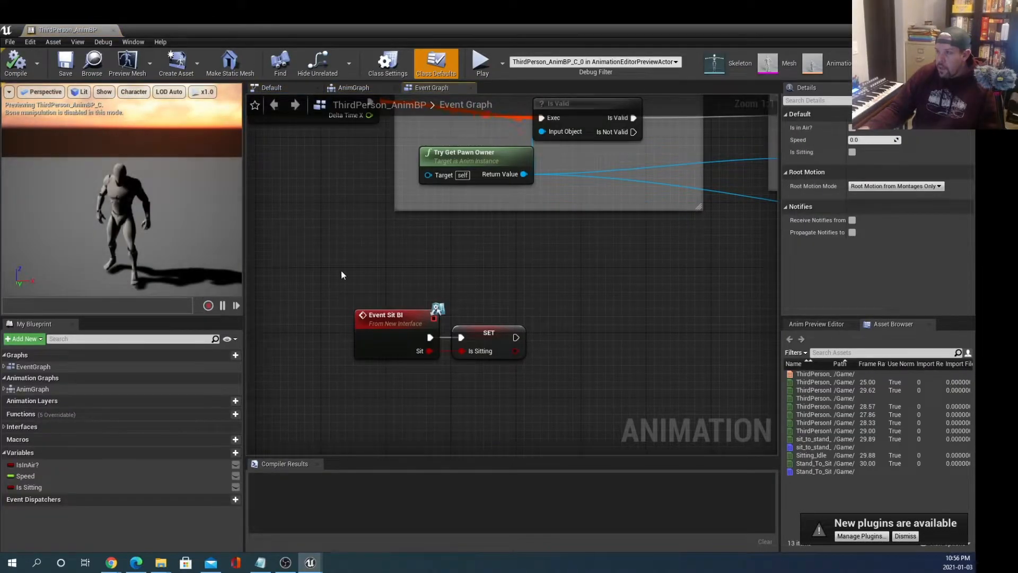
Step: Survey the animation blueprint's Event Graph, AnimGraph and Default graphs, and expand the EventGraph and AnimGraph entries to list their contents
{"action": "scroll", "coordinate": [342, 269], "scroll_direction": "down", "scroll_amount": 2}
{"action": "right_click_drag", "start_coordinate": [411, 250], "coordinate": [420, 327]}
{"action": "scroll", "coordinate": [420, 327], "scroll_direction": "down", "scroll_amount": 1}
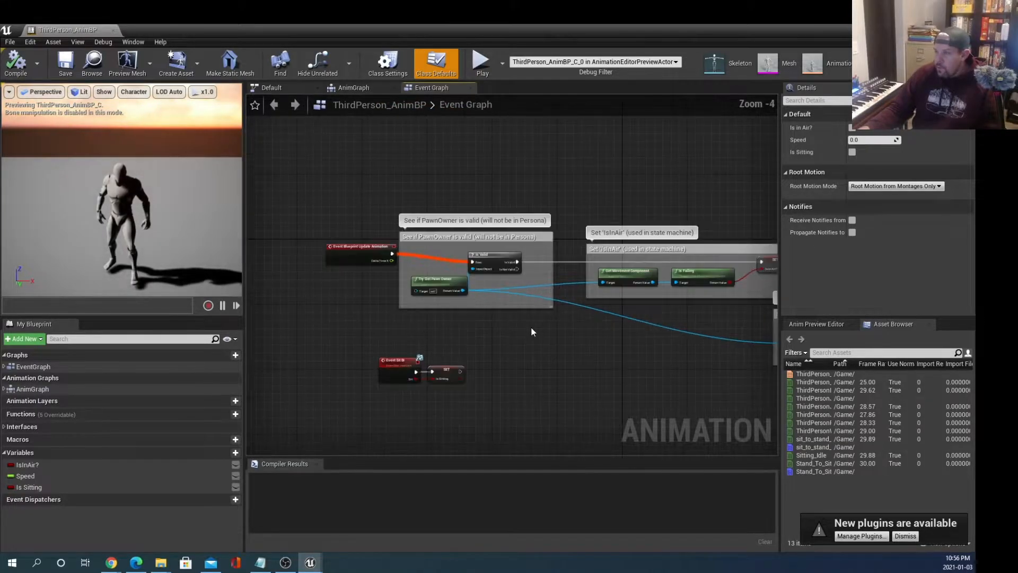
{"action": "right_click_drag", "start_coordinate": [532, 260], "coordinate": [490, 230]}
{"action": "left_click", "coordinate": [367, 90]}
{"action": "left_click", "coordinate": [301, 88]}
{"action": "left_click", "coordinate": [355, 88]}
{"action": "left_click", "coordinate": [425, 89]}
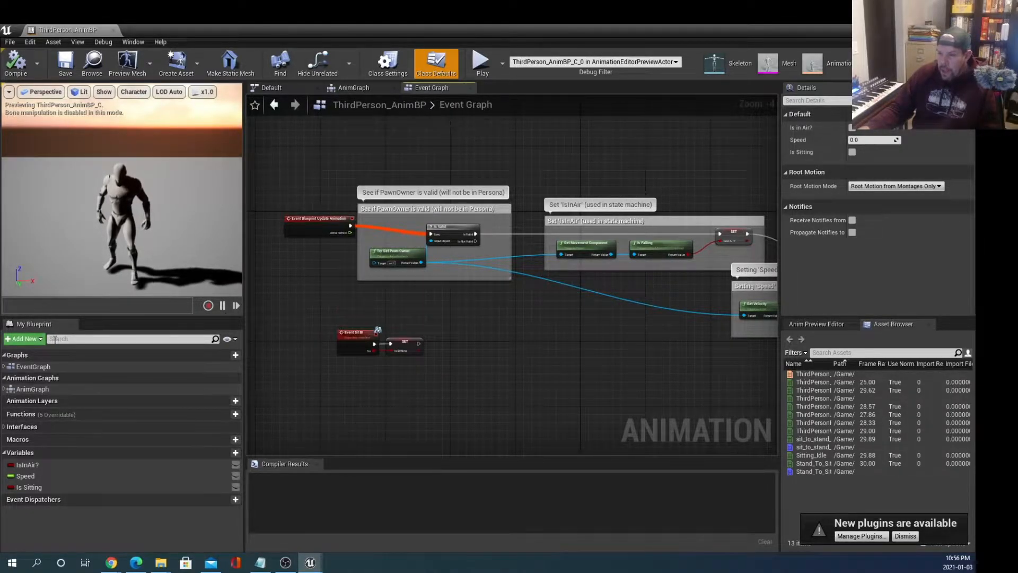
{"action": "left_click", "coordinate": [5, 367]}
{"action": "left_click", "coordinate": [5, 410]}
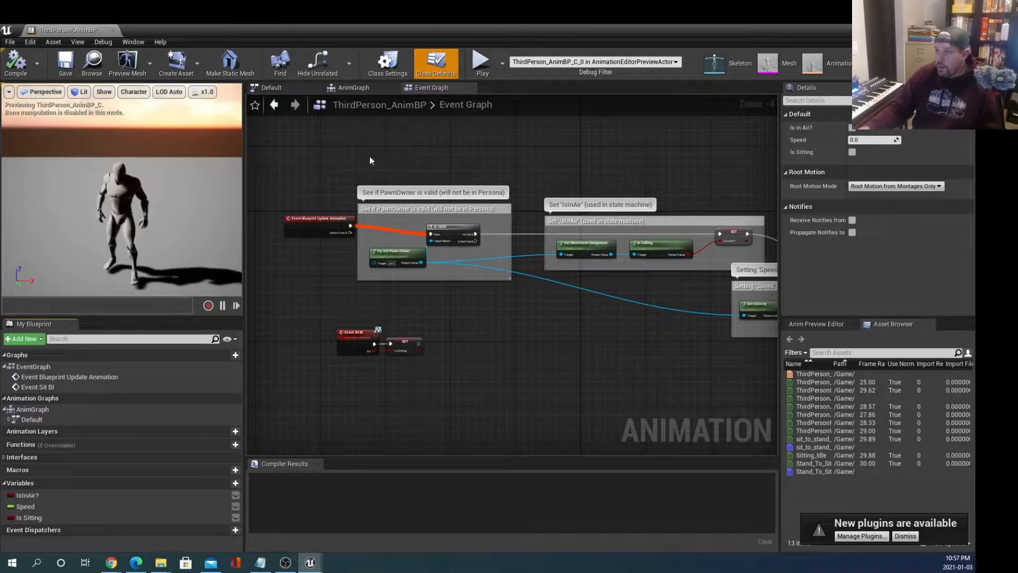
Step: Examine the Event Sit BI node and the Is Sitting setter it drives in the animation blueprint's Event Graph
{"action": "scroll", "coordinate": [424, 158], "scroll_direction": "down", "scroll_amount": 1}
{"action": "right_click_drag", "start_coordinate": [483, 158], "coordinate": [468, 187]}
{"action": "scroll", "coordinate": [477, 187], "scroll_direction": "up", "scroll_amount": 3}
{"action": "scroll", "coordinate": [479, 354], "scroll_direction": "up", "scroll_amount": 2}
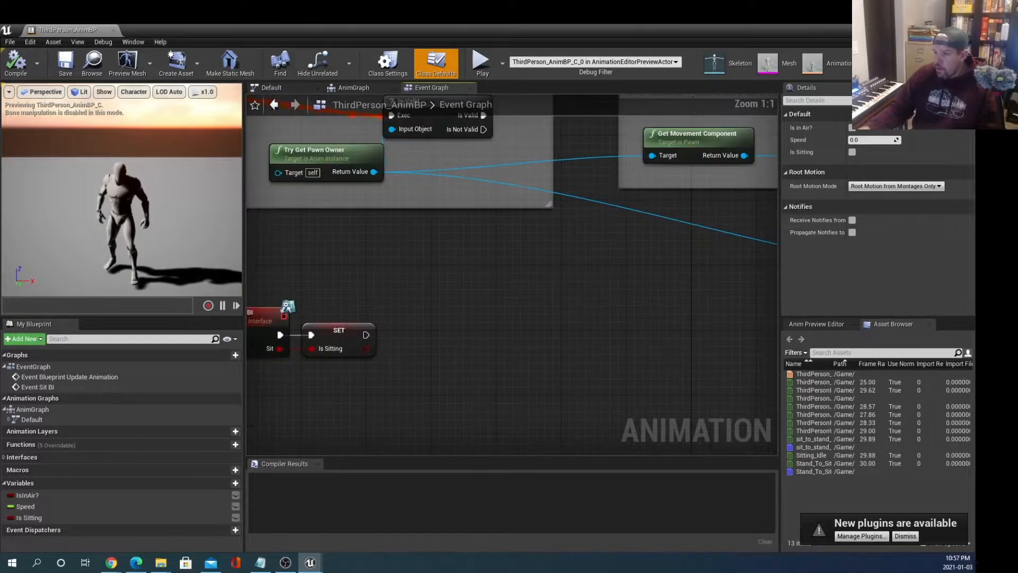
{"action": "right_click_drag", "start_coordinate": [355, 297], "coordinate": [482, 267]}
{"action": "left_click_drag", "start_coordinate": [299, 228], "coordinate": [535, 396]}
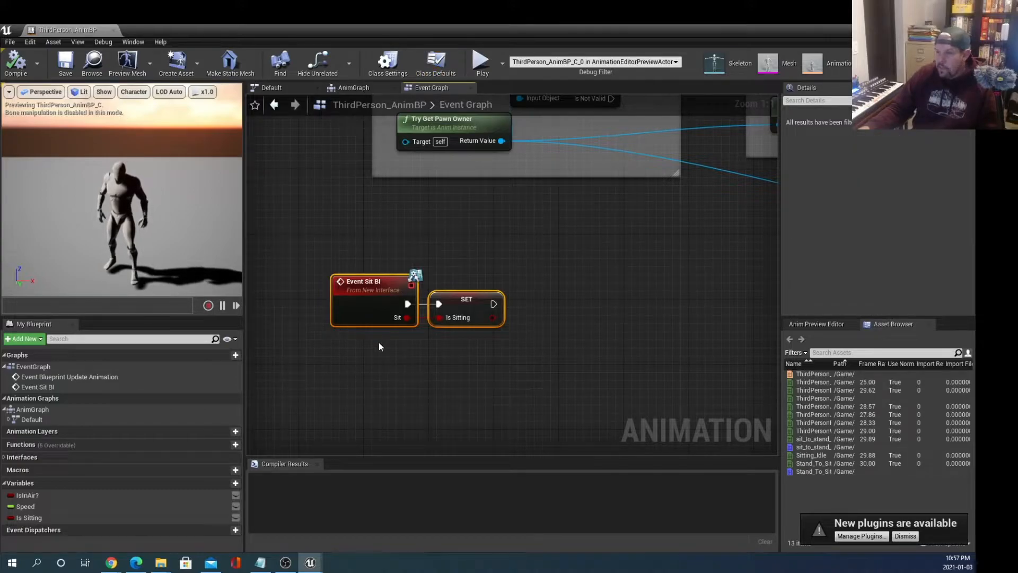
{"action": "scroll", "coordinate": [409, 291], "scroll_direction": "down", "scroll_amount": 1}
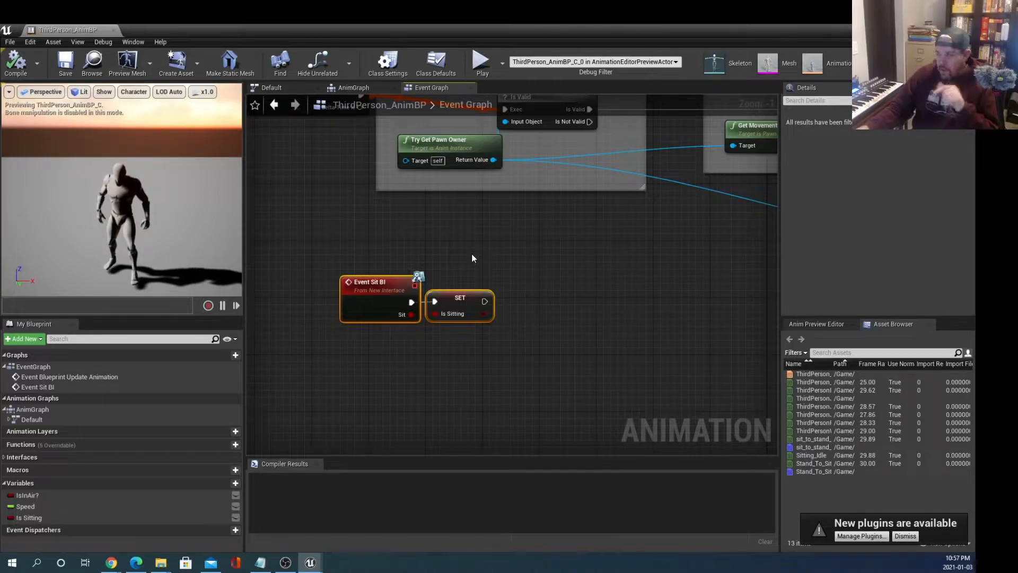
Step: Dock the ThirdPerson_AnimBP editor beside the level tab, check the project's Blueprints folder, and reopen the animation blueprint from Mannequin Animations
{"action": "left_click_drag", "start_coordinate": [77, 30], "coordinate": [211, 26]}
{"action": "left_click", "coordinate": [94, 30]}
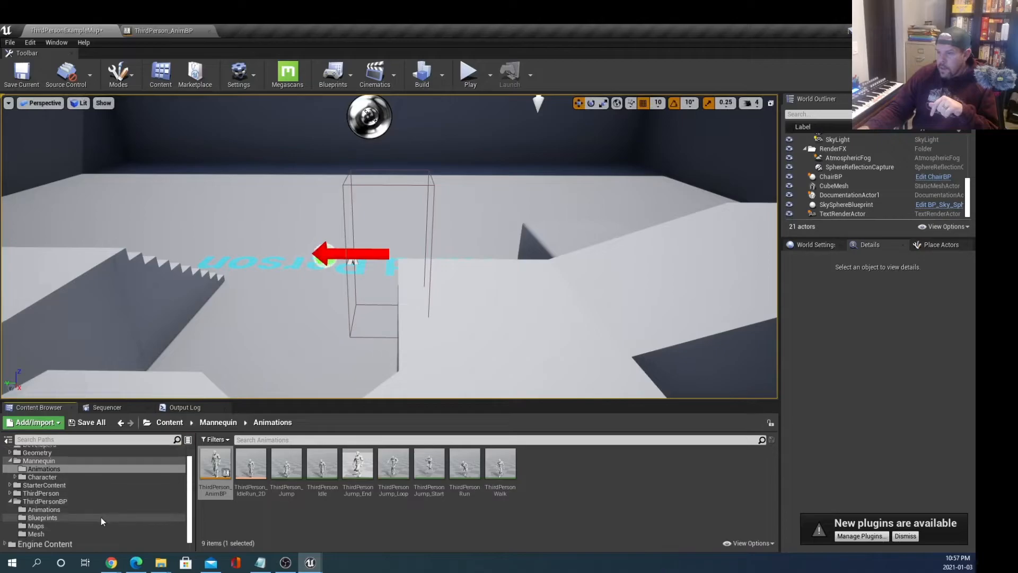
{"action": "left_click", "coordinate": [66, 507]}
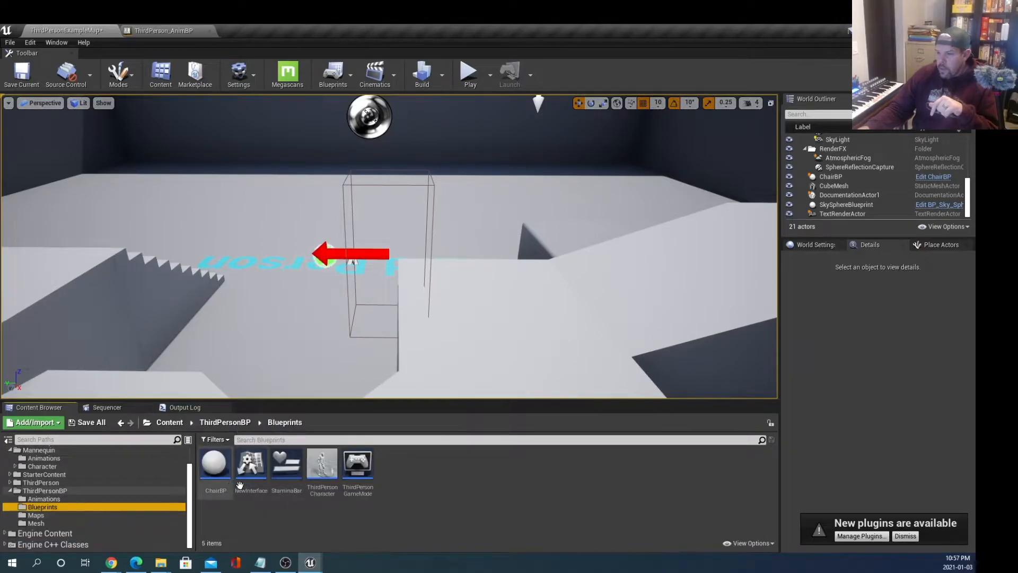
{"action": "scroll", "coordinate": [154, 501], "scroll_direction": "up", "scroll_amount": 2}
{"action": "left_click", "coordinate": [78, 476]}
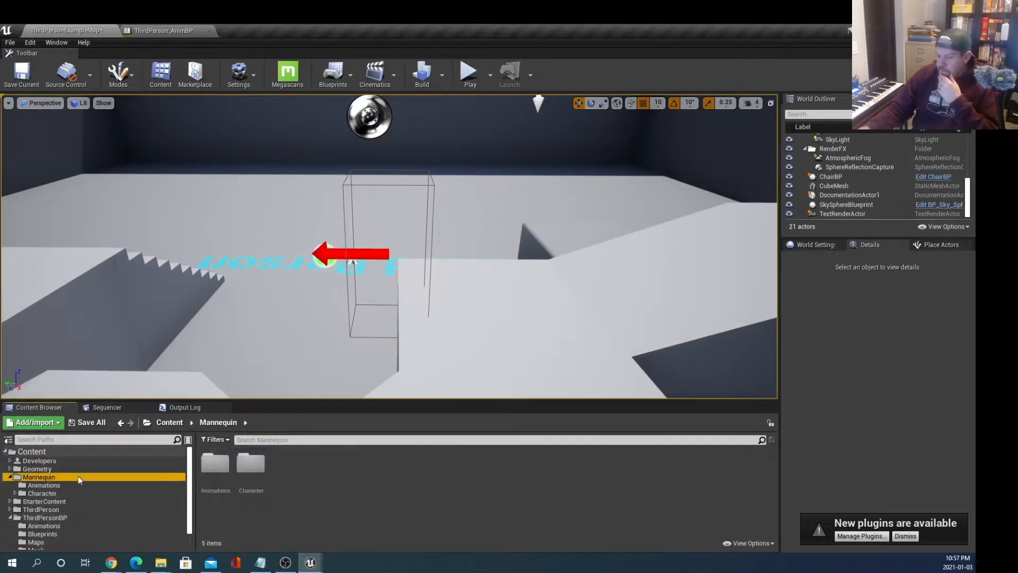
{"action": "left_click", "coordinate": [68, 484]}
{"action": "double_click", "coordinate": [222, 483]}
{"action": "right_click_drag", "start_coordinate": [499, 261], "coordinate": [482, 387]}
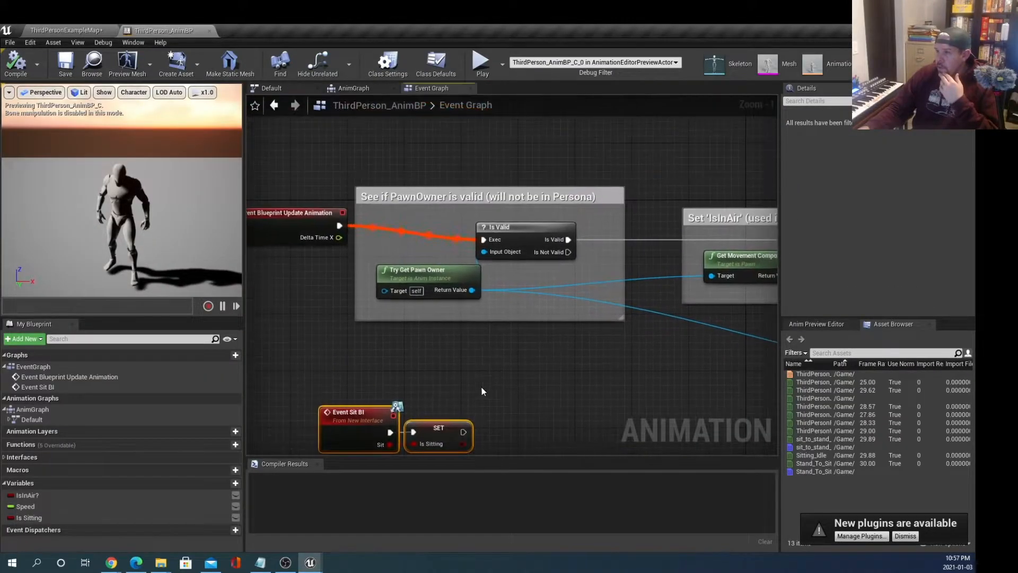
Step: Examine the AnimGraph's pose chain and its Default state machine with the Idle/Run, Sit and jump states
{"action": "left_click", "coordinate": [354, 88]}
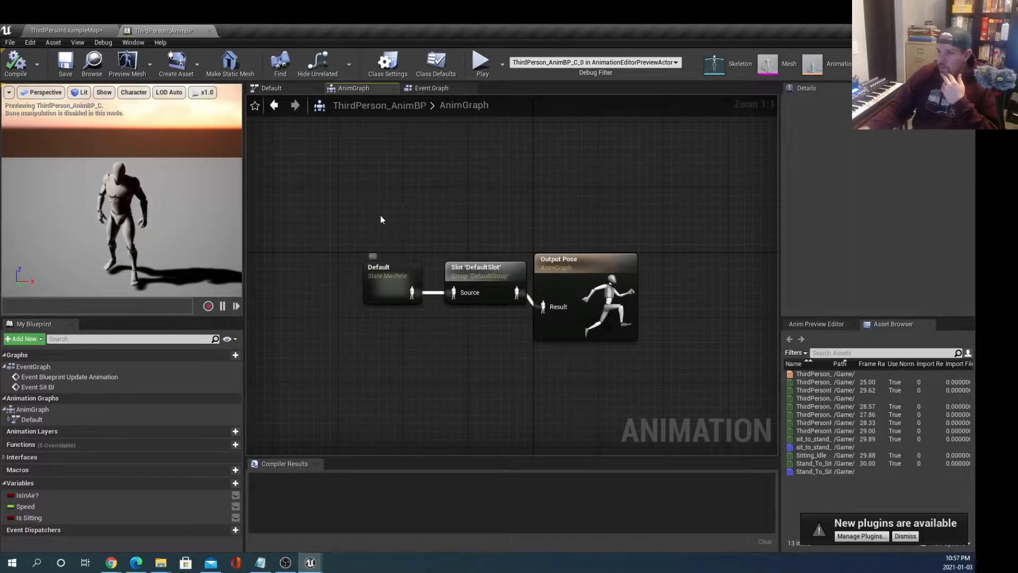
{"action": "double_click", "coordinate": [394, 286]}
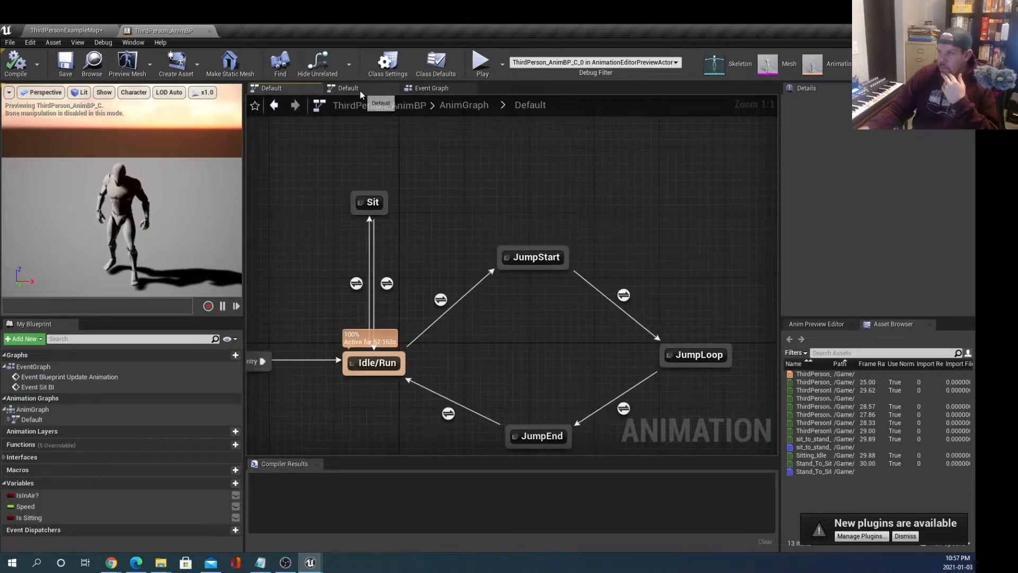
{"action": "left_click", "coordinate": [465, 105]}
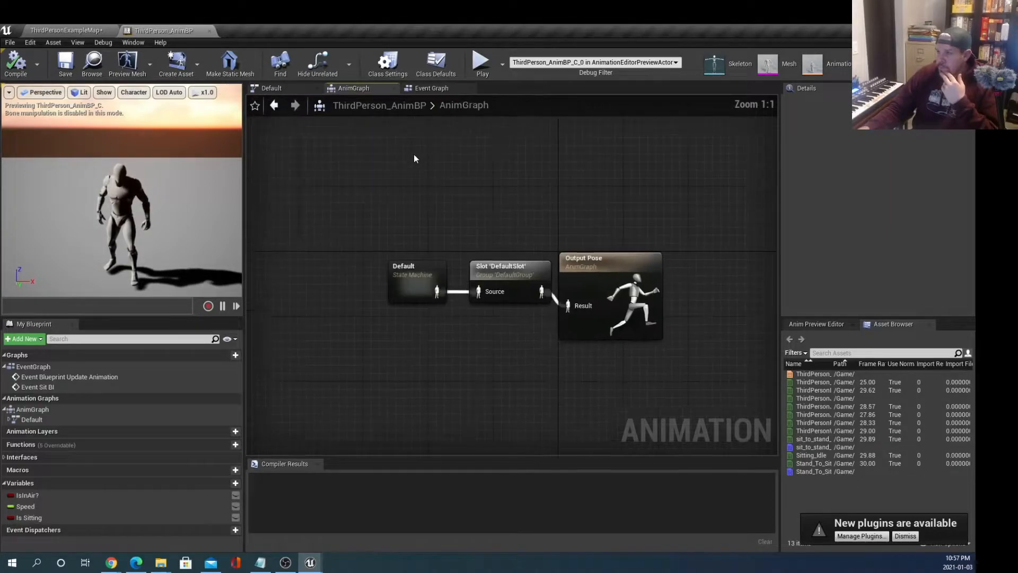
{"action": "left_click", "coordinate": [296, 88]}
{"action": "scroll", "coordinate": [502, 330], "scroll_direction": "down", "scroll_amount": 2}
{"action": "right_click_drag", "start_coordinate": [502, 330], "coordinate": [505, 257]}
{"action": "scroll", "coordinate": [505, 256], "scroll_direction": "up", "scroll_amount": 1}
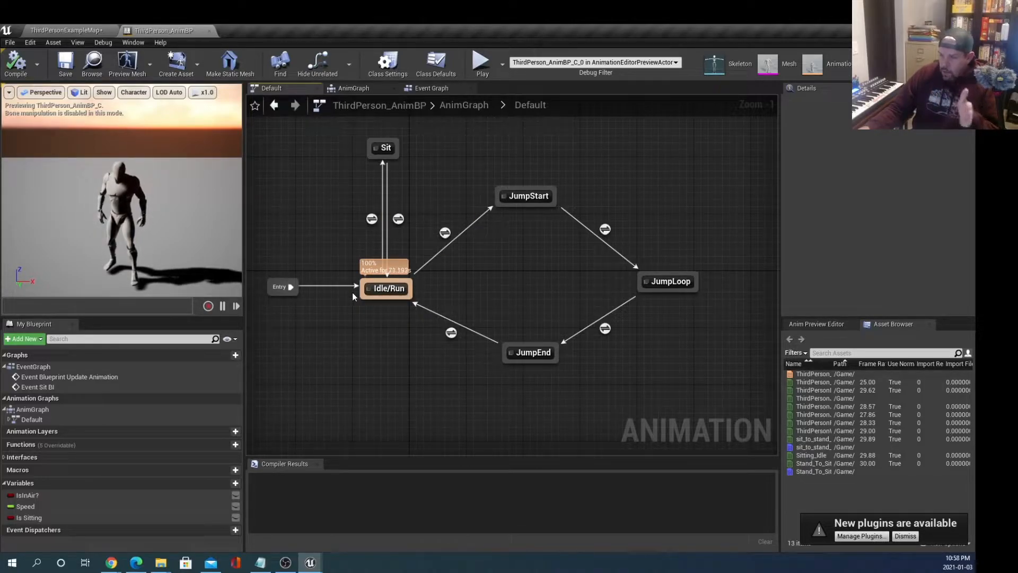
Step: Inspect the animations played inside the Idle/Run, JumpStart and Sit states of the Default state machine
{"action": "double_click", "coordinate": [383, 291]}
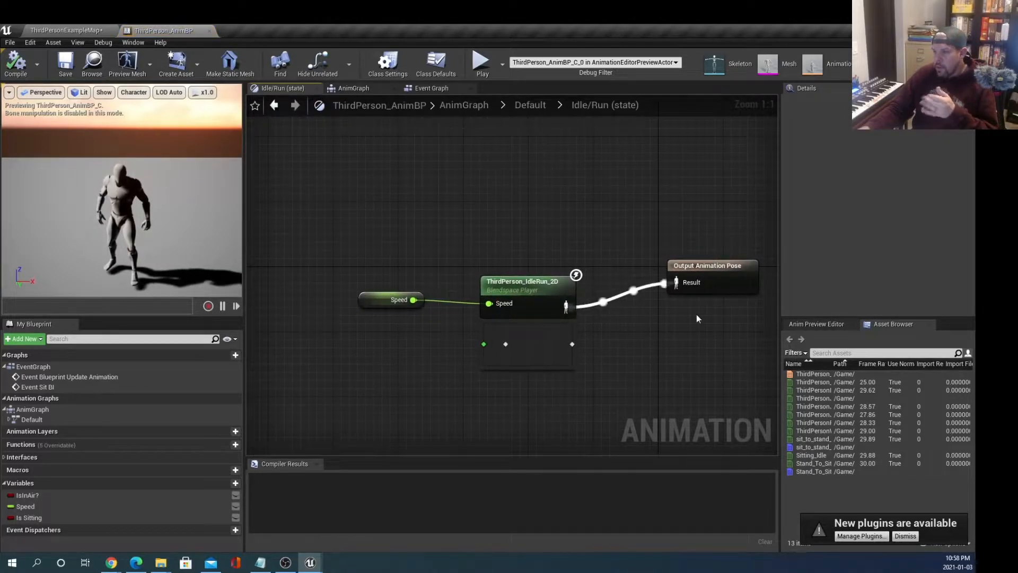
{"action": "left_click", "coordinate": [274, 105]}
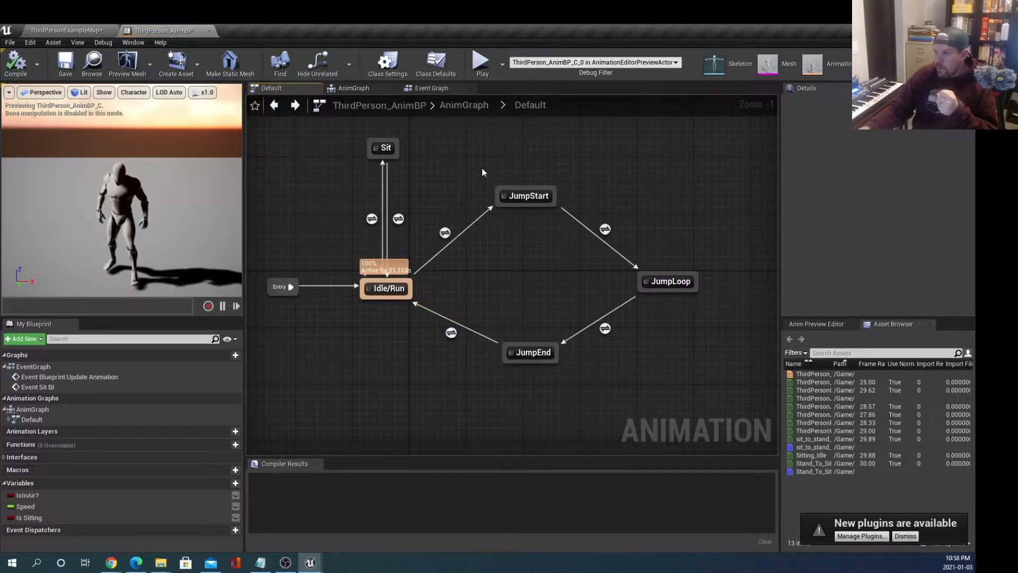
{"action": "double_click", "coordinate": [535, 195]}
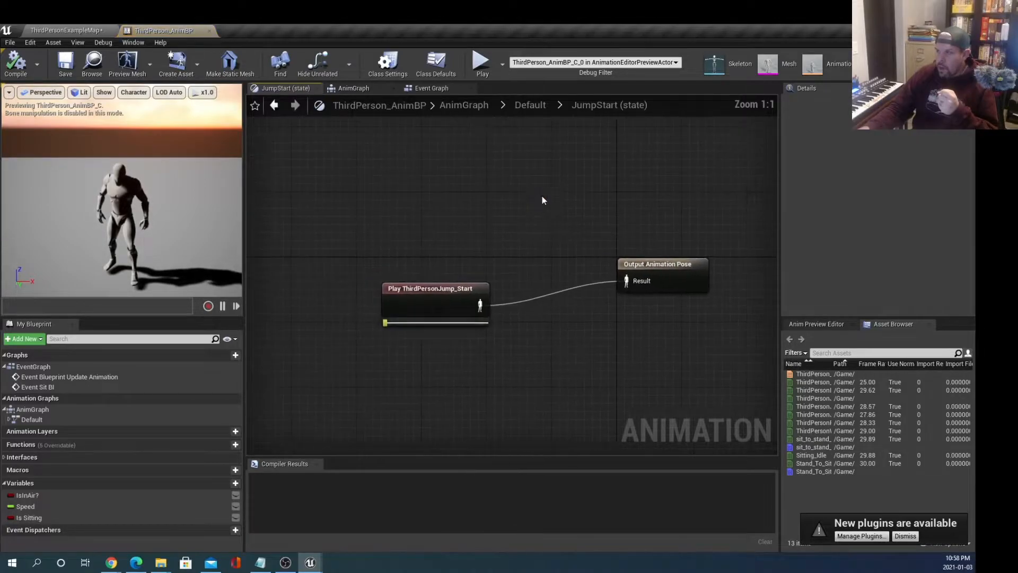
{"action": "left_click", "coordinate": [274, 105]}
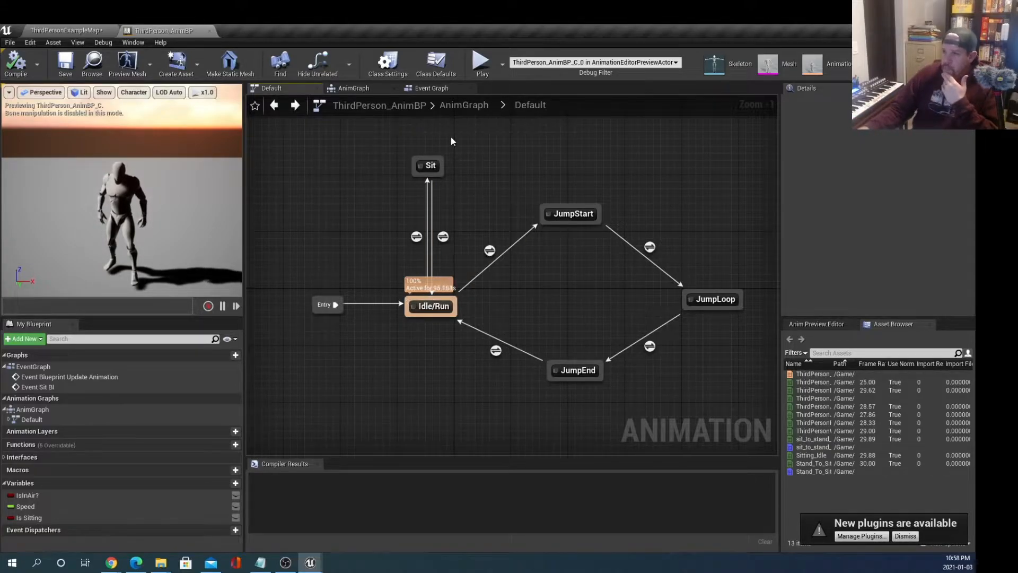
{"action": "left_click", "coordinate": [429, 165]}
{"action": "double_click", "coordinate": [430, 166]}
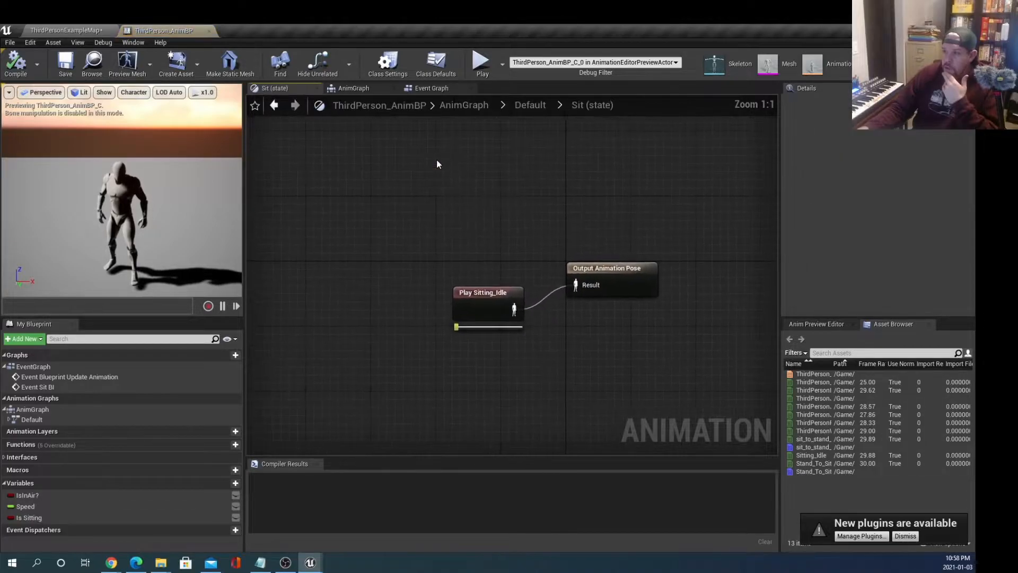
Step: Go back from the Sit state to the Default state machine, and inspect the mannequin's skeleton and SK_Mannequin mesh
{"action": "left_click", "coordinate": [274, 106]}
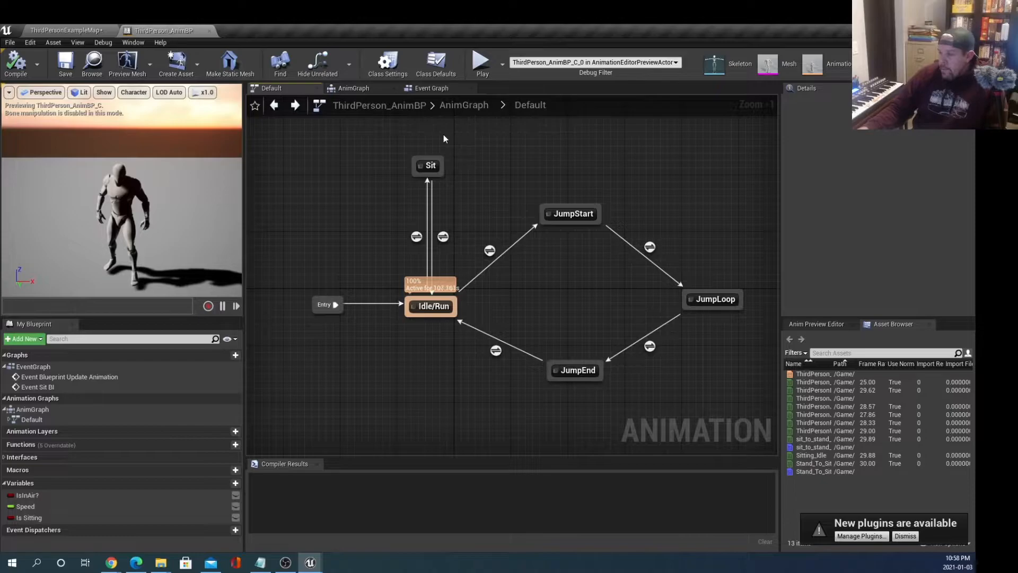
{"action": "left_click", "coordinate": [716, 67]}
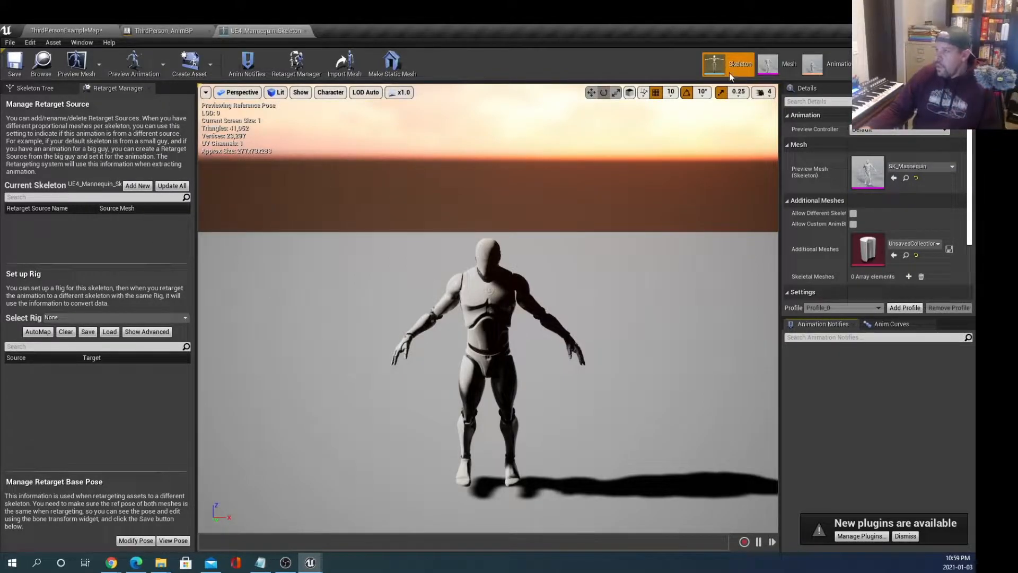
{"action": "left_click", "coordinate": [770, 67]}
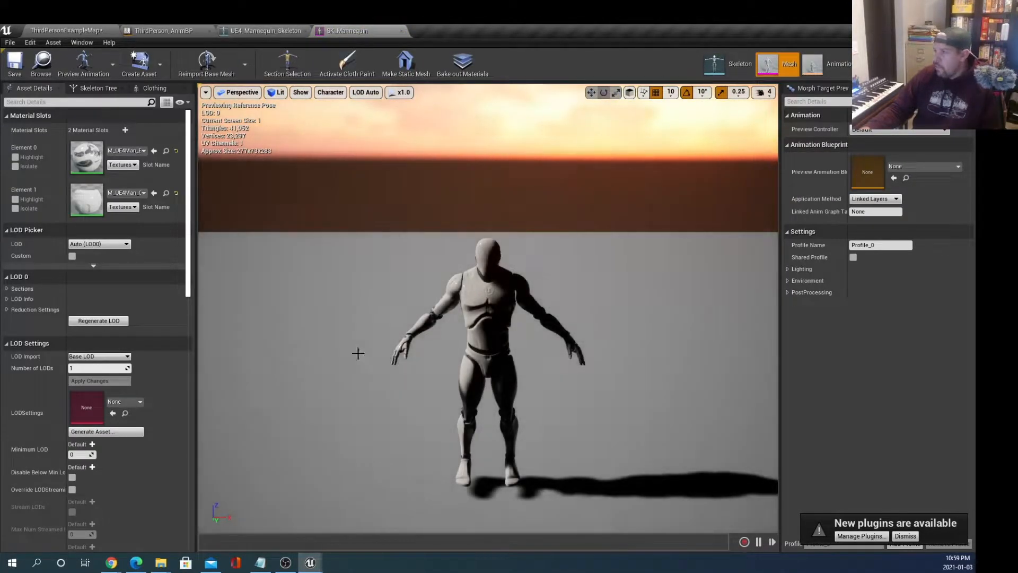
Step: Preview the mannequin's animation assets, including ThirdPersonJump_End, sit_to_stand__with_root, Sitting_Idle and the sit_to_stand__with_root montage
{"action": "left_click", "coordinate": [832, 67]}
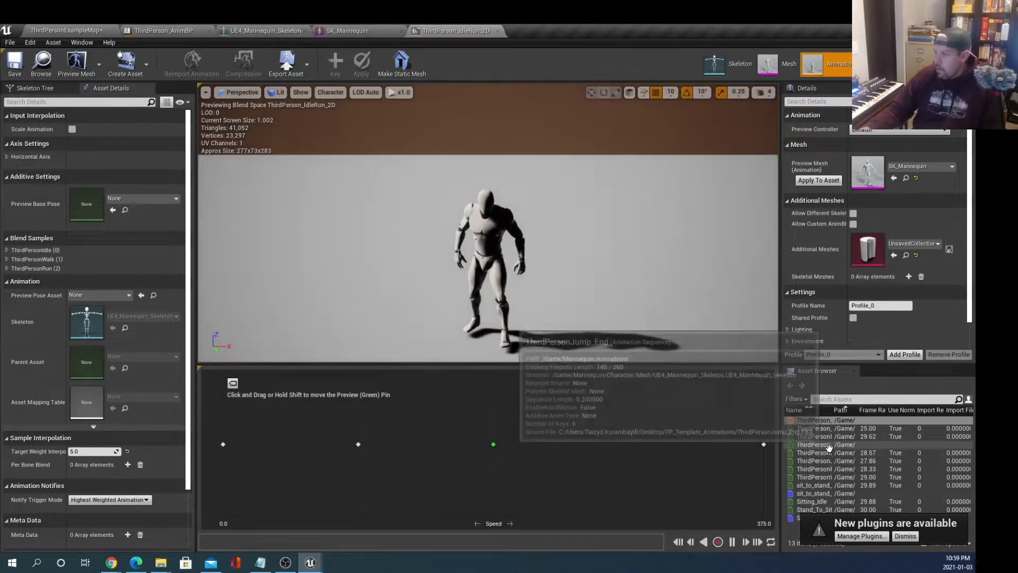
{"action": "double_click", "coordinate": [828, 444]}
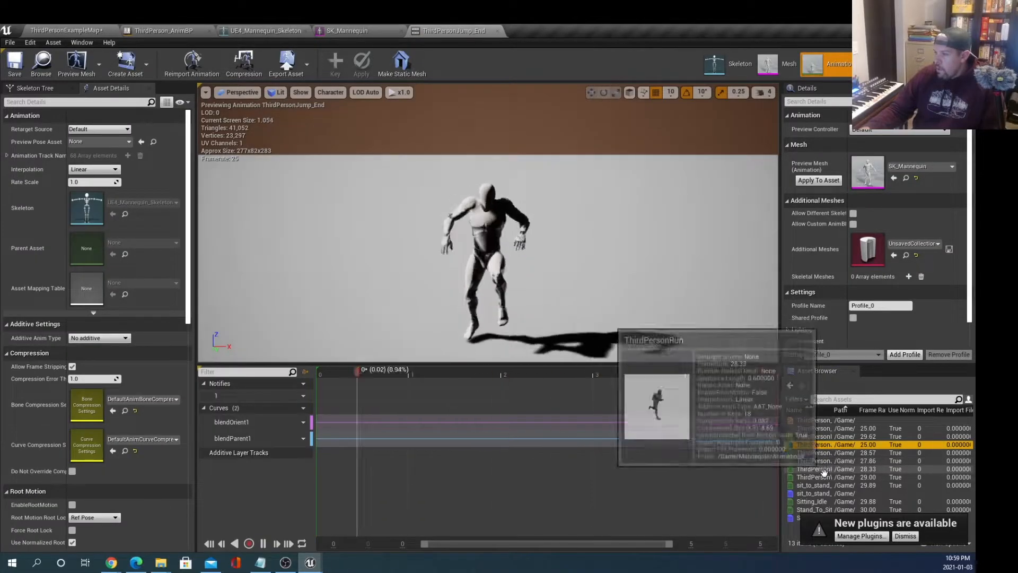
{"action": "double_click", "coordinate": [825, 477]}
{"action": "double_click", "coordinate": [816, 469]}
{"action": "double_click", "coordinate": [810, 487]}
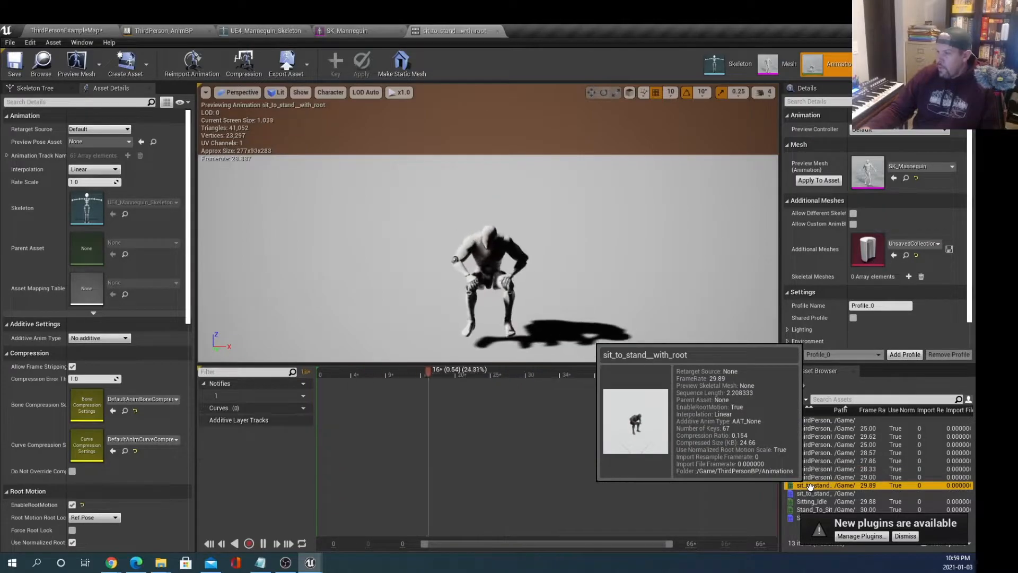
{"action": "double_click", "coordinate": [827, 501]}
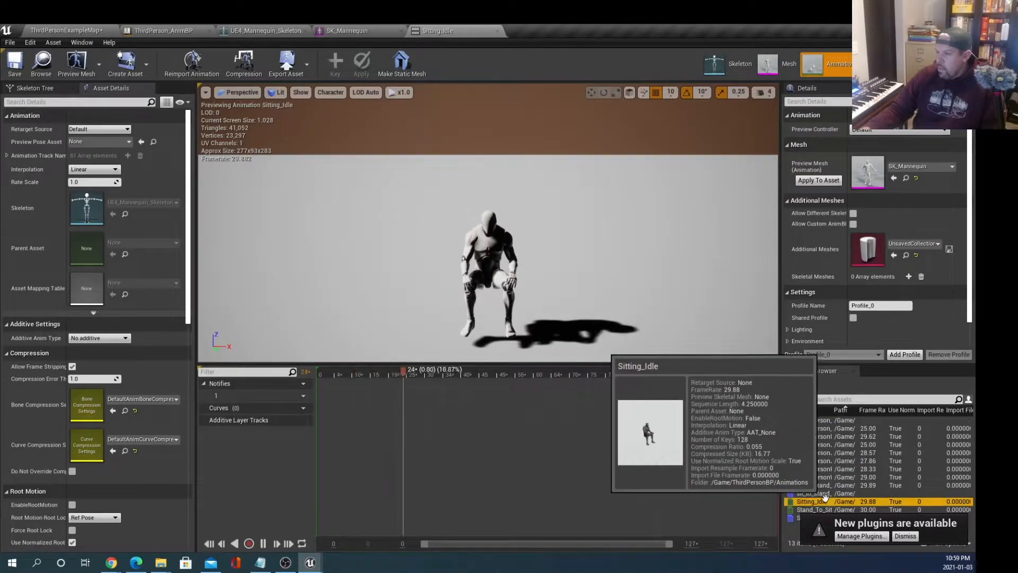
{"action": "double_click", "coordinate": [825, 497]}
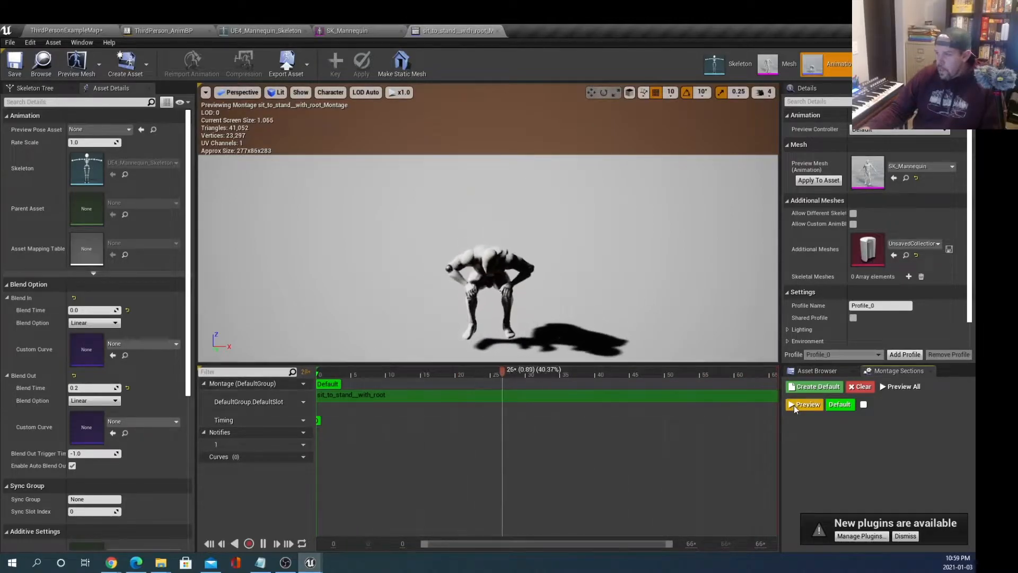
{"action": "left_click", "coordinate": [840, 374]}
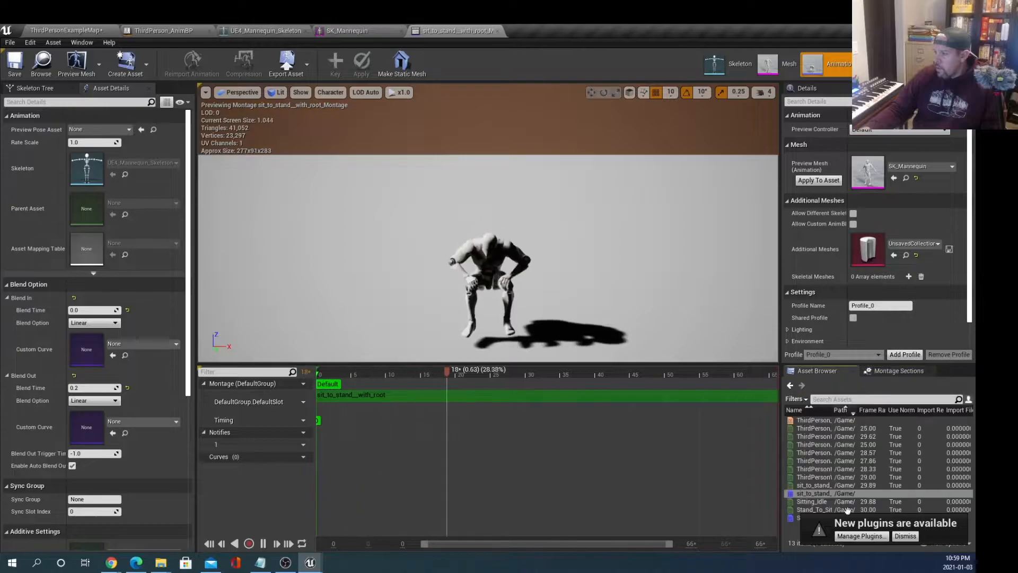
{"action": "left_click_drag", "start_coordinate": [833, 409], "coordinate": [852, 410]}
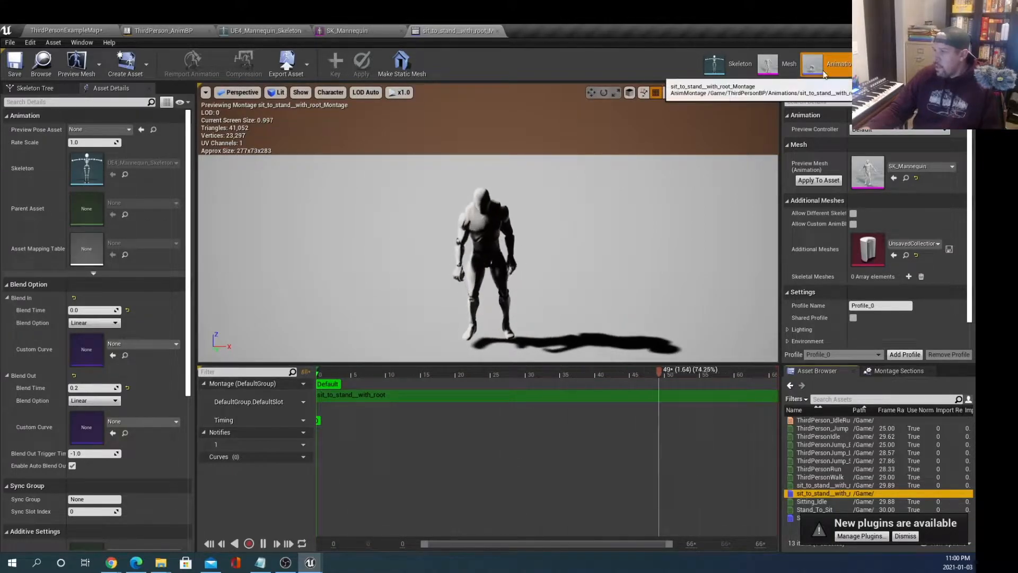
Step: Inspect the collision bodies in the mannequin's physics asset and close its editor
{"action": "left_click", "coordinate": [945, 64]}
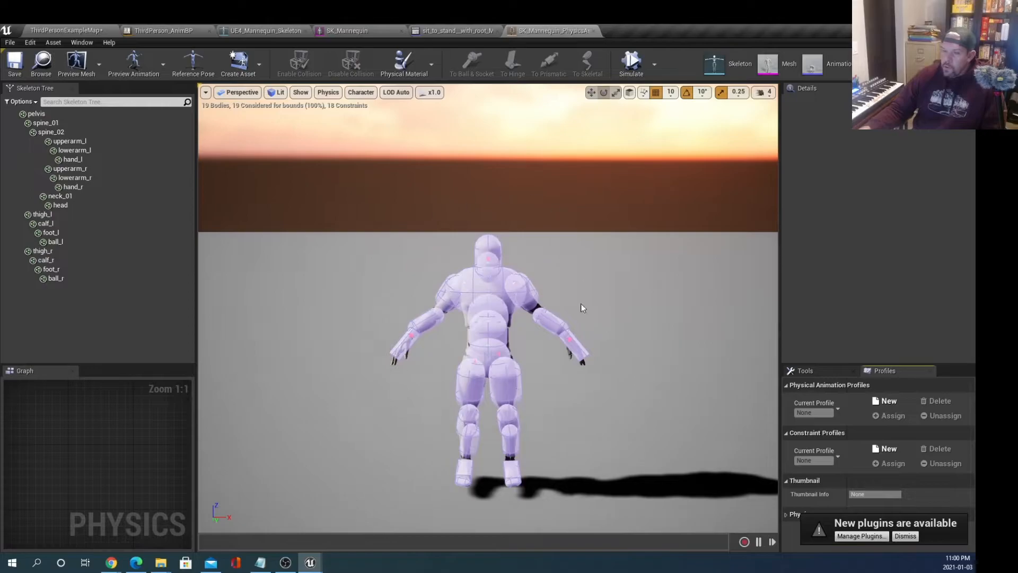
{"action": "scroll", "coordinate": [522, 300], "scroll_direction": "down", "scroll_amount": 2}
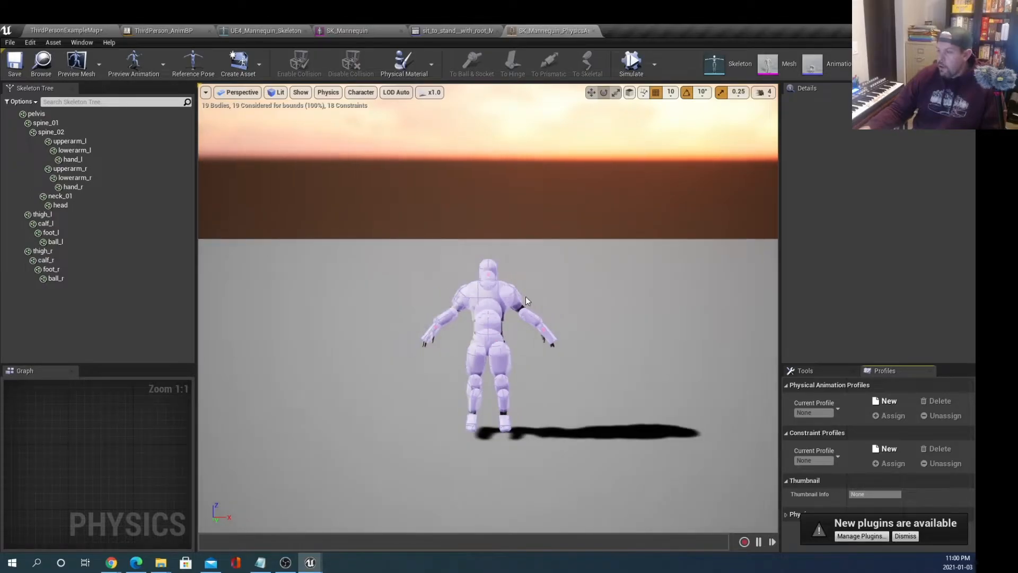
{"action": "left_click", "coordinate": [593, 31]}
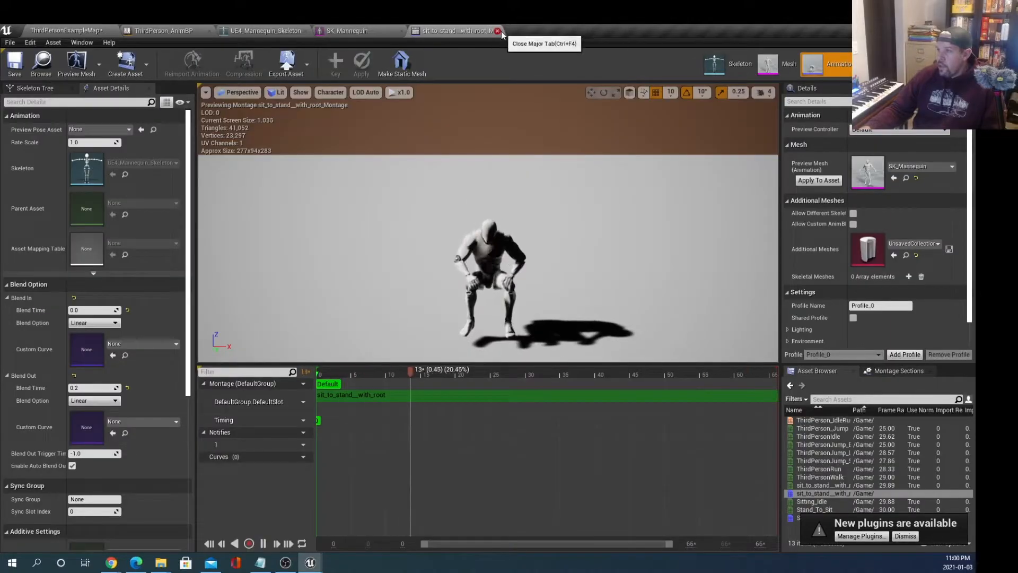
Step: Close the montage, mesh, skeleton and ThirdPerson_AnimBP editors to return to the ThirdPersonExampleMap level
{"action": "left_click", "coordinate": [498, 31]}
{"action": "left_click", "coordinate": [401, 31]}
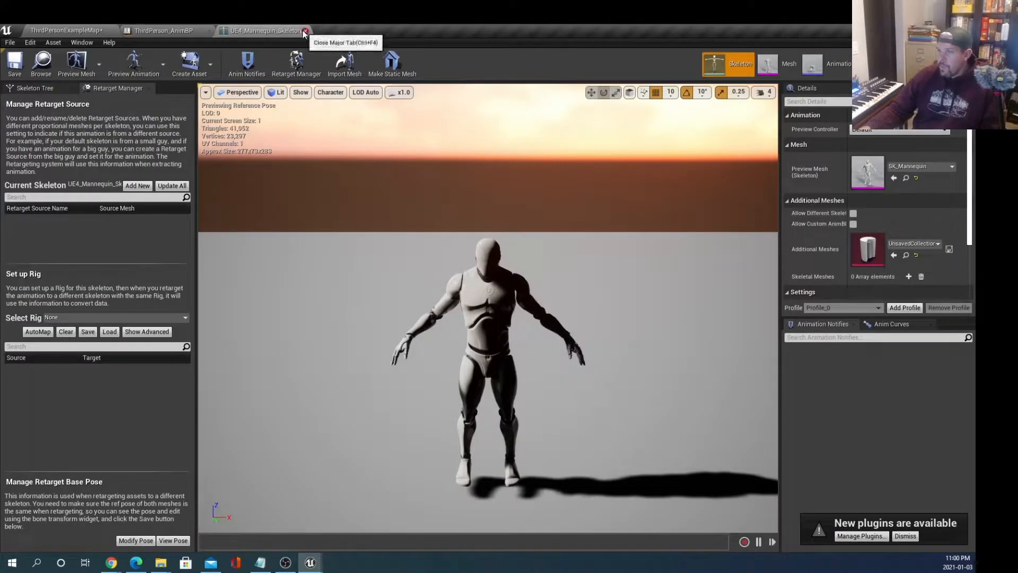
{"action": "left_click", "coordinate": [306, 31]}
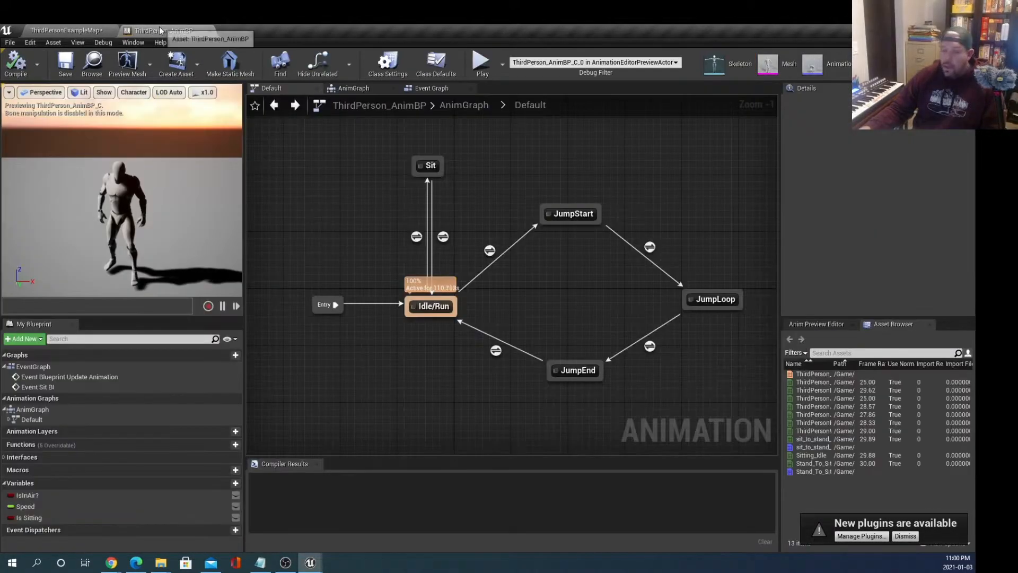
{"action": "left_click", "coordinate": [211, 30]}
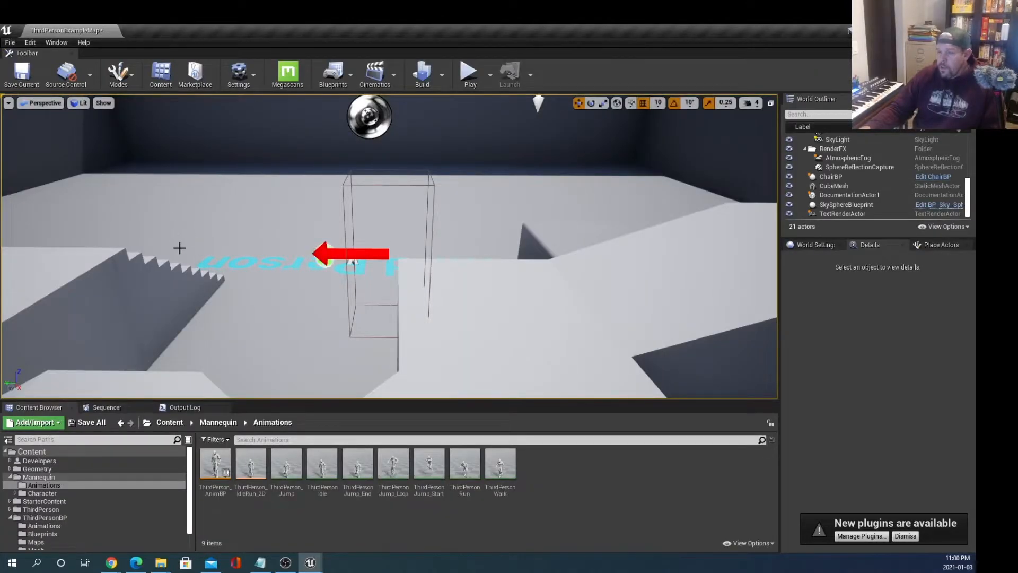
Step: Compare the Mannequin folder's Character and Animations contents with the sitting animations stored in ThirdPersonBP's Animations folder
{"action": "double_click", "coordinate": [42, 493]}
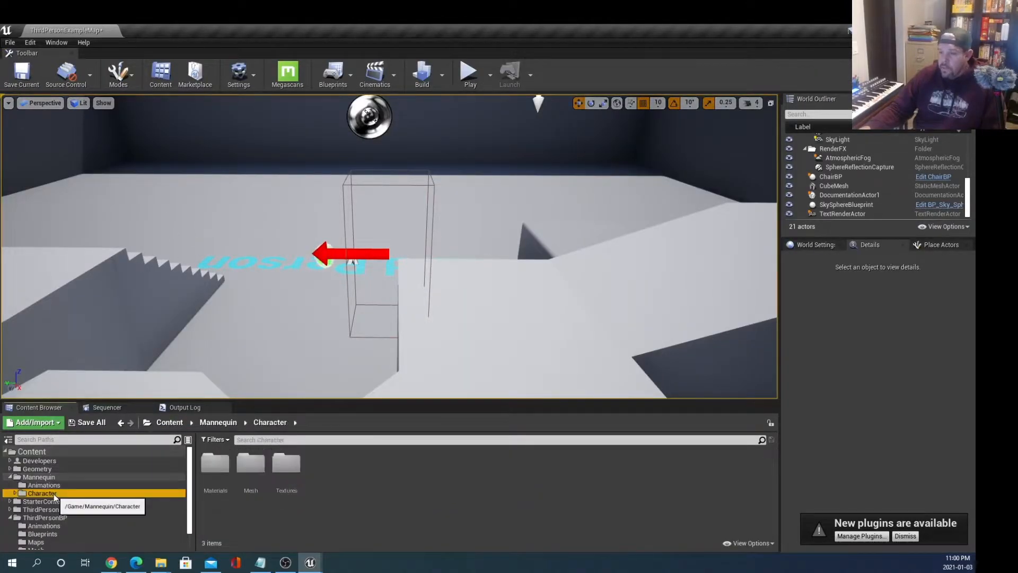
{"action": "left_click", "coordinate": [46, 501]}
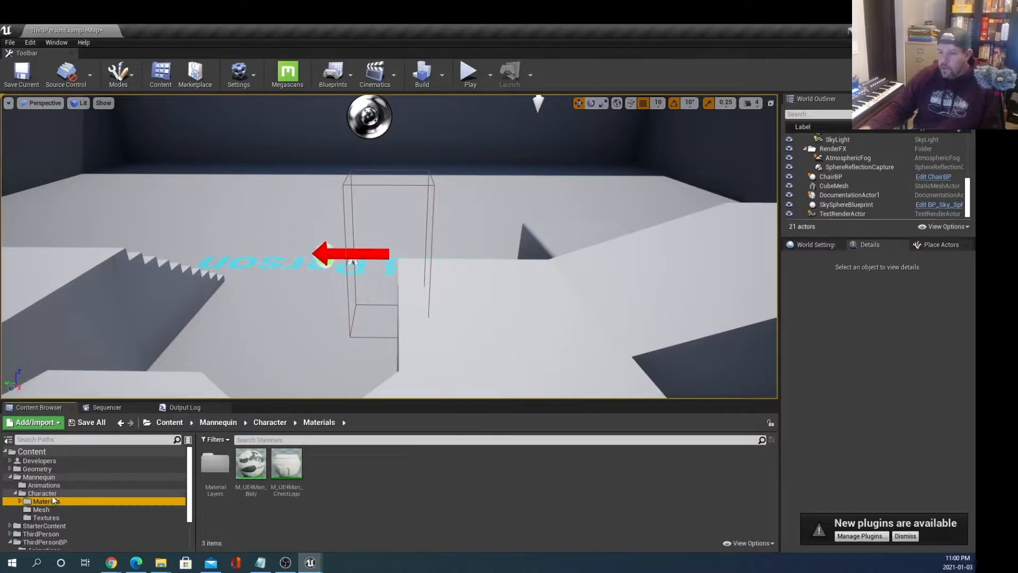
{"action": "left_click", "coordinate": [56, 493]}
{"action": "left_click", "coordinate": [45, 485]}
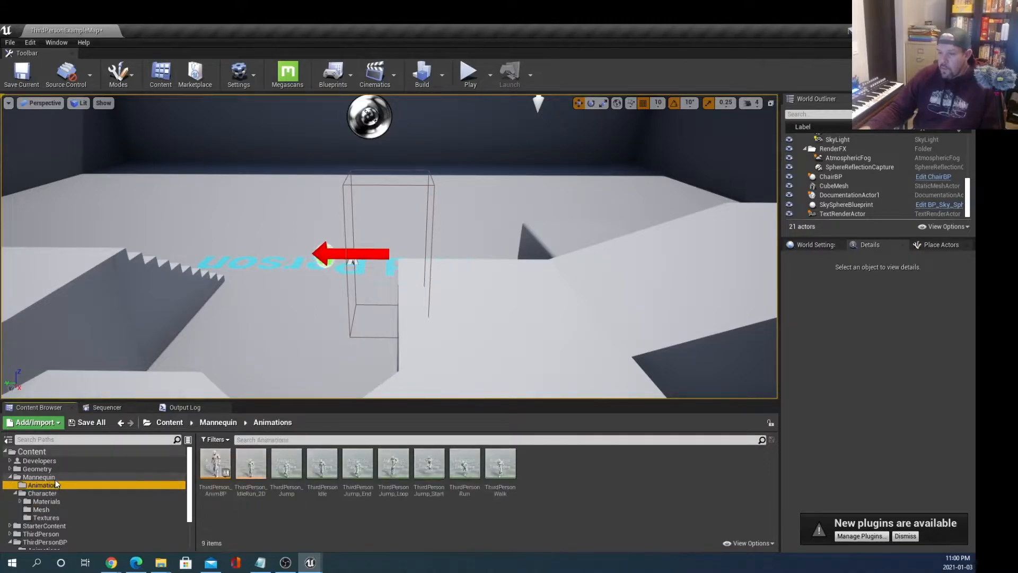
{"action": "left_click", "coordinate": [9, 477]}
{"action": "scroll", "coordinate": [53, 490], "scroll_direction": "down", "scroll_amount": 1}
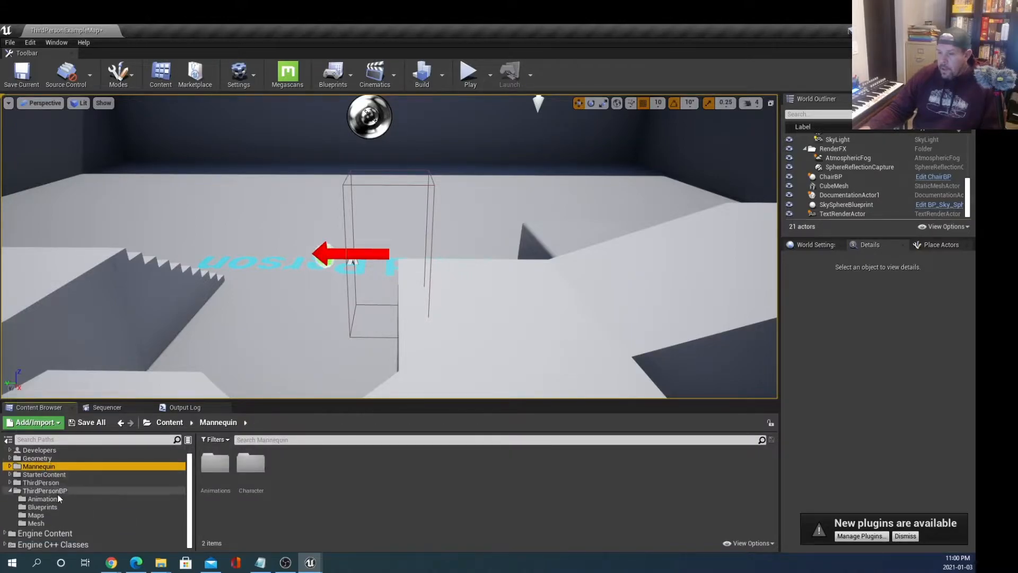
{"action": "left_click", "coordinate": [50, 499]}
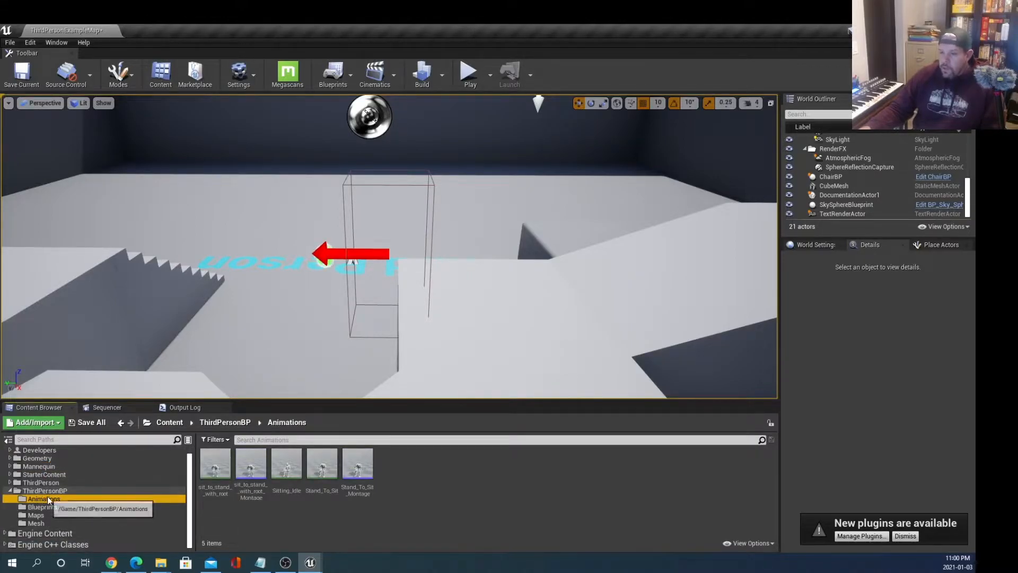
{"action": "left_click", "coordinate": [400, 524]}
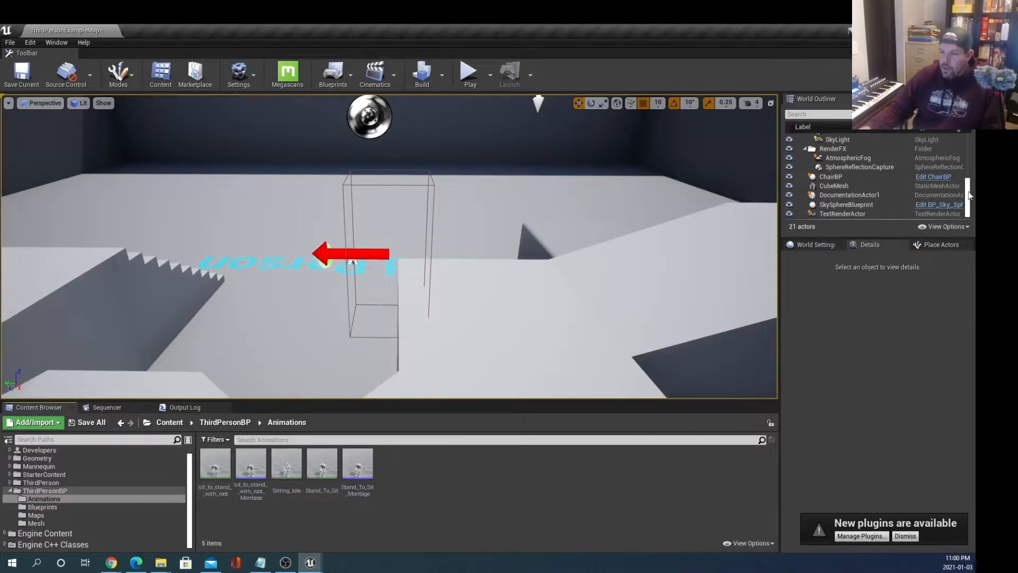
Step: Preview the sit_to_stand__with_root animation from ThirdPersonBP's Animations folder and return to the level
{"action": "double_click", "coordinate": [215, 464]}
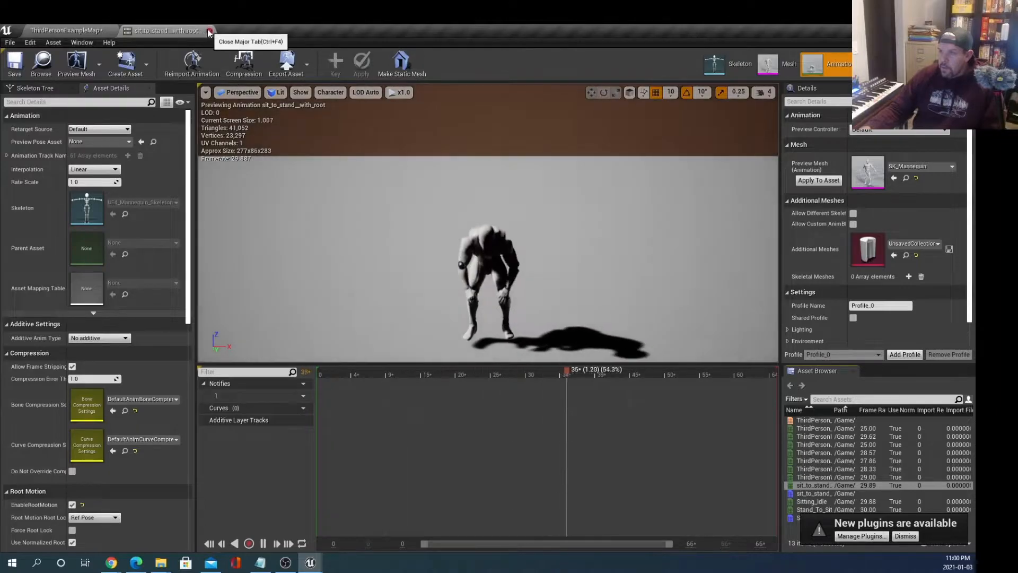
{"action": "left_click", "coordinate": [92, 30]}
{"action": "left_click", "coordinate": [383, 523]}
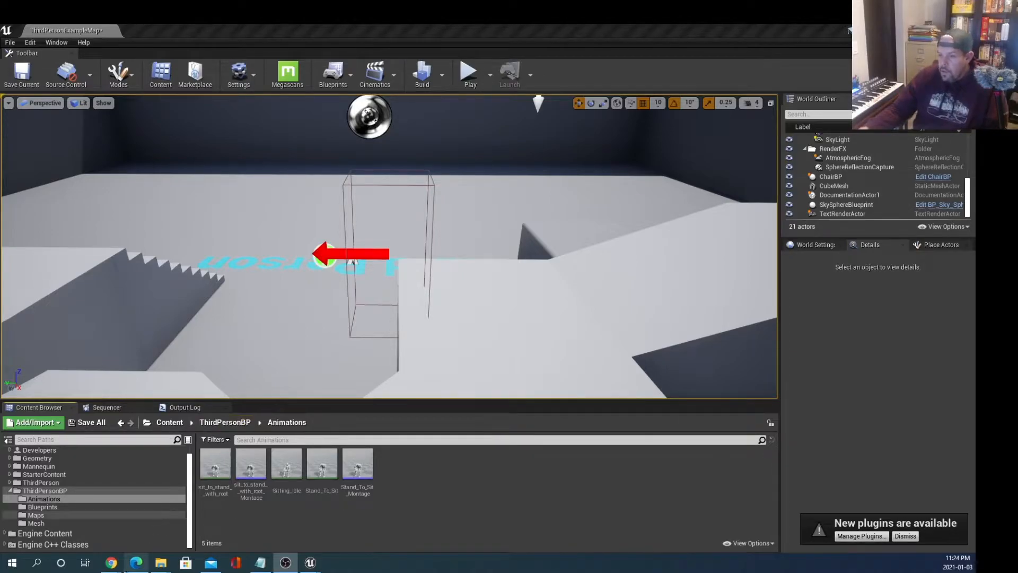
Step: Switch to Chrome and review the YouTube page for the Move to location & Play animation video, including its project download link
{"action": "mouse_move", "coordinate": [112, 568]}
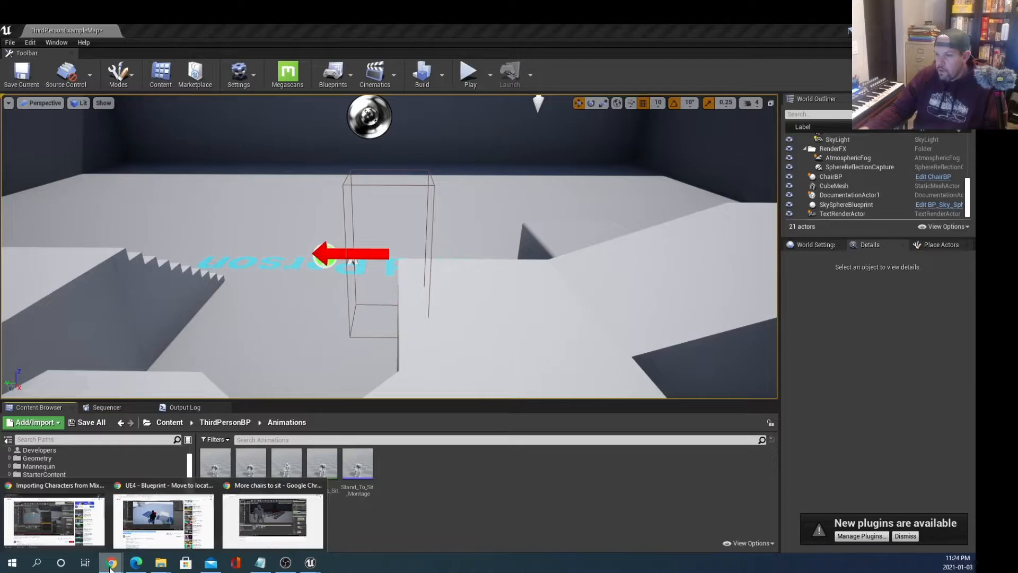
{"action": "left_click", "coordinate": [154, 509]}
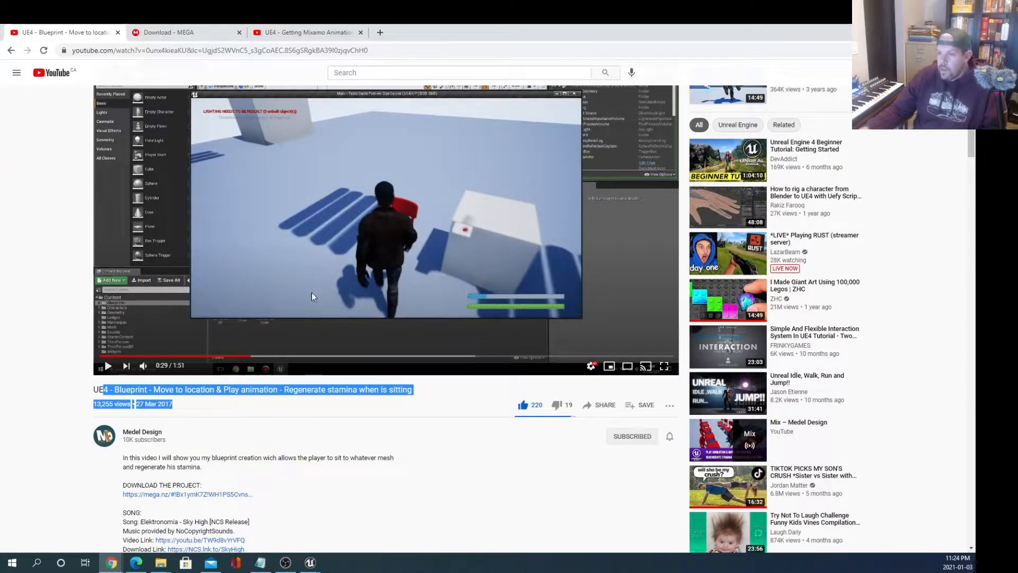
{"action": "scroll", "coordinate": [337, 412], "scroll_direction": "down", "scroll_amount": 2}
{"action": "scroll", "coordinate": [304, 405], "scroll_direction": "up", "scroll_amount": 3}
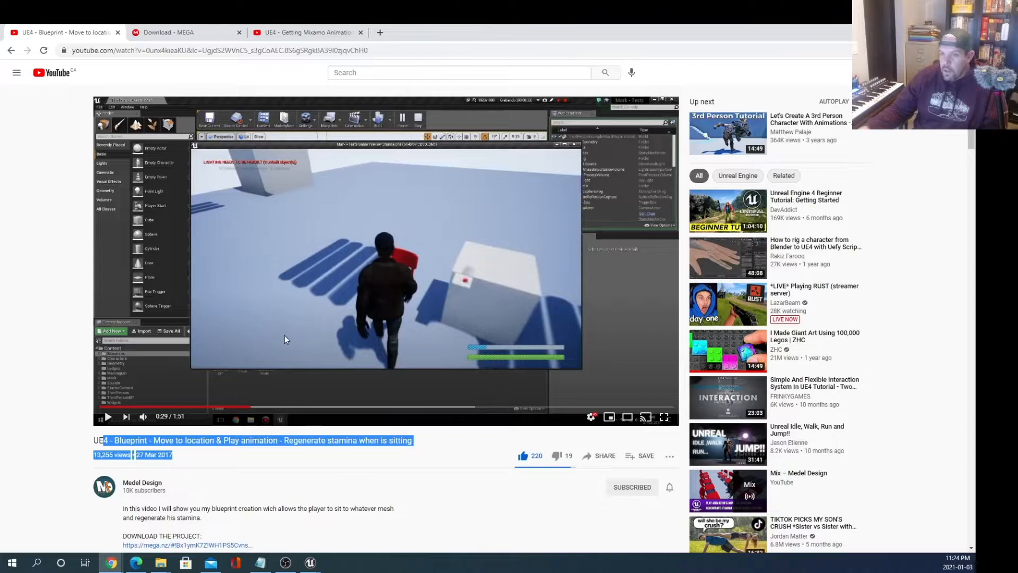
{"action": "scroll", "coordinate": [283, 374], "scroll_direction": "down", "scroll_amount": 2}
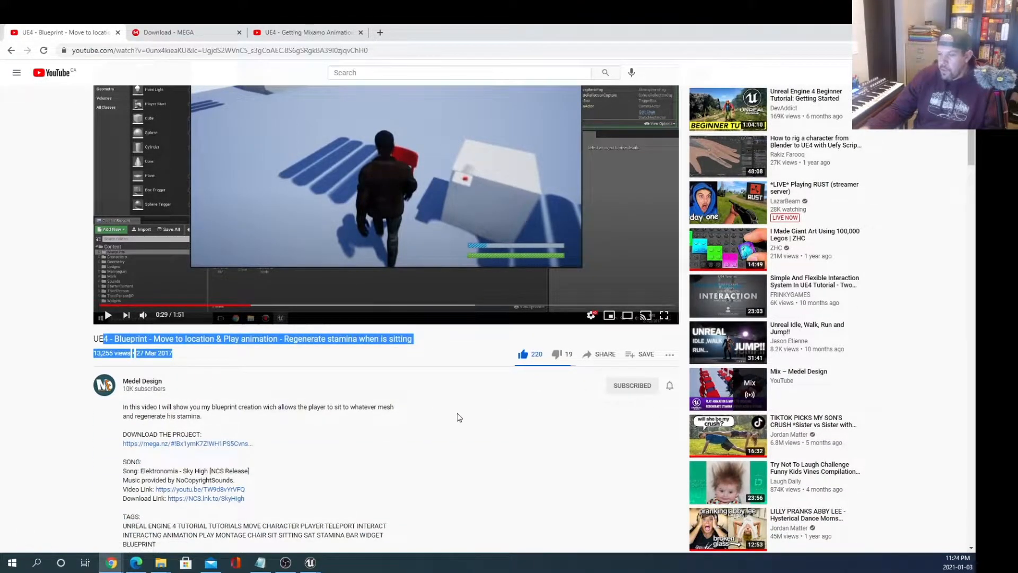
{"action": "scroll", "coordinate": [306, 378], "scroll_direction": "down", "scroll_amount": 1}
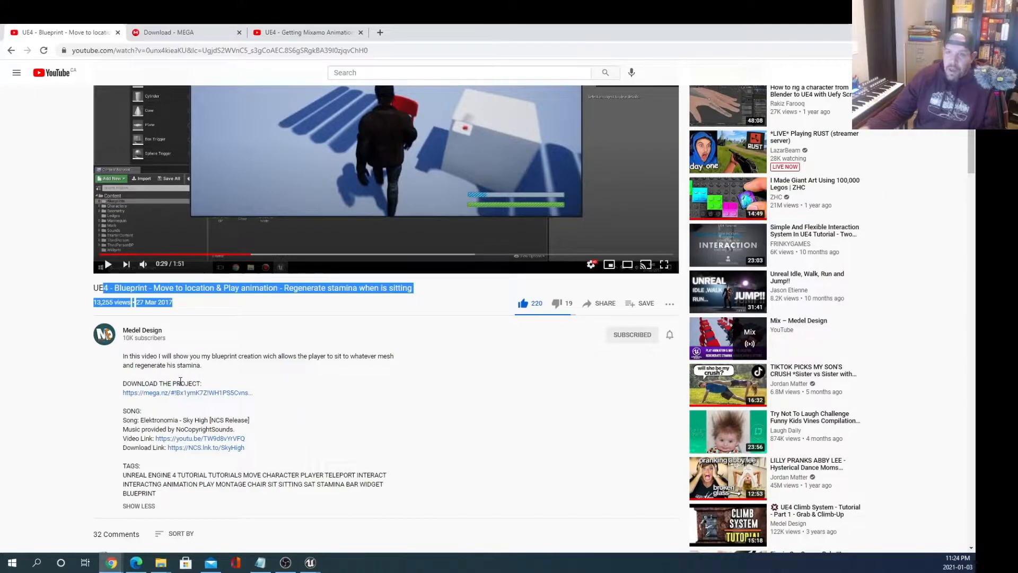
{"action": "scroll", "coordinate": [180, 382], "scroll_direction": "up", "scroll_amount": 3}
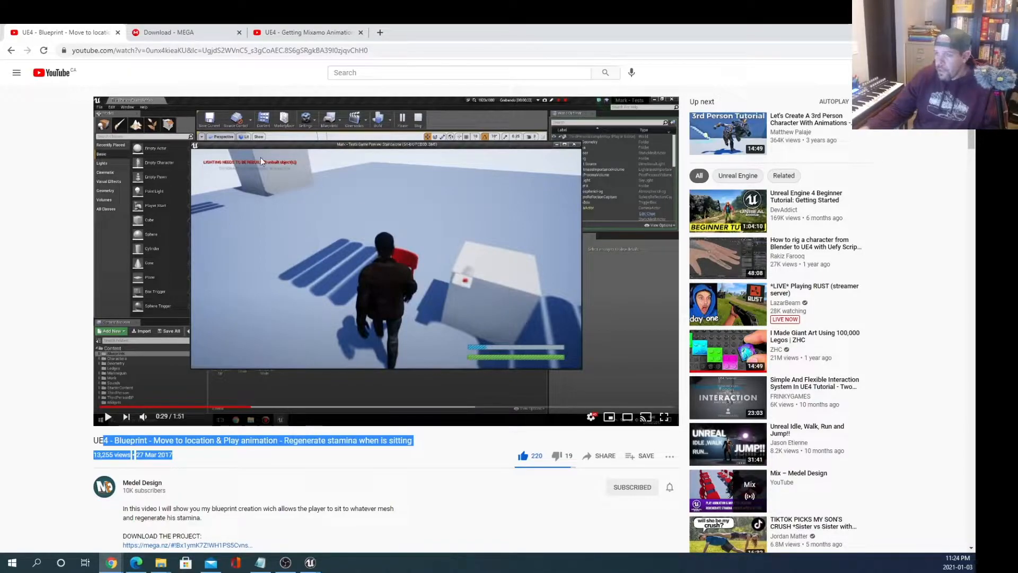
Step: Review the YouTube page and description of the "UE4 - Getting Mixamo Animations for your Unreal Engine Skeleton" video
{"action": "left_click", "coordinate": [305, 33]}
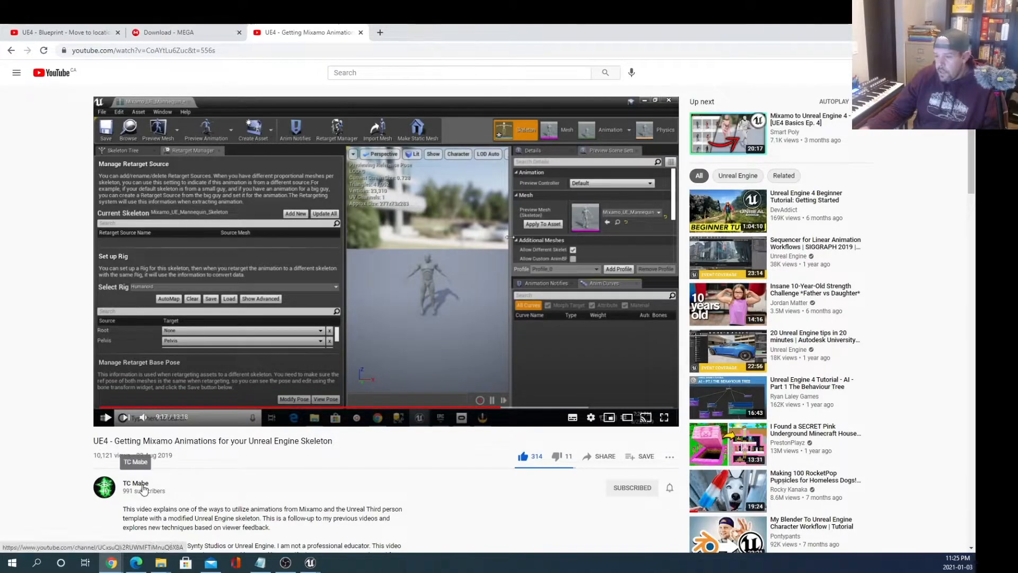
{"action": "scroll", "coordinate": [296, 450], "scroll_direction": "down", "scroll_amount": 1}
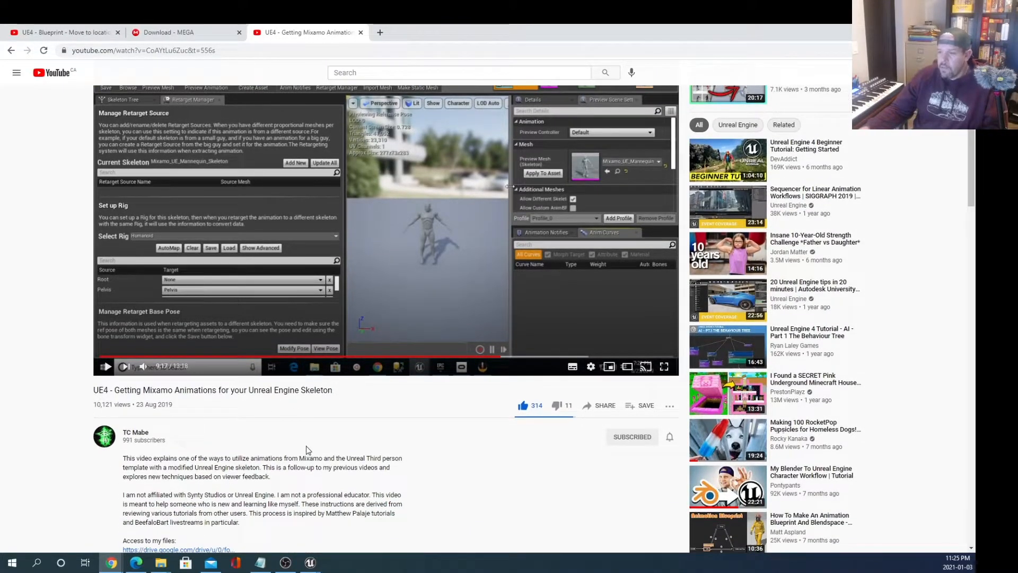
{"action": "scroll", "coordinate": [305, 451], "scroll_direction": "down", "scroll_amount": 2}
{"action": "scroll", "coordinate": [157, 276], "scroll_direction": "up", "scroll_amount": 2}
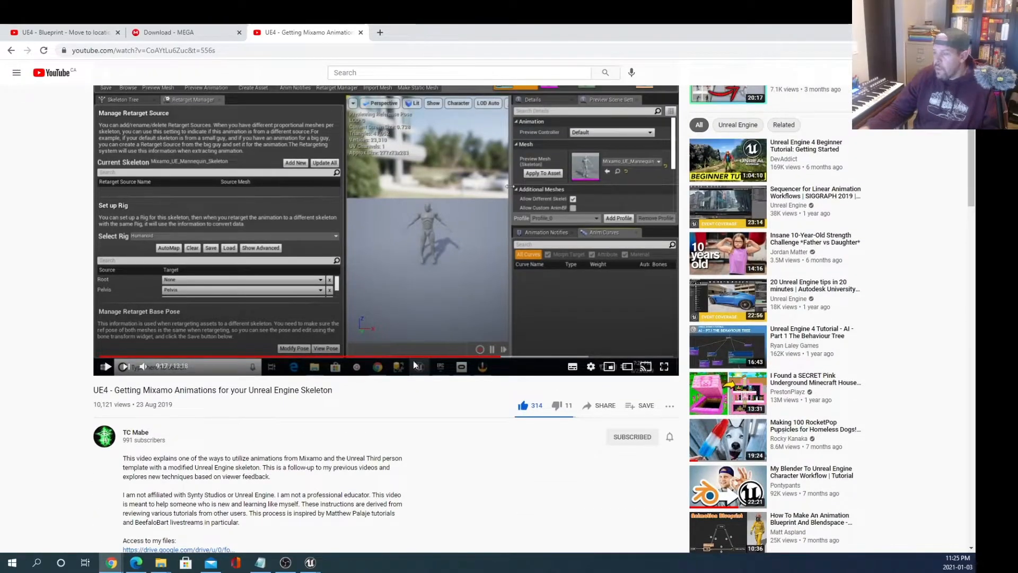
{"action": "scroll", "coordinate": [306, 435], "scroll_direction": "down", "scroll_amount": 2}
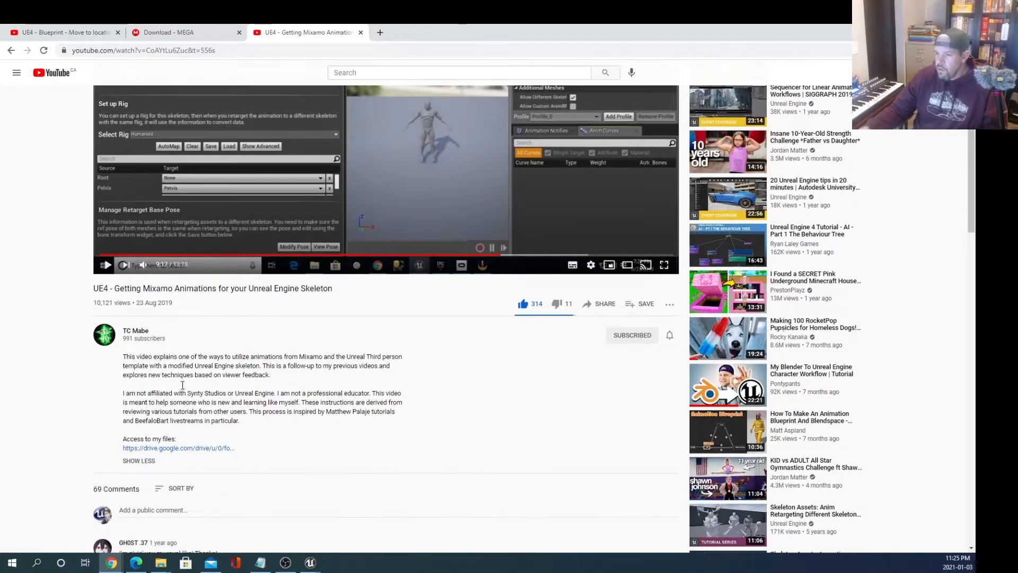
{"action": "scroll", "coordinate": [248, 365], "scroll_direction": "up", "scroll_amount": 3}
{"action": "scroll", "coordinate": [246, 432], "scroll_direction": "down", "scroll_amount": 3}
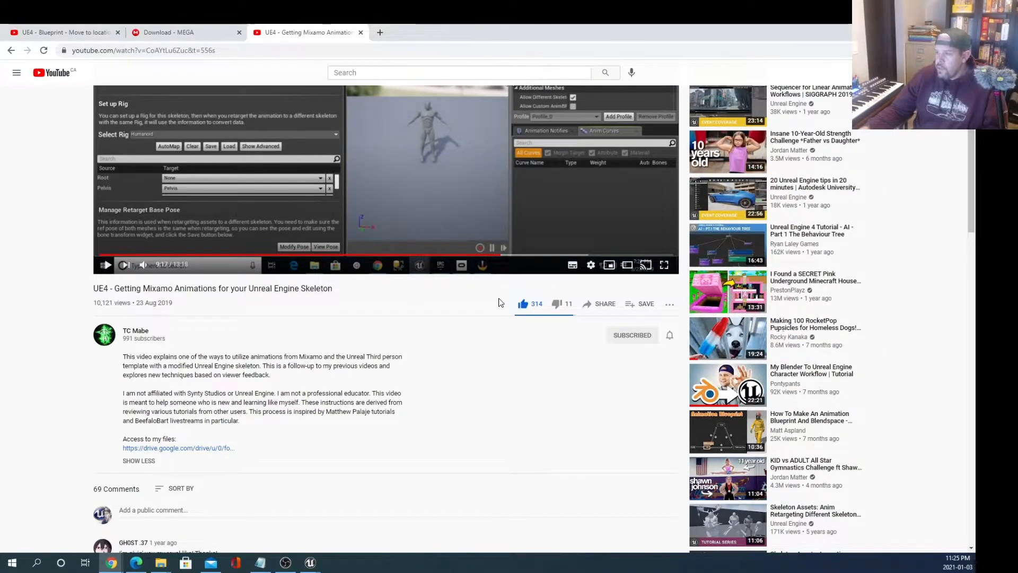
Step: Open the shared Drive folder linked in the video description and check UE_MX_Mannequin.fbx in its Animation folder
{"action": "scroll", "coordinate": [493, 341], "scroll_direction": "up", "scroll_amount": 1}
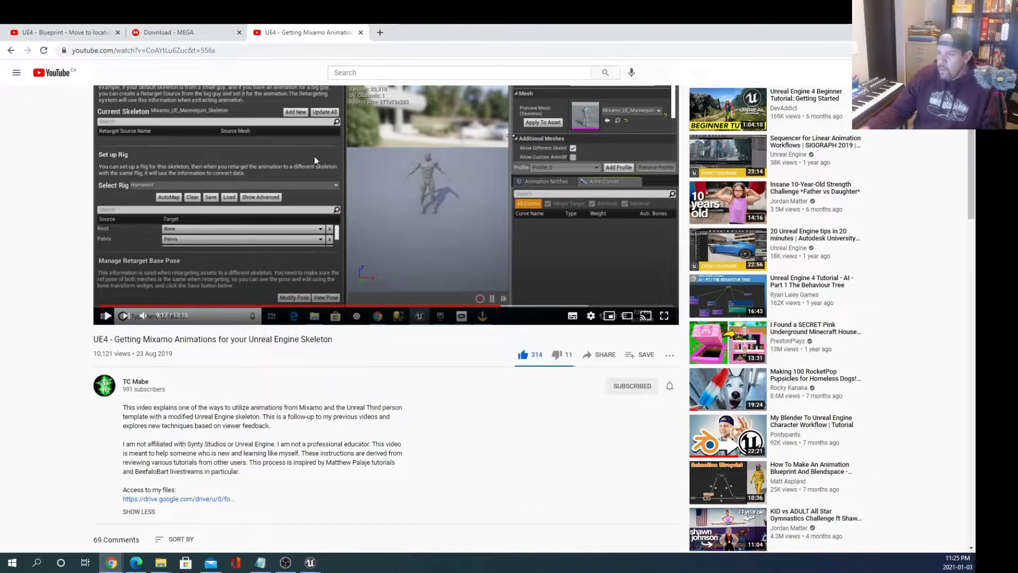
{"action": "scroll", "coordinate": [276, 427], "scroll_direction": "down", "scroll_amount": 1}
{"action": "scroll", "coordinate": [280, 403], "scroll_direction": "up", "scroll_amount": 2}
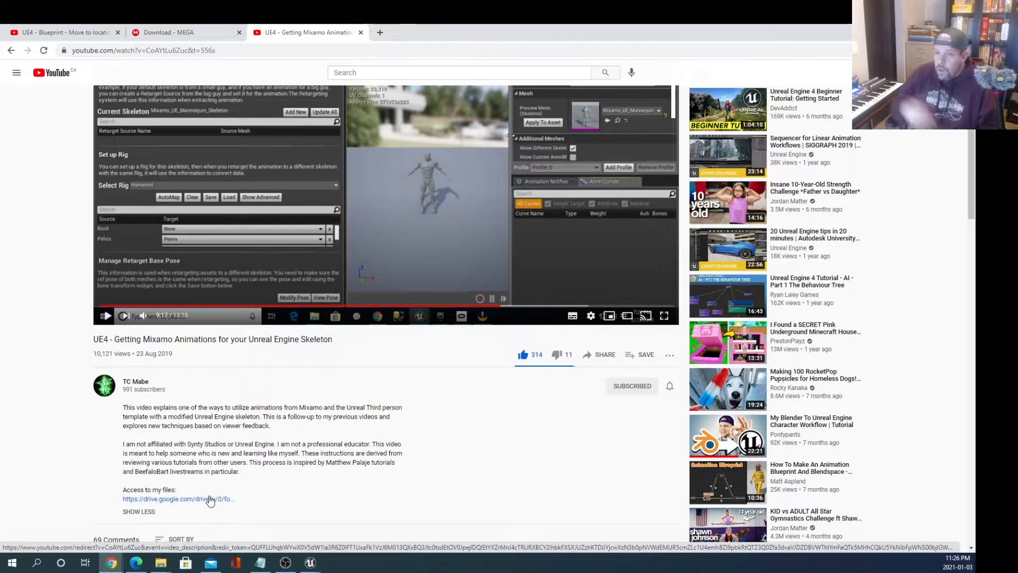
{"action": "left_click", "coordinate": [167, 500]}
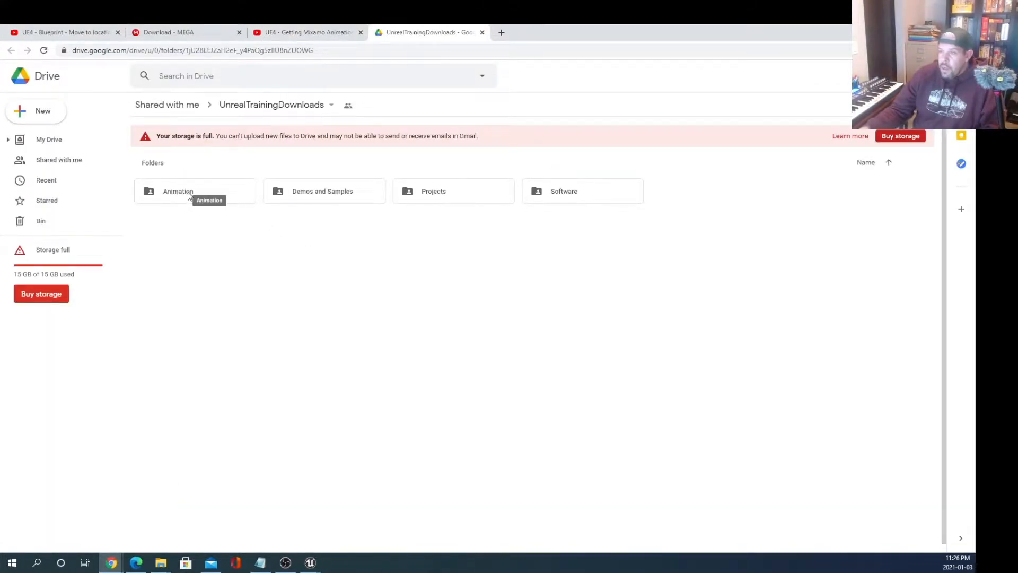
{"action": "double_click", "coordinate": [187, 195]}
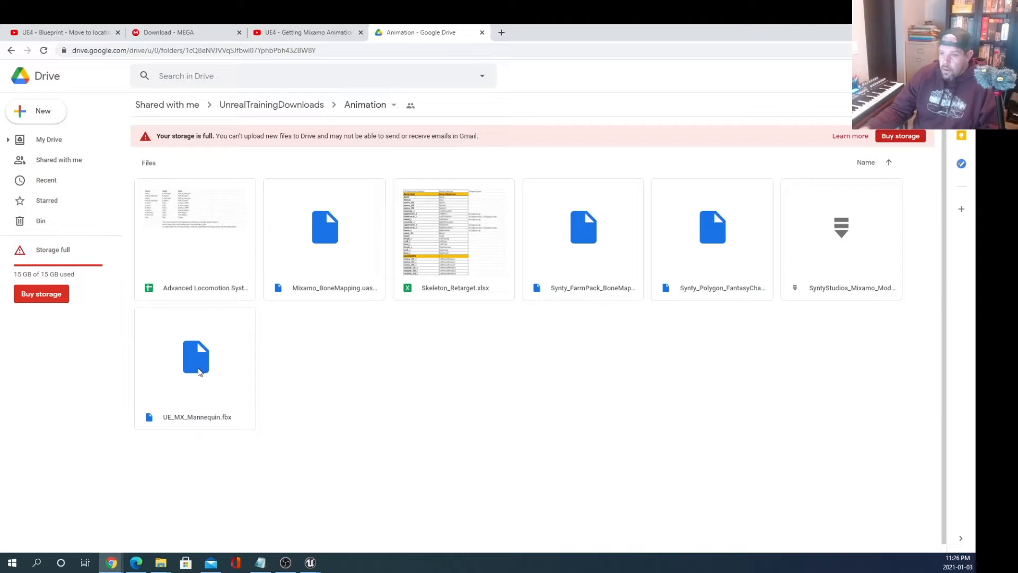
{"action": "double_click", "coordinate": [199, 370]}
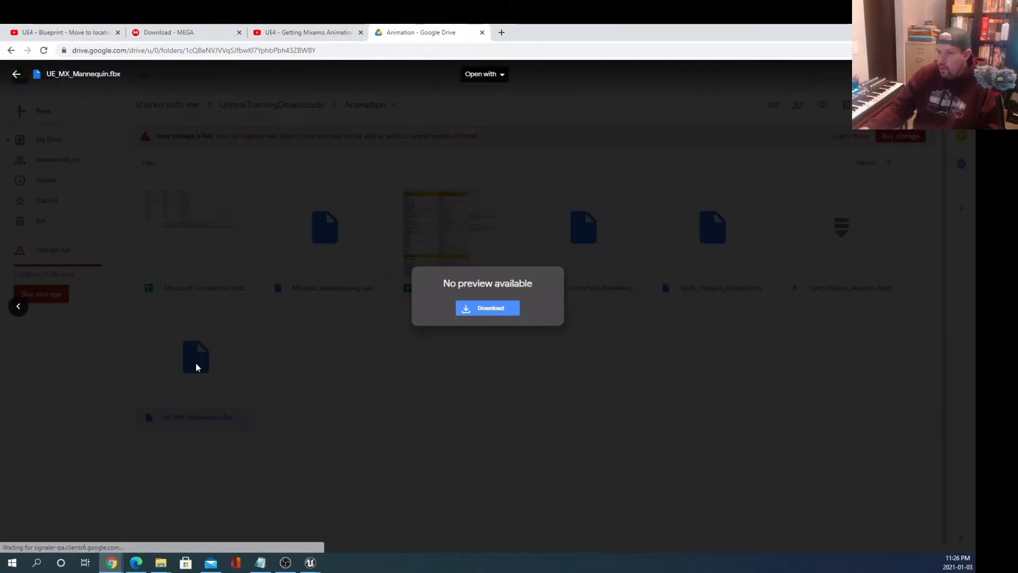
{"action": "left_click", "coordinate": [452, 425]}
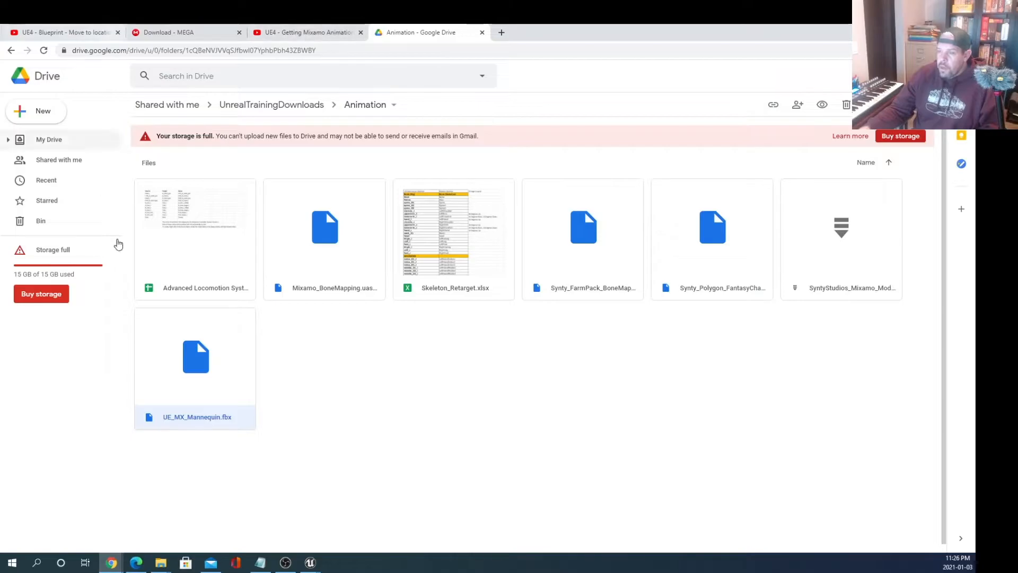
Step: Review the Mixamo animations video page against the Drive Animation folder's files and return to the Move to location video page
{"action": "left_click", "coordinate": [351, 29]}
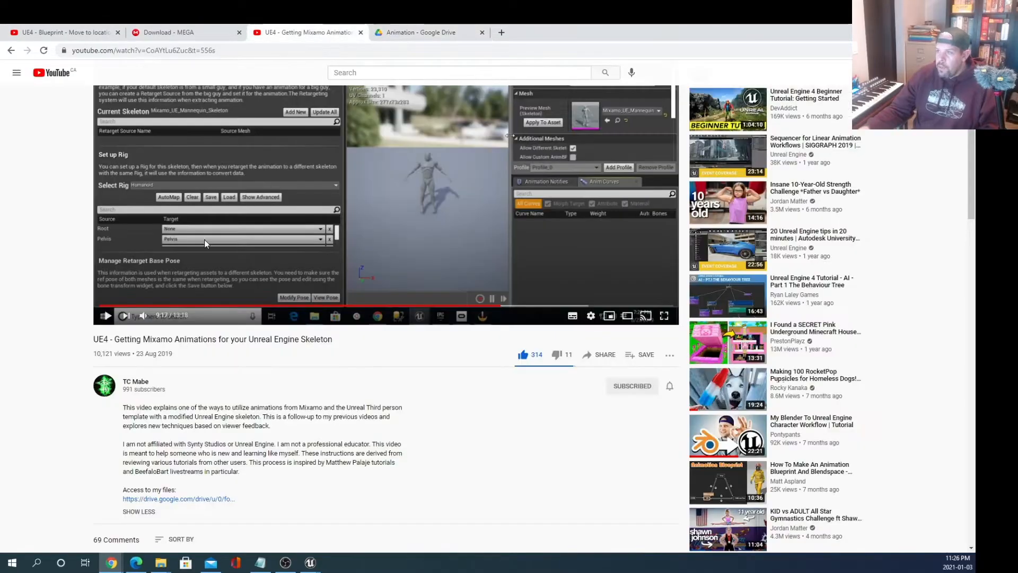
{"action": "left_click", "coordinate": [424, 33]}
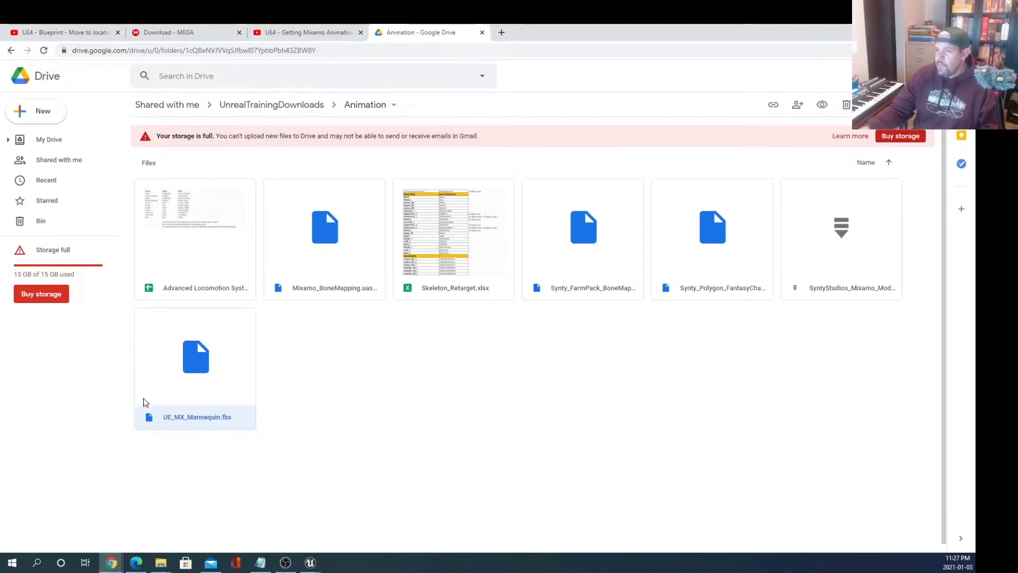
{"action": "left_click", "coordinate": [286, 32]}
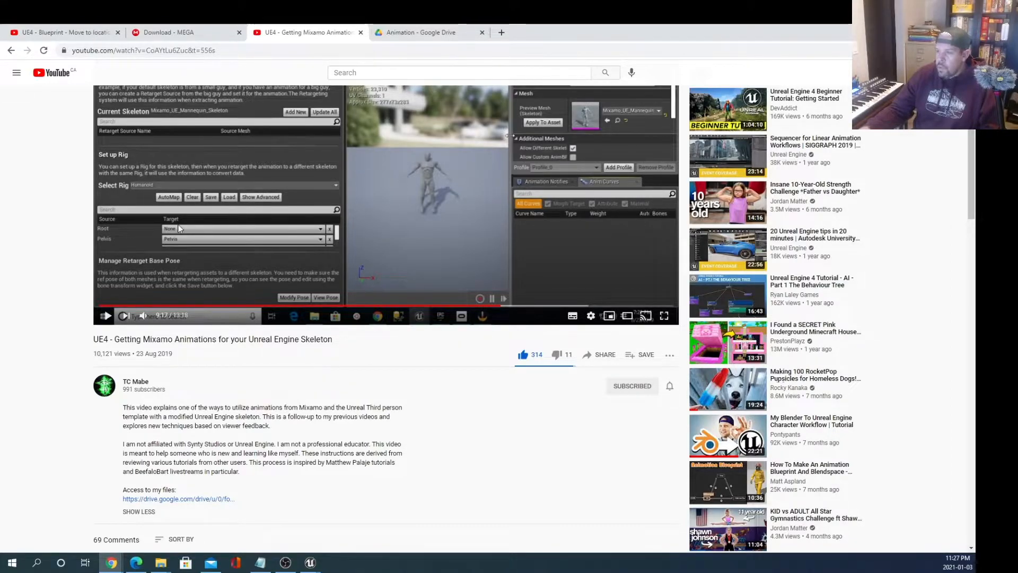
{"action": "left_click", "coordinate": [417, 29]}
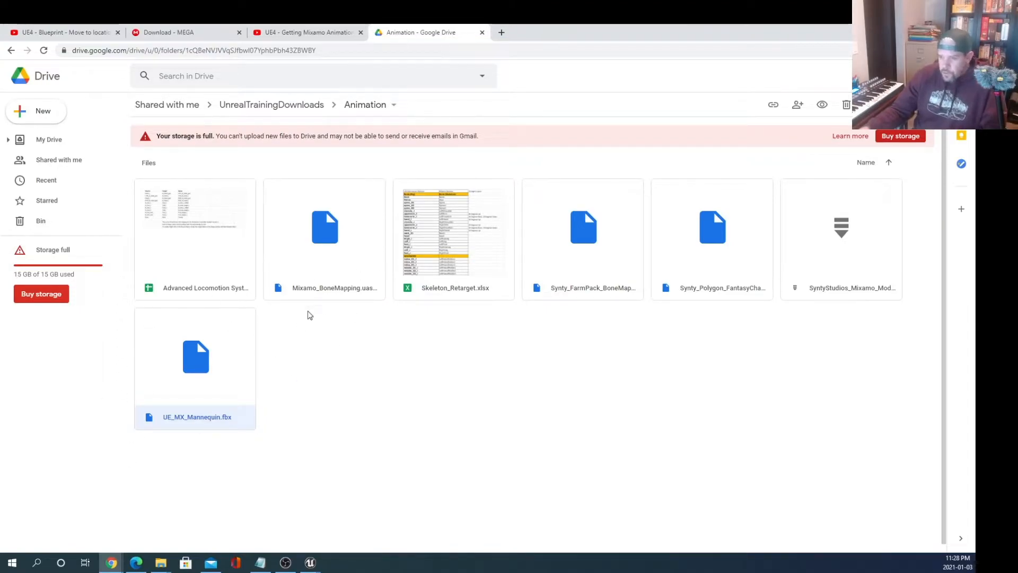
{"action": "left_click", "coordinate": [331, 27]}
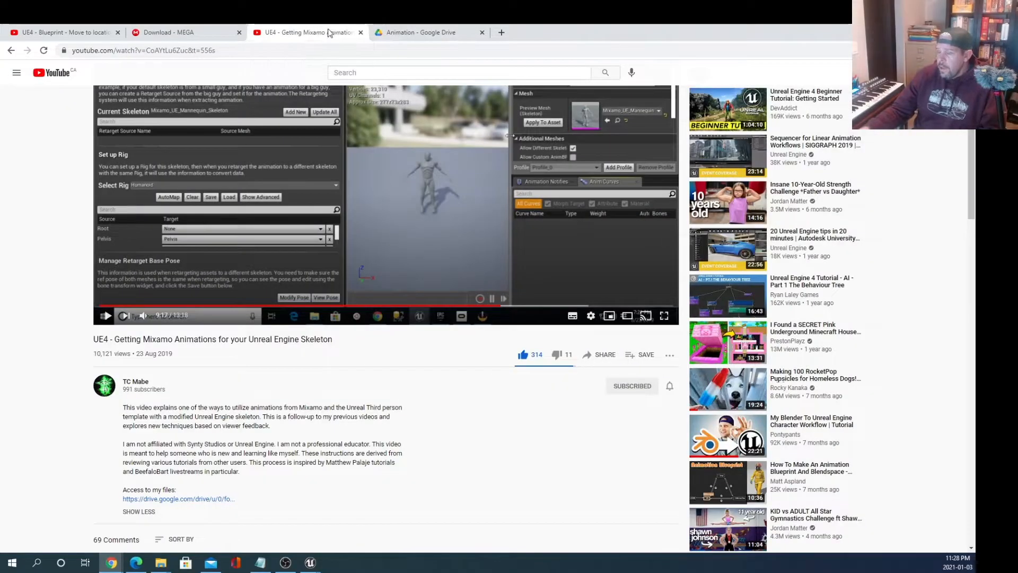
{"action": "left_click", "coordinate": [159, 32]}
{"action": "left_click", "coordinate": [98, 28]}
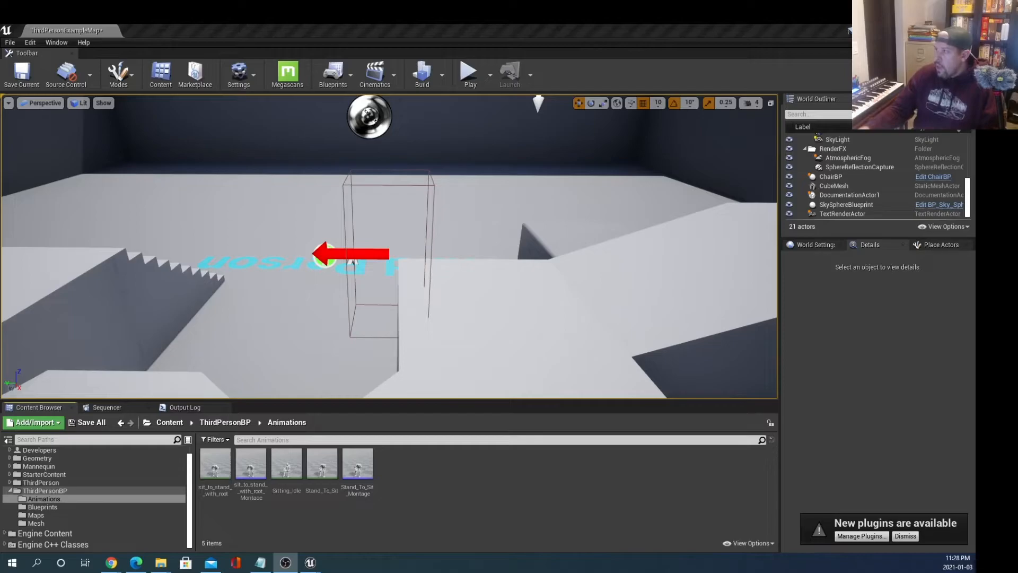
Step: Start a new Games project in the Unreal Project Browser using the Third Person template
{"action": "key", "text": "super+d"}
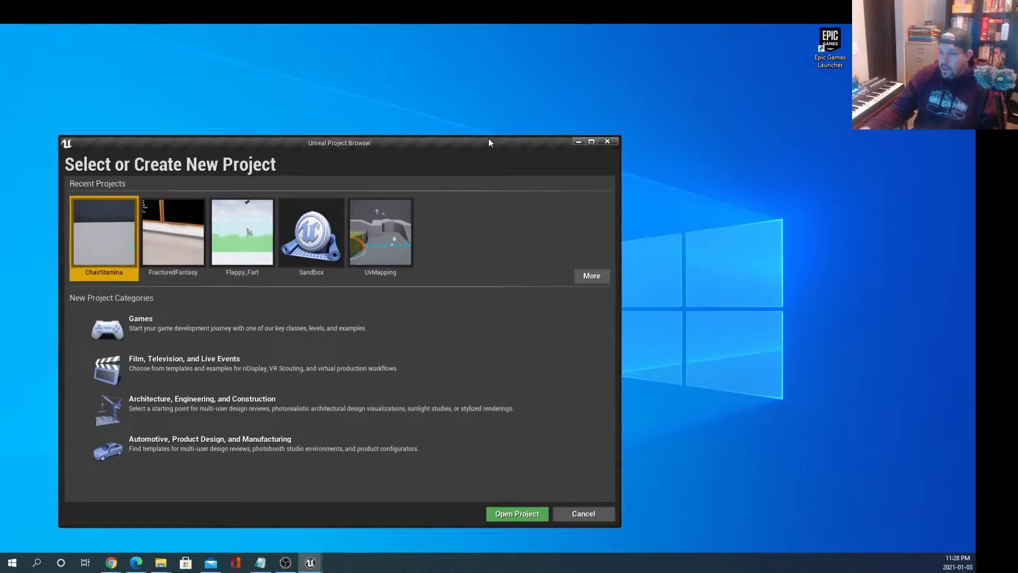
{"action": "left_click_drag", "start_coordinate": [489, 138], "coordinate": [523, 110]}
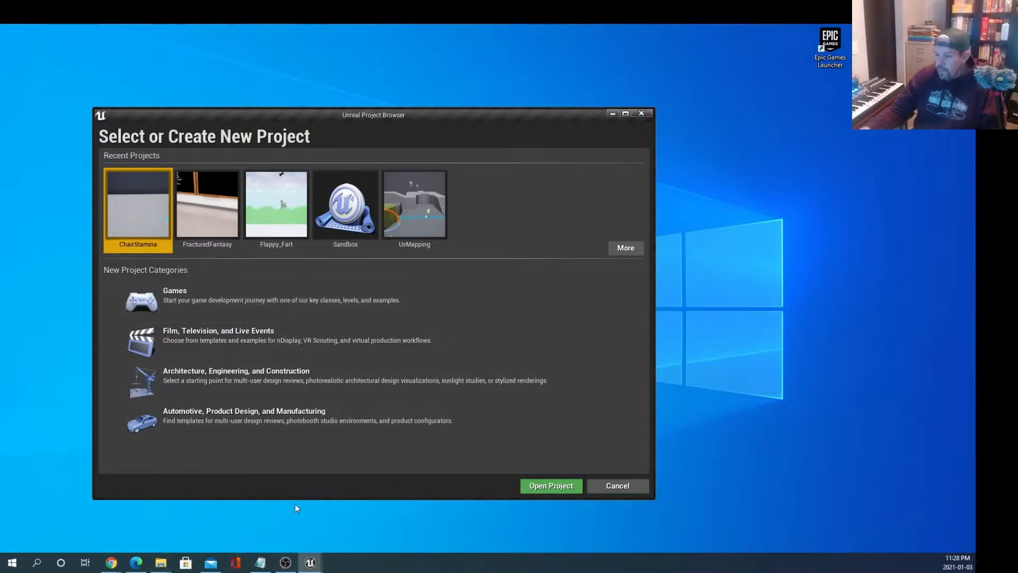
{"action": "left_click", "coordinate": [185, 299]}
{"action": "left_click", "coordinate": [487, 487]}
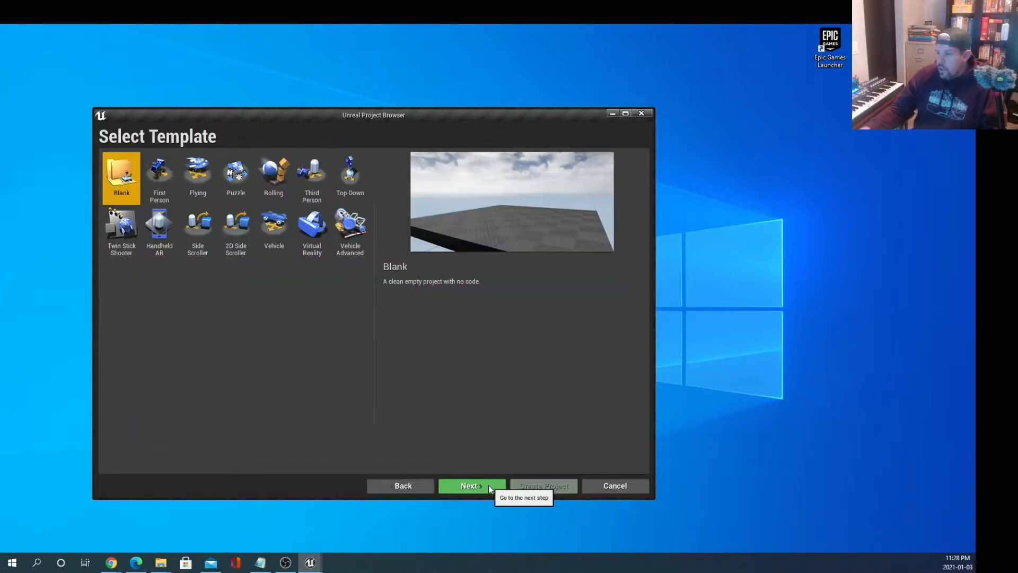
{"action": "left_click", "coordinate": [314, 180]}
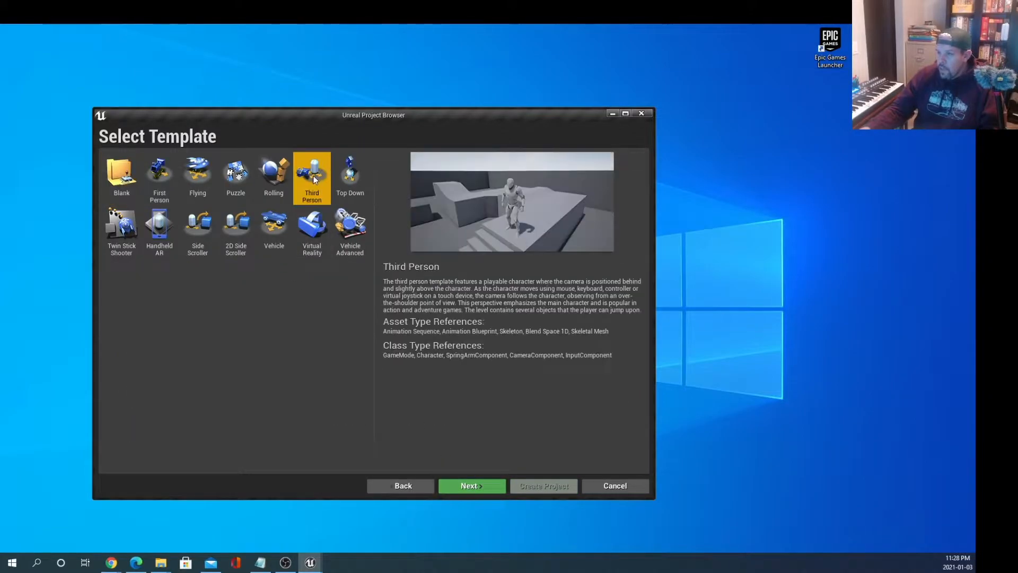
{"action": "left_click", "coordinate": [469, 485]}
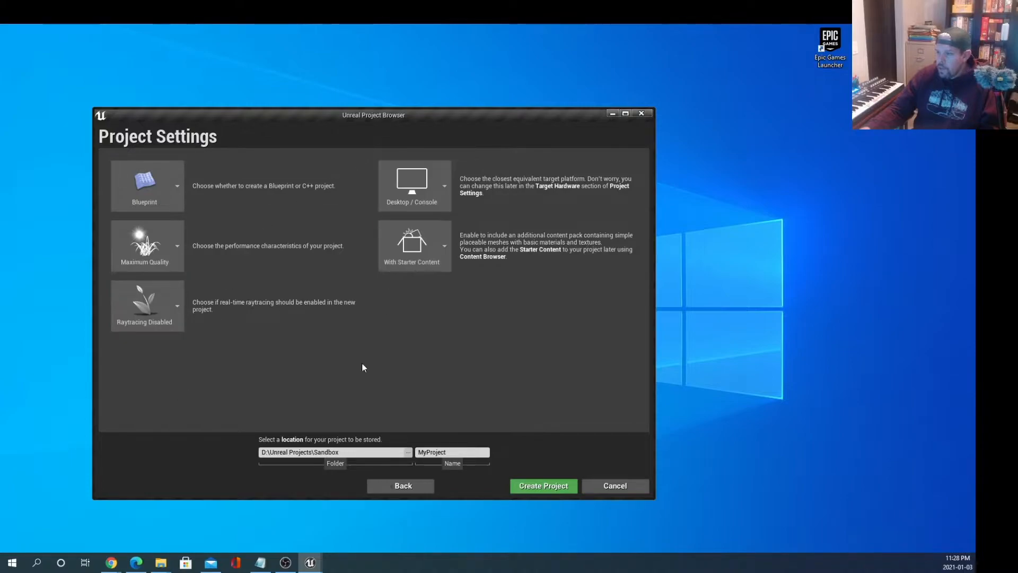
Step: Create the Blueprint project with starter content, folder D:\Unreal Projects\SitStandDemo and name SitStandDemo
{"action": "left_click", "coordinate": [424, 271]}
{"action": "left_click", "coordinate": [347, 452]}
{"action": "key", "text": "BackSpace"}
{"action": "key", "text": "BackSpace"}
{"action": "key", "text": "BackSpace"}
{"action": "key", "text": "BackSpace"}
{"action": "key", "text": "BackSpace"}
{"action": "key", "text": "BackSpace"}
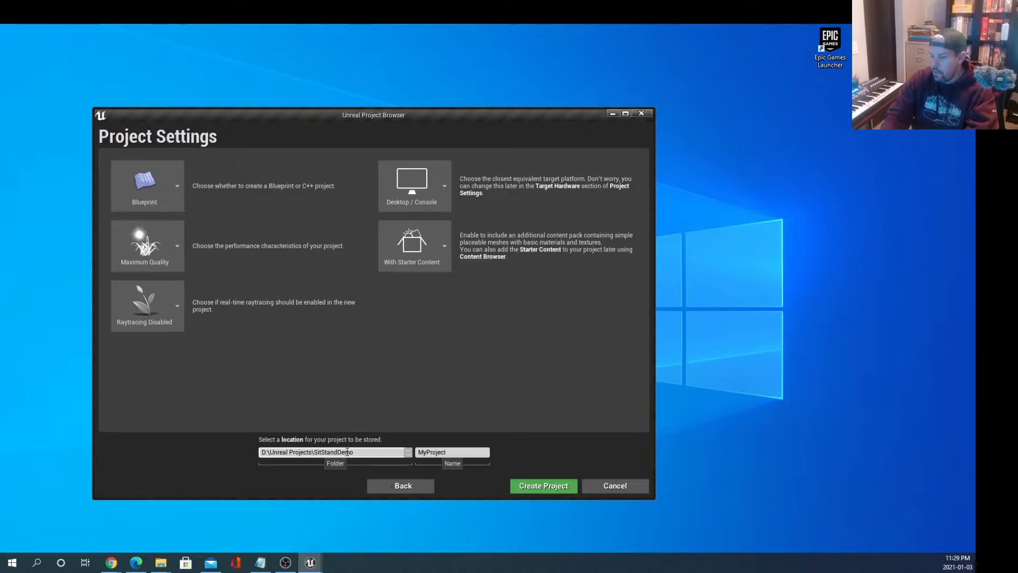
{"action": "key", "text": "Tab"}
{"action": "type", "text": "S"}
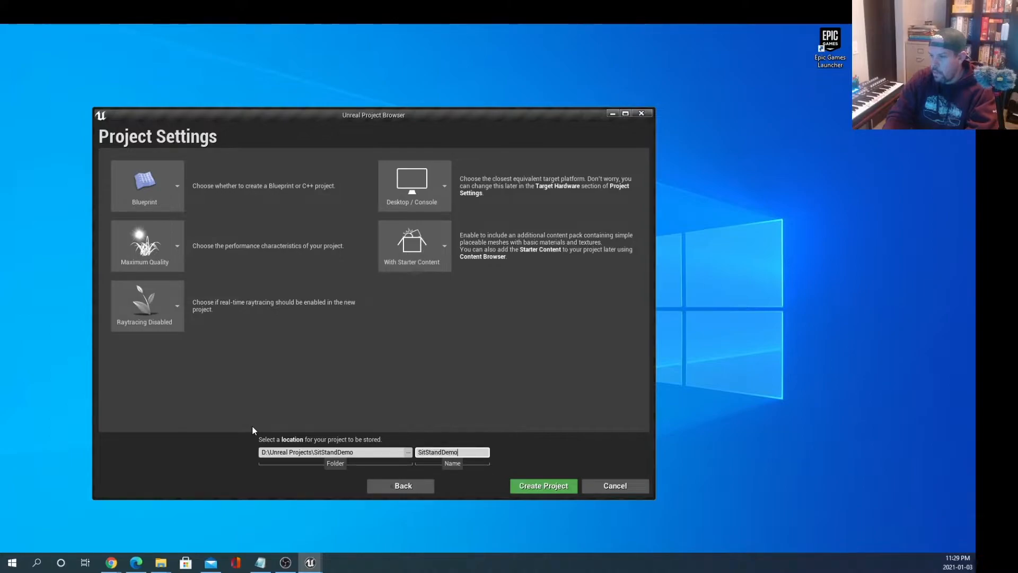
{"action": "left_click", "coordinate": [534, 486]}
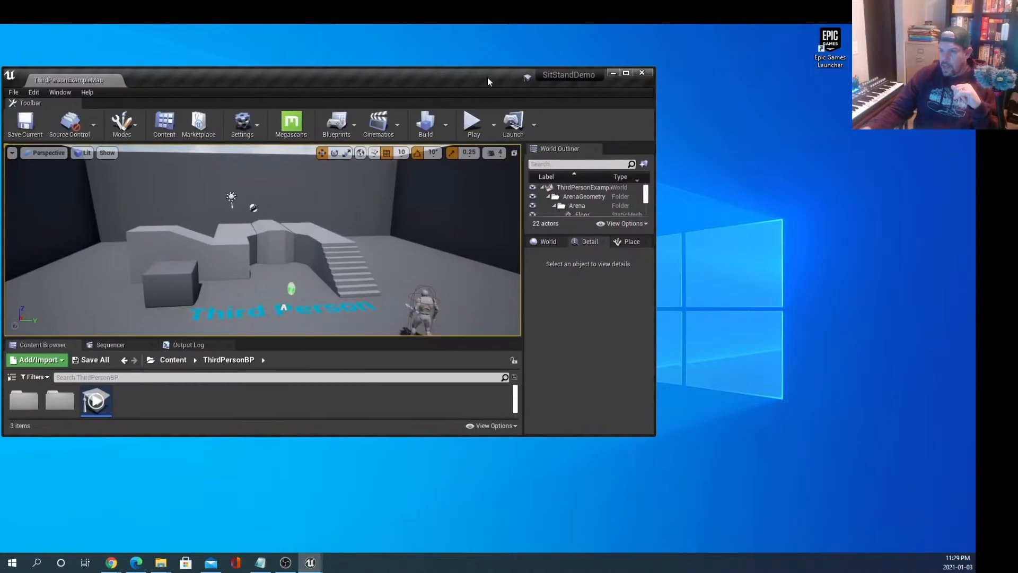
Step: Maximize the SitStandDemo editor window and switch to the ChairStamina editor to review its sitting animations
{"action": "double_click", "coordinate": [488, 77]}
{"action": "left_click", "coordinate": [311, 568]}
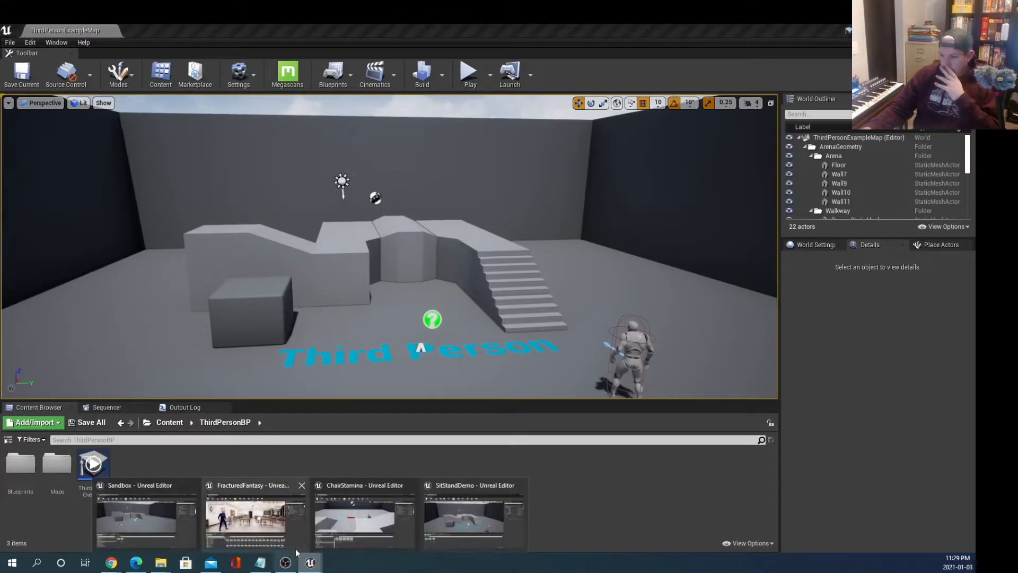
{"action": "left_click", "coordinate": [365, 517]}
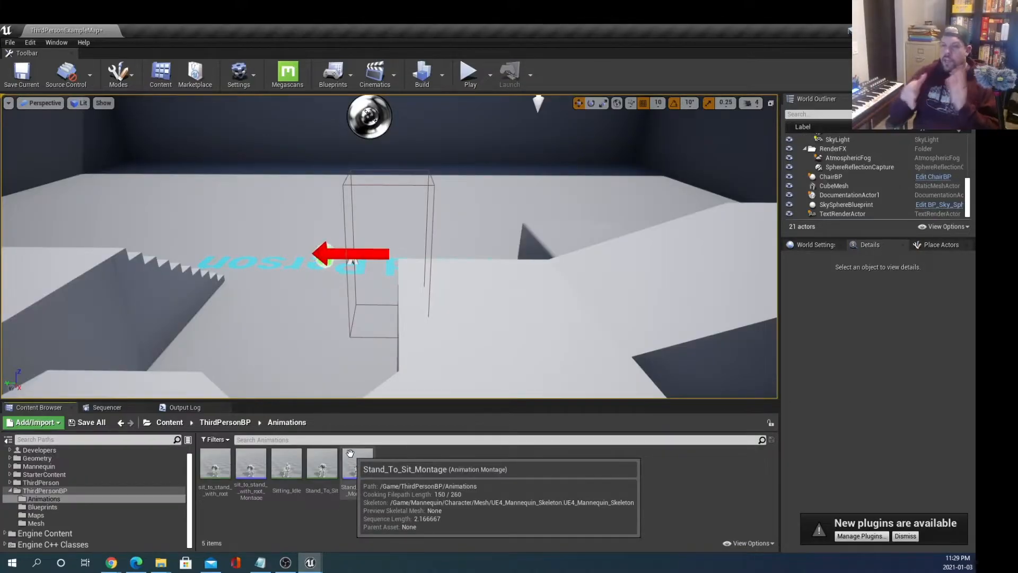
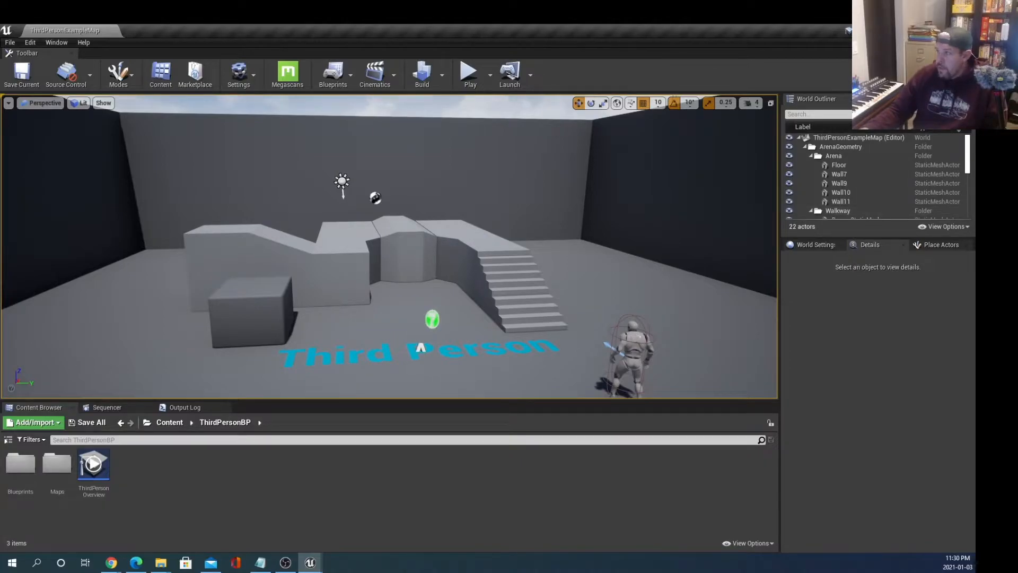
Step: Minimize SitStandDemo, switch to the Epic Games Launcher and browse the Marketplace's Free and Free For The Month products
{"action": "left_click", "coordinate": [943, 29]}
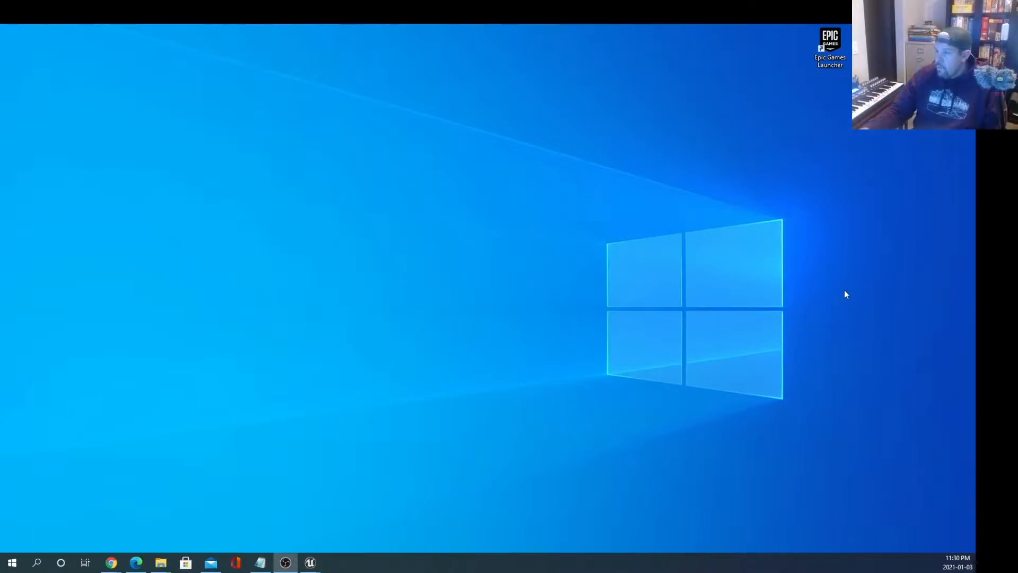
{"action": "double_click", "coordinate": [837, 37]}
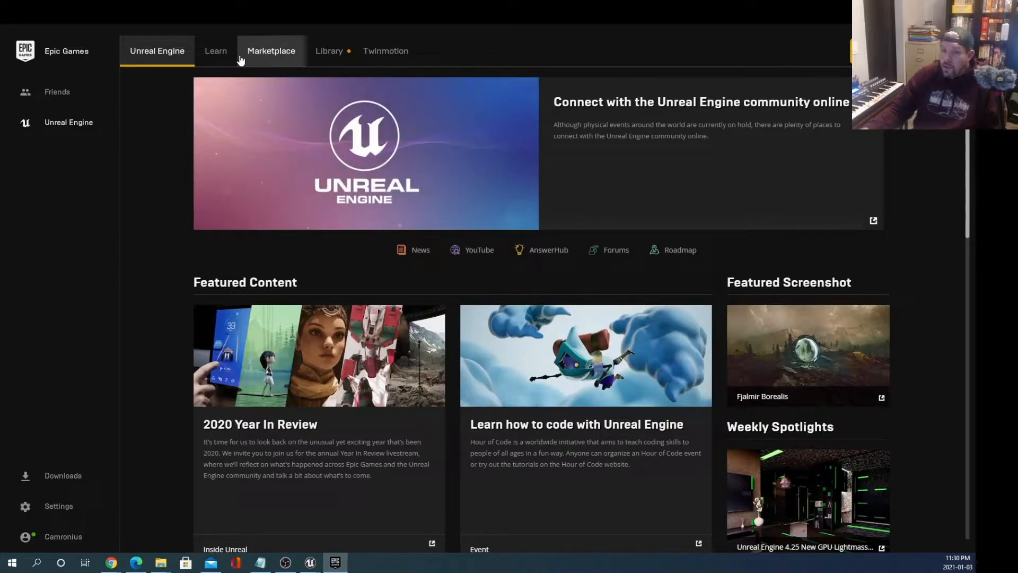
{"action": "left_click", "coordinate": [260, 59]}
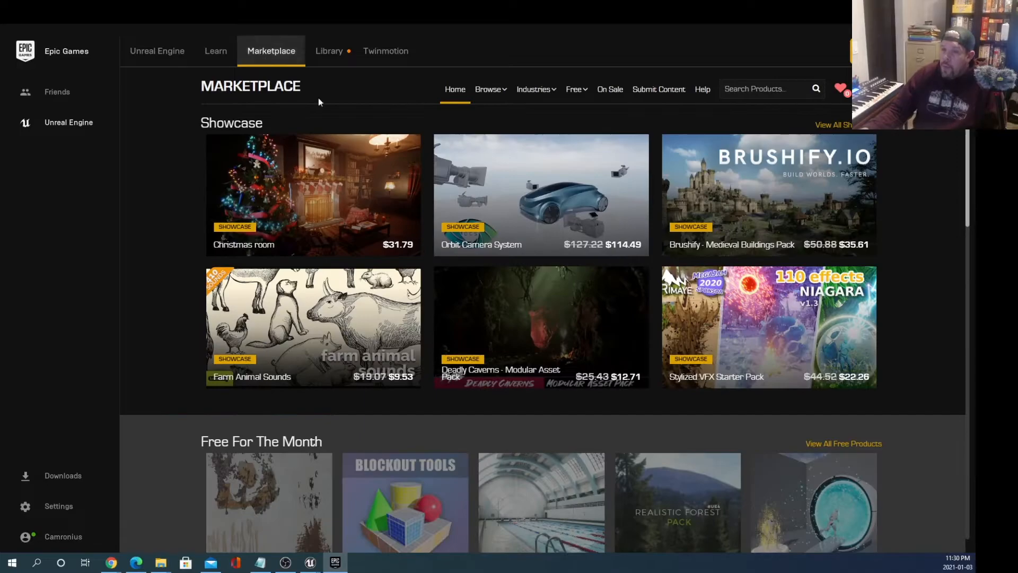
{"action": "left_click", "coordinate": [589, 98]}
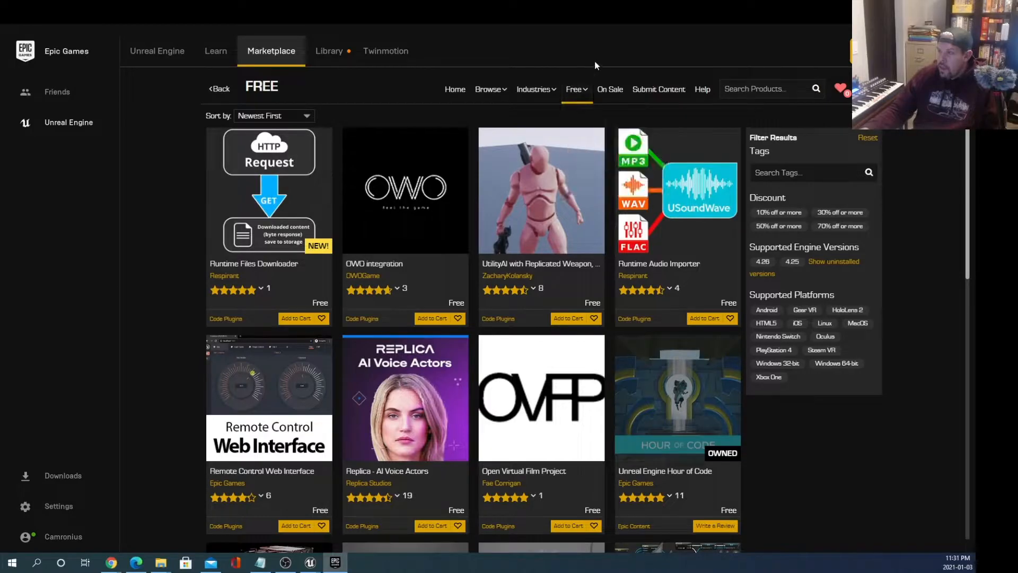
{"action": "mouse_move", "coordinate": [577, 89]}
{"action": "left_click", "coordinate": [607, 147]}
{"action": "scroll", "coordinate": [530, 238], "scroll_direction": "down", "scroll_amount": 5}
{"action": "scroll", "coordinate": [498, 201], "scroll_direction": "up", "scroll_amount": 5}
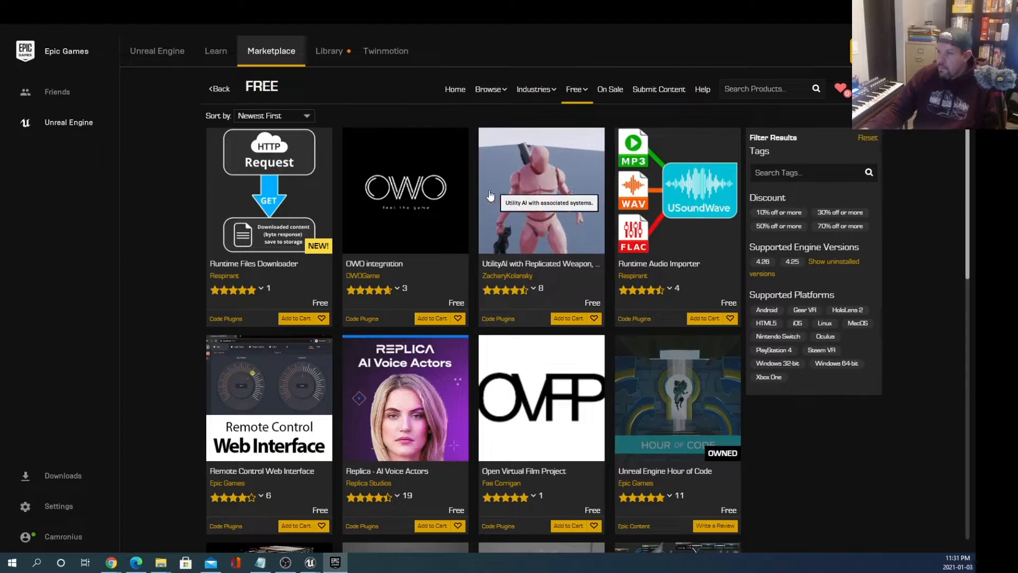
{"action": "mouse_move", "coordinate": [578, 90]}
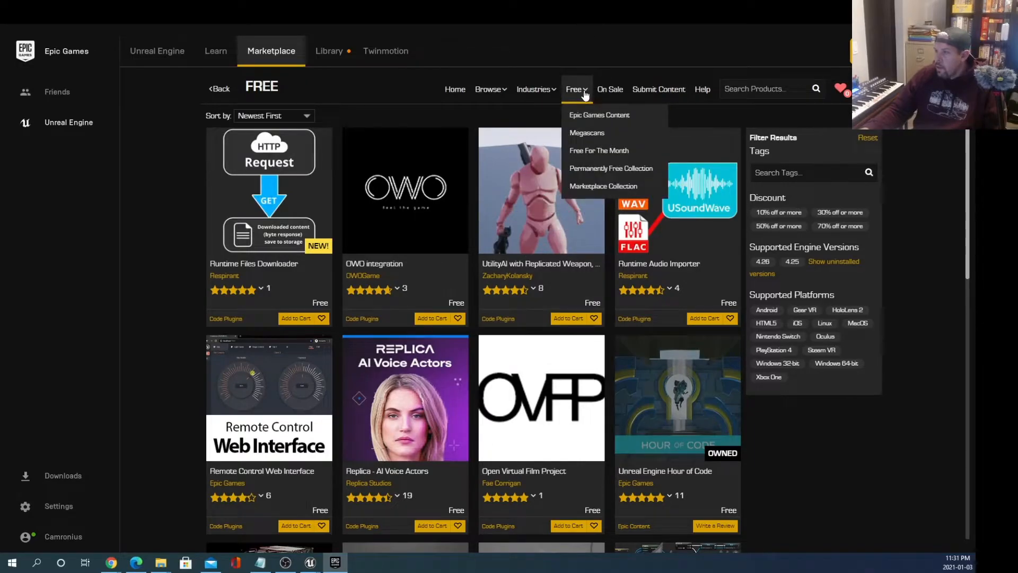
{"action": "left_click", "coordinate": [602, 153]}
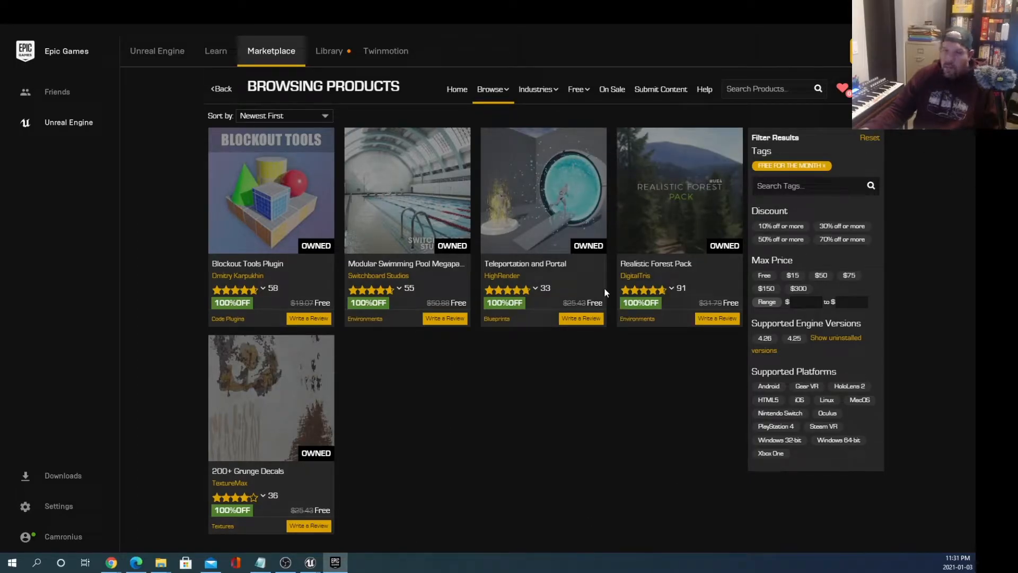
{"action": "mouse_move", "coordinate": [583, 301]}
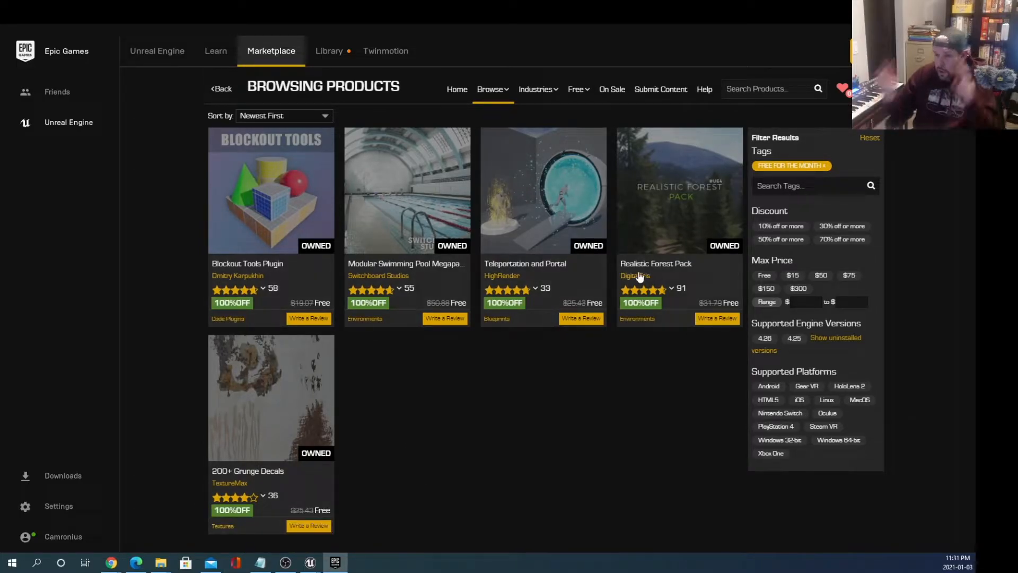
{"action": "mouse_move", "coordinate": [672, 289]}
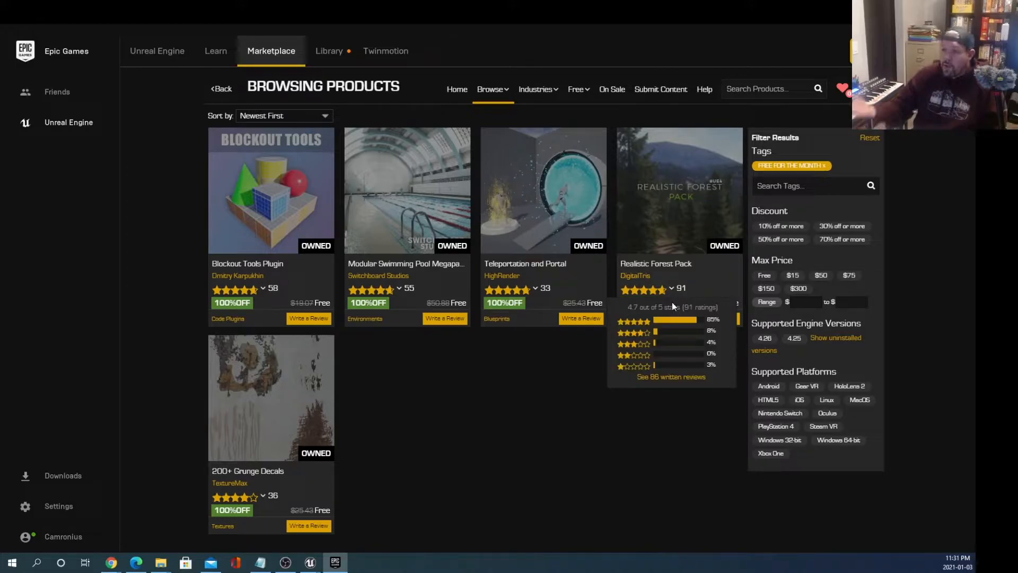
Step: Look through the Library's engine versions, projects and Vault assets
{"action": "left_click", "coordinate": [342, 53]}
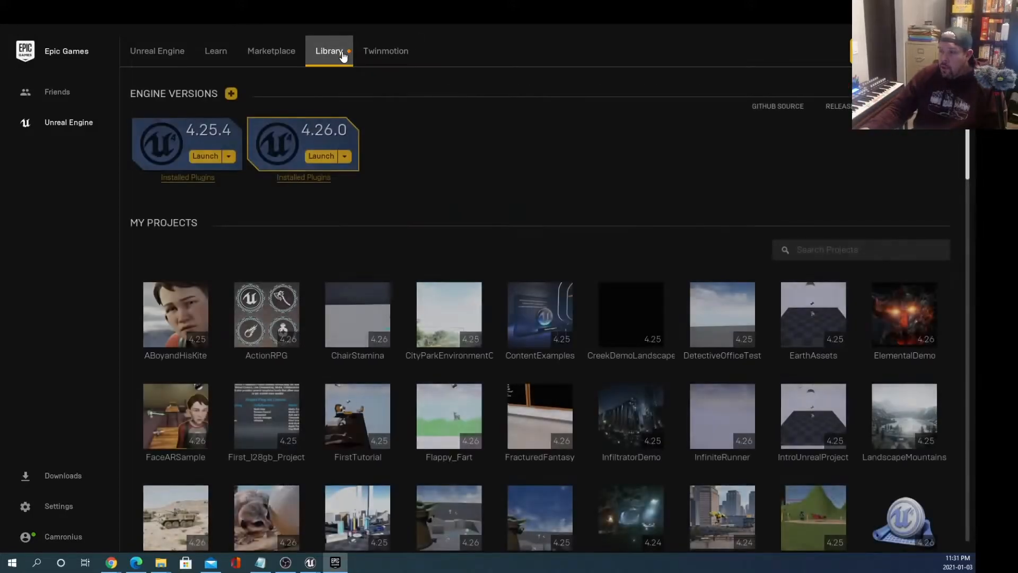
{"action": "scroll", "coordinate": [514, 418], "scroll_direction": "down", "scroll_amount": 8}
{"action": "scroll", "coordinate": [532, 429], "scroll_direction": "down", "scroll_amount": 15}
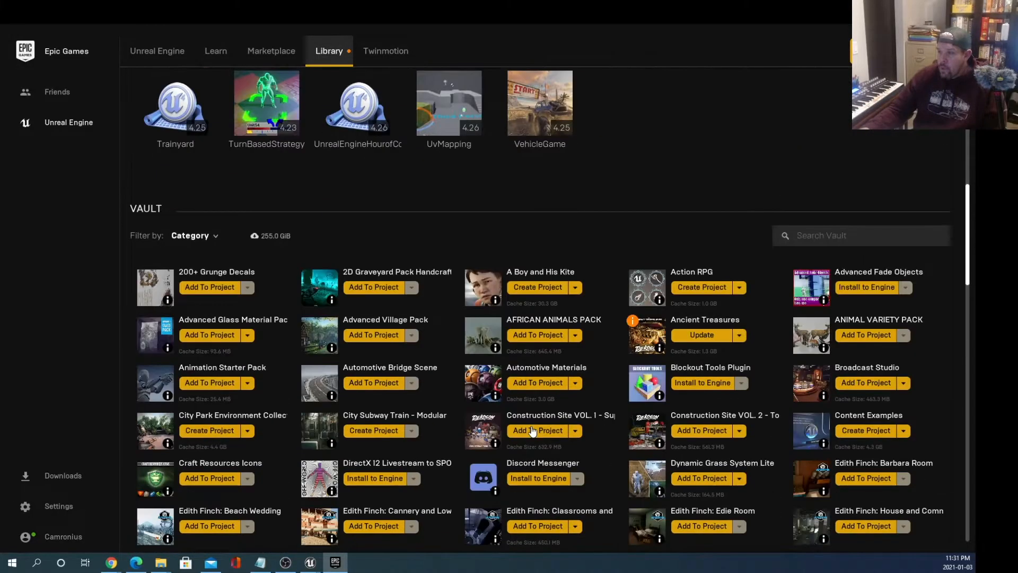
{"action": "scroll", "coordinate": [530, 423], "scroll_direction": "down", "scroll_amount": 4}
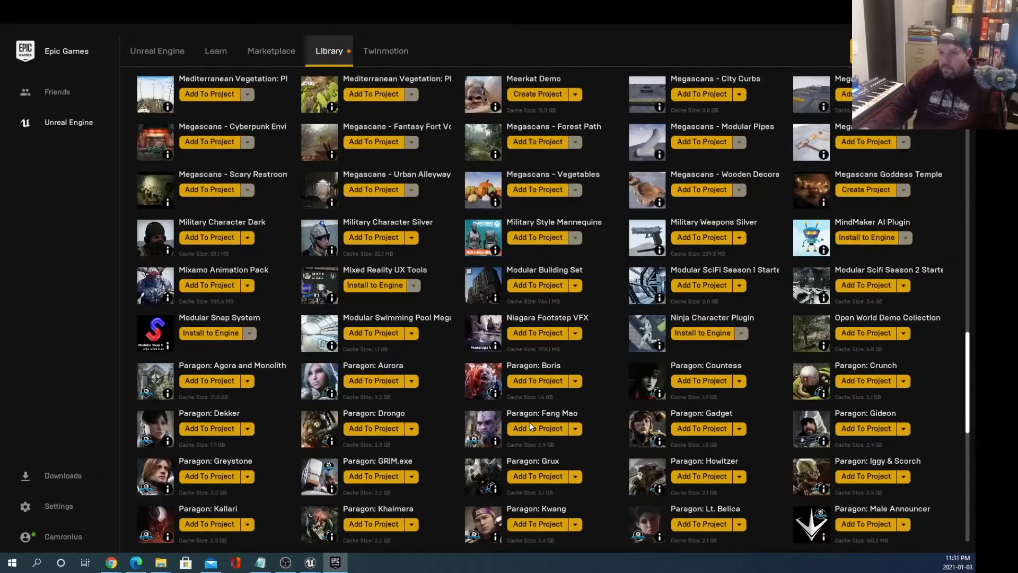
{"action": "scroll", "coordinate": [529, 422], "scroll_direction": "up", "scroll_amount": 2}
{"action": "left_click_drag", "start_coordinate": [967, 333], "coordinate": [961, 85]}
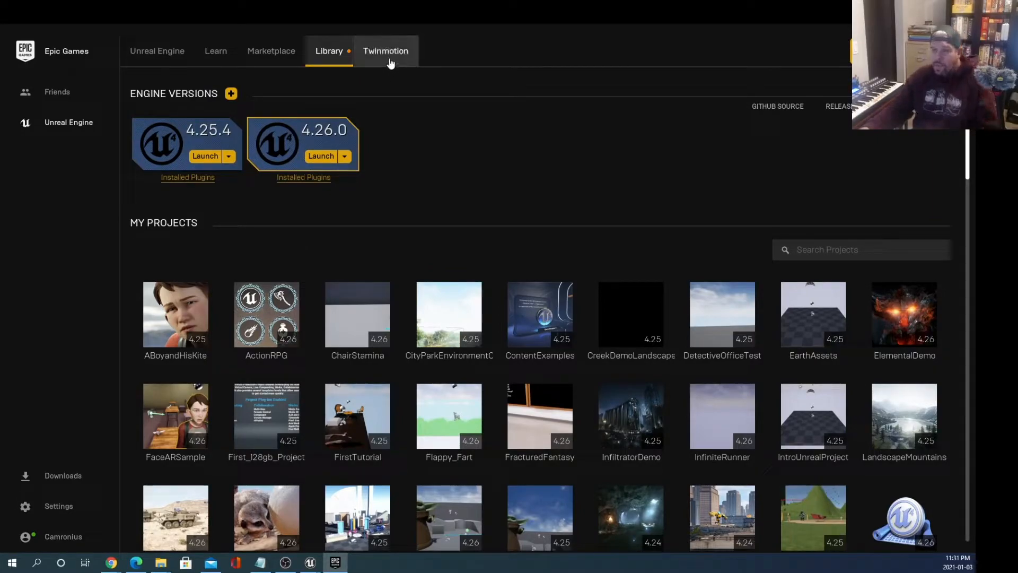
Step: Search the Marketplace for "3d people" and open the Scanned 3D People Pack's product page
{"action": "left_click", "coordinate": [289, 55]}
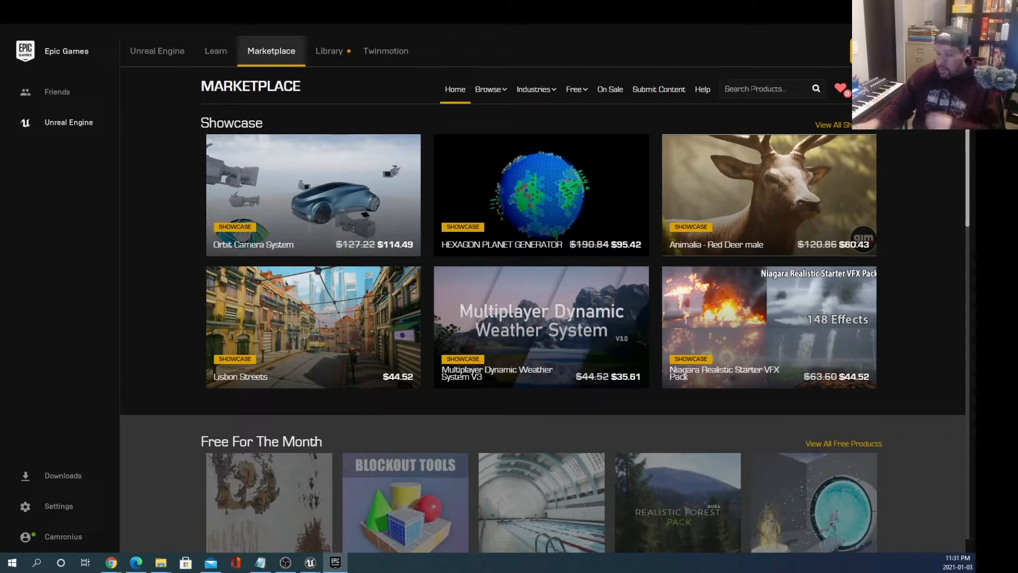
{"action": "type", "text": "3d people"}
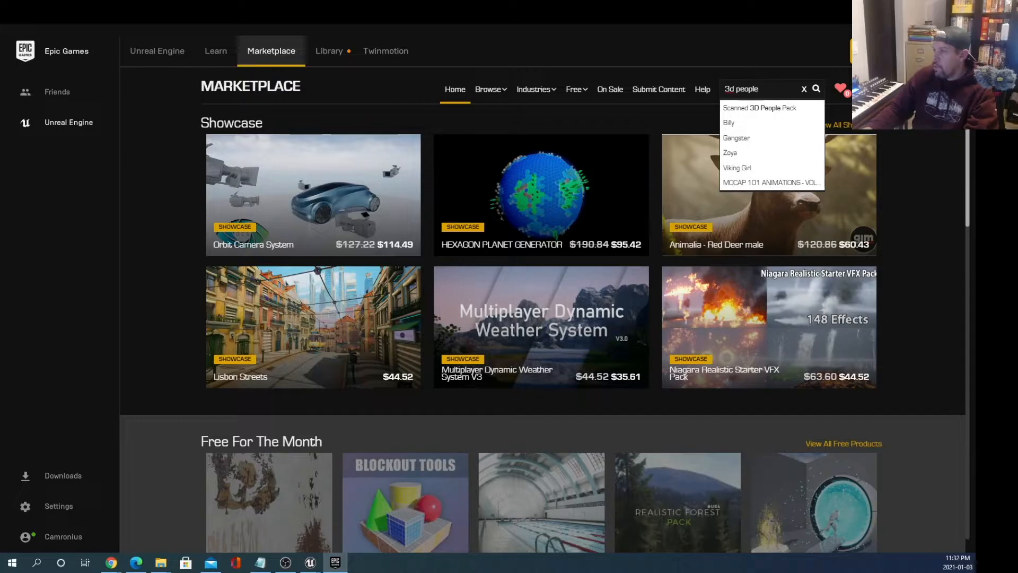
{"action": "left_click", "coordinate": [773, 107]}
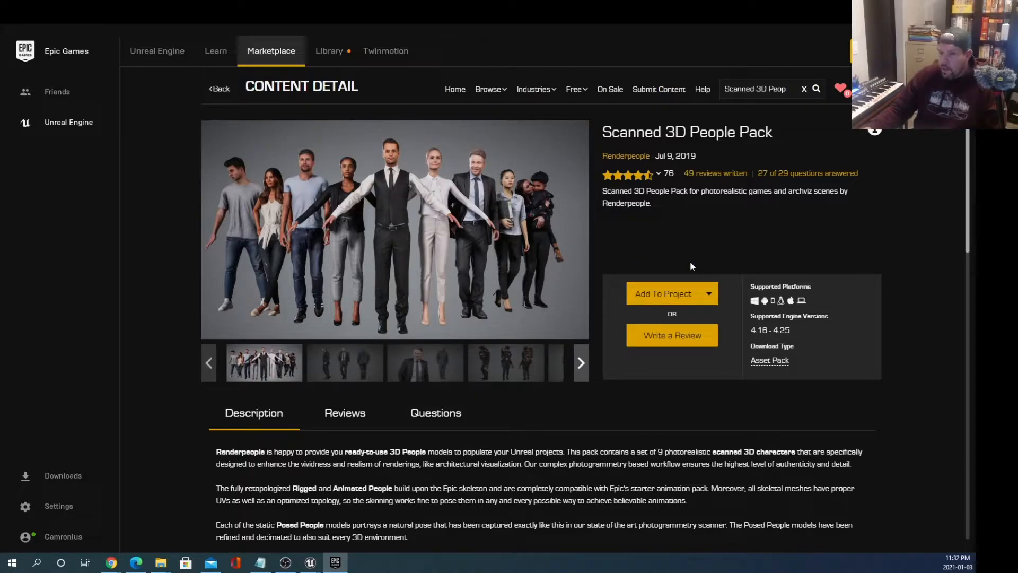
Step: Add the Scanned 3D People Pack to SitStandDemo, showing all projects and choosing asset version 4.25
{"action": "left_click", "coordinate": [692, 294]}
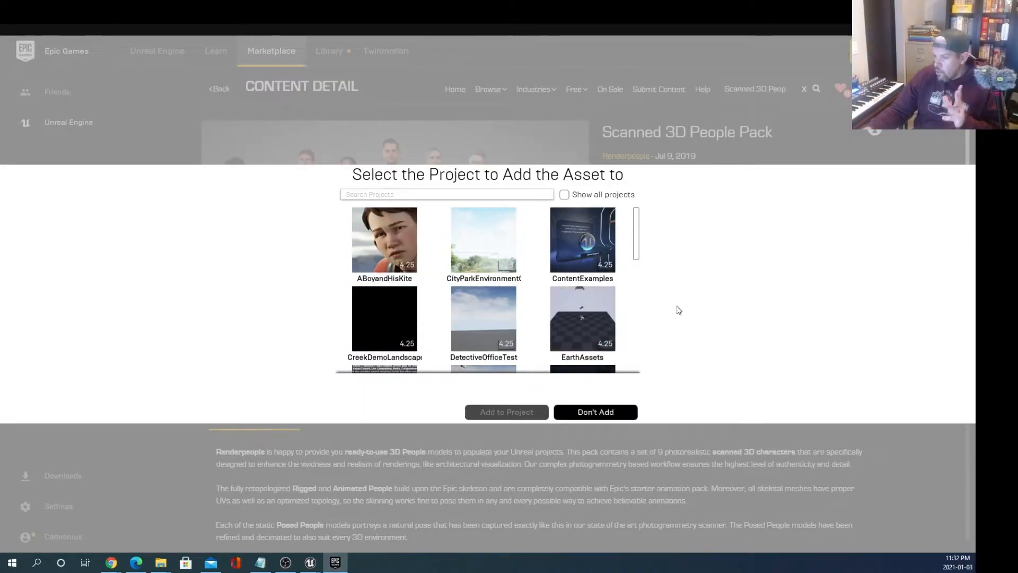
{"action": "mouse_move", "coordinate": [571, 209]}
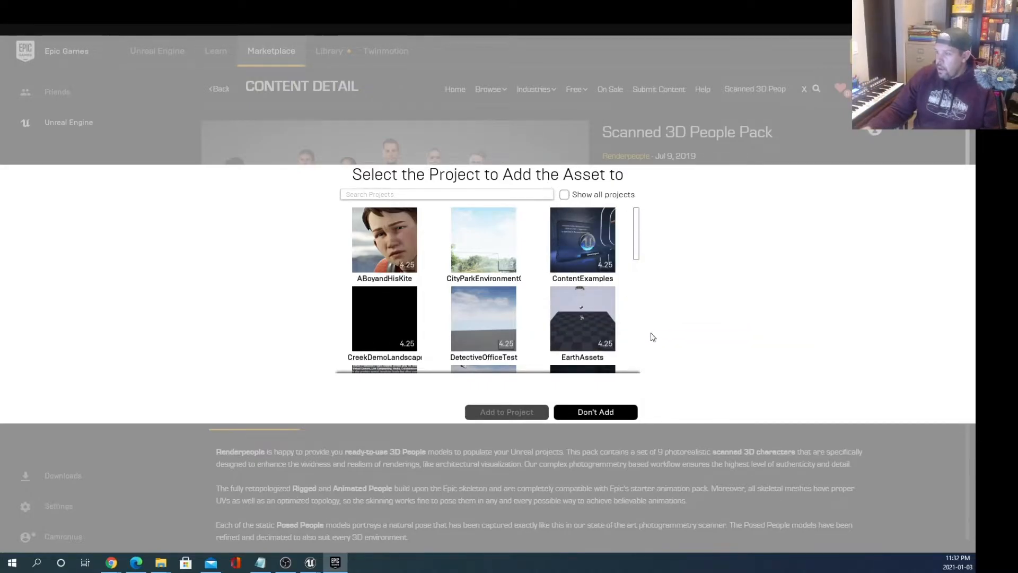
{"action": "left_click", "coordinate": [565, 196]}
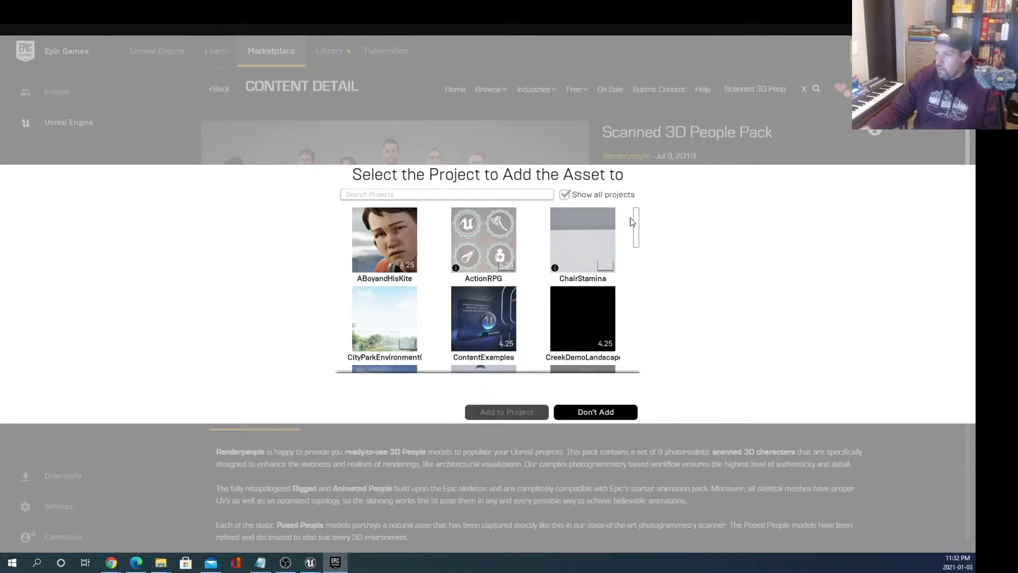
{"action": "left_click_drag", "start_coordinate": [635, 220], "coordinate": [628, 315]}
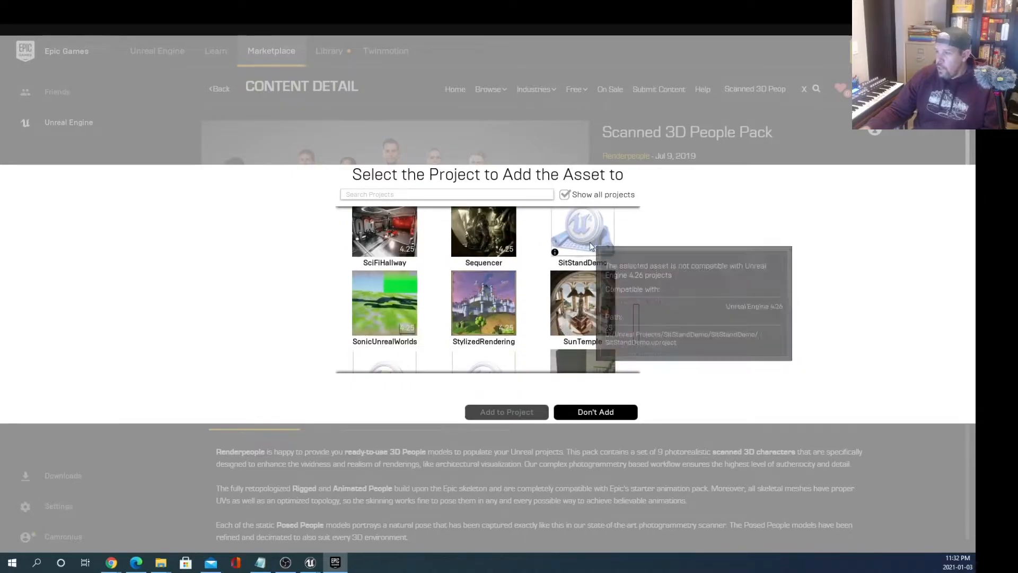
{"action": "left_click", "coordinate": [590, 262]}
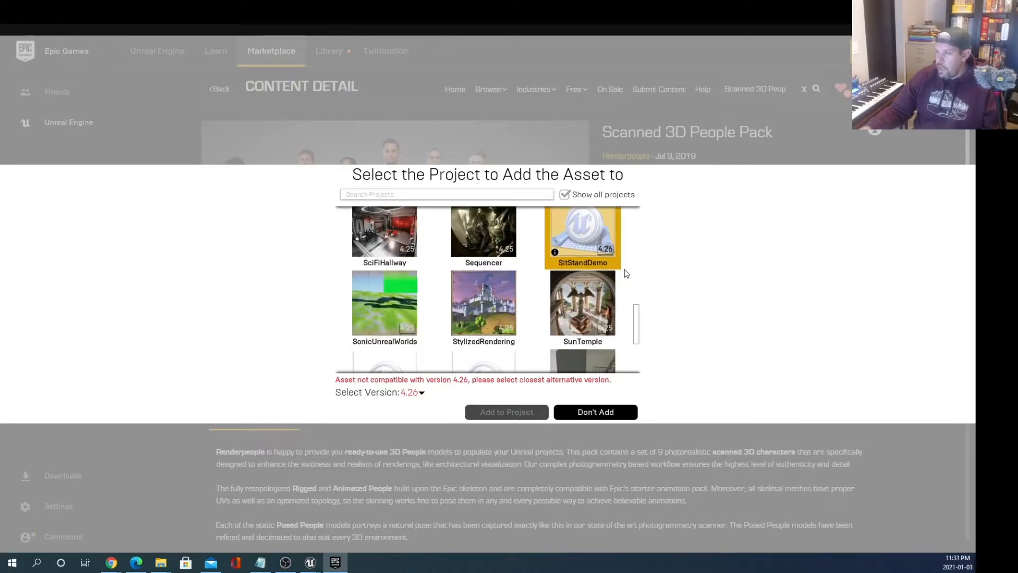
{"action": "left_click", "coordinate": [421, 393]}
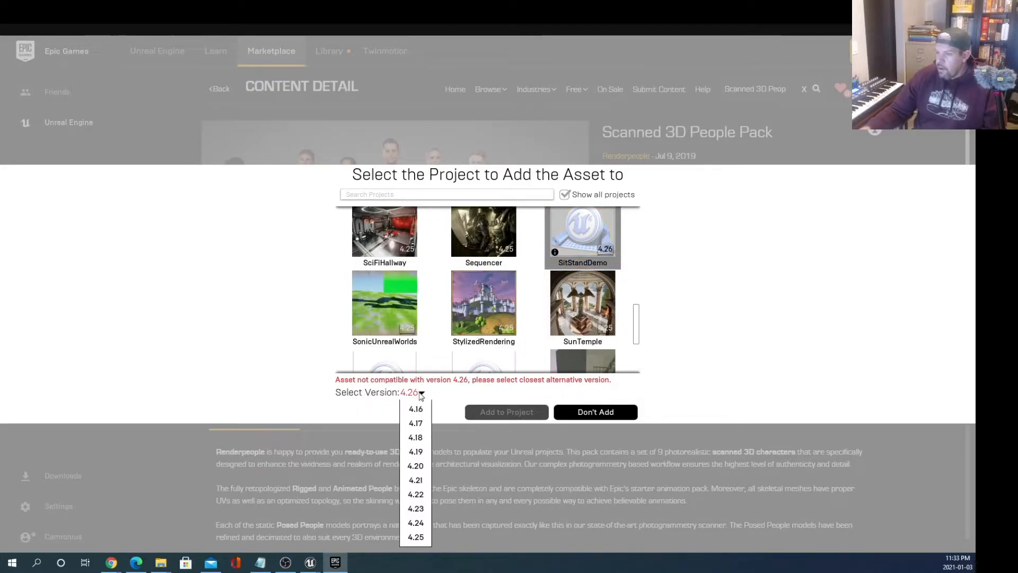
{"action": "left_click", "coordinate": [423, 540]}
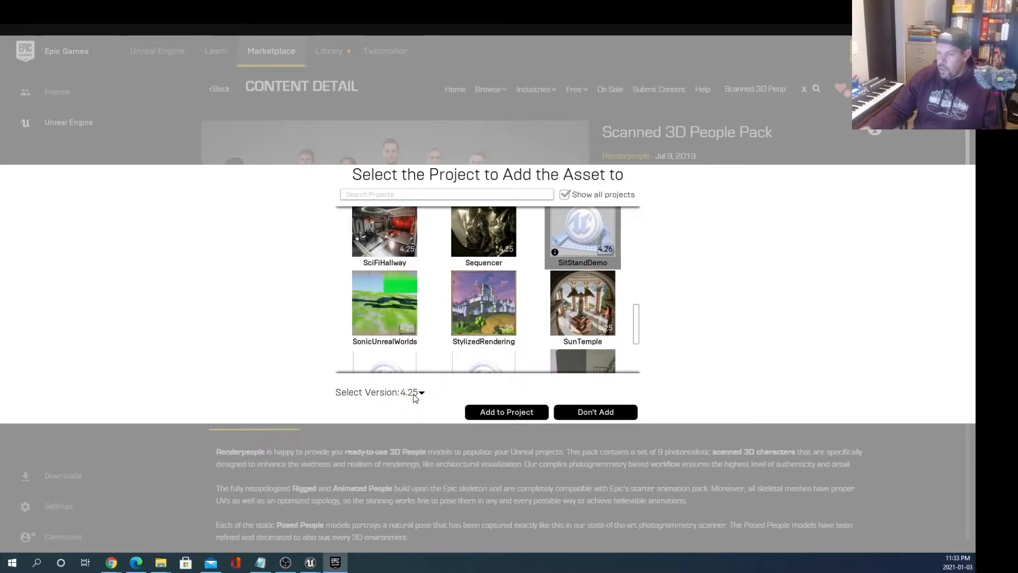
{"action": "left_click", "coordinate": [521, 411]}
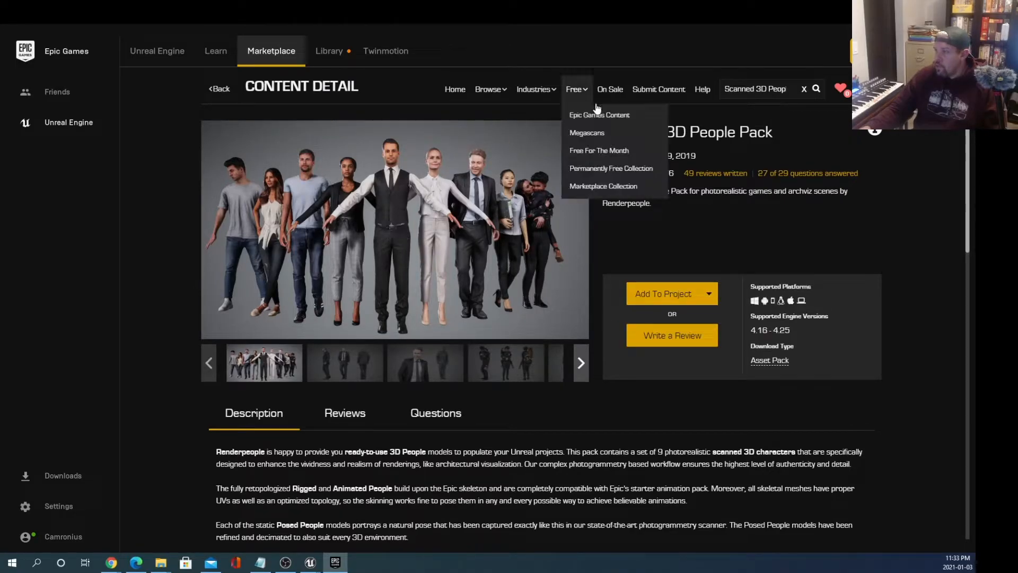
Step: Search the Marketplace for "mixamo" and open the Mixamo Animation Pack's product page
{"action": "left_click", "coordinate": [803, 90]}
{"action": "type", "text": "mixamo"}
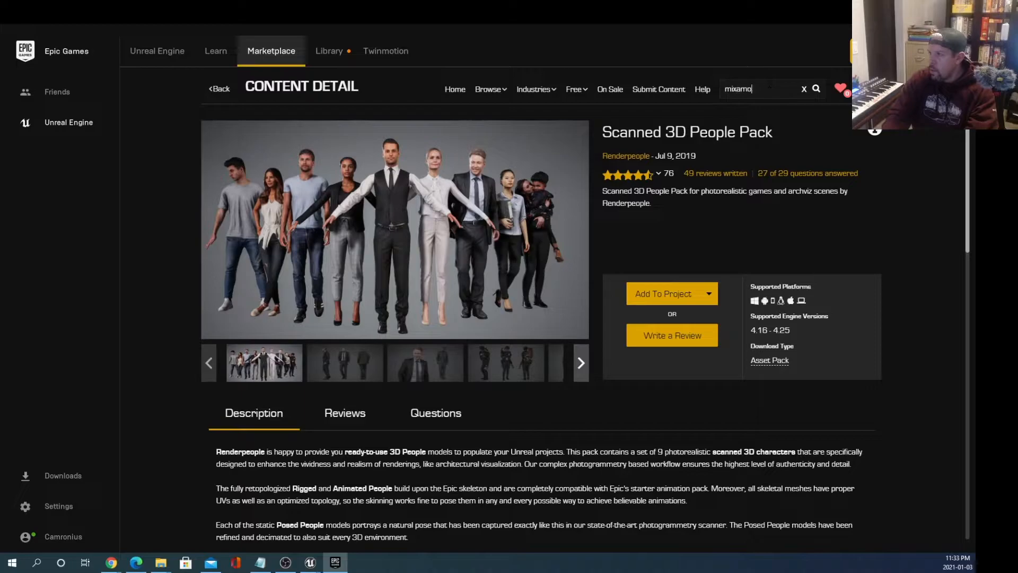
{"action": "key", "text": "Return"}
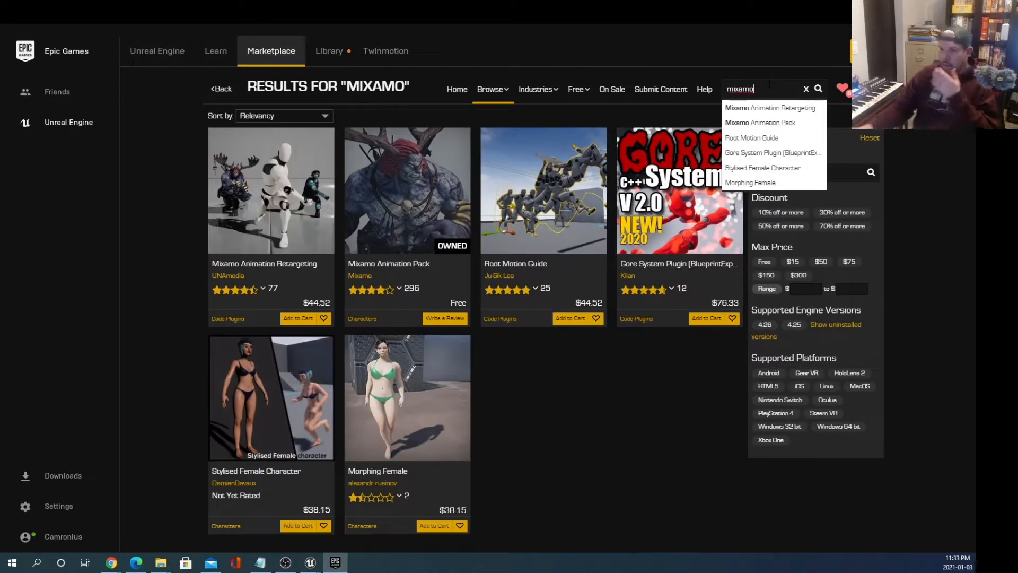
{"action": "left_click", "coordinate": [427, 220]}
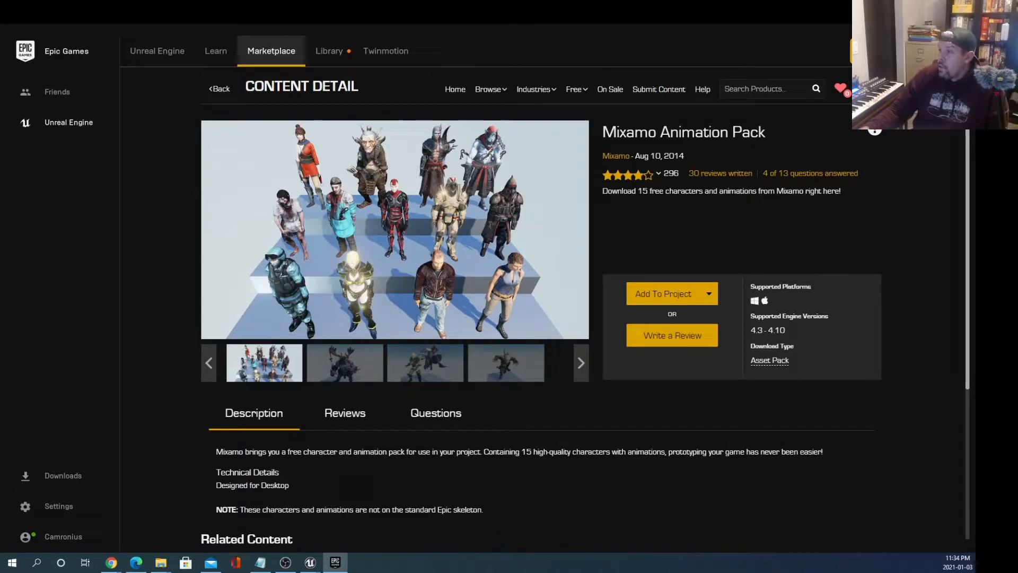
Step: Minimize the Epic Games Launcher and switch to the SitStandDemo Unreal Editor
{"action": "left_click", "coordinate": [965, 31]}
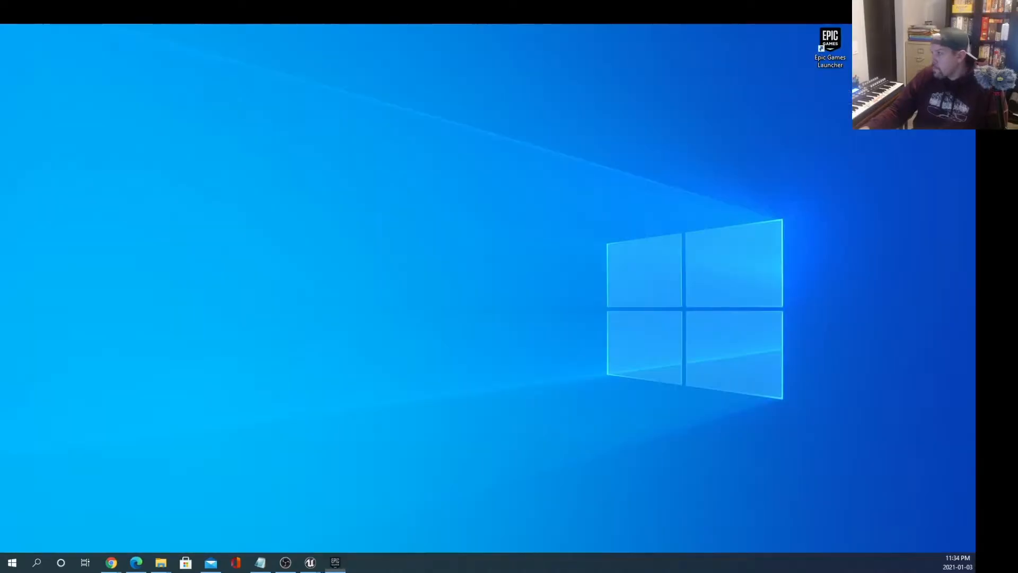
{"action": "mouse_move", "coordinate": [308, 561]}
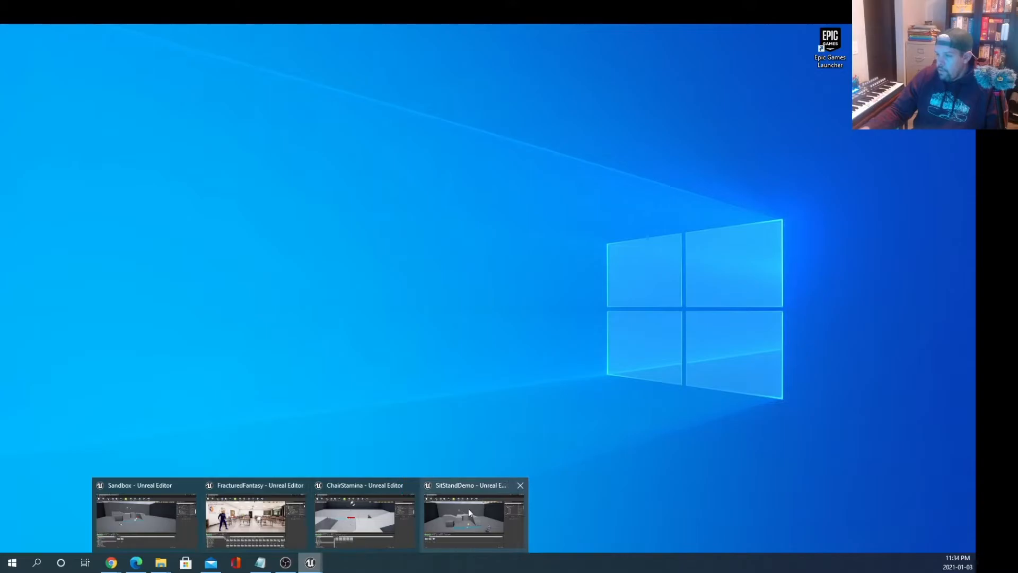
{"action": "mouse_move", "coordinate": [461, 510]}
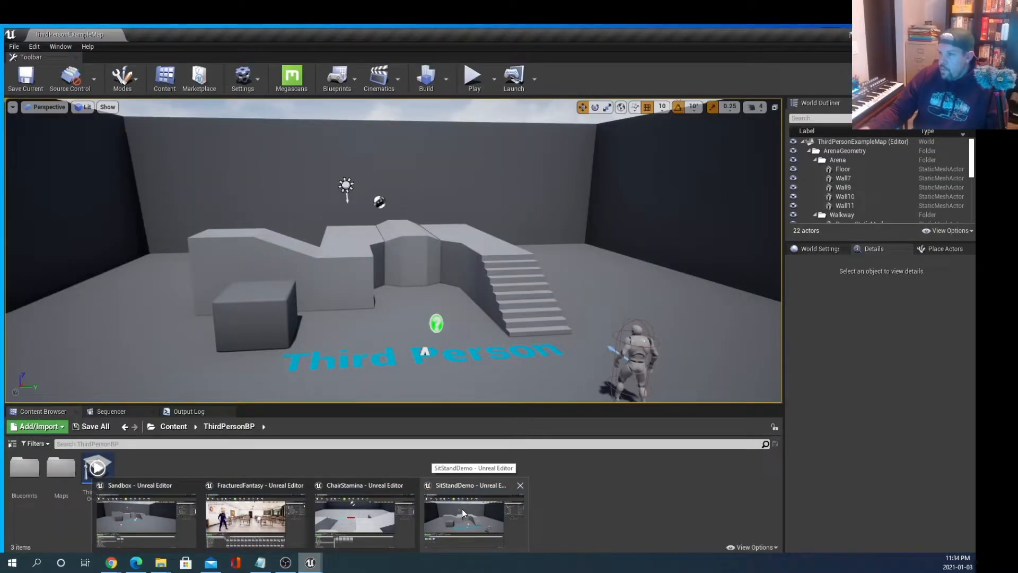
{"action": "left_click", "coordinate": [463, 508]}
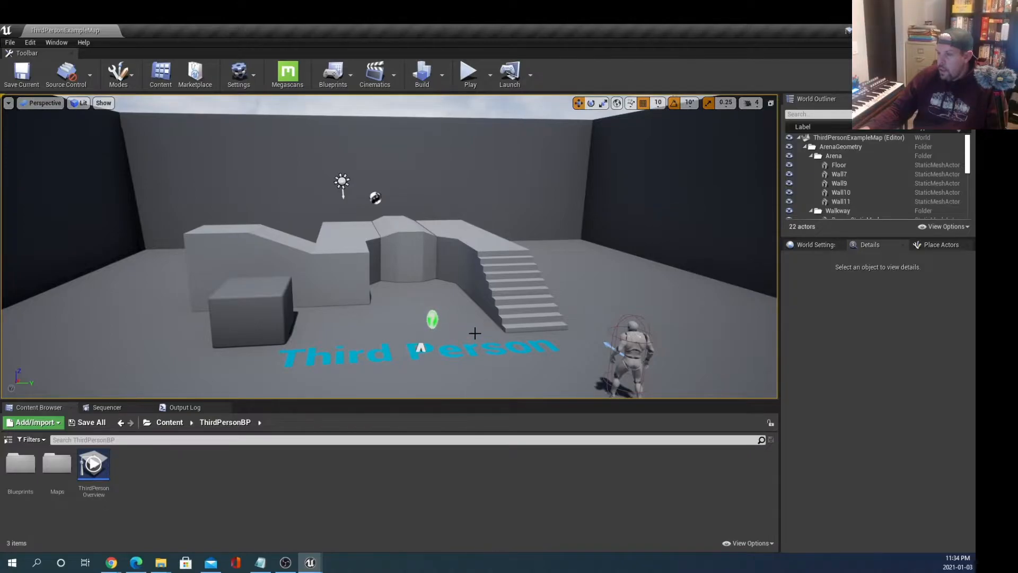
{"action": "scroll", "coordinate": [474, 333], "scroll_direction": "up", "scroll_amount": 1}
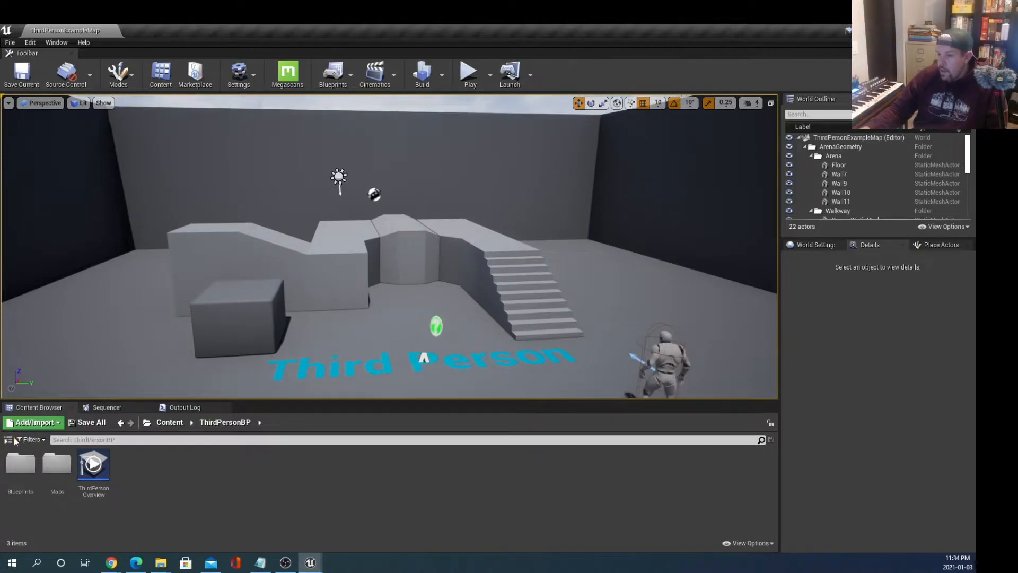
Step: Show the content folder tree and expand the Scanned3DPeoplePack folder and its RP_Character subfolder
{"action": "left_click", "coordinate": [8, 439]}
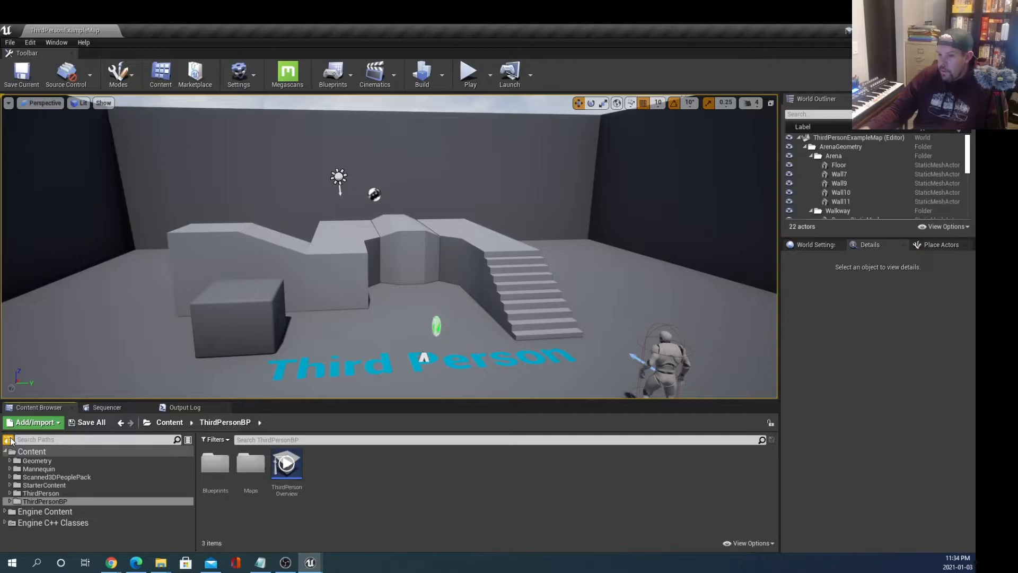
{"action": "left_click", "coordinate": [63, 479]}
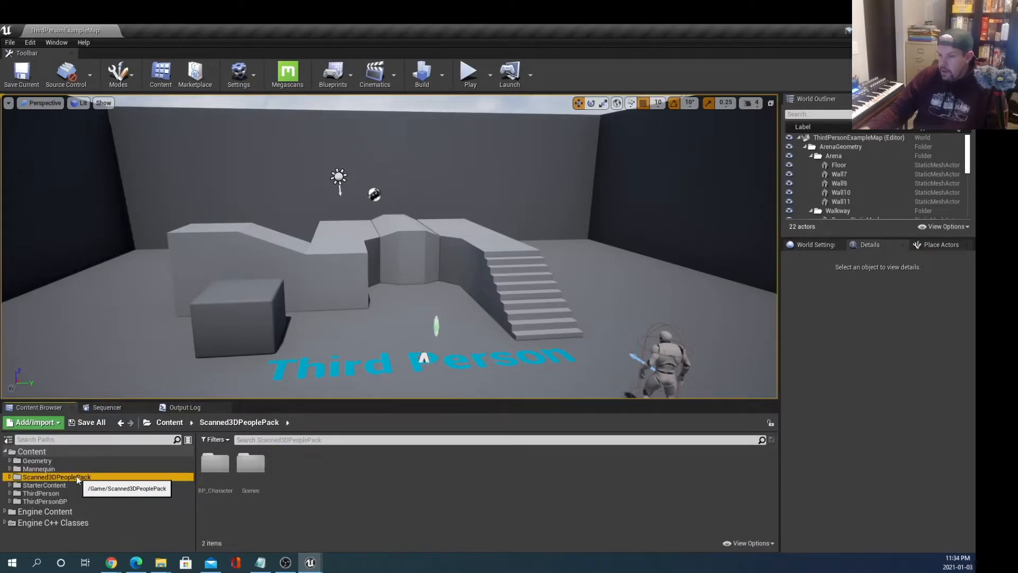
{"action": "double_click", "coordinate": [77, 475]}
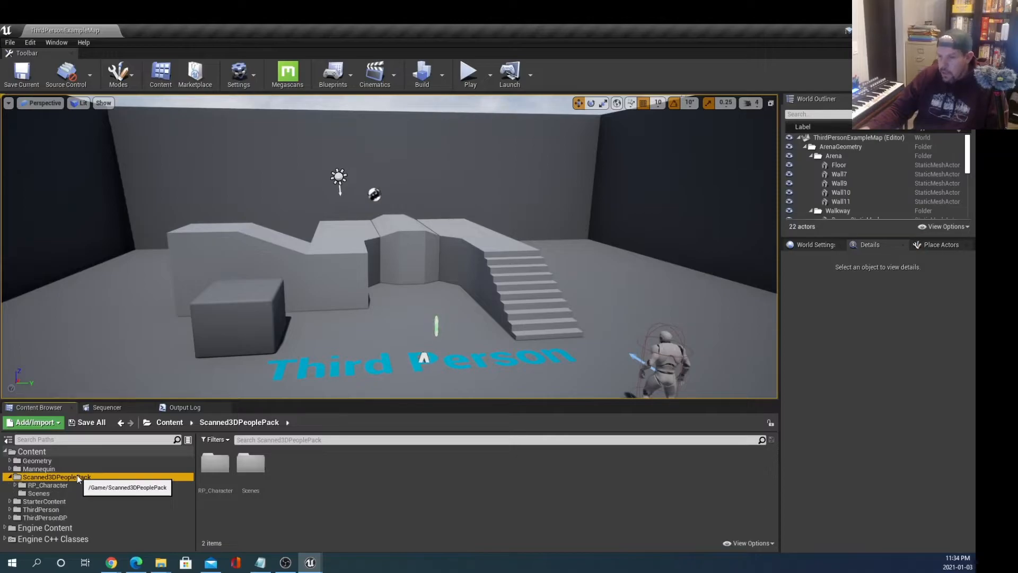
{"action": "left_click", "coordinate": [61, 483]}
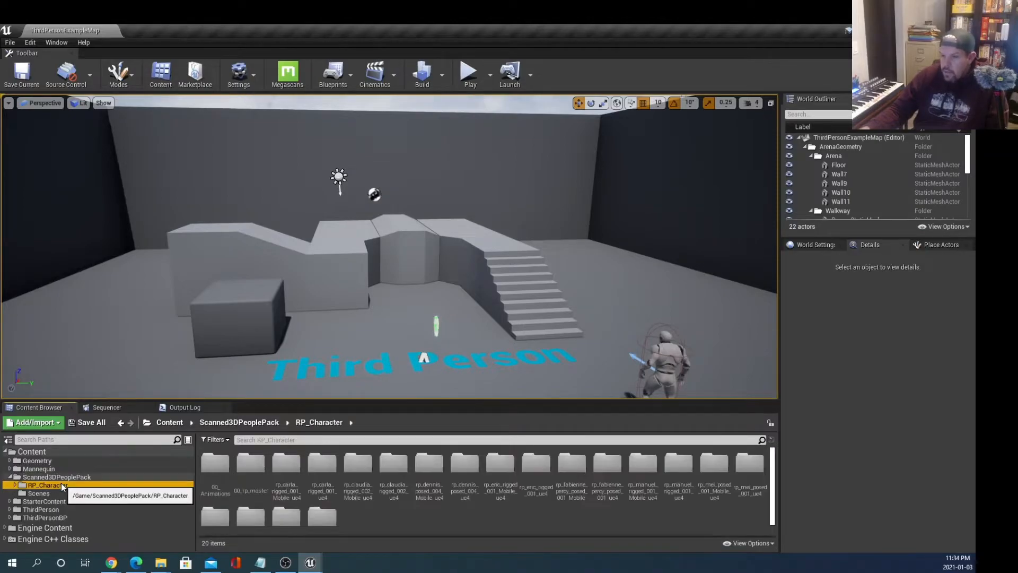
{"action": "double_click", "coordinate": [58, 485]}
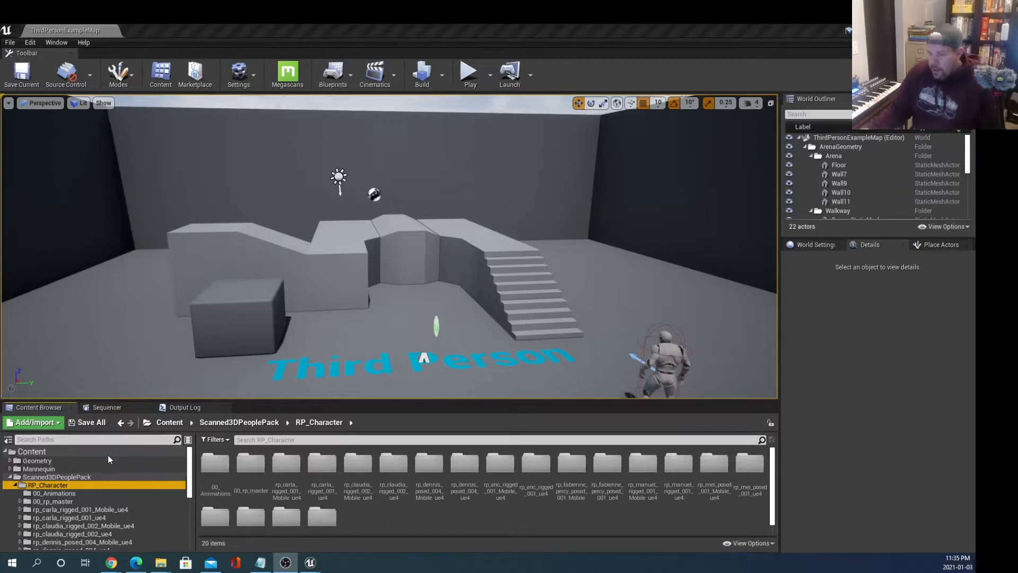
{"action": "left_click_drag", "start_coordinate": [63, 479], "coordinate": [64, 470]}
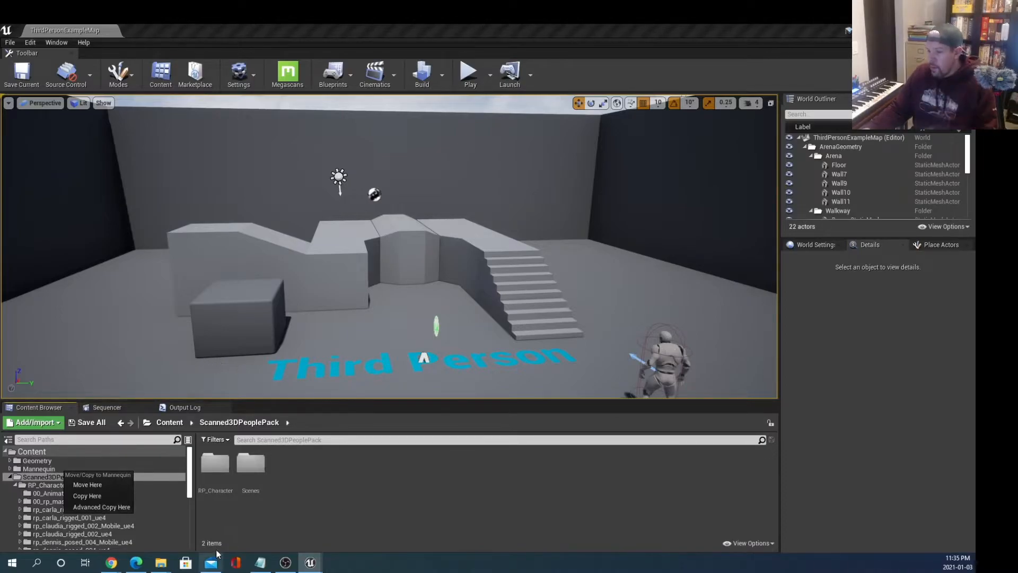
Step: Switch to Chrome's "UE4 - Blueprint - Move to location" video, view its playback speed options, and return to the SitStandDemo editor
{"action": "left_click", "coordinate": [113, 566]}
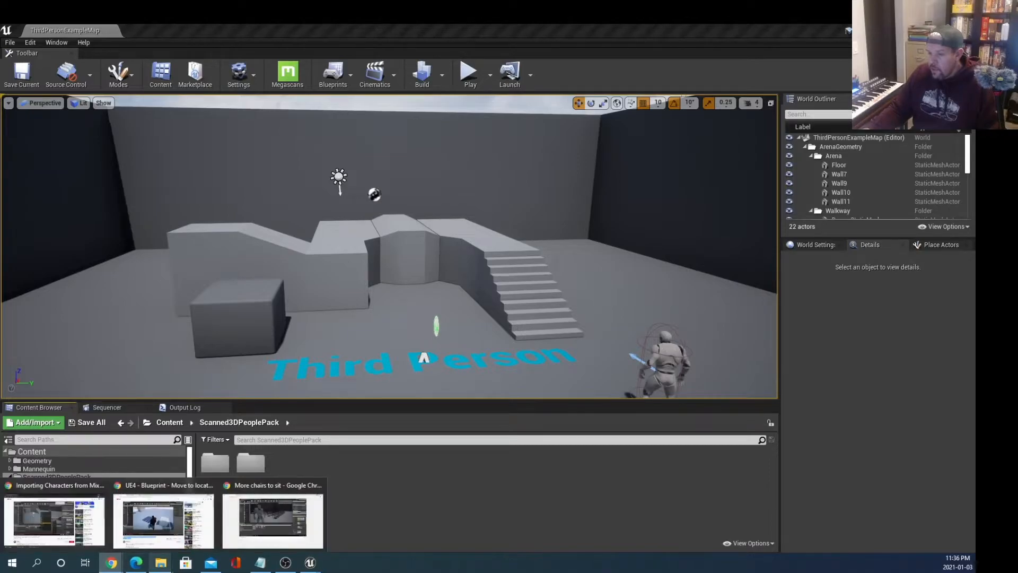
{"action": "left_click", "coordinate": [163, 522]}
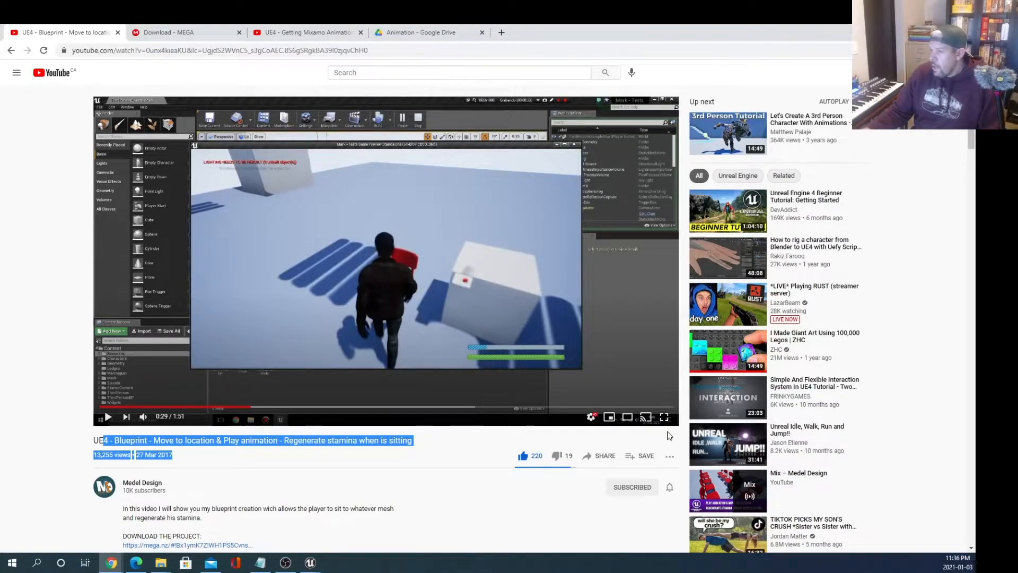
{"action": "left_click", "coordinate": [594, 418]}
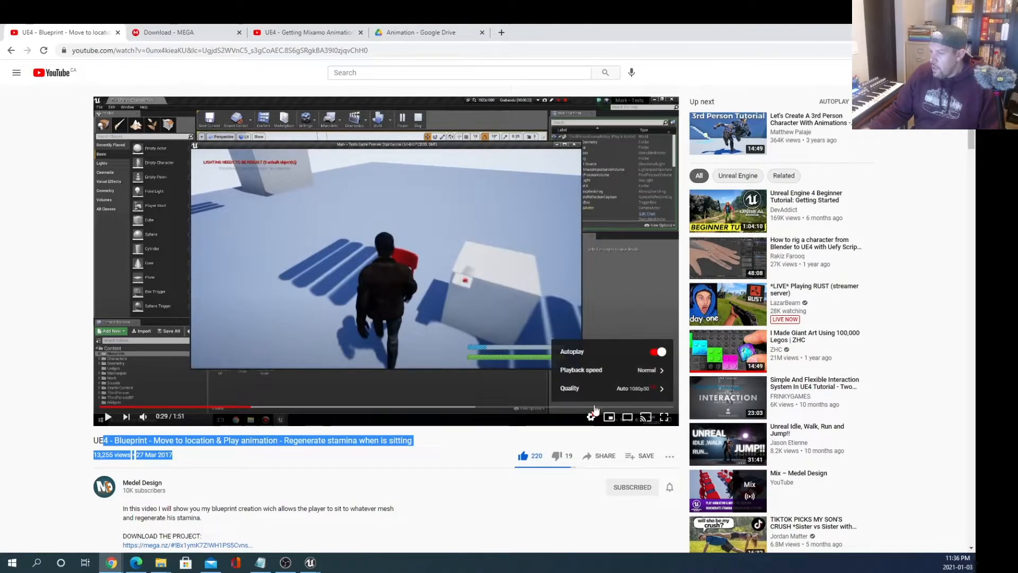
{"action": "left_click", "coordinate": [644, 370]}
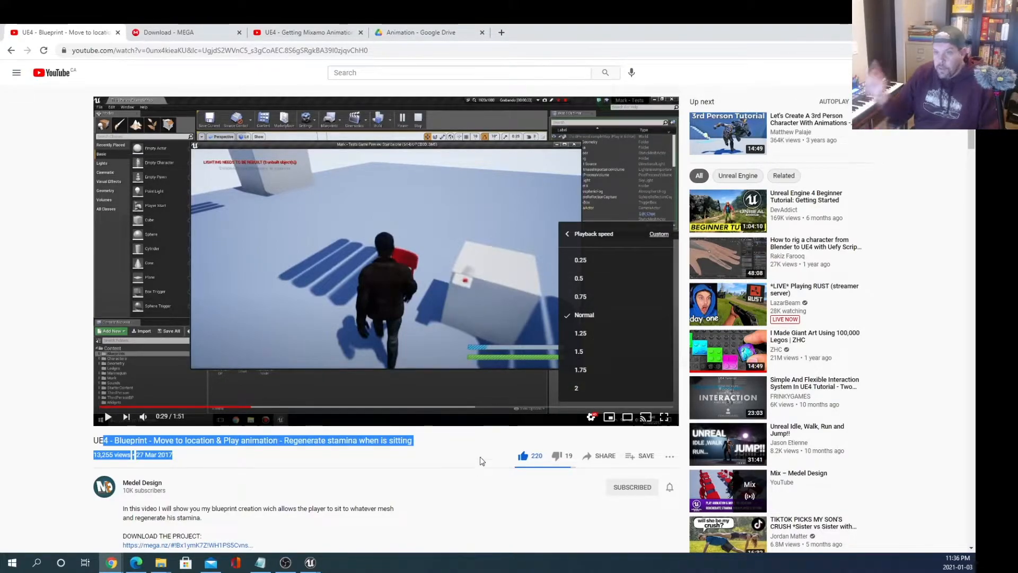
{"action": "left_click", "coordinate": [461, 491]}
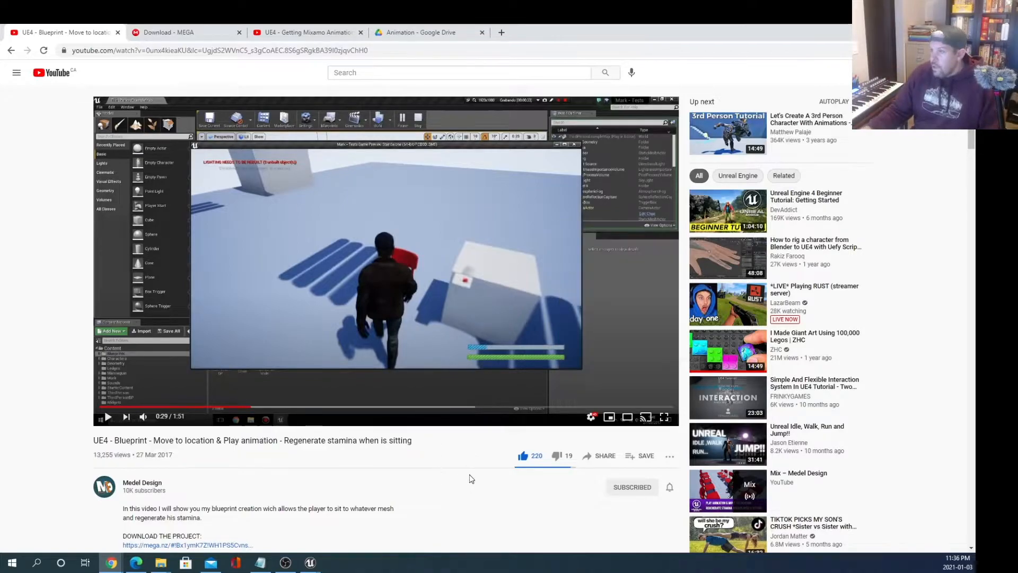
{"action": "left_click", "coordinate": [917, 31]}
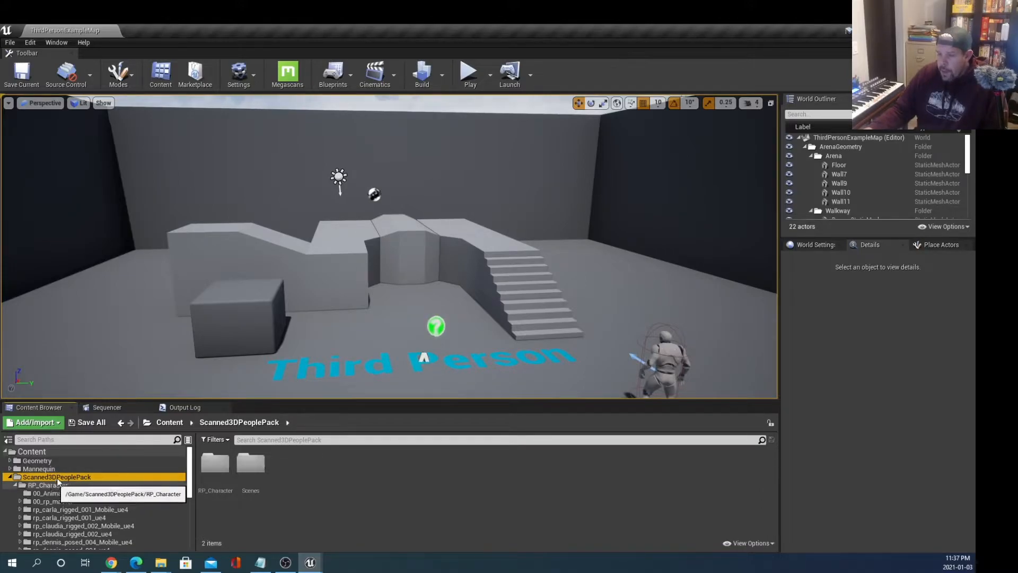
Step: Compare the contents of the rp_carla_rigged_001_Mobile_ue4 and rp_carla_rigged_001_ue4 folders under RP_Character
{"action": "scroll", "coordinate": [55, 518], "scroll_direction": "down", "scroll_amount": 2}
{"action": "scroll", "coordinate": [55, 514], "scroll_direction": "down", "scroll_amount": 5}
{"action": "scroll", "coordinate": [55, 501], "scroll_direction": "up", "scroll_amount": 4}
{"action": "scroll", "coordinate": [61, 497], "scroll_direction": "up", "scroll_amount": 2}
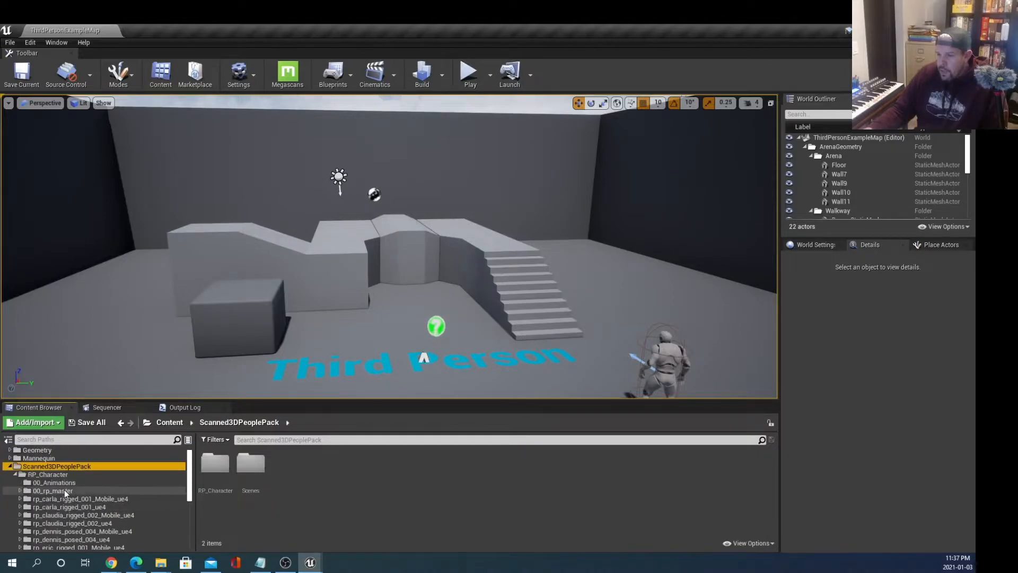
{"action": "left_click", "coordinate": [70, 490]}
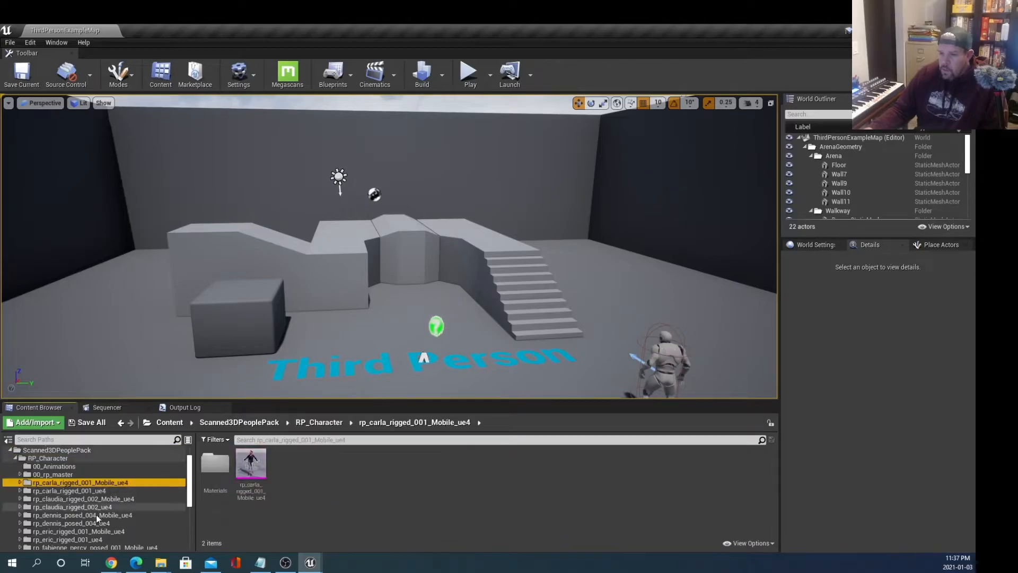
{"action": "left_click", "coordinate": [109, 474]}
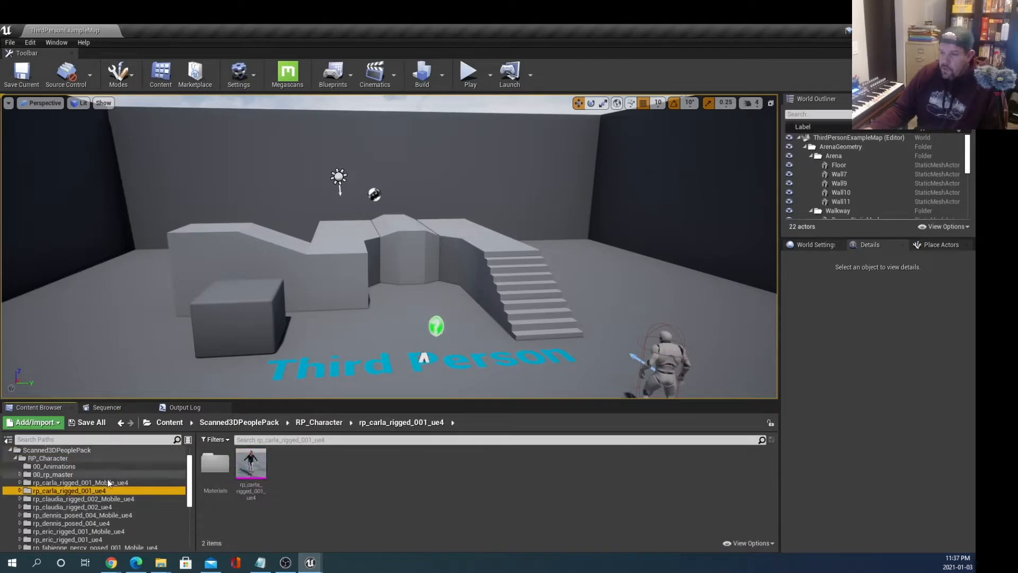
{"action": "left_click", "coordinate": [104, 483]}
{"action": "left_click", "coordinate": [98, 491]}
{"action": "left_click", "coordinate": [100, 483]}
{"action": "left_click", "coordinate": [95, 491]}
{"action": "left_click", "coordinate": [97, 482]}
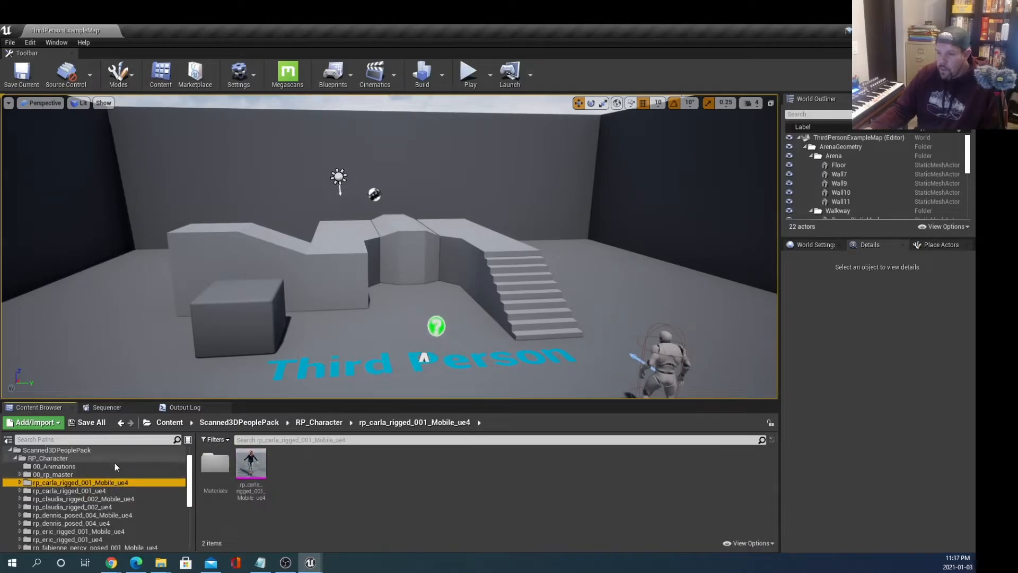
{"action": "left_click", "coordinate": [101, 491]}
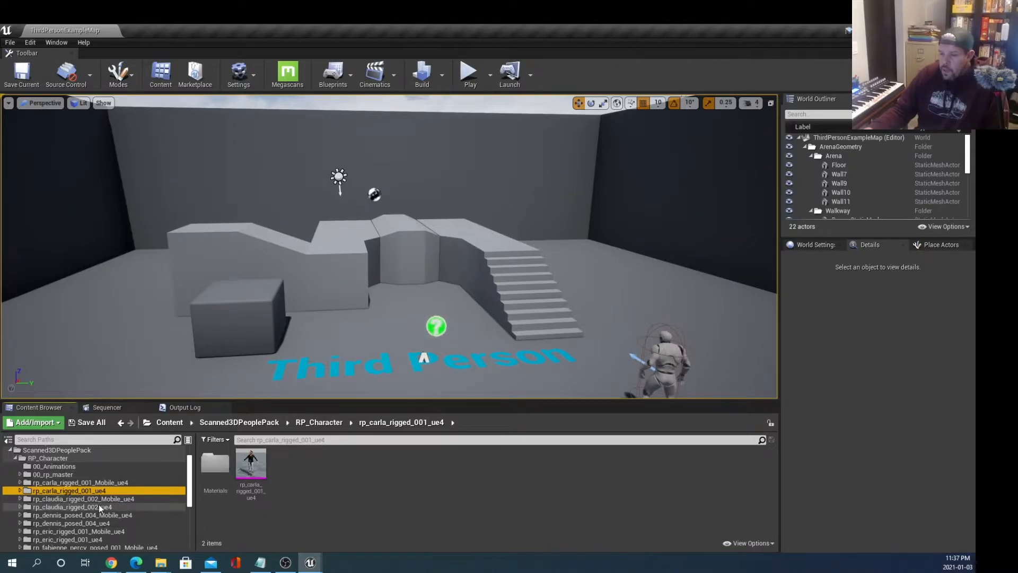
Step: Open the 00_Animations folder, preview the rp_sophia_animated_003_idling_Mobile_ue4 animation, and close its editor
{"action": "scroll", "coordinate": [99, 504], "scroll_direction": "down", "scroll_amount": 2}
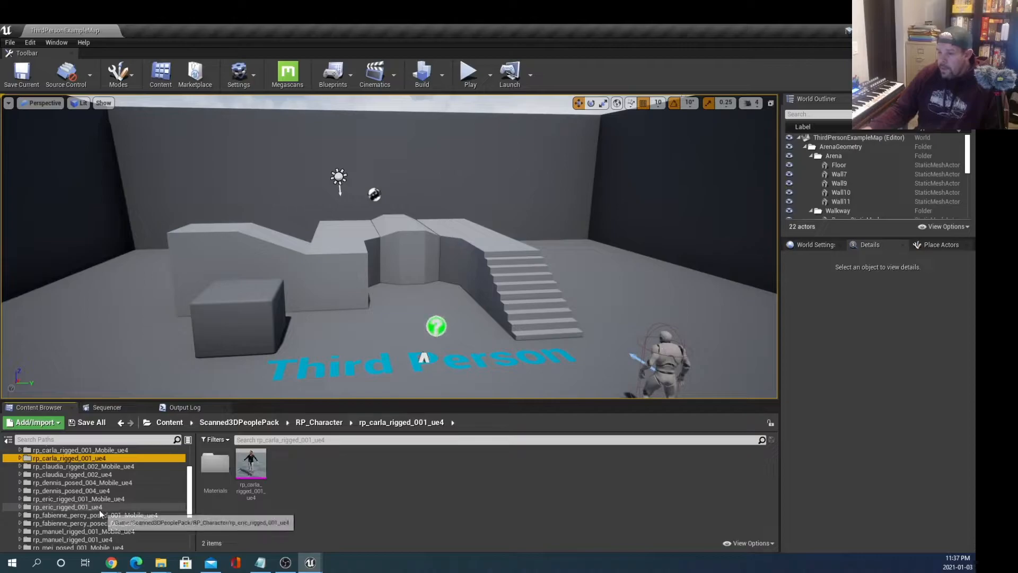
{"action": "scroll", "coordinate": [88, 499], "scroll_direction": "up", "scroll_amount": 2}
{"action": "scroll", "coordinate": [81, 498], "scroll_direction": "down", "scroll_amount": 4}
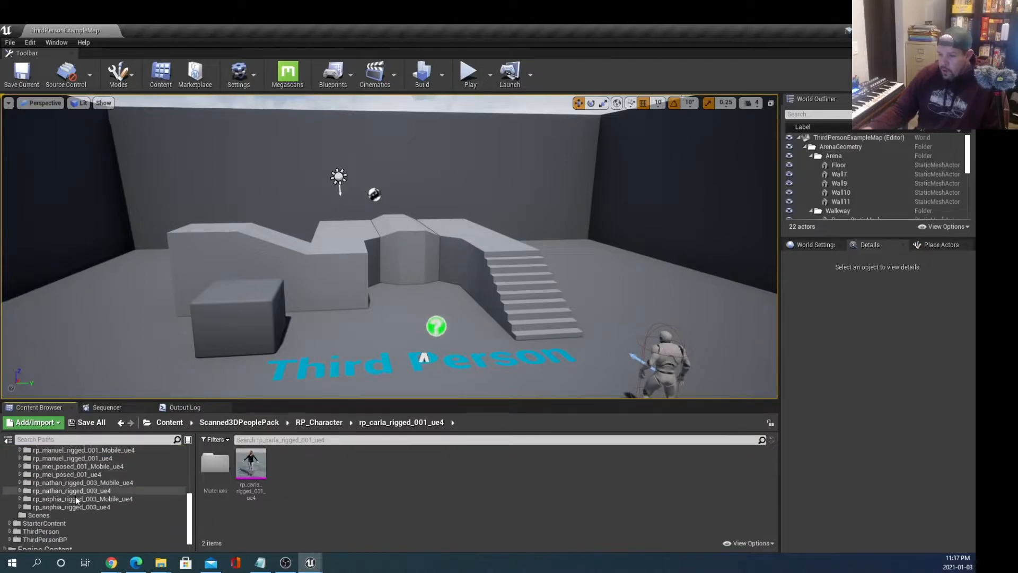
{"action": "scroll", "coordinate": [66, 508], "scroll_direction": "up", "scroll_amount": 4}
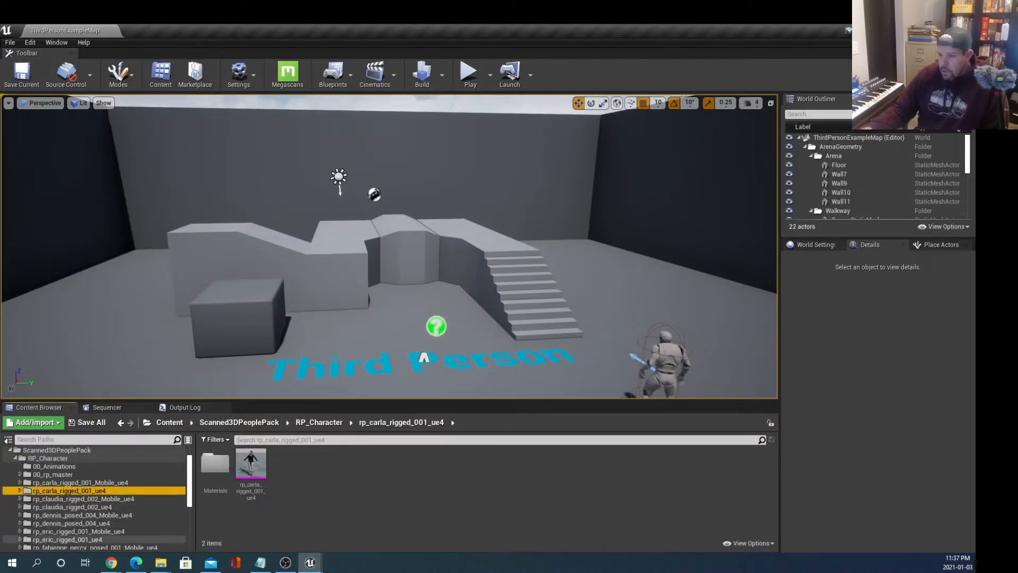
{"action": "left_click", "coordinate": [62, 467]}
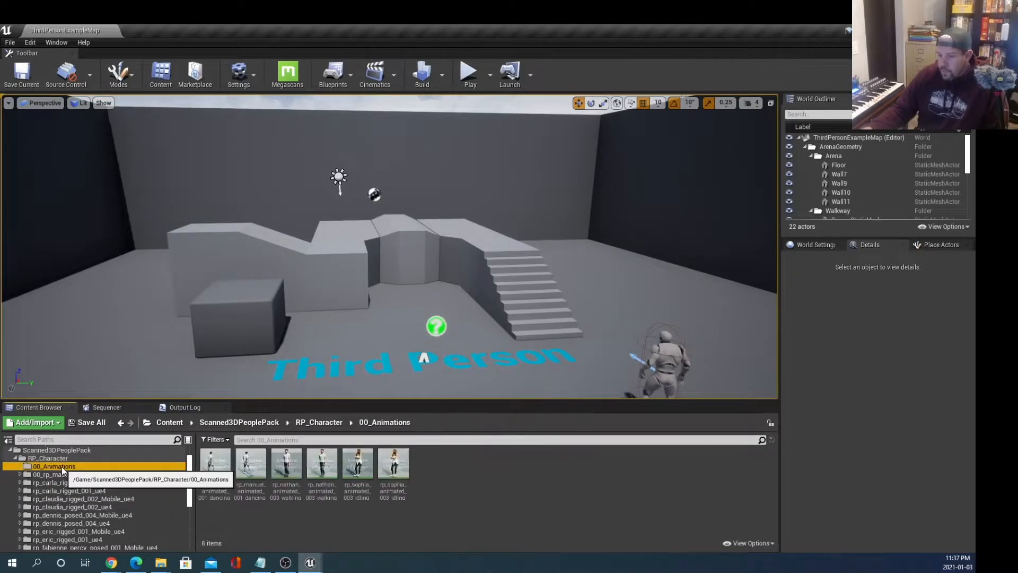
{"action": "double_click", "coordinate": [355, 466]}
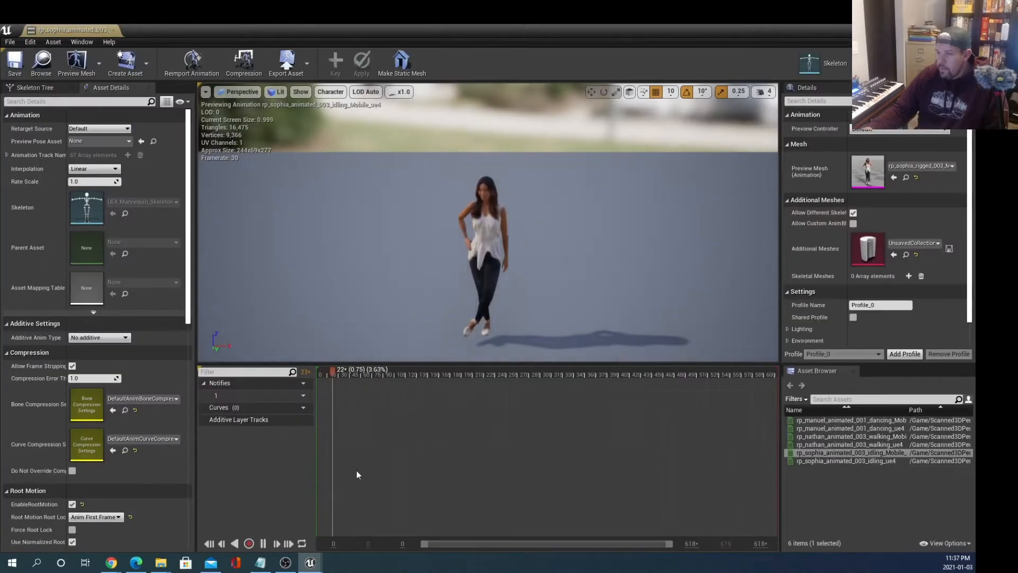
{"action": "left_click", "coordinate": [114, 31]}
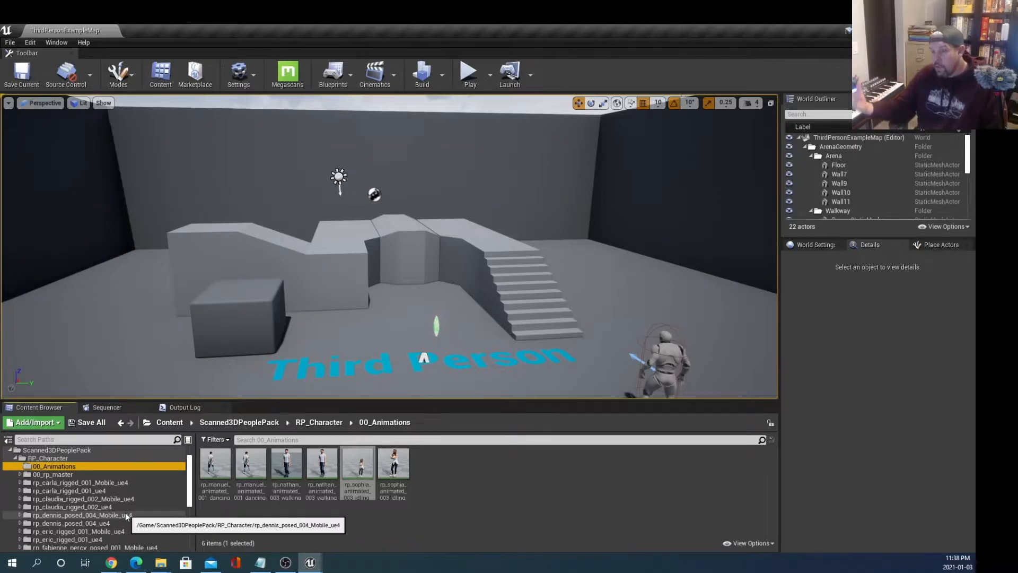
Step: View the RP_Character folder, expand its 00_rp_master subfolder, and show the assets in Mannequin
{"action": "left_click", "coordinate": [62, 458]}
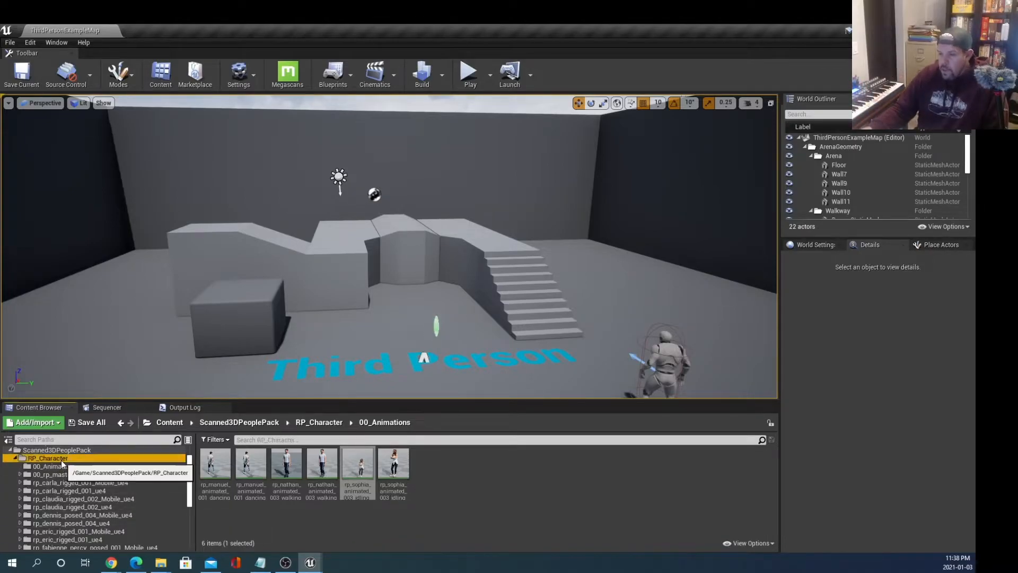
{"action": "scroll", "coordinate": [393, 477], "scroll_direction": "down", "scroll_amount": 1}
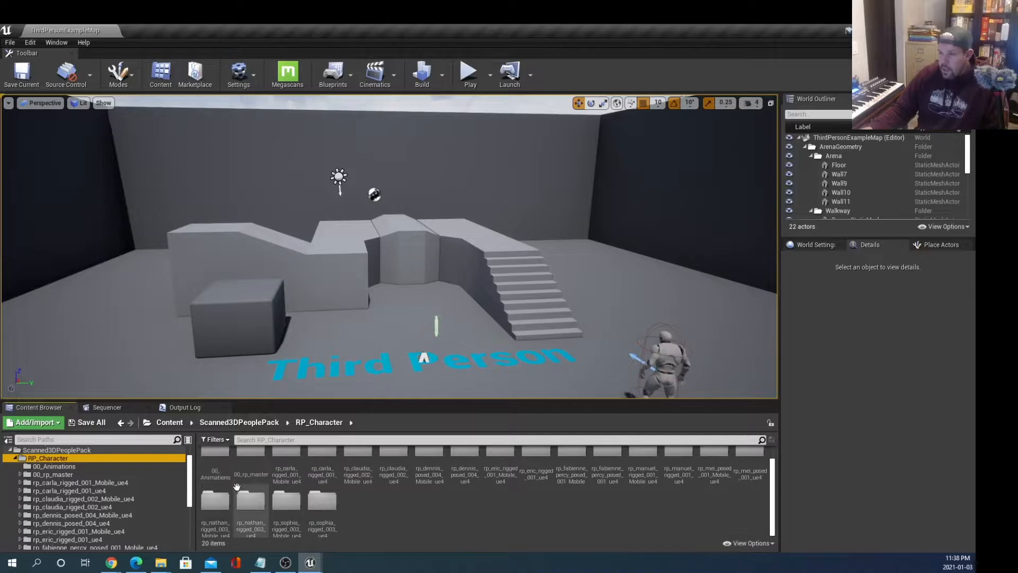
{"action": "left_click", "coordinate": [74, 475]}
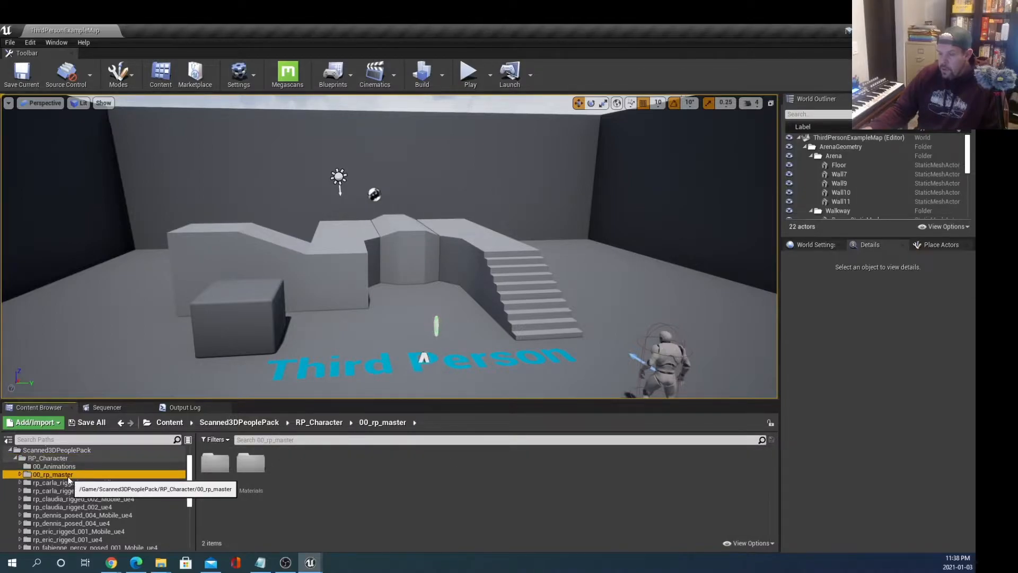
{"action": "double_click", "coordinate": [68, 476]}
{"action": "left_click", "coordinate": [113, 483]}
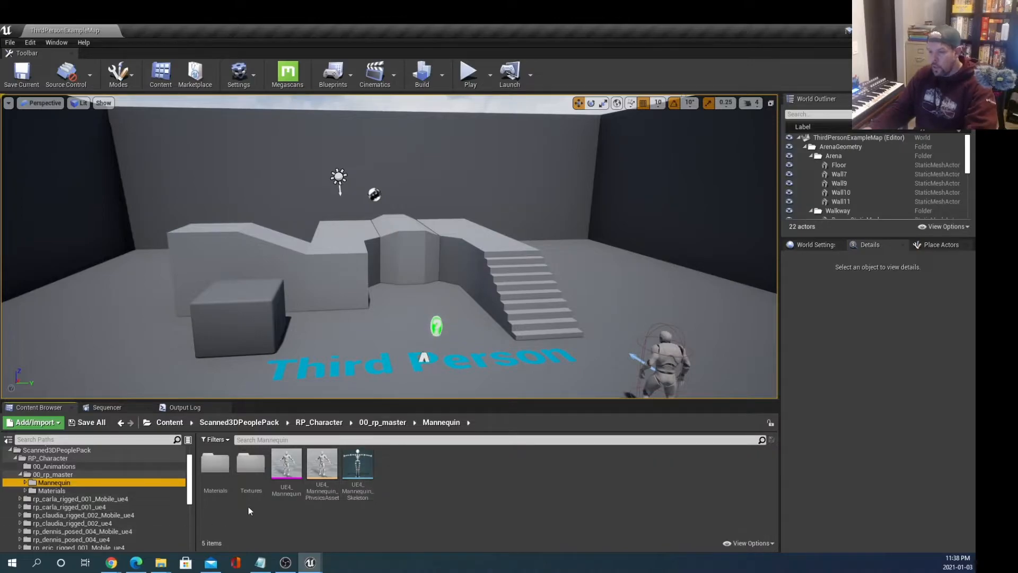
{"action": "scroll", "coordinate": [103, 518], "scroll_direction": "down", "scroll_amount": 1}
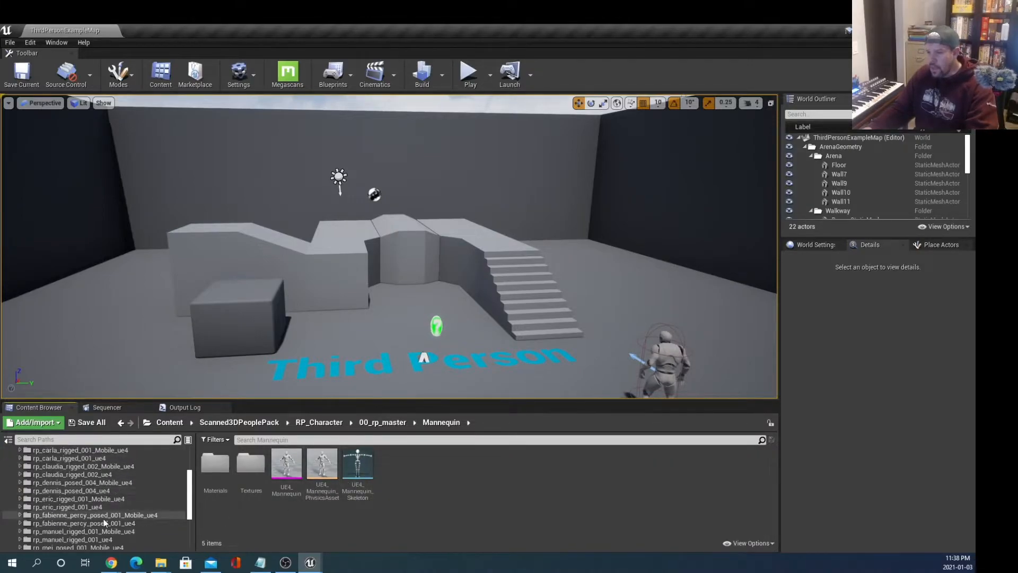
{"action": "scroll", "coordinate": [163, 520], "scroll_direction": "up", "scroll_amount": 1}
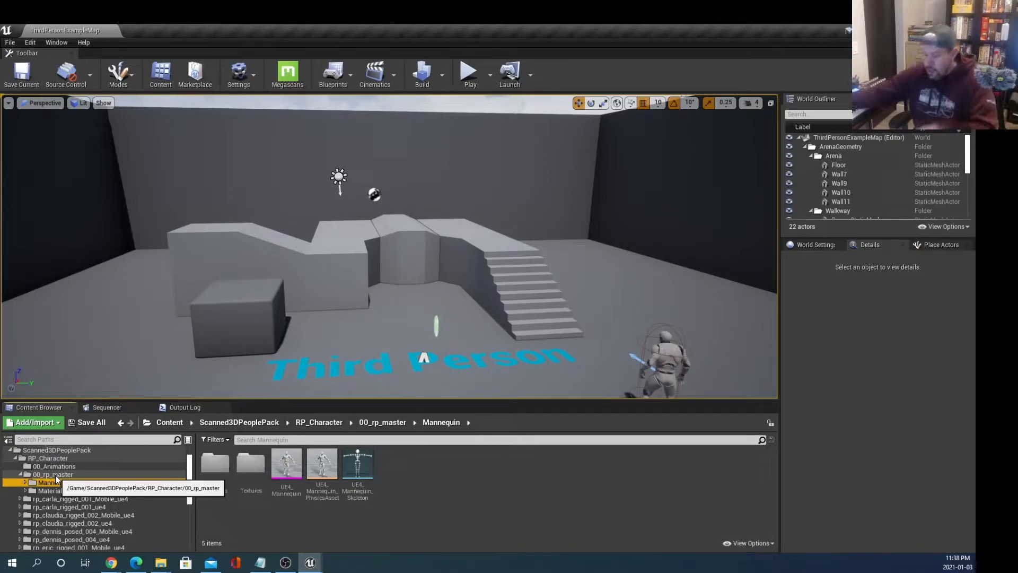
Step: Rename the UE4_Mannequin skeletal mesh in the 00_rp_master Mannequin folder to RP_UE4_Mannequin
{"action": "right_click", "coordinate": [288, 501]}
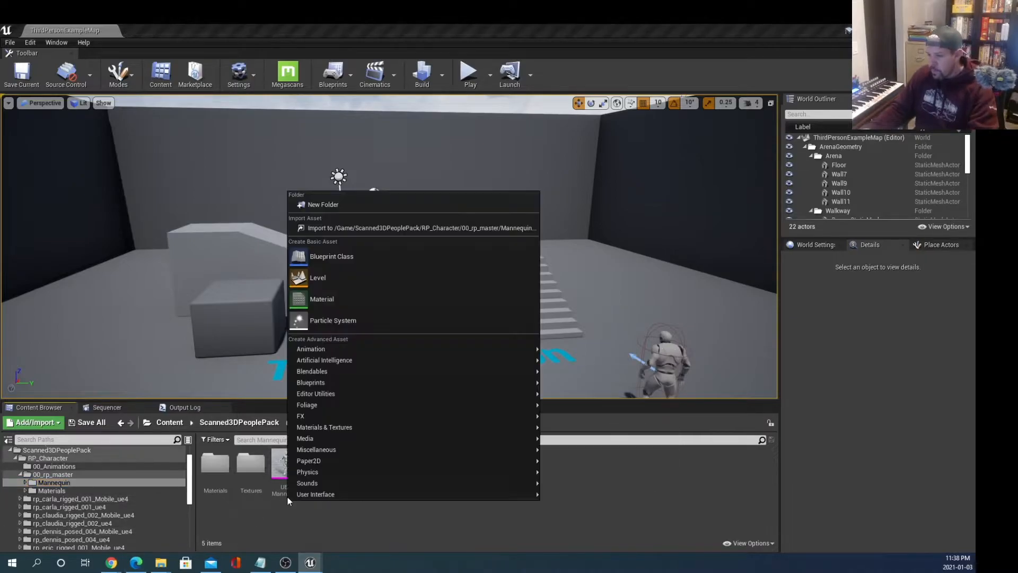
{"action": "right_click", "coordinate": [290, 493]}
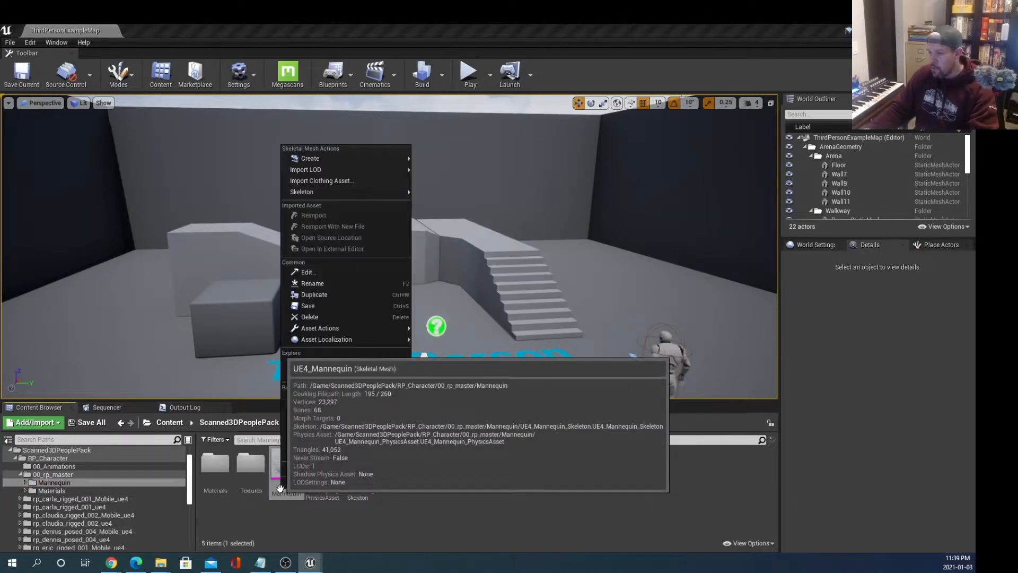
{"action": "left_click", "coordinate": [343, 285]}
{"action": "key", "text": "Home"}
{"action": "type", "text": "UE4_"}
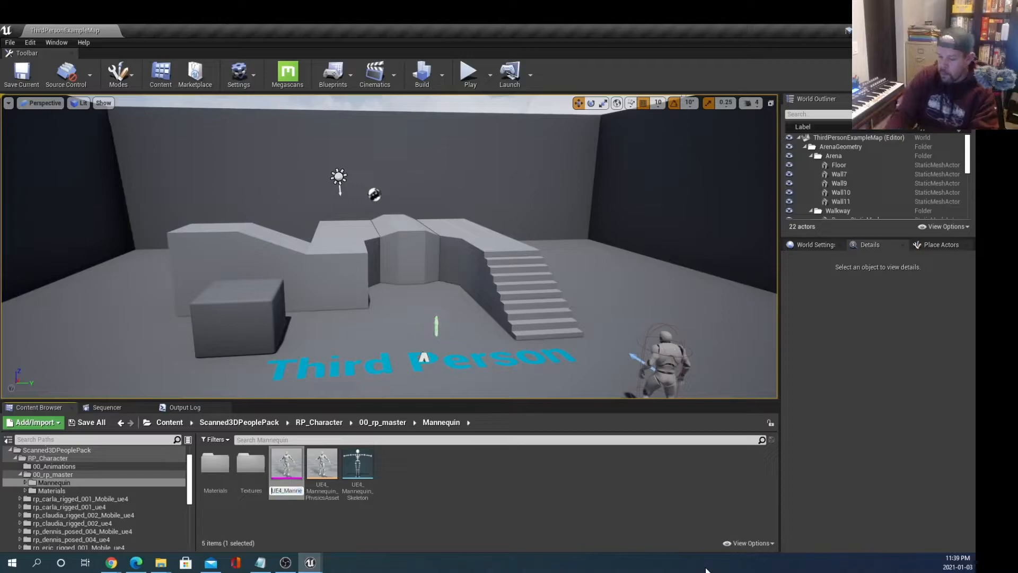
{"action": "type", "text": "RP"}
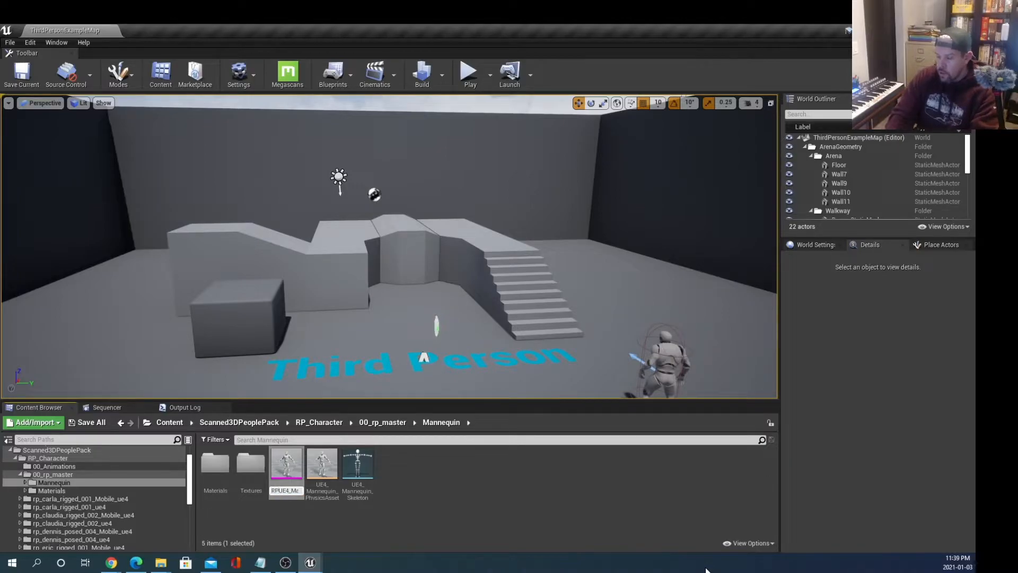
{"action": "type", "text": "_"}
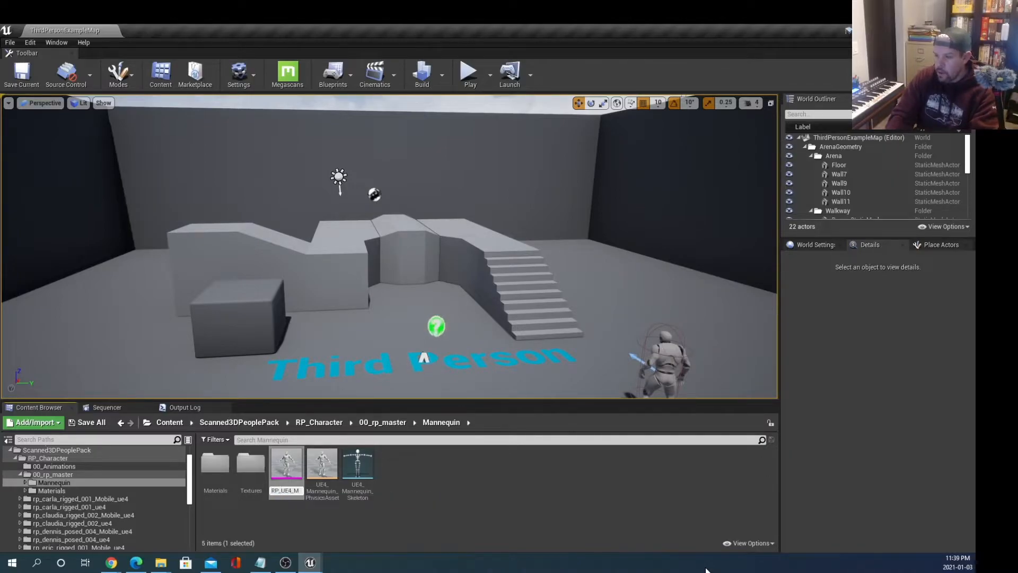
{"action": "type", "text": ")"}
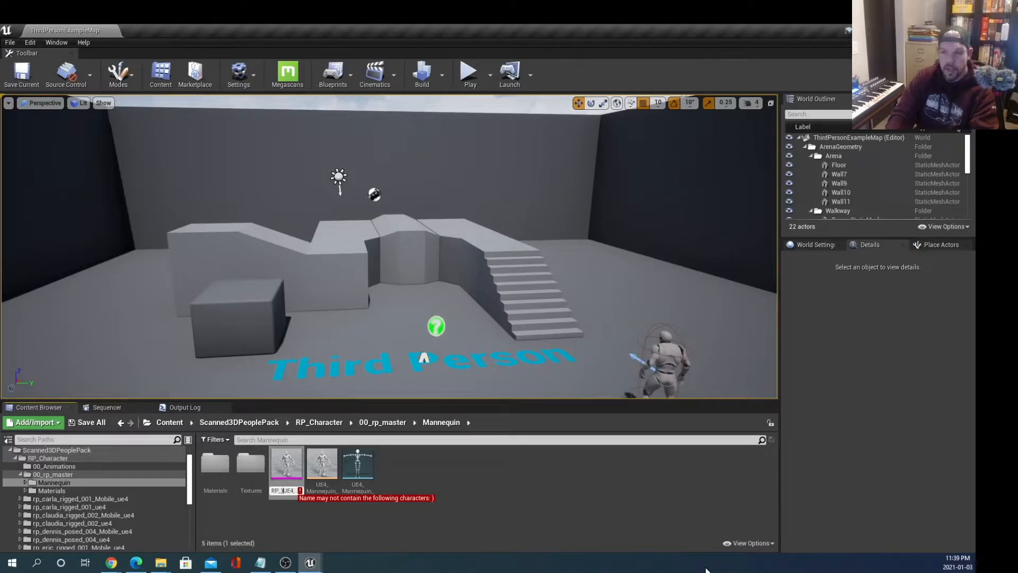
{"action": "key", "text": "BackSpace"}
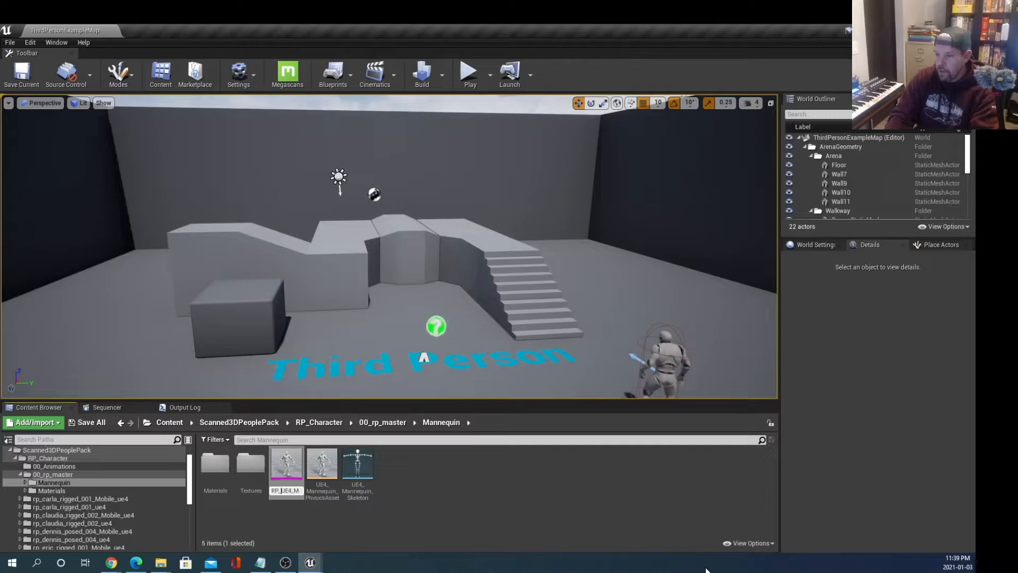
{"action": "key", "text": "Return"}
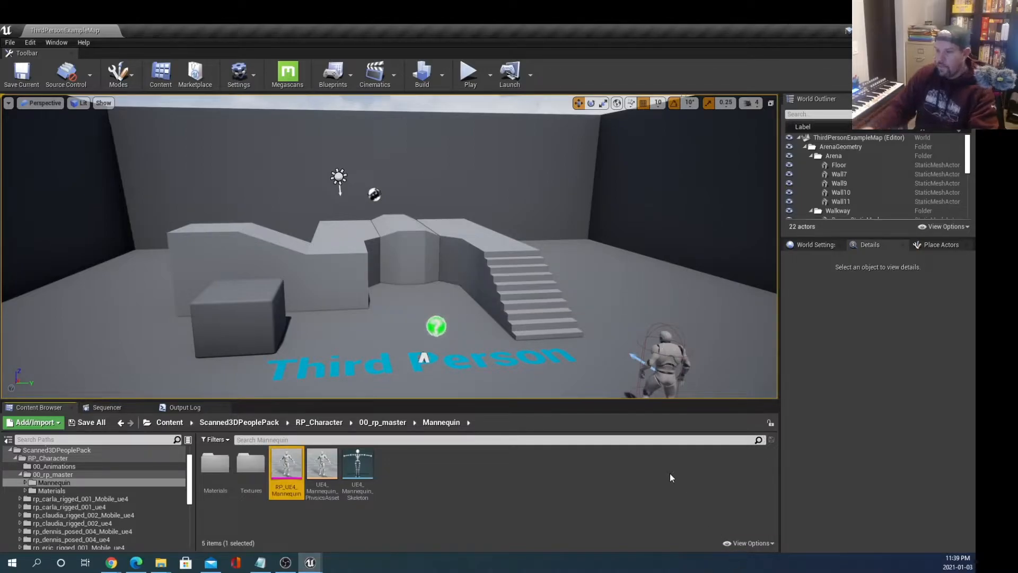
Step: Rename the mannequin's physics asset to RP_UE4_Mannequin_PhysicsAsset
{"action": "right_click", "coordinate": [331, 488]}
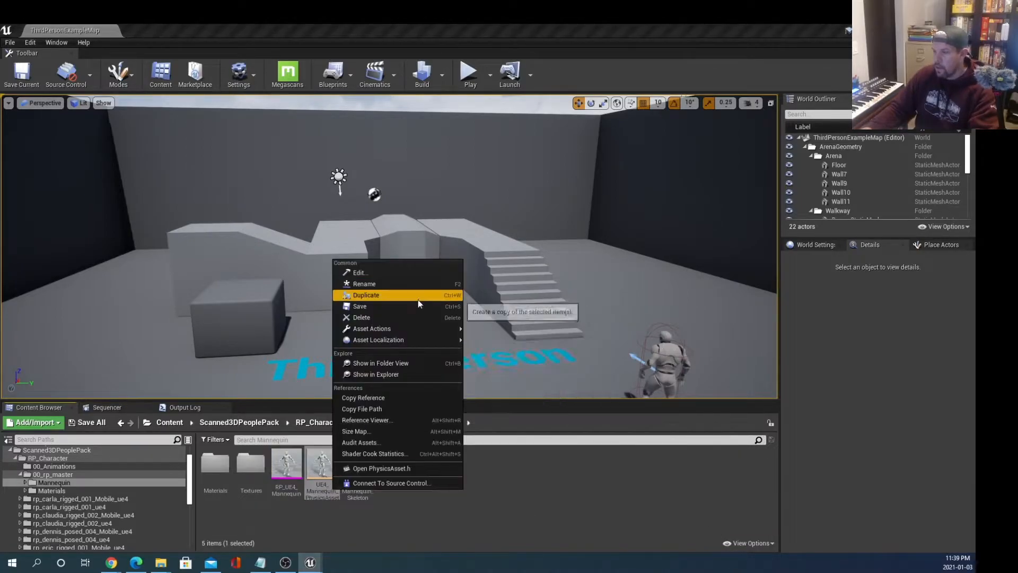
{"action": "left_click", "coordinate": [388, 288]}
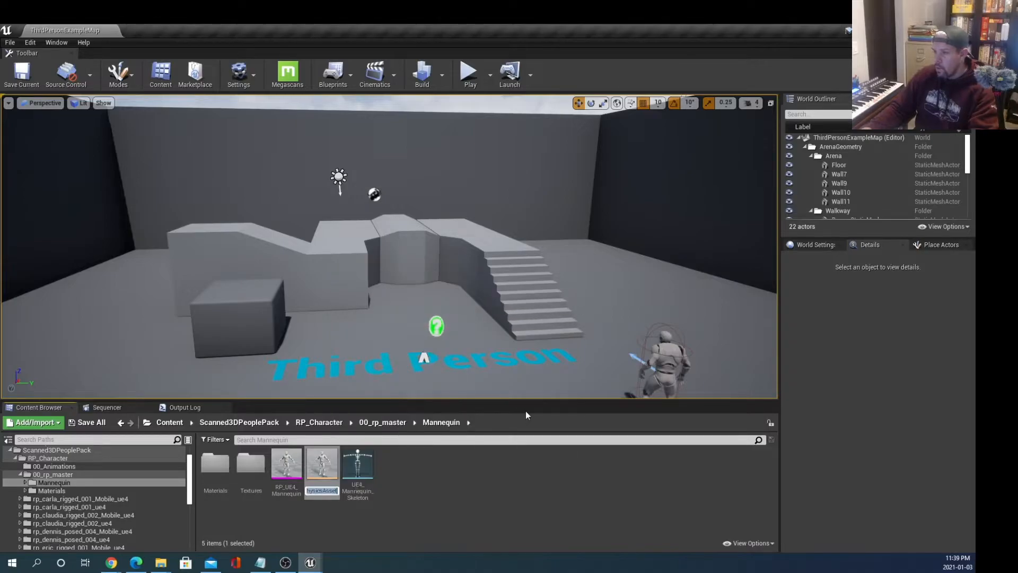
{"action": "key", "text": "Home"}
{"action": "type", "text": "RP_"}
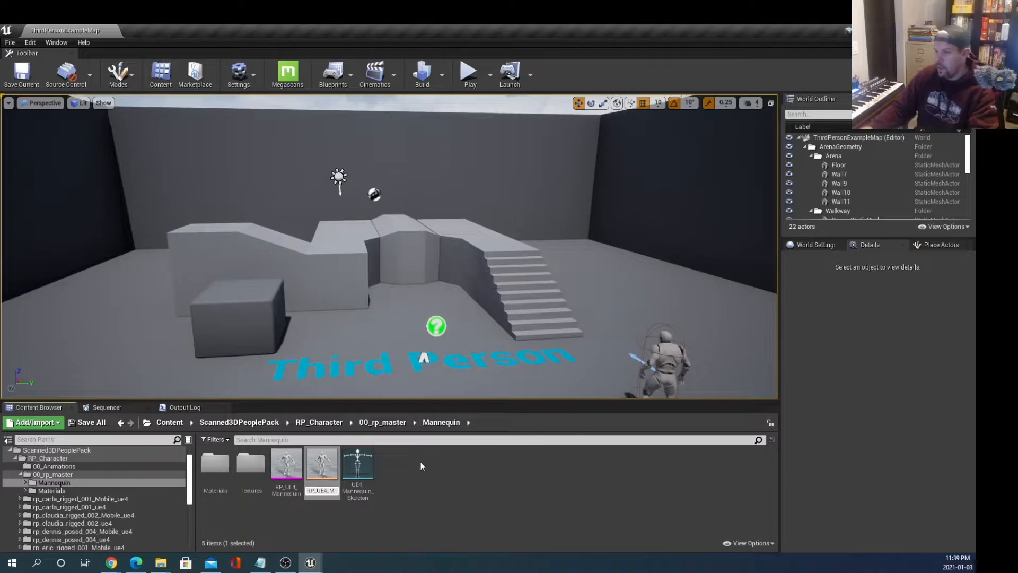
Step: Rename the mannequin's skeleton asset to RP_UE4_Mannequin_Skeleton
{"action": "right_click", "coordinate": [363, 484]}
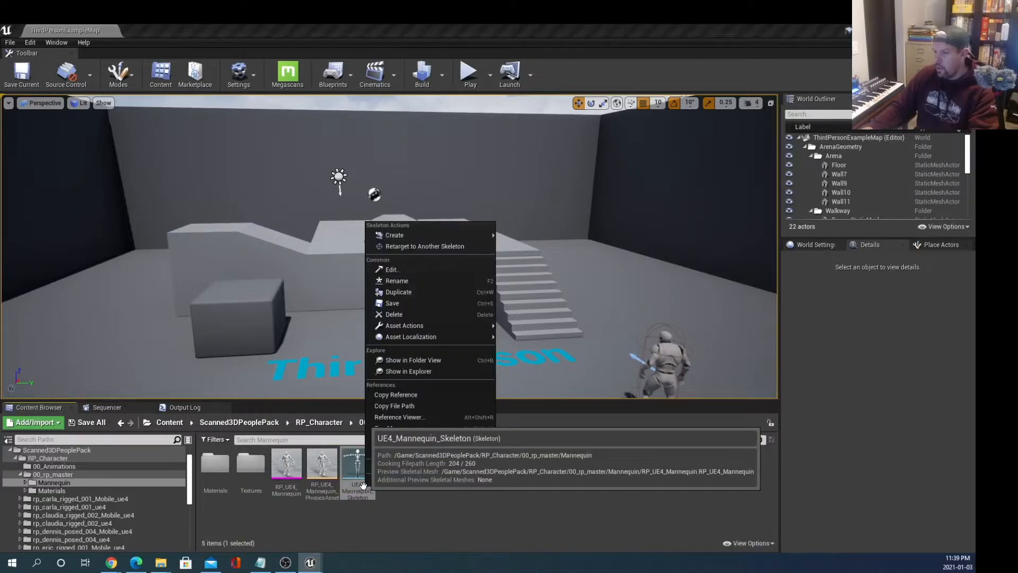
{"action": "left_click", "coordinate": [405, 281]}
{"action": "key", "text": "Home"}
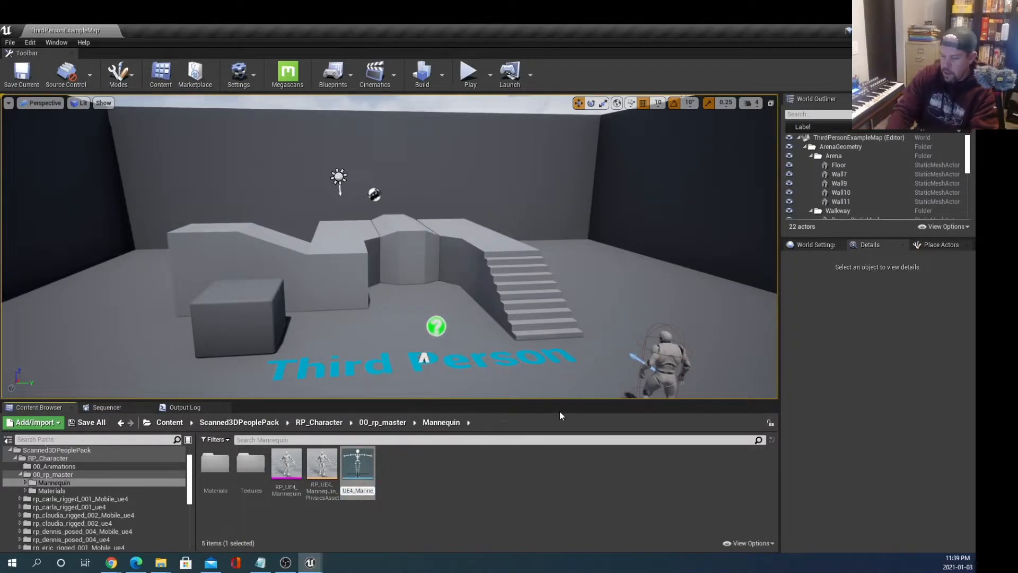
{"action": "type", "text": "RP_"}
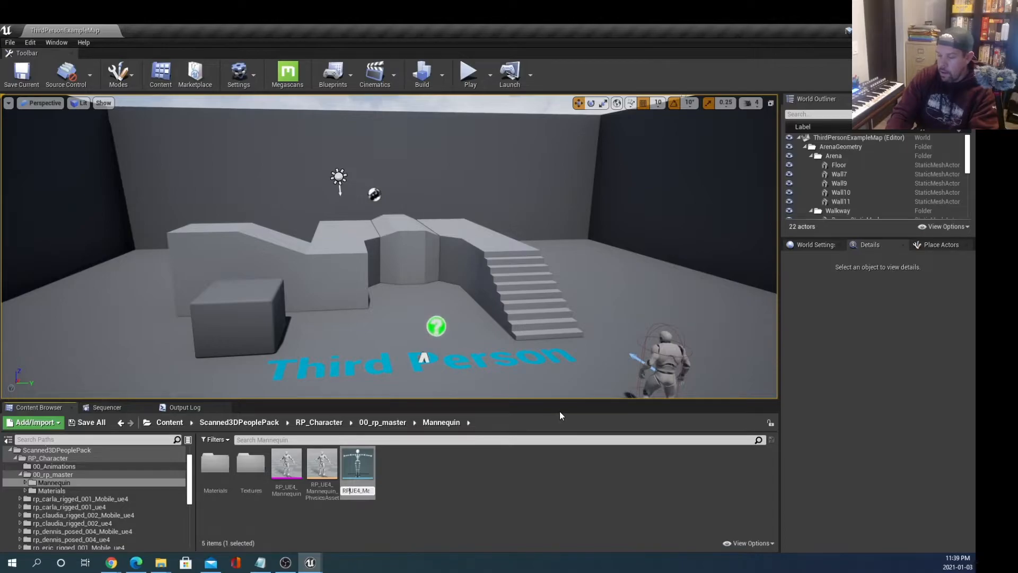
{"action": "key", "text": "Return"}
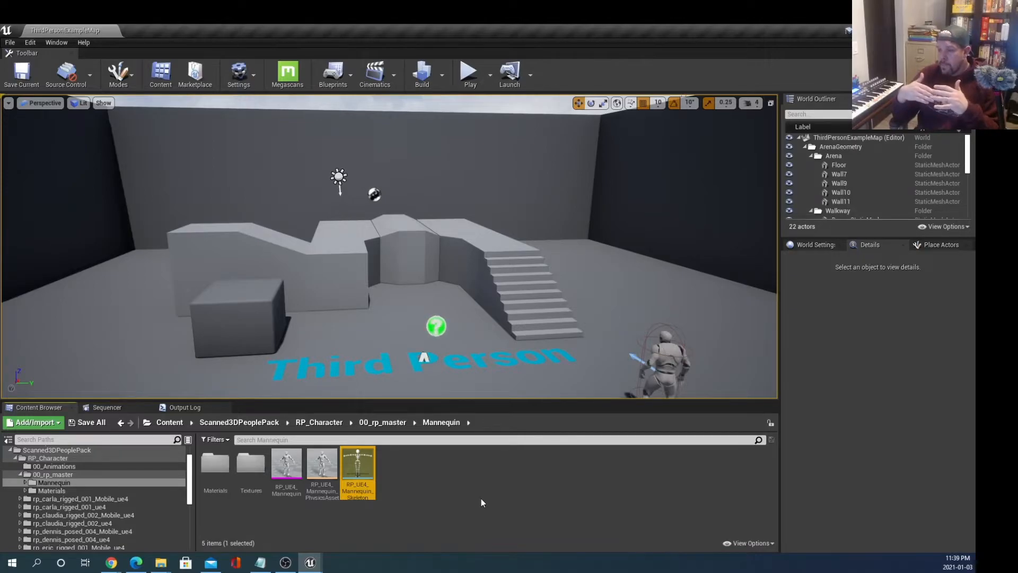
Step: Examine the rp_eric_rigged_001_ue4 character folder and the textures and material in its Materials subfolder
{"action": "scroll", "coordinate": [129, 513], "scroll_direction": "down", "scroll_amount": 2}
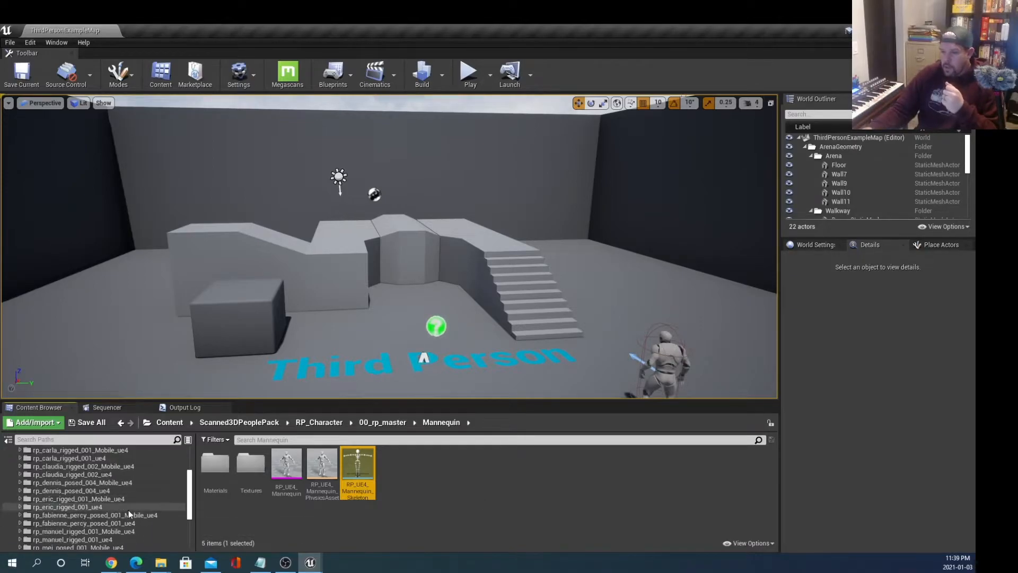
{"action": "left_click", "coordinate": [97, 508]}
{"action": "left_click", "coordinate": [217, 475]}
{"action": "double_click", "coordinate": [218, 474]}
{"action": "left_click", "coordinate": [108, 508]}
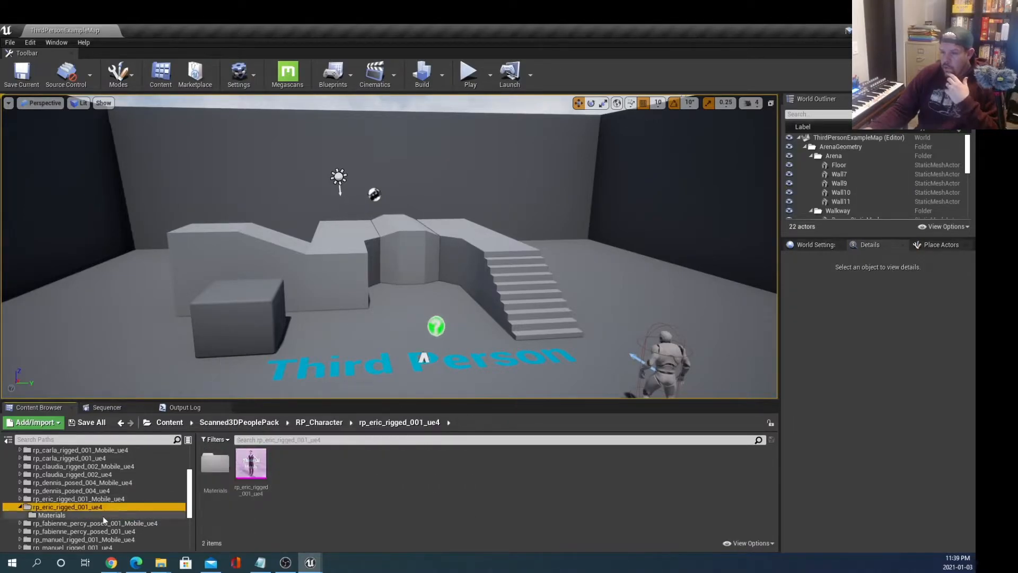
{"action": "left_click", "coordinate": [84, 513]}
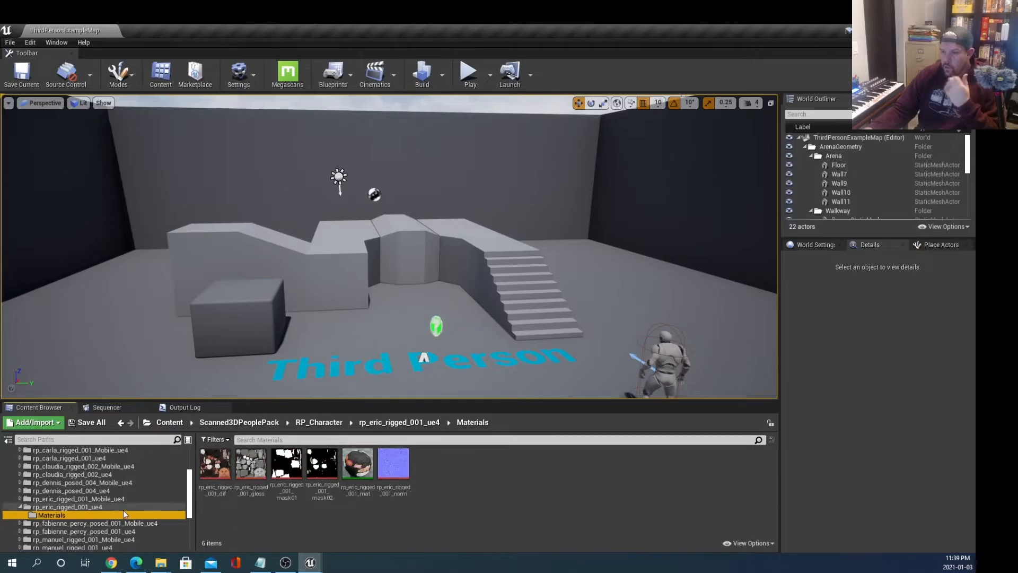
Step: Place the rp_eric_rigged_001_ue4 character in the level near the cube, and delete it again
{"action": "left_click", "coordinate": [123, 508]}
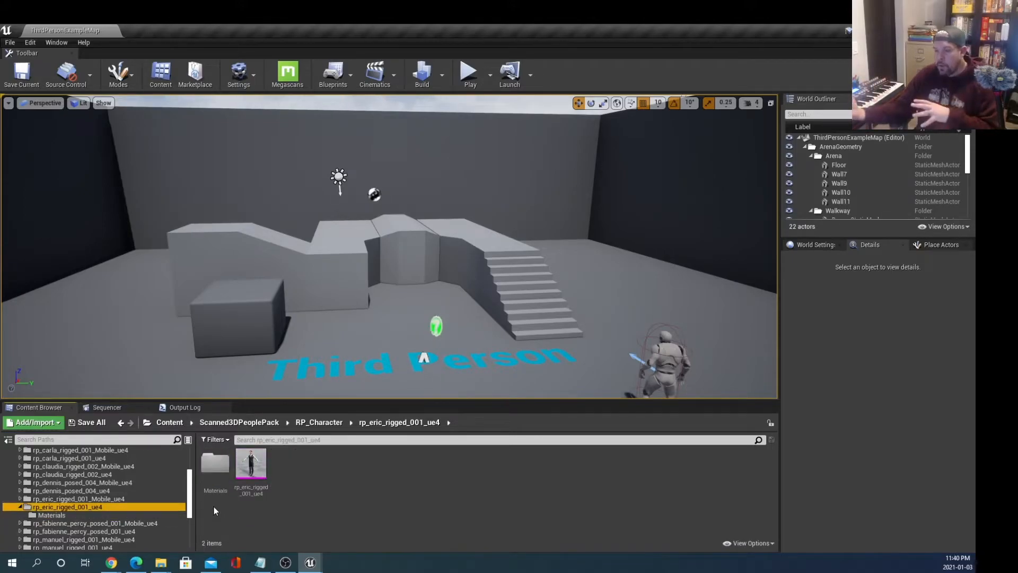
{"action": "left_click_drag", "start_coordinate": [264, 468], "coordinate": [330, 386]}
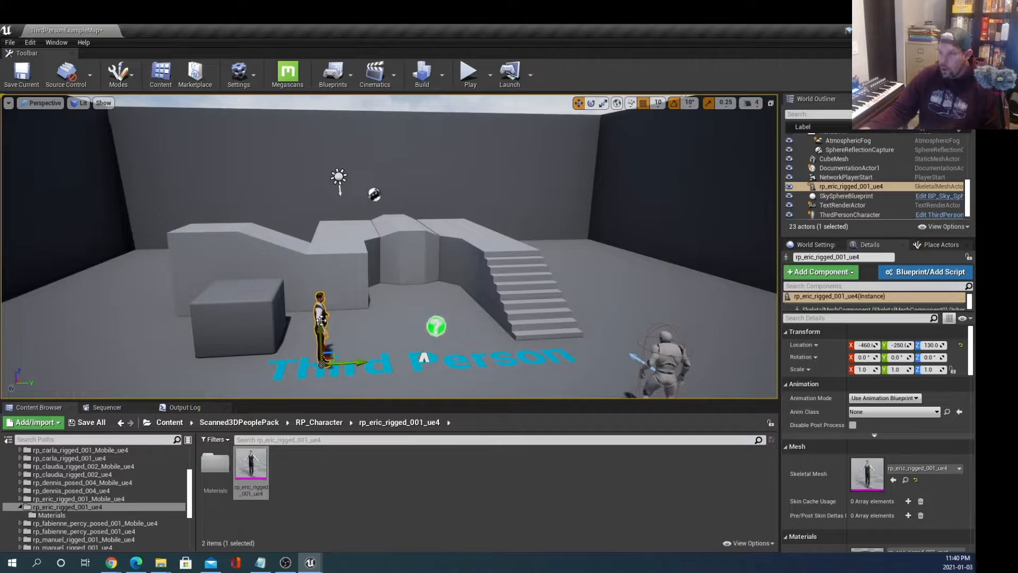
{"action": "key", "text": "Delete"}
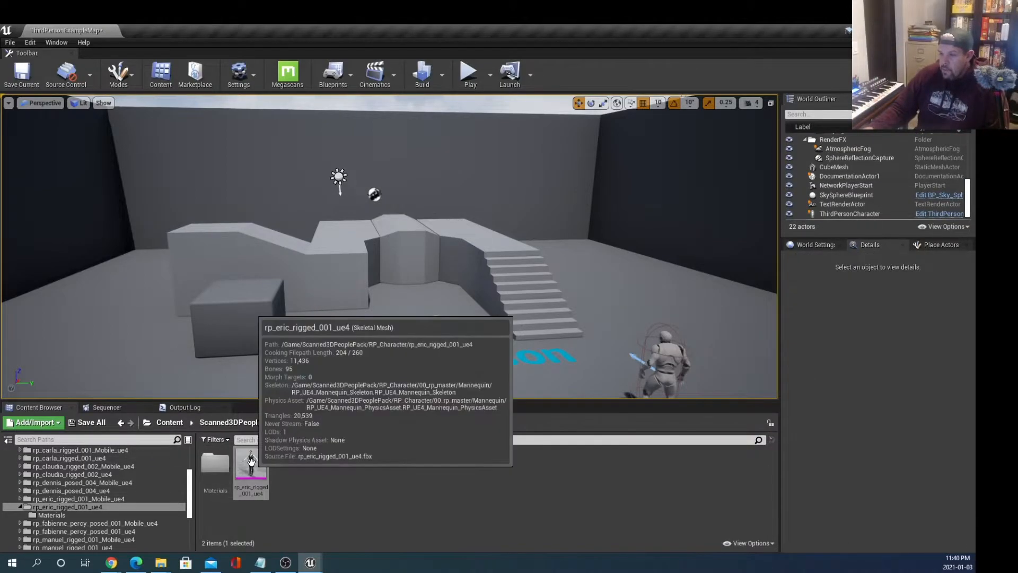
{"action": "left_click", "coordinate": [264, 312]}
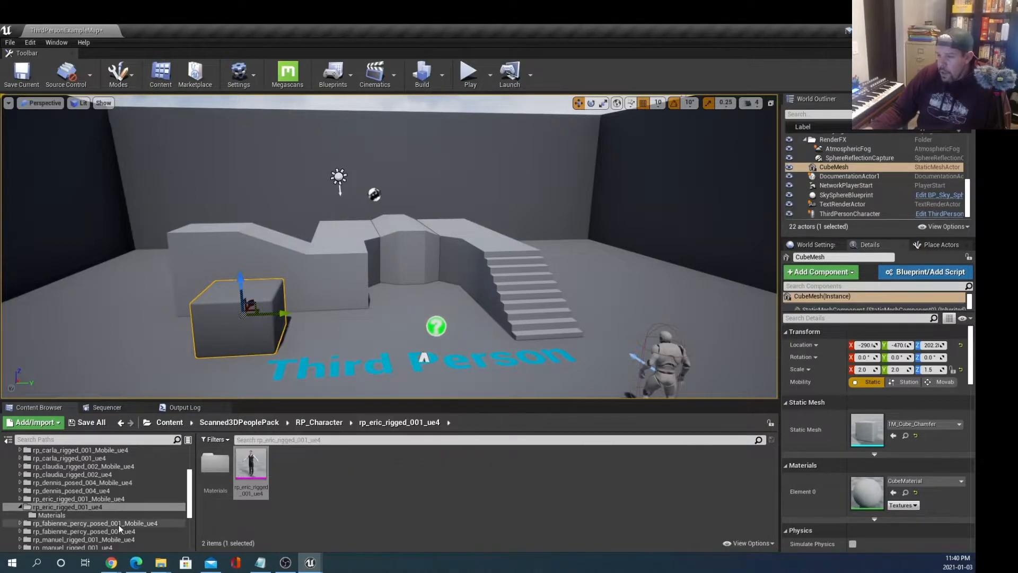
Step: Open RP_UE4_Mannequin_Skeleton from the 00_rp_master Mannequin folder and show its skeleton tree
{"action": "scroll", "coordinate": [63, 506], "scroll_direction": "up", "scroll_amount": 2}
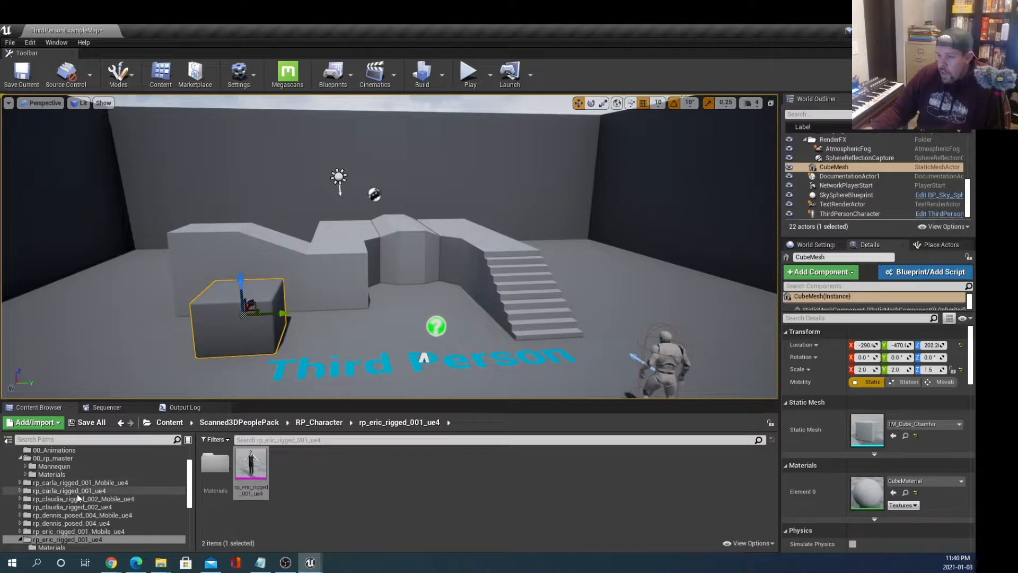
{"action": "left_click", "coordinate": [68, 465]}
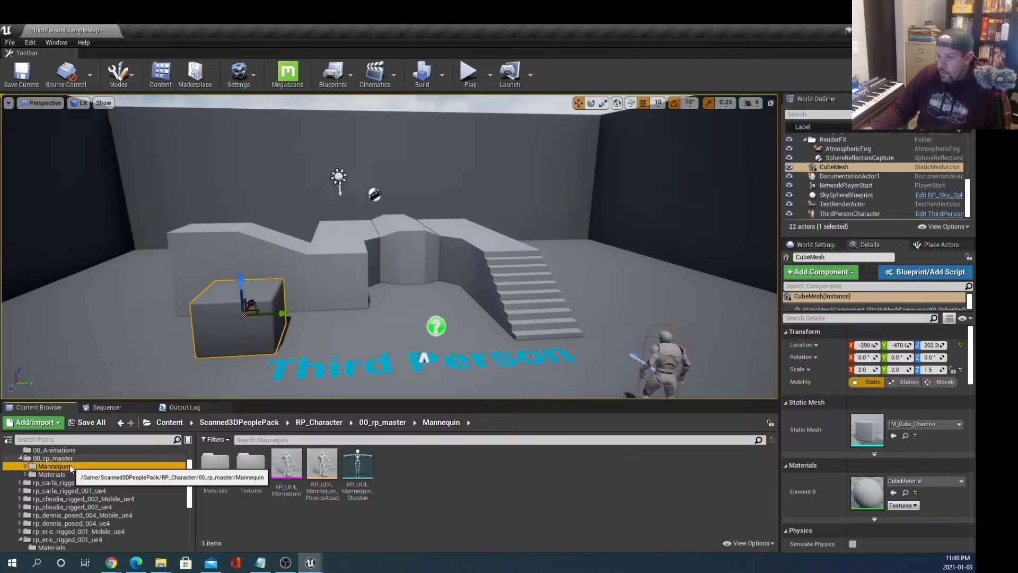
{"action": "double_click", "coordinate": [355, 454]}
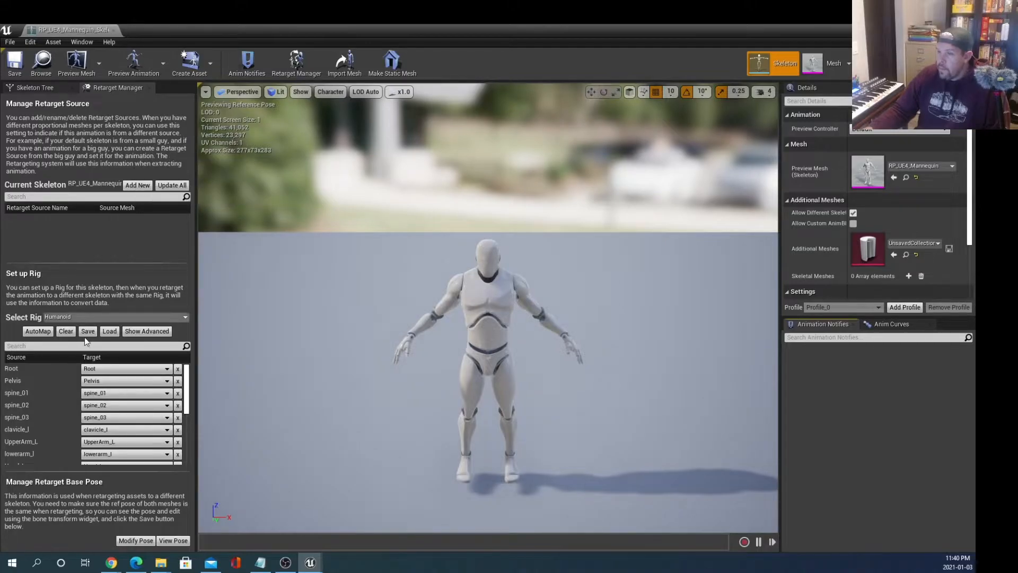
{"action": "left_click", "coordinate": [46, 86]}
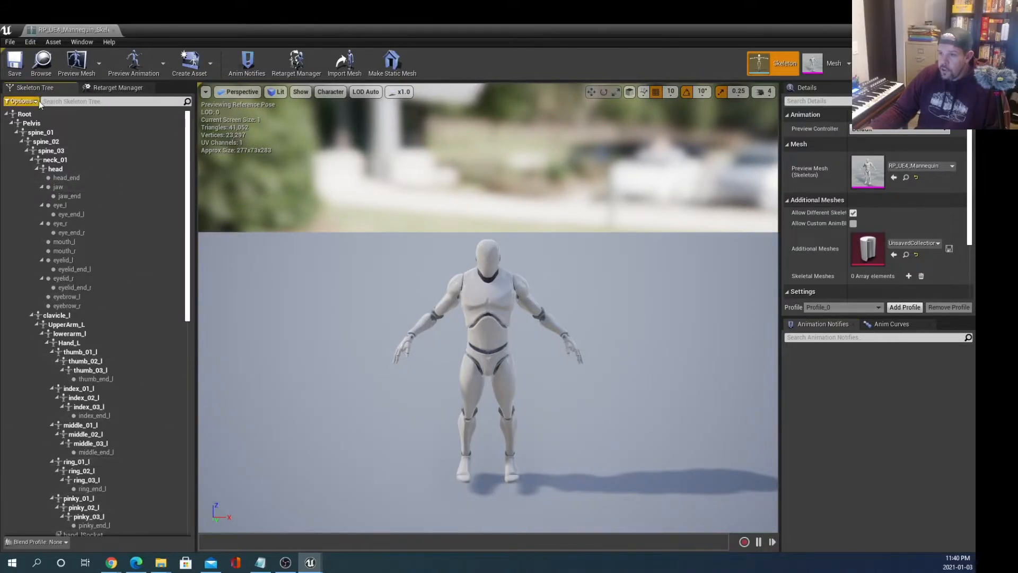
Step: Examine the mannequin's bone hierarchy, checking the left hand, finger and spine bones on the preview mesh
{"action": "scroll", "coordinate": [92, 321], "scroll_direction": "down", "scroll_amount": 5}
{"action": "scroll", "coordinate": [92, 320], "scroll_direction": "up", "scroll_amount": 5}
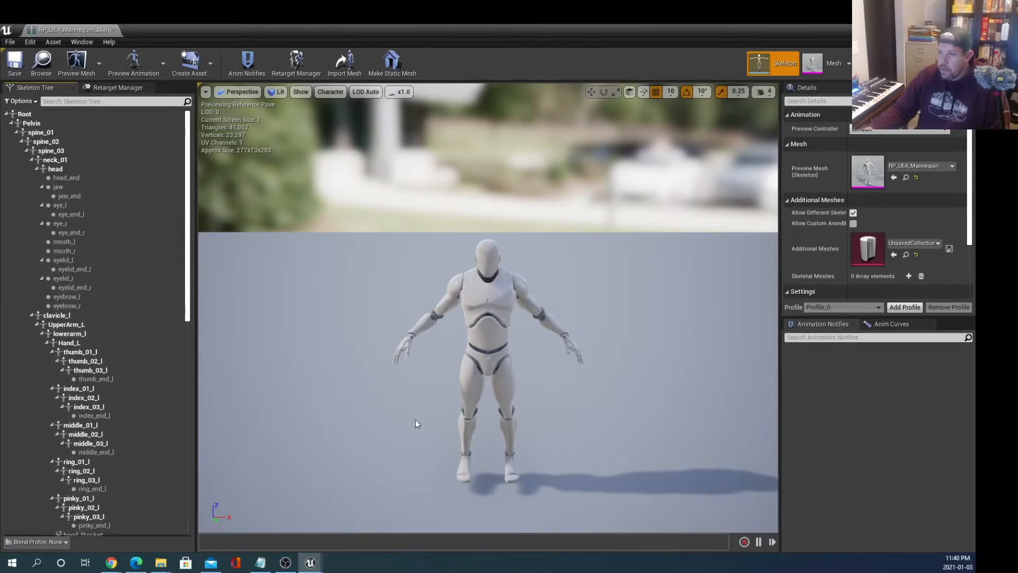
{"action": "left_click", "coordinate": [69, 343]}
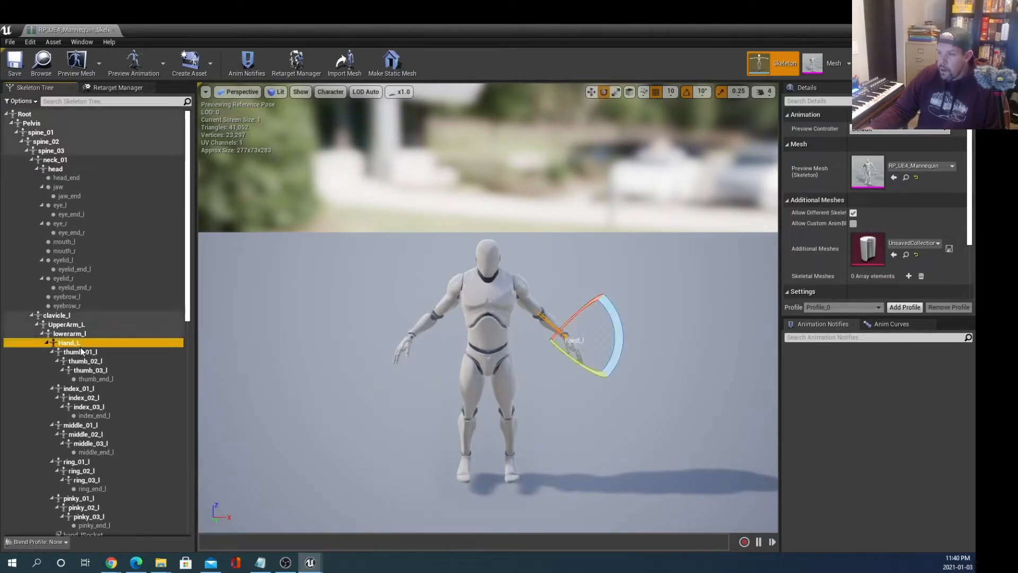
{"action": "left_click", "coordinate": [85, 361]}
{"action": "left_click", "coordinate": [87, 407]}
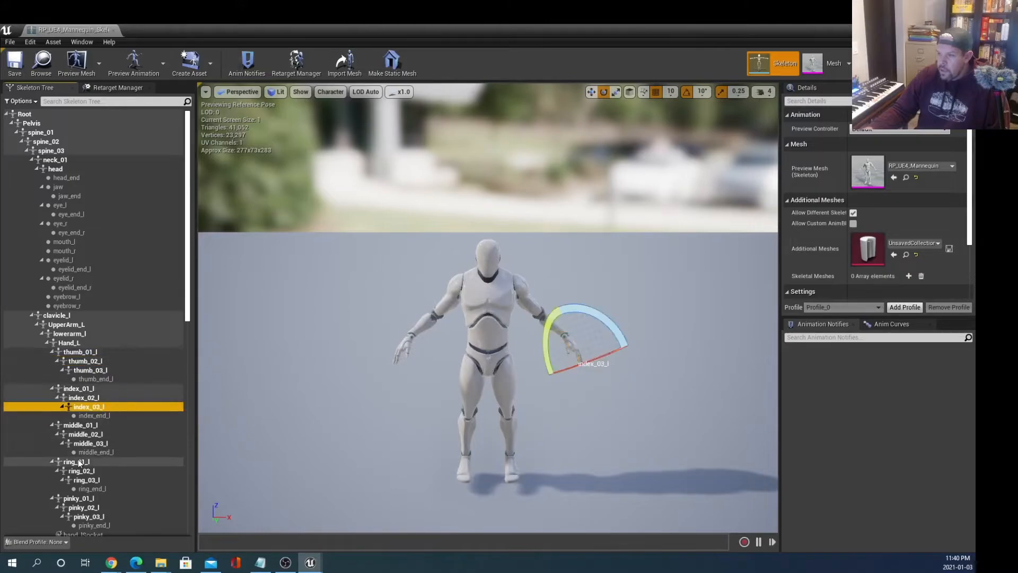
{"action": "left_click", "coordinate": [76, 461]}
{"action": "left_click", "coordinate": [70, 488]}
{"action": "left_click", "coordinate": [53, 151]}
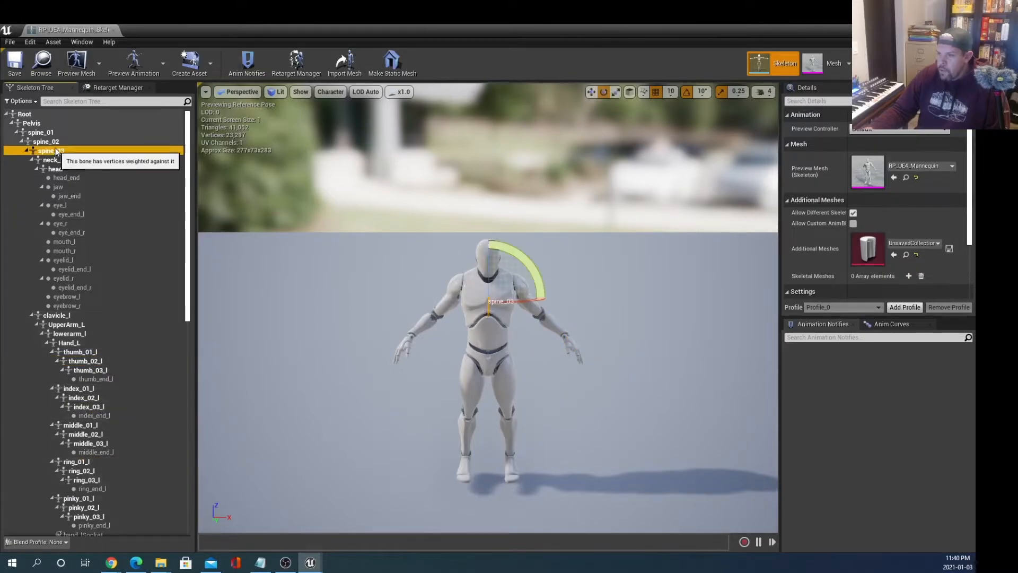
{"action": "left_click", "coordinate": [48, 132]}
Step: Review the retarget settings and the animations and meshes available for preview on the skeleton, keeping RP_UE4_Mannequin as preview mesh
{"action": "left_click", "coordinate": [97, 87]}
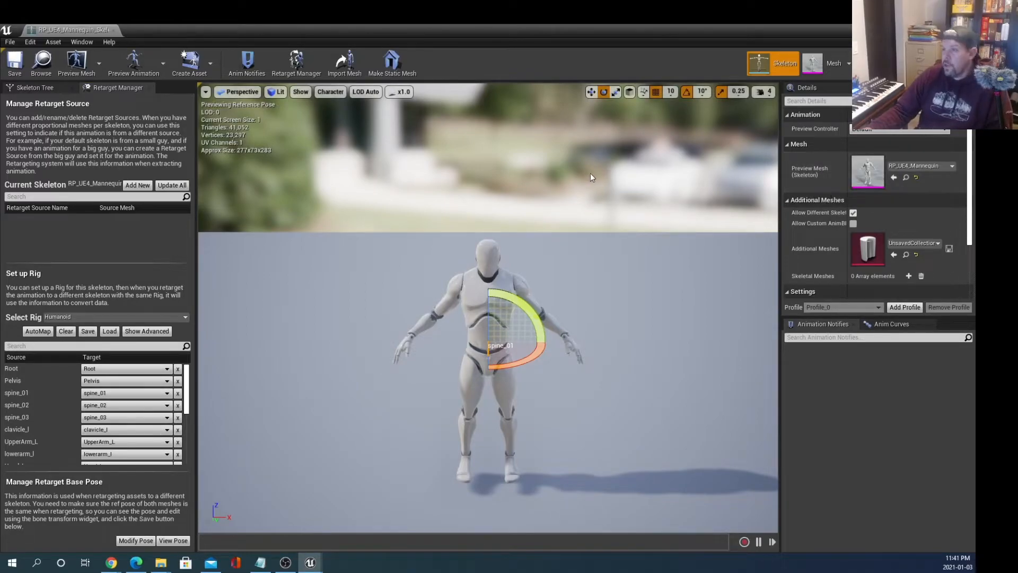
{"action": "left_click", "coordinate": [144, 67]}
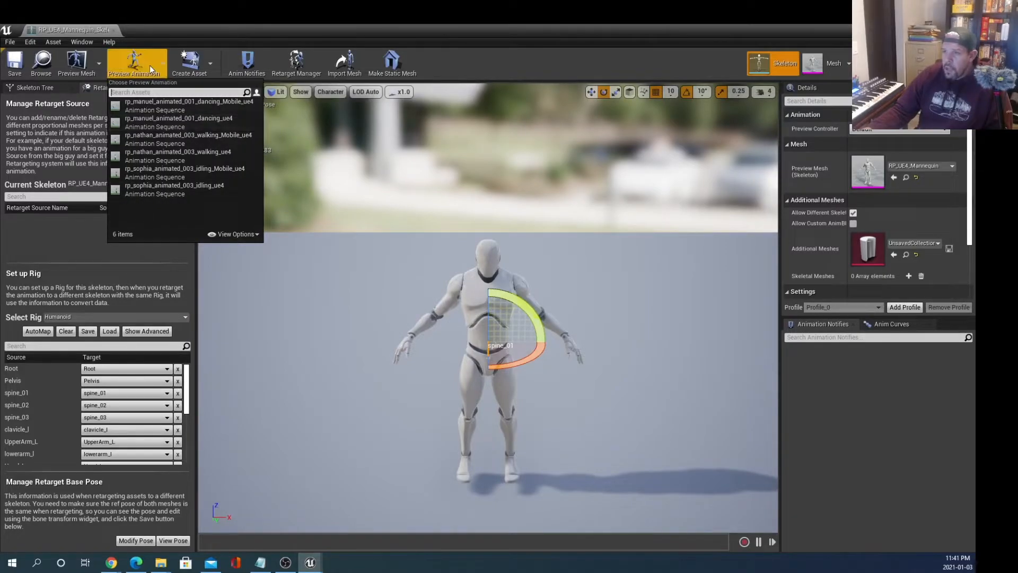
{"action": "left_click", "coordinate": [85, 58]}
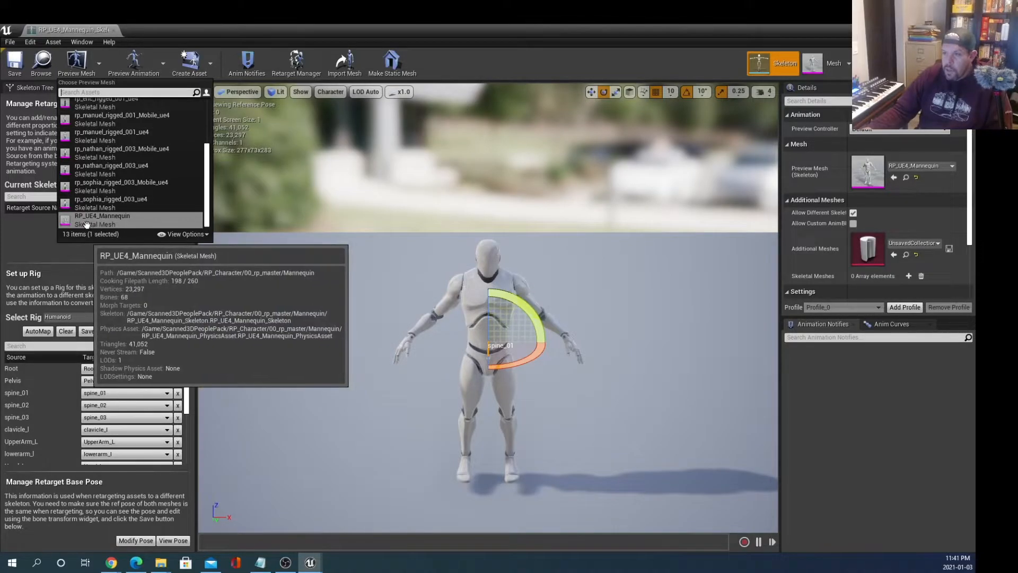
{"action": "left_click", "coordinate": [123, 224]}
{"action": "left_click", "coordinate": [101, 263]}
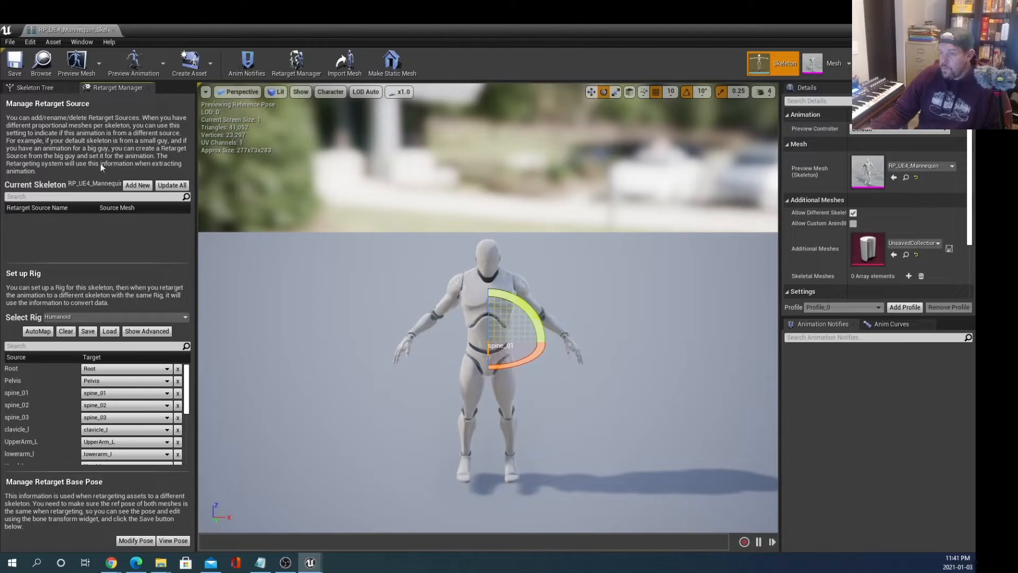
{"action": "left_click", "coordinate": [87, 69]}
{"action": "left_click", "coordinate": [116, 272]}
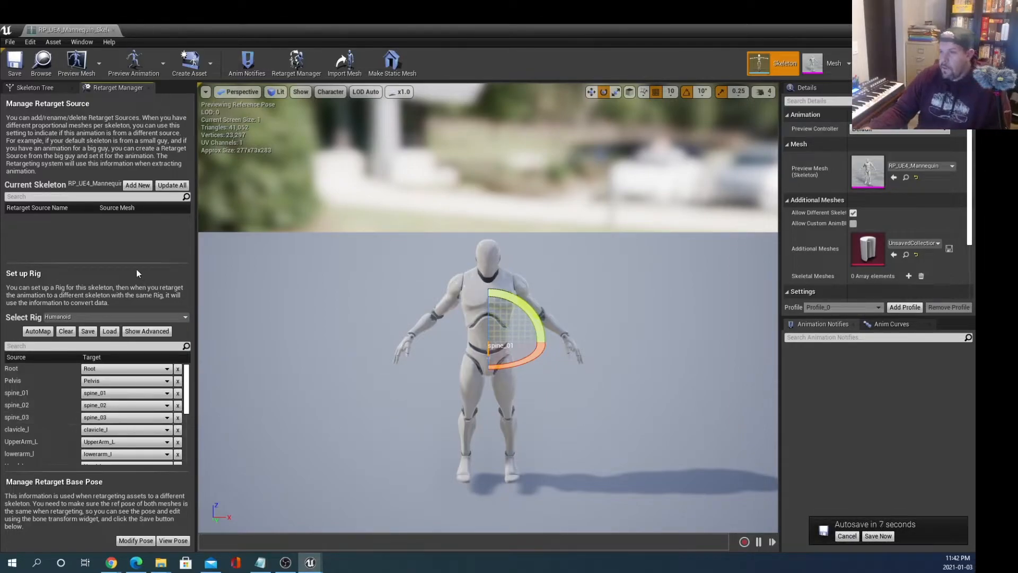
Step: Add RP_UE4_Mannequin as a retarget source and select the Humanoid rig for the skeleton
{"action": "left_click", "coordinate": [131, 186]}
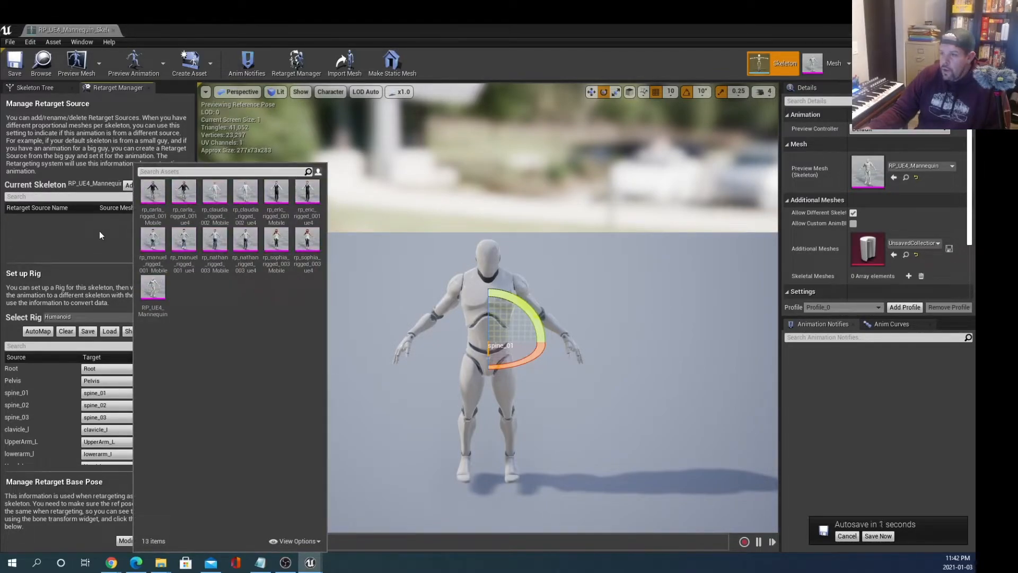
{"action": "left_click", "coordinate": [153, 288]}
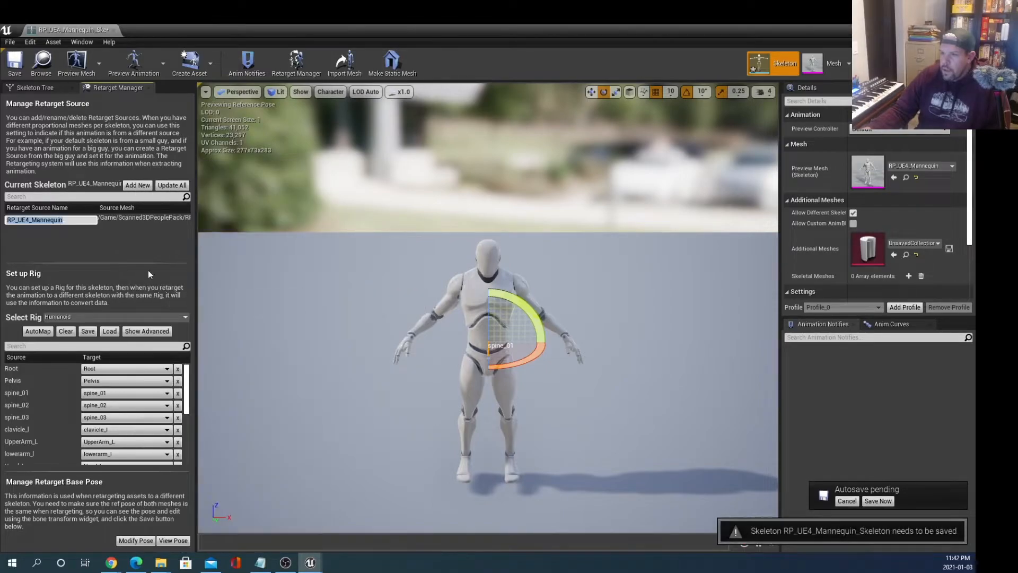
{"action": "left_click", "coordinate": [90, 253]}
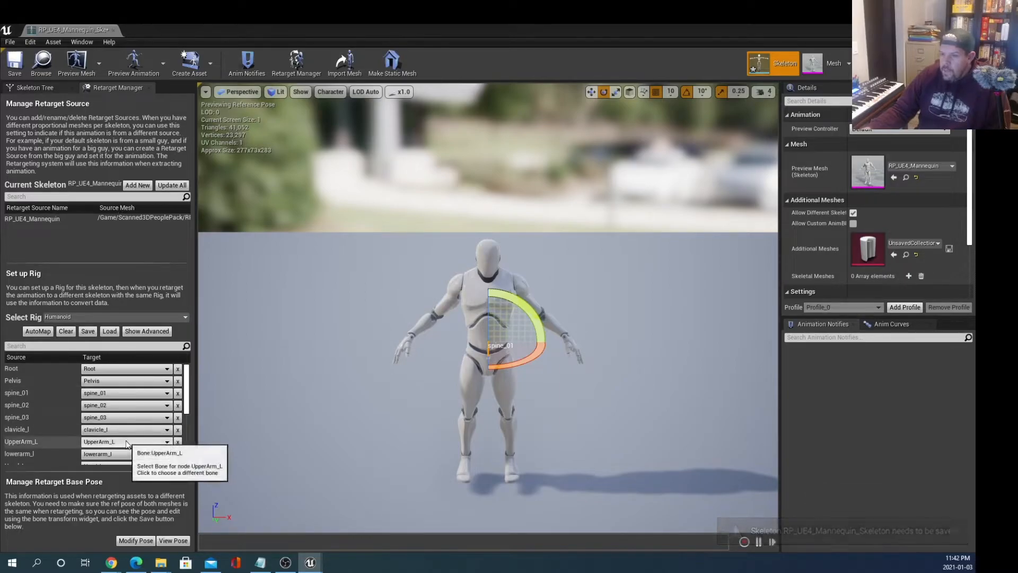
{"action": "left_click", "coordinate": [104, 316]}
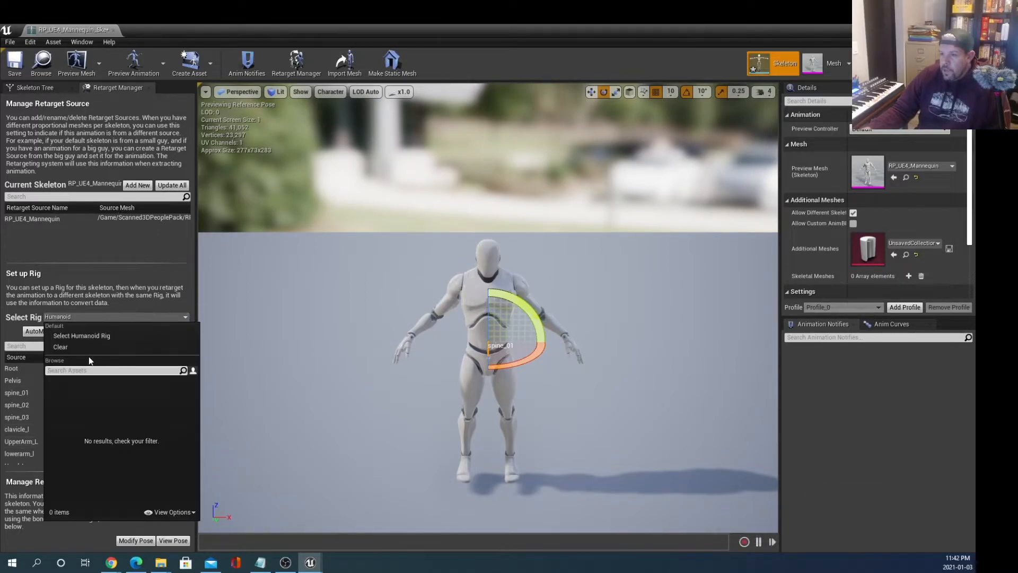
{"action": "left_click", "coordinate": [84, 336]}
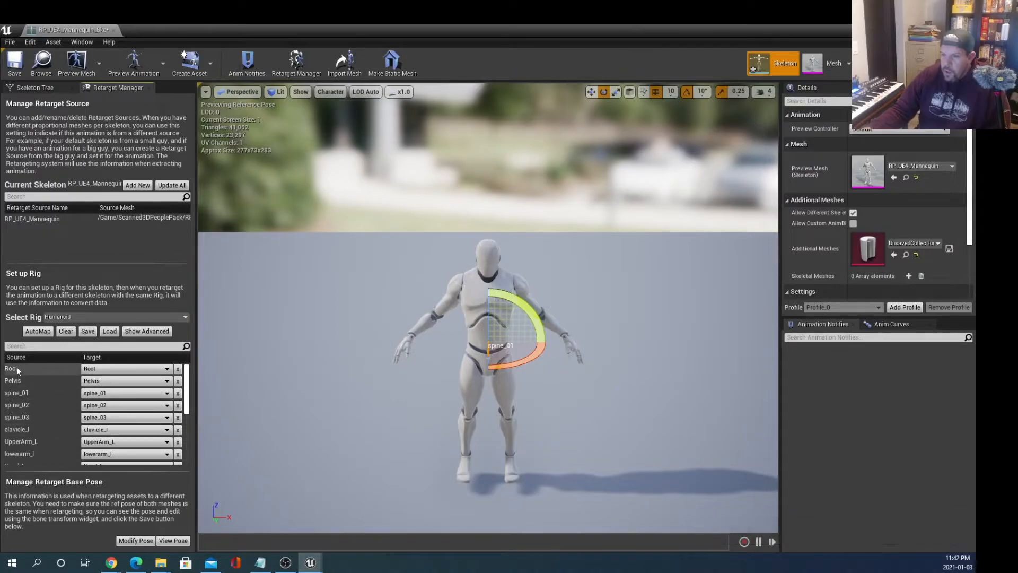
Step: Check the Humanoid rig's base and advanced bone mappings against the skeleton's bones
{"action": "left_click", "coordinate": [21, 87]}
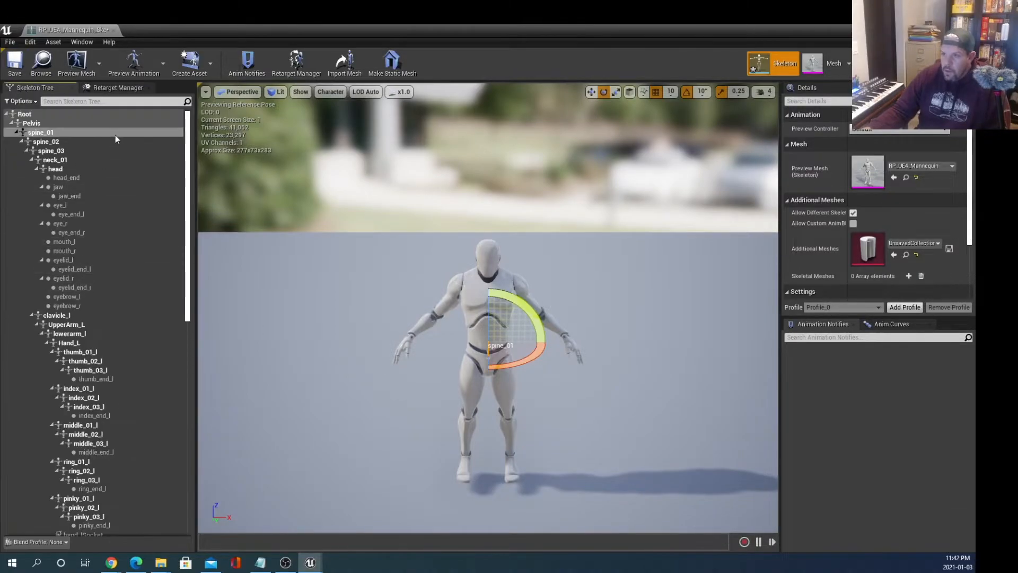
{"action": "left_click", "coordinate": [110, 89]}
{"action": "scroll", "coordinate": [75, 379], "scroll_direction": "down", "scroll_amount": 3}
{"action": "scroll", "coordinate": [77, 392], "scroll_direction": "up", "scroll_amount": 2}
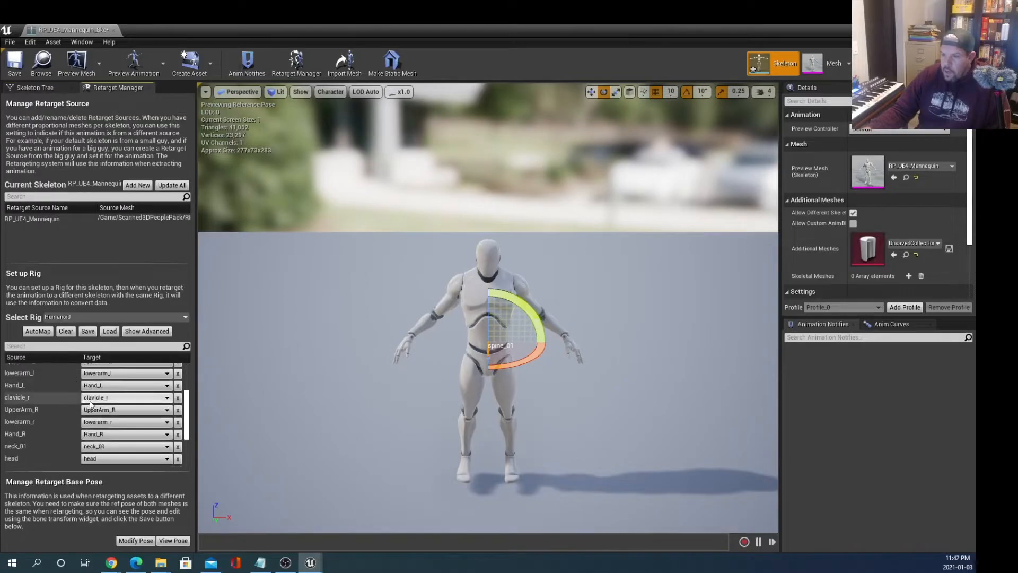
{"action": "scroll", "coordinate": [84, 427], "scroll_direction": "up", "scroll_amount": 2}
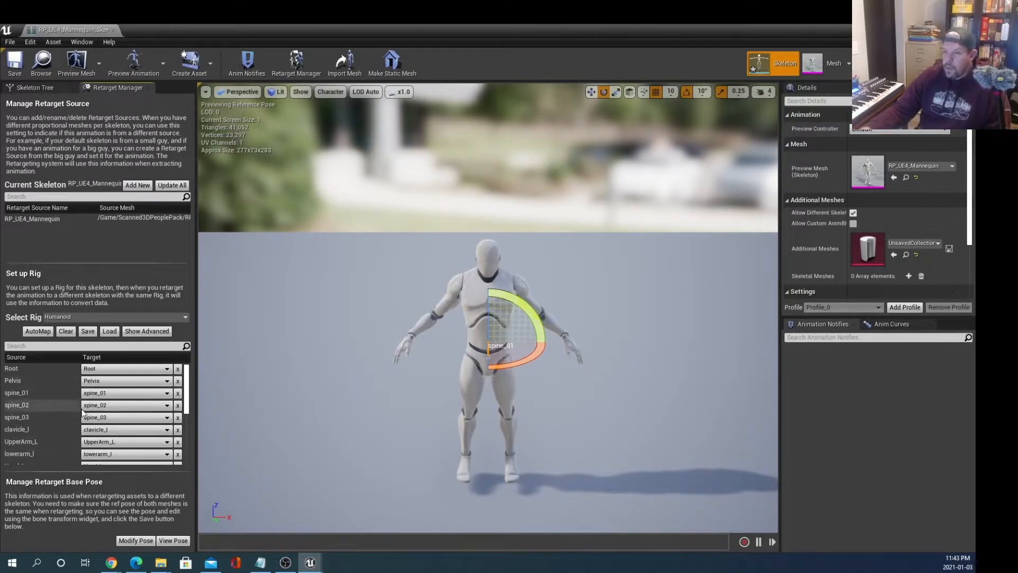
{"action": "left_click", "coordinate": [146, 330]}
{"action": "scroll", "coordinate": [42, 395], "scroll_direction": "down", "scroll_amount": 2}
{"action": "scroll", "coordinate": [32, 403], "scroll_direction": "down", "scroll_amount": 4}
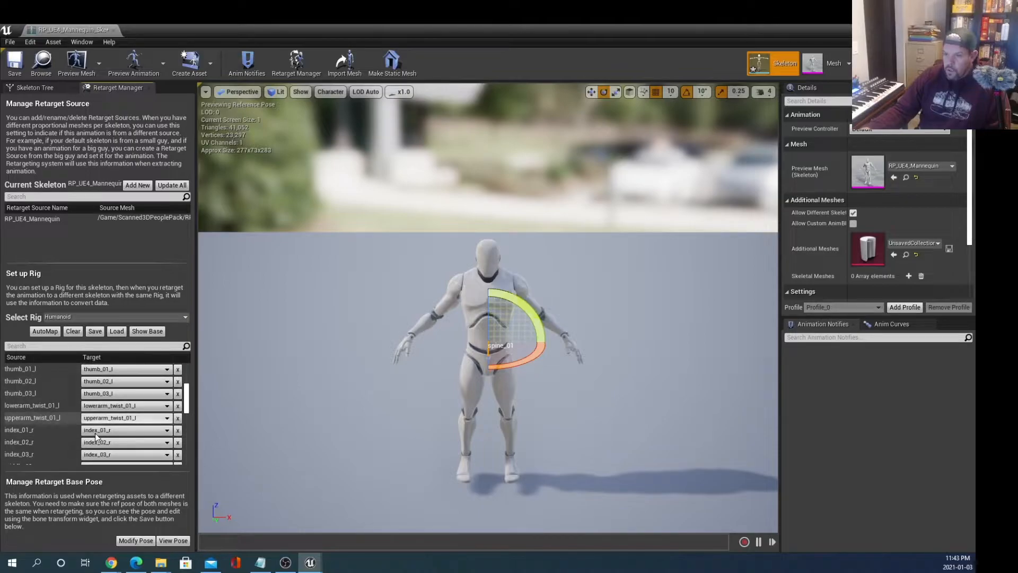
{"action": "scroll", "coordinate": [68, 438], "scroll_direction": "down", "scroll_amount": 1}
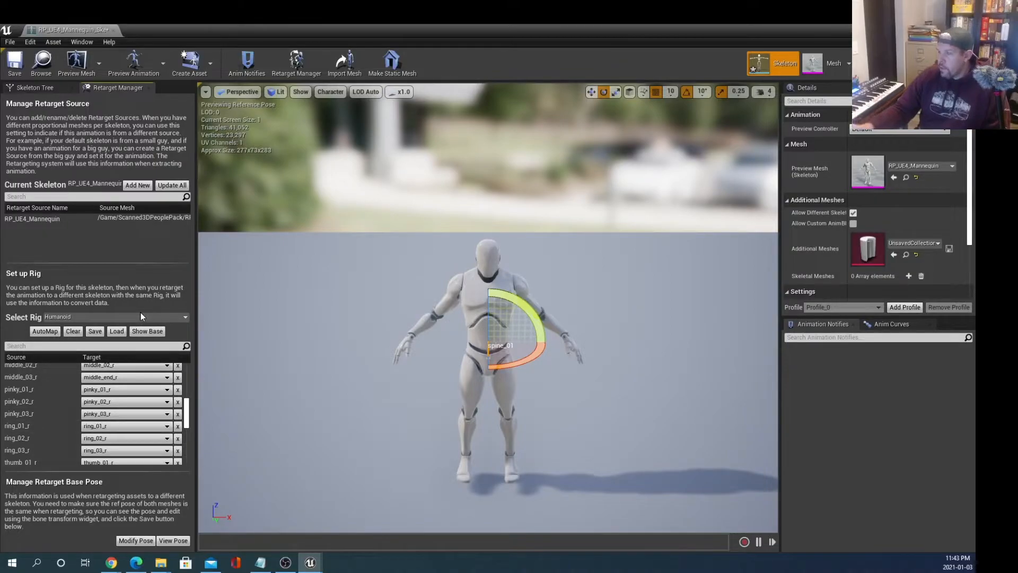
Step: Save the RP_UE4_Mannequin_Skeleton asset and close its editor
{"action": "left_click", "coordinate": [14, 73]}
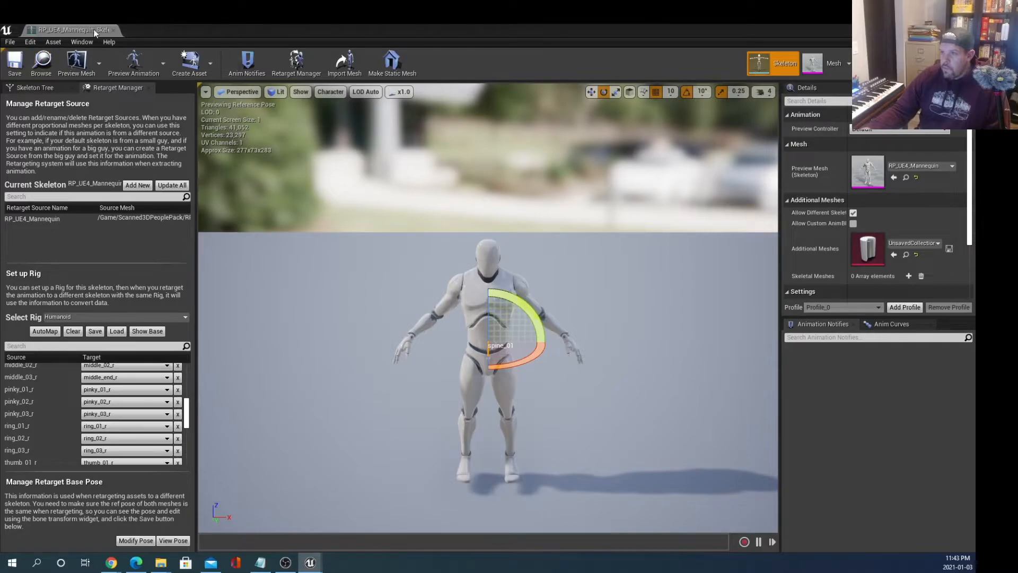
{"action": "left_click", "coordinate": [116, 31]}
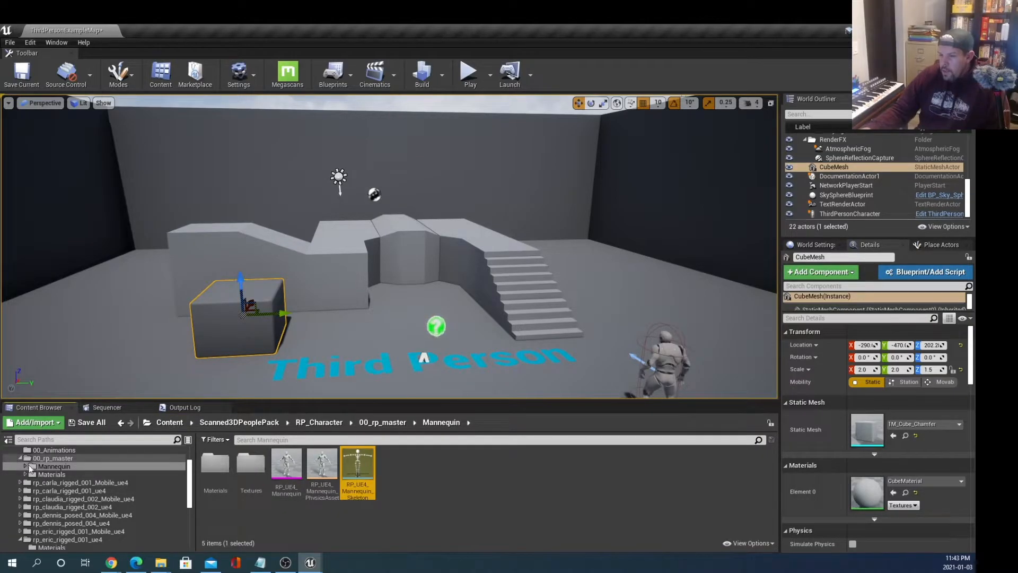
Step: Open the rp_eric_rigged_001_ue4 skeletal mesh from its non-mobile character folder
{"action": "scroll", "coordinate": [64, 497], "scroll_direction": "down", "scroll_amount": 1}
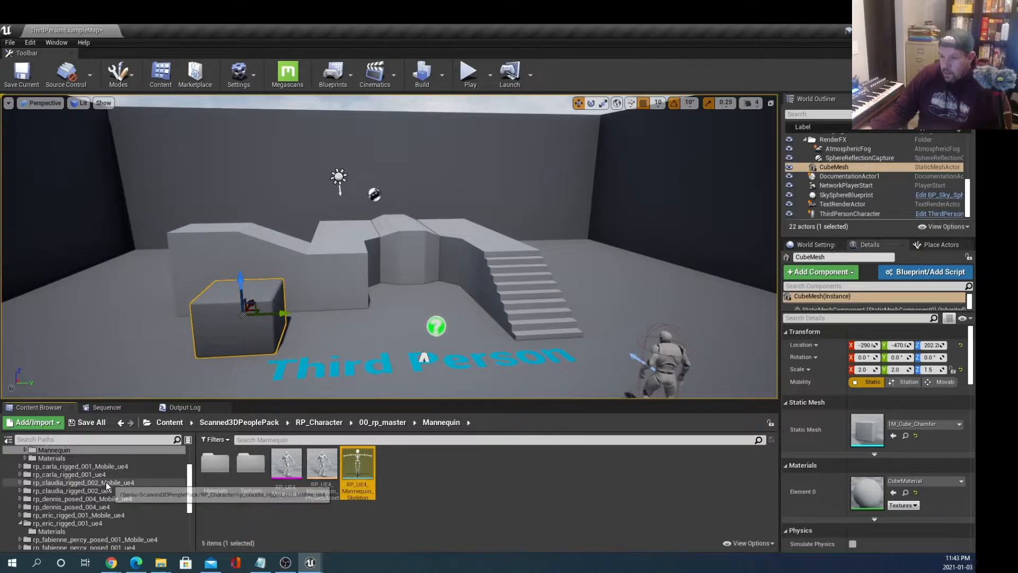
{"action": "scroll", "coordinate": [62, 508], "scroll_direction": "down", "scroll_amount": 2}
{"action": "left_click", "coordinate": [62, 482]}
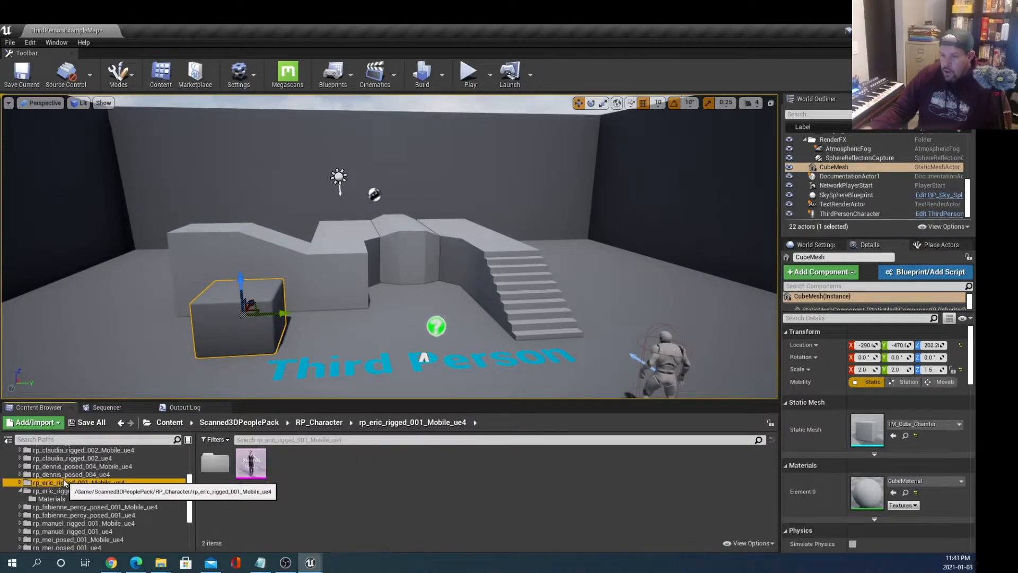
{"action": "left_click", "coordinate": [96, 491]}
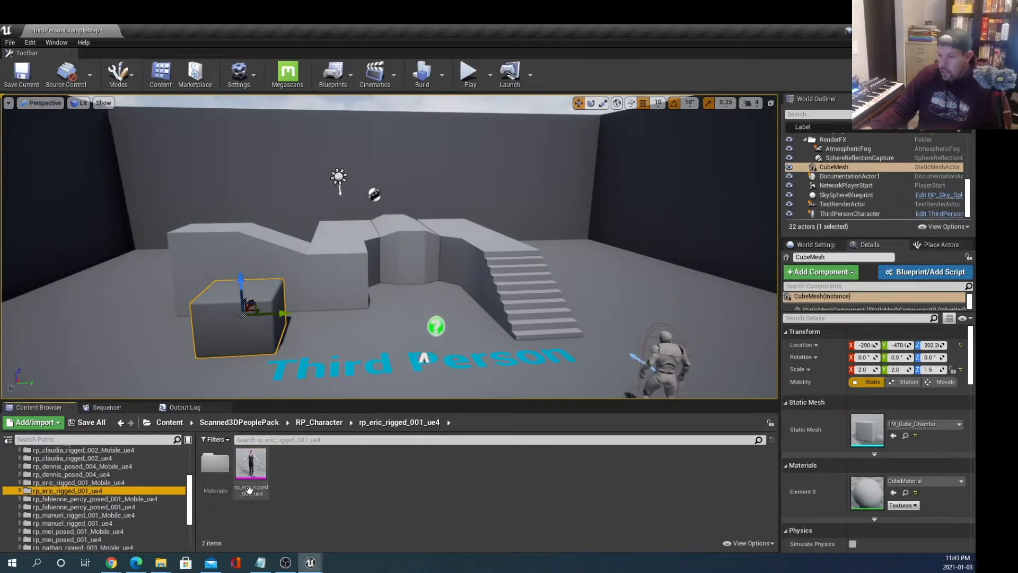
{"action": "double_click", "coordinate": [251, 477]}
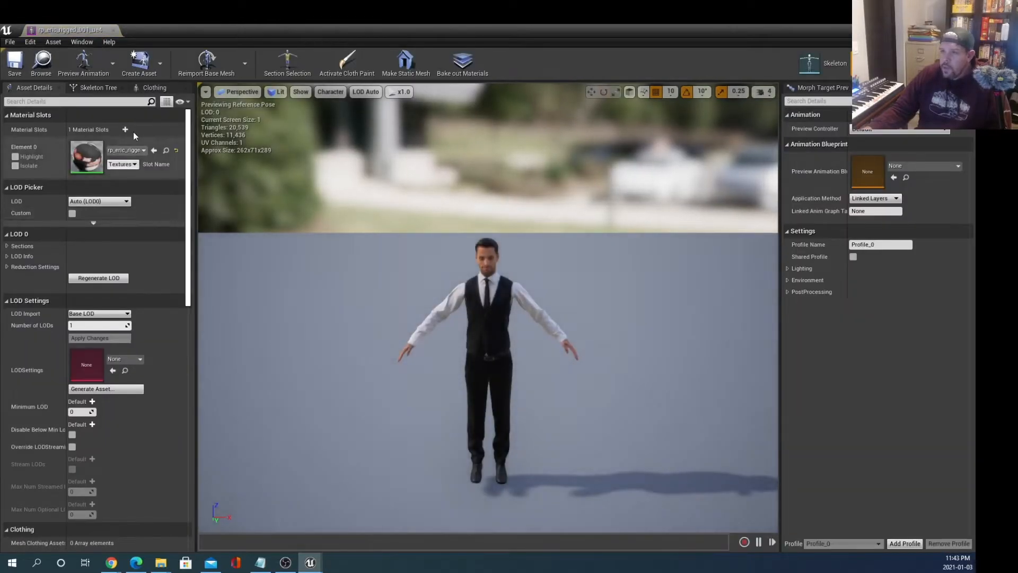
Step: Preview rp_manuel_animated_001_dancing_ue4, rp_nathan_animated_003_walking_ue4 and rp_sophia_animated_003_idling_Mobile_ue4 on the rp_eric_rigged_001_ue4 mesh
{"action": "left_click", "coordinate": [93, 61]}
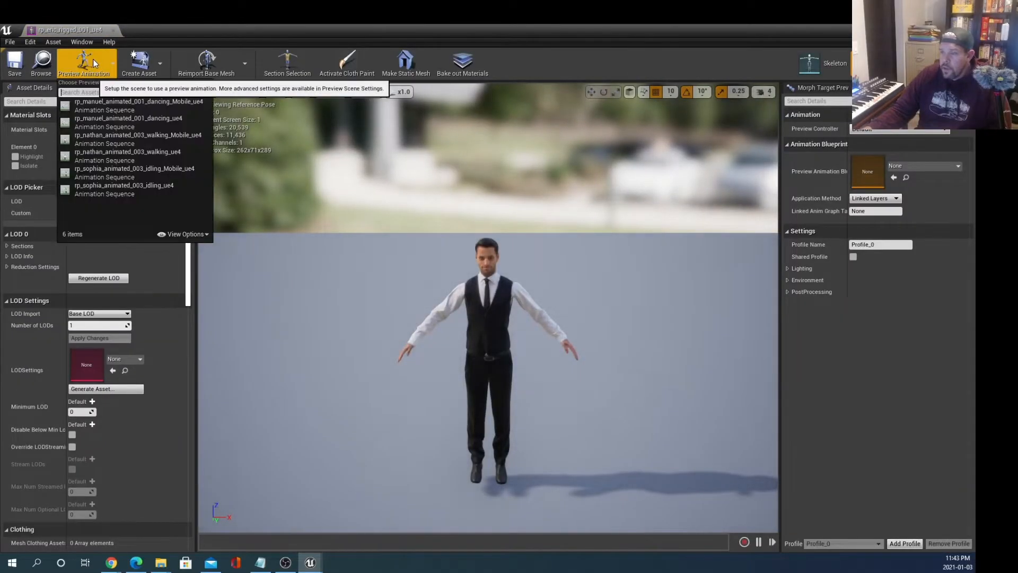
{"action": "left_click", "coordinate": [130, 122]}
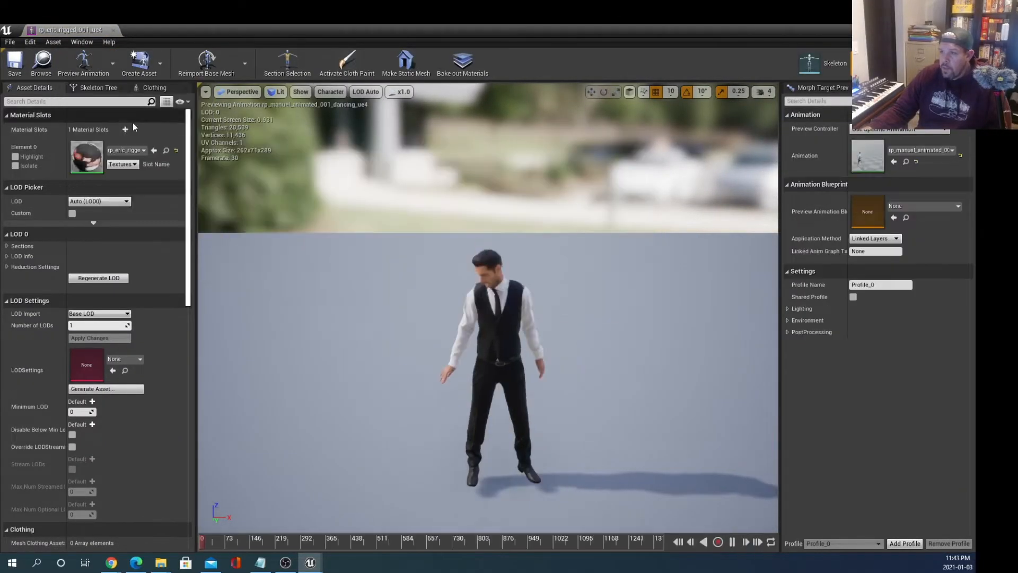
{"action": "left_click", "coordinate": [89, 63]}
{"action": "left_click", "coordinate": [110, 155]}
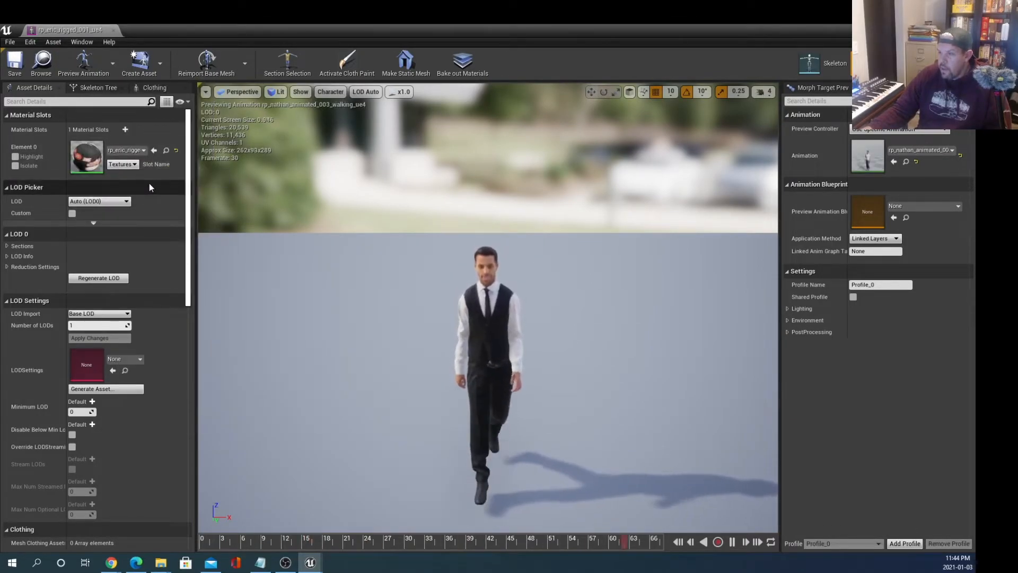
{"action": "left_click", "coordinate": [97, 66]}
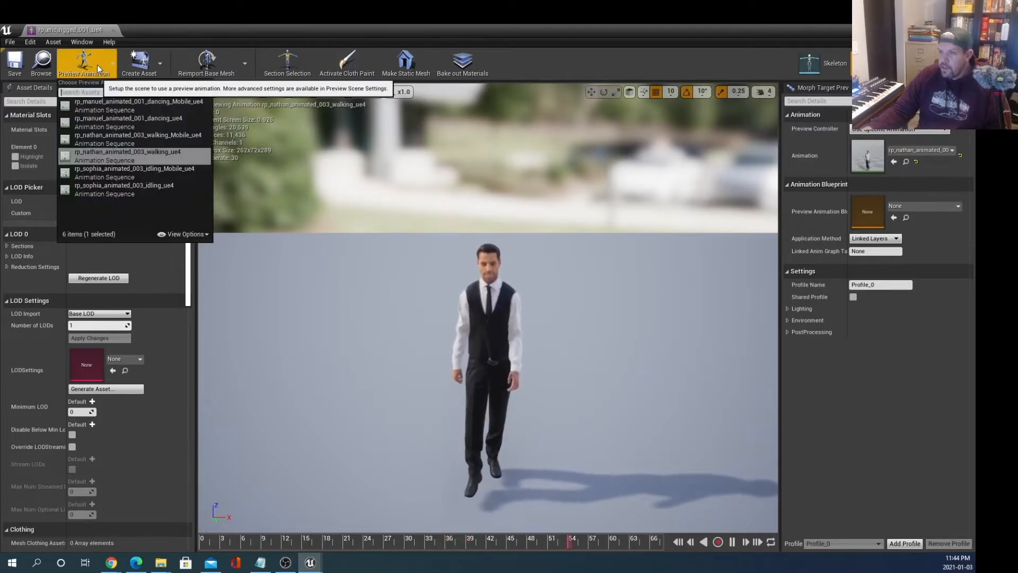
{"action": "left_click", "coordinate": [129, 173]}
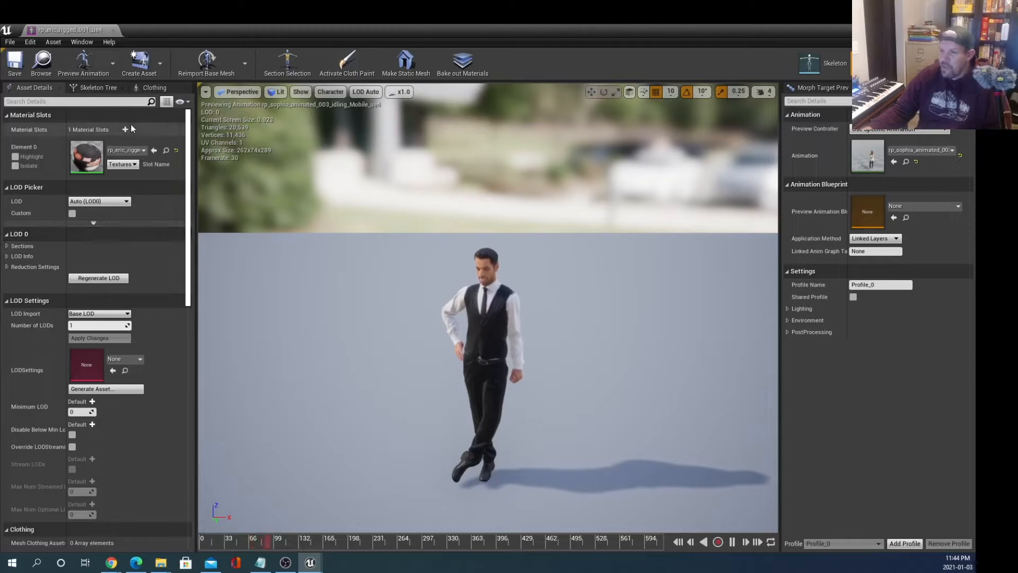
Step: Check the preview animations available for the rp_eric_rigged_001_ue4 mesh, and close its editor
{"action": "left_click", "coordinate": [101, 53]}
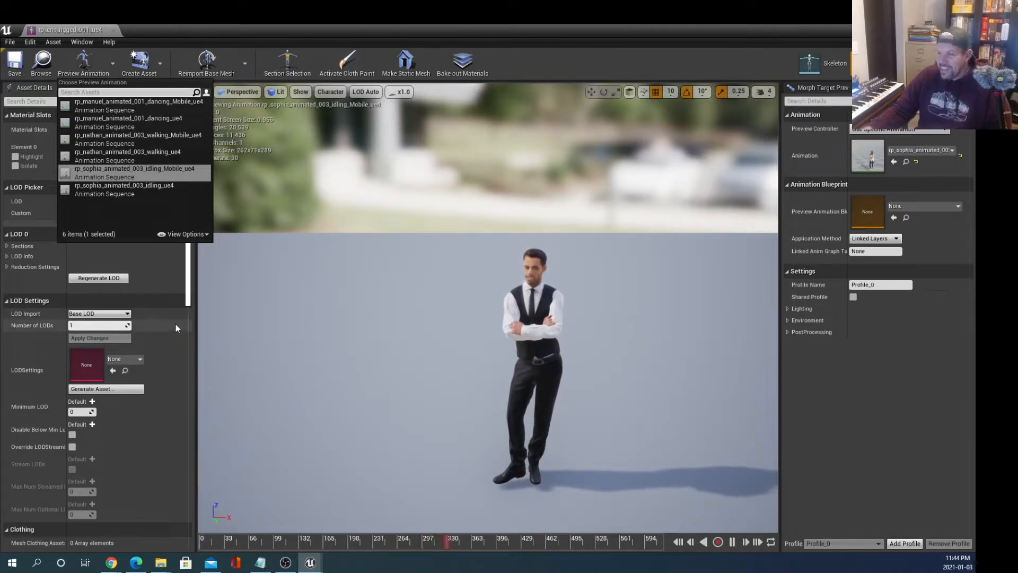
{"action": "left_click", "coordinate": [165, 275]}
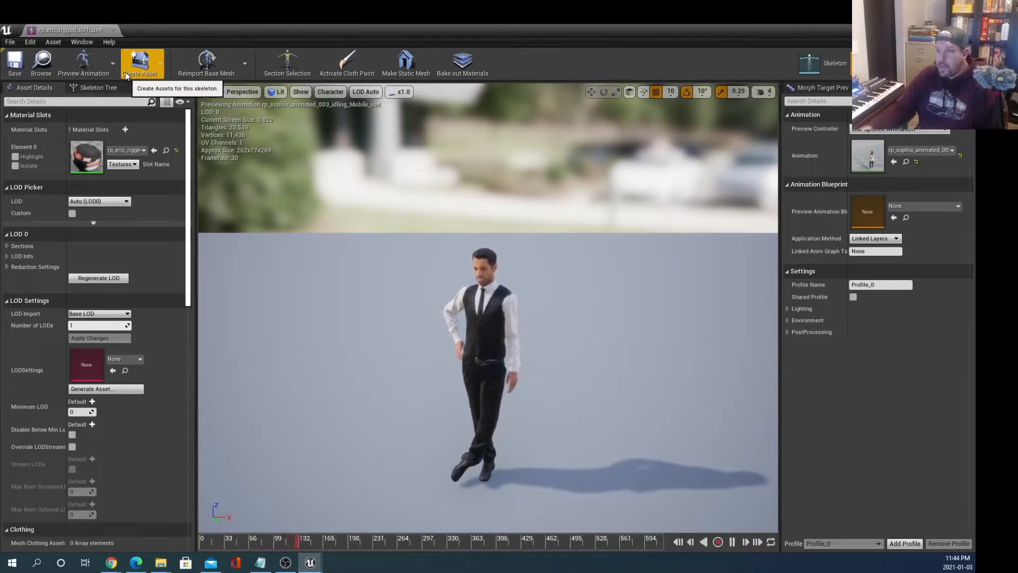
{"action": "left_click", "coordinate": [113, 30]}
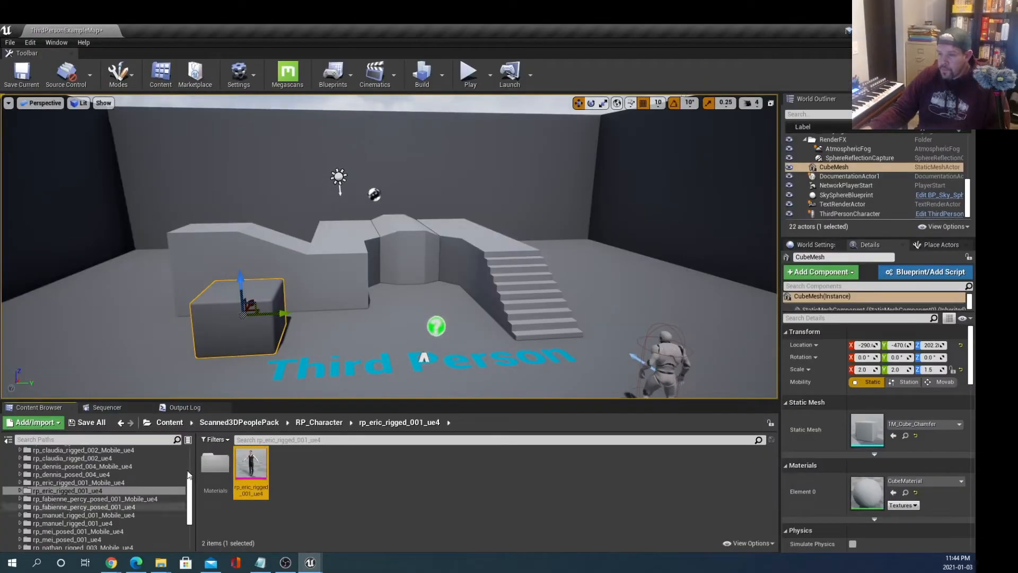
Step: Collapse the Scanned3DPeoplePack folder and open the Mannequin Animations folder
{"action": "scroll", "coordinate": [69, 471], "scroll_direction": "up", "scroll_amount": 2}
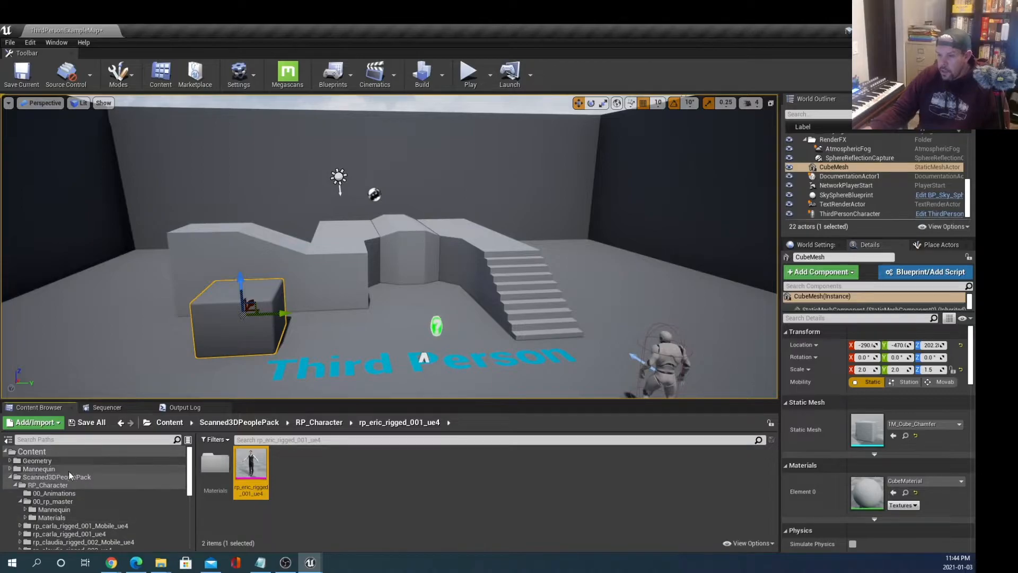
{"action": "left_click", "coordinate": [10, 476]}
{"action": "left_click", "coordinate": [39, 469]}
{"action": "left_click", "coordinate": [10, 469]}
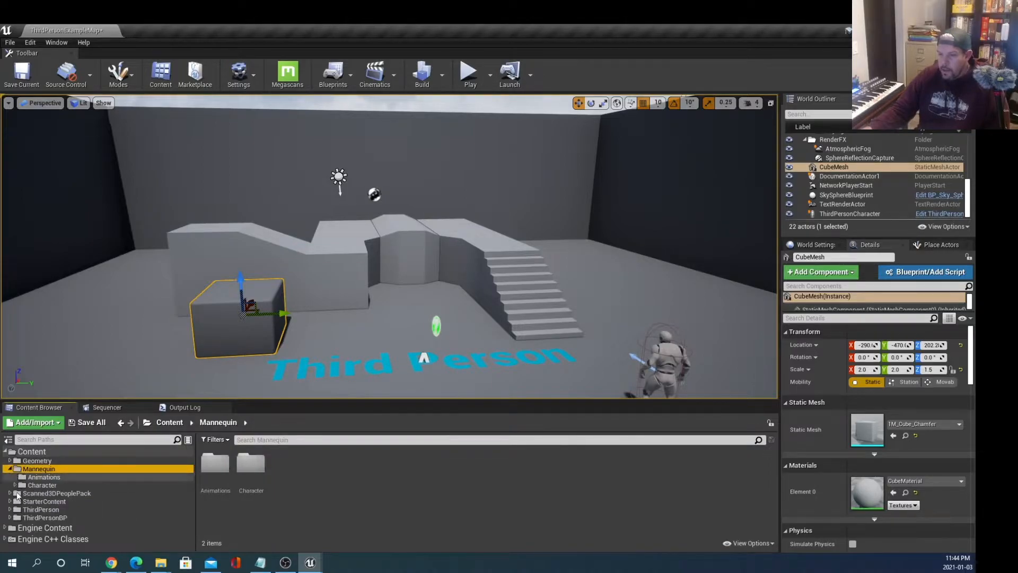
{"action": "left_click", "coordinate": [44, 476]}
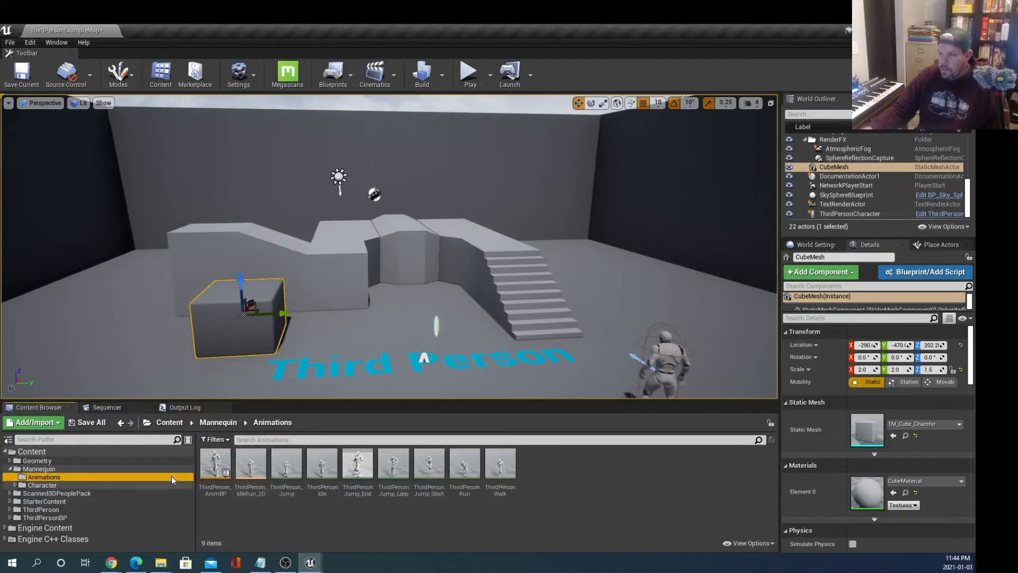
Step: Play the level in the editor, run the mannequin forward, and stop the session
{"action": "left_click", "coordinate": [471, 74]}
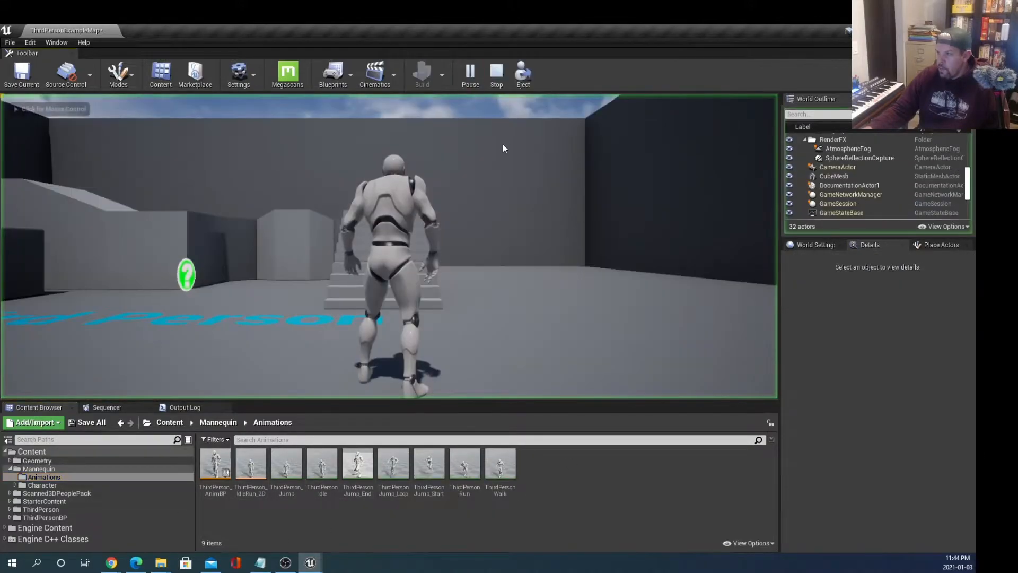
{"action": "key", "text": "w"}
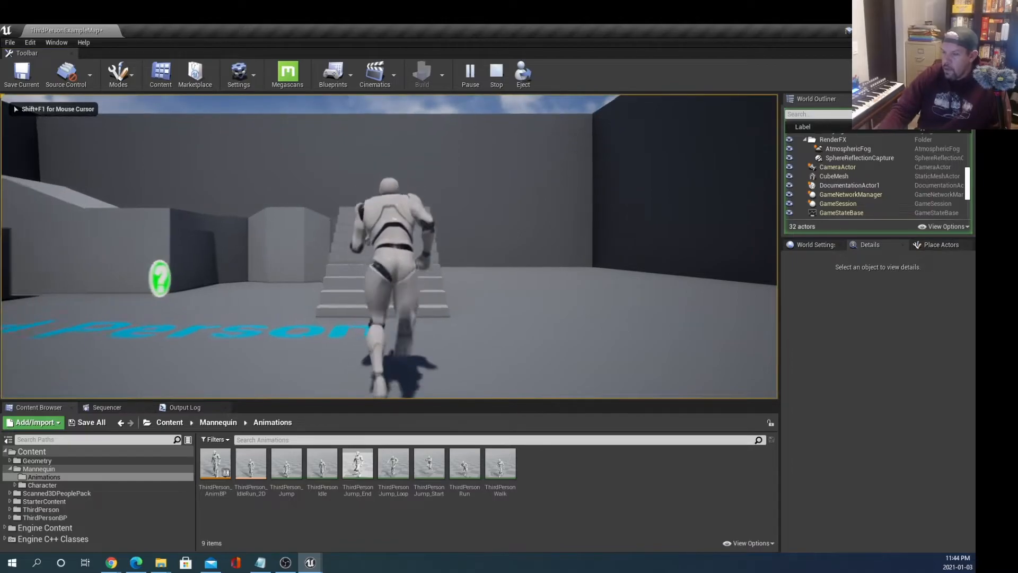
{"action": "key", "text": "Escape"}
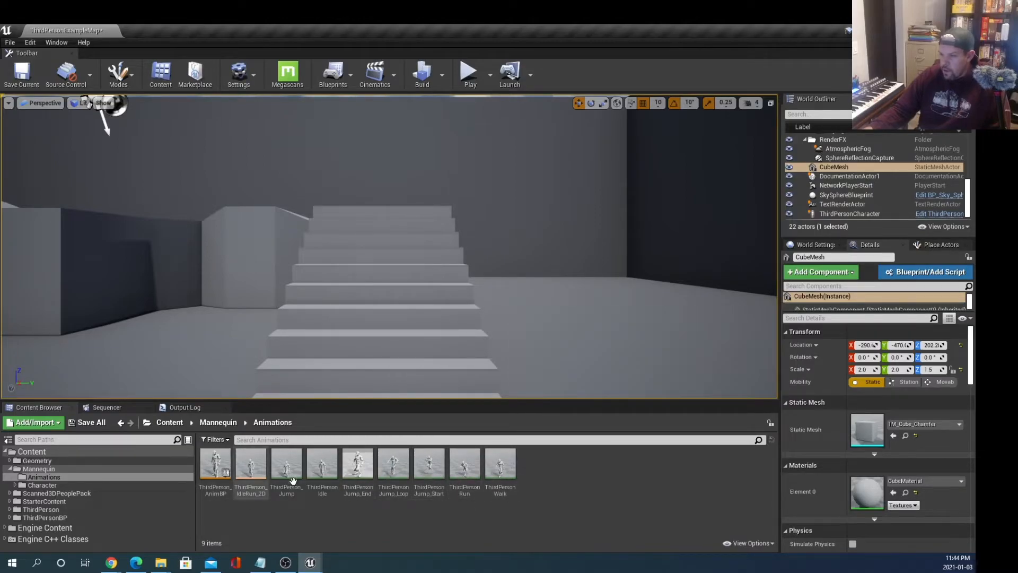
Step: Open ThirdPerson_AnimBP, inspect the Default state machine in its AnimGraph, and close the blueprint
{"action": "double_click", "coordinate": [215, 465]}
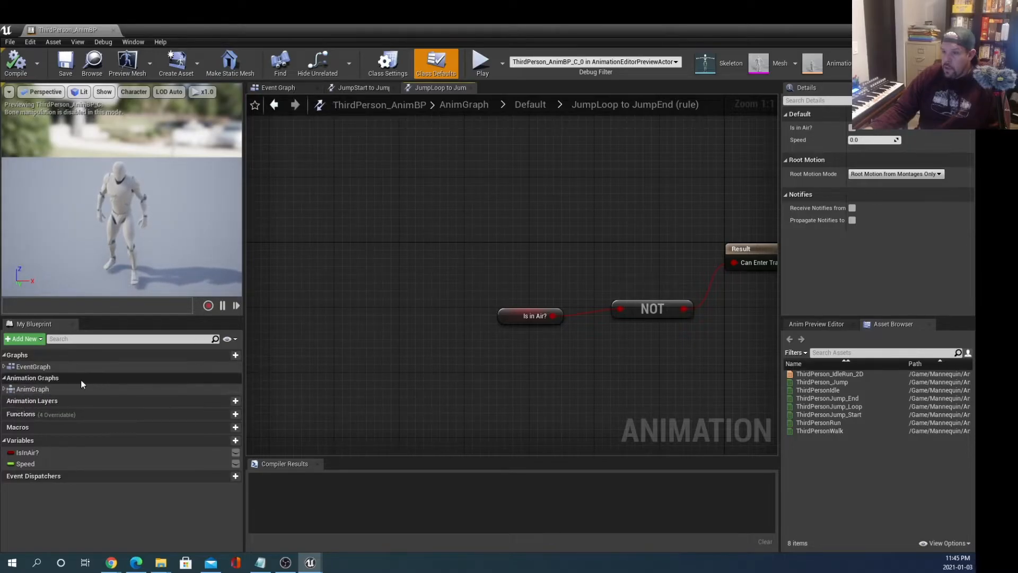
{"action": "left_click", "coordinate": [4, 389]}
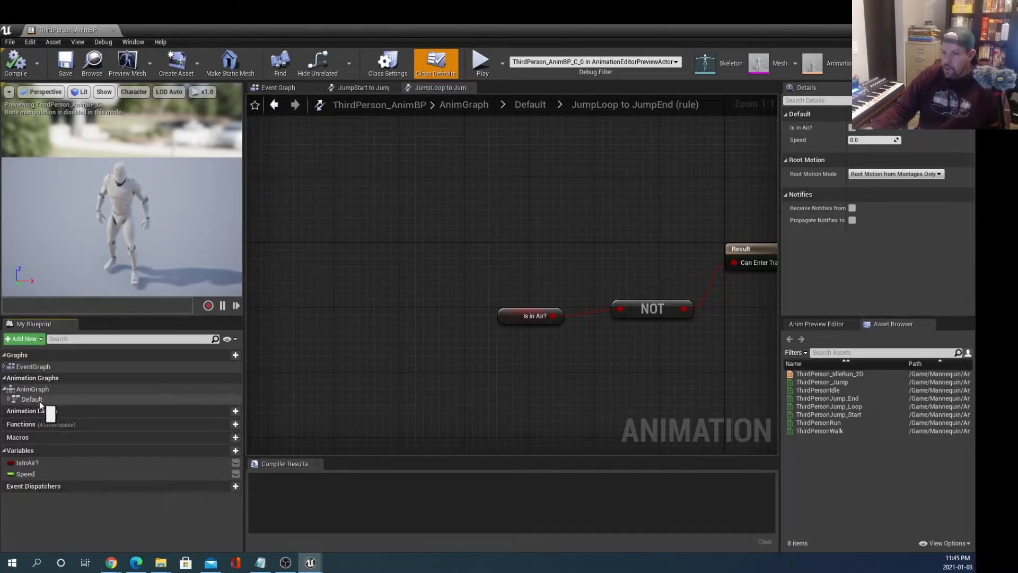
{"action": "double_click", "coordinate": [37, 400]}
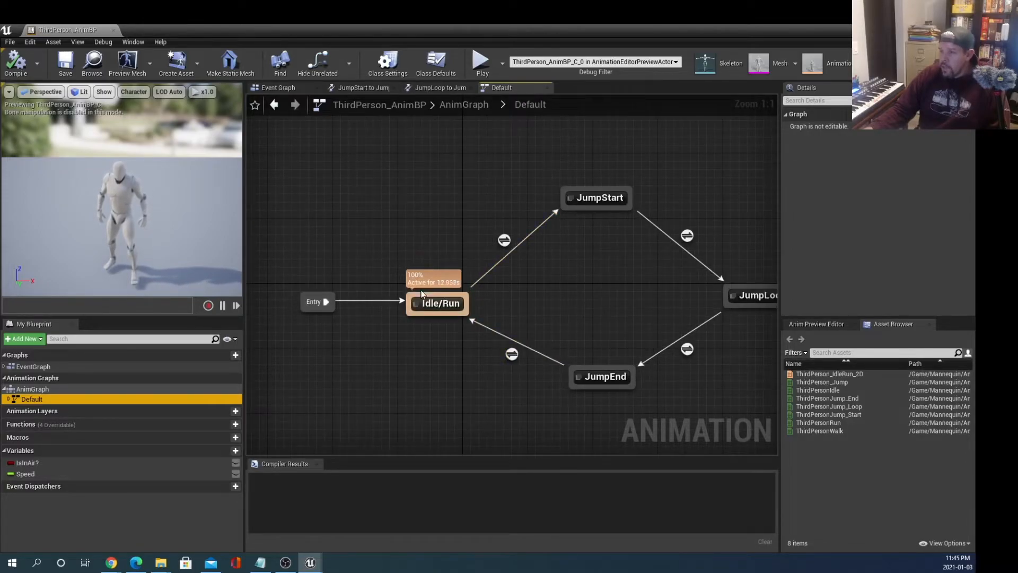
{"action": "left_click", "coordinate": [113, 30]}
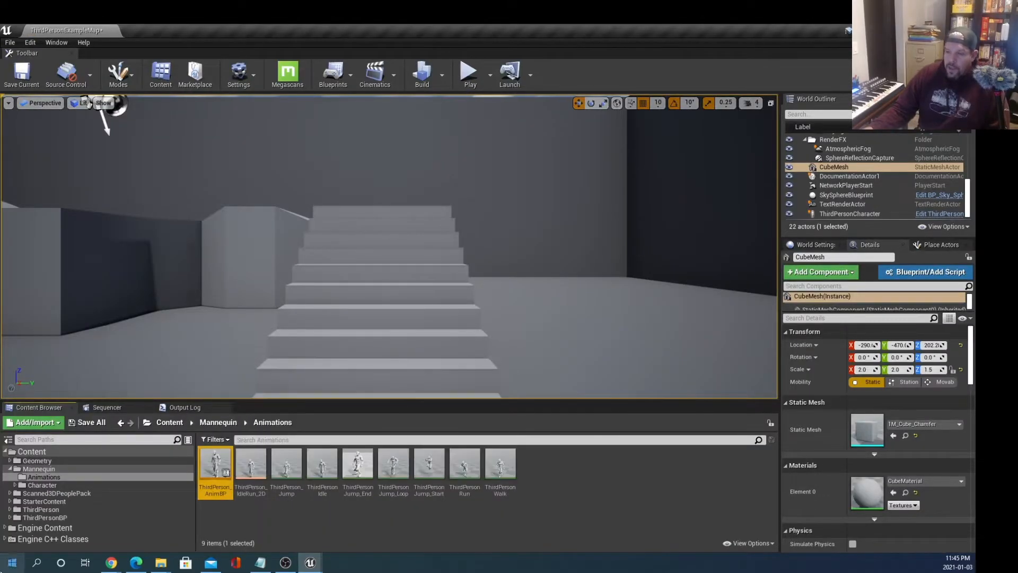
Step: Look through the Mannequin folder's Animations and Character subfolders, ending in Animations
{"action": "left_click", "coordinate": [30, 469]}
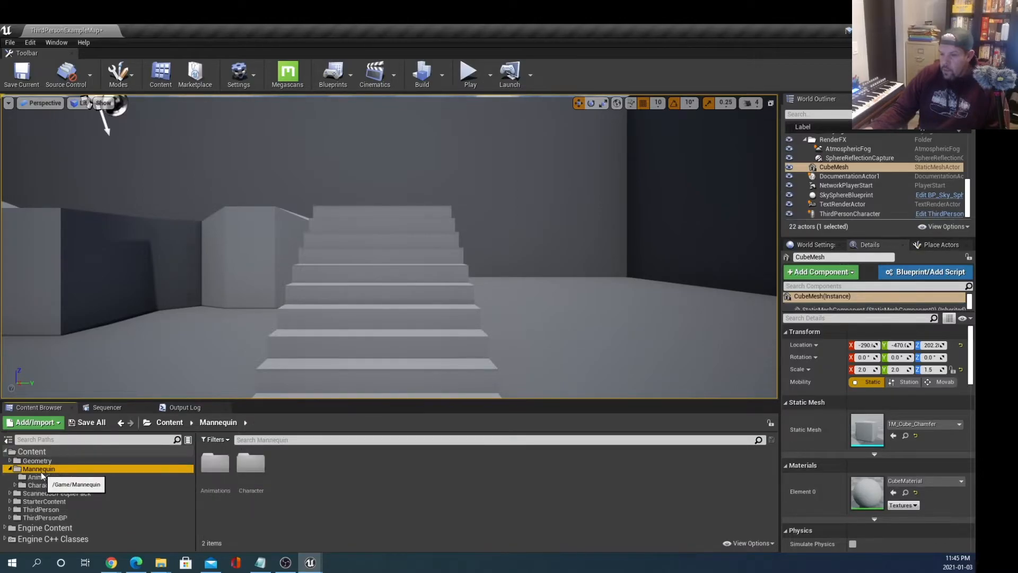
{"action": "left_click", "coordinate": [53, 477]}
{"action": "left_click", "coordinate": [55, 484]}
{"action": "left_click", "coordinate": [48, 477]}
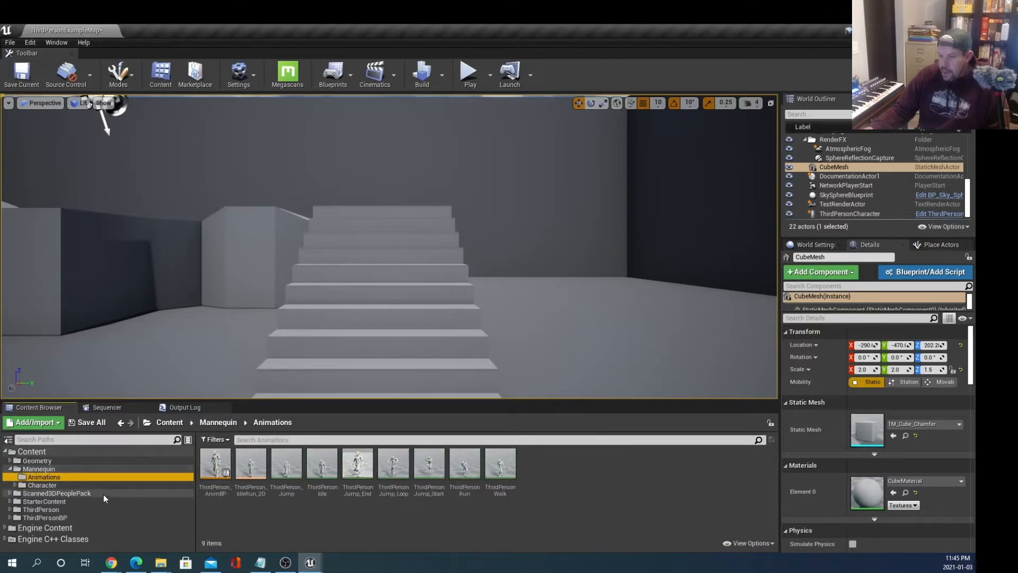
Step: Browse Scanned3DPeoplePack's RP_Character folder and show the contents of its 00_Animations subfolder
{"action": "double_click", "coordinate": [47, 493]}
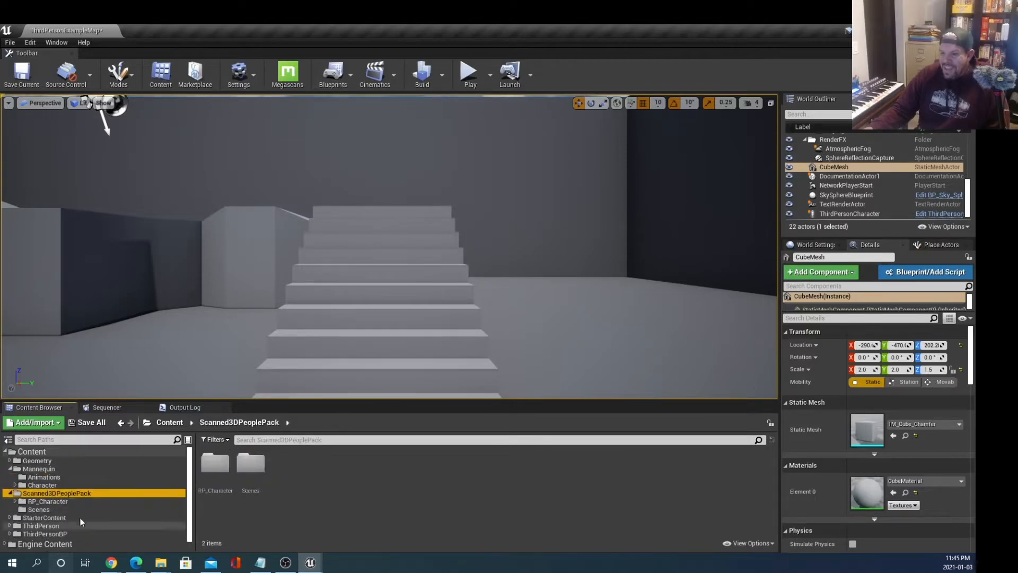
{"action": "double_click", "coordinate": [46, 502]}
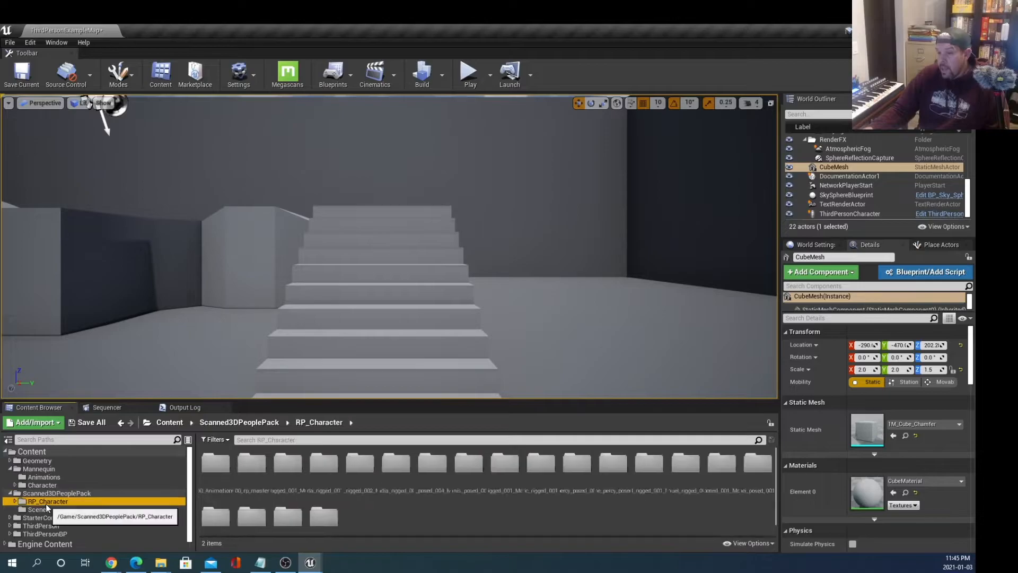
{"action": "scroll", "coordinate": [232, 473], "scroll_direction": "down", "scroll_amount": 1}
{"action": "left_click", "coordinate": [78, 510]}
{"action": "left_click", "coordinate": [75, 518]}
{"action": "left_click", "coordinate": [71, 510]}
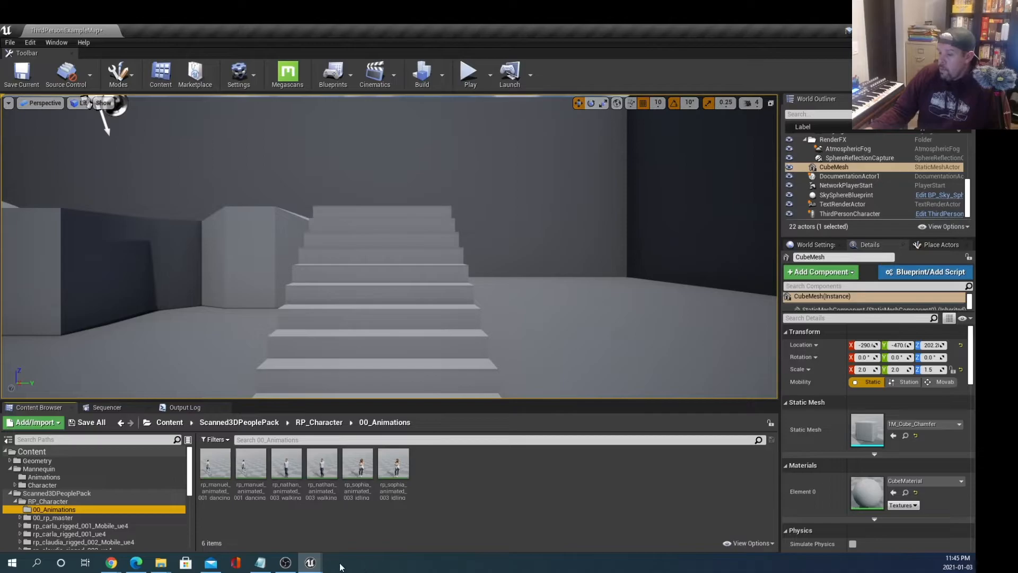
Step: Switch to the ChairStamina project window and show its Mannequin Animations folder
{"action": "mouse_move", "coordinate": [318, 566]}
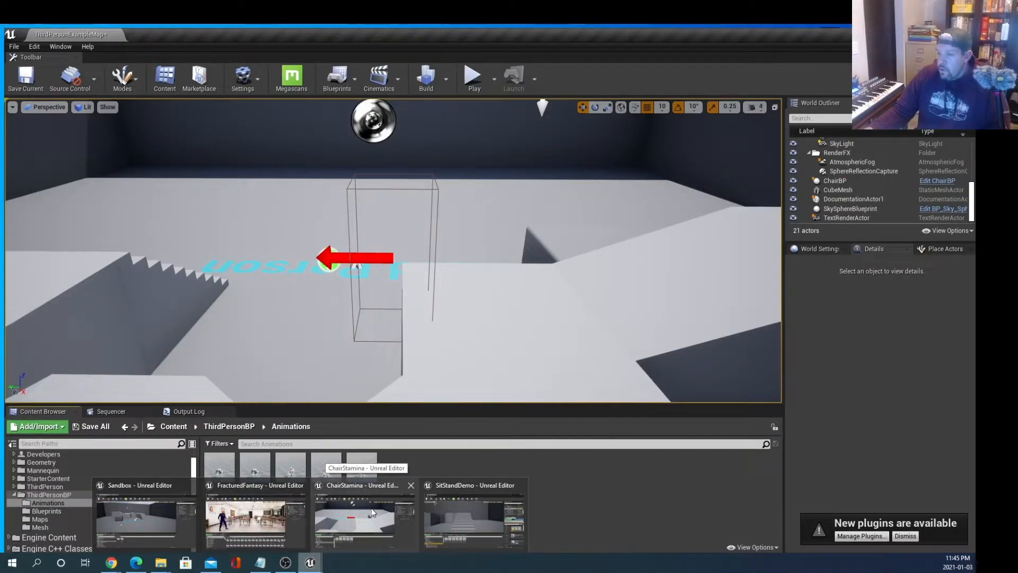
{"action": "left_click", "coordinate": [372, 508]}
{"action": "scroll", "coordinate": [171, 520], "scroll_direction": "up", "scroll_amount": 1}
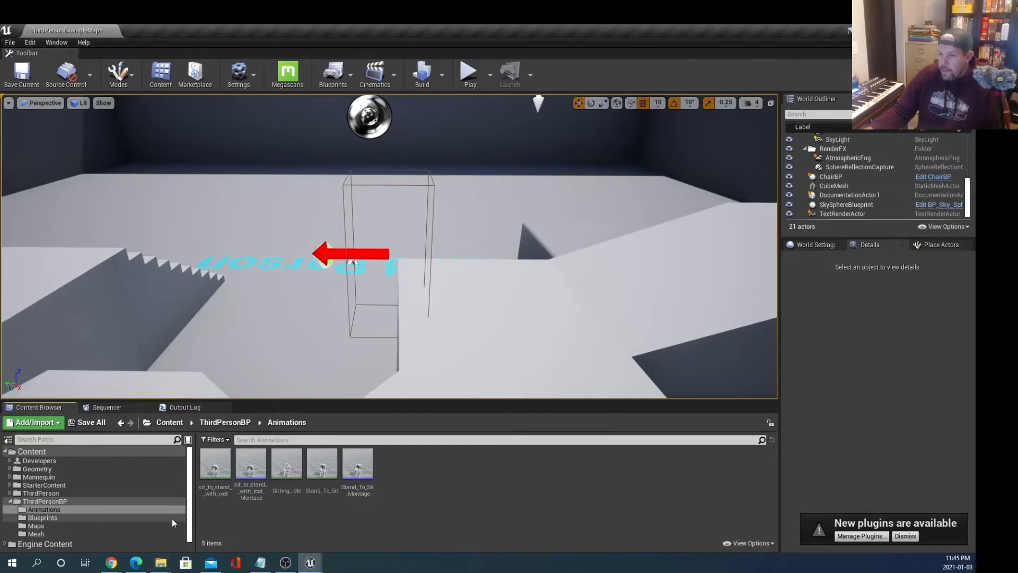
{"action": "double_click", "coordinate": [45, 478]}
{"action": "left_click", "coordinate": [49, 485]}
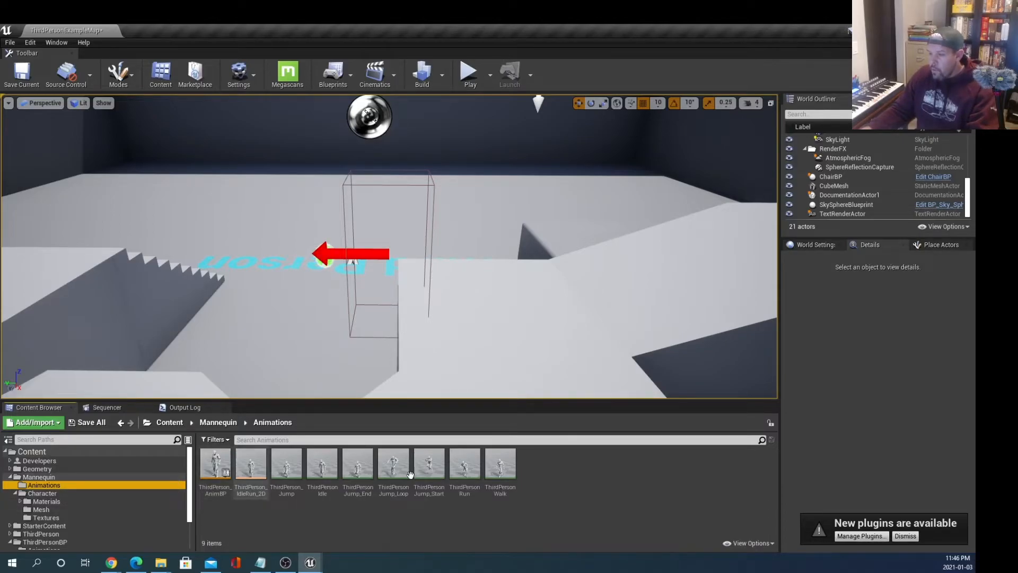
Step: Examine the Animations, Blueprints and Mesh folders under ThirdPersonBP, and return to its Animations folder
{"action": "left_click_drag", "start_coordinate": [190, 461], "coordinate": [195, 553]}
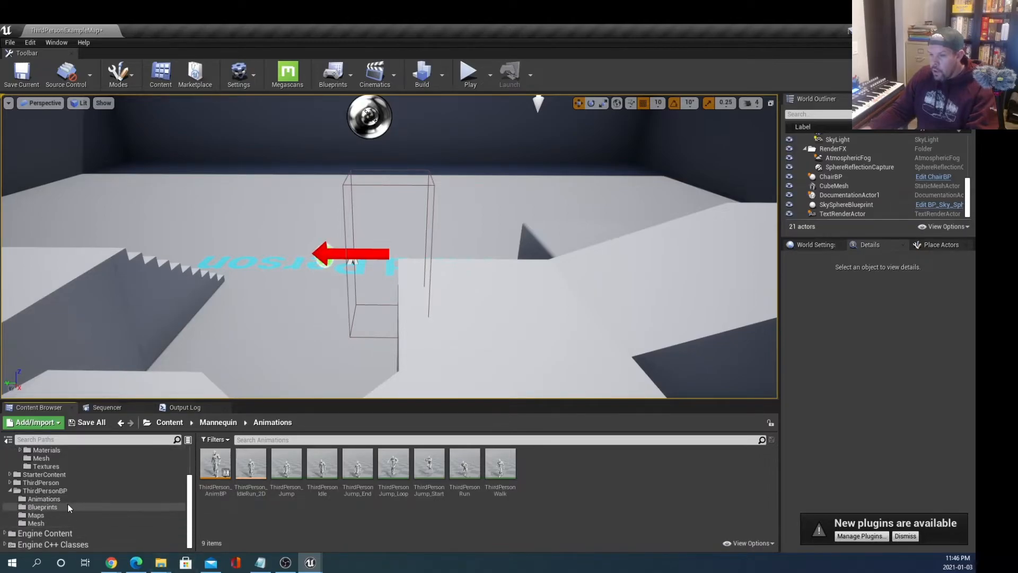
{"action": "scroll", "coordinate": [90, 497], "scroll_direction": "up", "scroll_amount": 4}
{"action": "scroll", "coordinate": [72, 494], "scroll_direction": "down", "scroll_amount": 4}
{"action": "left_click", "coordinate": [50, 499]}
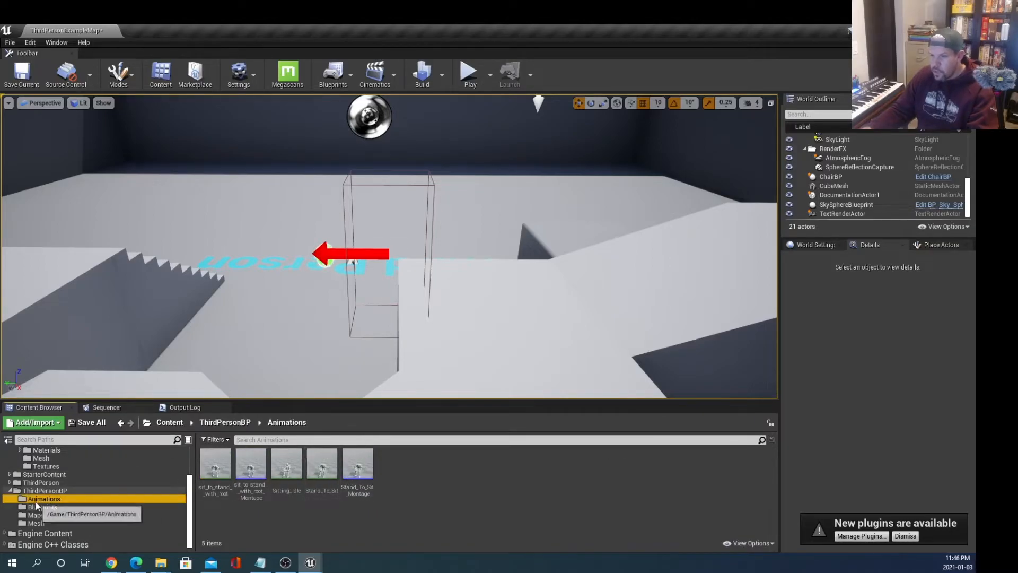
{"action": "left_click", "coordinate": [55, 506]}
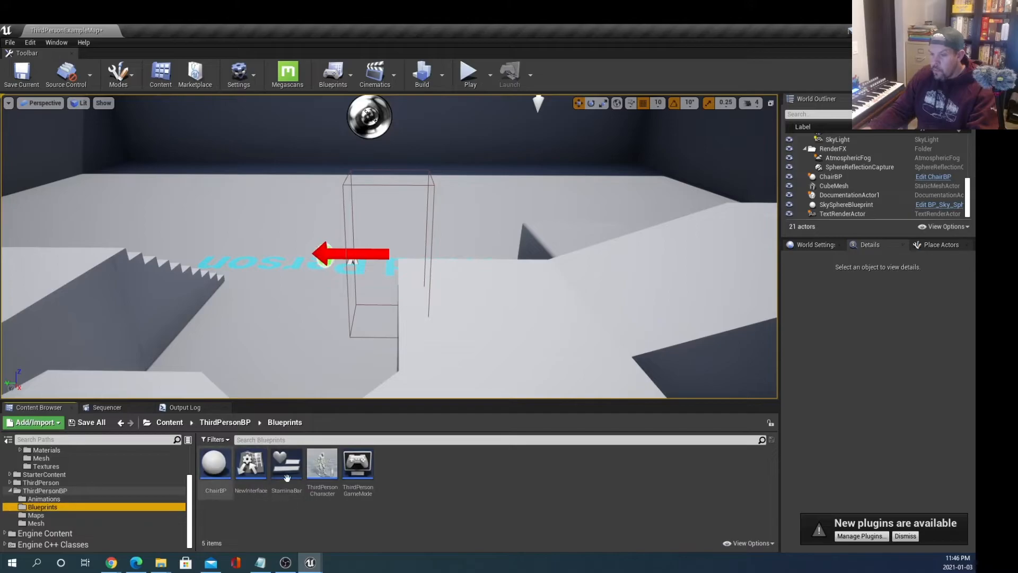
{"action": "key", "text": "Down"}
{"action": "left_click", "coordinate": [37, 522]}
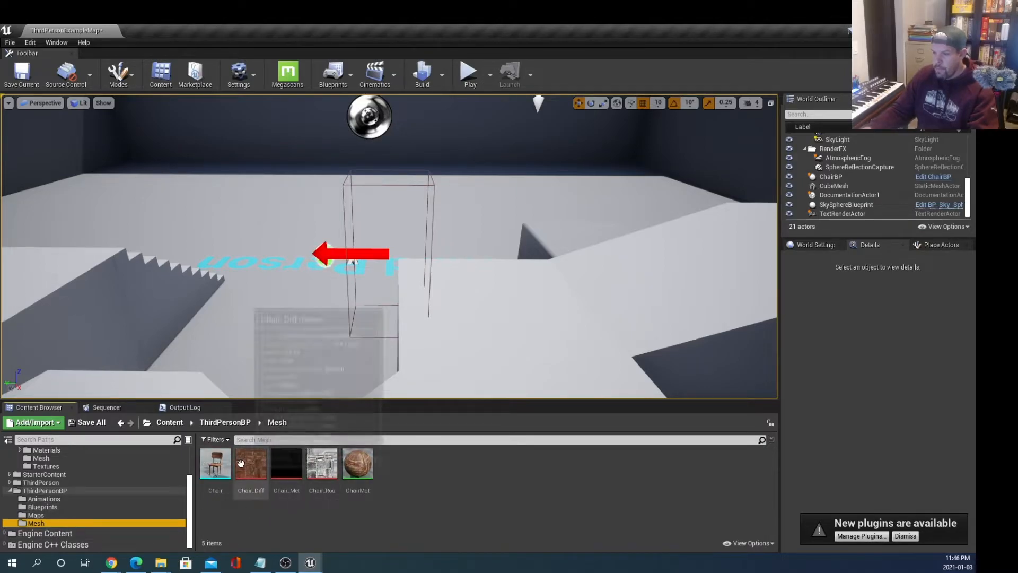
{"action": "left_click", "coordinate": [59, 491]}
{"action": "scroll", "coordinate": [59, 490], "scroll_direction": "up", "scroll_amount": 2}
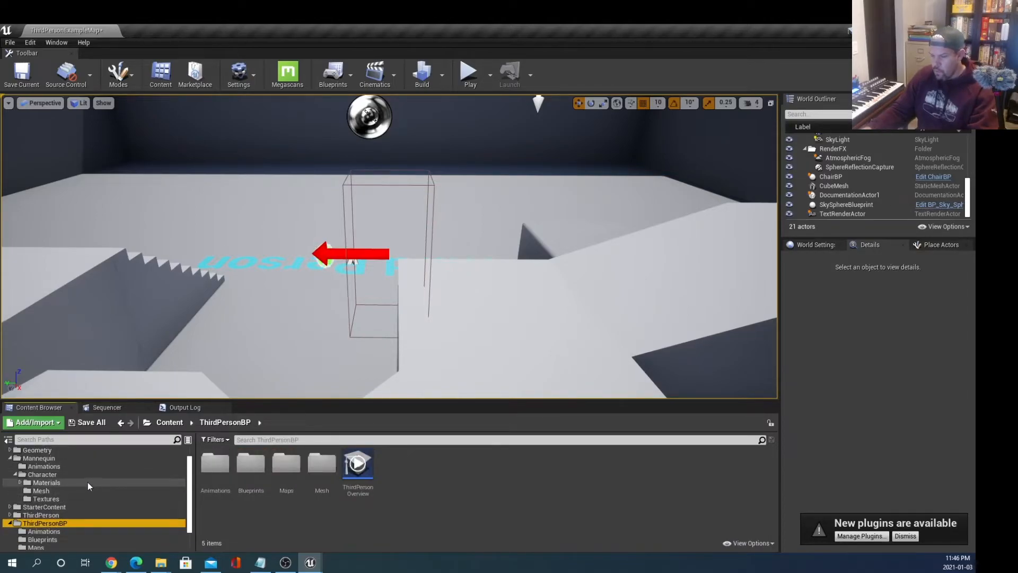
{"action": "left_click", "coordinate": [51, 531]}
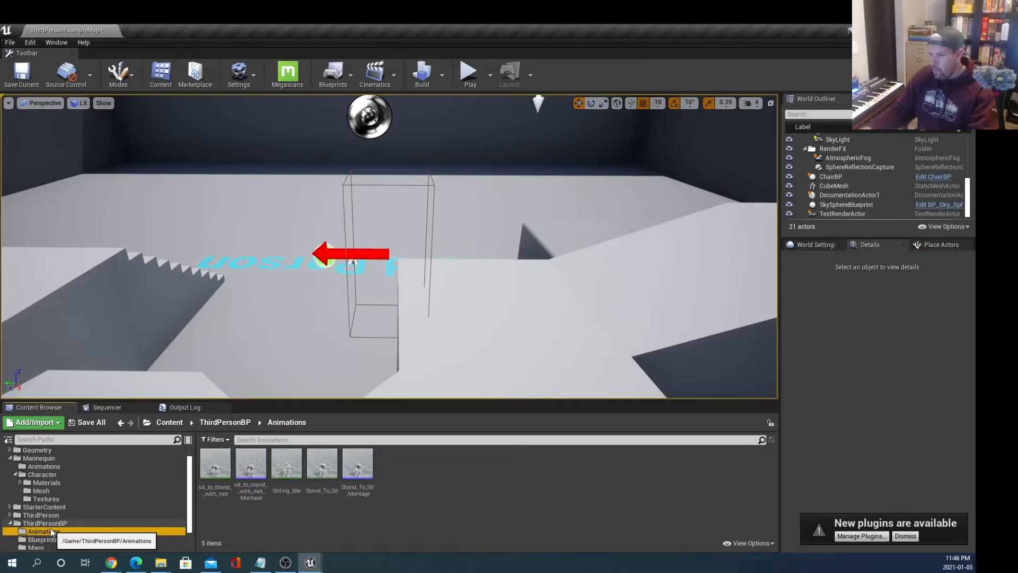
Step: In the Mannequin Animations folder, rename the ThirdPerson_AnimBP animation blueprint to SS_ThirdPerson_AnimBP
{"action": "scroll", "coordinate": [50, 508], "scroll_direction": "up", "scroll_amount": 1}
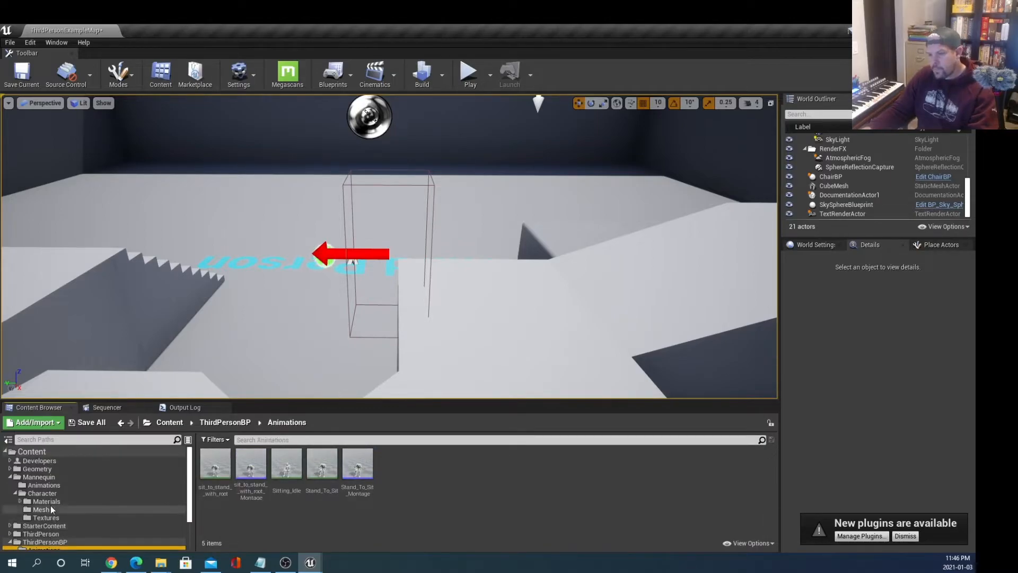
{"action": "left_click", "coordinate": [50, 477]}
{"action": "left_click", "coordinate": [51, 483]}
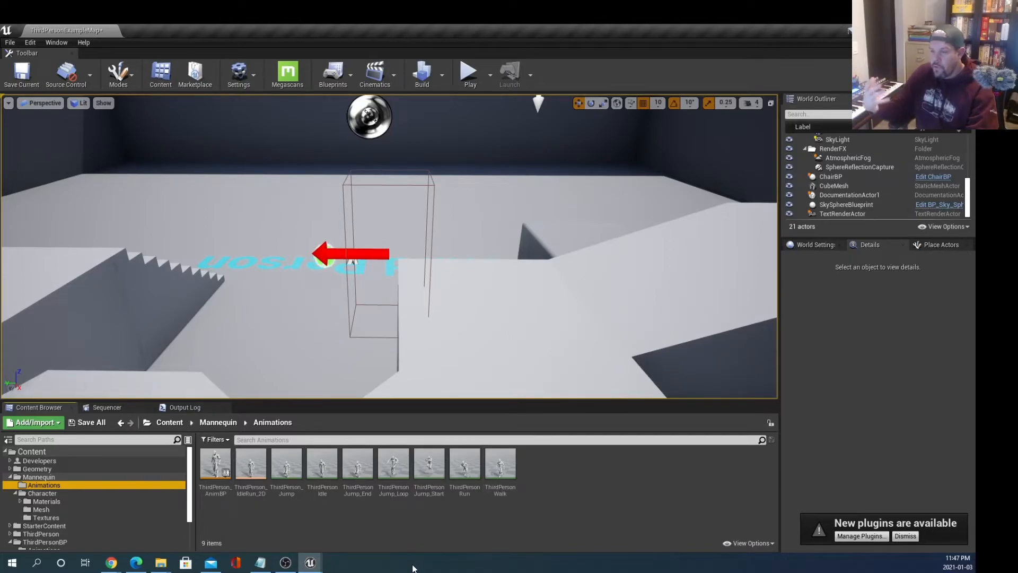
{"action": "right_click", "coordinate": [223, 490]}
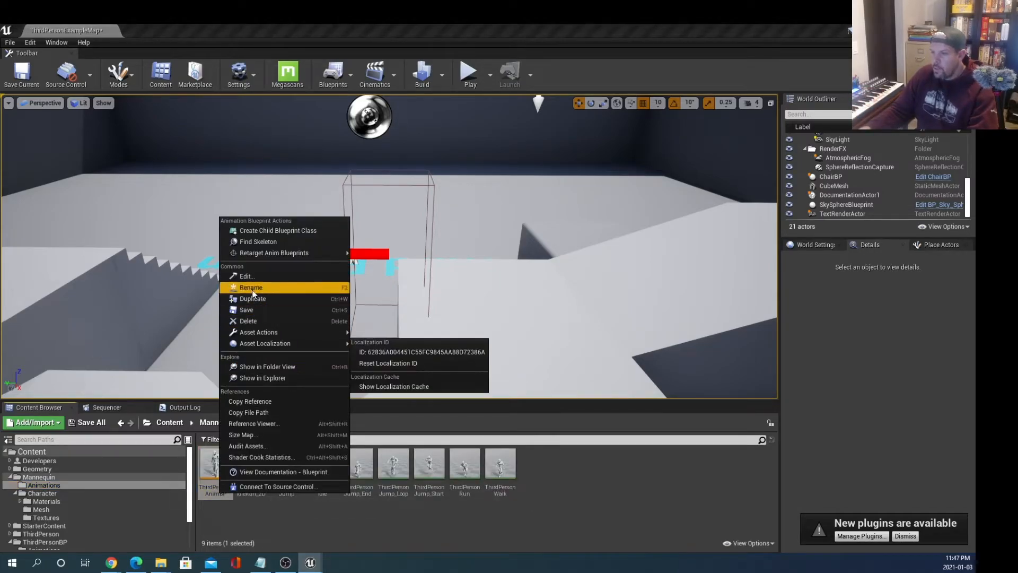
{"action": "left_click", "coordinate": [252, 287]}
{"action": "type", "text": "SS"}
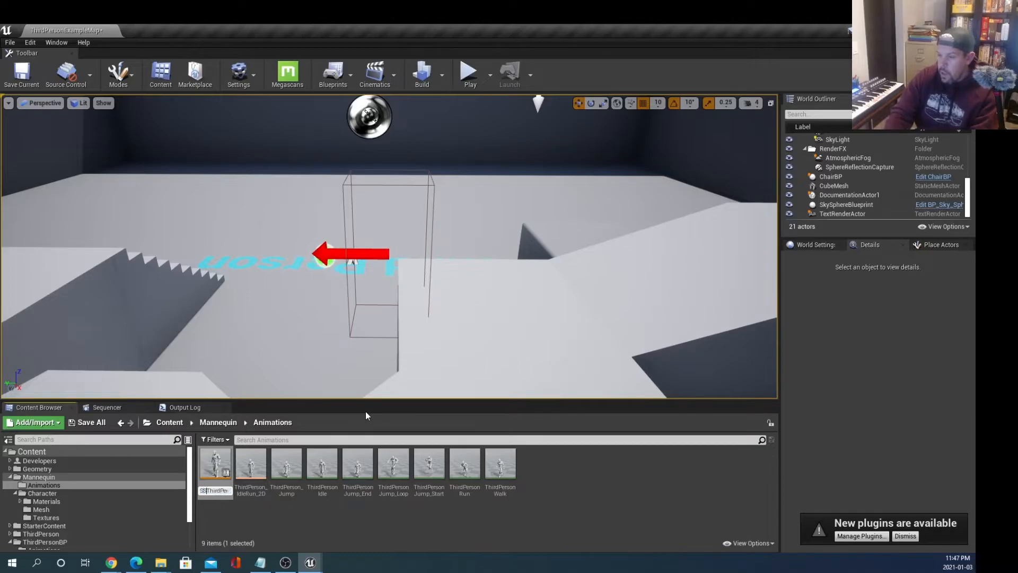
{"action": "type", "text": "_"}
{"action": "key", "text": "Return"}
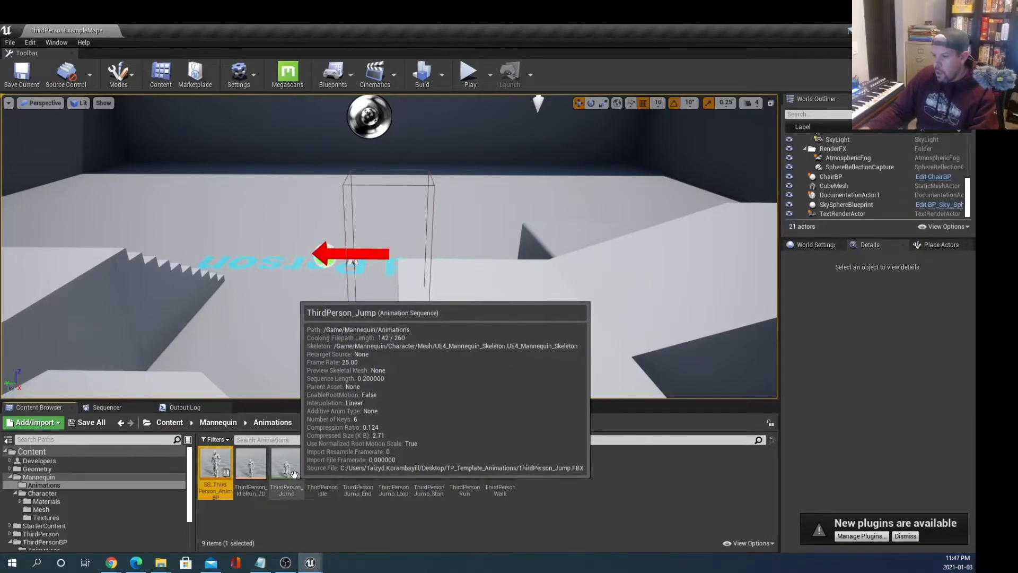
Step: Rename the ThirdPerson_IdleRun_2D blend space to SS_ThirdPerson_IdleRun_2D
{"action": "right_click", "coordinate": [259, 485]}
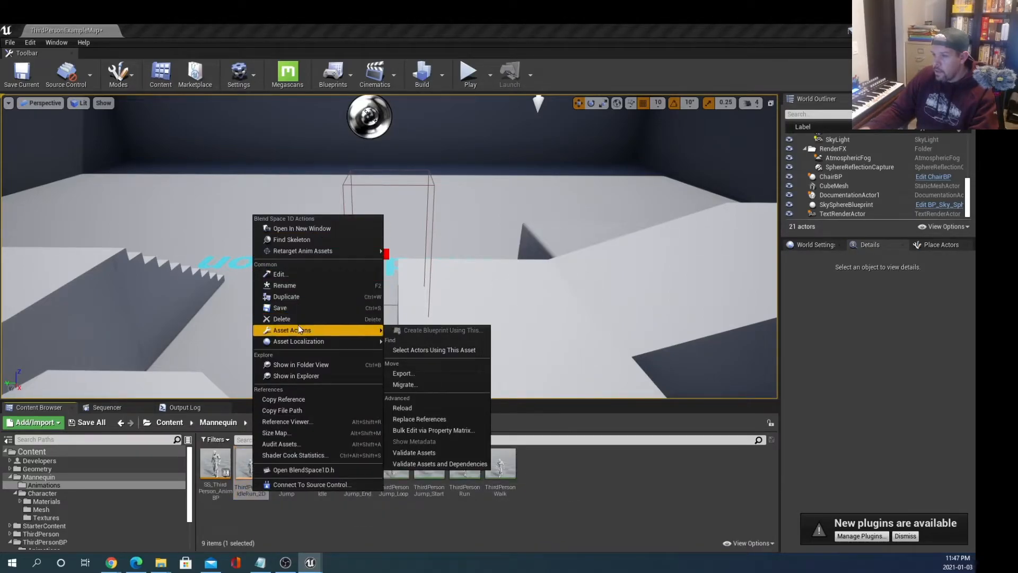
{"action": "left_click", "coordinate": [298, 285]}
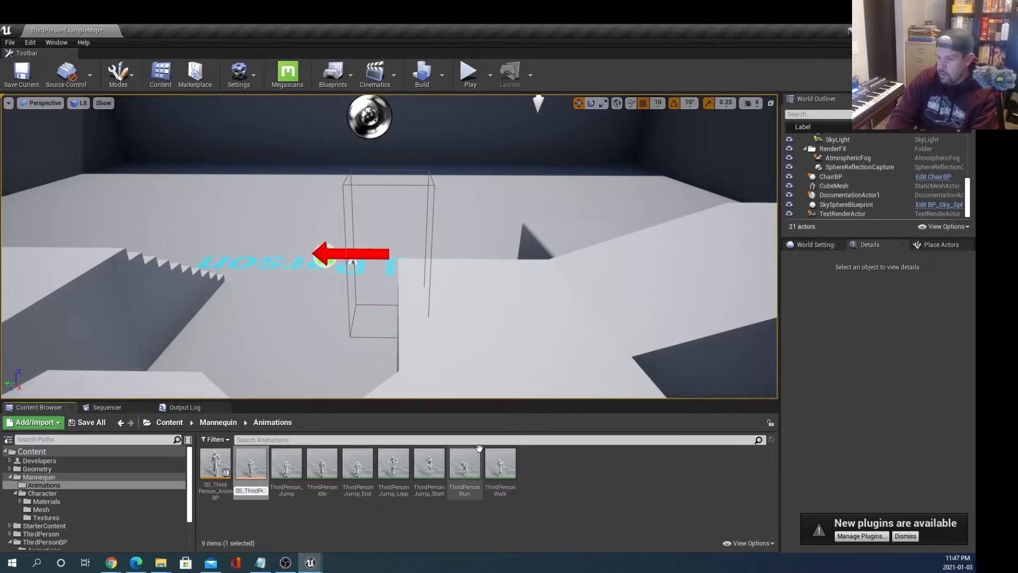
{"action": "key", "text": "Return"}
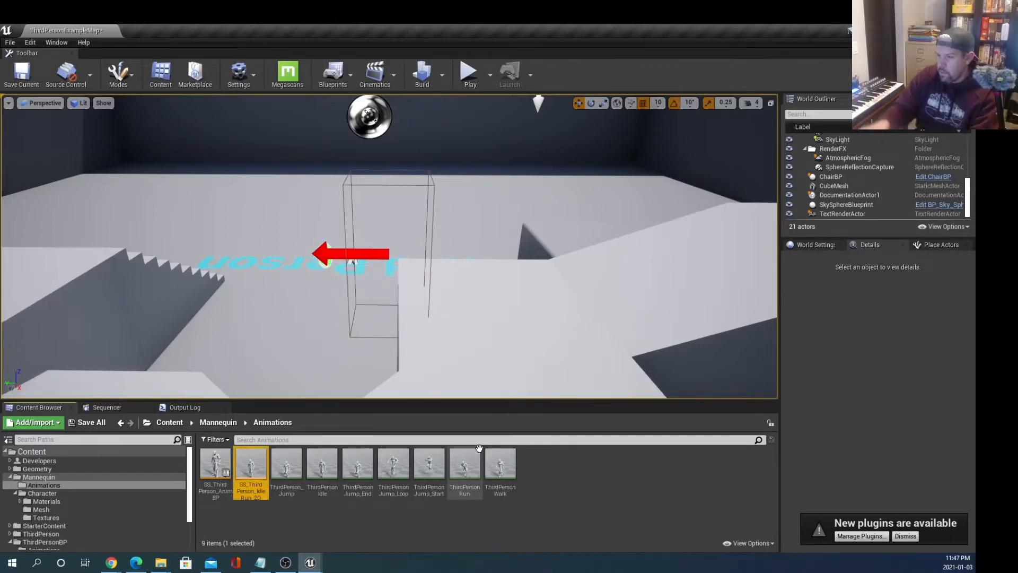
Step: Rename the ThirdPerson_Jump animation in the Mannequin Animations folder to SS_ThirdPerson_Jump
{"action": "right_click", "coordinate": [284, 471]}
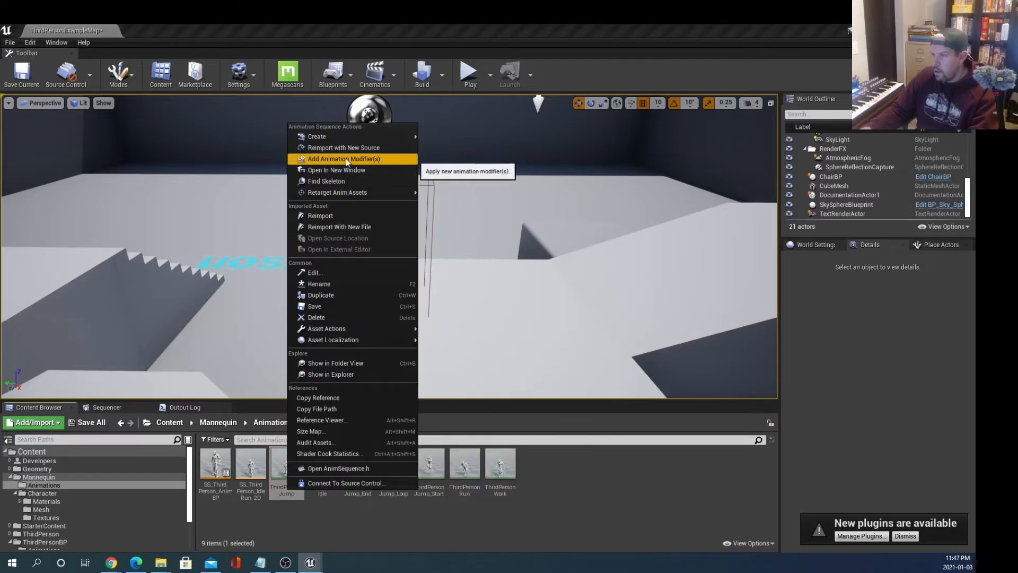
{"action": "left_click", "coordinate": [319, 283]}
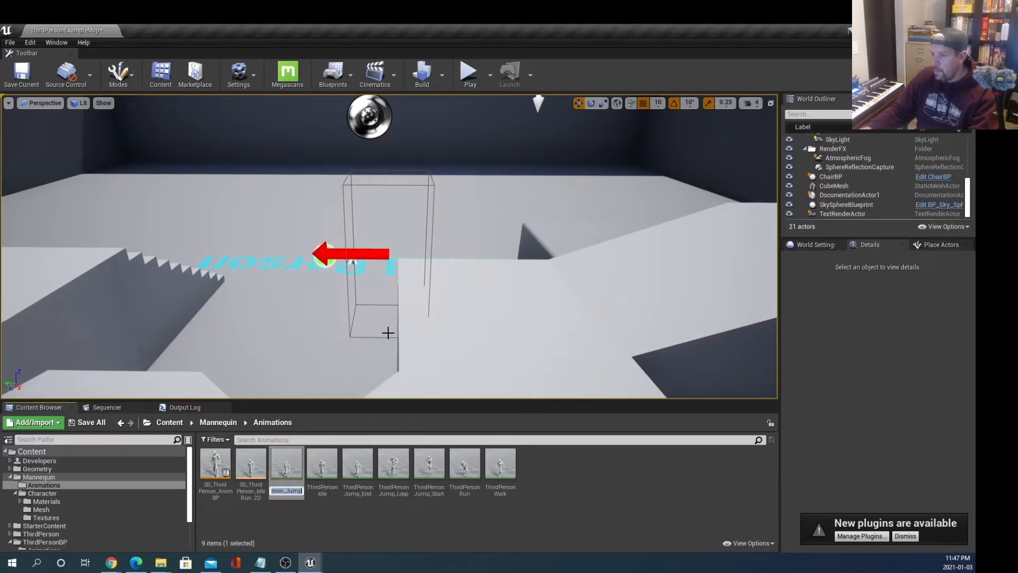
{"action": "key", "text": "Home"}
{"action": "type", "text": "ss"}
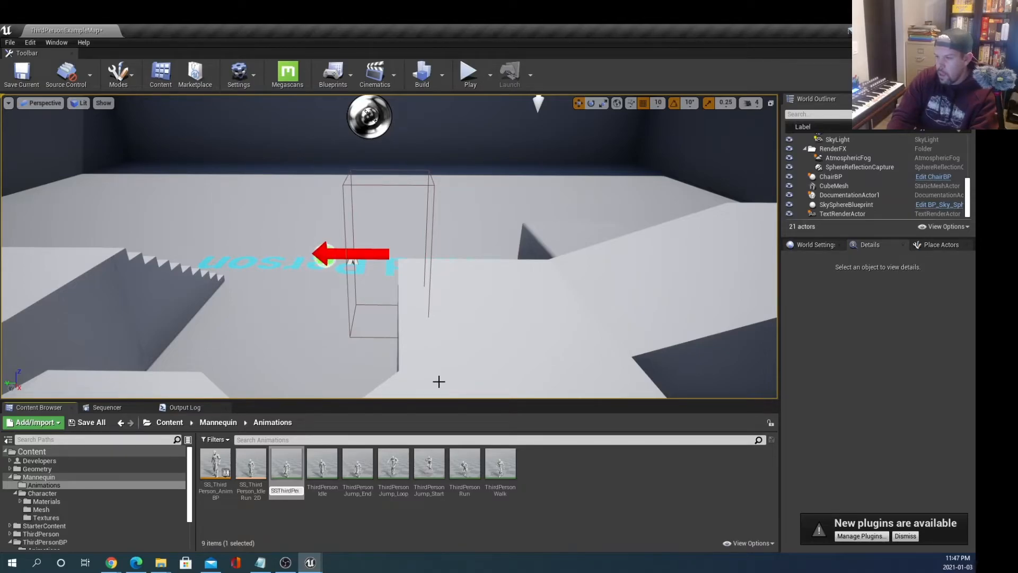
{"action": "type", "text": "_"}
{"action": "key", "text": "Return"}
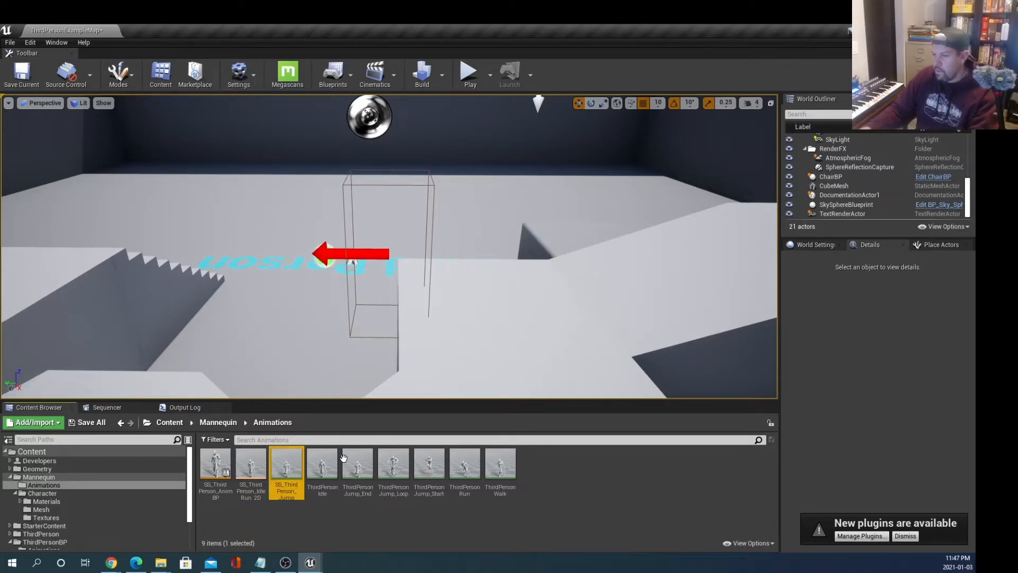
Step: Rename the ThirdPersonIdle animation to SS_ThirdPersonIdle
{"action": "right_click", "coordinate": [322, 466]}
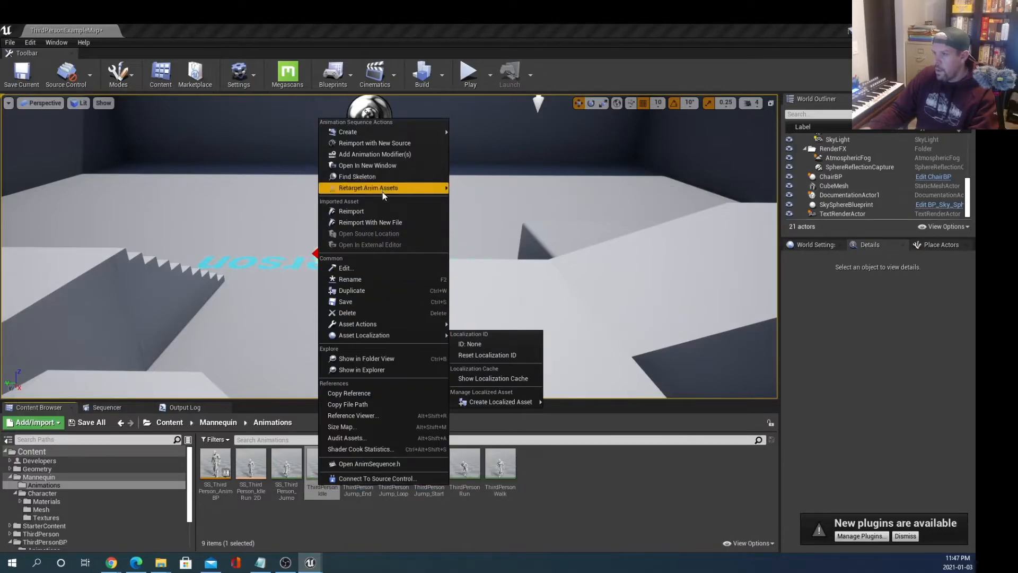
{"action": "left_click", "coordinate": [374, 274]}
{"action": "key", "text": "Home"}
{"action": "type", "text": "SS_"}
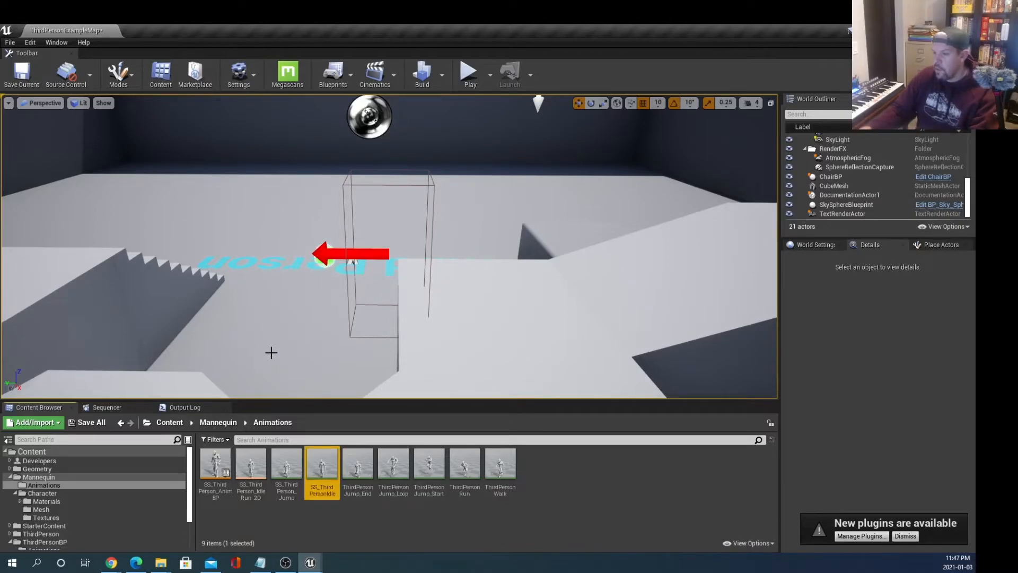
Step: Rename the ThirdPersonJump_End and ThirdPersonJump_Loop animations to SS_ThirdPersonJump_End and SS_ThirdPersonJump_Loop
{"action": "right_click", "coordinate": [359, 467]}
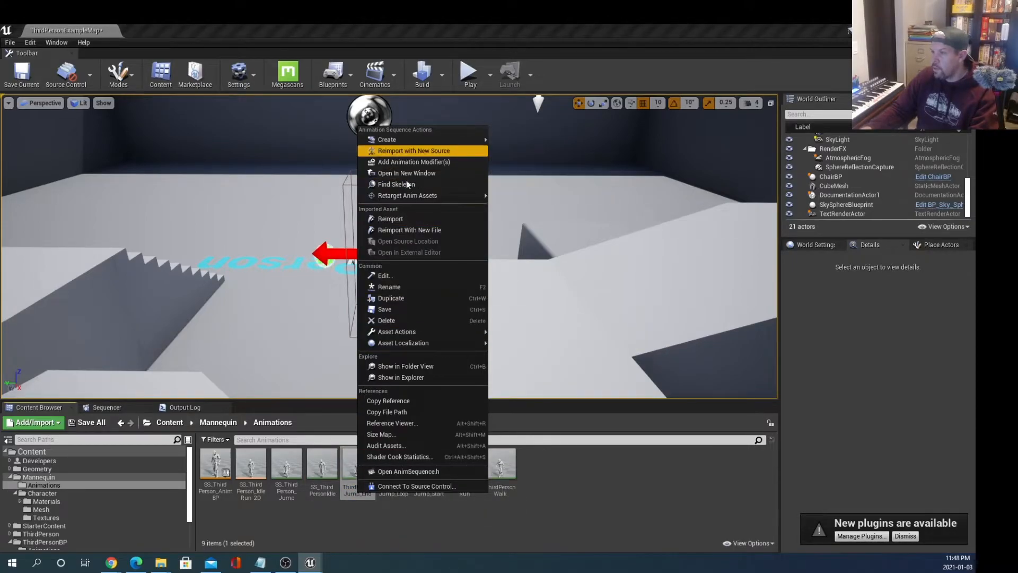
{"action": "left_click", "coordinate": [415, 287]}
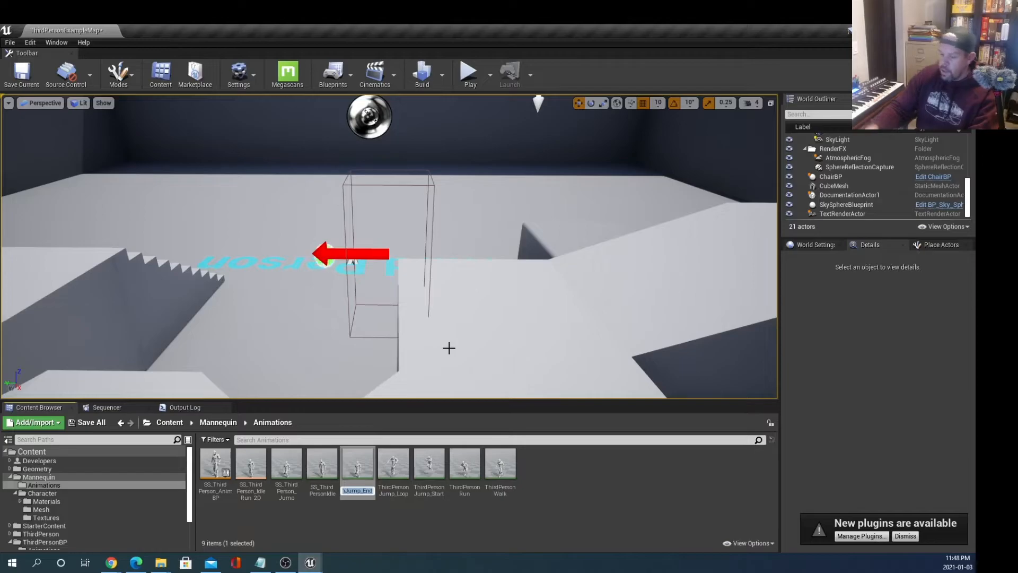
{"action": "key", "text": "Return"}
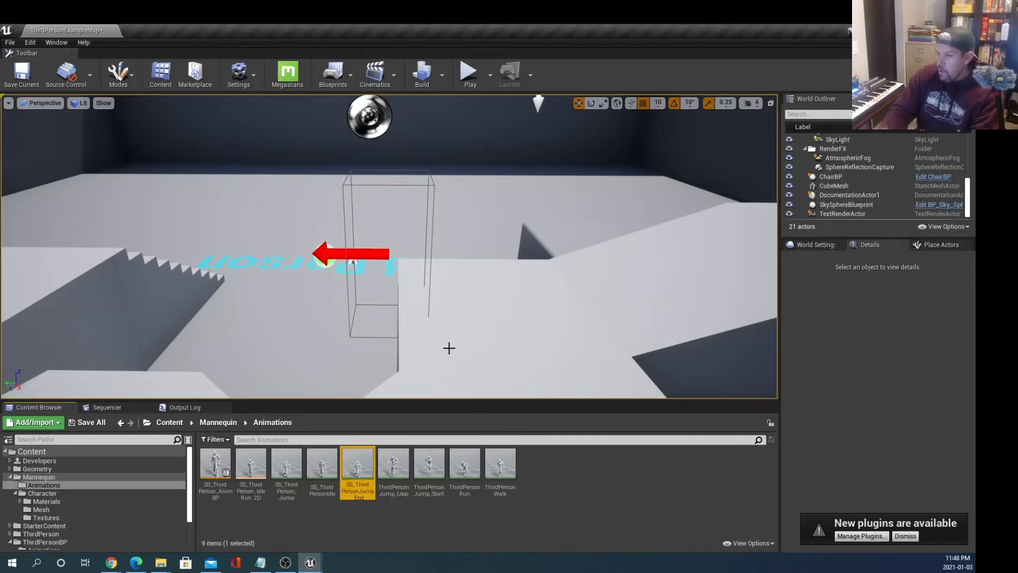
{"action": "right_click", "coordinate": [384, 490]}
{"action": "mouse_move", "coordinate": [473, 203]}
{"action": "left_click", "coordinate": [438, 283]}
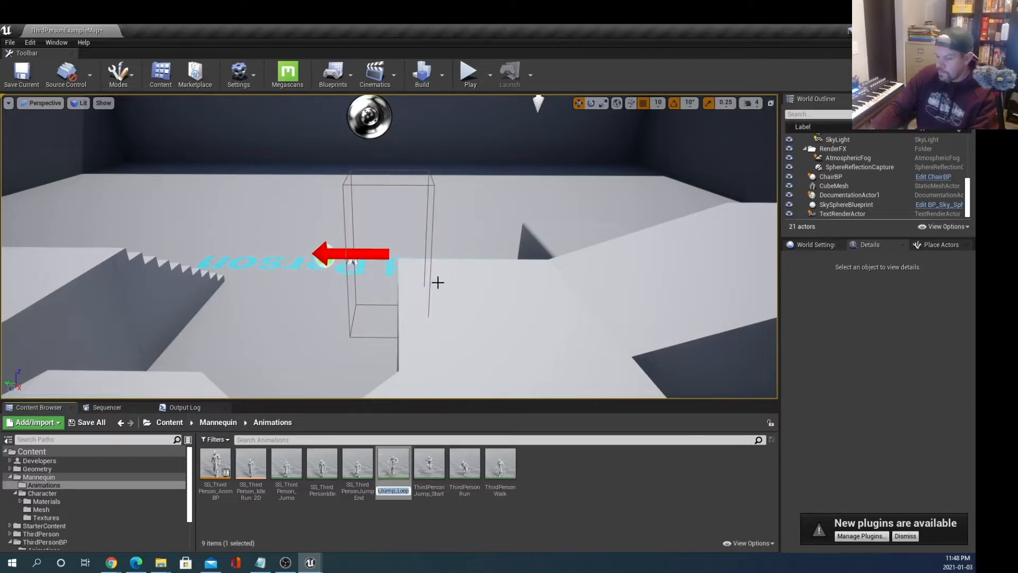
{"action": "key", "text": "Return"}
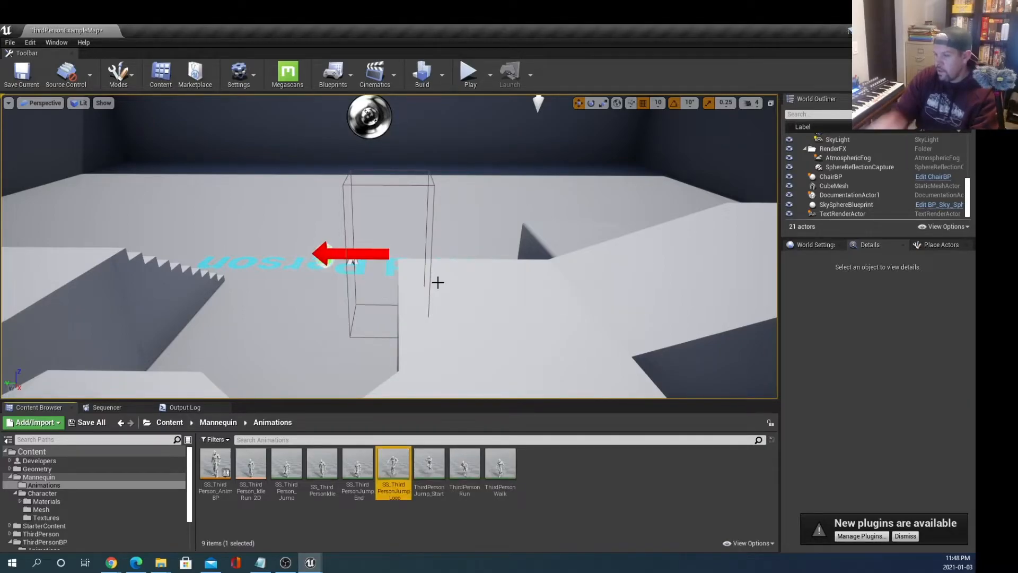
Step: Rename the ThirdPersonJump_Start and ThirdPersonRun animations to SS_ThirdPersonJump_Start and SS_ThirdPersonRun
{"action": "right_click", "coordinate": [430, 467]}
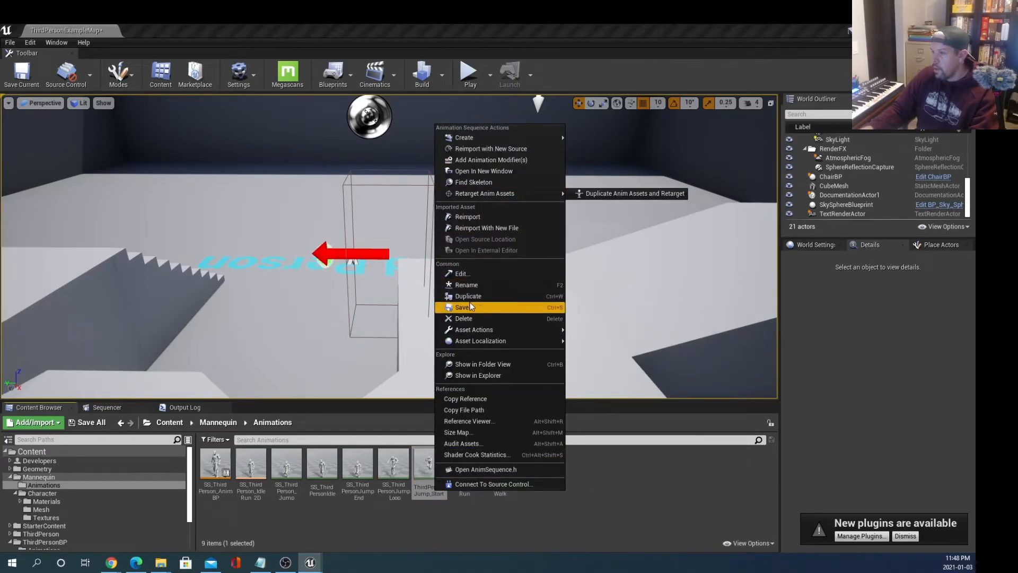
{"action": "left_click", "coordinate": [473, 286]}
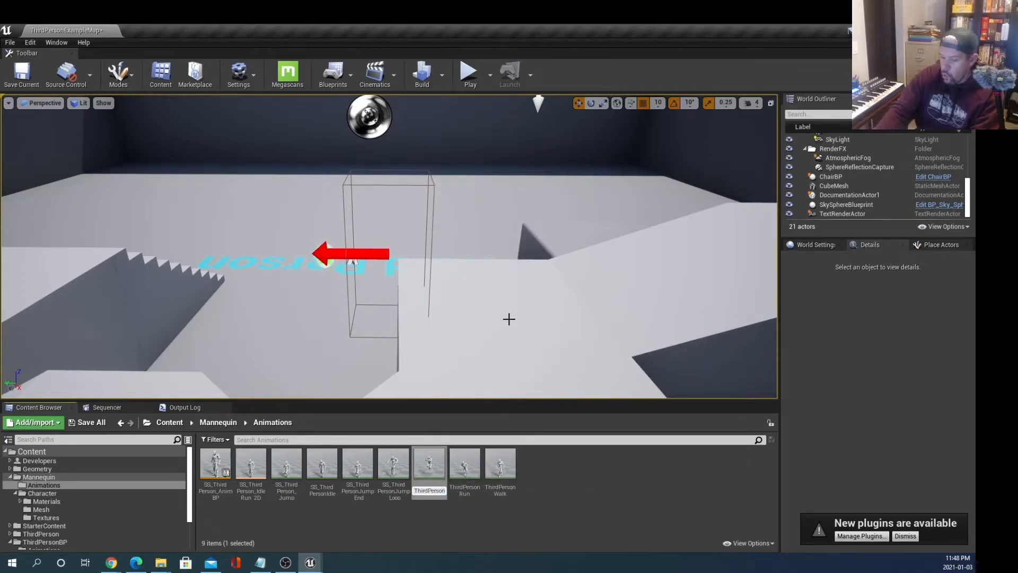
{"action": "left_click", "coordinate": [545, 491]}
{"action": "right_click", "coordinate": [471, 472]}
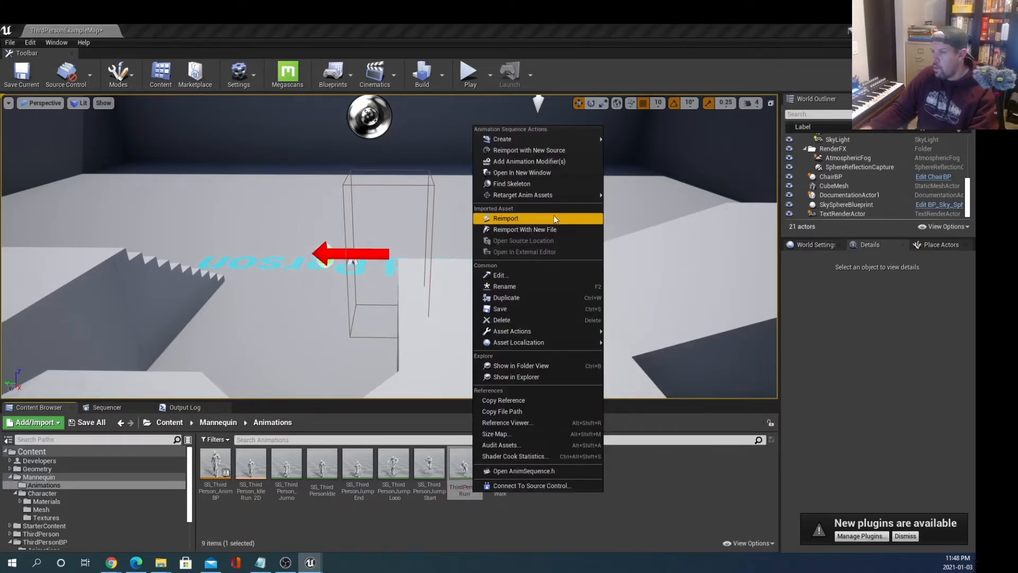
{"action": "left_click", "coordinate": [536, 286]}
{"action": "key", "text": "Return"}
Step: Rename the ThirdPersonWalk animation to SS_ThirdPersonWalk
{"action": "double_click", "coordinate": [501, 475]}
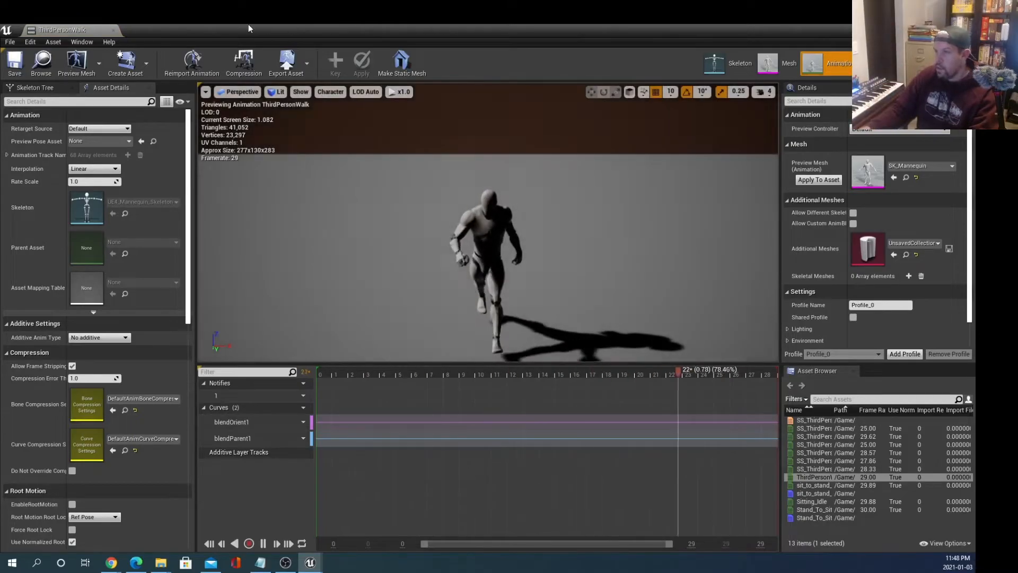
{"action": "left_click", "coordinate": [113, 30]}
{"action": "right_click", "coordinate": [499, 490]}
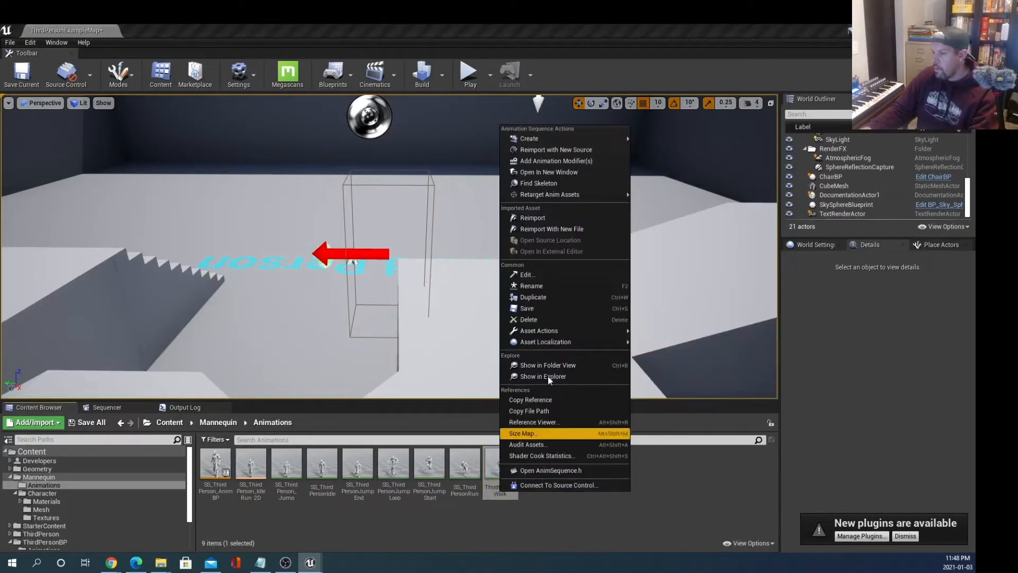
{"action": "left_click", "coordinate": [552, 285]}
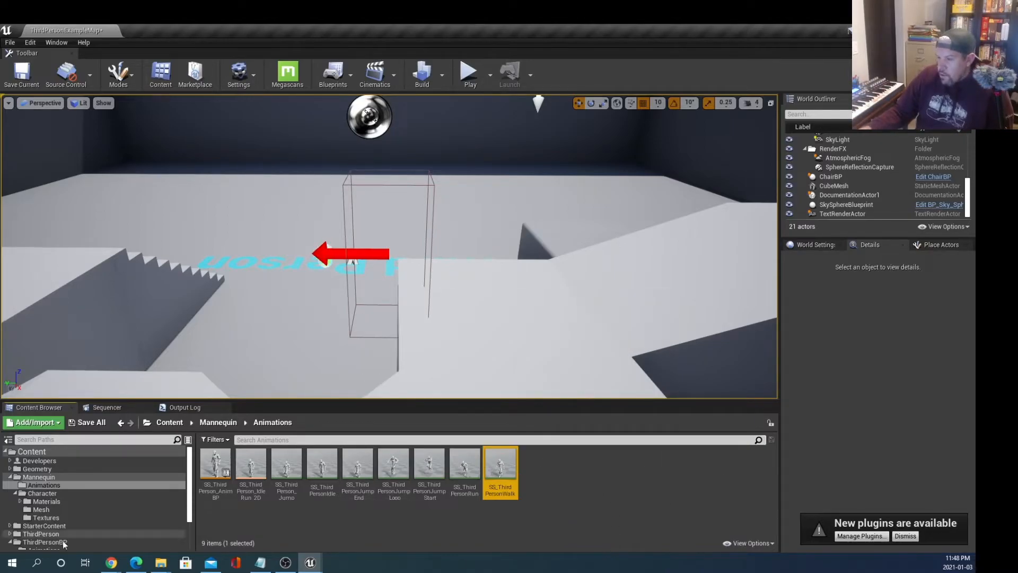
Step: In the ThirdPersonBP Blueprints folder, rename the ThirdPersonCharacter blueprint to SS_ThirdPersonCharacter
{"action": "scroll", "coordinate": [54, 535], "scroll_direction": "down", "scroll_amount": 2}
{"action": "left_click", "coordinate": [61, 511]}
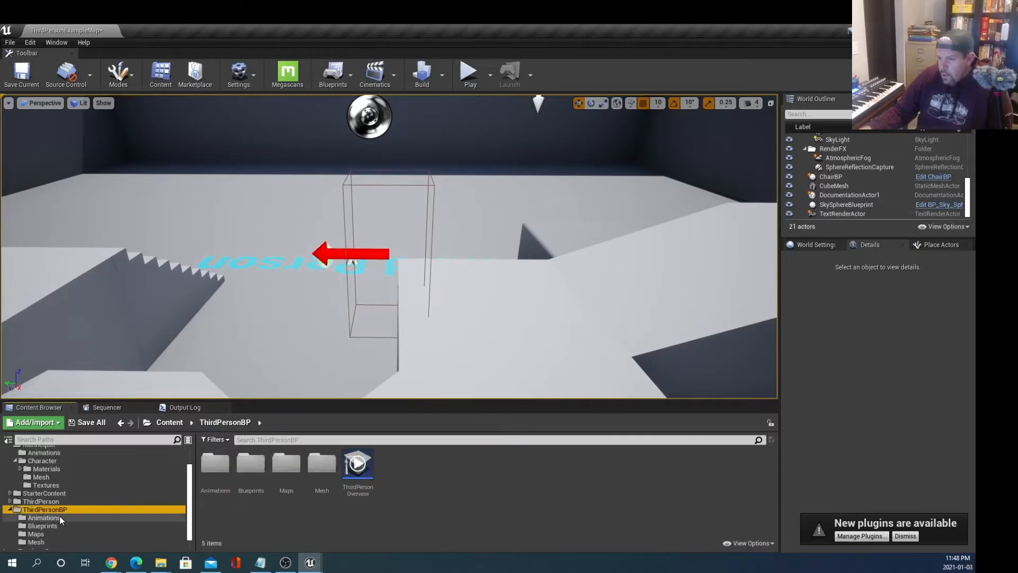
{"action": "left_click", "coordinate": [59, 517]}
{"action": "left_click", "coordinate": [141, 525]}
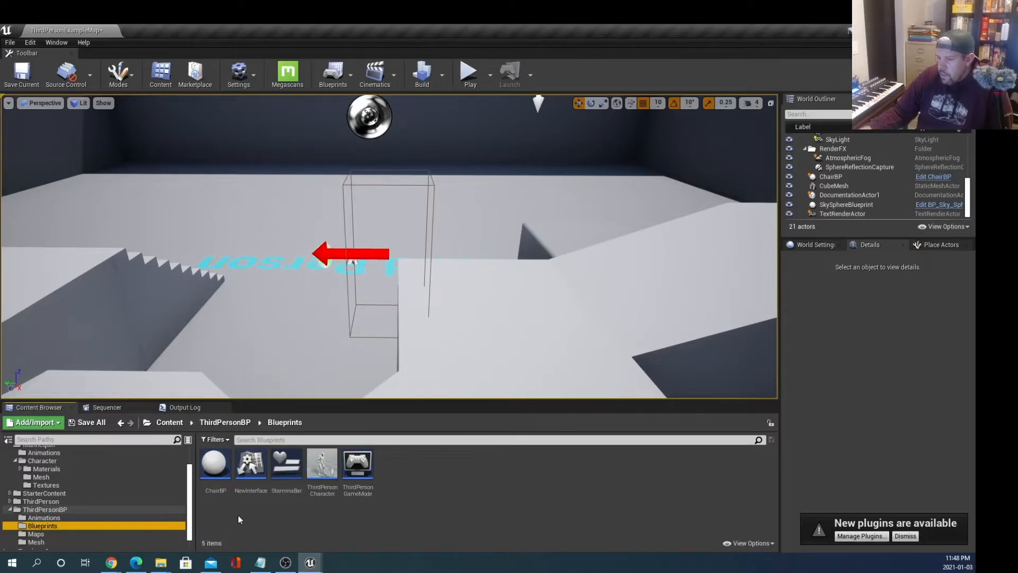
{"action": "right_click", "coordinate": [325, 489]}
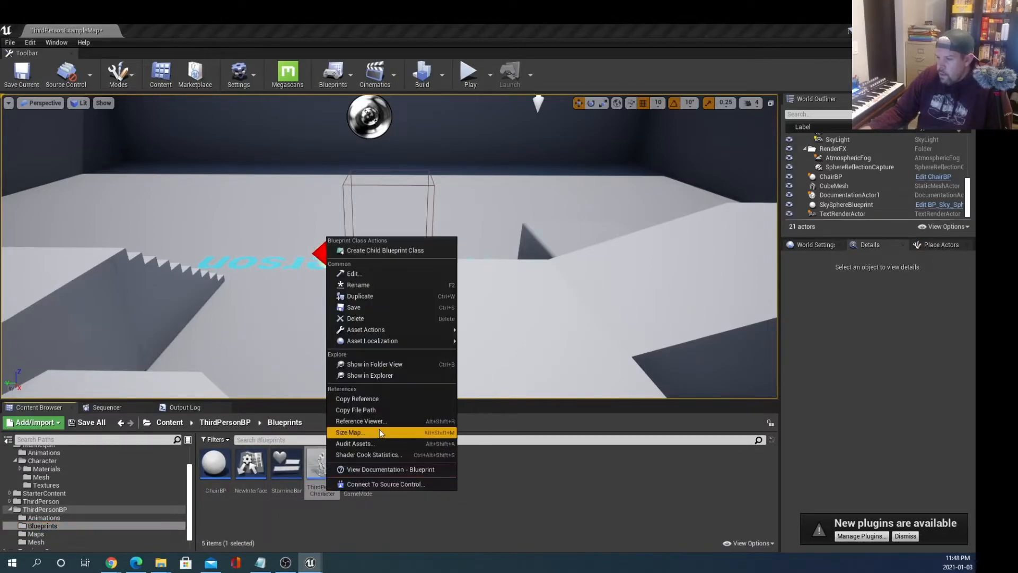
{"action": "left_click", "coordinate": [389, 289]}
{"action": "key", "text": "Home"}
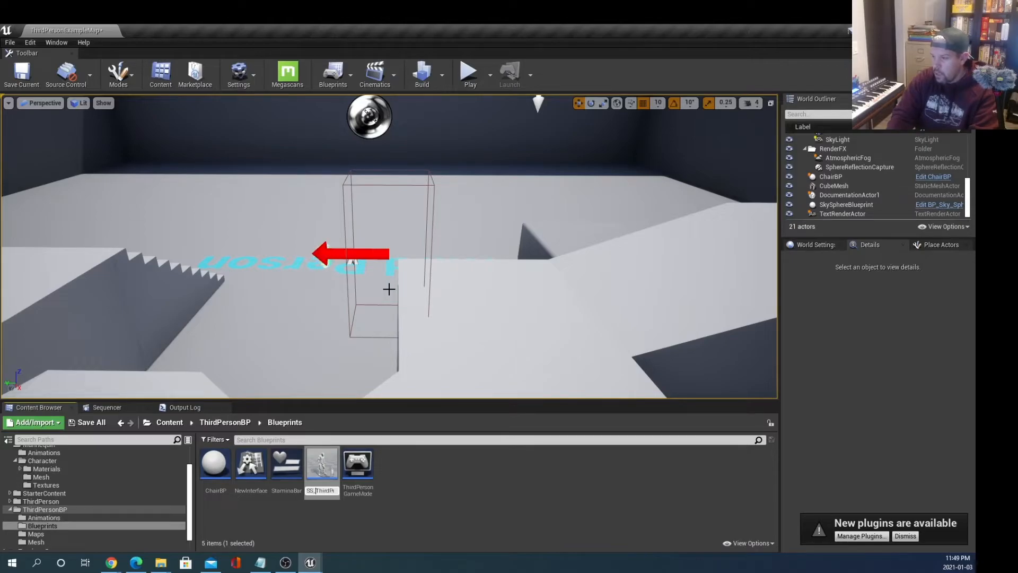
{"action": "key", "text": "Return"}
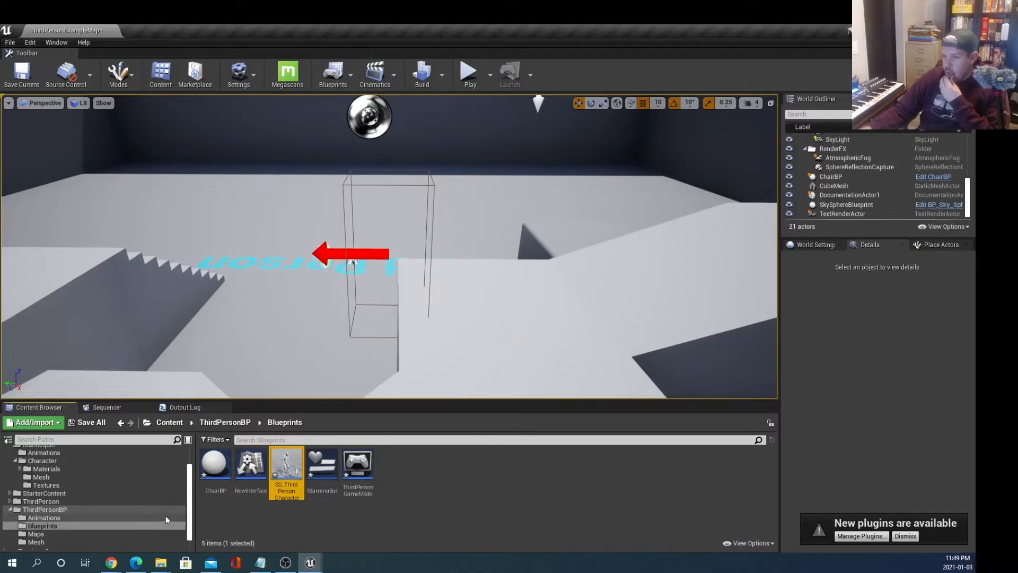
Step: Open the SS_ThirdPersonCharacter blueprint, compile and save it, and close its editor
{"action": "double_click", "coordinate": [286, 469]}
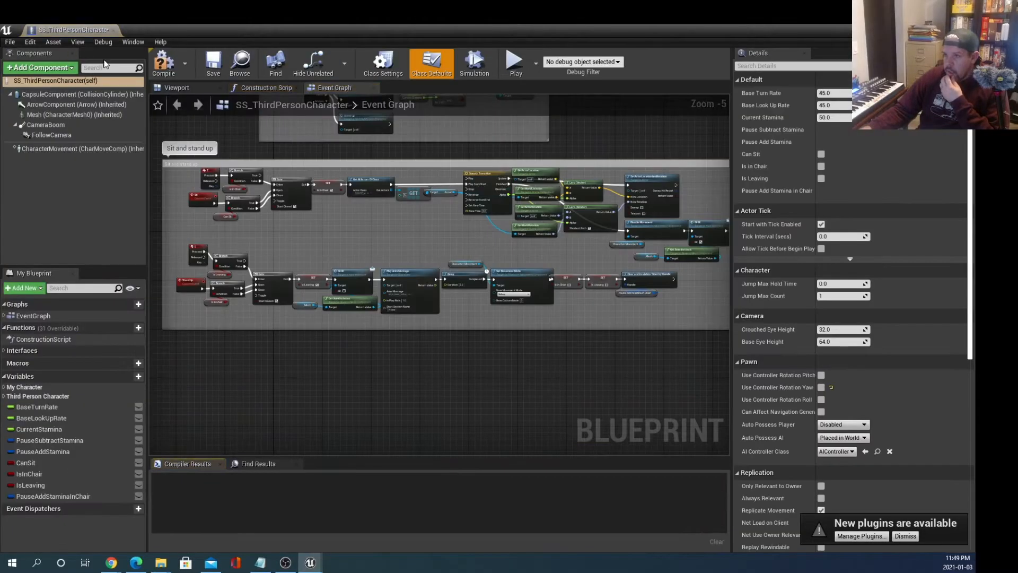
{"action": "left_click", "coordinate": [172, 73]}
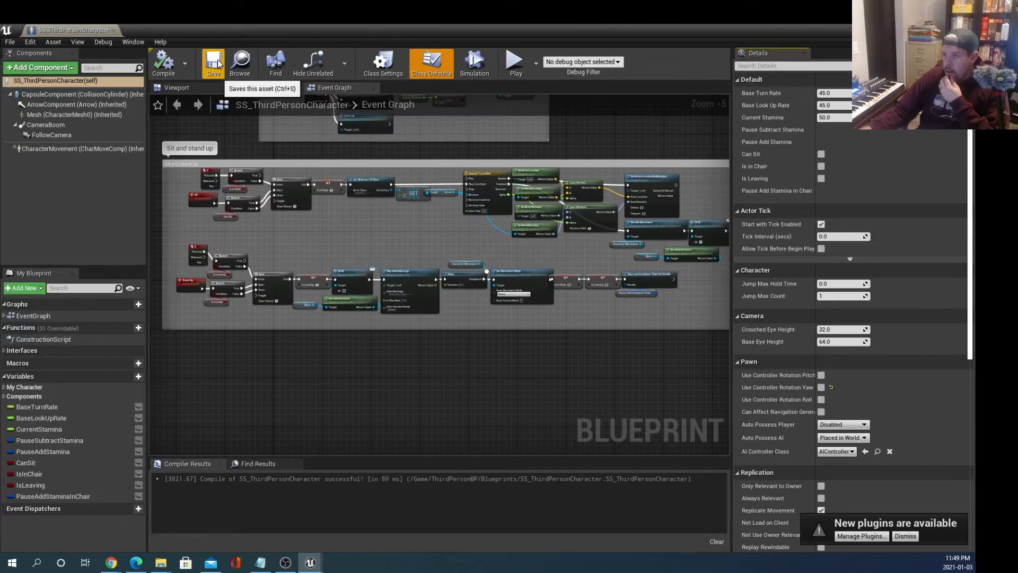
{"action": "left_click", "coordinate": [214, 63]}
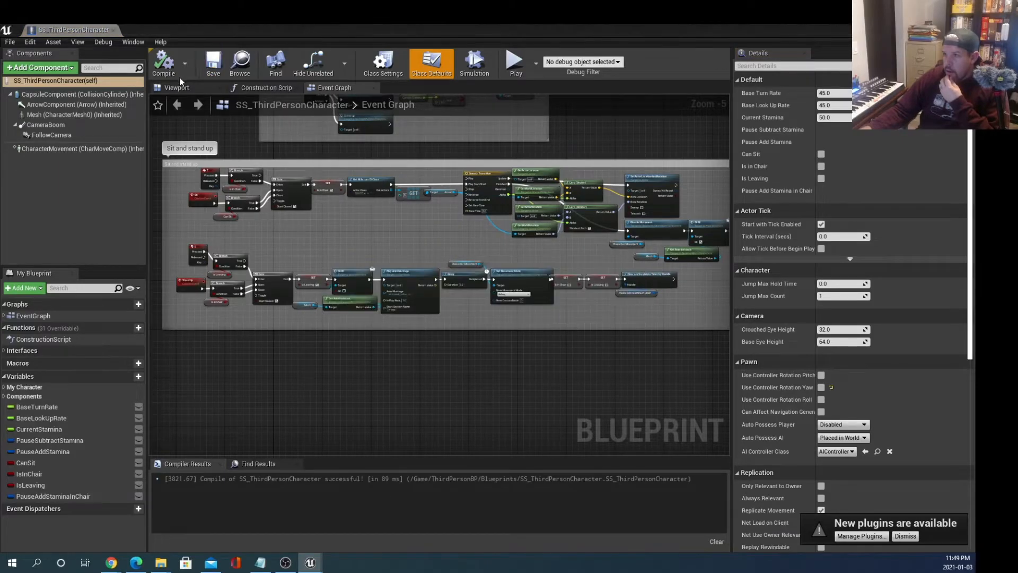
{"action": "left_click", "coordinate": [112, 29]}
Step: Open the ChairBP blueprint, compile and save it, and close its editor
{"action": "double_click", "coordinate": [214, 462]}
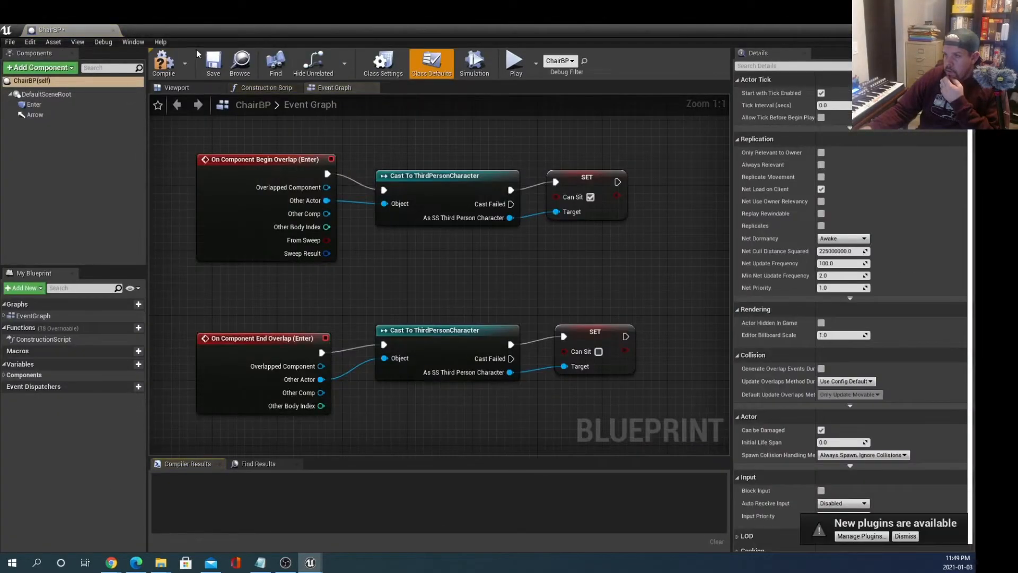
{"action": "left_click", "coordinate": [164, 63]}
{"action": "left_click", "coordinate": [213, 62]}
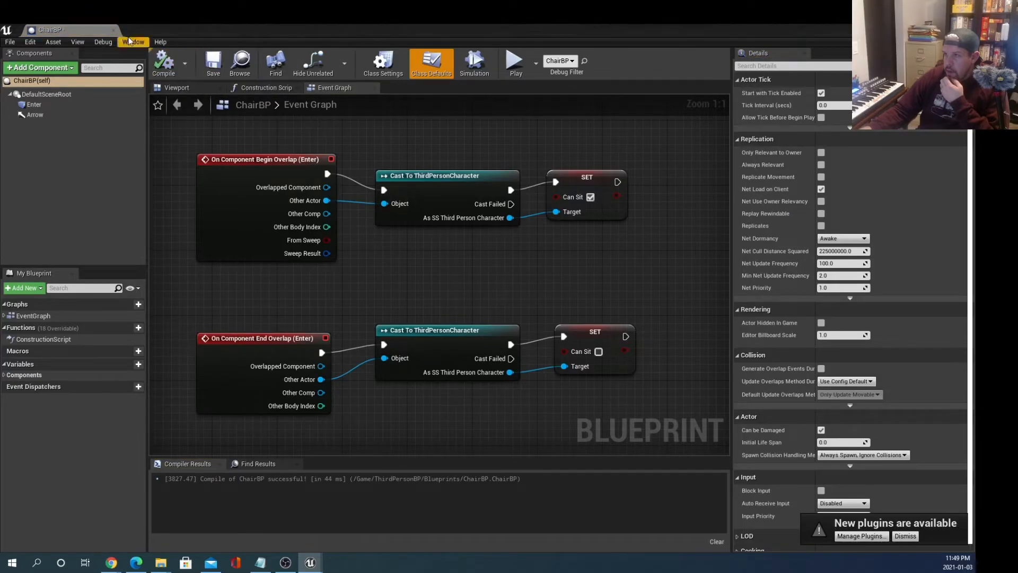
{"action": "left_click", "coordinate": [112, 30]}
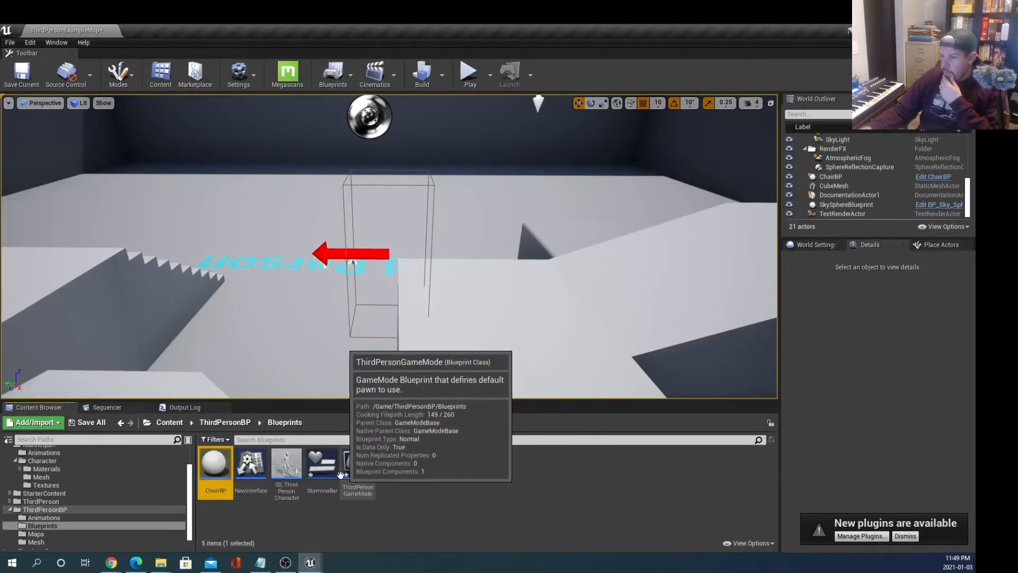
Step: Review the Mesh and Animations folders under ThirdPersonBP and the Mannequin Animations folder for assets still to rename or migrate
{"action": "scroll", "coordinate": [64, 531], "scroll_direction": "down", "scroll_amount": 1}
{"action": "left_click", "coordinate": [66, 516]}
{"action": "left_click", "coordinate": [66, 522]}
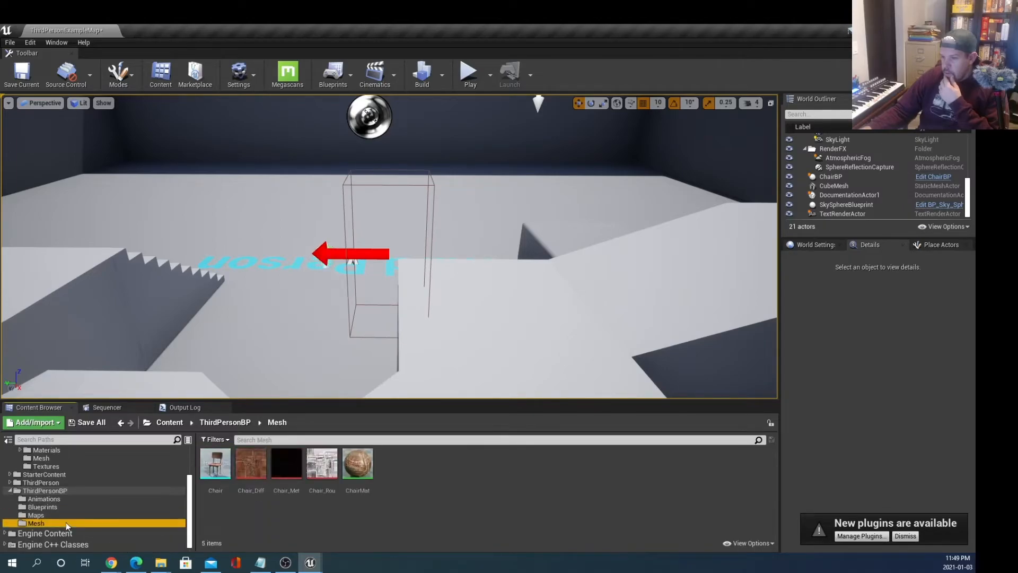
{"action": "left_click", "coordinate": [63, 498]}
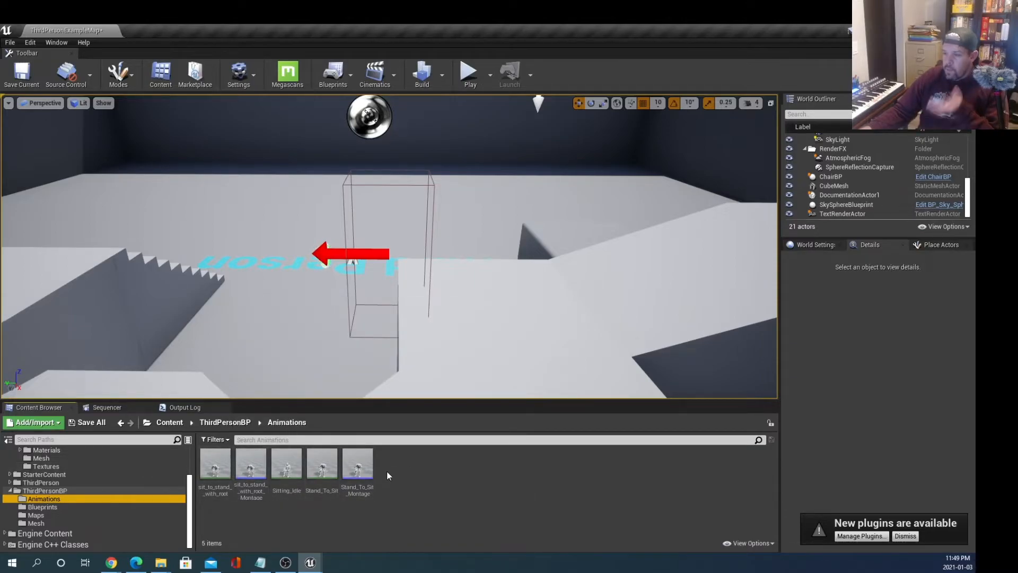
{"action": "scroll", "coordinate": [82, 501], "scroll_direction": "up", "scroll_amount": 2}
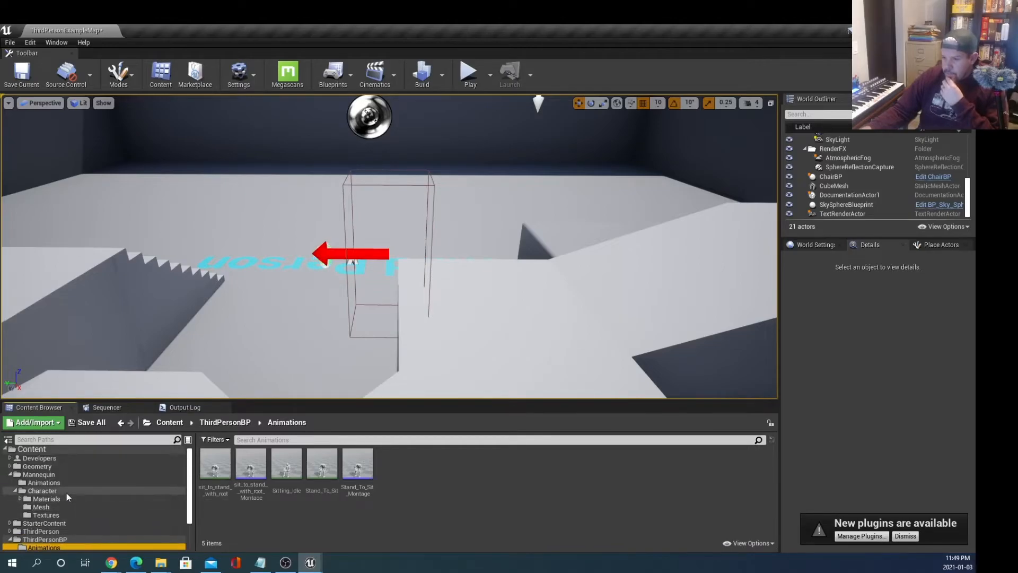
{"action": "left_click", "coordinate": [67, 484]}
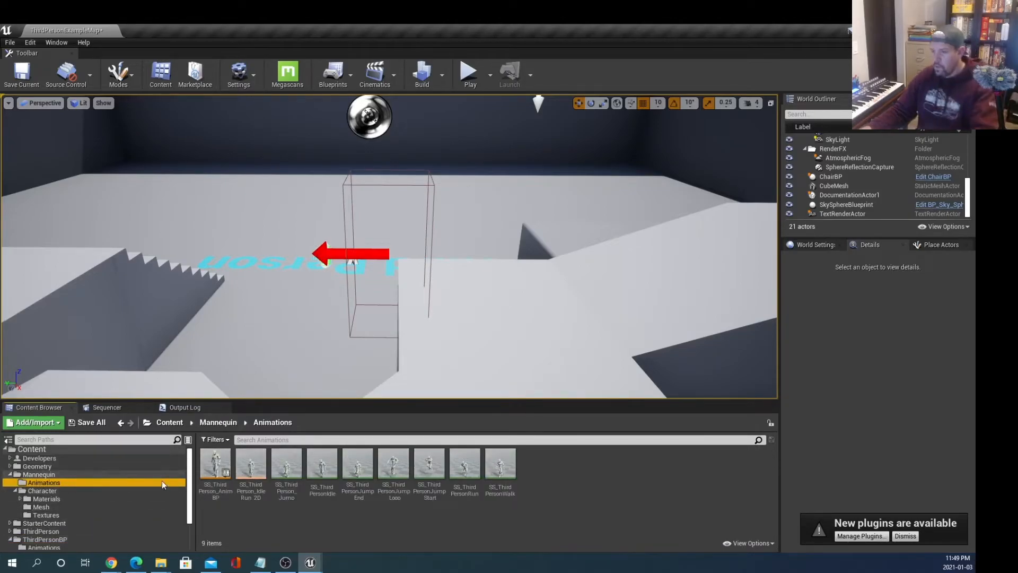
{"action": "scroll", "coordinate": [119, 497], "scroll_direction": "down", "scroll_amount": 1}
{"action": "scroll", "coordinate": [83, 524], "scroll_direction": "down", "scroll_amount": 2}
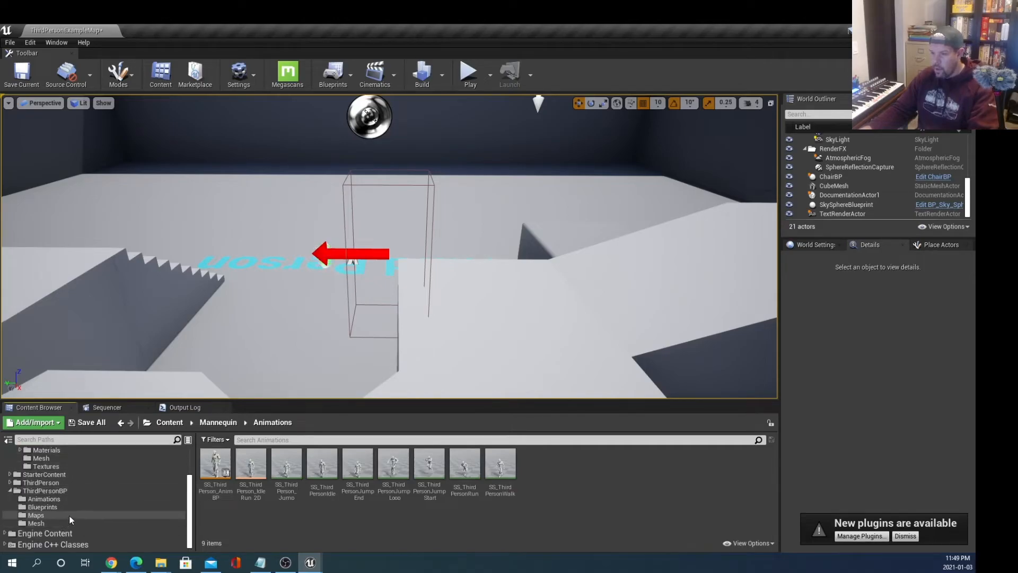
{"action": "left_click", "coordinate": [63, 498]}
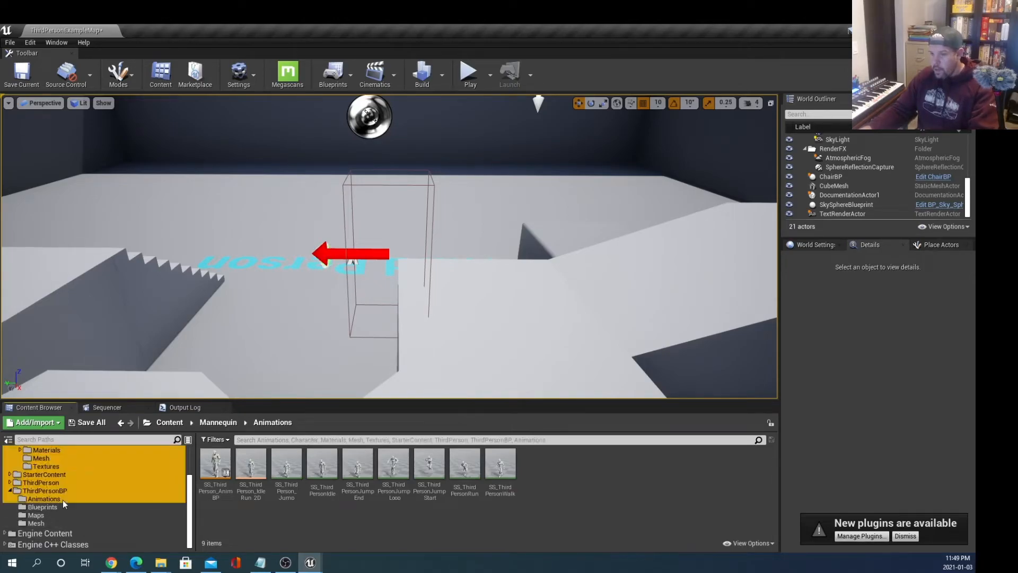
{"action": "scroll", "coordinate": [78, 482], "scroll_direction": "up", "scroll_amount": 2}
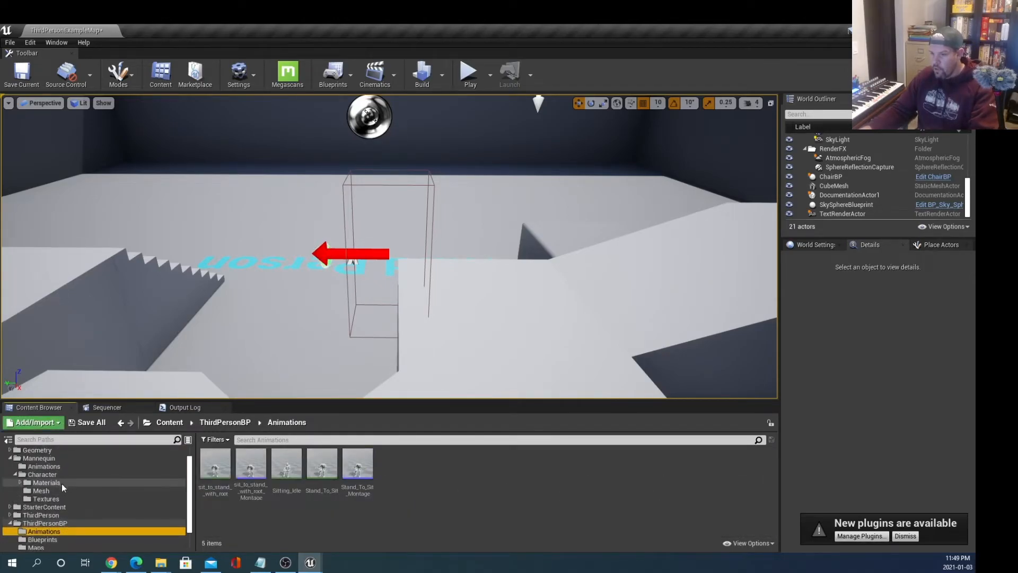
Step: Display the Mannequin Animations folder together with the ThirdPersonBP Animations, Blueprints and Mesh folders in one combined asset view
{"action": "left_click", "coordinate": [68, 468], "text": "ctrl"}
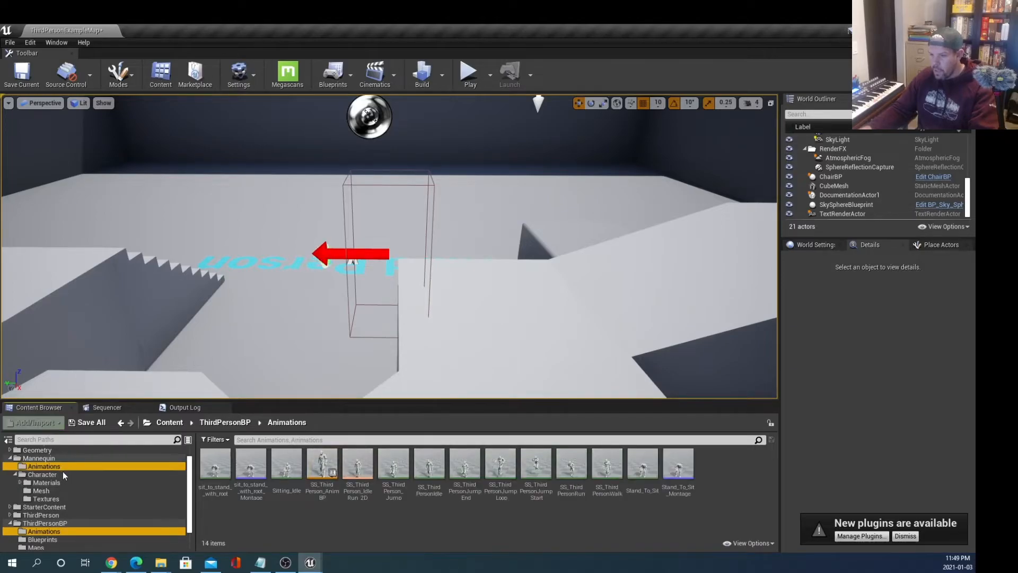
{"action": "scroll", "coordinate": [74, 493], "scroll_direction": "down", "scroll_amount": 2}
{"action": "left_click", "coordinate": [59, 507], "text": "ctrl"}
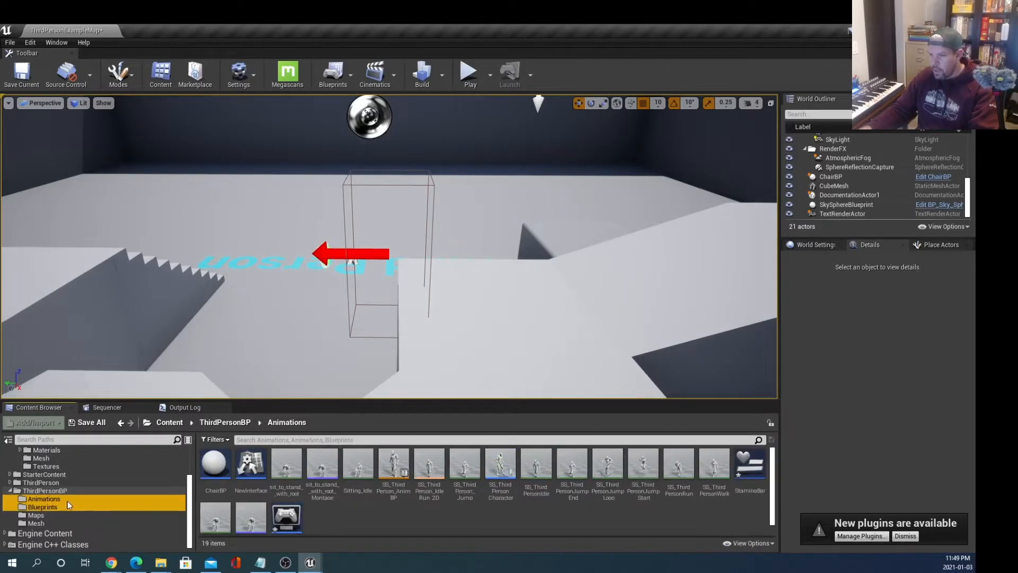
{"action": "left_click", "coordinate": [40, 522], "text": "ctrl"}
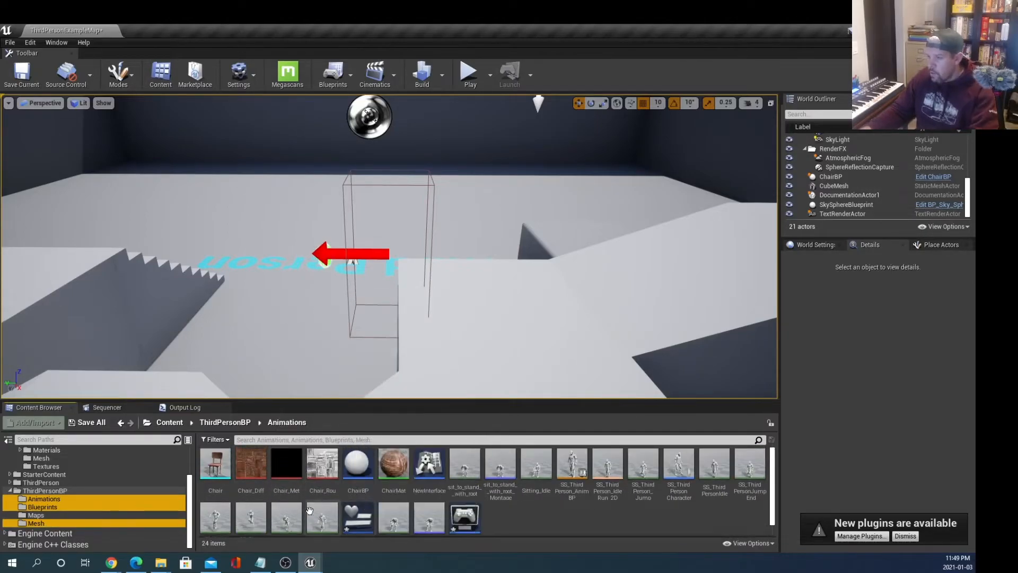
Step: Select all displayed assets from Chair through Stand_To_Sit_Montage, leaving out ThirdPersonGameMode
{"action": "left_click", "coordinate": [215, 466]}
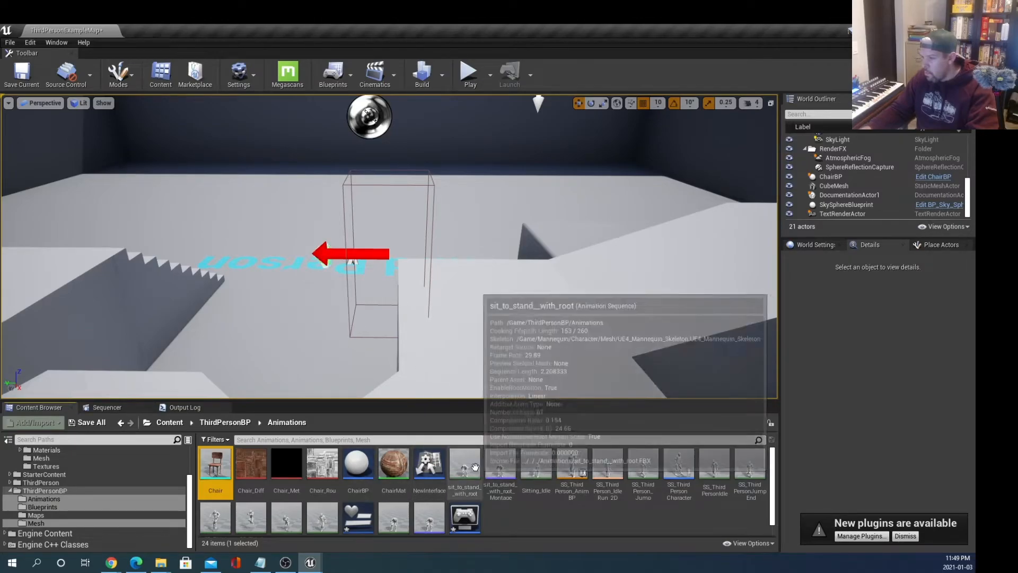
{"action": "left_click", "coordinate": [743, 470], "text": "shift"}
{"action": "scroll", "coordinate": [562, 479], "scroll_direction": "down", "scroll_amount": 1}
{"action": "left_click", "coordinate": [212, 506], "text": "shift"}
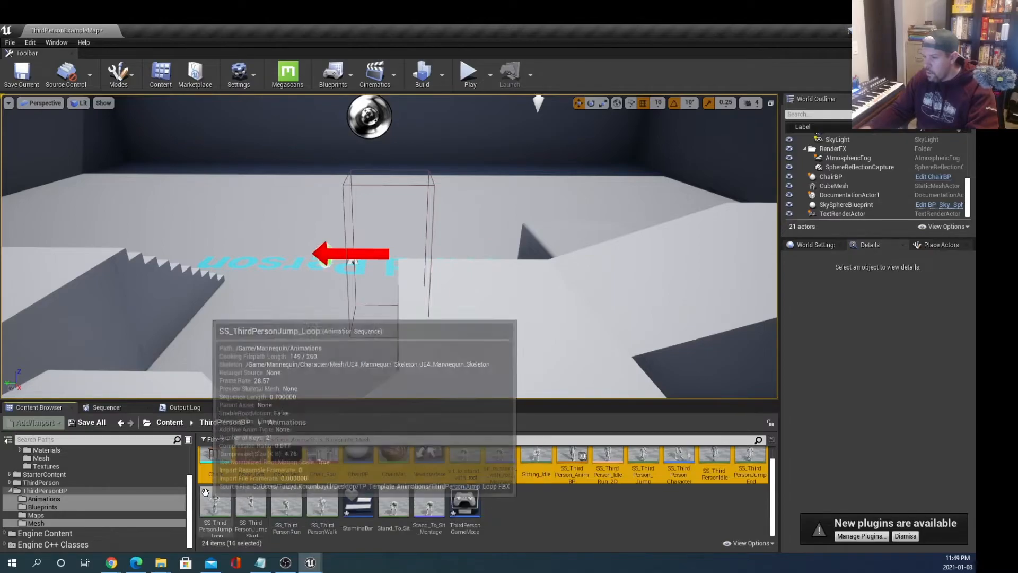
{"action": "left_click", "coordinate": [322, 501], "text": "shift"}
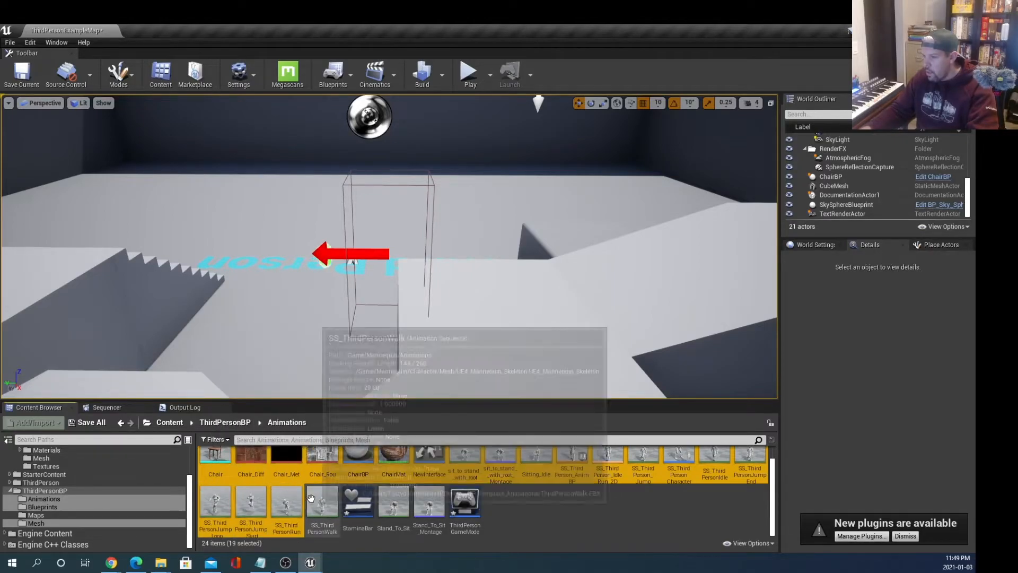
{"action": "left_click", "coordinate": [429, 501], "text": "shift"}
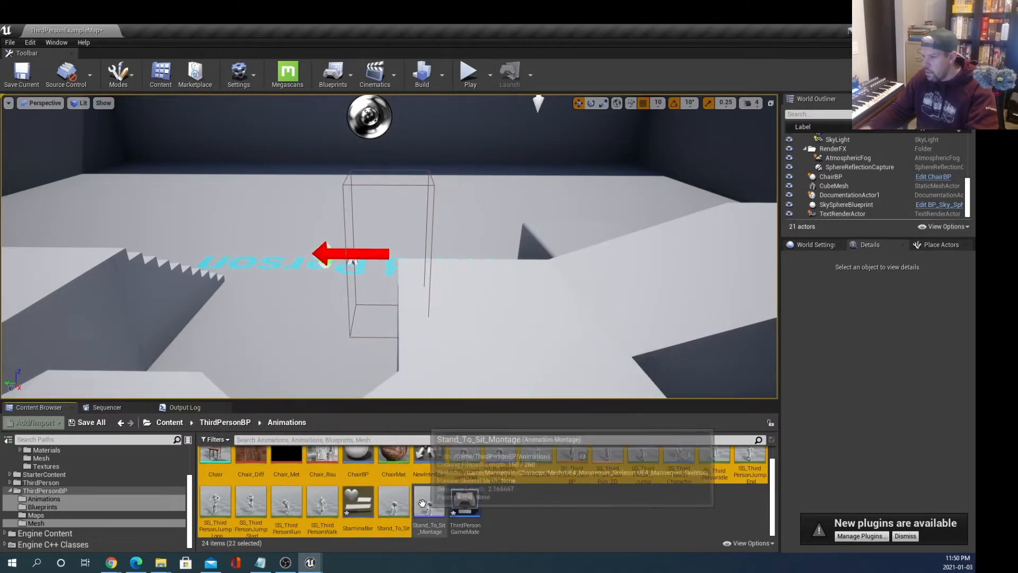
{"action": "scroll", "coordinate": [501, 536], "scroll_direction": "up", "scroll_amount": 1}
{"action": "scroll", "coordinate": [502, 532], "scroll_direction": "down", "scroll_amount": 1}
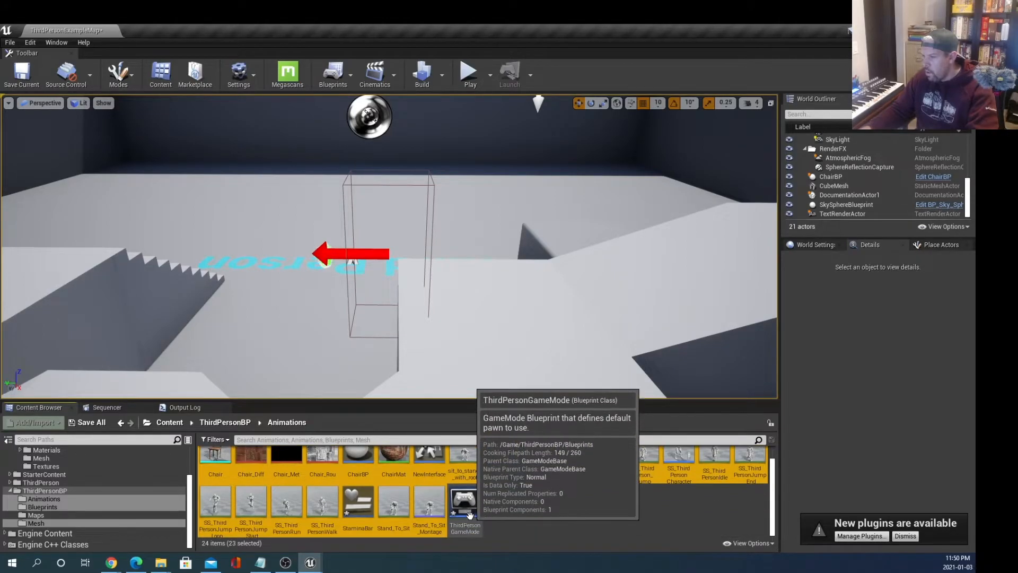
{"action": "scroll", "coordinate": [628, 509], "scroll_direction": "up", "scroll_amount": 1}
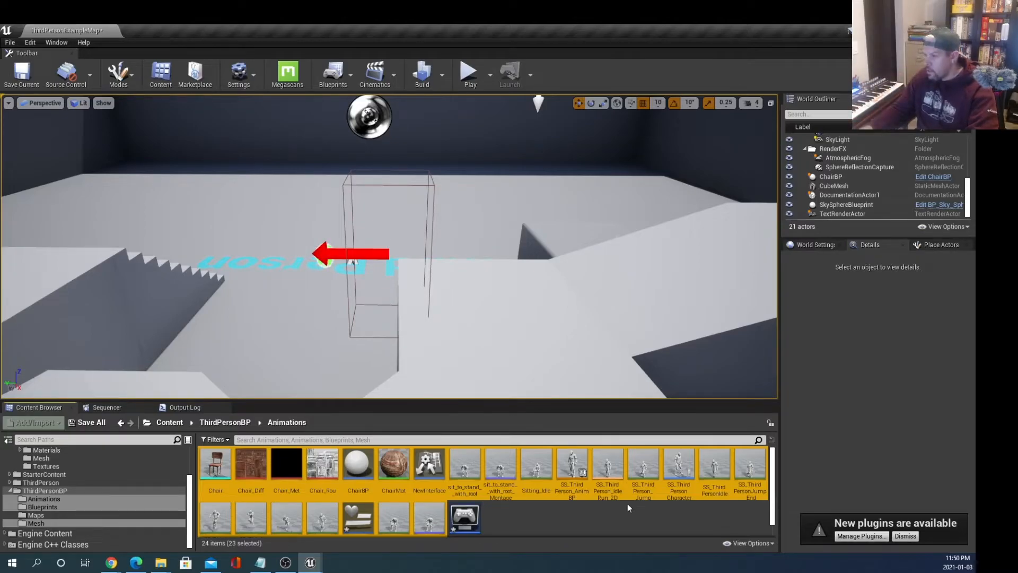
{"action": "scroll", "coordinate": [382, 501], "scroll_direction": "down", "scroll_amount": 1}
{"action": "scroll", "coordinate": [382, 501], "scroll_direction": "up", "scroll_amount": 1}
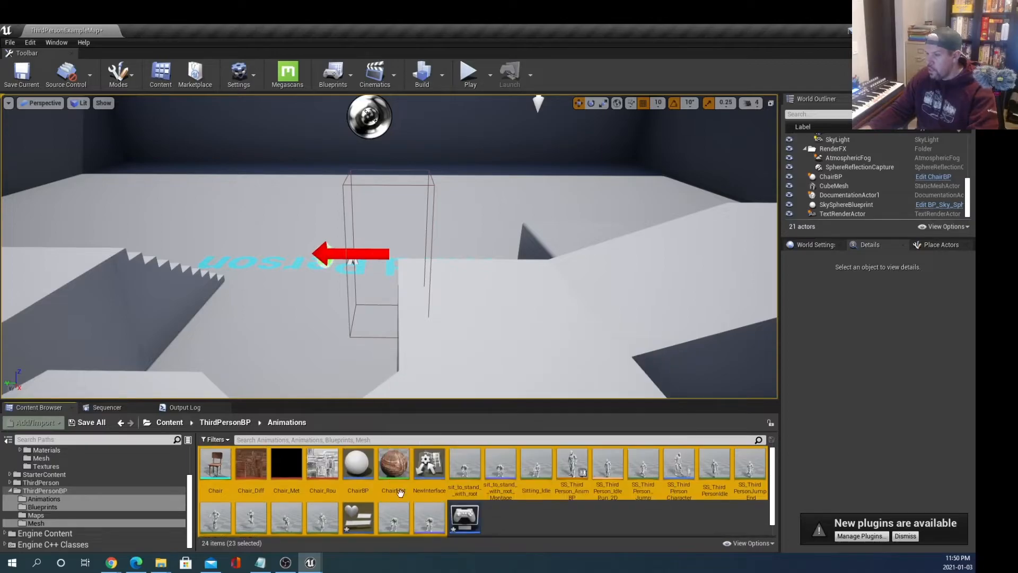
Step: Start migrating the selected assets, saving the modified StaminaBar, ThirdPersonExampleMap and ThirdPersonGameMode, and accept the full asset report
{"action": "right_click", "coordinate": [532, 471]}
{"action": "mouse_move", "coordinate": [594, 338]}
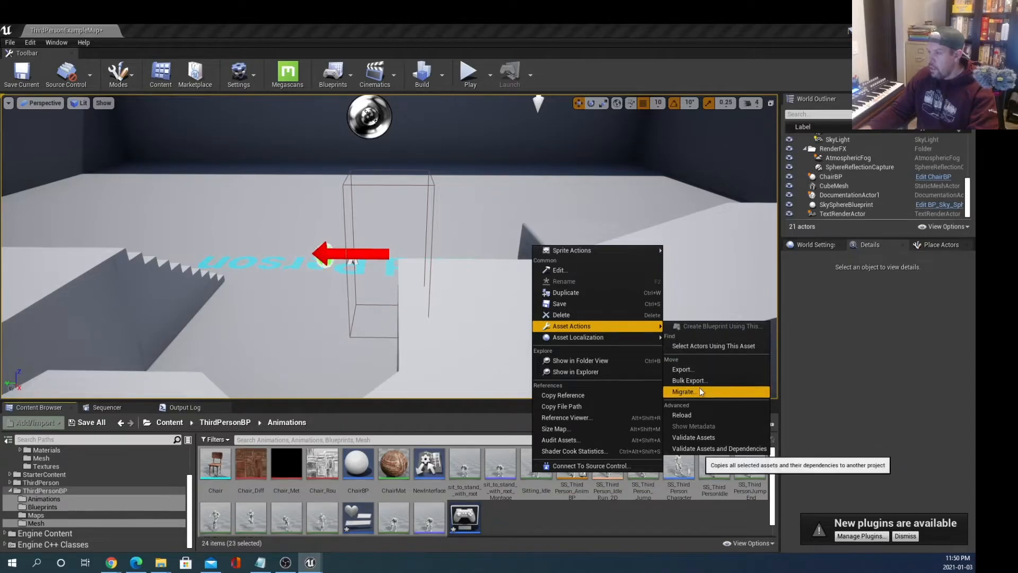
{"action": "left_click", "coordinate": [700, 390]}
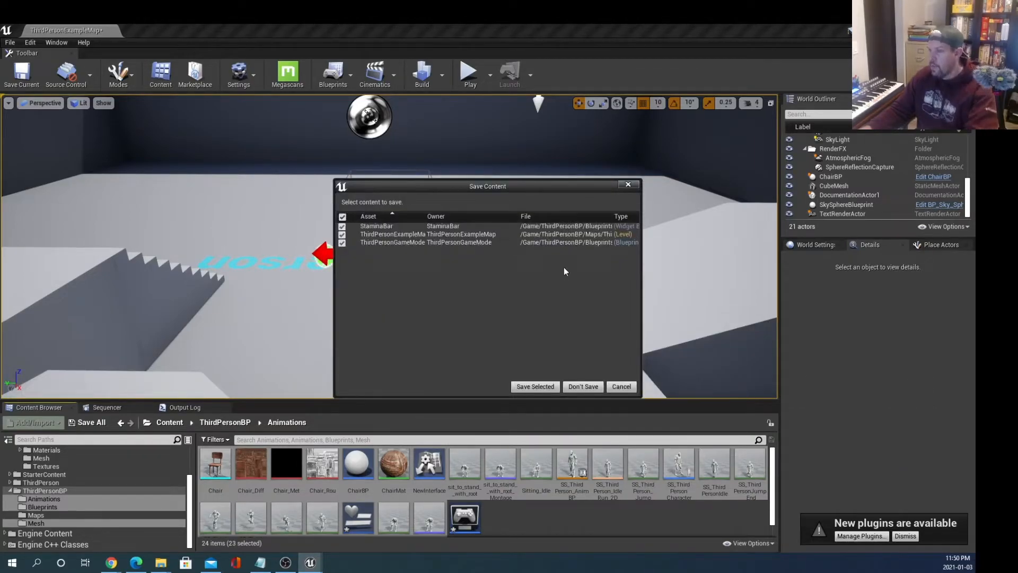
{"action": "left_click", "coordinate": [536, 387]}
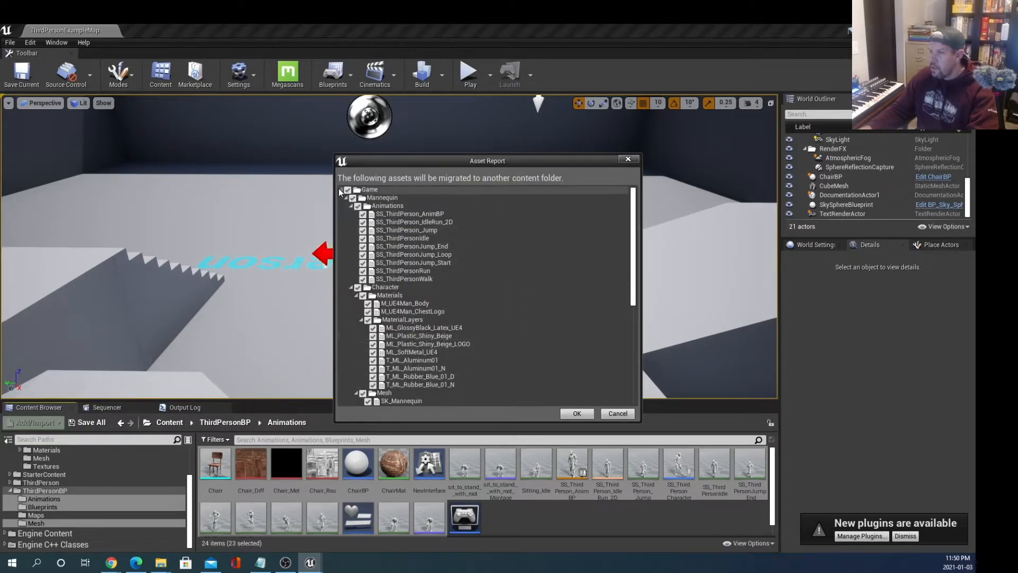
{"action": "scroll", "coordinate": [366, 379], "scroll_direction": "down", "scroll_amount": 7}
{"action": "scroll", "coordinate": [365, 380], "scroll_direction": "up", "scroll_amount": 7}
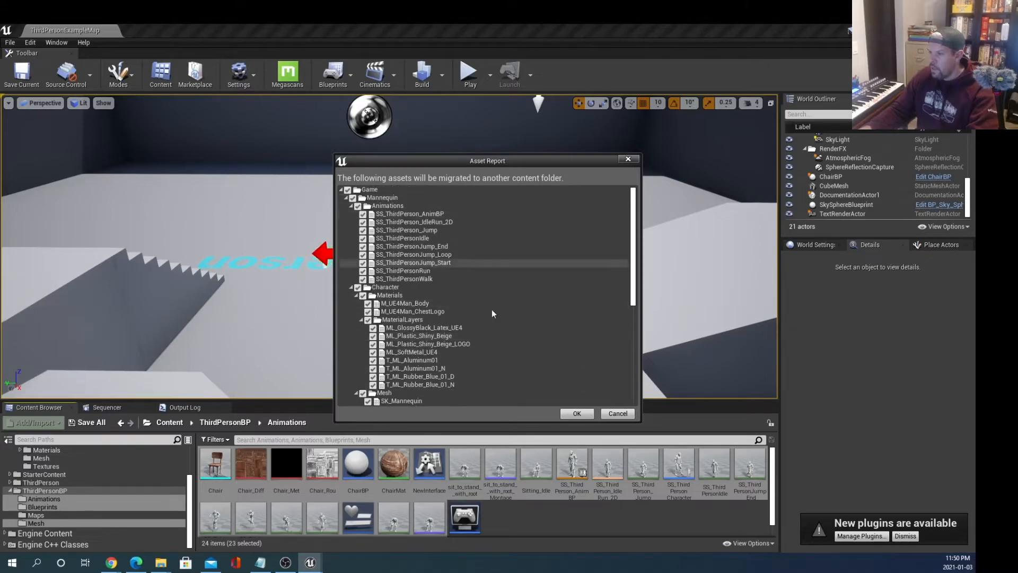
{"action": "left_click", "coordinate": [577, 414]}
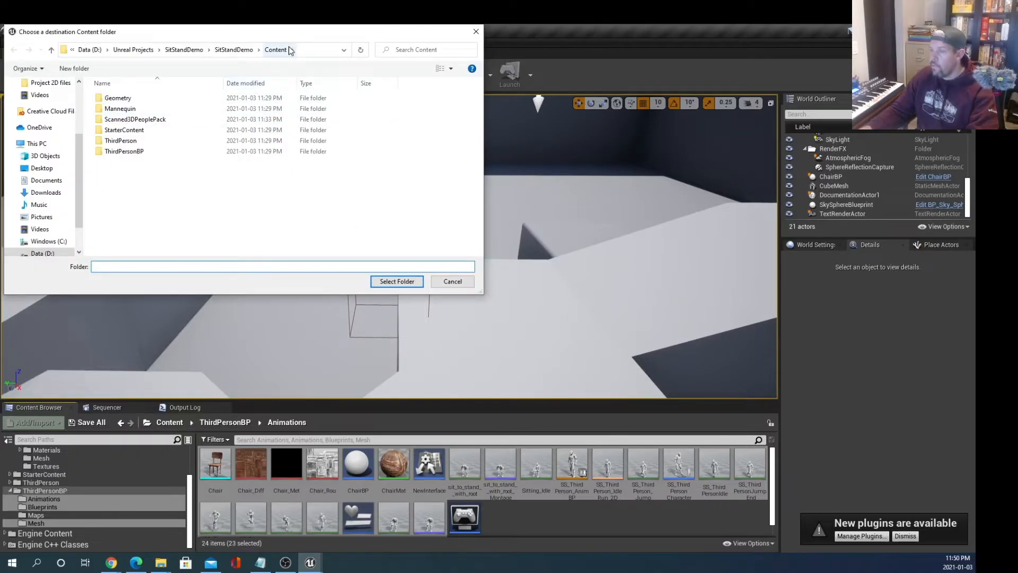
Step: Choose the SitStandDemo project's Content folder as the migration destination
{"action": "left_click_drag", "start_coordinate": [293, 33], "coordinate": [345, 110]}
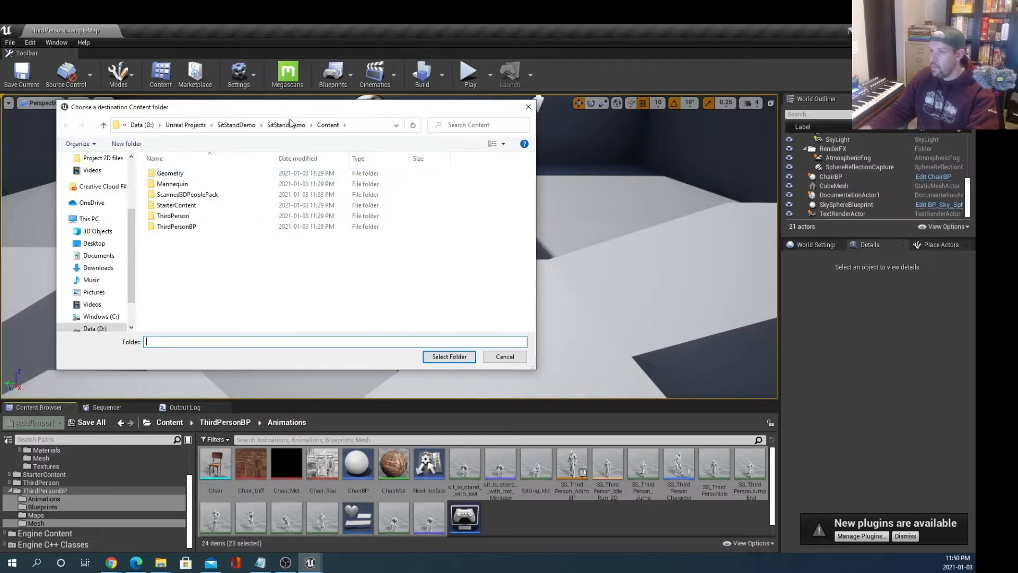
{"action": "left_click", "coordinate": [327, 125]}
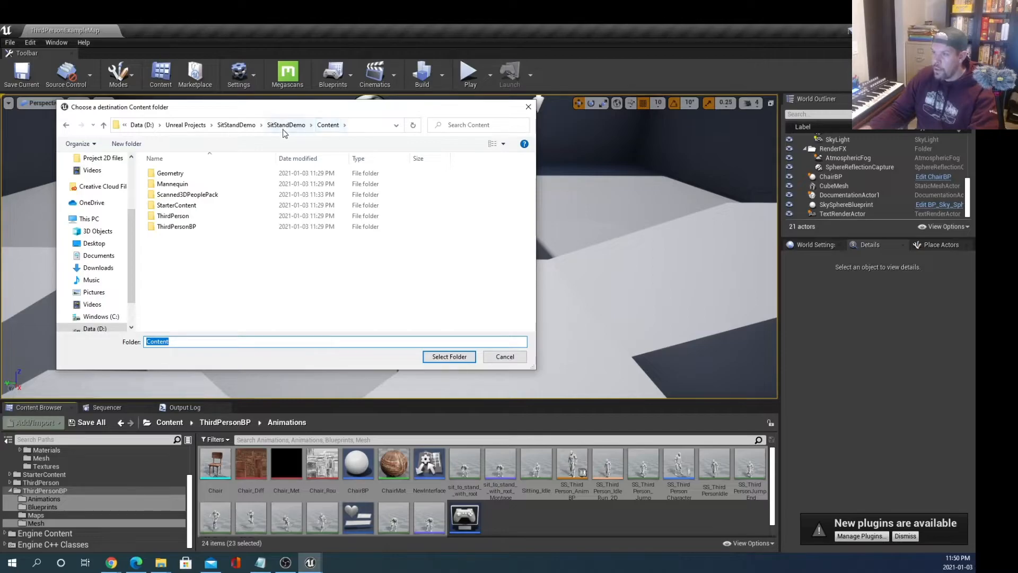
{"action": "left_click", "coordinate": [449, 357]}
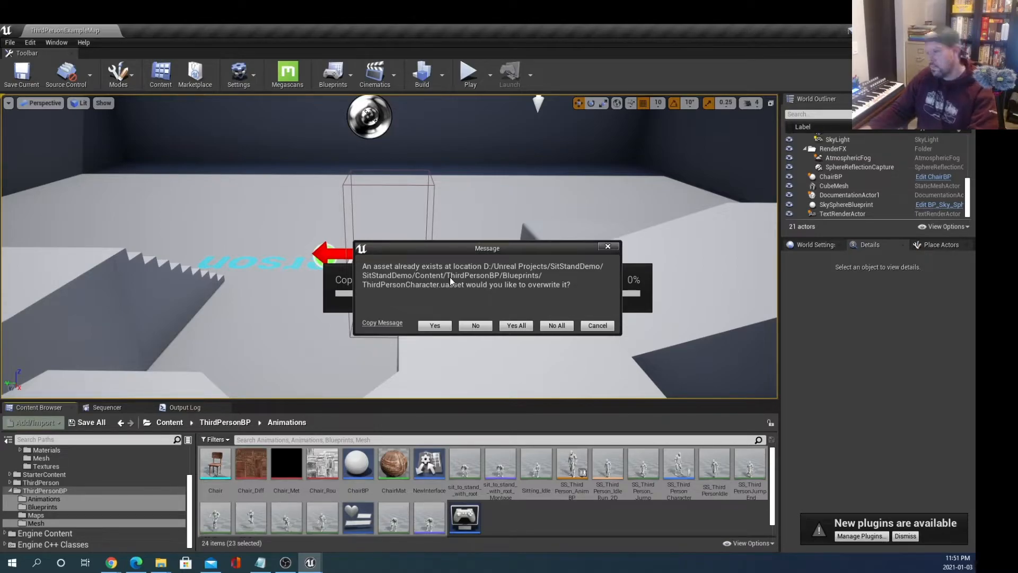
Step: Decline overwriting ThirdPersonCharacter and the mannequin skeleton, mesh and physics assets, and refuse all remaining overwrites to finish the migration
{"action": "left_click", "coordinate": [476, 326]}
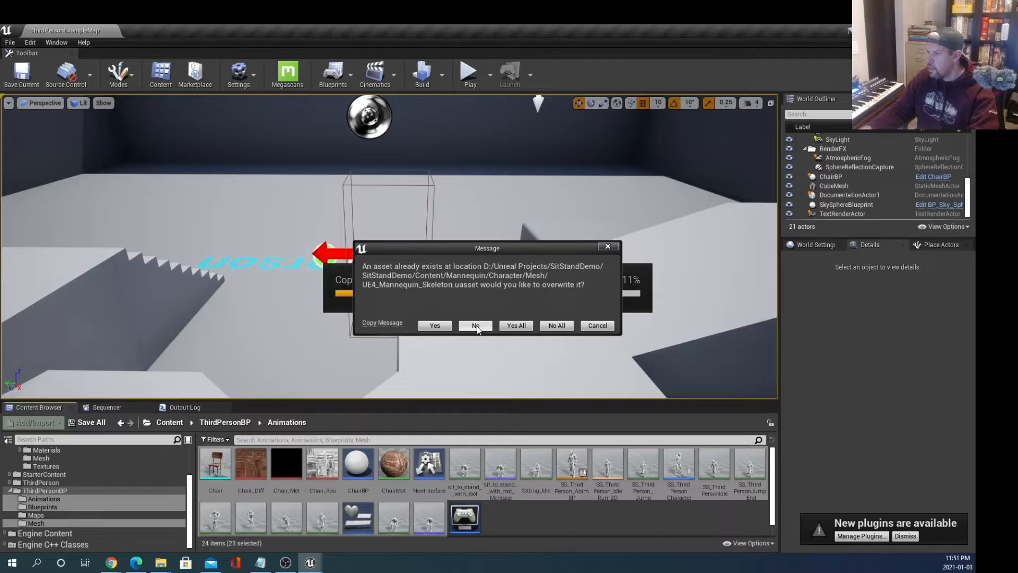
{"action": "left_click", "coordinate": [476, 325]}
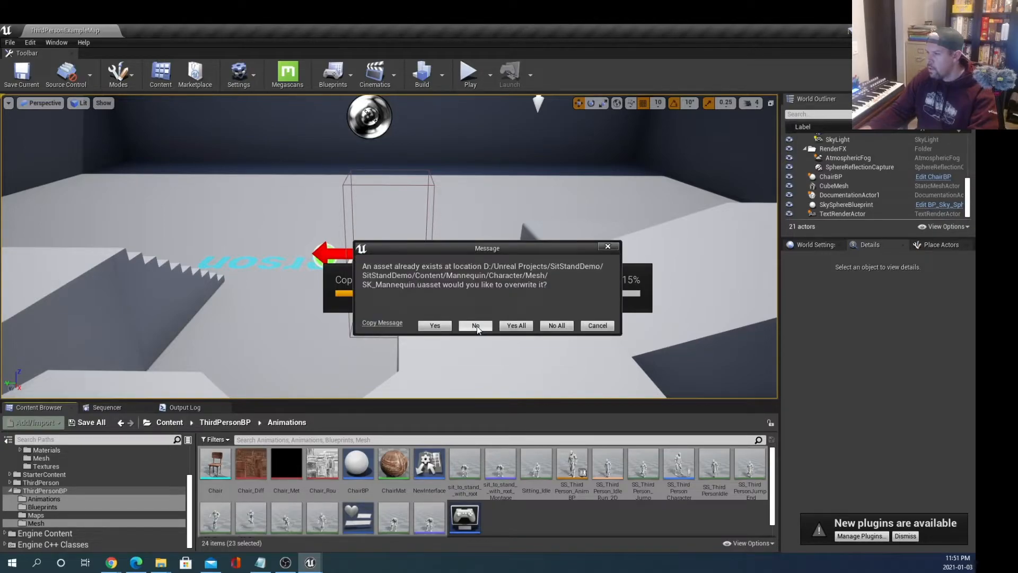
{"action": "left_click", "coordinate": [475, 326]}
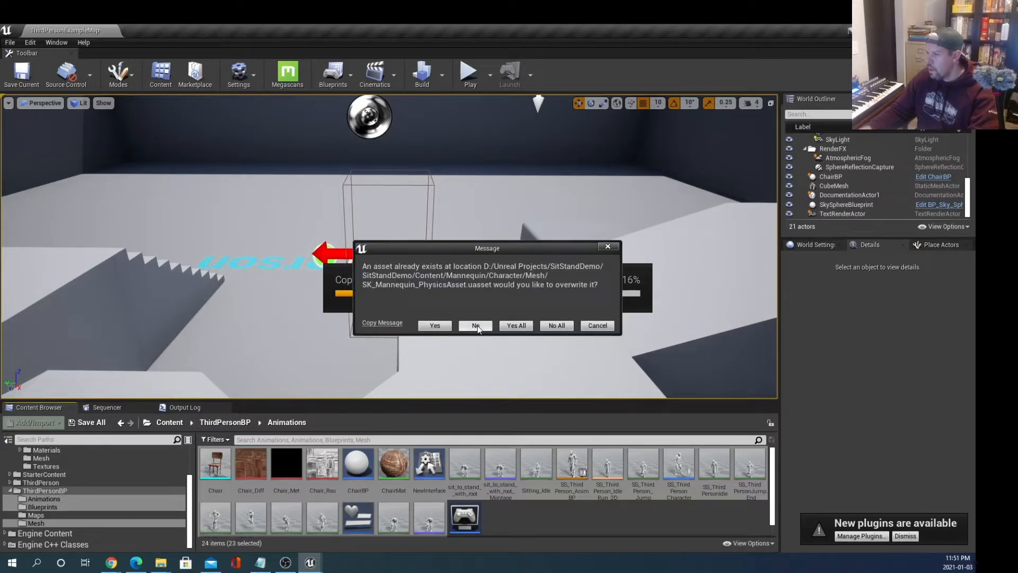
{"action": "left_click", "coordinate": [475, 325]}
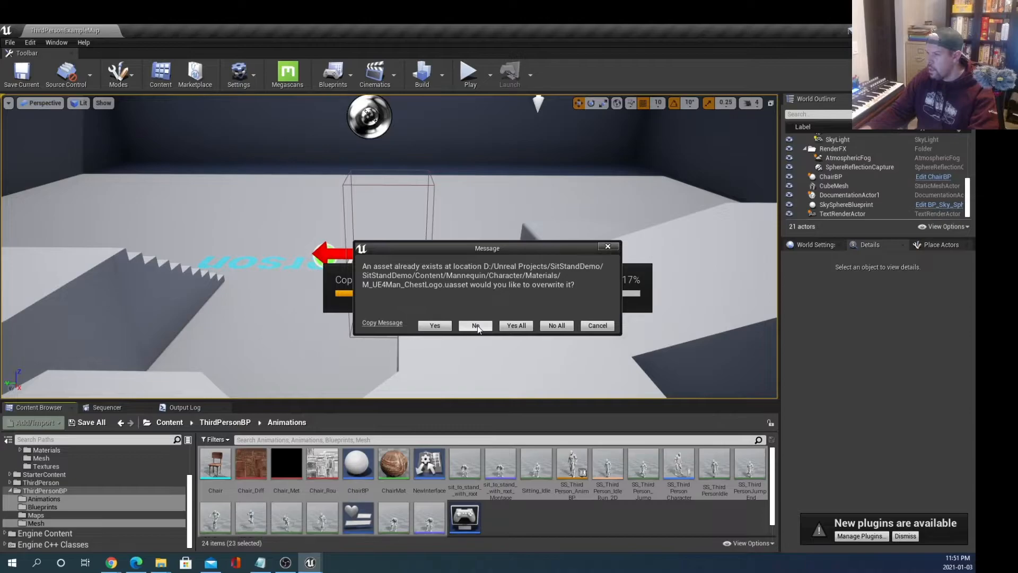
{"action": "left_click", "coordinate": [556, 326]}
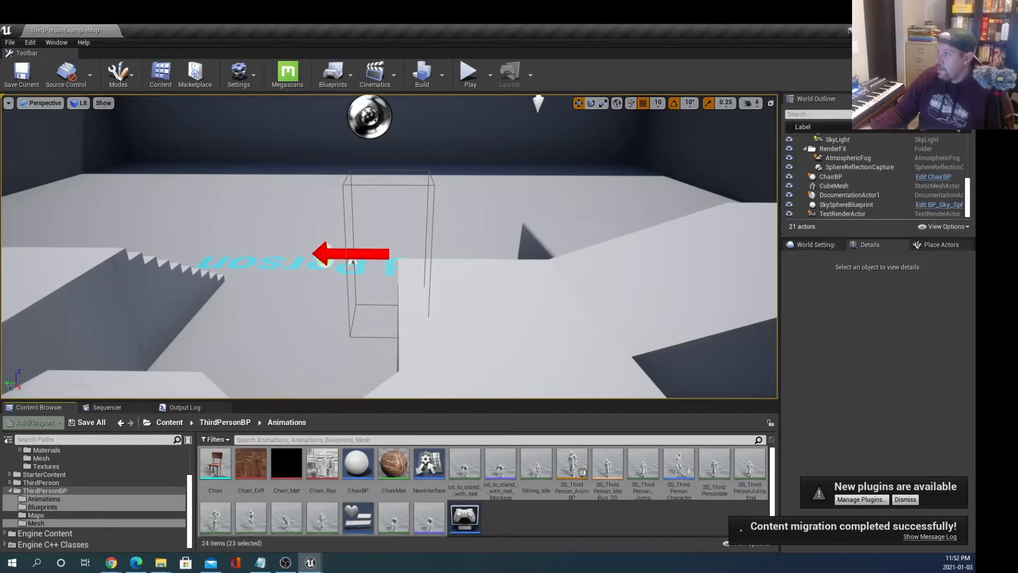
Step: In the SitStandDemo project, examine the Mannequin Animations folder for the migrated SS_ animations
{"action": "scroll", "coordinate": [502, 242], "scroll_direction": "down", "scroll_amount": 2}
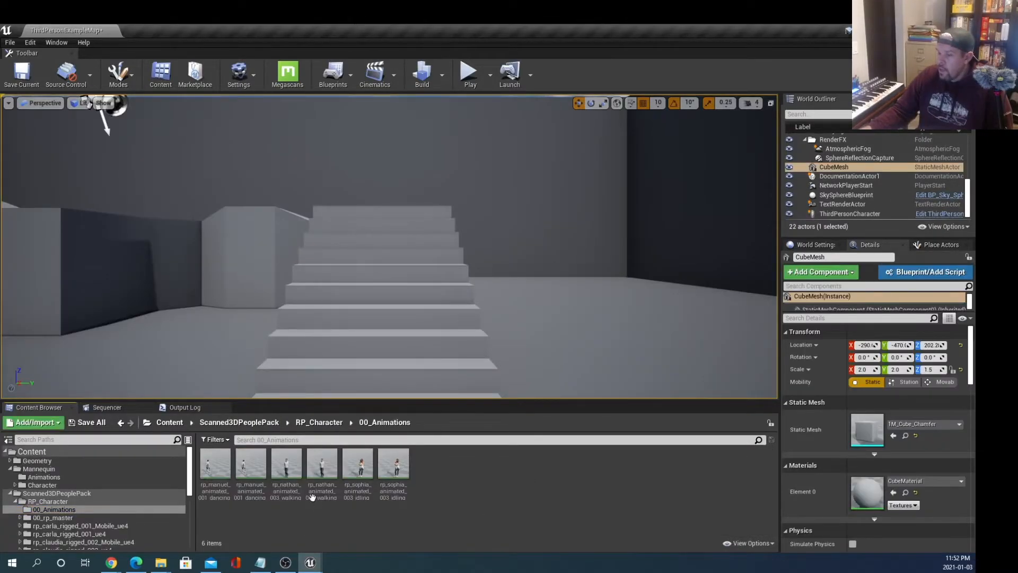
{"action": "left_click", "coordinate": [17, 471]}
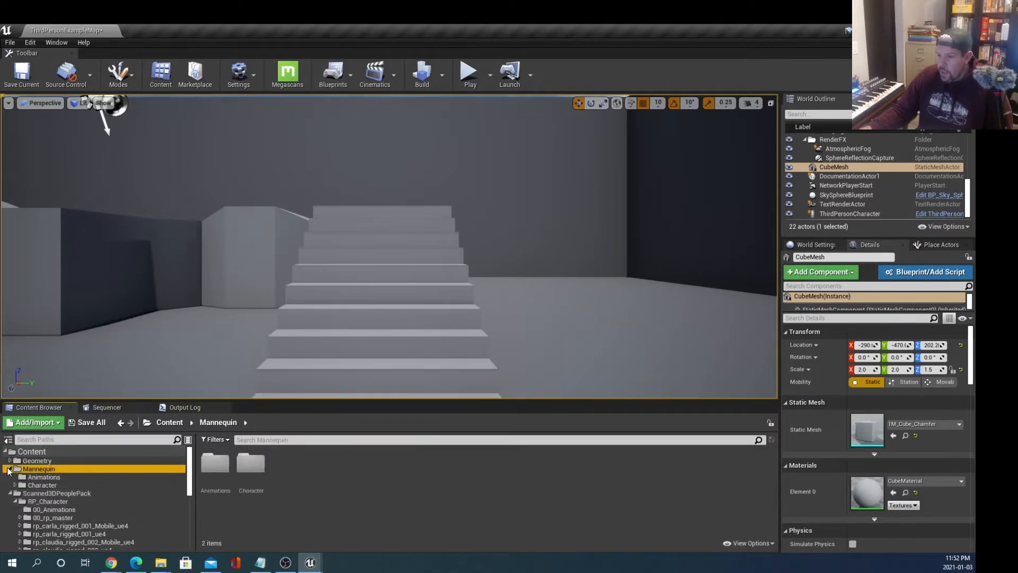
{"action": "left_click", "coordinate": [53, 477]}
{"action": "scroll", "coordinate": [339, 502], "scroll_direction": "down", "scroll_amount": 1}
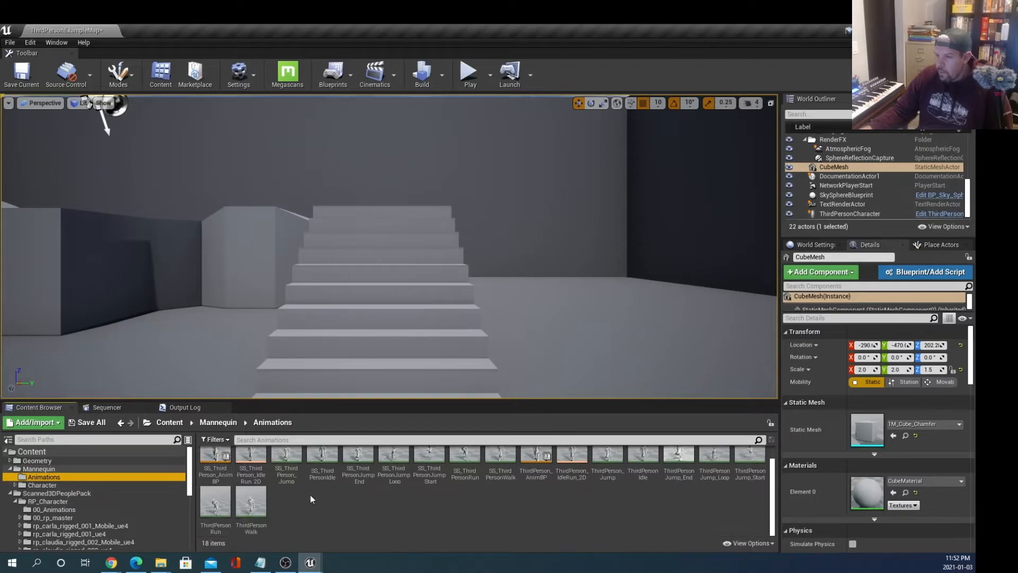
{"action": "scroll", "coordinate": [612, 515], "scroll_direction": "up", "scroll_amount": 1}
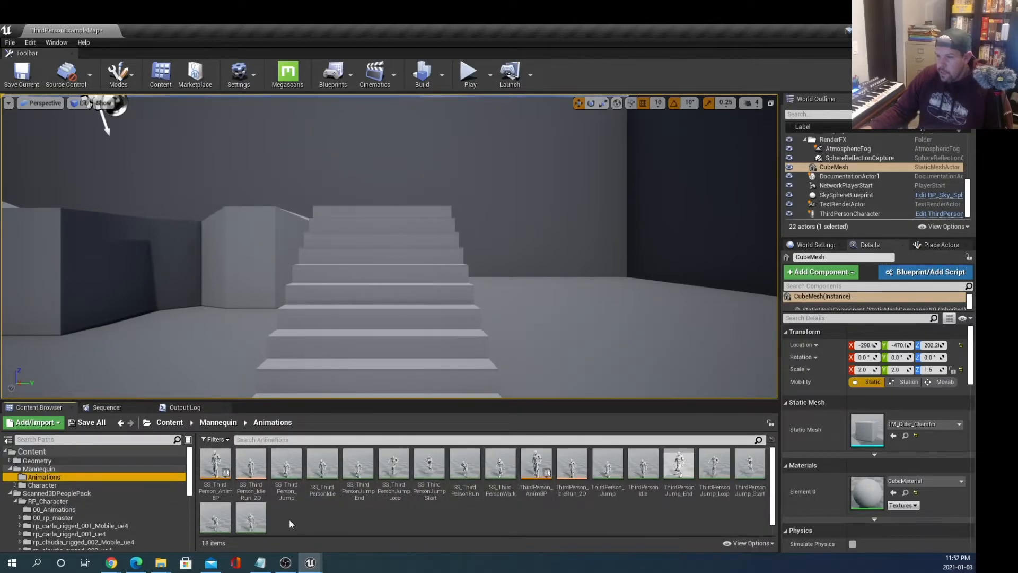
{"action": "mouse_move", "coordinate": [503, 490]}
{"action": "mouse_move", "coordinate": [393, 488]}
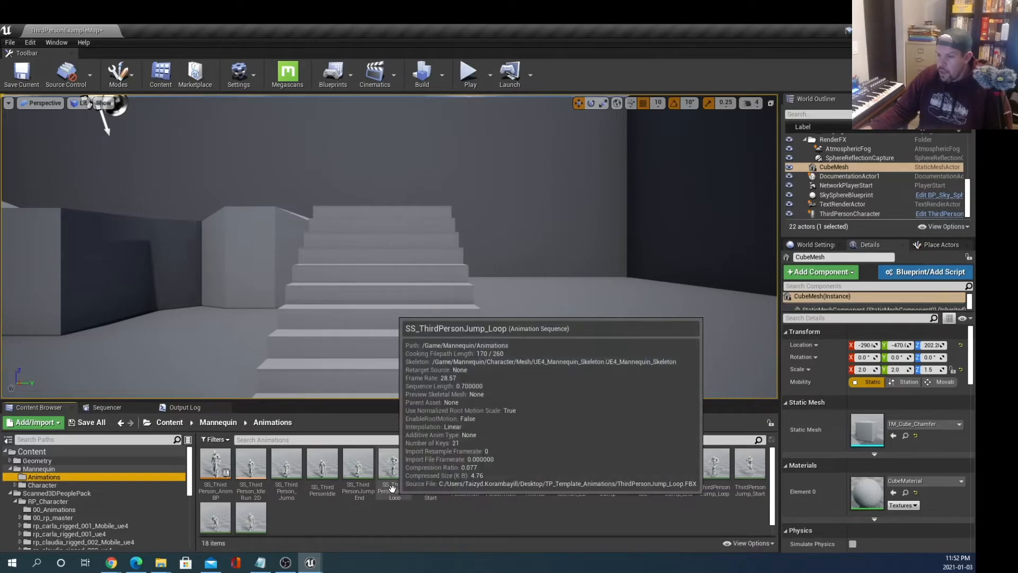
Step: Check the ThirdPerson Meshes folder and the ThirdPersonBP Animations and Blueprints folders for the migrated assets
{"action": "left_click", "coordinate": [11, 469]}
{"action": "scroll", "coordinate": [68, 485], "scroll_direction": "down", "scroll_amount": 5}
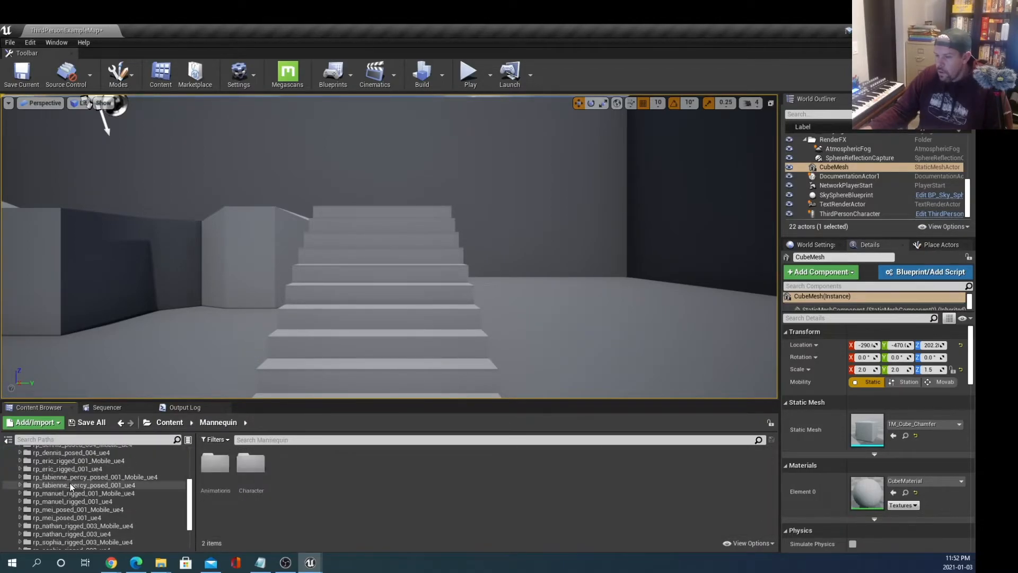
{"action": "scroll", "coordinate": [69, 482], "scroll_direction": "up", "scroll_amount": 5}
{"action": "left_click", "coordinate": [15, 470]}
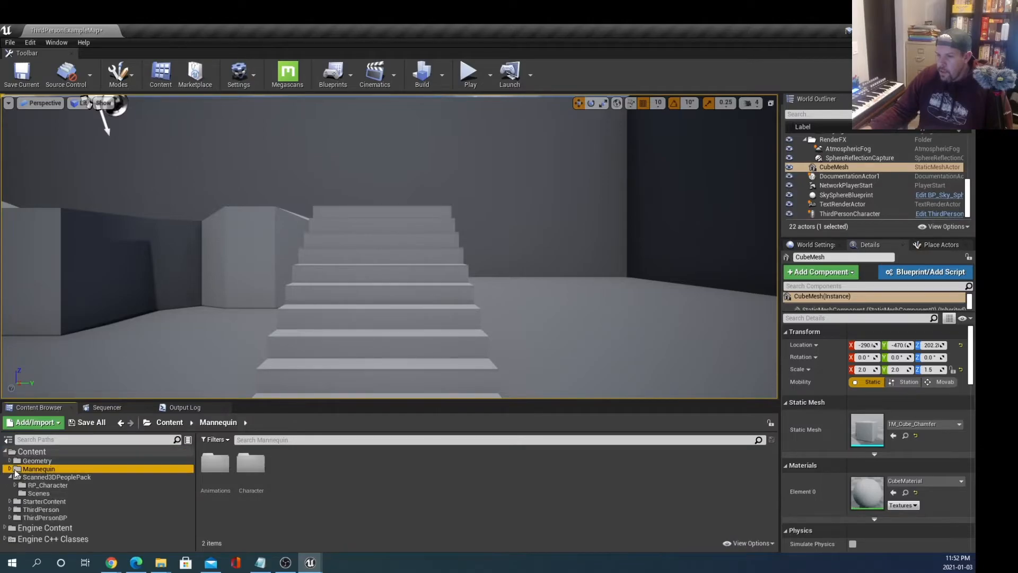
{"action": "left_click", "coordinate": [10, 477]}
{"action": "left_click", "coordinate": [45, 500]}
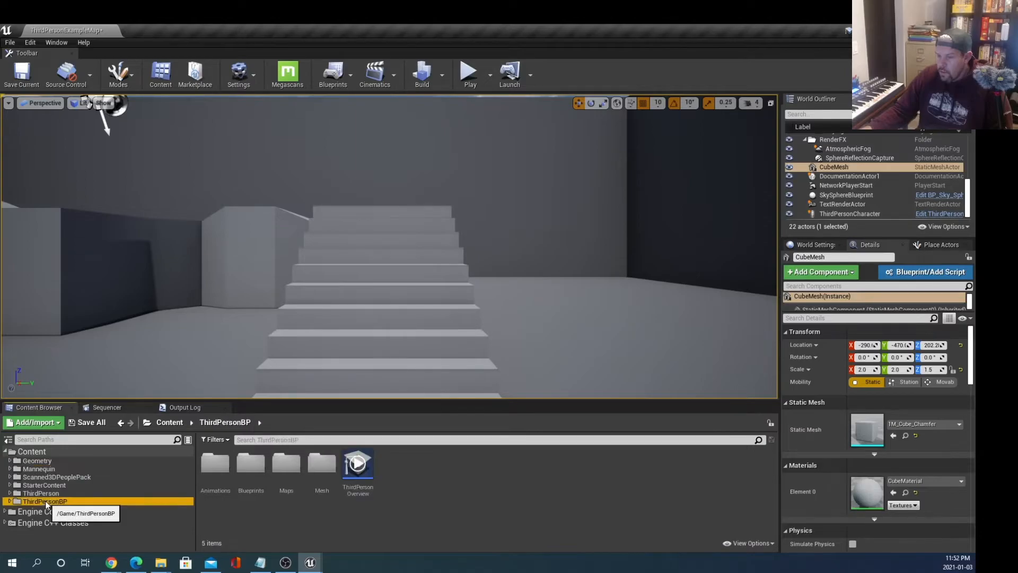
{"action": "double_click", "coordinate": [45, 495]}
{"action": "left_click", "coordinate": [44, 501]}
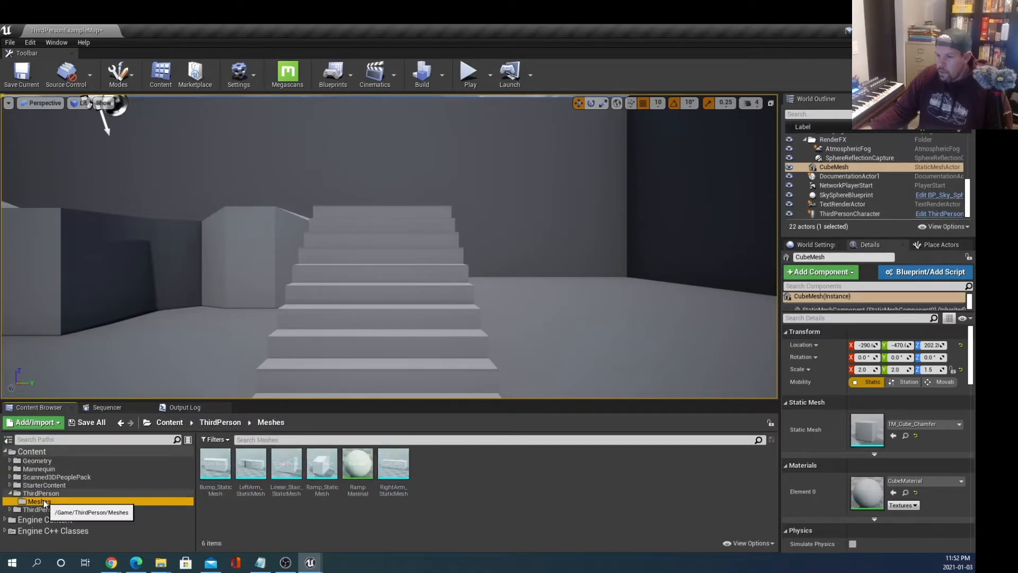
{"action": "double_click", "coordinate": [28, 494]}
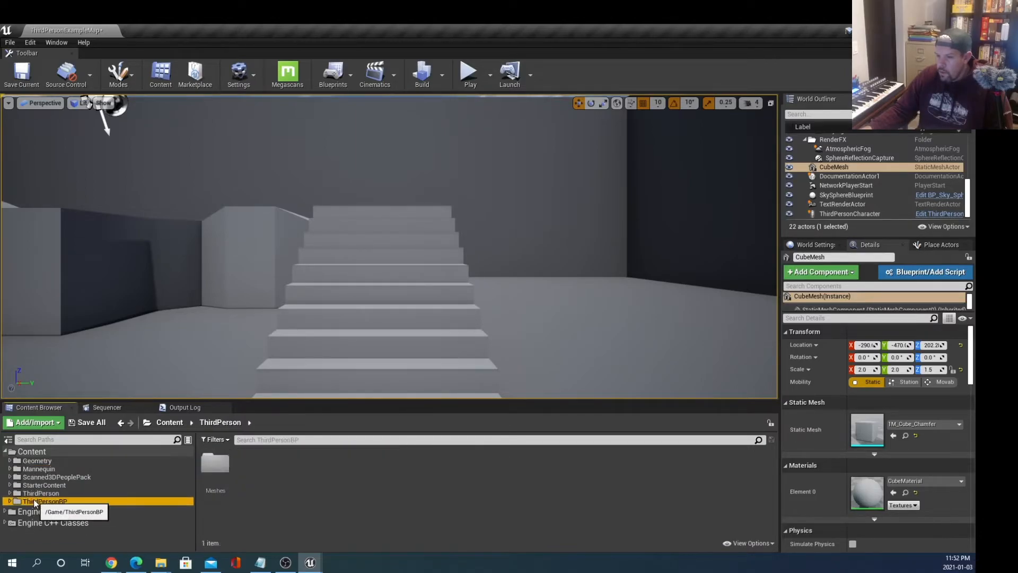
{"action": "double_click", "coordinate": [43, 501]}
{"action": "left_click", "coordinate": [53, 500]}
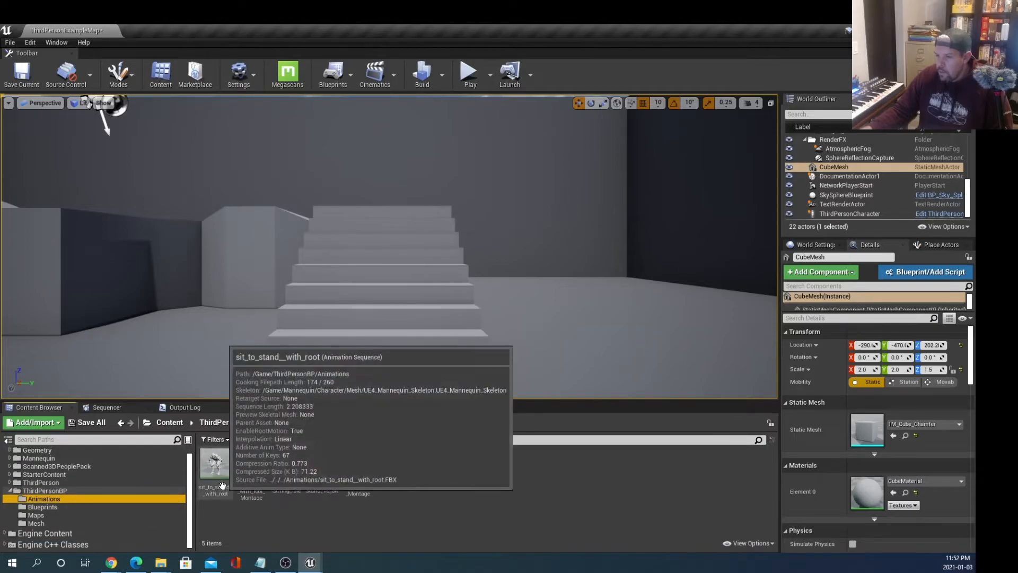
{"action": "left_click", "coordinate": [42, 507]}
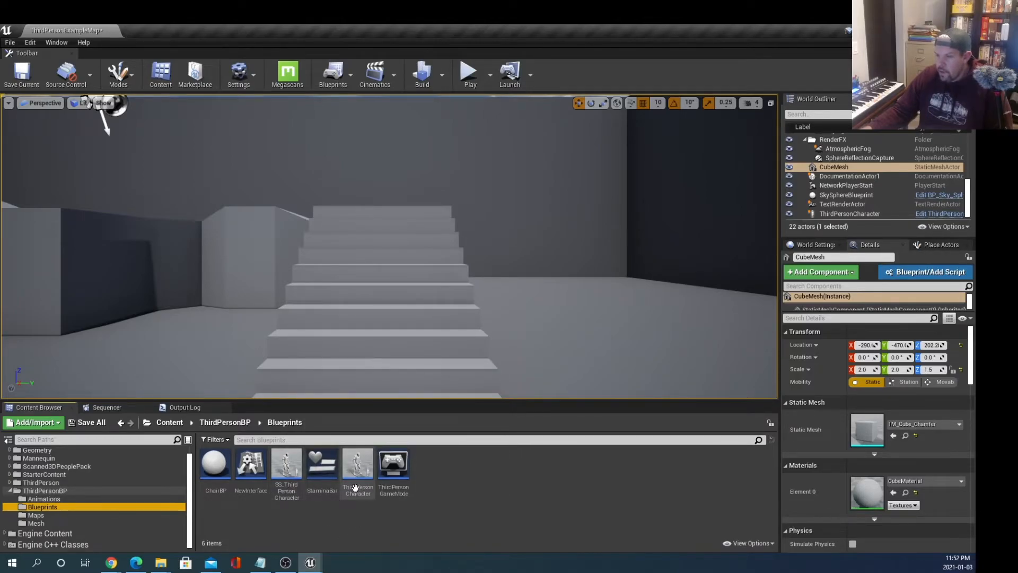
Step: Check the ThirdPersonBP Maps and Mesh folders for the migrated chair assets
{"action": "left_click", "coordinate": [64, 517]}
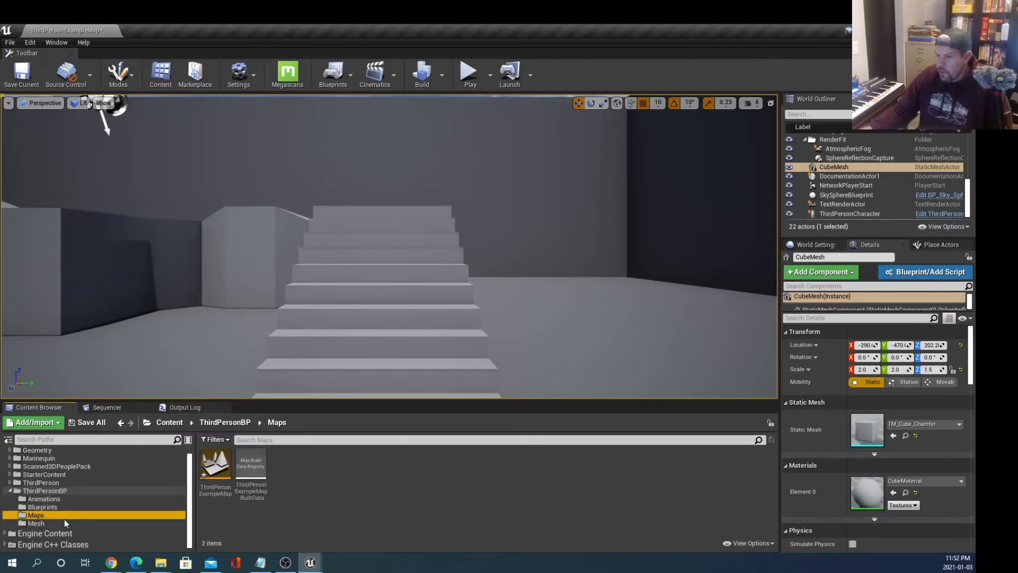
{"action": "left_click", "coordinate": [64, 520]}
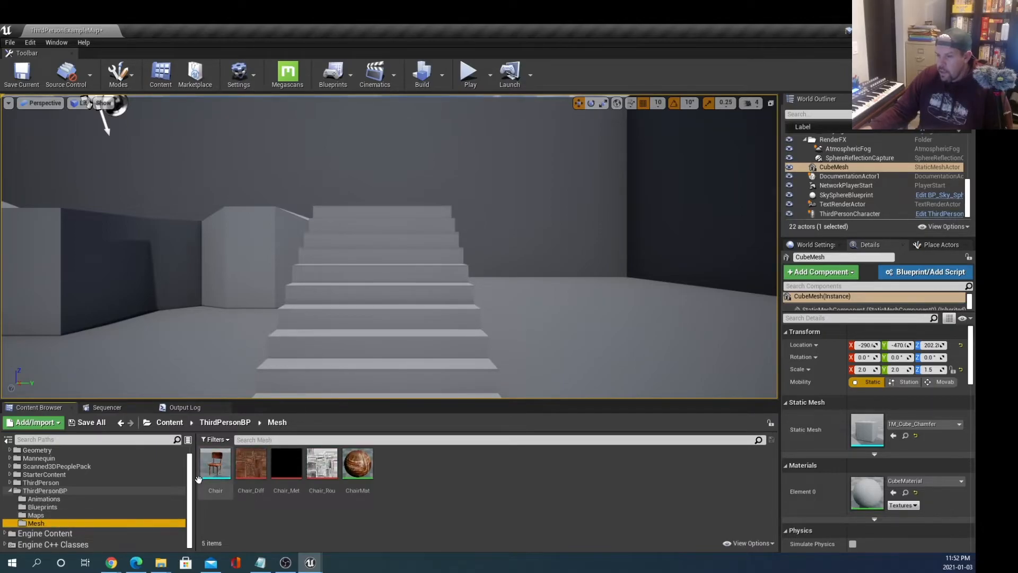
{"action": "left_click", "coordinate": [10, 491]}
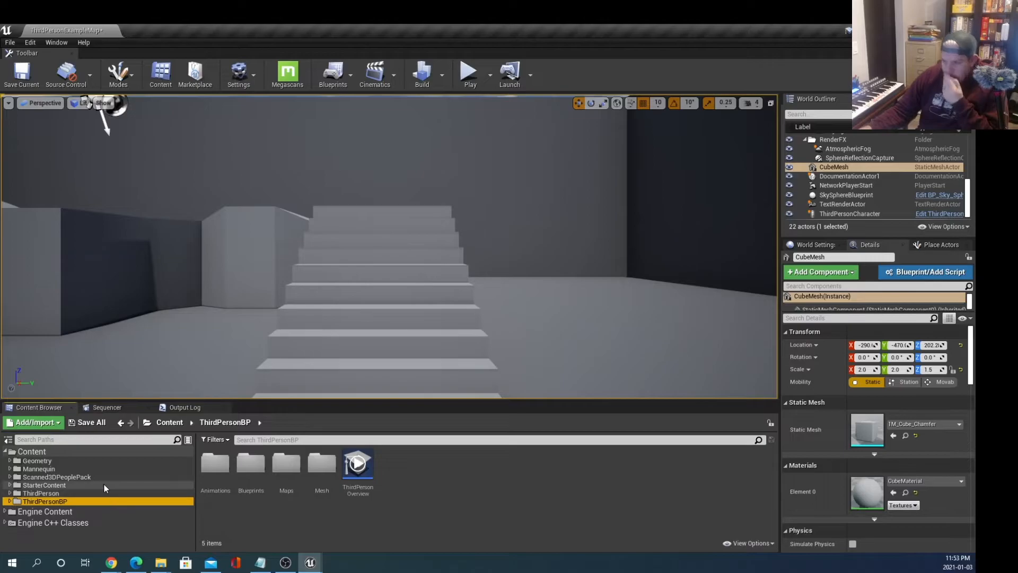
Step: Examine the Scanned3DPeoplePack RP_Character folders, including 00_Animations and the Mannequin folder inside 00_rp_master
{"action": "left_click", "coordinate": [11, 477]}
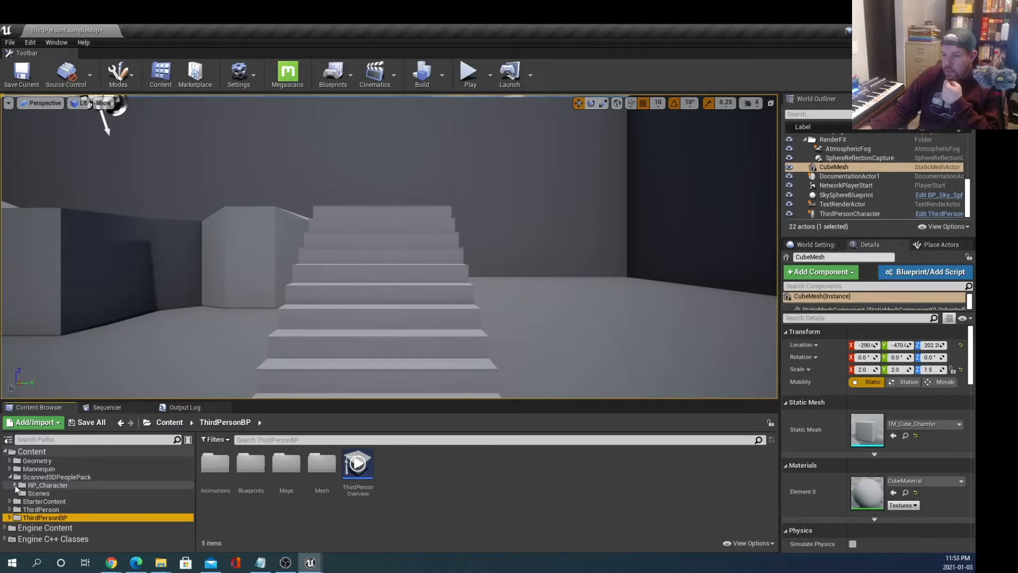
{"action": "left_click", "coordinate": [15, 485]}
{"action": "left_click", "coordinate": [63, 485]}
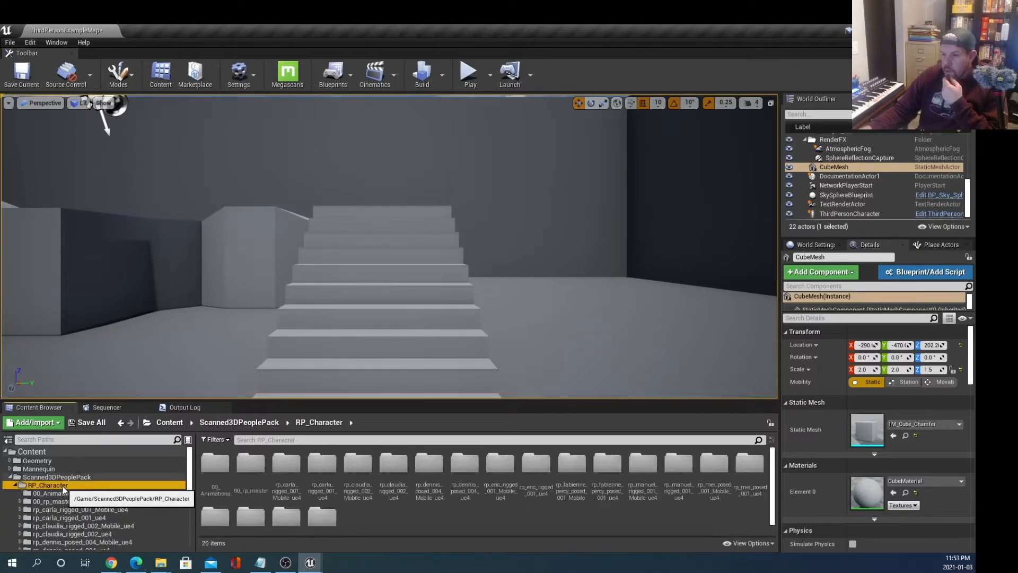
{"action": "left_click", "coordinate": [65, 478]}
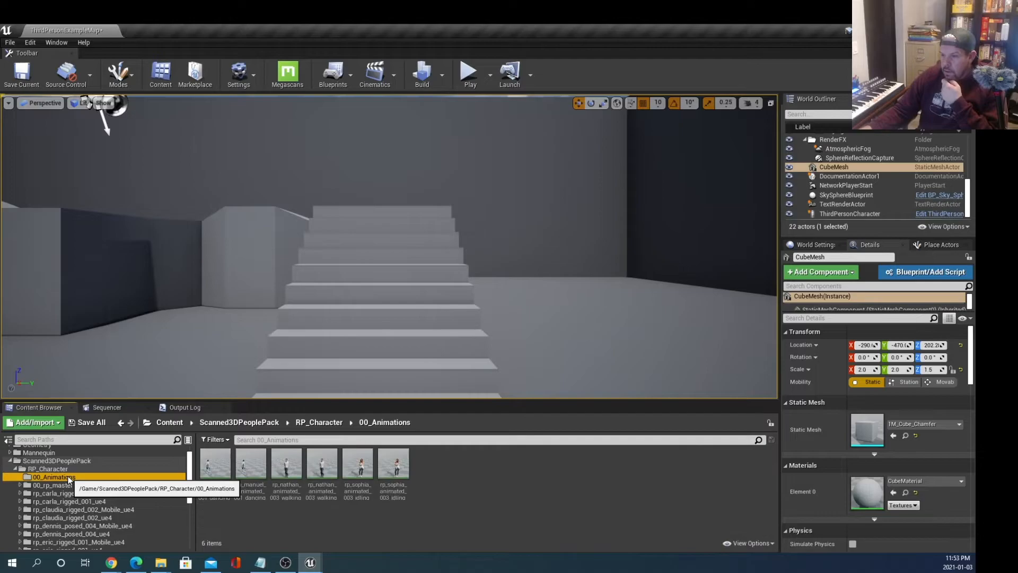
{"action": "left_click", "coordinate": [75, 485]}
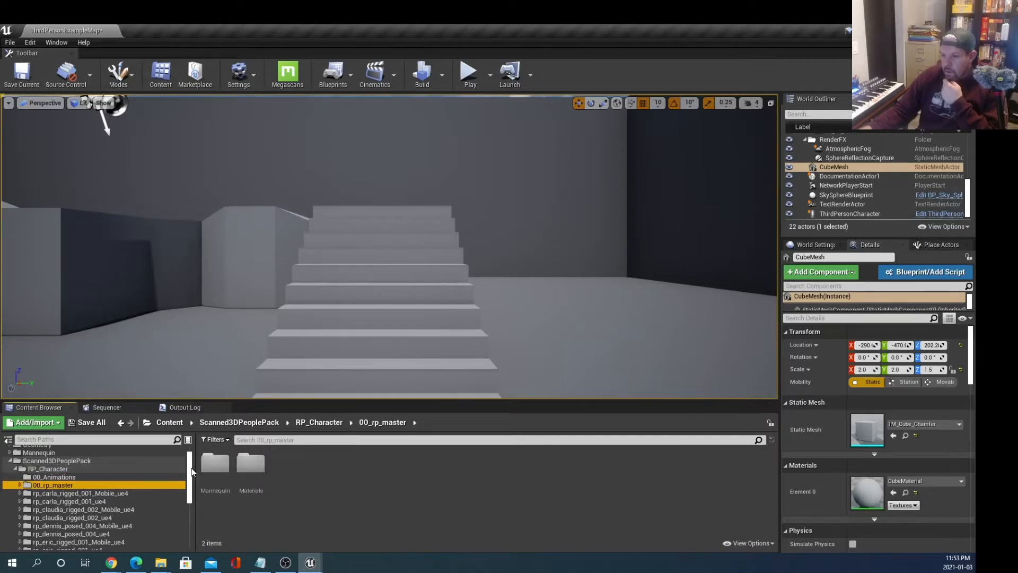
{"action": "left_click", "coordinate": [218, 469]}
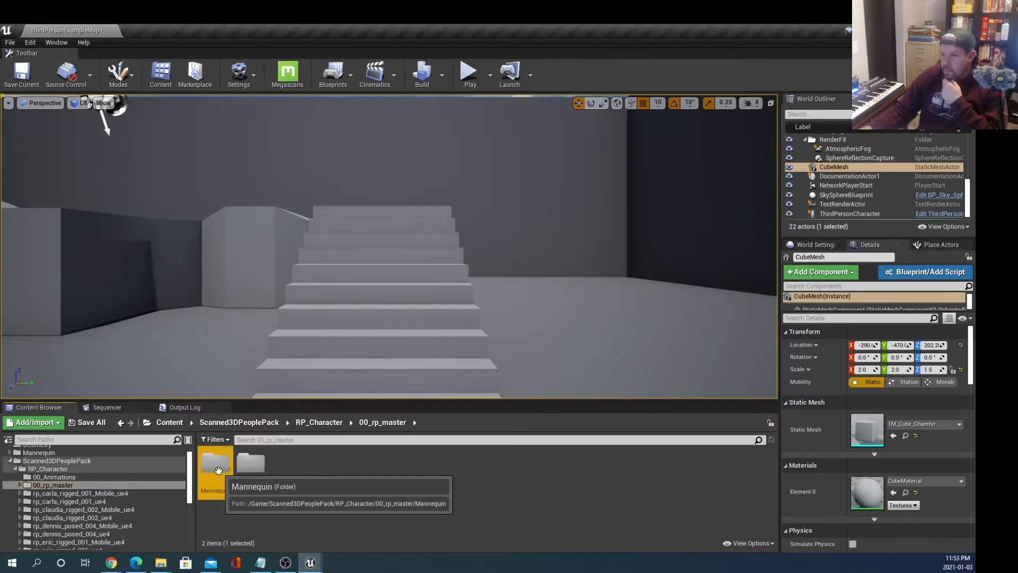
{"action": "double_click", "coordinate": [218, 469]}
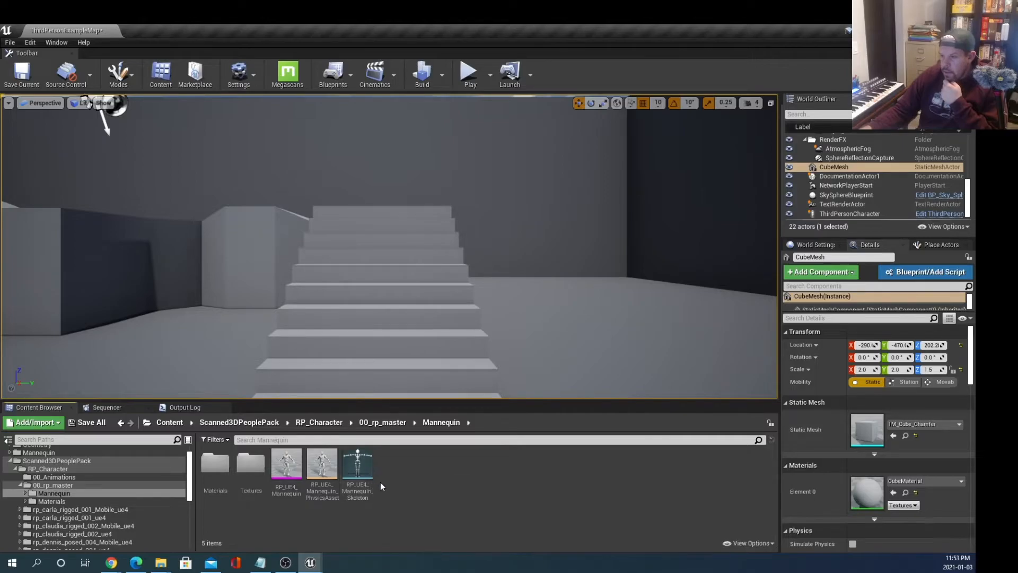
{"action": "scroll", "coordinate": [125, 476], "scroll_direction": "down", "scroll_amount": 3}
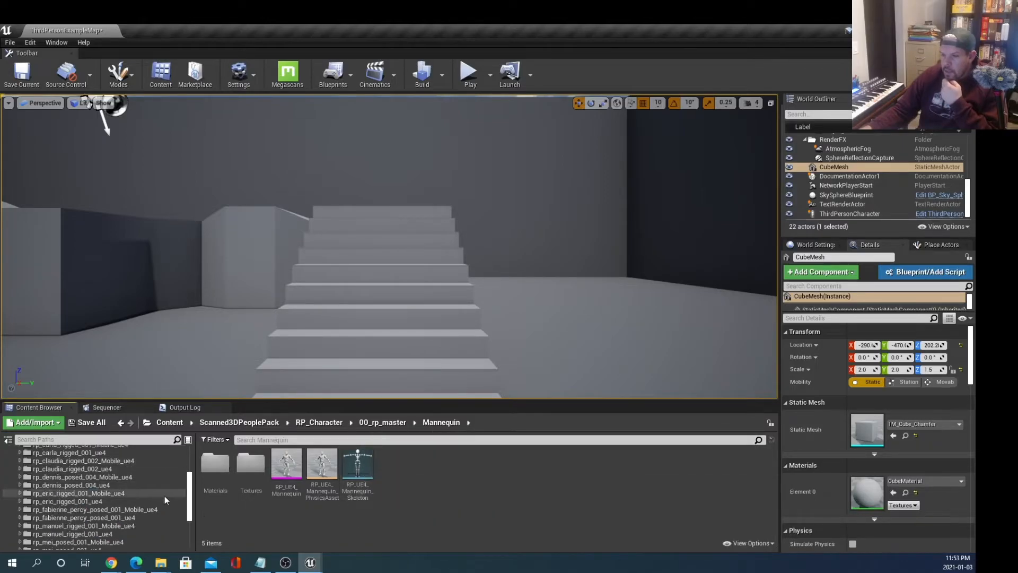
{"action": "scroll", "coordinate": [166, 489], "scroll_direction": "down", "scroll_amount": 5}
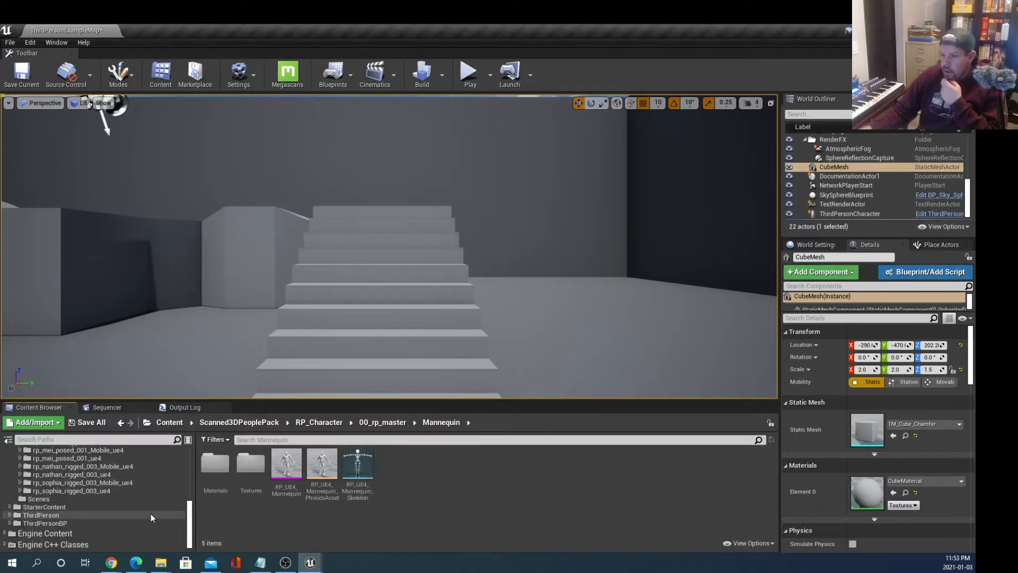
{"action": "left_click", "coordinate": [10, 524]}
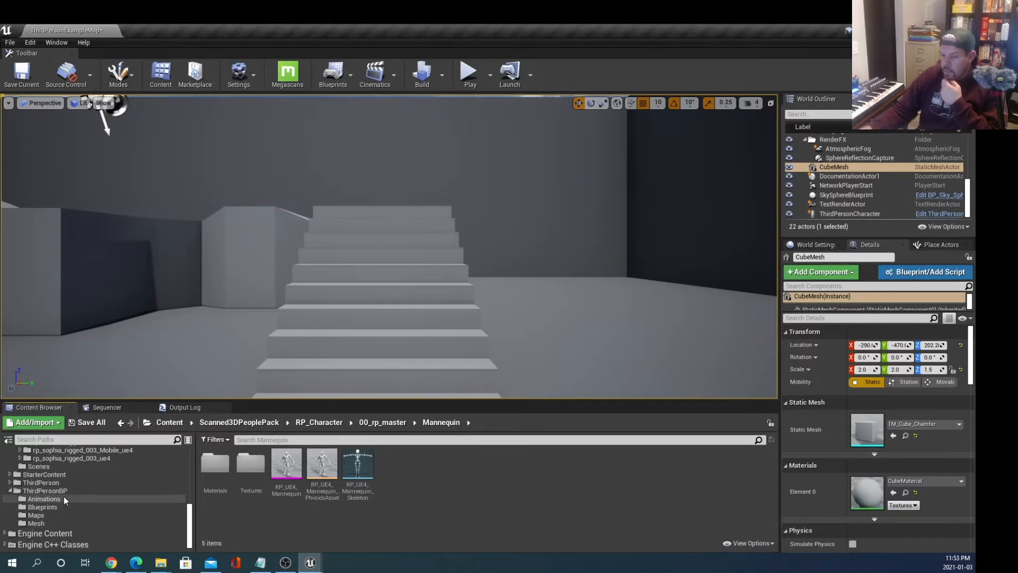
{"action": "scroll", "coordinate": [64, 496], "scroll_direction": "up", "scroll_amount": 5}
{"action": "scroll", "coordinate": [68, 497], "scroll_direction": "up", "scroll_amount": 3}
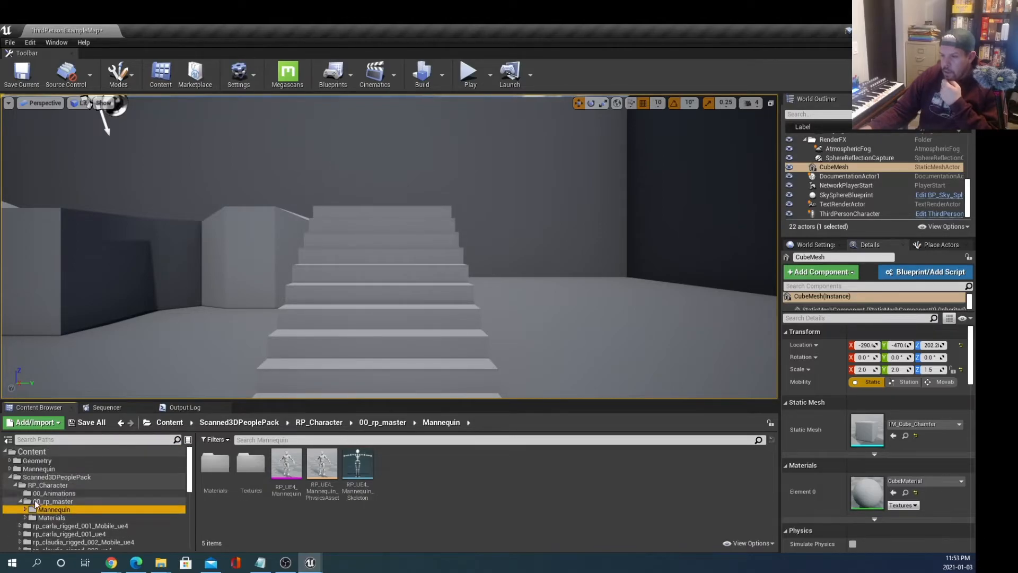
Step: Try to duplicate and retarget SS_ThirdPerson_AnimBP from the Mannequin Animations folder to another skeleton
{"action": "left_click", "coordinate": [10, 469]}
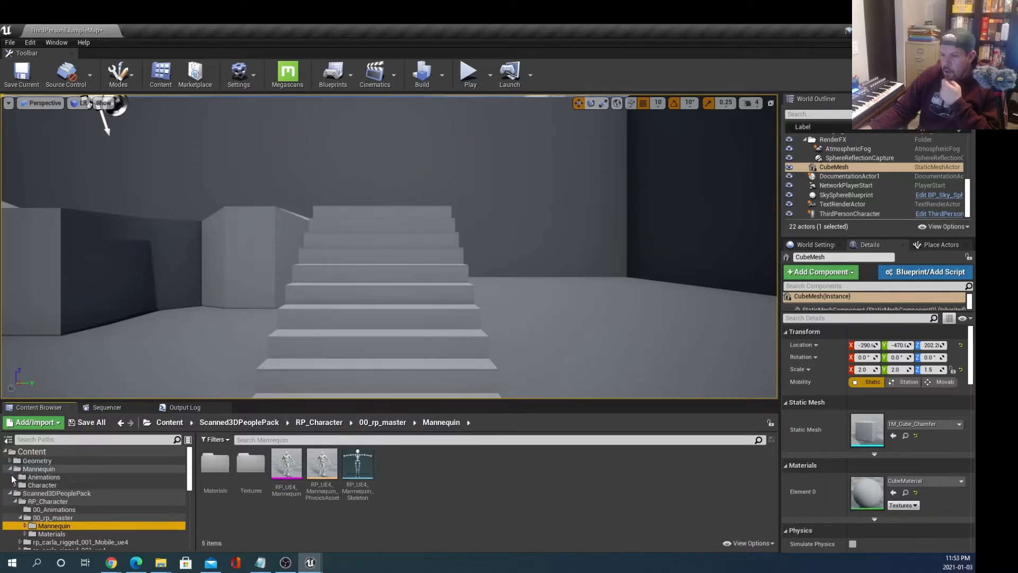
{"action": "left_click", "coordinate": [44, 476]}
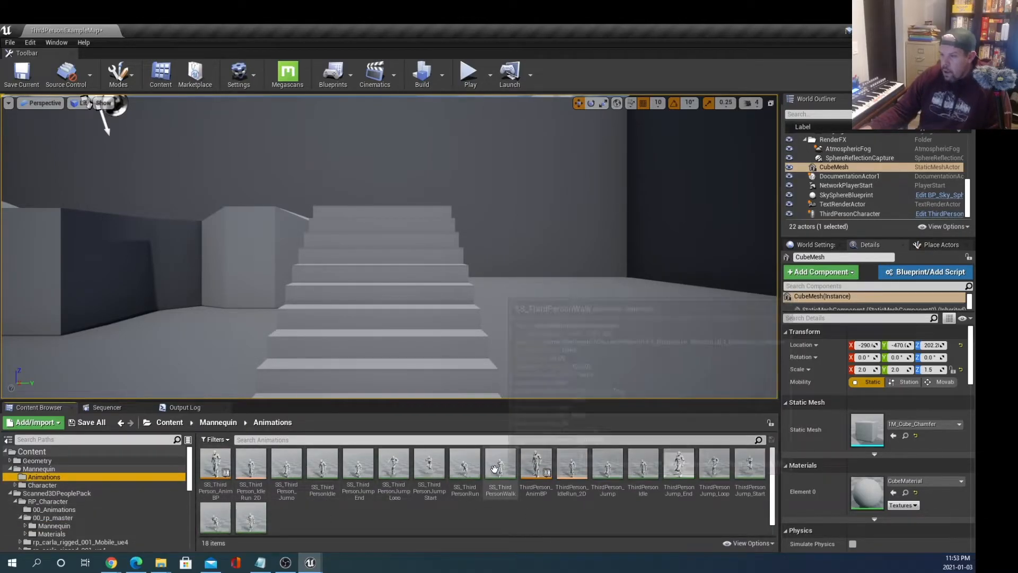
{"action": "left_click", "coordinate": [216, 468]}
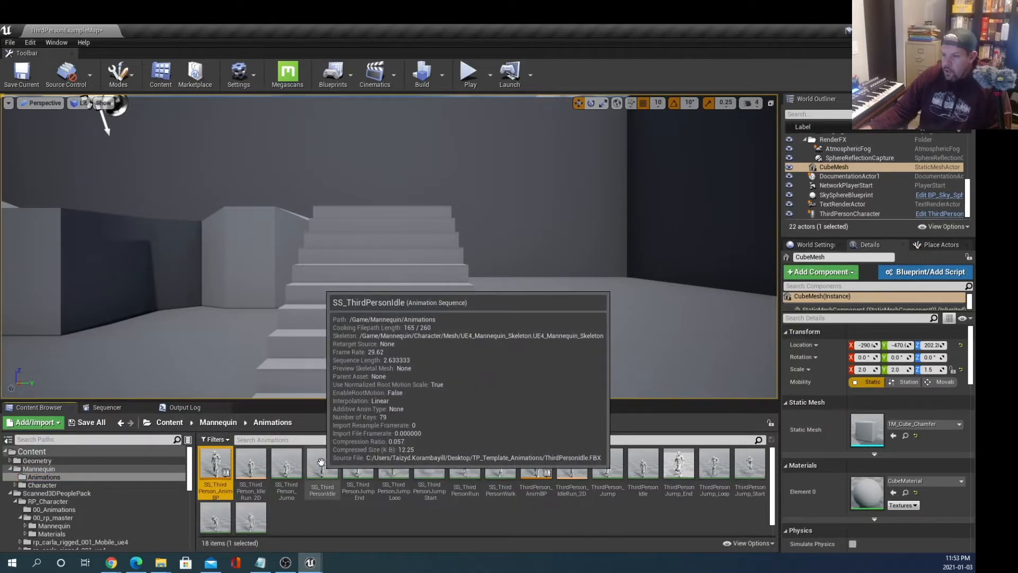
{"action": "left_click", "coordinate": [250, 464], "text": "ctrl"}
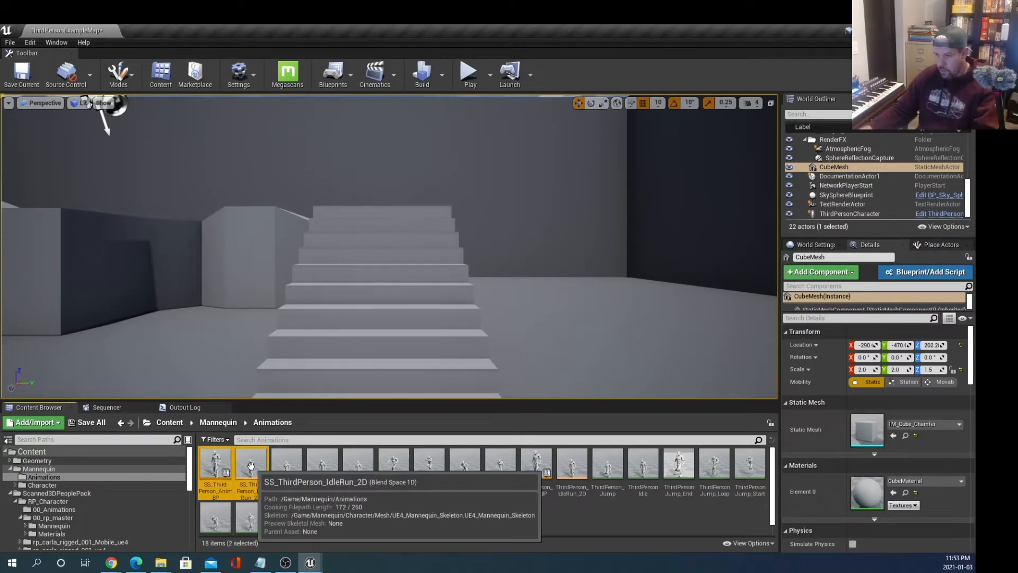
{"action": "left_click", "coordinate": [215, 464]}
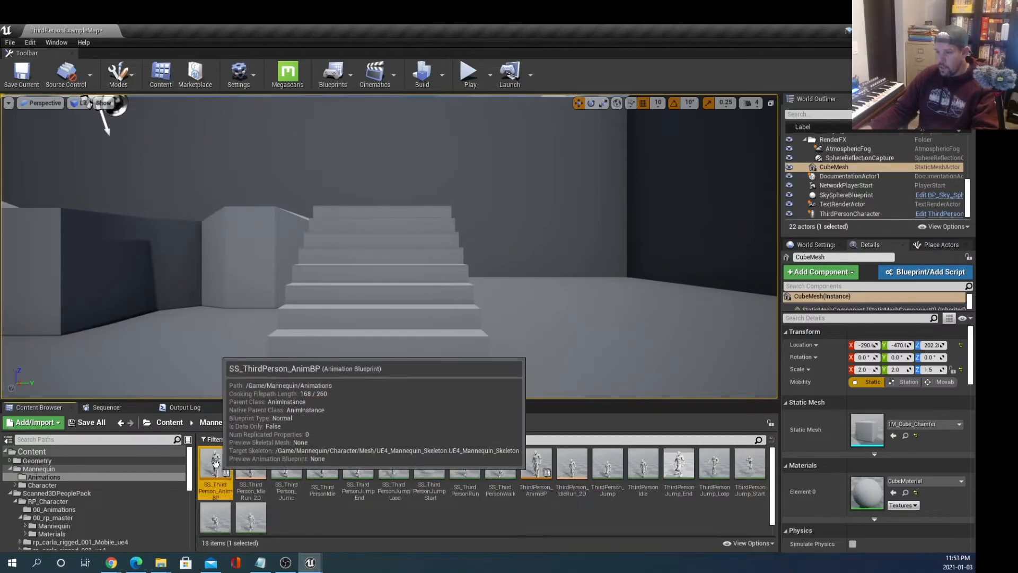
{"action": "right_click", "coordinate": [218, 462]}
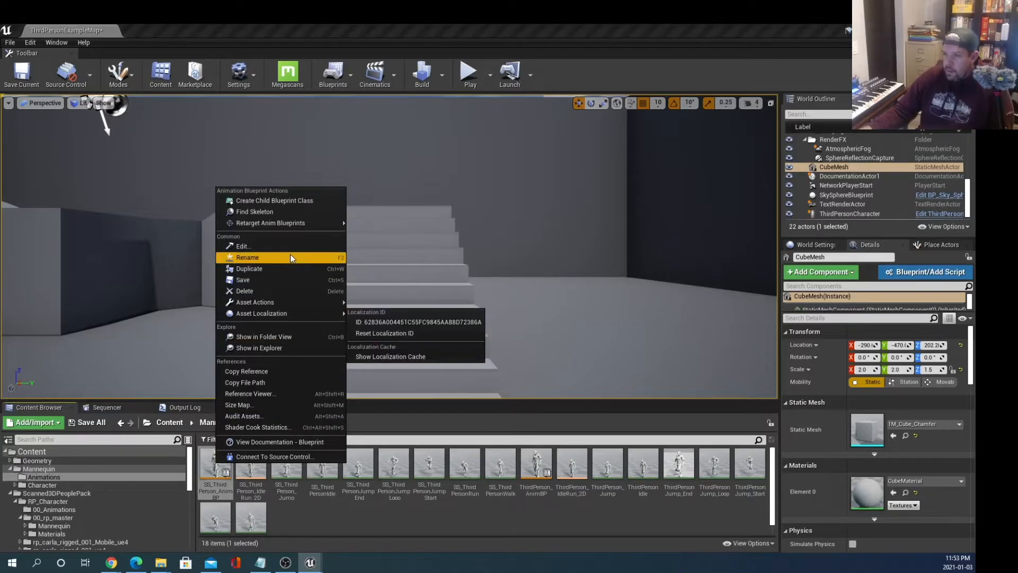
{"action": "mouse_move", "coordinate": [306, 225]}
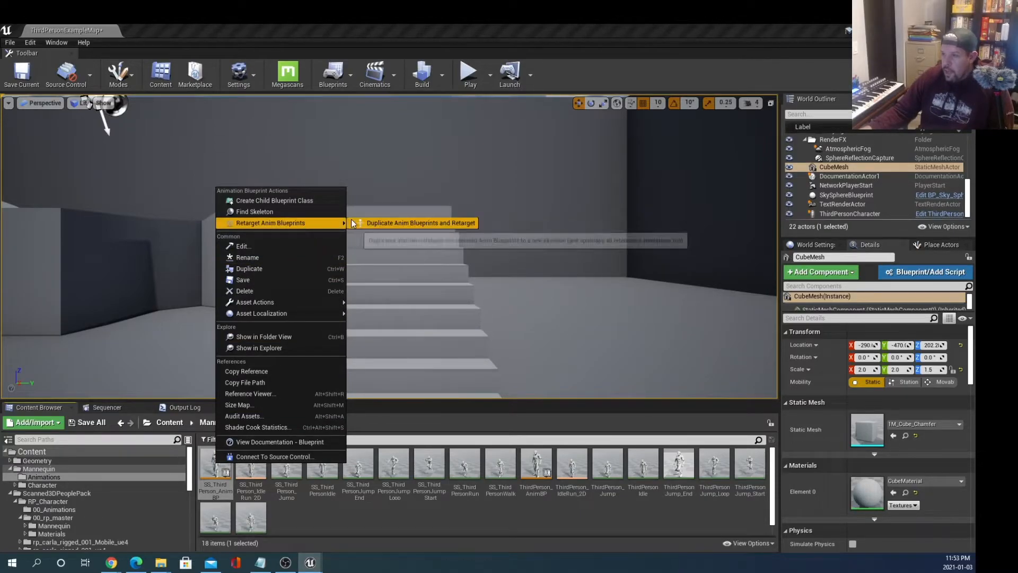
{"action": "left_click", "coordinate": [380, 223]}
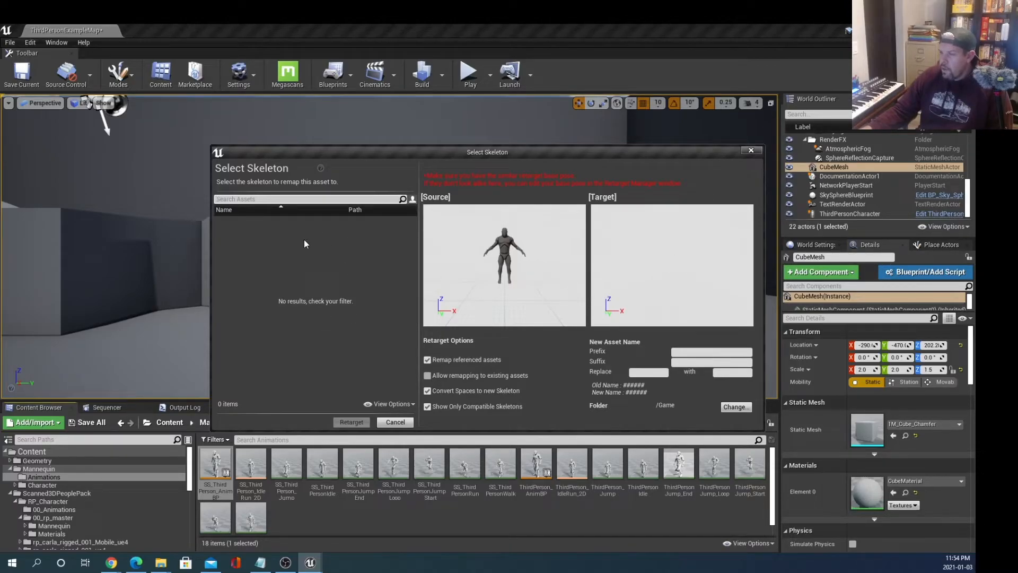
{"action": "left_click", "coordinate": [404, 423]}
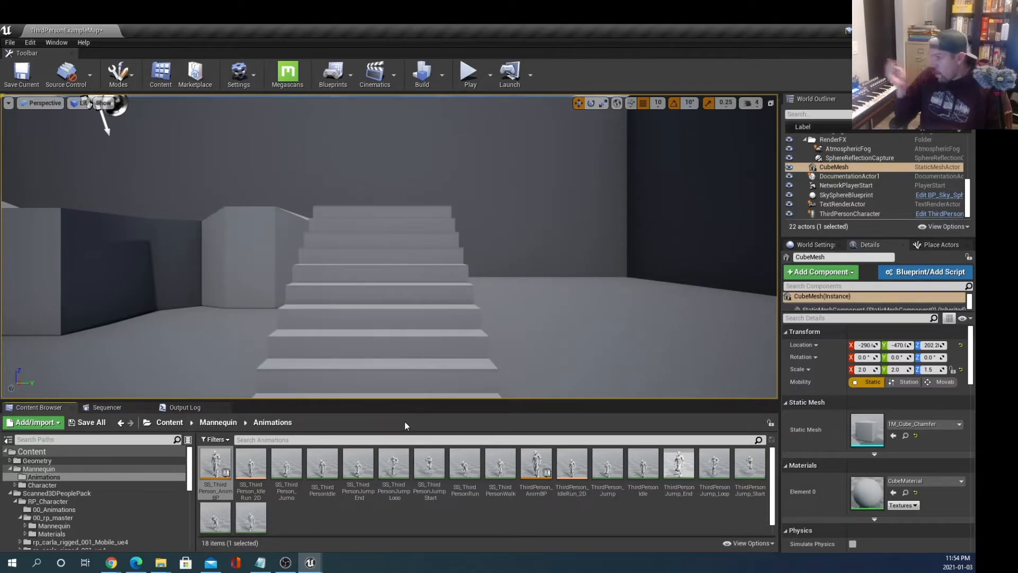
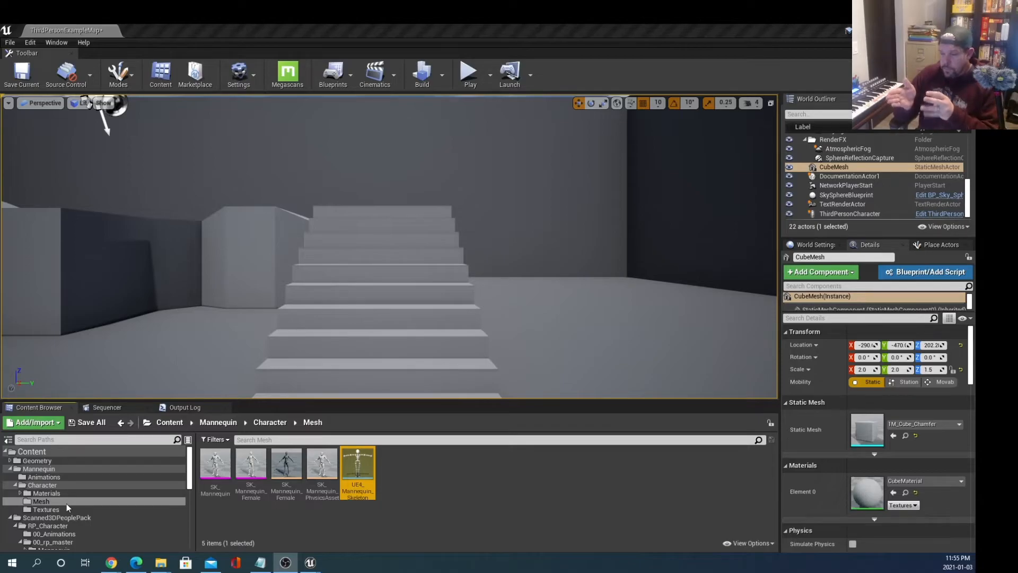
Step: Collapse the Mannequin and Scanned3DPeoplePack folder trees and look over their top-level folders
{"action": "left_click", "coordinate": [11, 469]}
{"action": "left_click", "coordinate": [9, 478]}
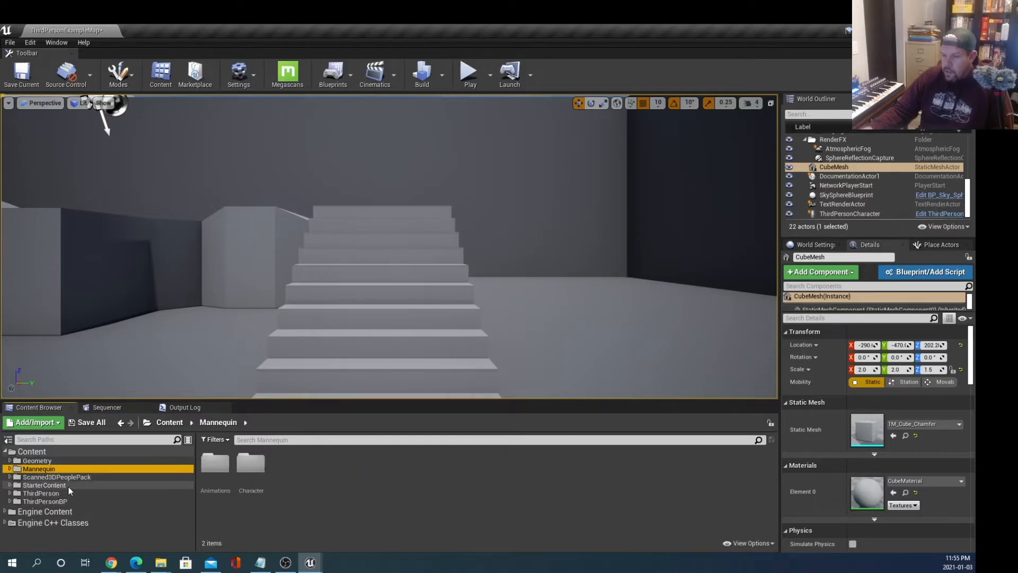
{"action": "left_click", "coordinate": [42, 461]}
{"action": "left_click", "coordinate": [44, 468]}
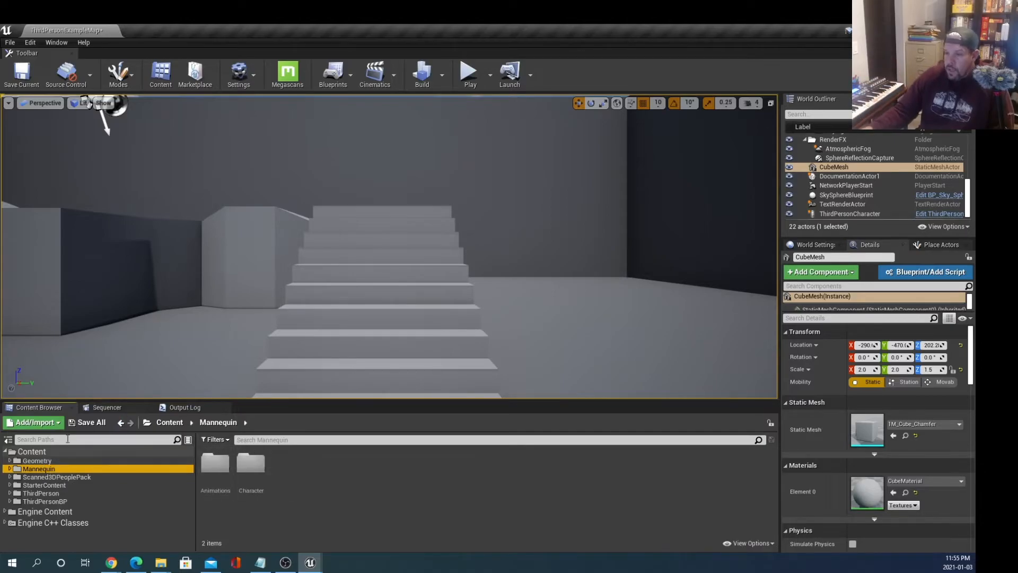
{"action": "left_click", "coordinate": [68, 477]}
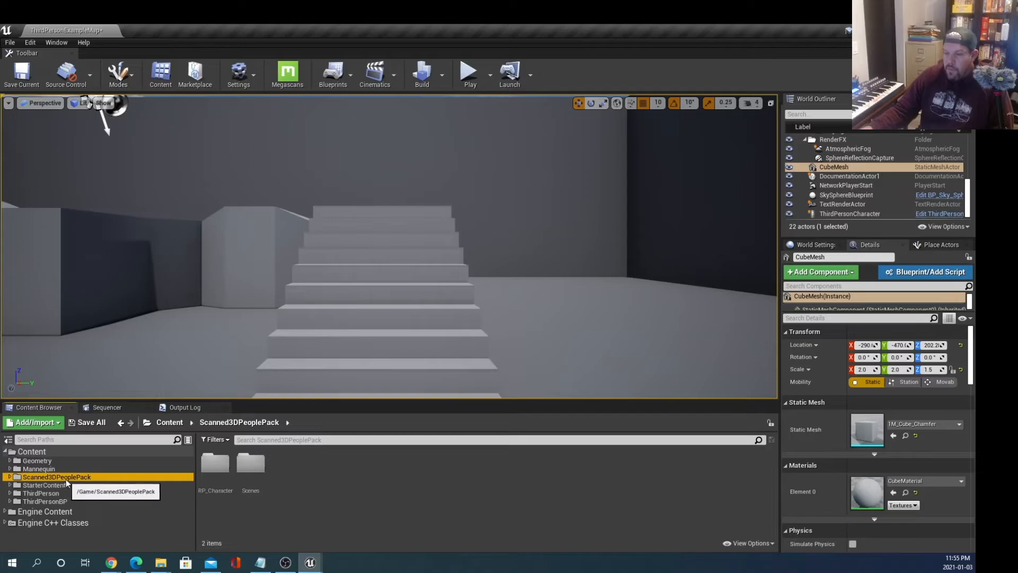
Step: Open UE4_Mannequin_Skeleton from the Mannequin Character Mesh folder, with its retarget settings shown
{"action": "double_click", "coordinate": [39, 469]}
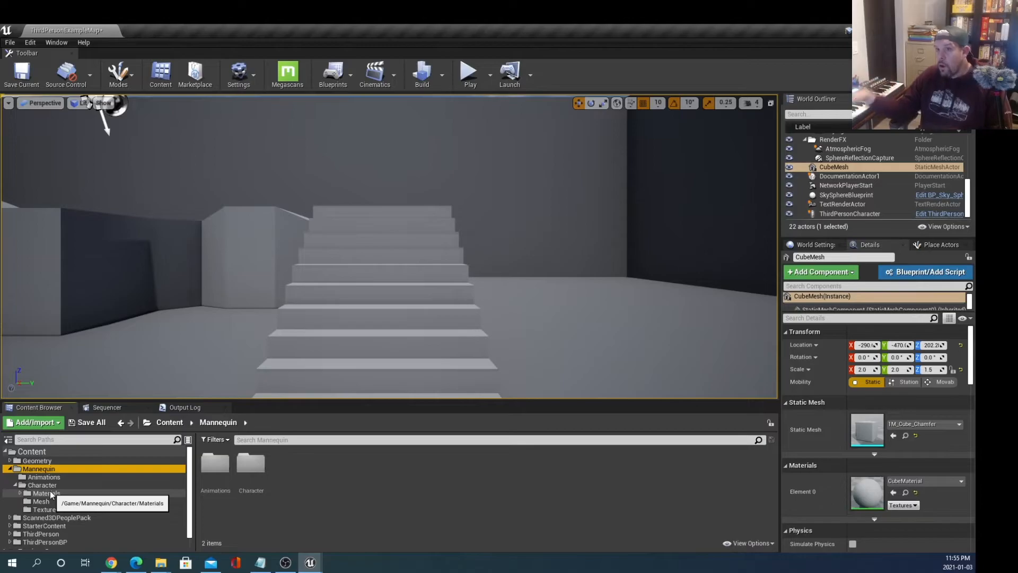
{"action": "left_click", "coordinate": [41, 479]}
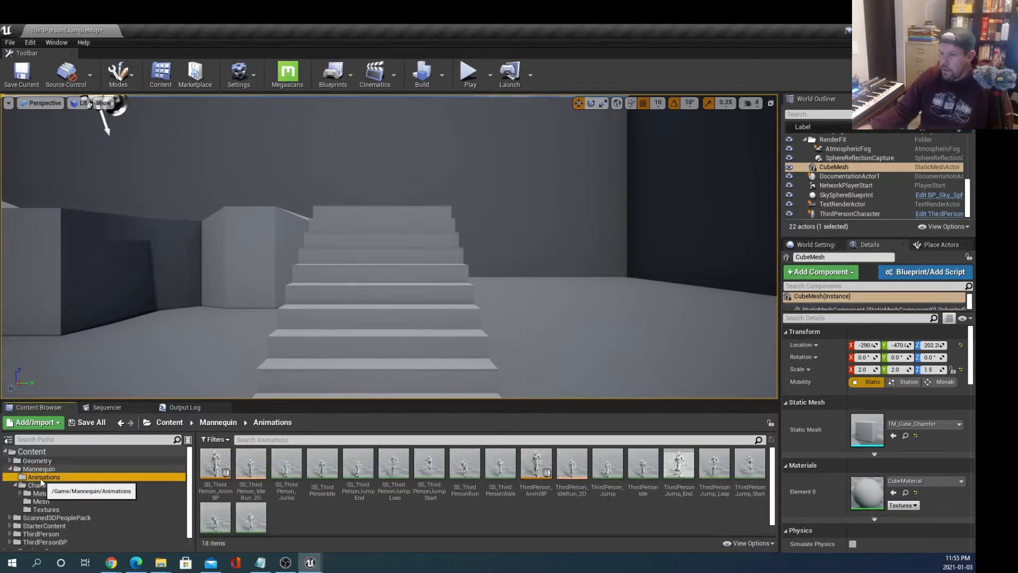
{"action": "left_click", "coordinate": [52, 500]}
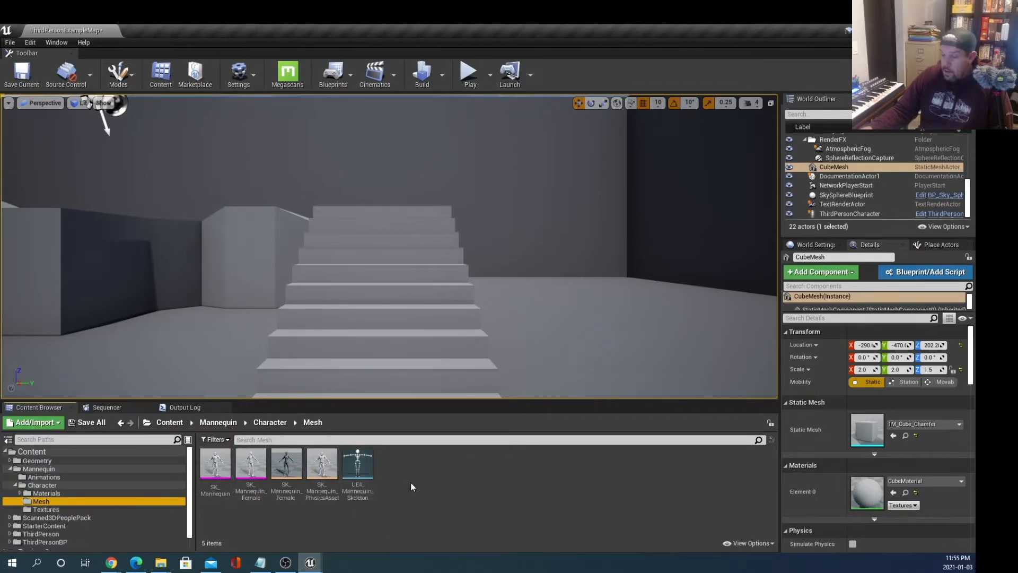
{"action": "double_click", "coordinate": [363, 458]}
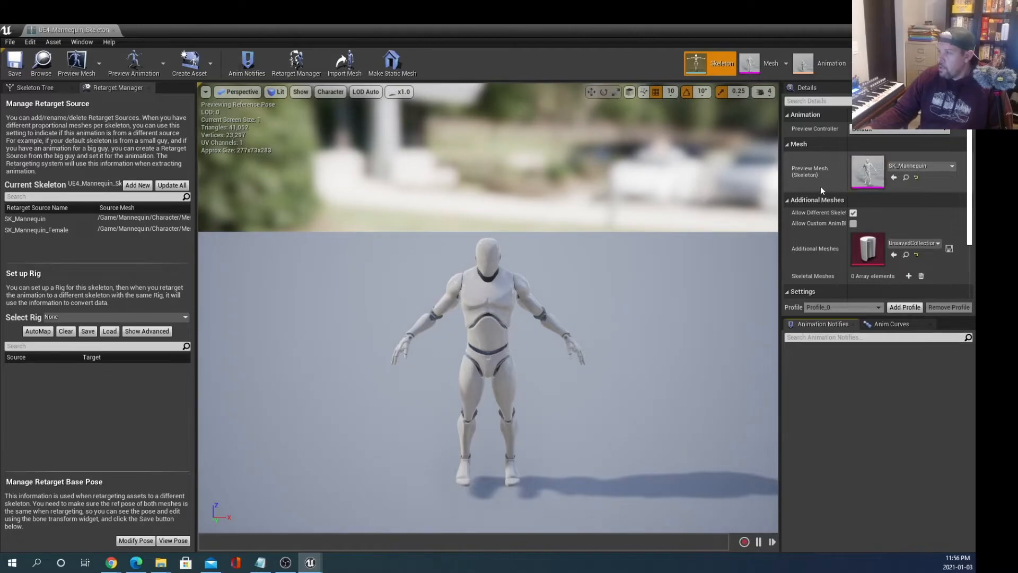
Step: Check which preview meshes are available for the mannequin skeleton, including SK_Mannequin
{"action": "left_click", "coordinate": [77, 61]}
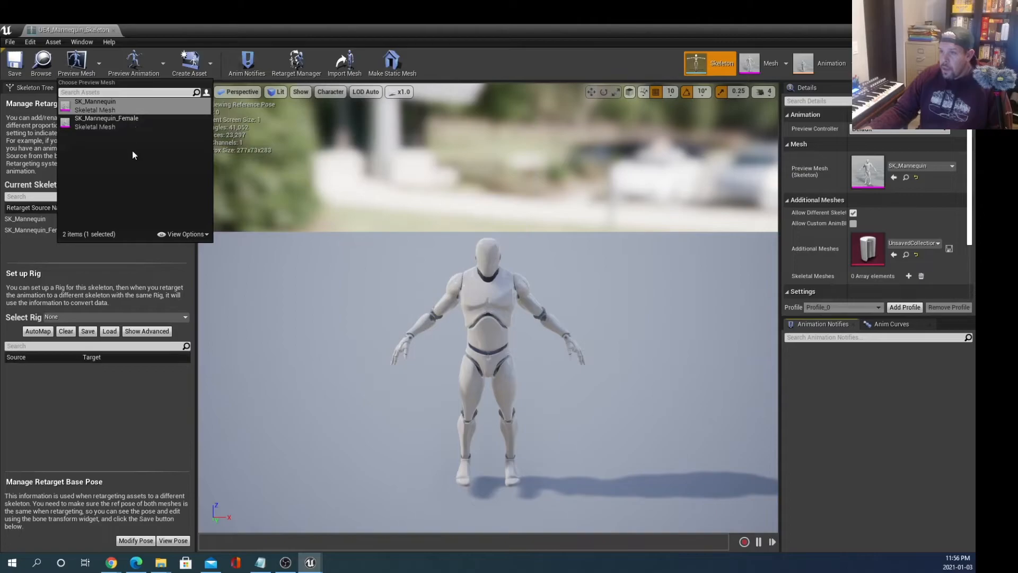
{"action": "left_click", "coordinate": [118, 107]}
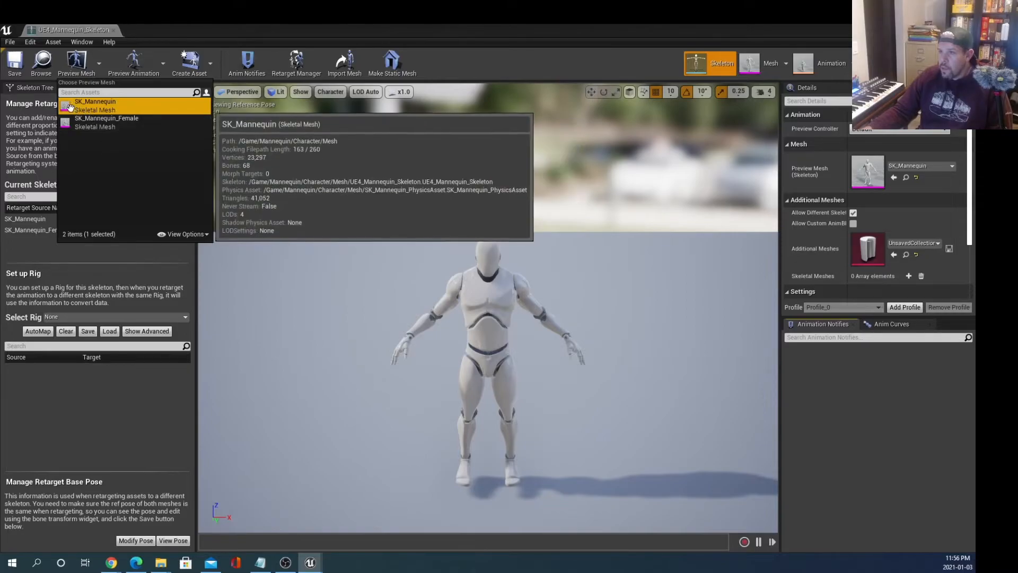
{"action": "left_click", "coordinate": [100, 262]}
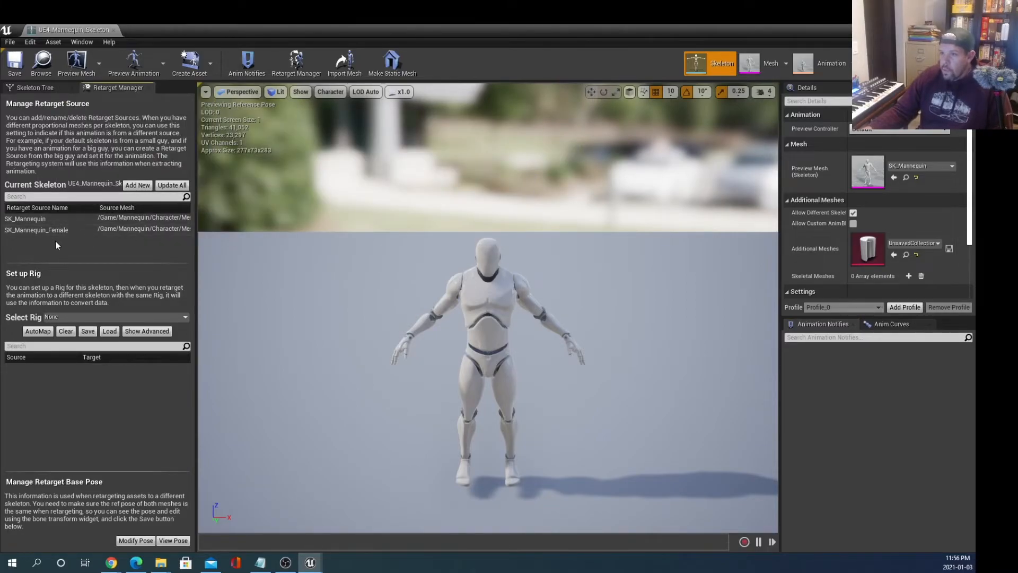
Step: Select the SK_Mannequin retarget source and assign the Humanoid rig to the mannequin skeleton
{"action": "left_click", "coordinate": [46, 217]}
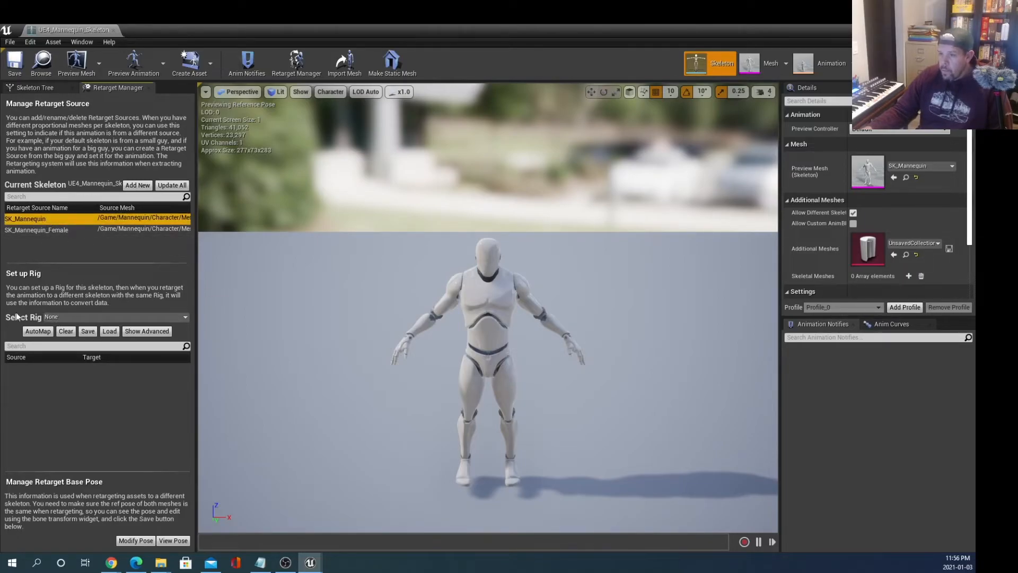
{"action": "left_click", "coordinate": [83, 316]}
{"action": "left_click", "coordinate": [96, 335]}
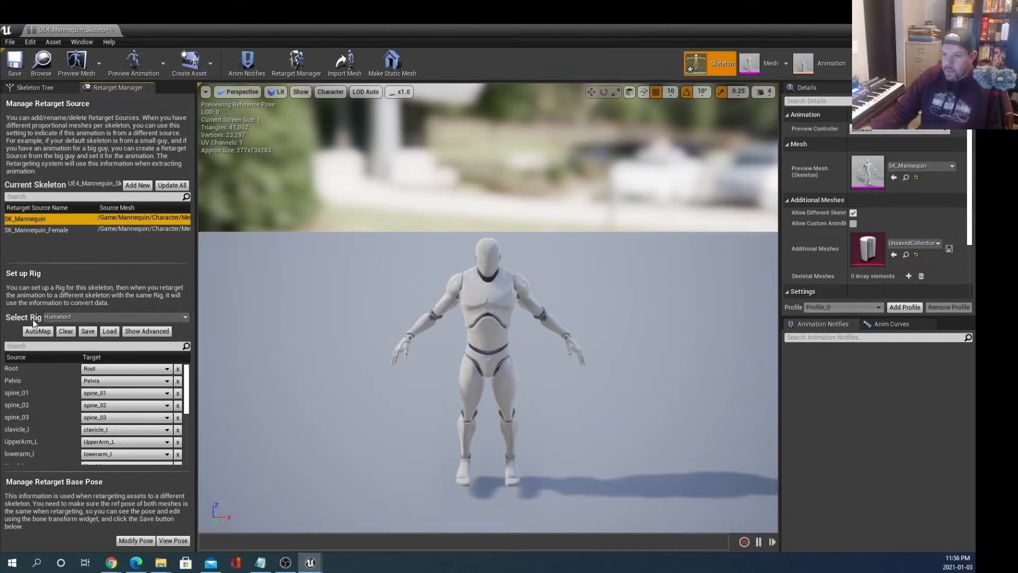
Step: Auto-map the mannequin skeleton's bones to the Humanoid rig, save the skeleton and close its editor
{"action": "left_click", "coordinate": [46, 336]}
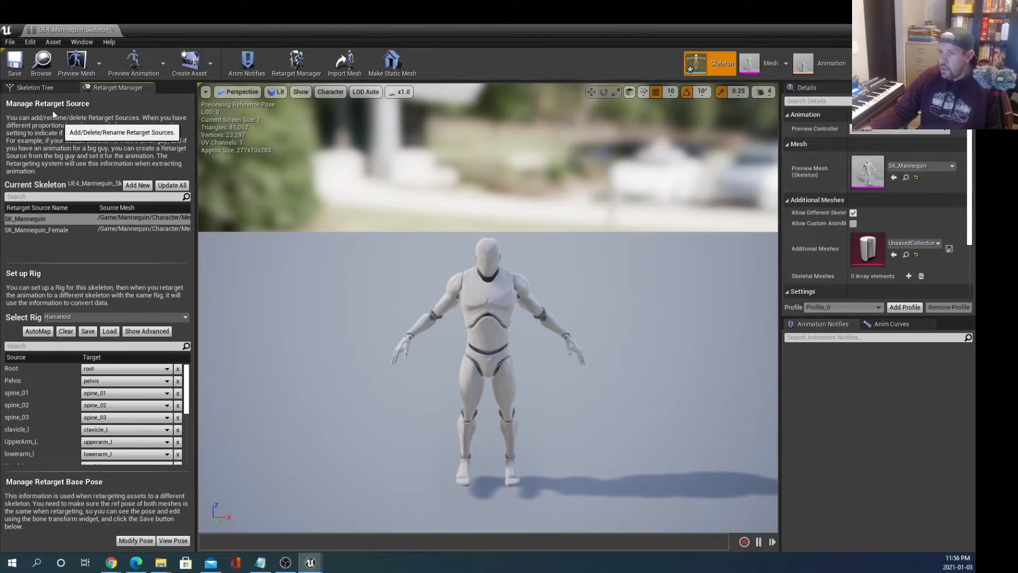
{"action": "left_click", "coordinate": [16, 68]}
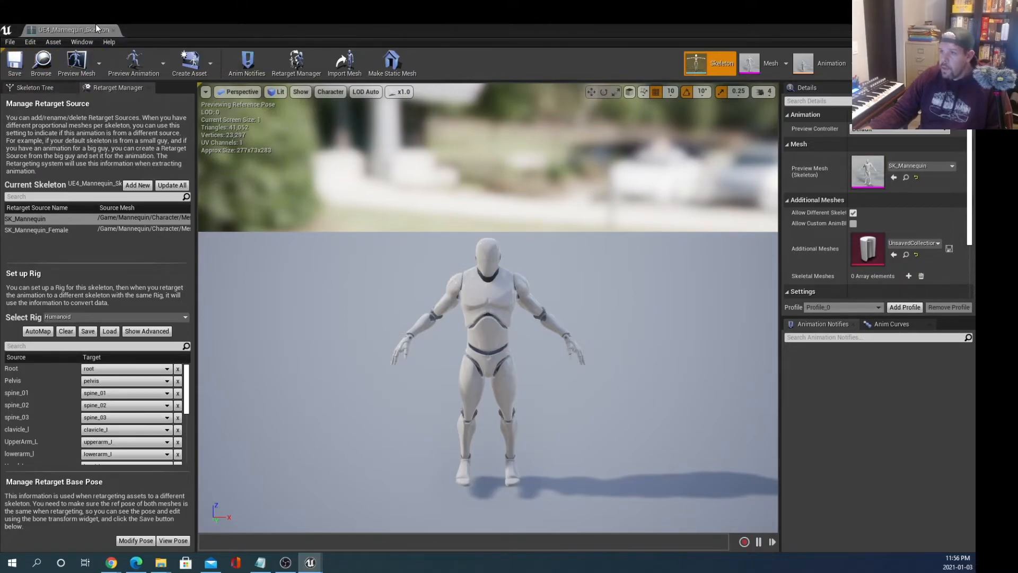
{"action": "left_click", "coordinate": [113, 29]}
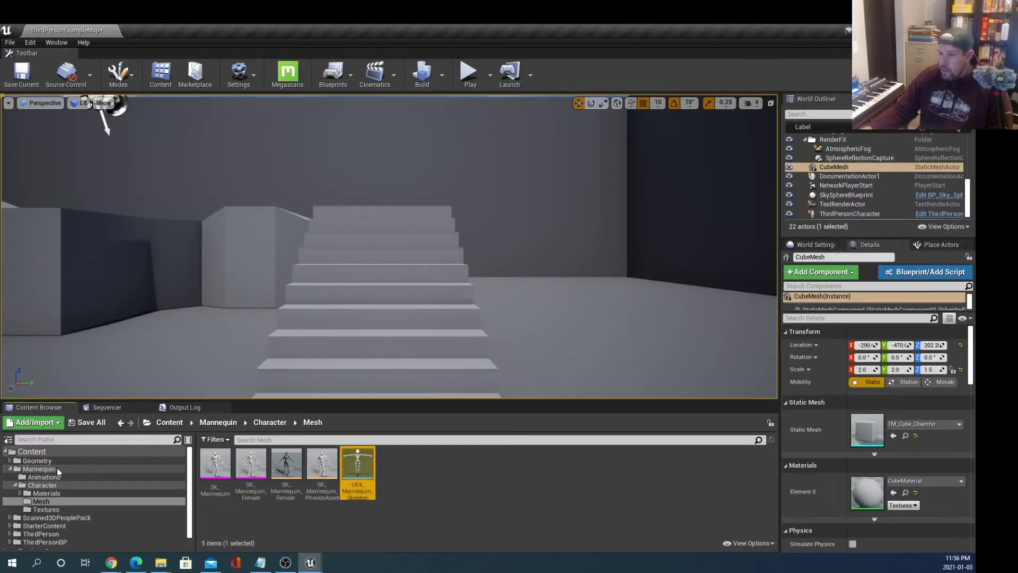
Step: Show the Mannequin Animations folder and check which asset and retarget actions are available for SS_ThirdPerson_AnimBP
{"action": "left_click", "coordinate": [44, 478]}
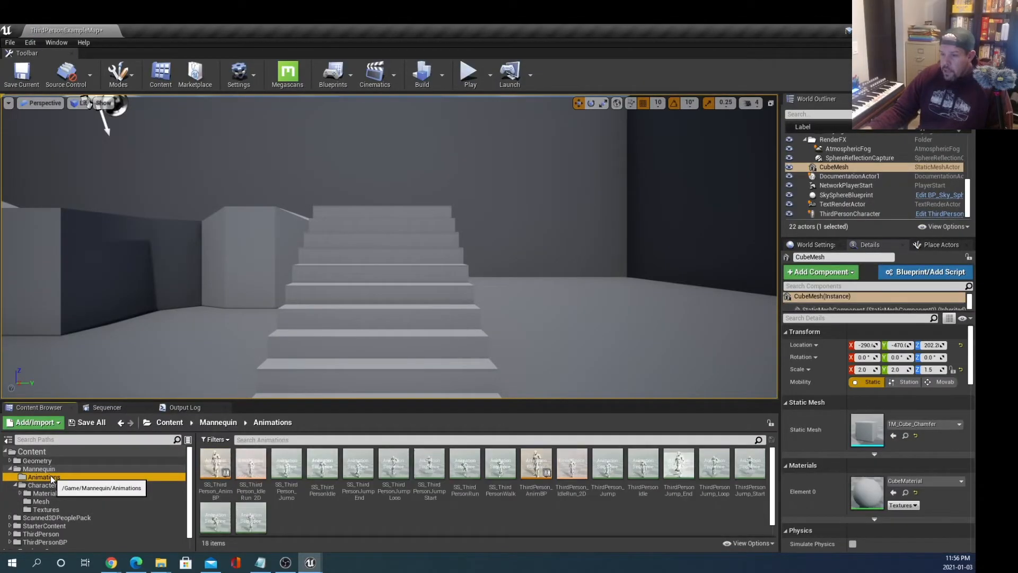
{"action": "right_click", "coordinate": [217, 465]}
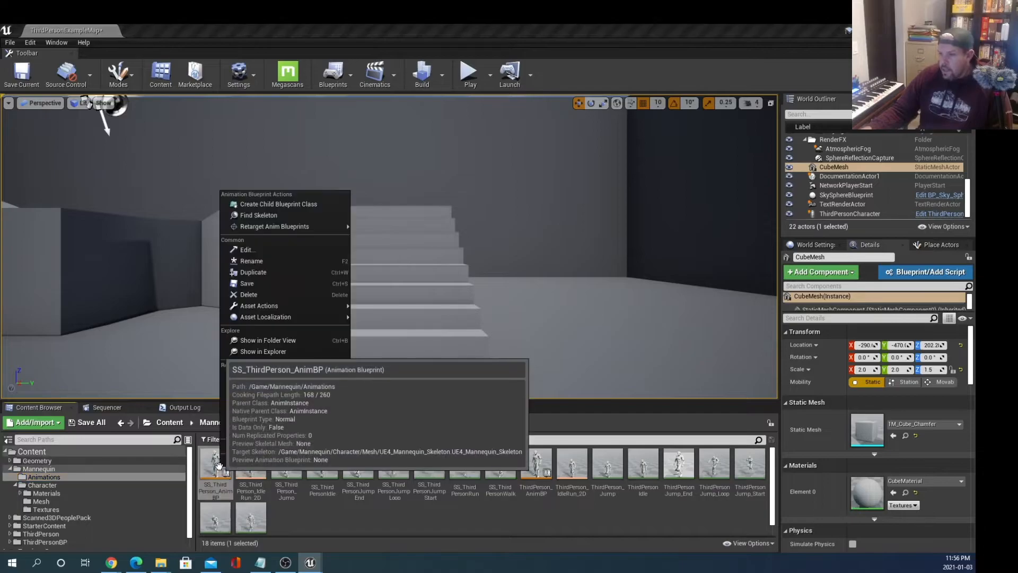
{"action": "mouse_move", "coordinate": [314, 307]}
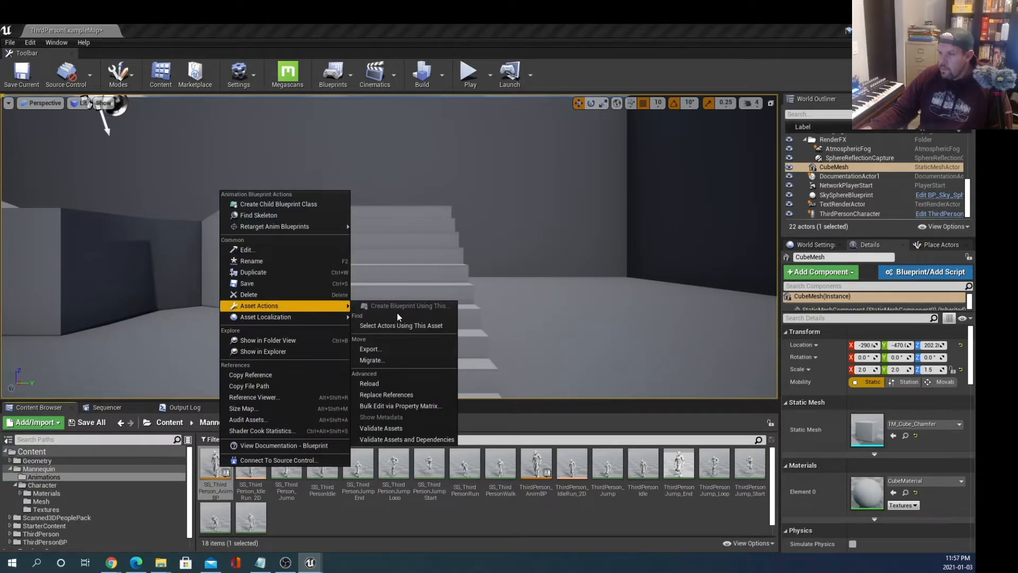
{"action": "key", "text": "Escape"}
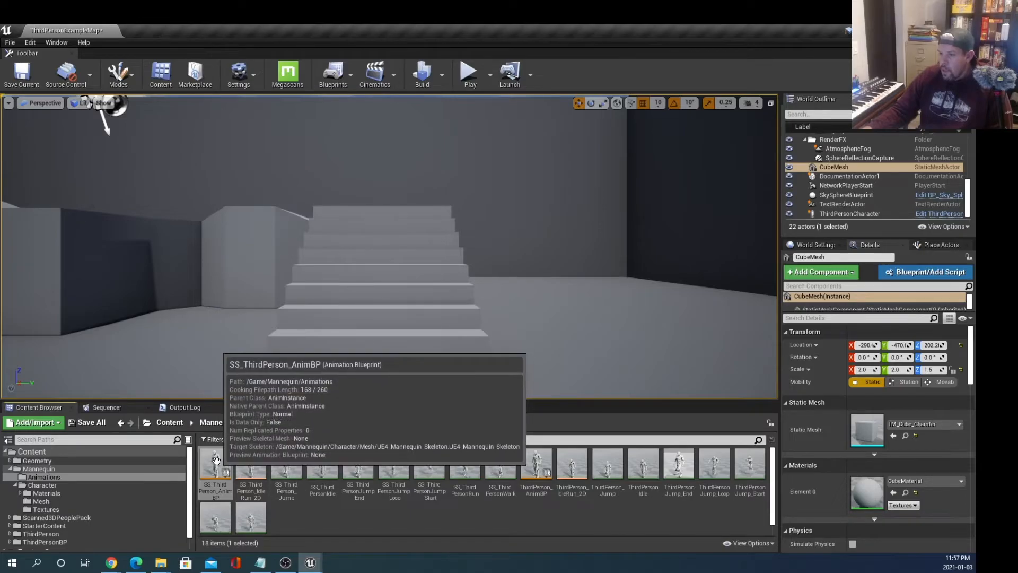
{"action": "right_click", "coordinate": [232, 466]}
{"action": "mouse_move", "coordinate": [295, 225]}
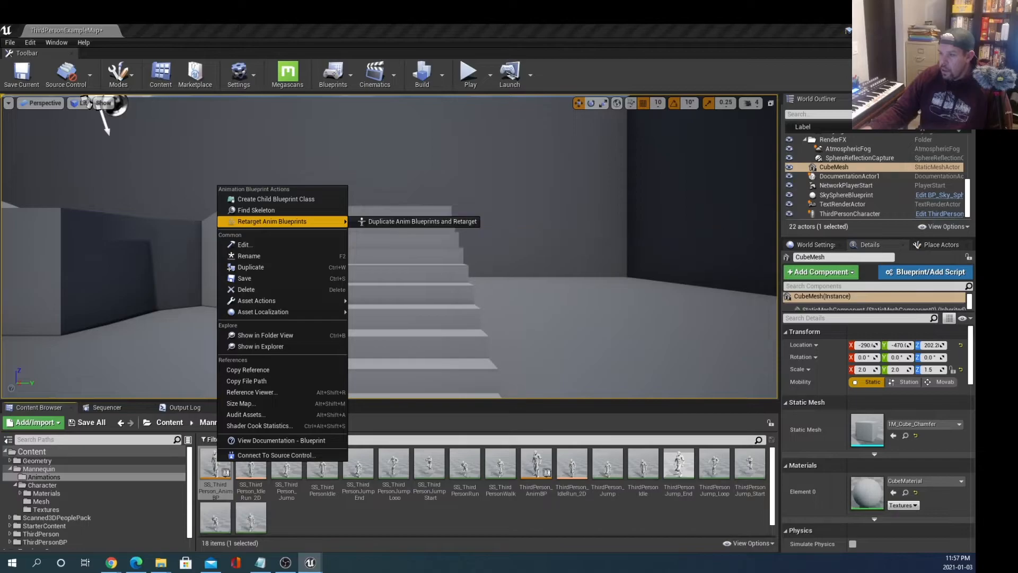
{"action": "left_click", "coordinate": [268, 528]}
{"action": "left_click", "coordinate": [214, 476]}
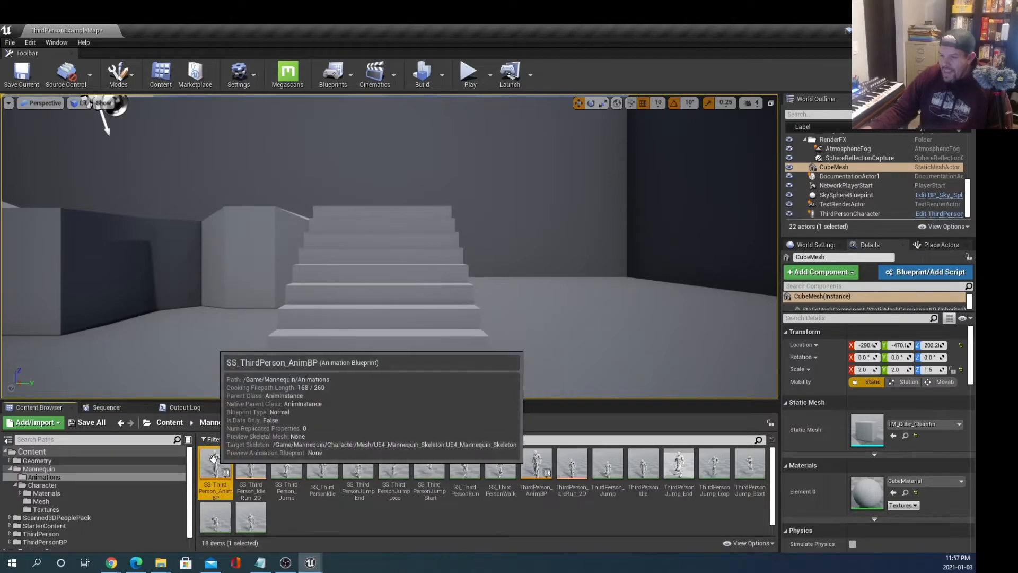
Step: Set up a duplicate-and-retarget of SS_ThirdPerson_AnimBP to RP_UE4_Mannequin_Skeleton, replacing SS_ with RP_ in the new asset names
{"action": "right_click", "coordinate": [215, 476]}
{"action": "mouse_move", "coordinate": [300, 225]}
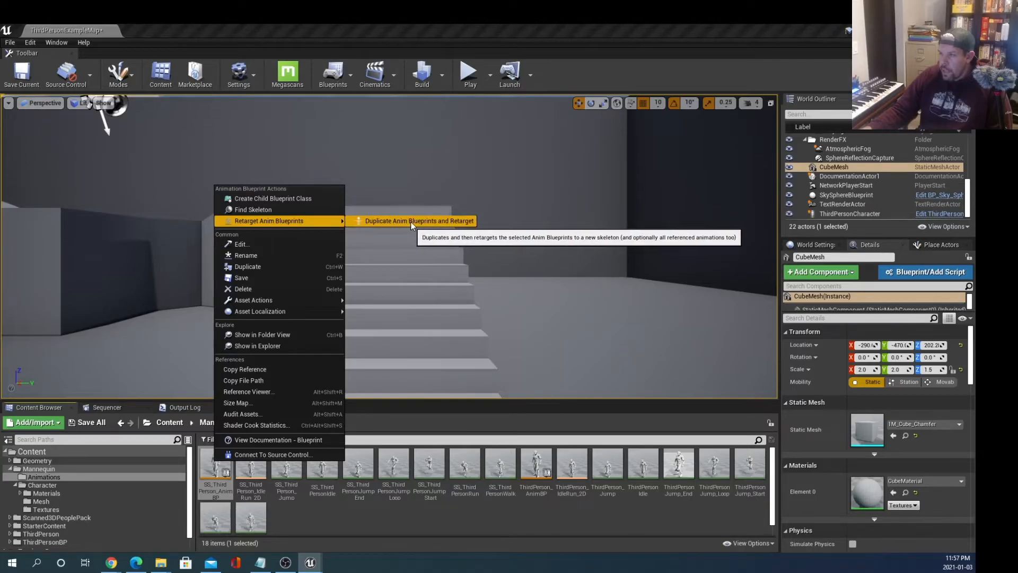
{"action": "left_click", "coordinate": [444, 222]}
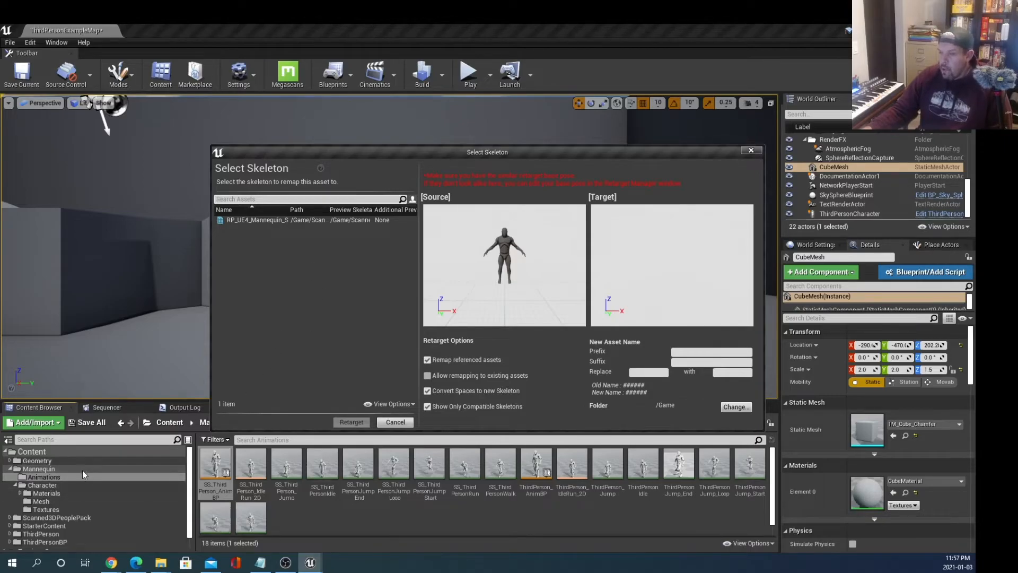
{"action": "left_click", "coordinate": [273, 220]}
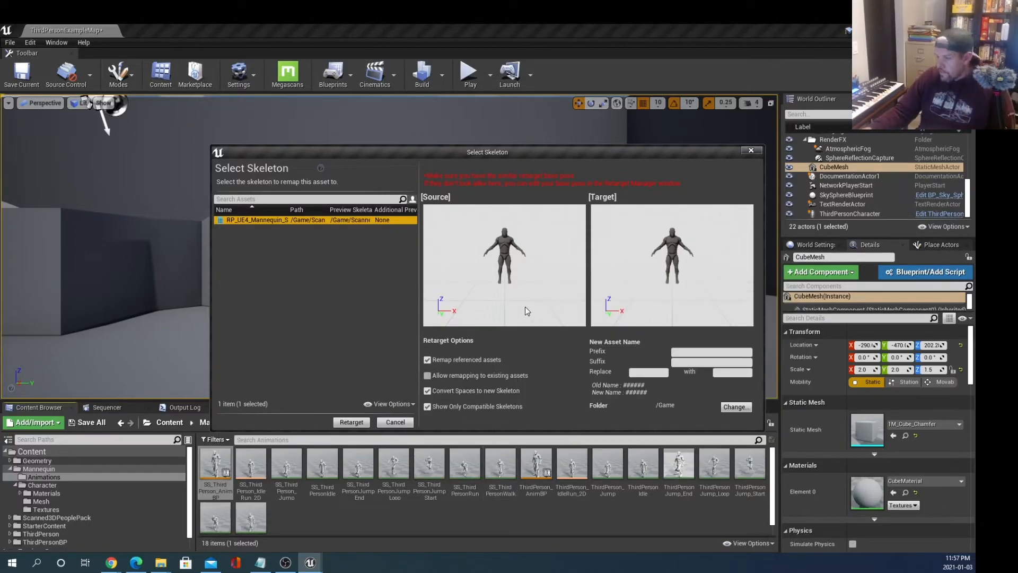
{"action": "left_click", "coordinate": [683, 351]}
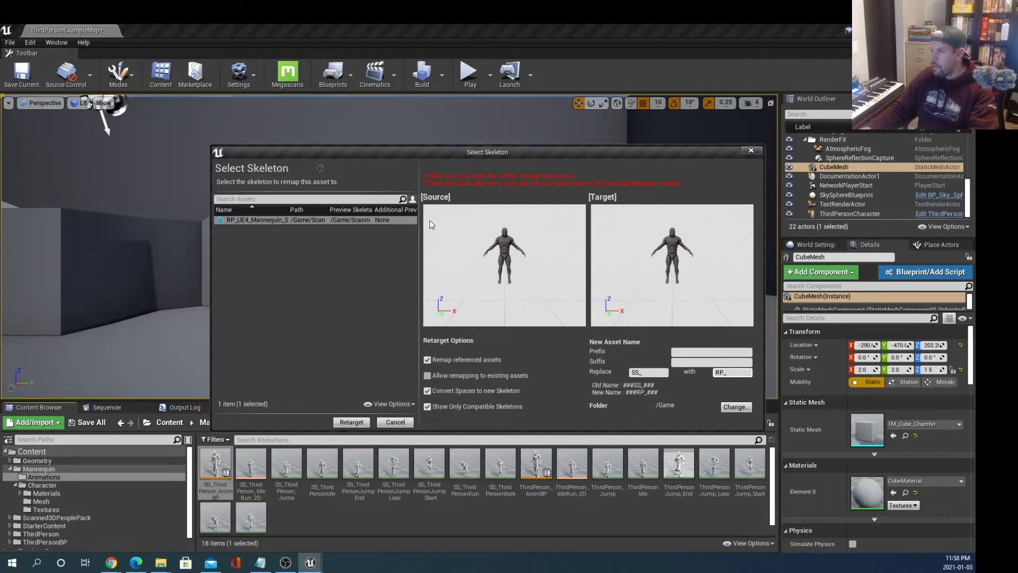
Step: Set the destination folder to Scanned3DPeoplePack/RP_Character/00_Animations and run the retarget
{"action": "left_click", "coordinate": [736, 407]}
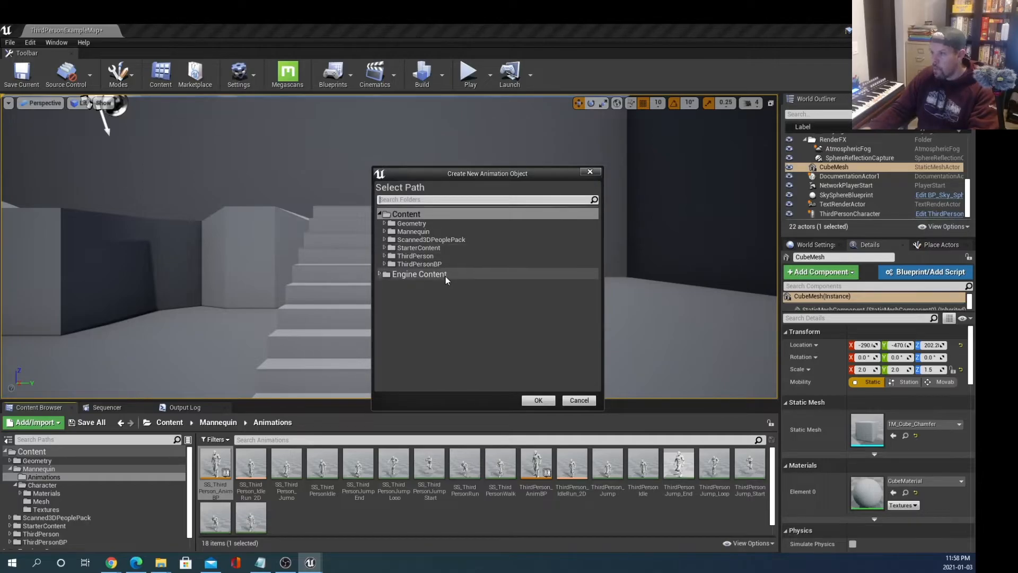
{"action": "double_click", "coordinate": [443, 241]}
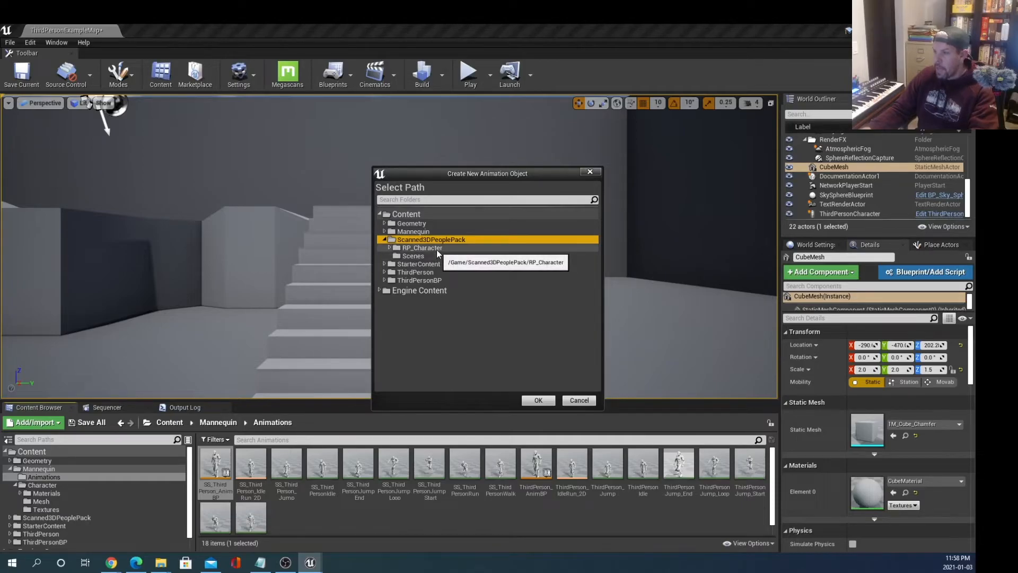
{"action": "left_click", "coordinate": [436, 248]}
{"action": "double_click", "coordinate": [437, 248]}
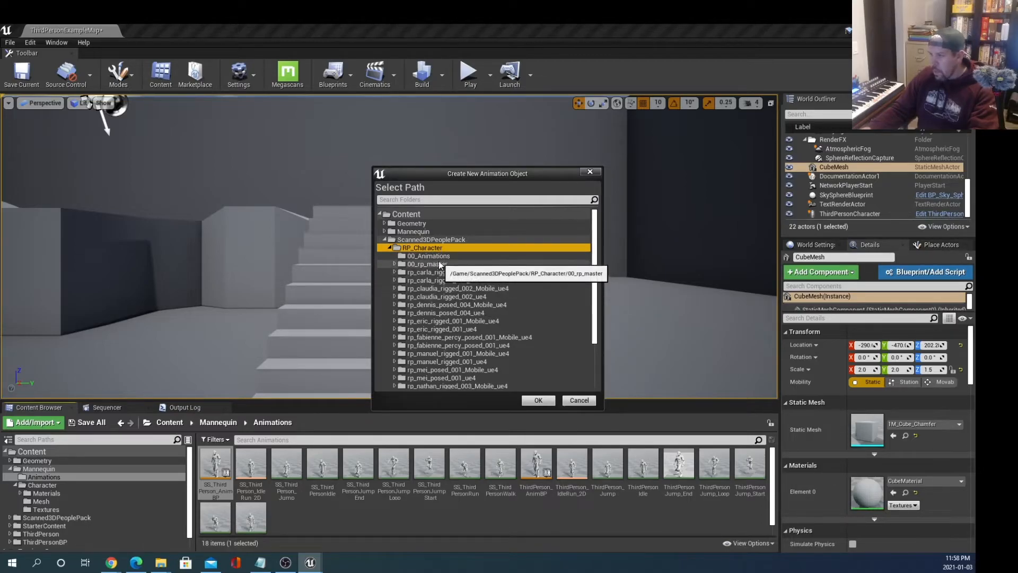
{"action": "left_click", "coordinate": [438, 256]}
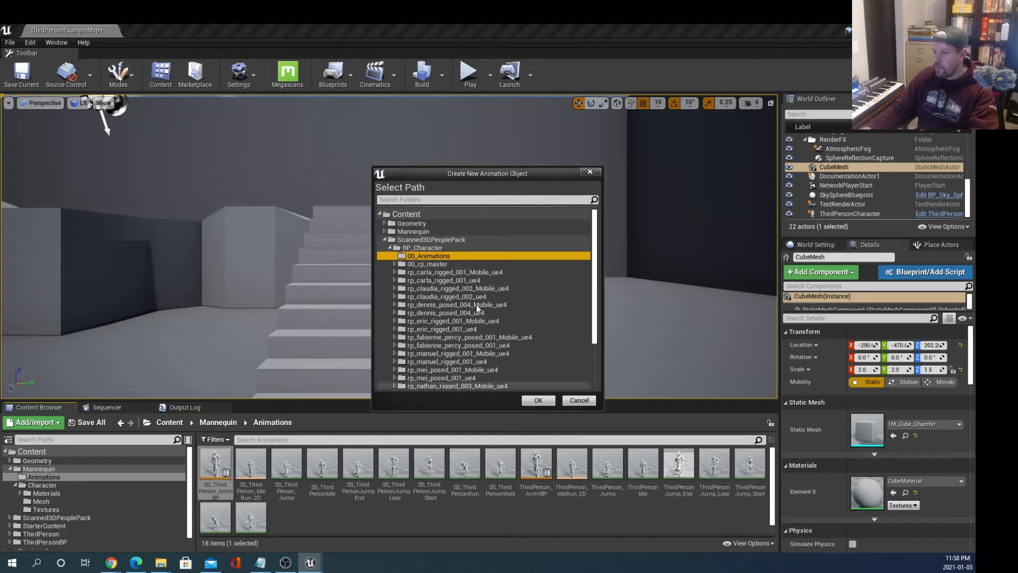
{"action": "left_click", "coordinate": [545, 403]}
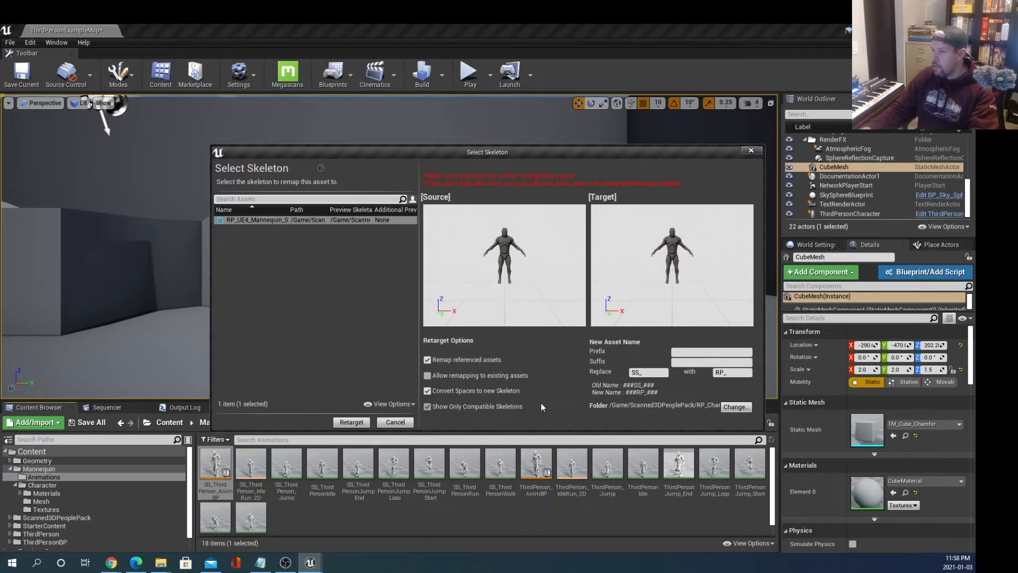
{"action": "left_click", "coordinate": [359, 424]}
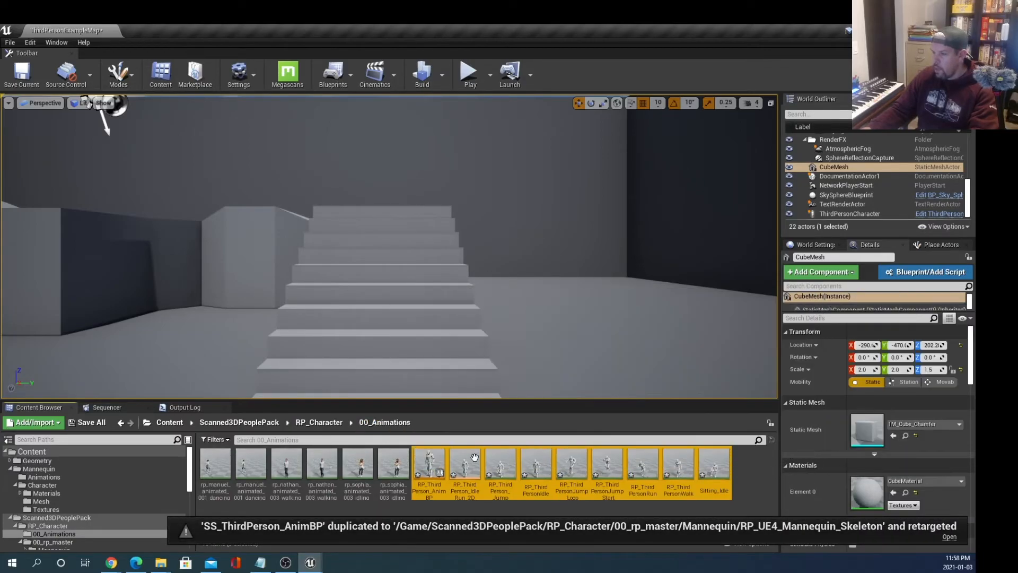
{"action": "left_click", "coordinate": [763, 467]}
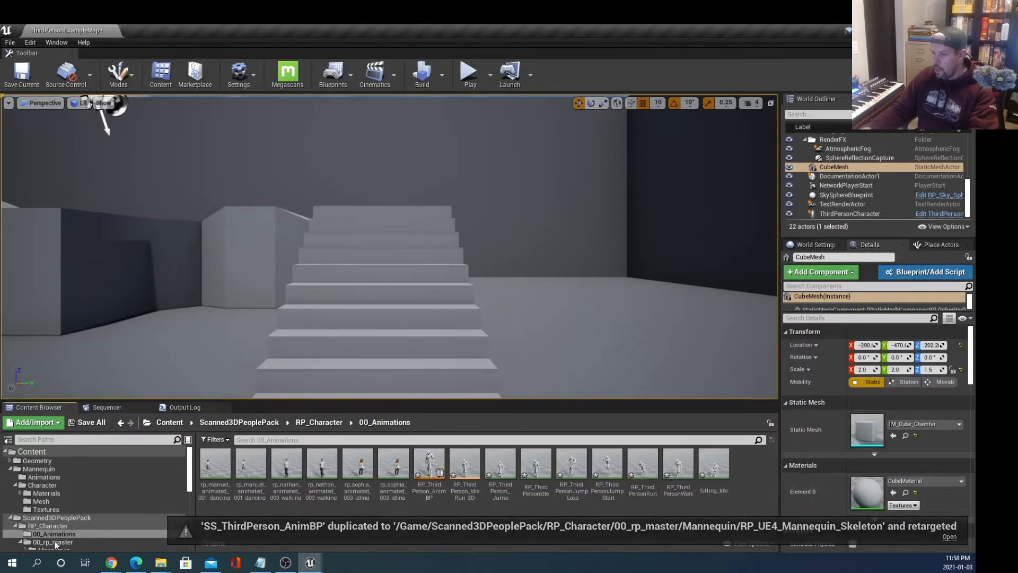
Step: Look through the Scanned3DPeoplePack and RP_Character folders and check the retargeted assets in 00_Animations
{"action": "left_click", "coordinate": [59, 518]}
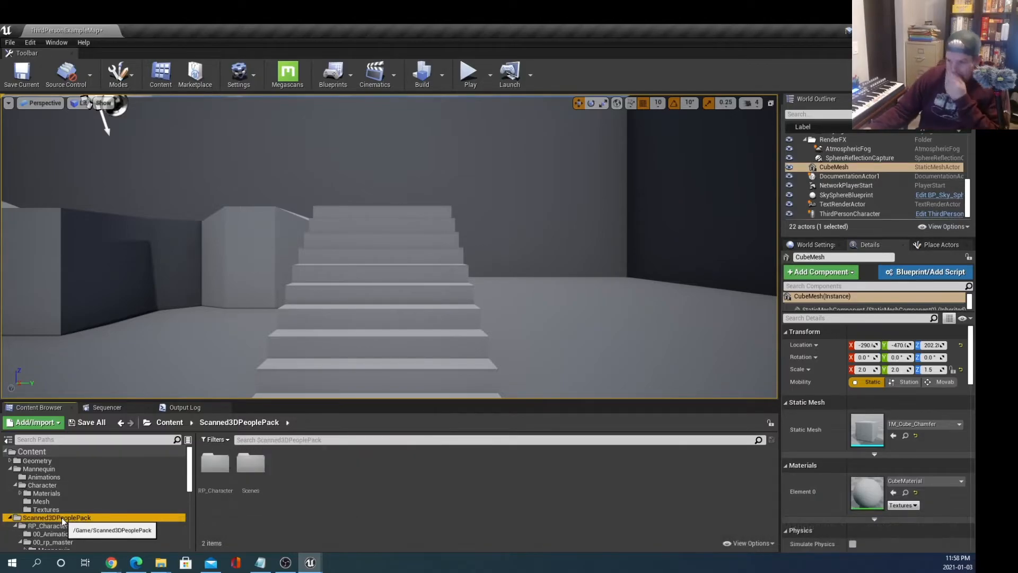
{"action": "left_click", "coordinate": [67, 526]}
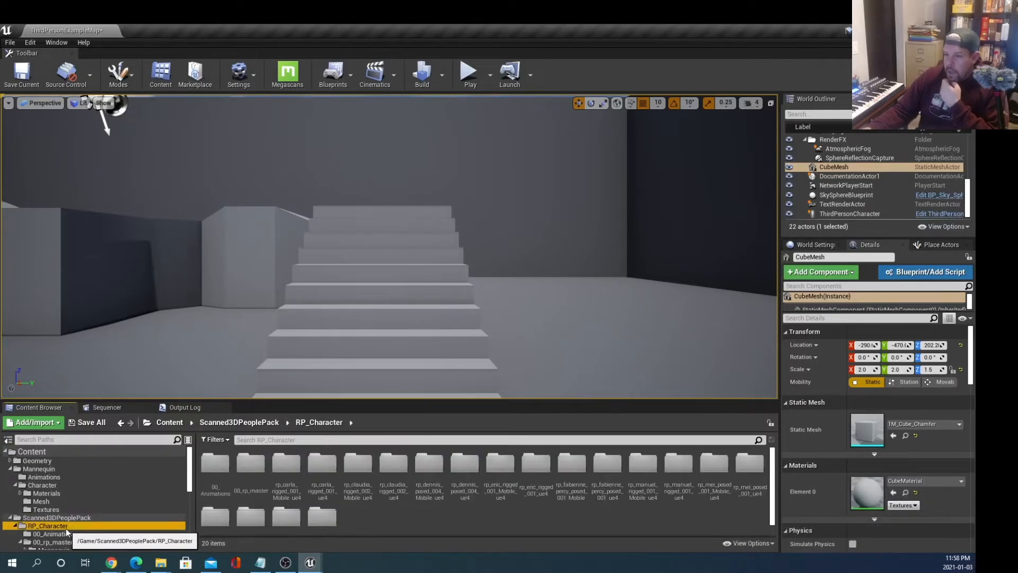
{"action": "scroll", "coordinate": [66, 528], "scroll_direction": "down", "scroll_amount": 3}
{"action": "left_click", "coordinate": [67, 484]}
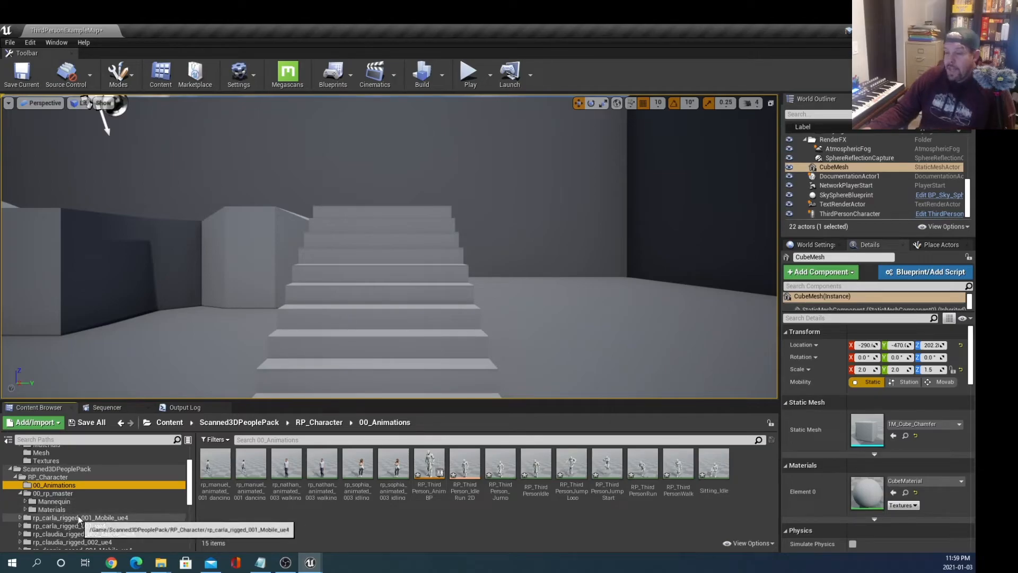
Step: Open the rp_eric_rigged_001_ue4 skeletal mesh from its own folder under RP_Character
{"action": "scroll", "coordinate": [79, 509], "scroll_direction": "down", "scroll_amount": 3}
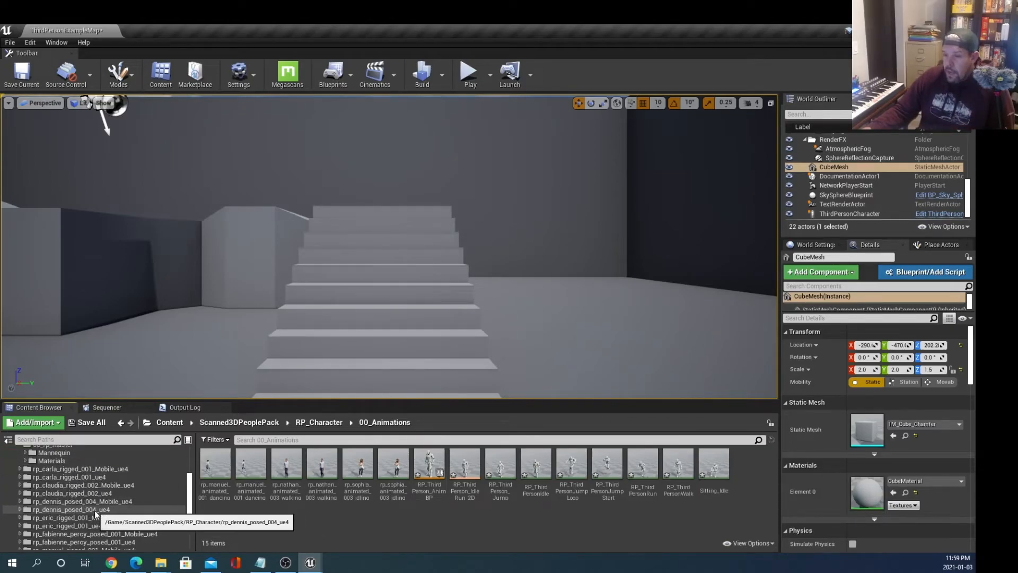
{"action": "left_click", "coordinate": [93, 528]}
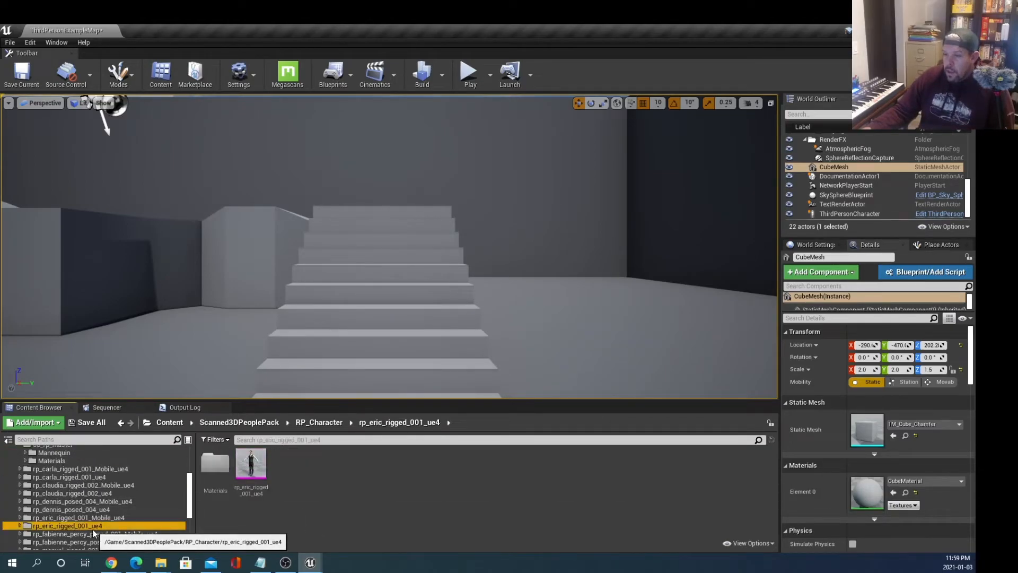
{"action": "double_click", "coordinate": [249, 464]}
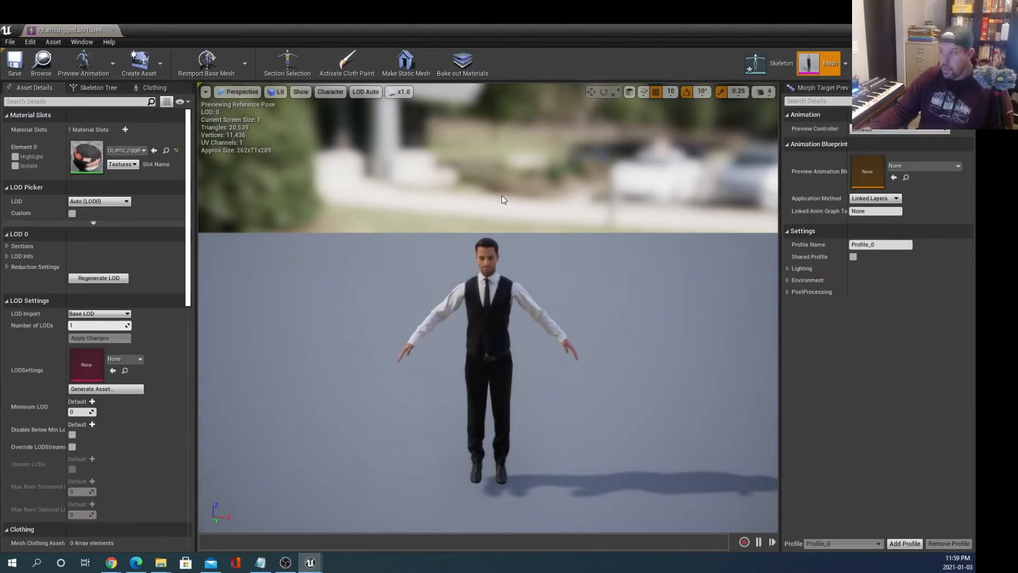
Step: Preview the retargeted RP_ThirdPersonJump_Start and RP_ThirdPersonWalk animations on the rp_eric mesh
{"action": "left_click", "coordinate": [91, 68]}
{"action": "scroll", "coordinate": [187, 163], "scroll_direction": "down", "scroll_amount": 5}
{"action": "scroll", "coordinate": [157, 183], "scroll_direction": "up", "scroll_amount": 5}
{"action": "scroll", "coordinate": [151, 180], "scroll_direction": "down", "scroll_amount": 5}
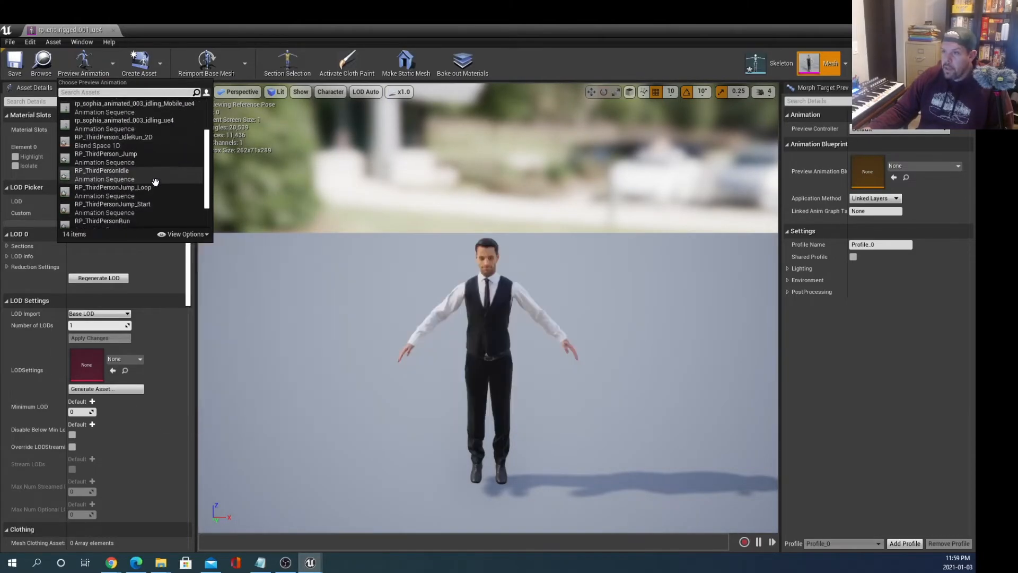
{"action": "left_click", "coordinate": [136, 174]}
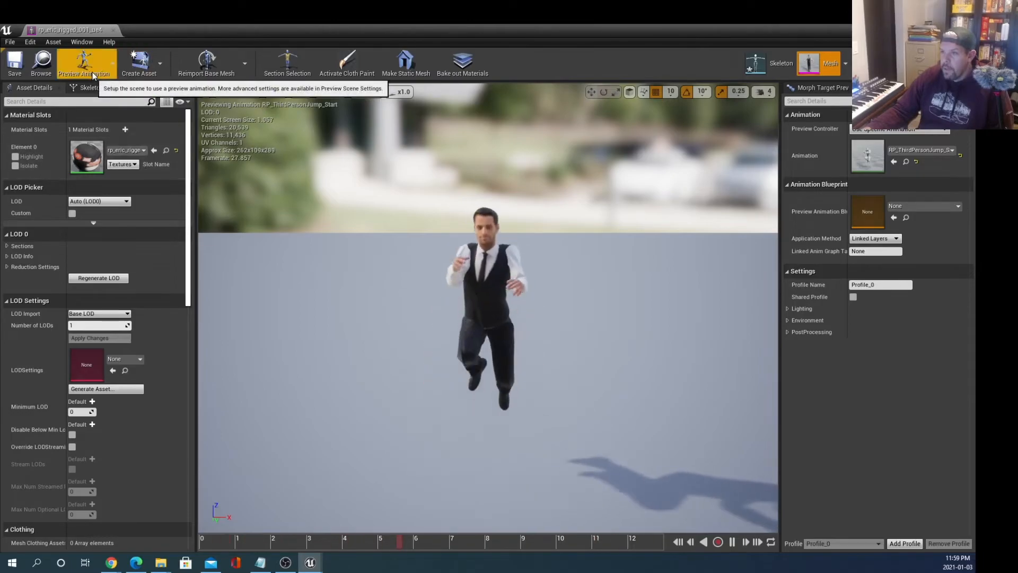
{"action": "left_click", "coordinate": [112, 62]}
{"action": "left_click", "coordinate": [128, 201]}
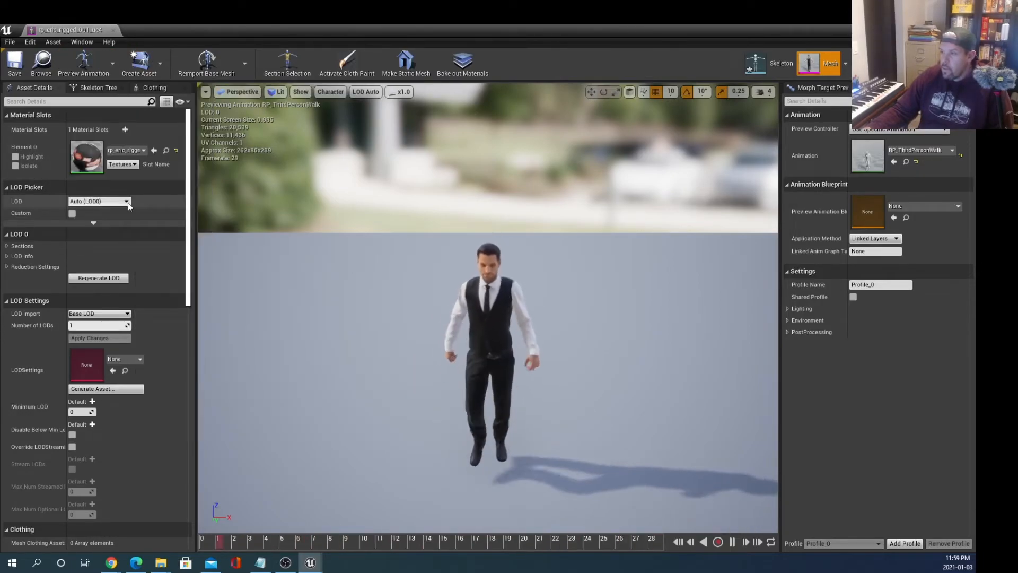
Step: Compare rp_nathan_animated_003_walking_ue4 with RP_ThirdPersonWalk on the rp_eric mesh, and close the mesh editor
{"action": "left_click", "coordinate": [113, 63]}
{"action": "scroll", "coordinate": [125, 139], "scroll_direction": "up", "scroll_amount": 3}
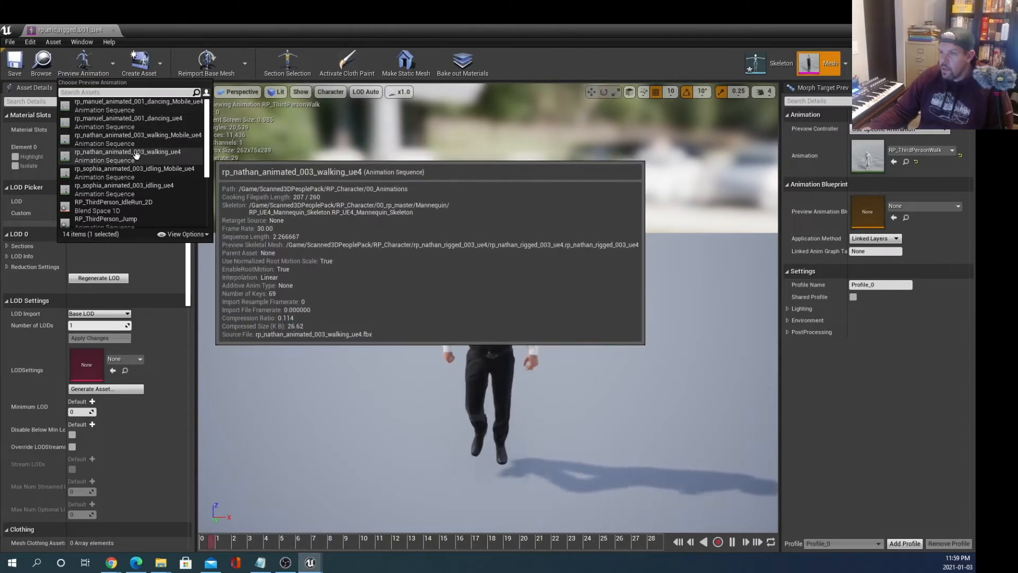
{"action": "left_click", "coordinate": [140, 155]}
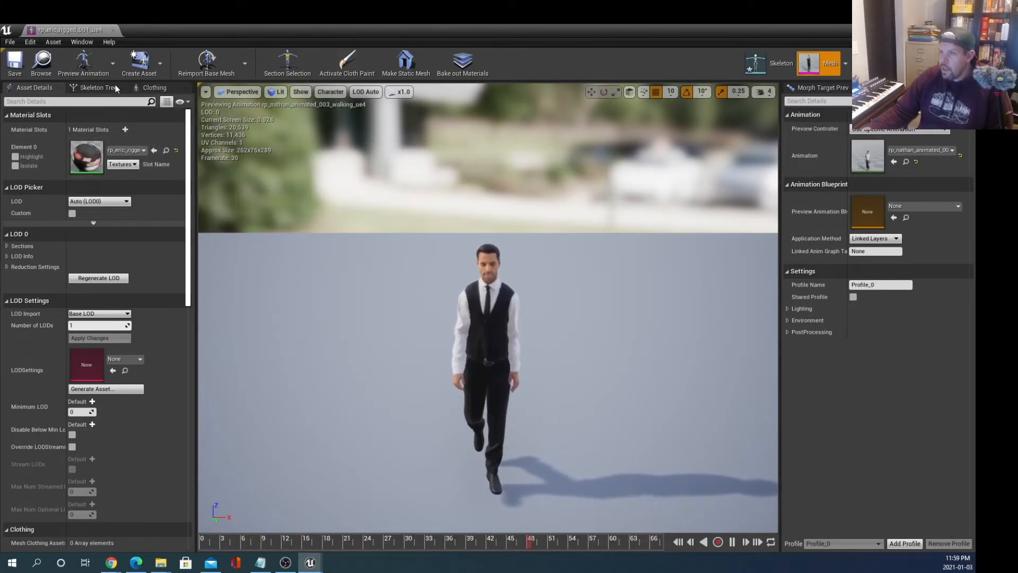
{"action": "left_click", "coordinate": [112, 62]}
{"action": "scroll", "coordinate": [135, 195], "scroll_direction": "down", "scroll_amount": 5}
{"action": "scroll", "coordinate": [135, 195], "scroll_direction": "down", "scroll_amount": 1}
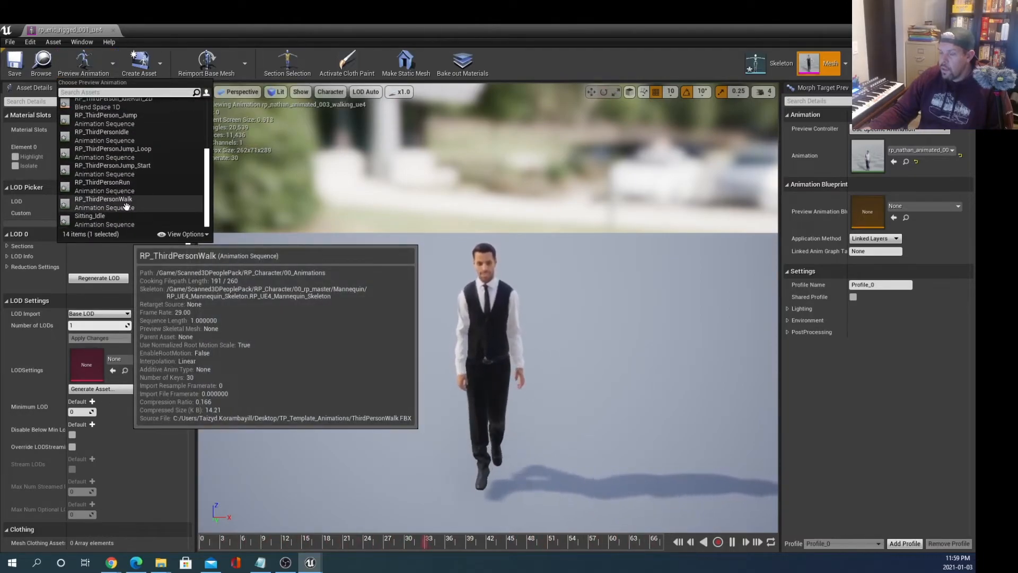
{"action": "left_click", "coordinate": [126, 205]}
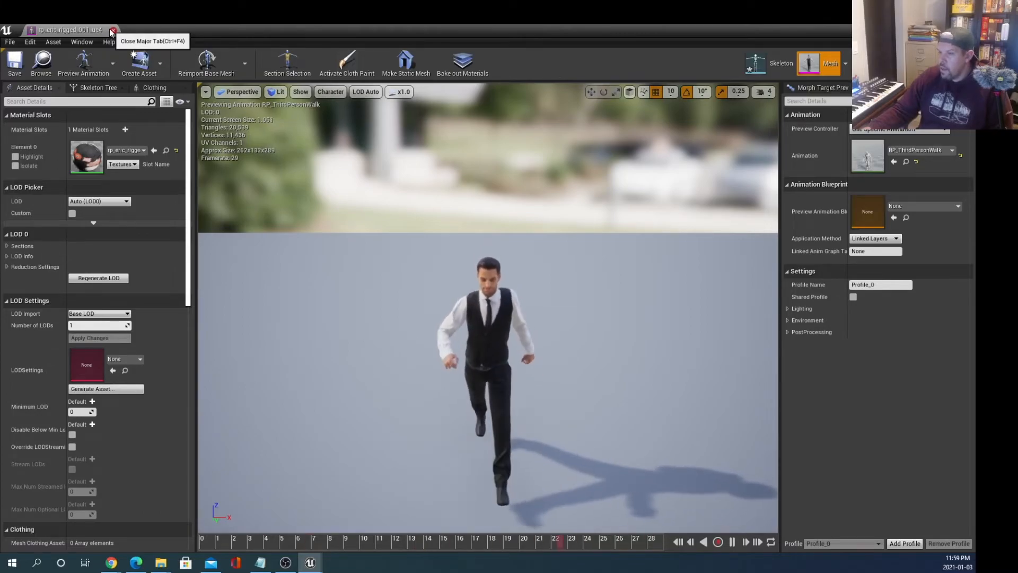
{"action": "left_click", "coordinate": [111, 29]}
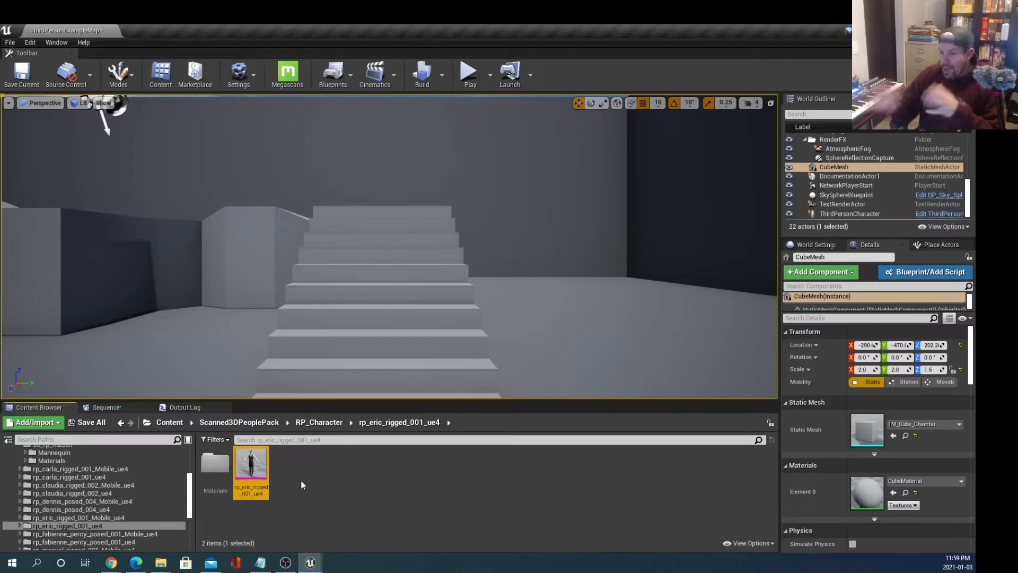
Step: Preview the Sitting_Idle and RP_ThirdPersonJump_Start animations on the rp_eric_rigged_001_ue4 mesh, and close the mesh editor
{"action": "double_click", "coordinate": [251, 465]}
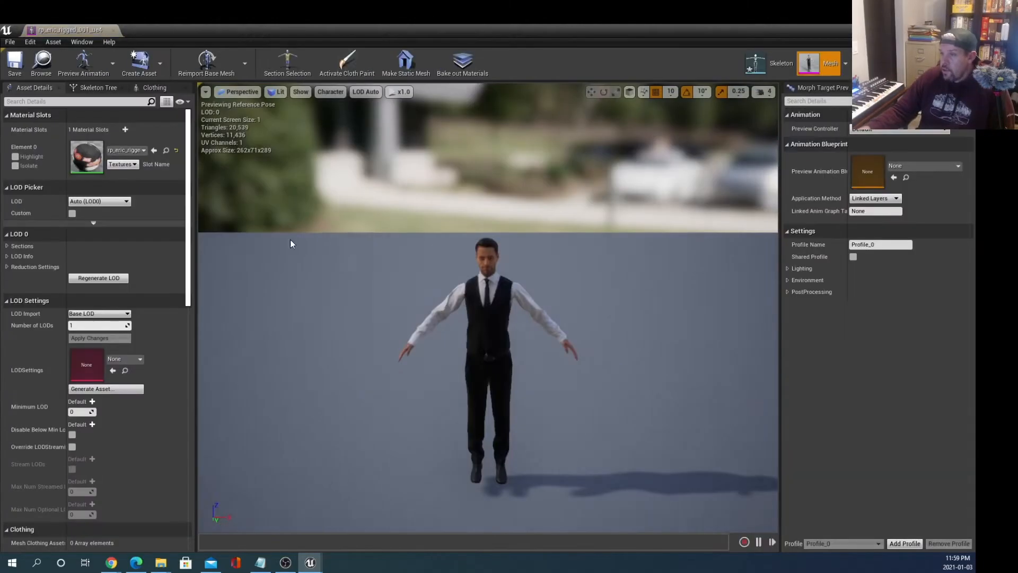
{"action": "left_click", "coordinate": [97, 66]}
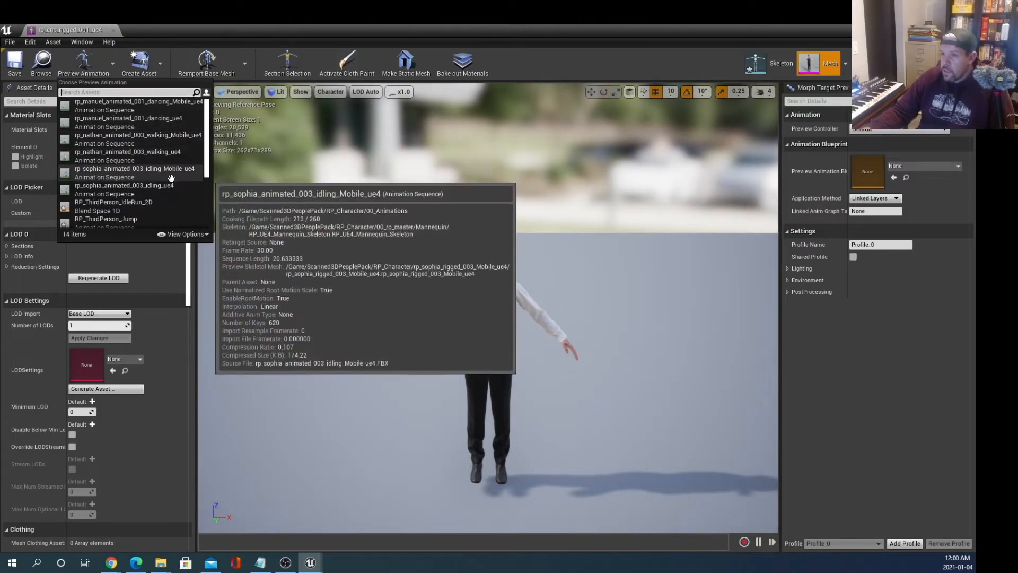
{"action": "scroll", "coordinate": [165, 166], "scroll_direction": "down", "scroll_amount": 3}
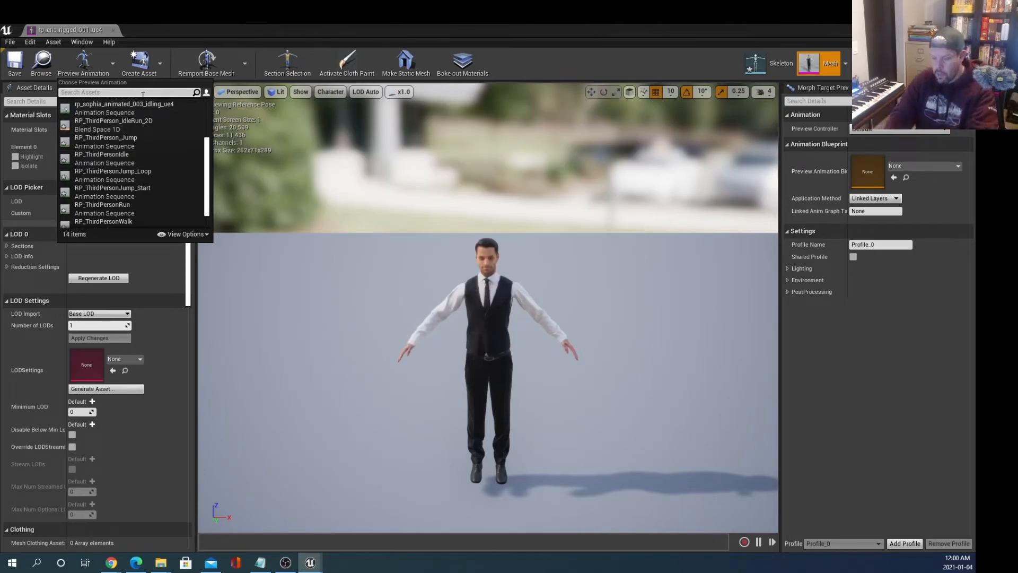
{"action": "type", "text": "t"}
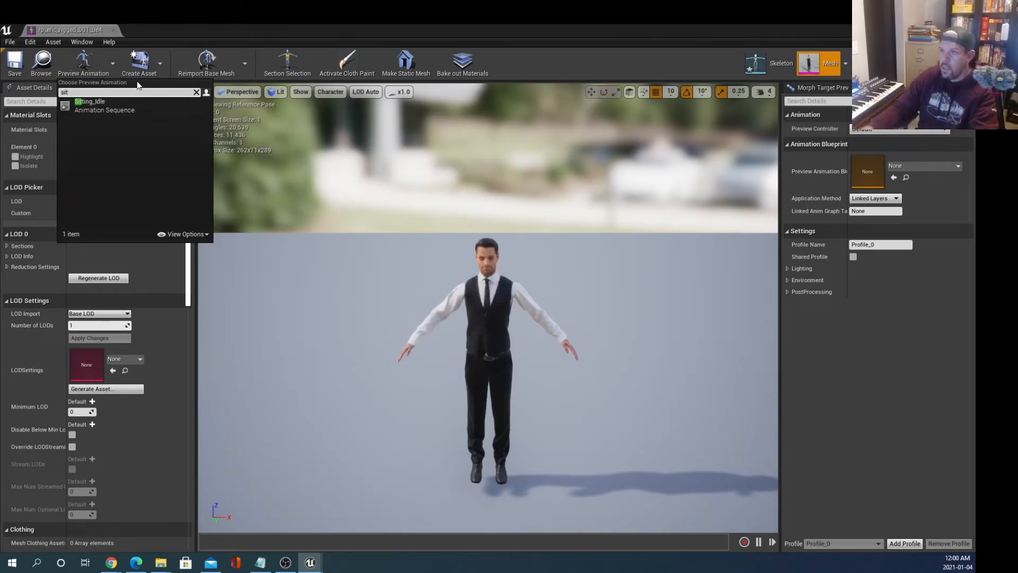
{"action": "left_click", "coordinate": [124, 105]}
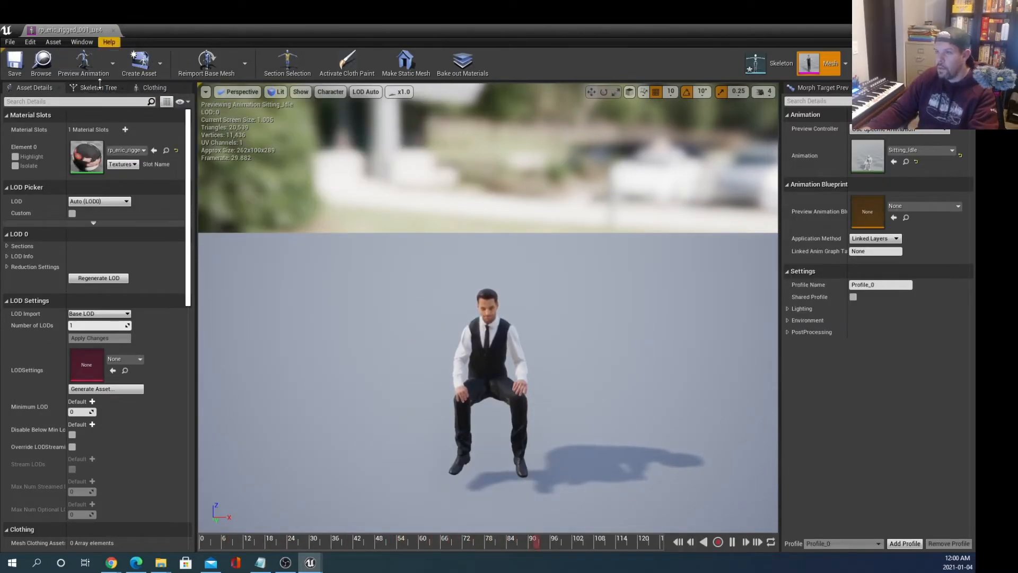
{"action": "left_click", "coordinate": [104, 66]}
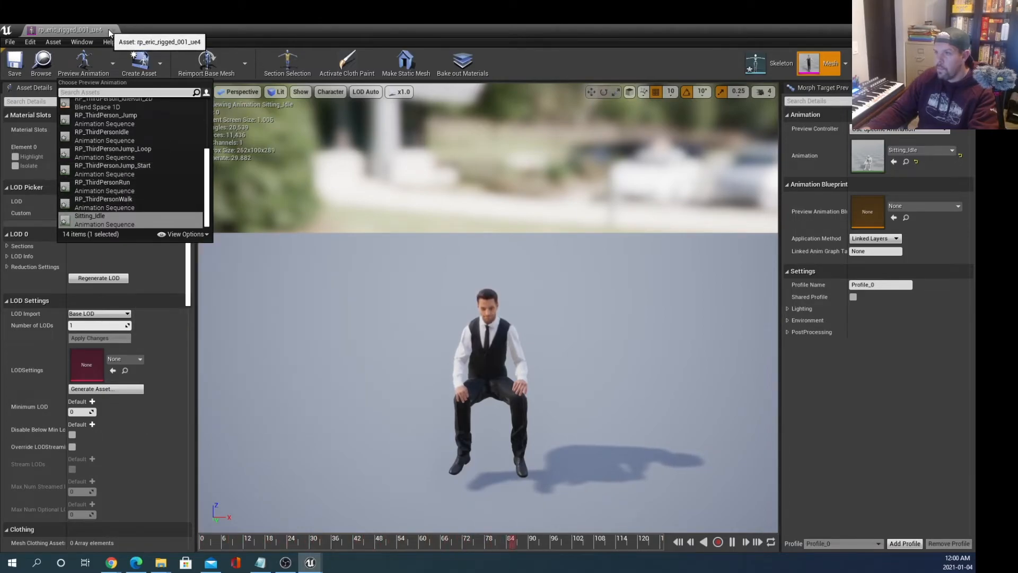
{"action": "left_click", "coordinate": [127, 170]}
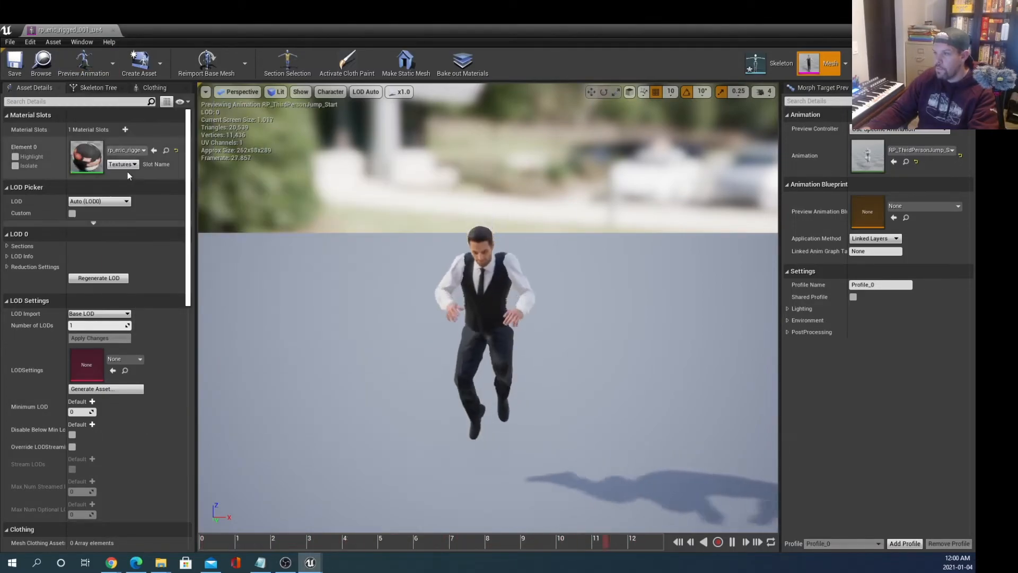
{"action": "left_click", "coordinate": [113, 30]}
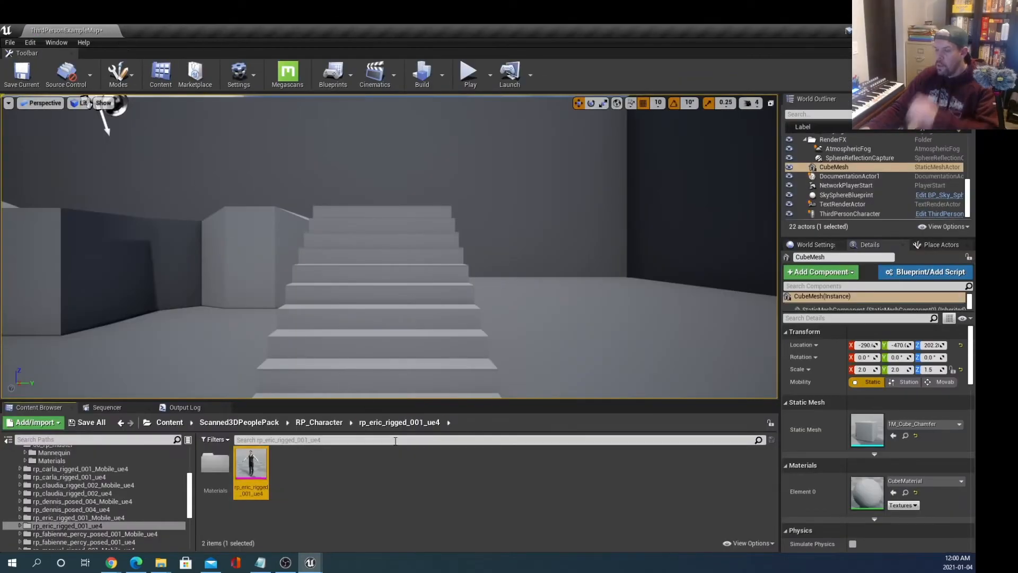
Step: Rename the Sitting_Idle animation in the 00_Animations folder as RP_Sitting_Idle
{"action": "scroll", "coordinate": [132, 489], "scroll_direction": "up", "scroll_amount": 3}
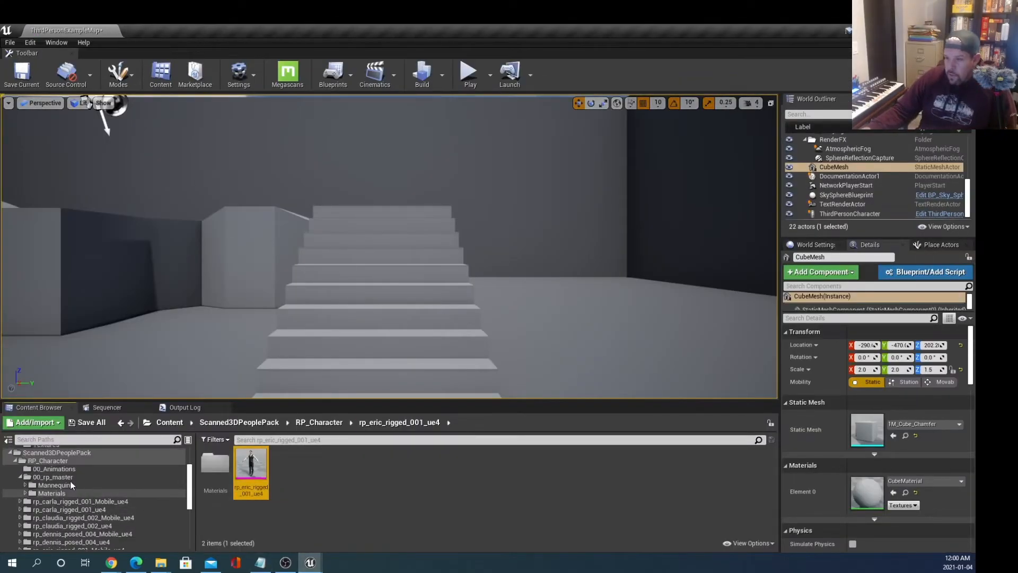
{"action": "left_click", "coordinate": [58, 469]}
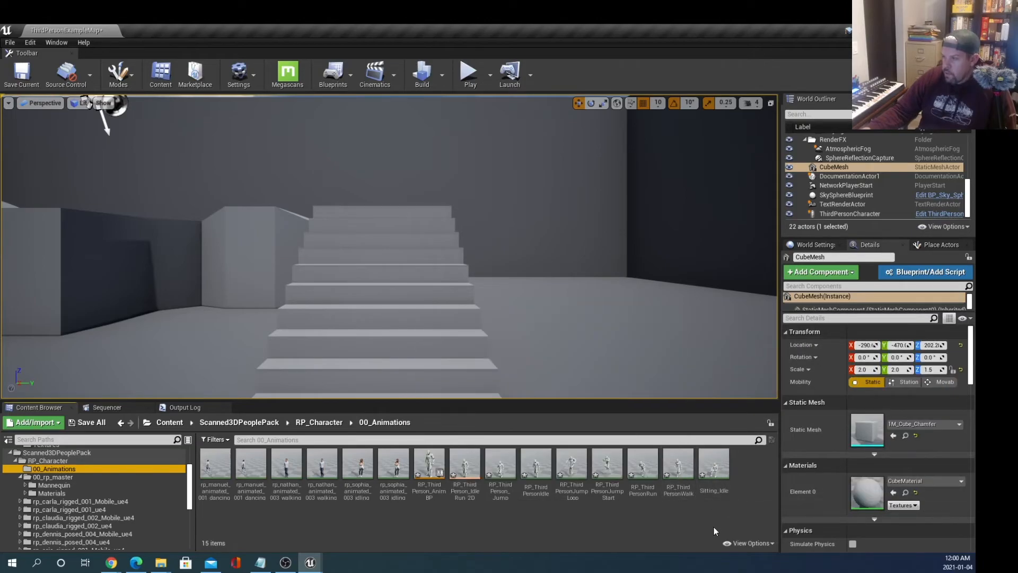
{"action": "right_click", "coordinate": [720, 487]}
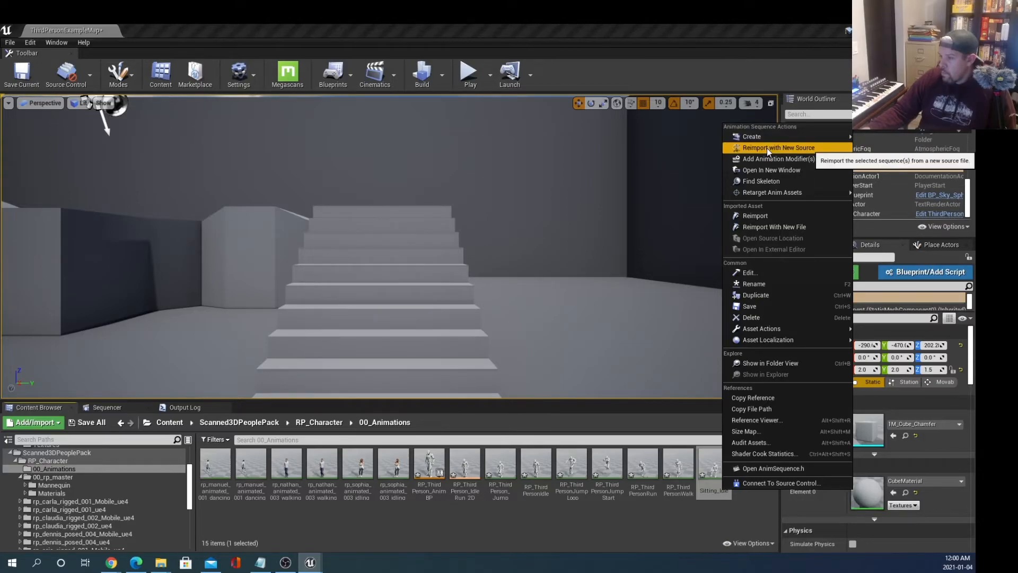
{"action": "left_click", "coordinate": [779, 285]}
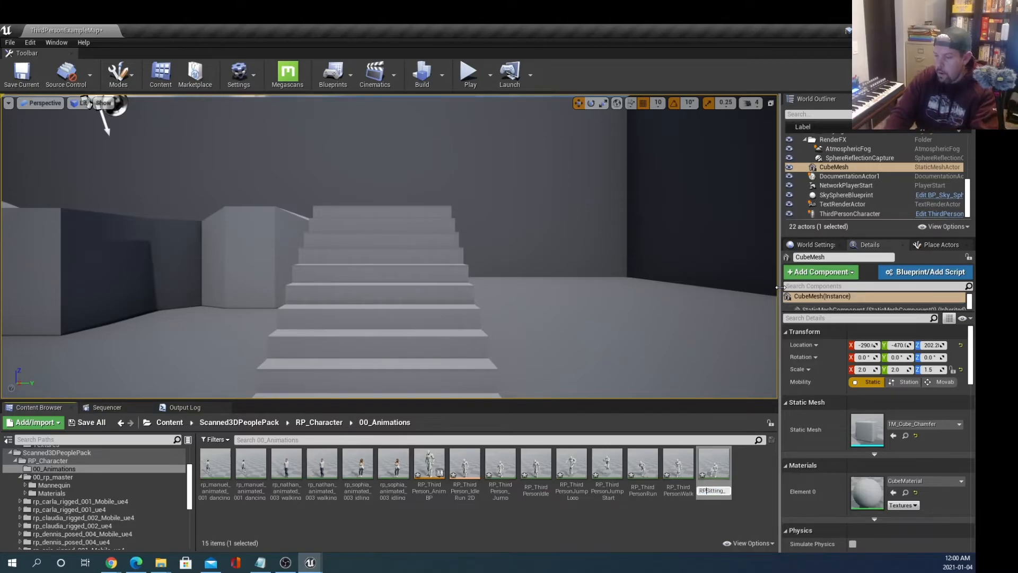
{"action": "key", "text": "Return"}
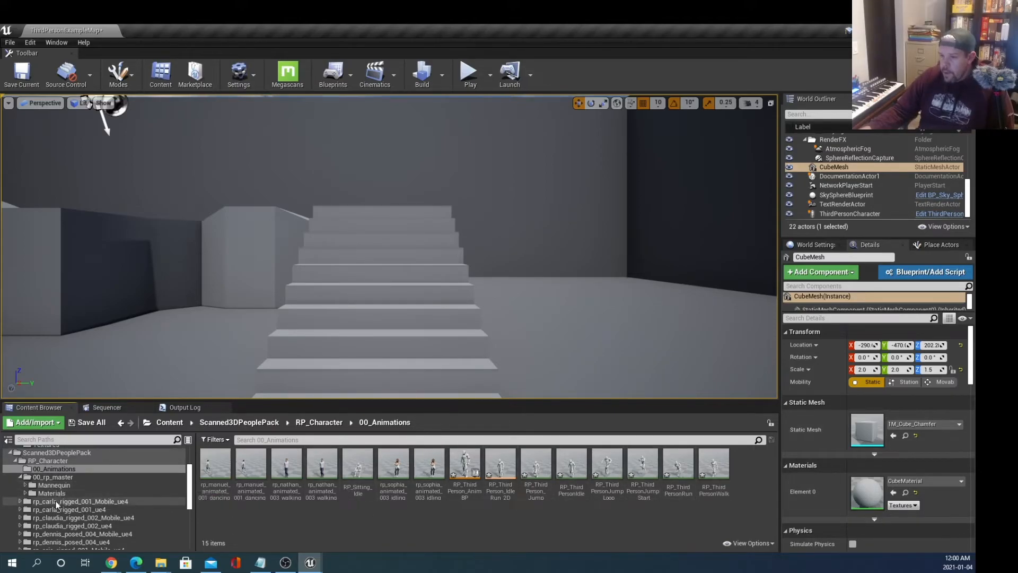
Step: Place the rp_eric_rigged_001_ue4 skeletal mesh on the floor beside the stairs, and delete it from the level
{"action": "scroll", "coordinate": [103, 519], "scroll_direction": "down", "scroll_amount": 8}
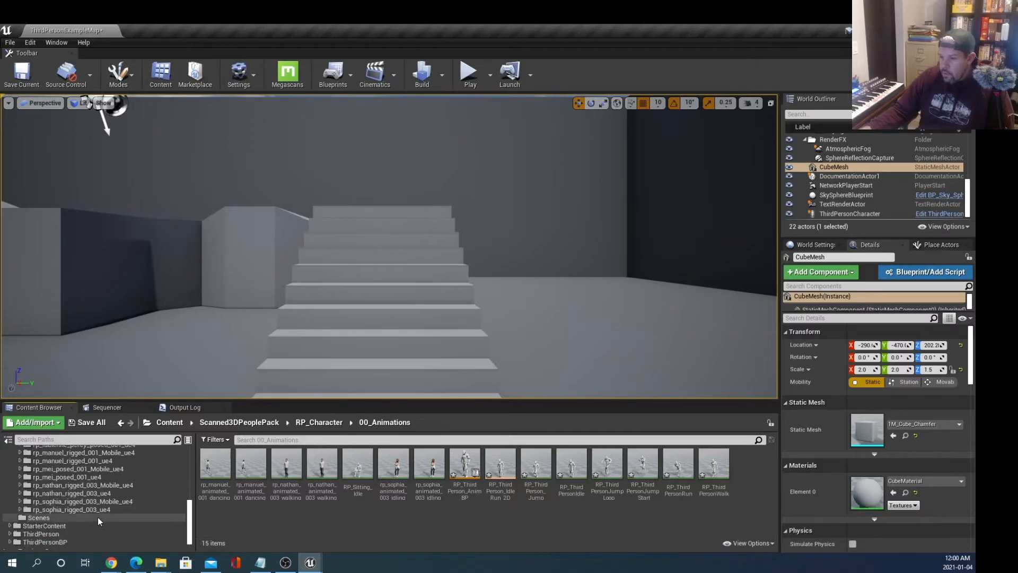
{"action": "scroll", "coordinate": [98, 518], "scroll_direction": "up", "scroll_amount": 3}
{"action": "left_click", "coordinate": [106, 476]}
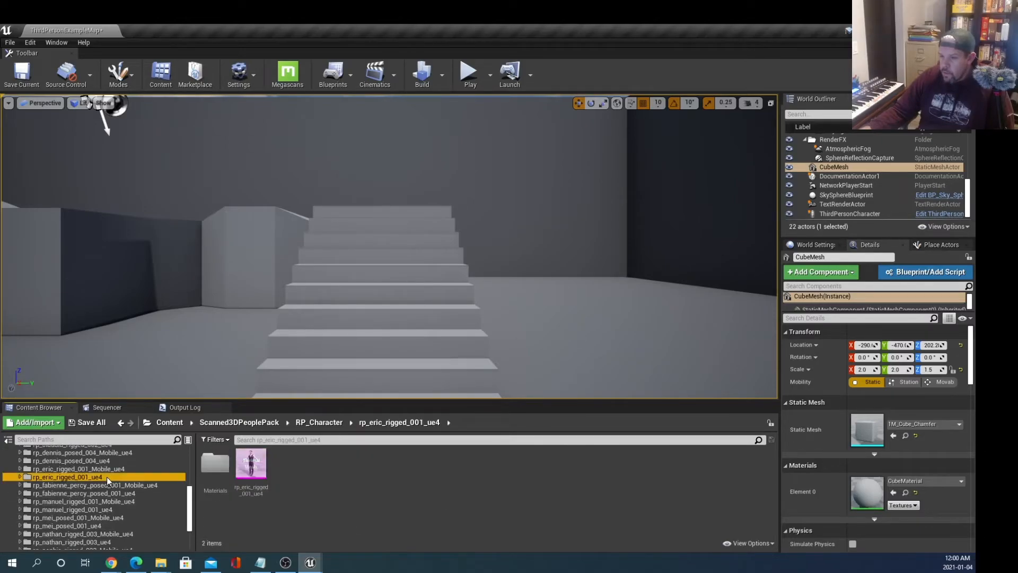
{"action": "left_click_drag", "start_coordinate": [251, 466], "coordinate": [174, 360]}
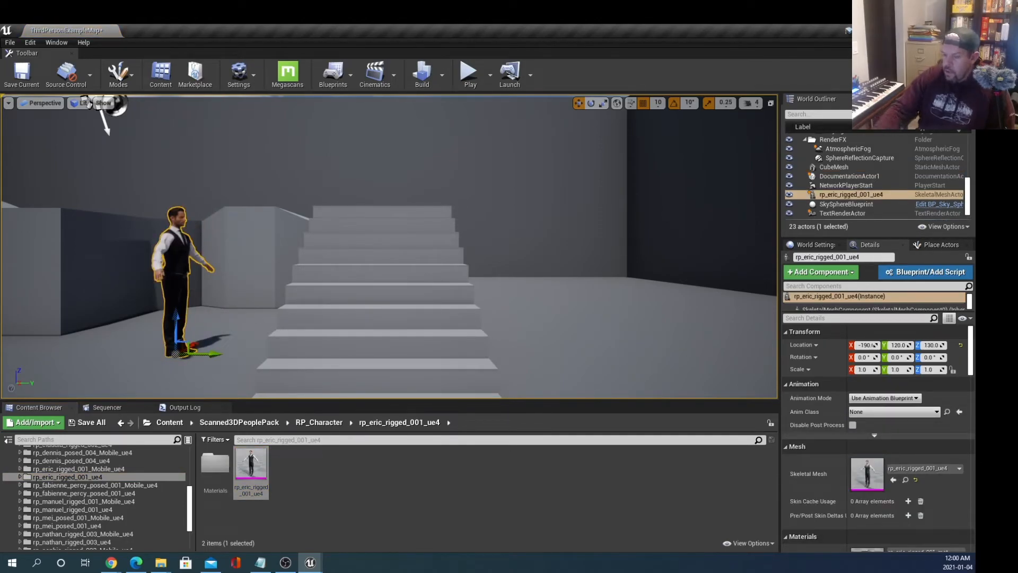
{"action": "key", "text": "Delete"}
{"action": "double_click", "coordinate": [215, 463]}
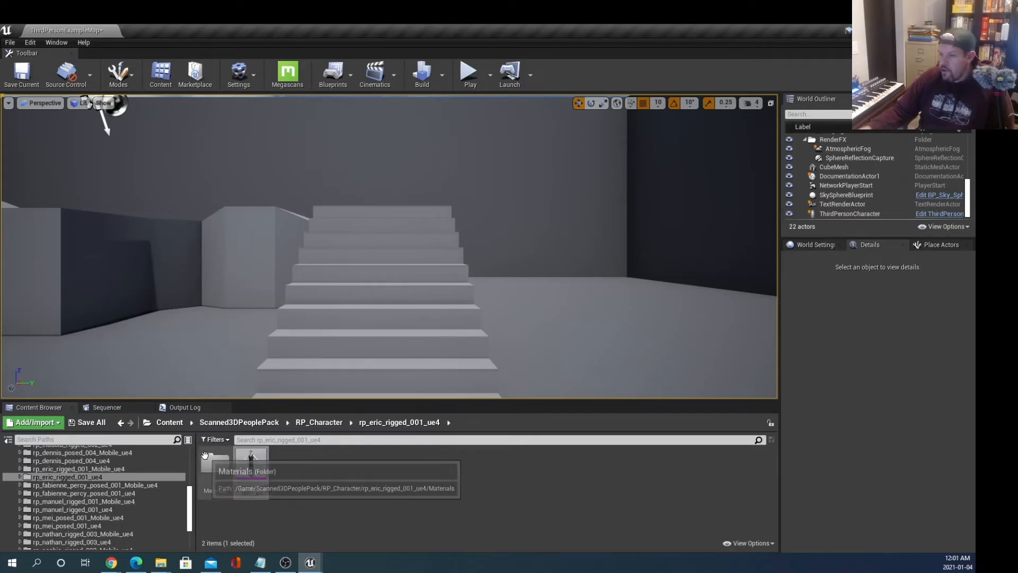
{"action": "left_click", "coordinate": [395, 422]}
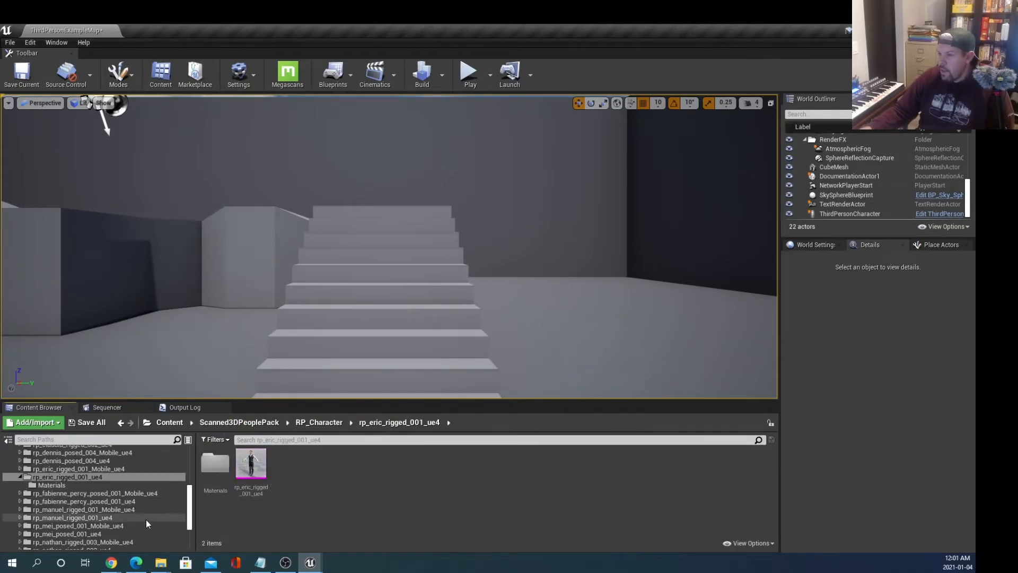
{"action": "left_click", "coordinate": [21, 477]}
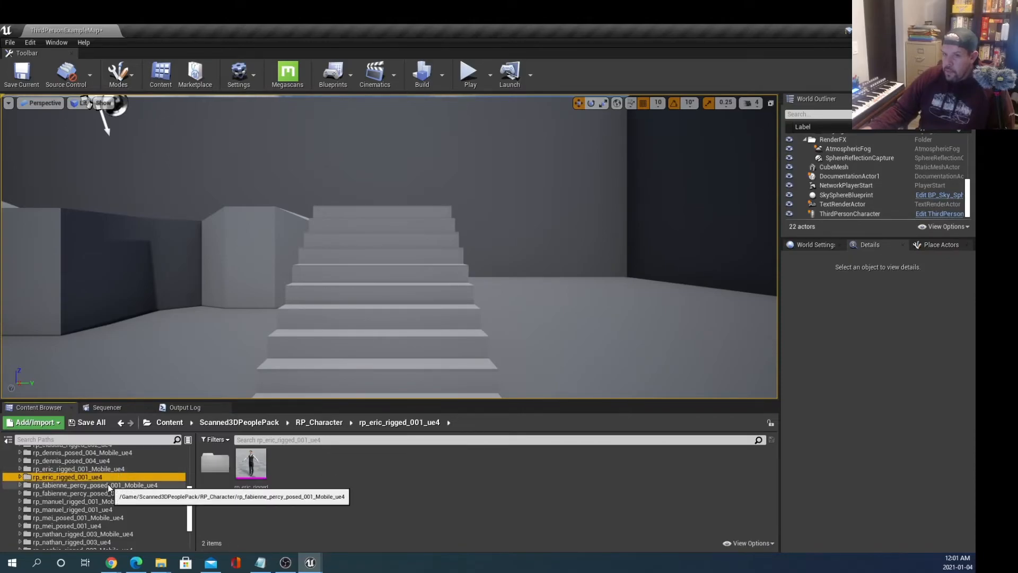
Step: Open the Blueprints folder inside ThirdPersonBP
{"action": "scroll", "coordinate": [108, 486], "scroll_direction": "down", "scroll_amount": 3}
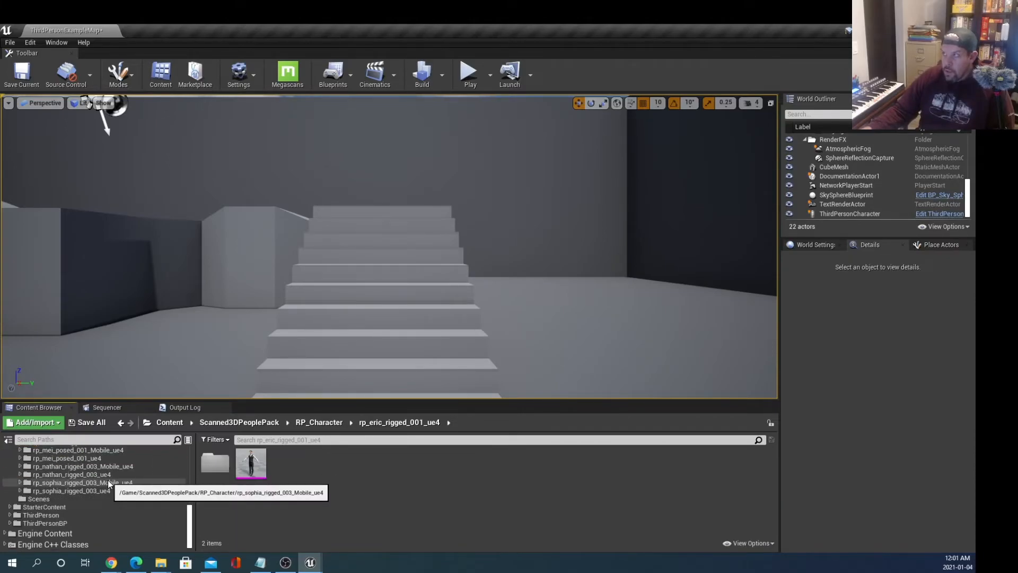
{"action": "left_click", "coordinate": [78, 524]}
{"action": "double_click", "coordinate": [77, 524]}
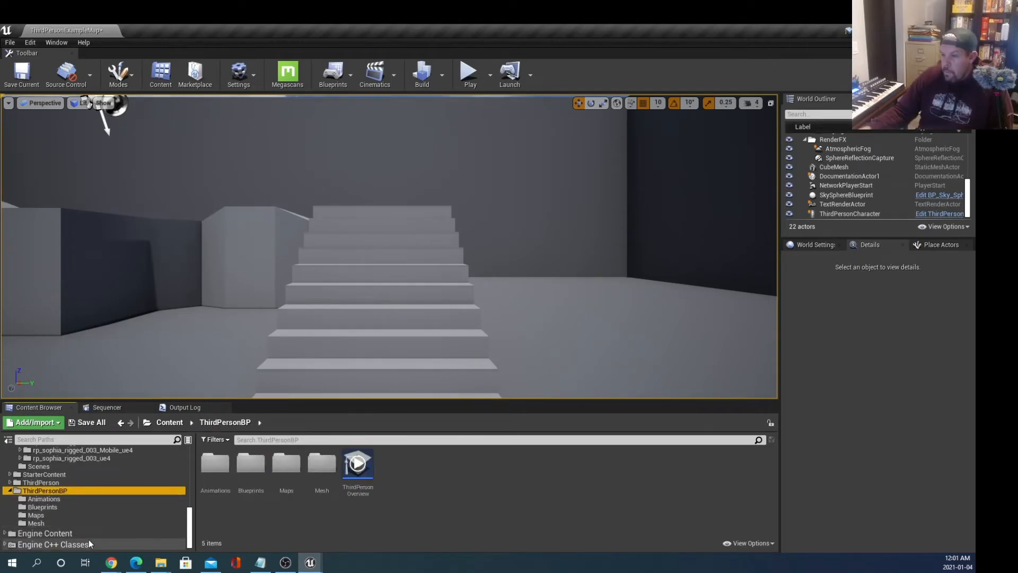
{"action": "left_click", "coordinate": [68, 500]}
{"action": "left_click", "coordinate": [70, 508]}
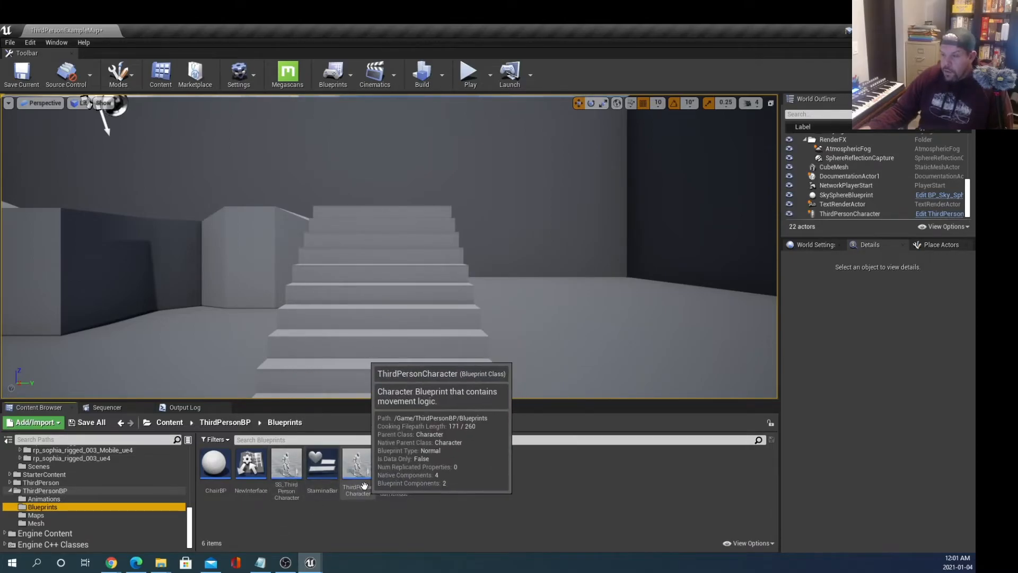
Step: Compare the event graphs of the ThirdPersonCharacter and SS_ThirdPersonCharacter blueprints, closing each editor
{"action": "double_click", "coordinate": [358, 466]}
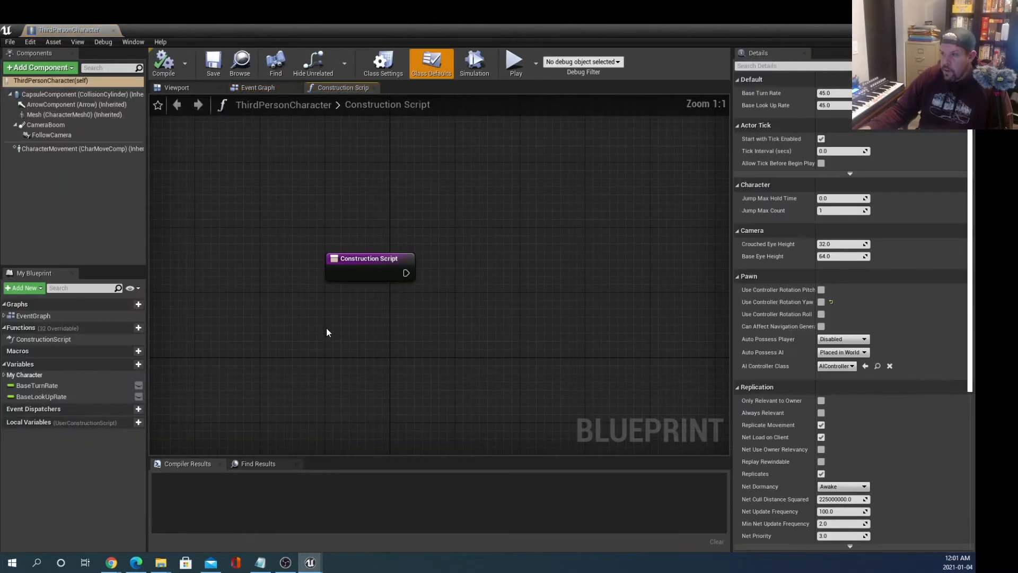
{"action": "left_click", "coordinate": [263, 88]}
{"action": "scroll", "coordinate": [391, 320], "scroll_direction": "down", "scroll_amount": 5}
{"action": "scroll", "coordinate": [395, 317], "scroll_direction": "down", "scroll_amount": 2}
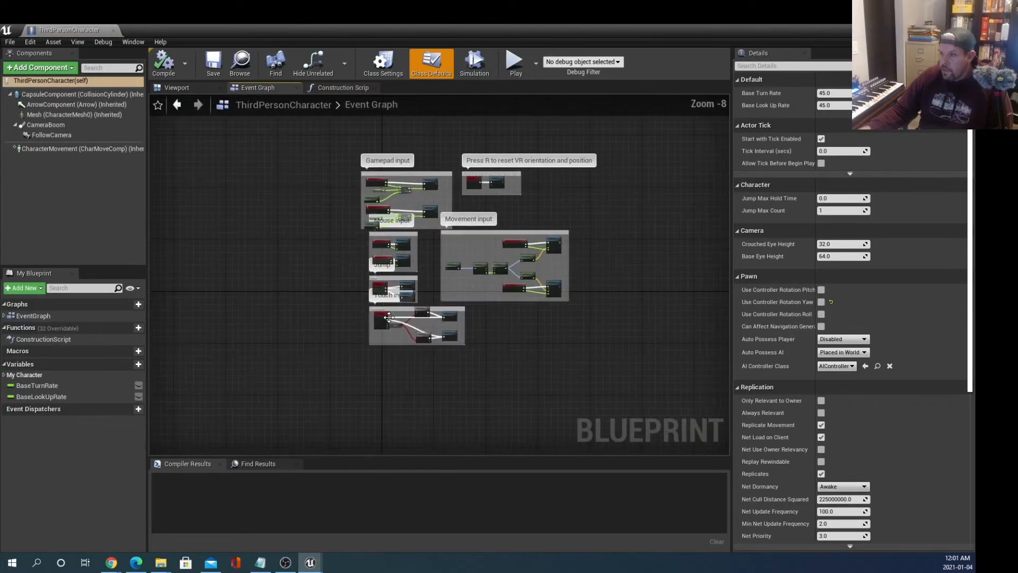
{"action": "left_click", "coordinate": [113, 30]}
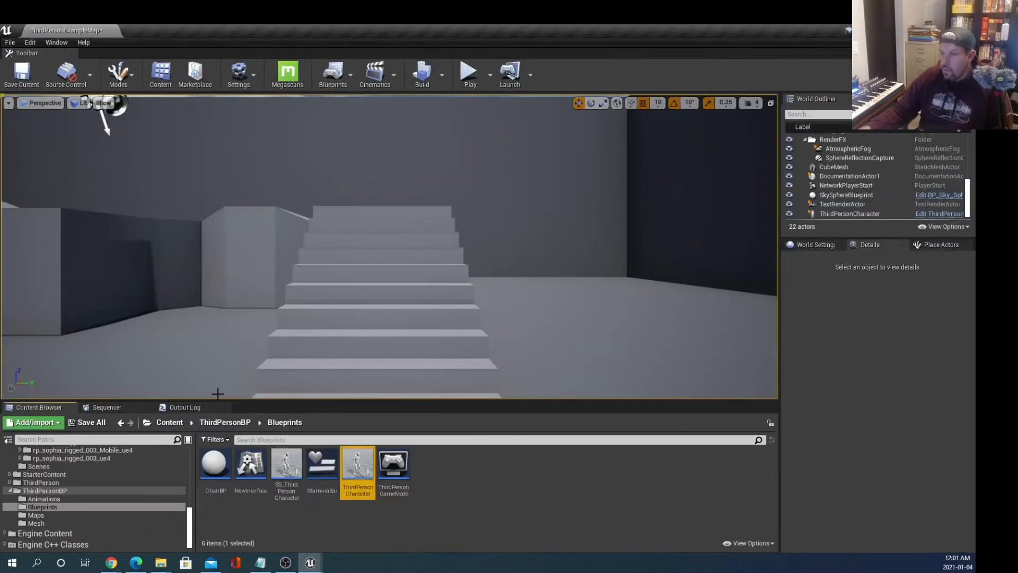
{"action": "double_click", "coordinate": [289, 469]}
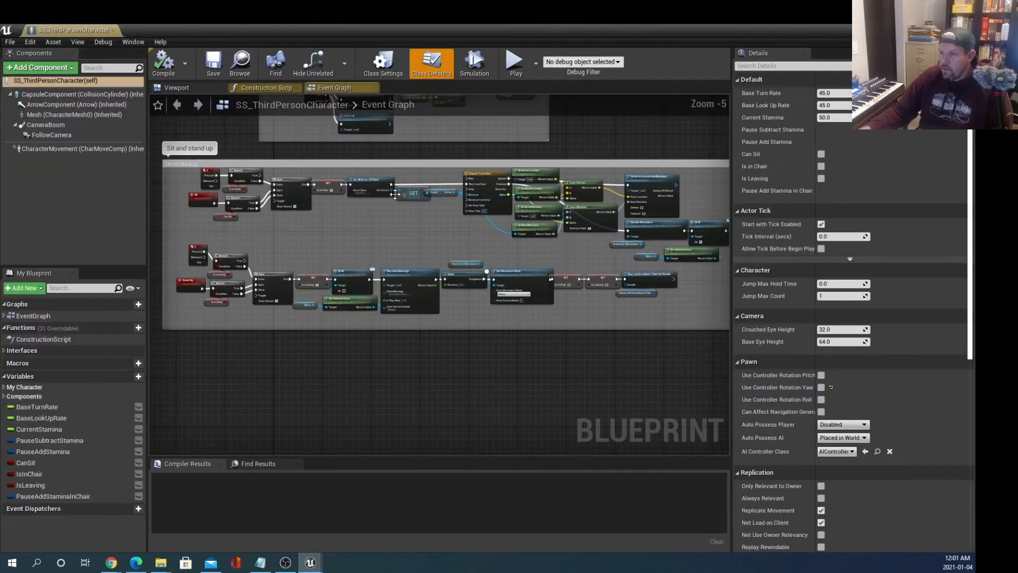
{"action": "left_click", "coordinate": [113, 30]}
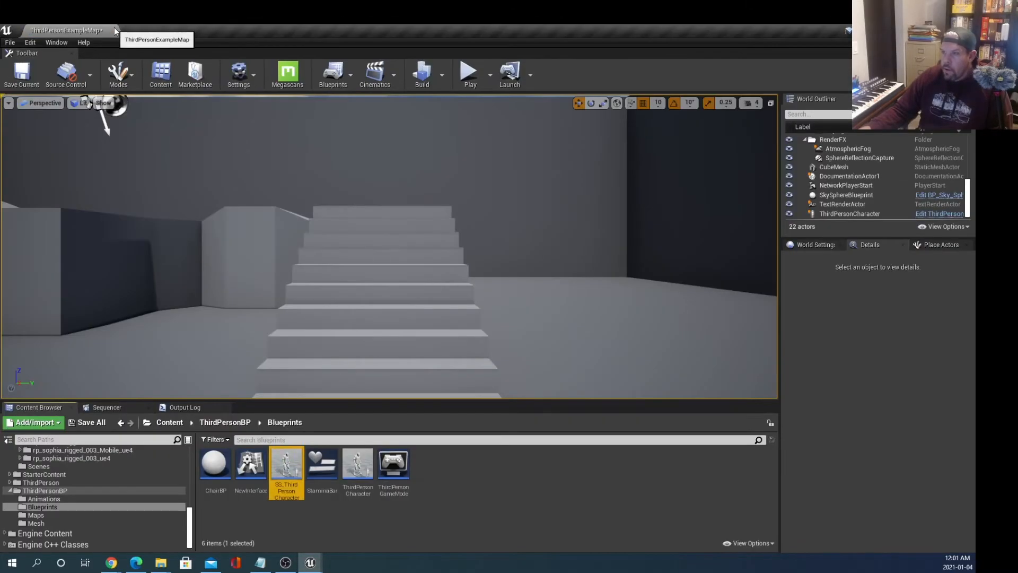
Step: Duplicate the SS_ThirdPersonCharacter blueprint and name the copy RP_EricThirdPerson
{"action": "right_click", "coordinate": [290, 470]}
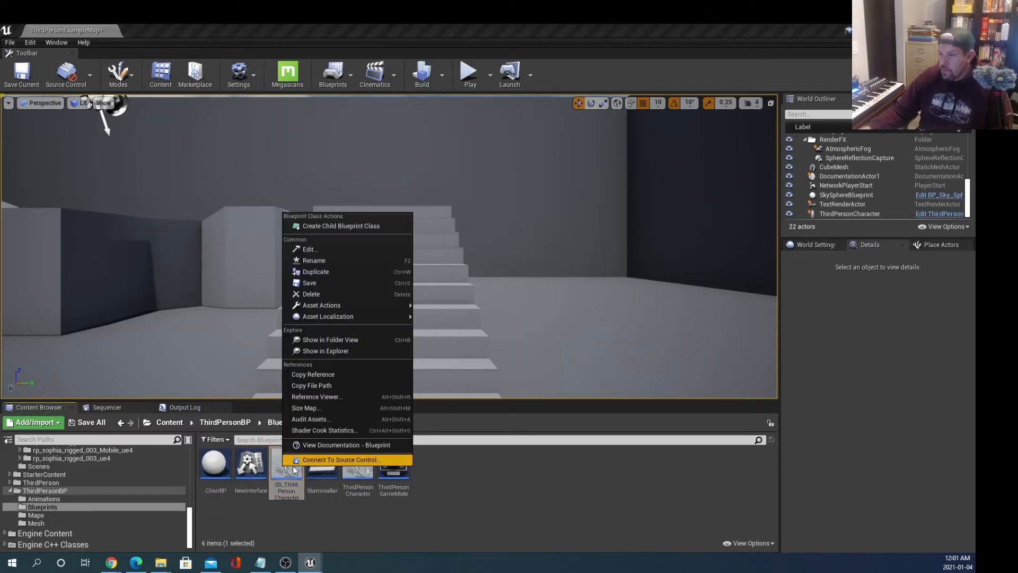
{"action": "left_click", "coordinate": [342, 273]}
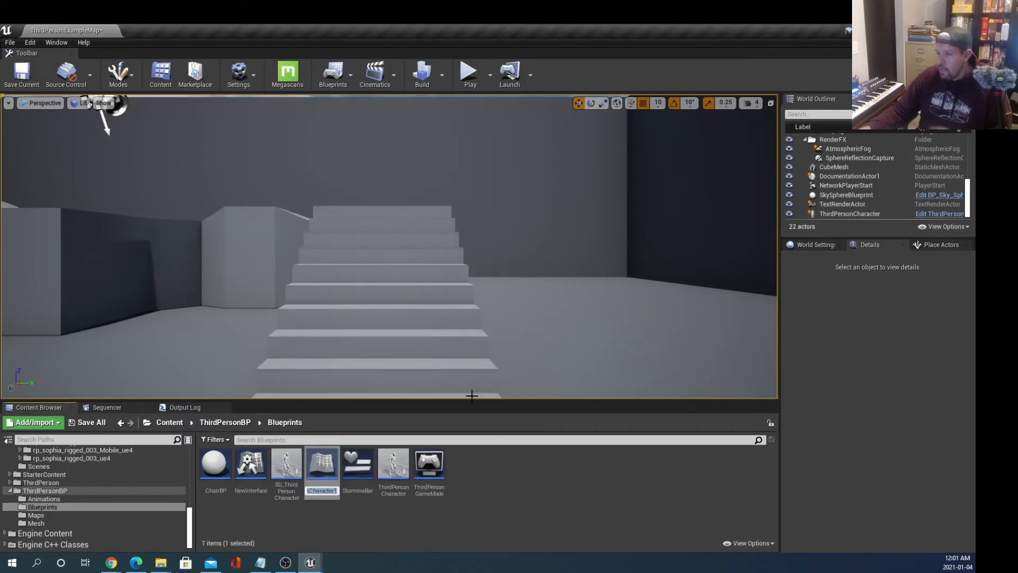
{"action": "key", "text": "Home"}
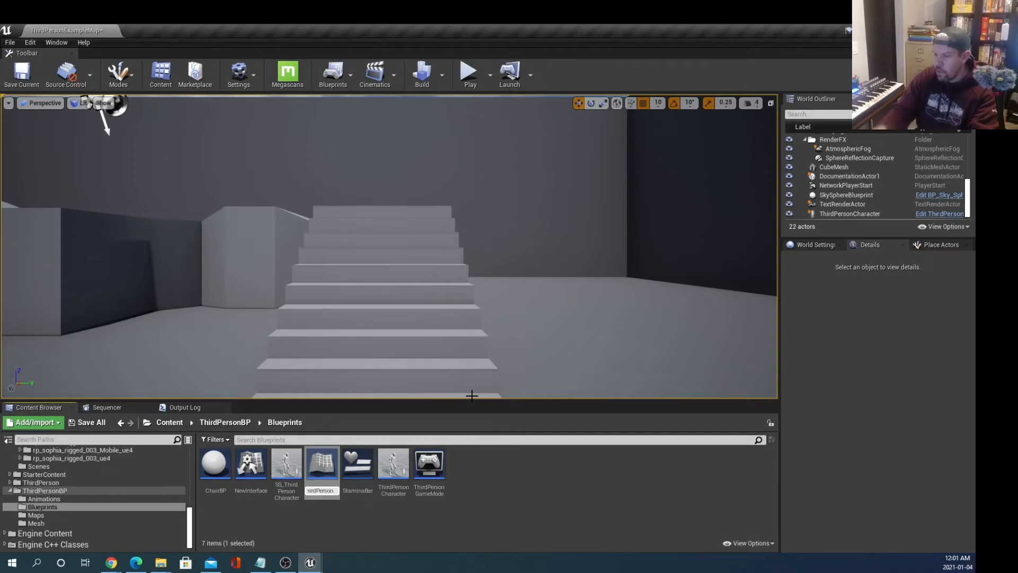
{"action": "key", "text": "Return"}
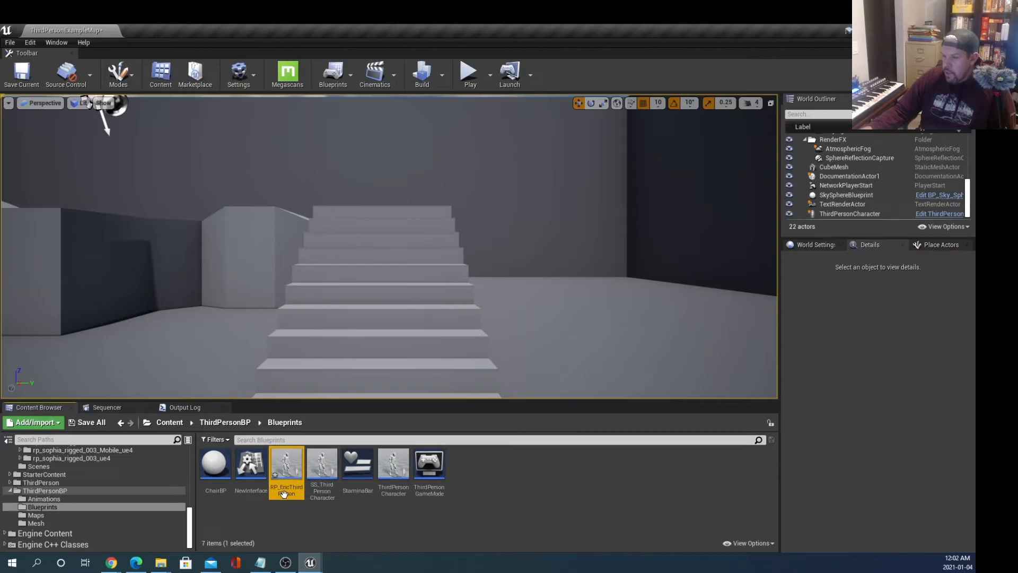
Step: Move the RP_EricThirdPerson blueprint into the rp_eric_rigged_001_ue4 folder of RP_Character and open that folder
{"action": "left_click_drag", "start_coordinate": [190, 531], "coordinate": [194, 476]}
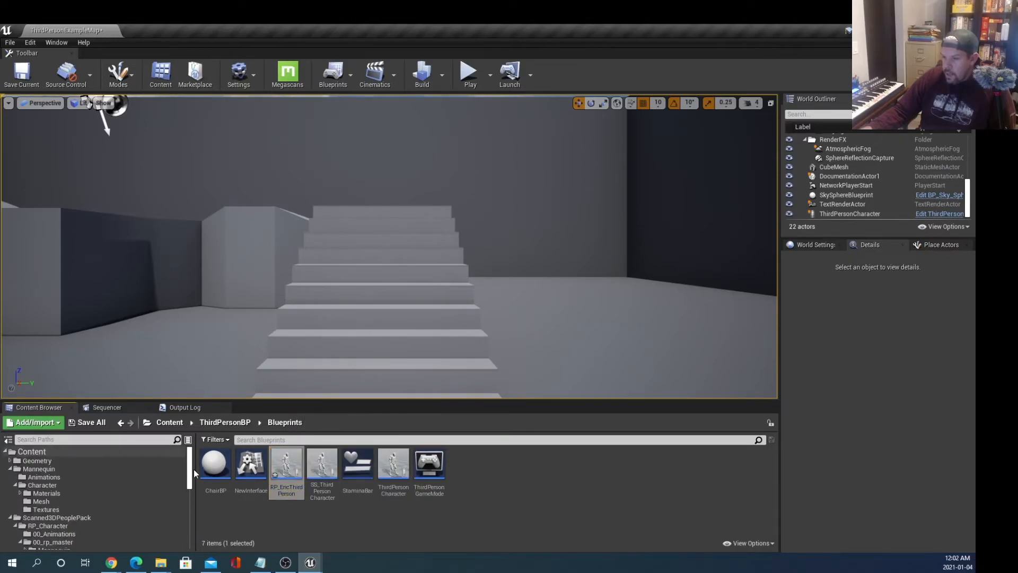
{"action": "scroll", "coordinate": [129, 491], "scroll_direction": "down", "scroll_amount": 5}
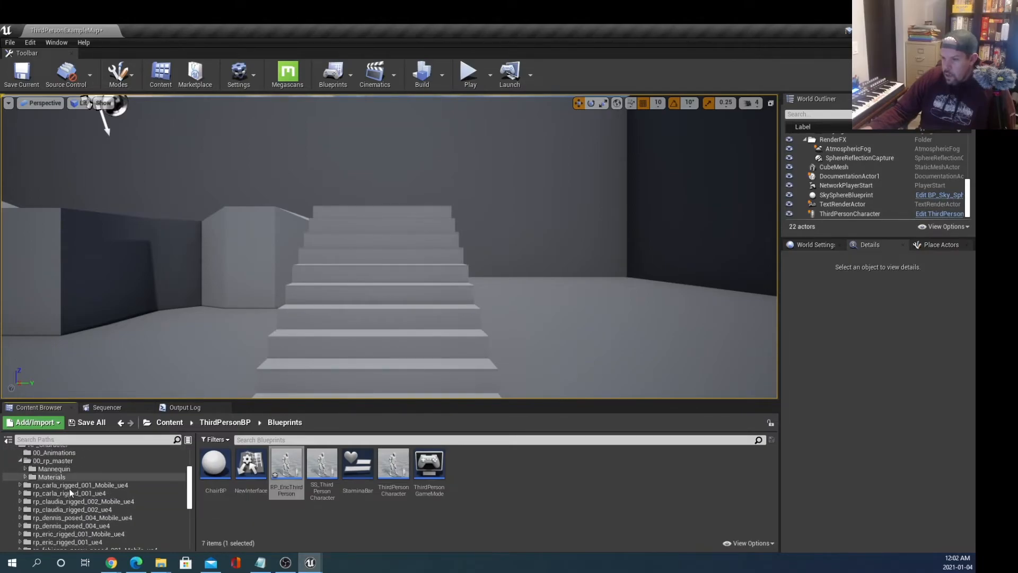
{"action": "scroll", "coordinate": [128, 502], "scroll_direction": "down", "scroll_amount": 3}
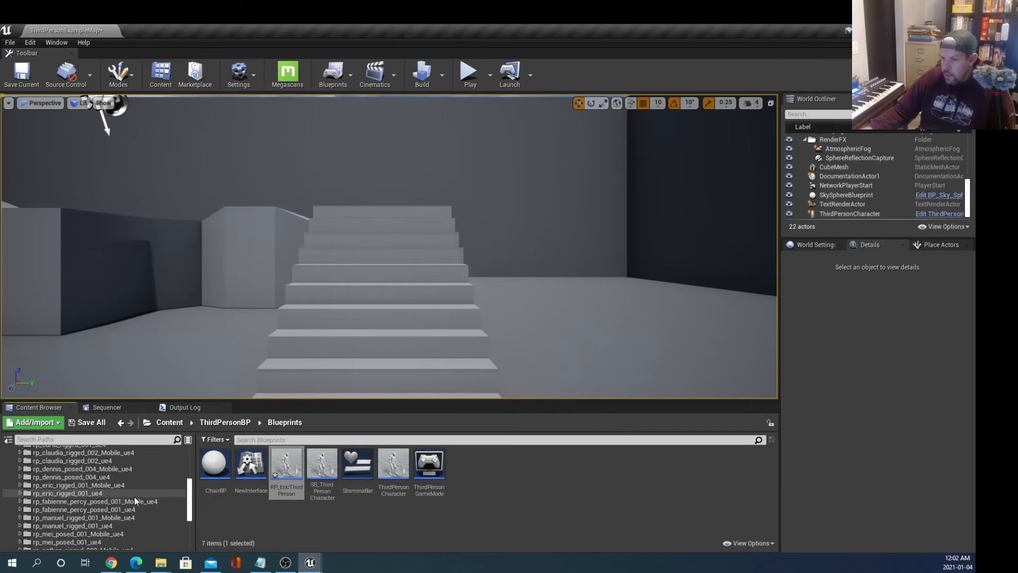
{"action": "left_click_drag", "start_coordinate": [286, 467], "coordinate": [88, 496]}
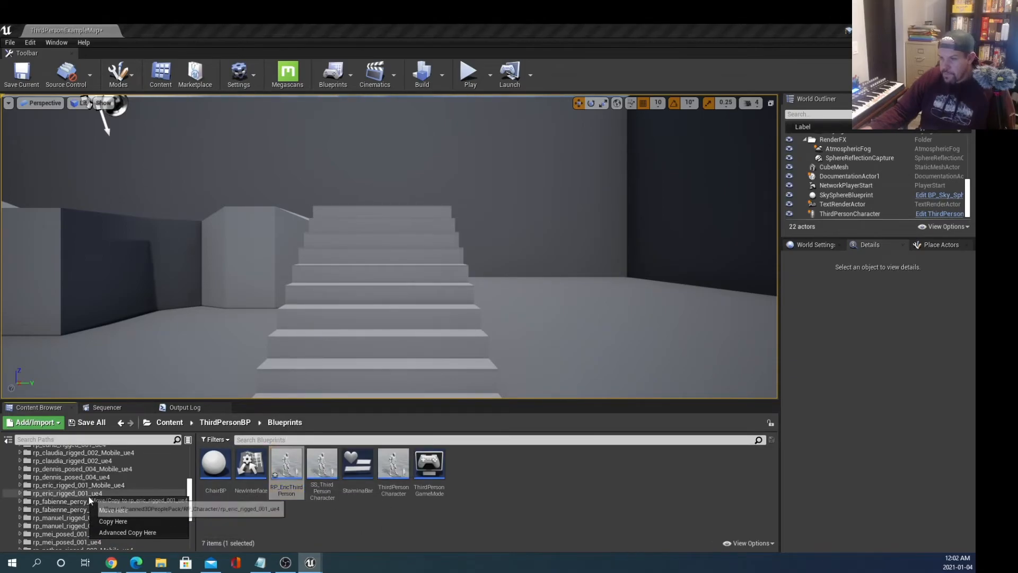
{"action": "left_click", "coordinate": [113, 511]}
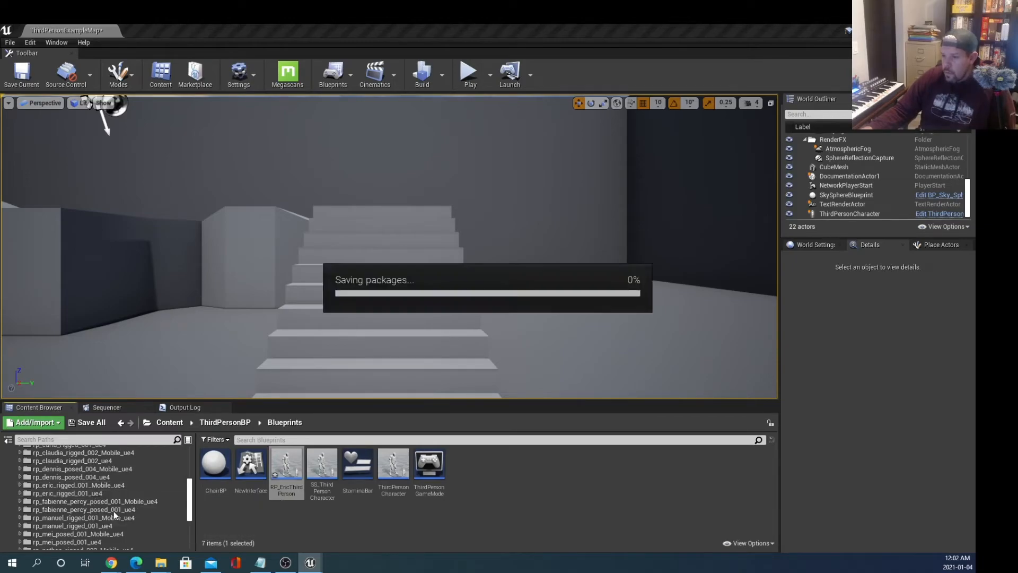
{"action": "left_click", "coordinate": [94, 494]}
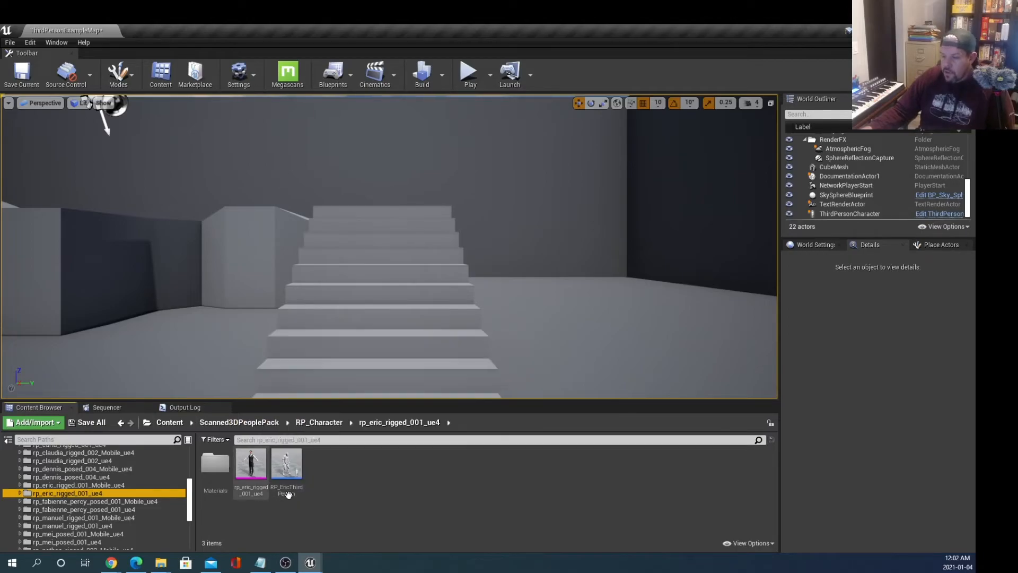
Step: Set the skeletal mesh of RP_EricThirdPerson's Mesh component to rp_eric_rigged_001_ue4, compile the blueprint, and close its editor
{"action": "double_click", "coordinate": [287, 464]}
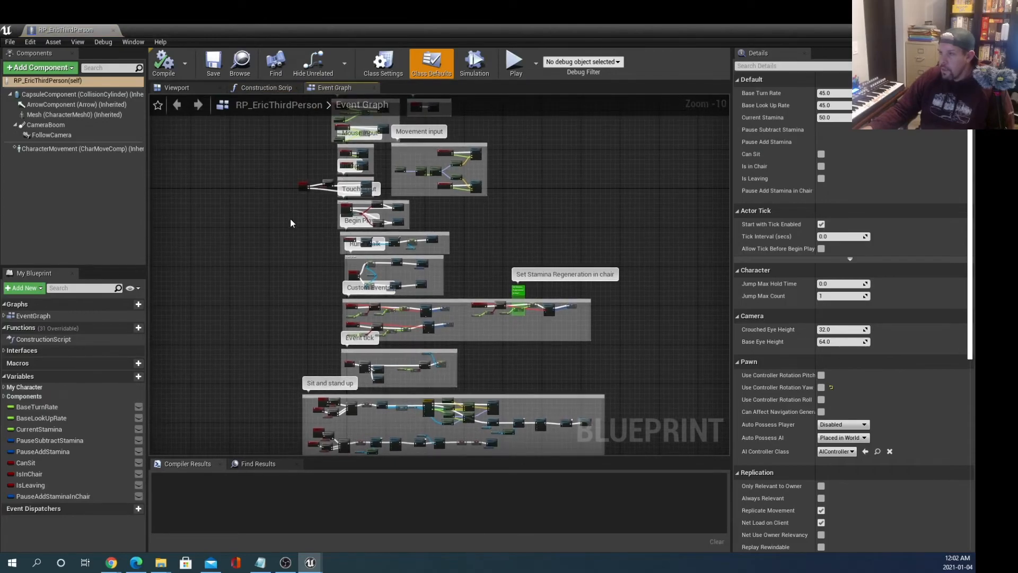
{"action": "left_click", "coordinate": [198, 88]}
{"action": "left_click", "coordinate": [442, 241]}
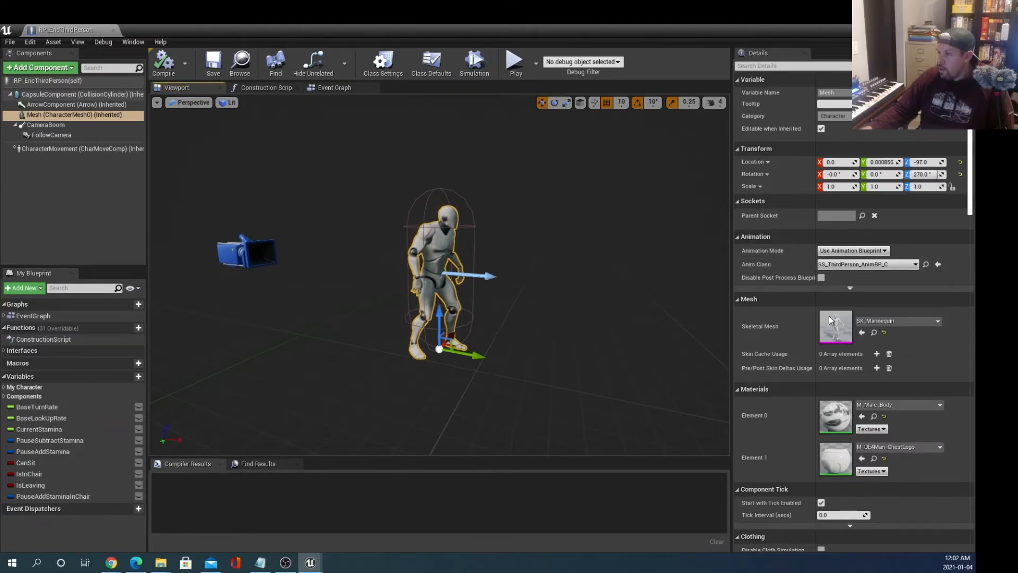
{"action": "left_click", "coordinate": [896, 320]}
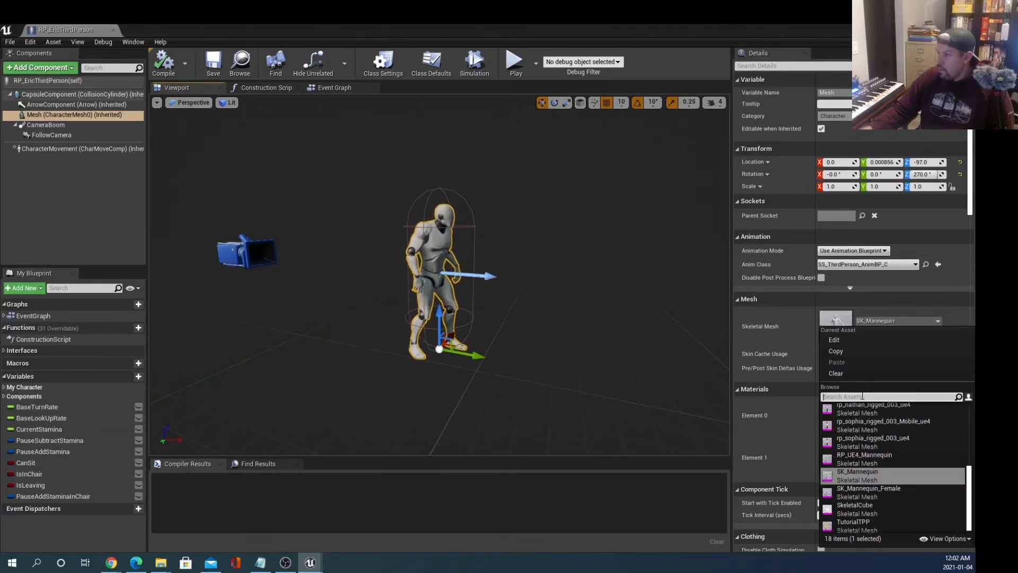
{"action": "type", "text": "eric"}
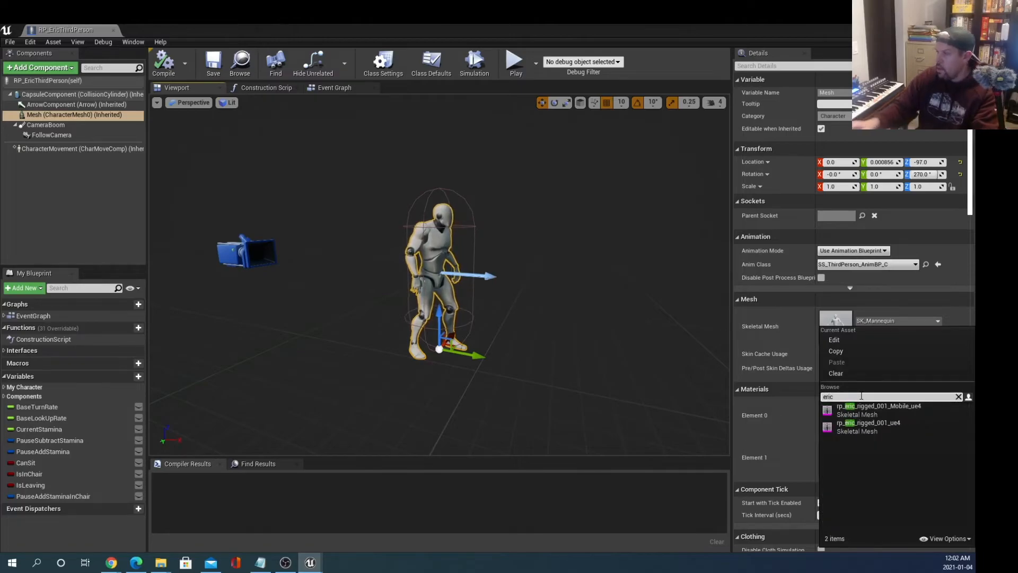
{"action": "left_click", "coordinate": [892, 428]}
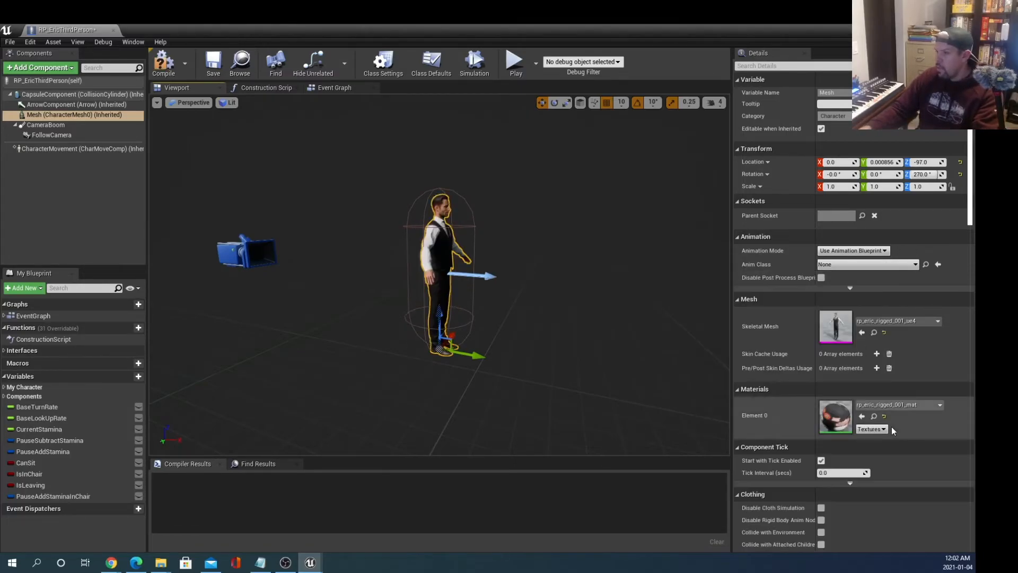
{"action": "left_click", "coordinate": [175, 69]}
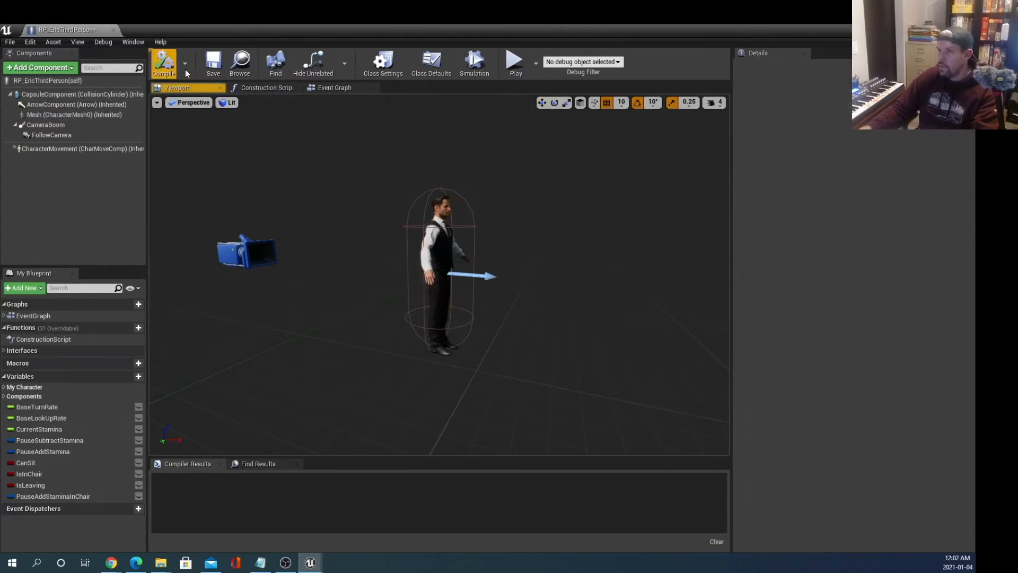
{"action": "left_click", "coordinate": [114, 30]}
Step: Place the RP_EricThirdPerson blueprint on the floor beside the stairs, and delete it from the level
{"action": "left_click_drag", "start_coordinate": [286, 471], "coordinate": [550, 338]}
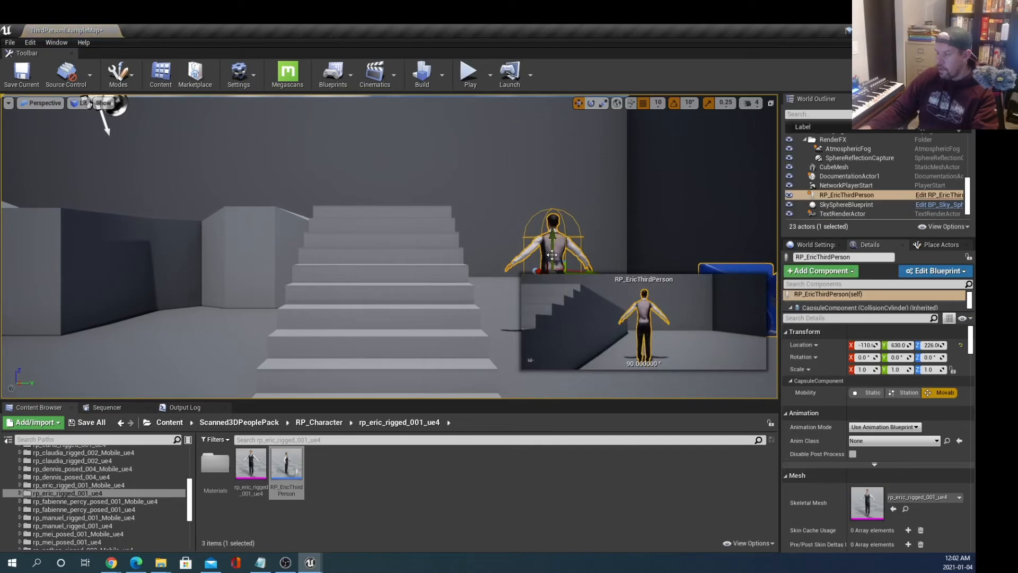
{"action": "key", "text": "Delete"}
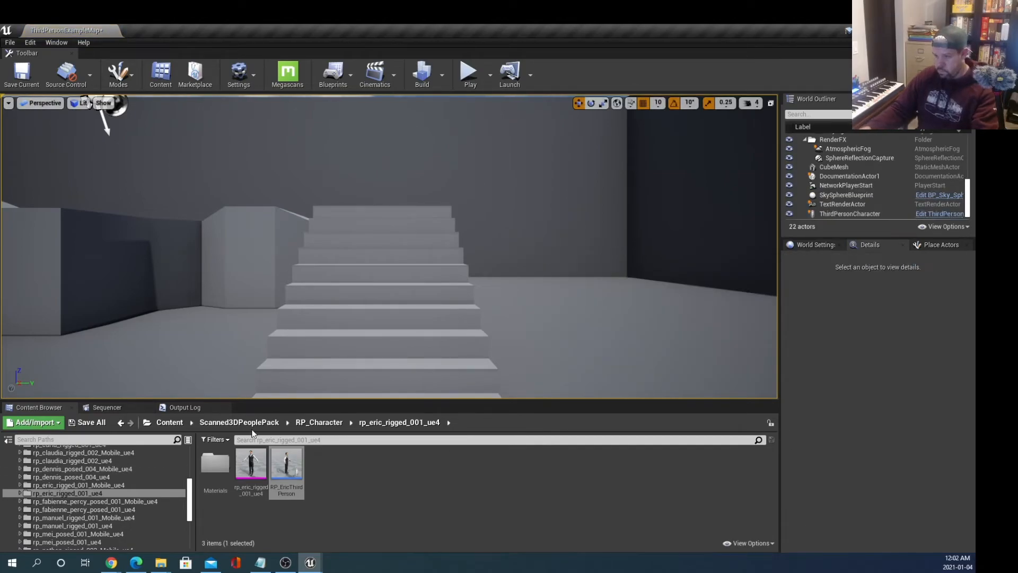
Step: Set the Default Pawn Class of ThirdPersonGameMode in ThirdPersonBP's Blueprints folder to RP_EricThirdPerson, compile and save it, and close the editor
{"action": "left_click_drag", "start_coordinate": [189, 501], "coordinate": [189, 531]}
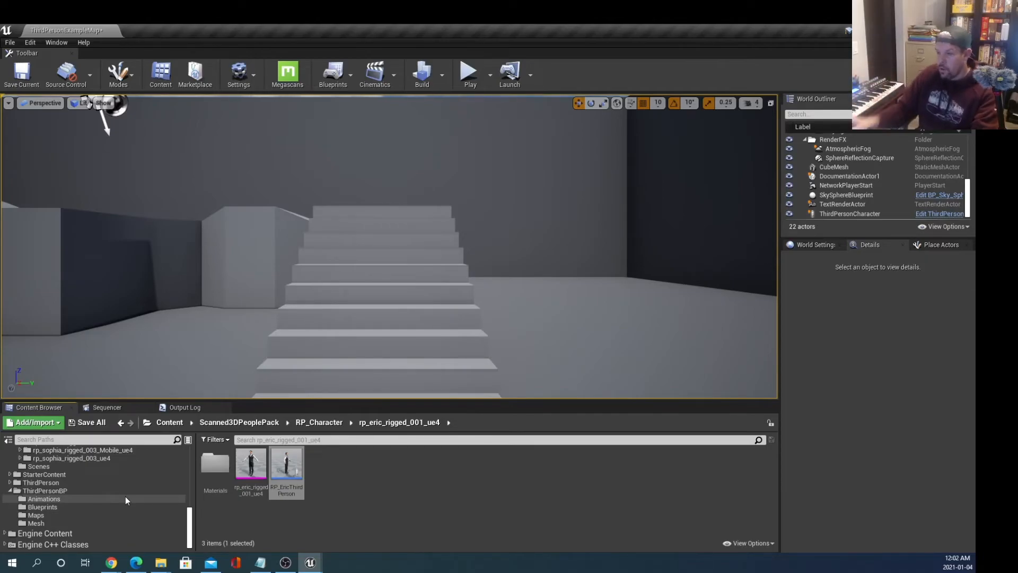
{"action": "left_click", "coordinate": [31, 492]}
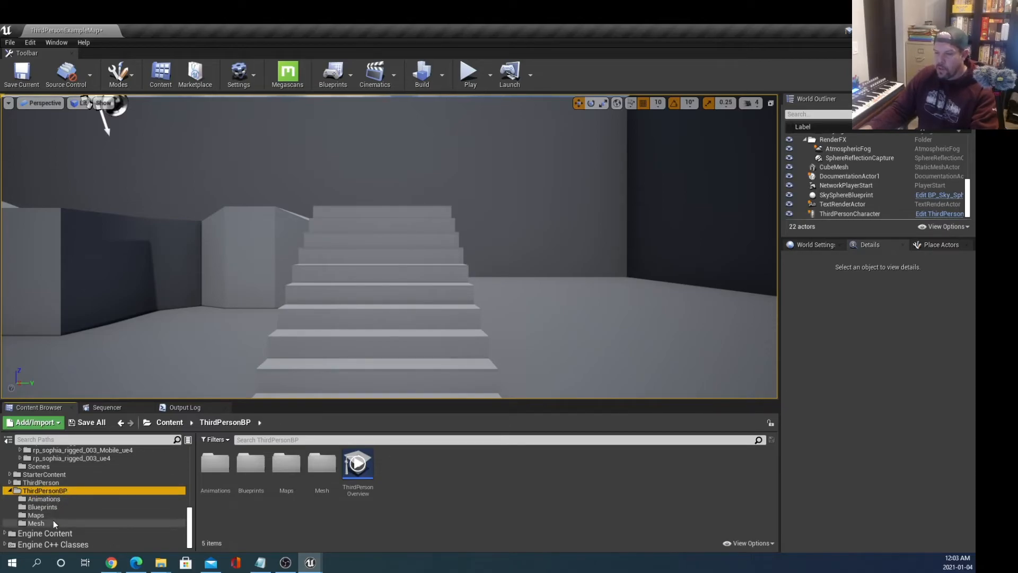
{"action": "left_click", "coordinate": [55, 508]}
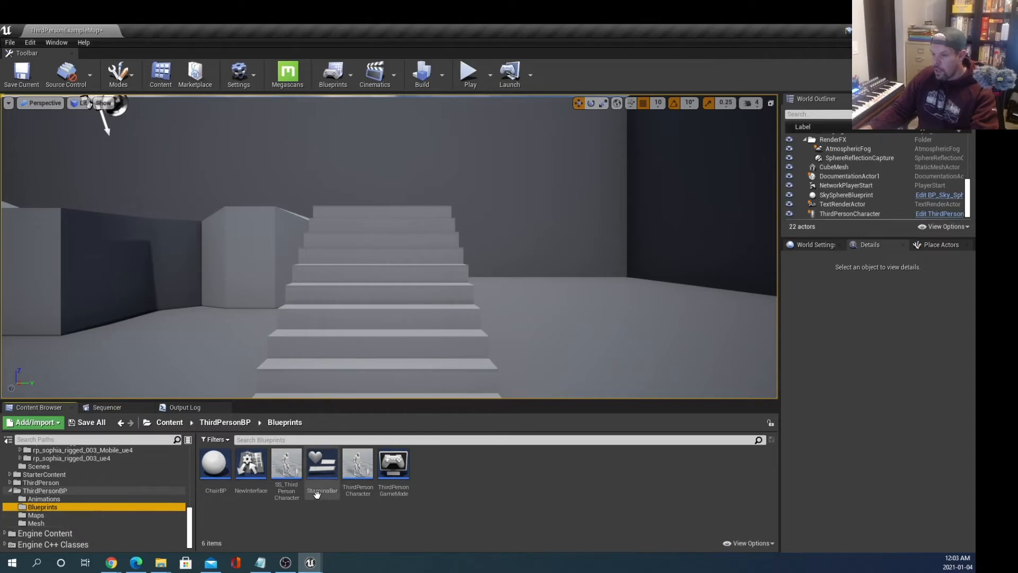
{"action": "mouse_move", "coordinate": [403, 473]}
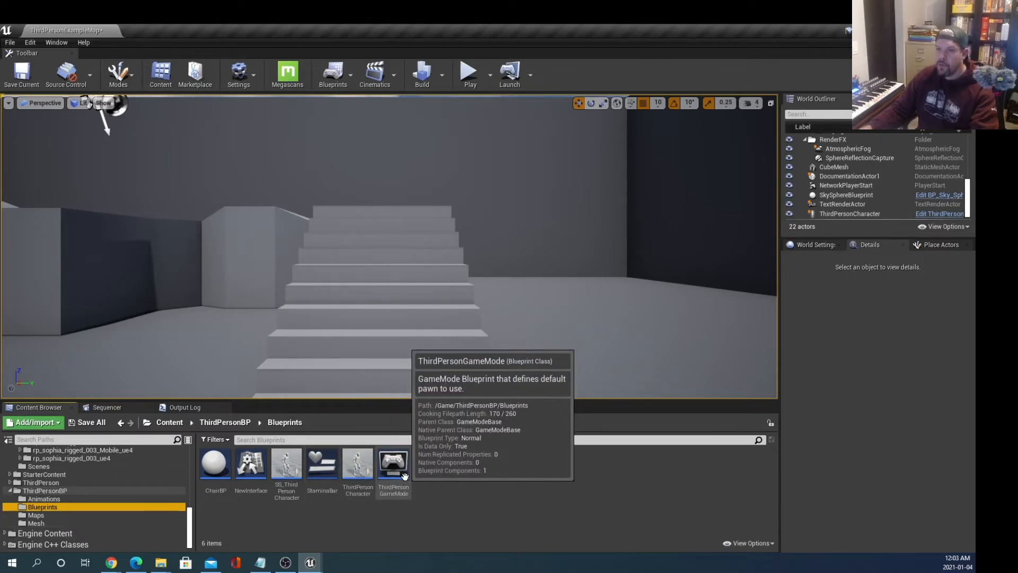
{"action": "double_click", "coordinate": [401, 471]}
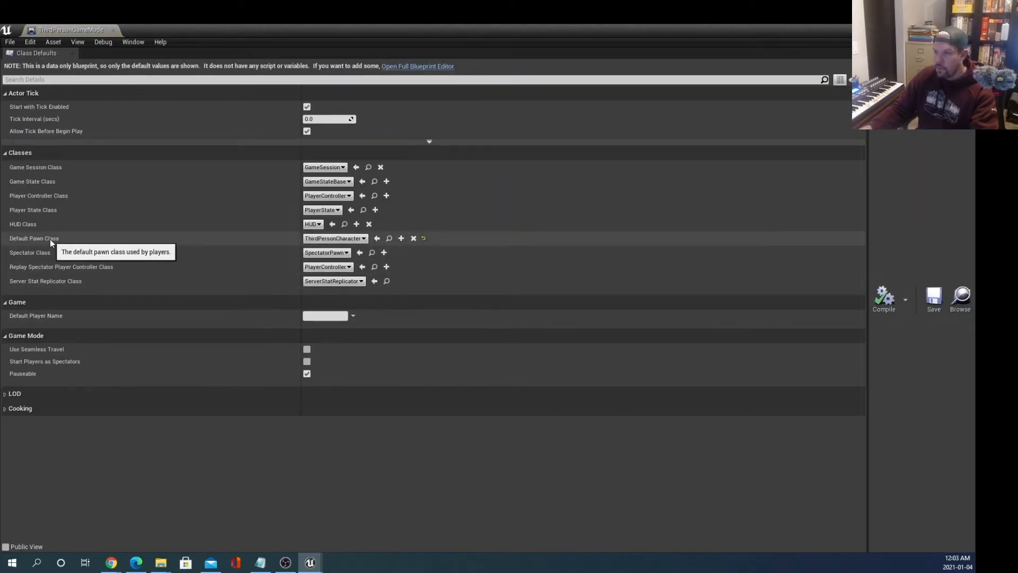
{"action": "left_click", "coordinate": [327, 240]}
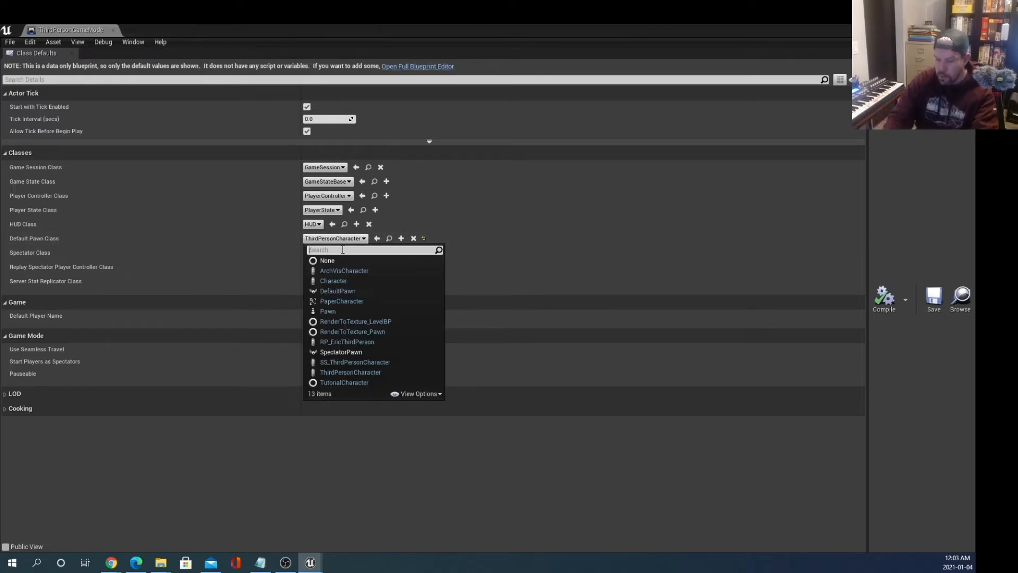
{"action": "type", "text": "eric"}
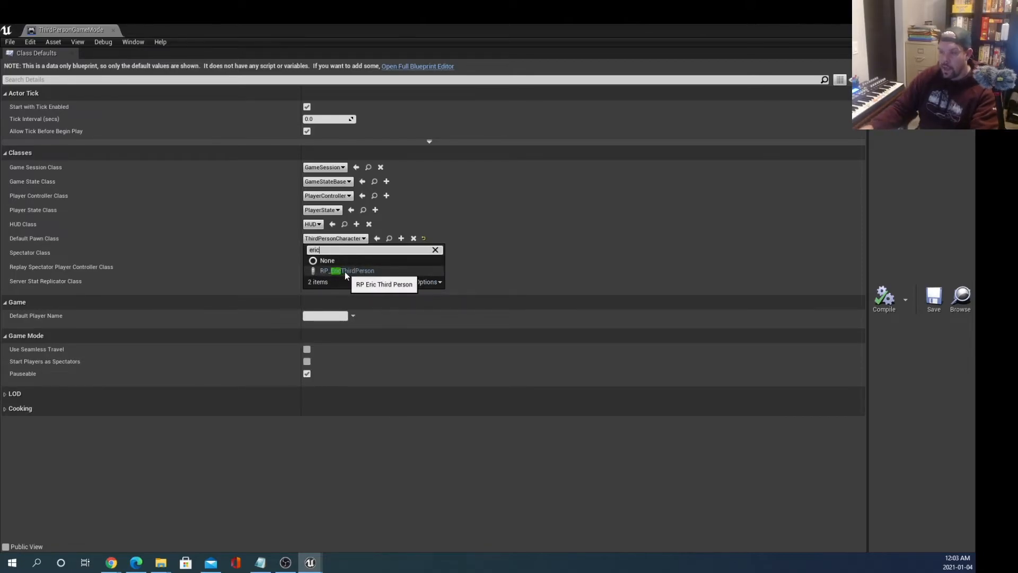
{"action": "left_click", "coordinate": [344, 271]}
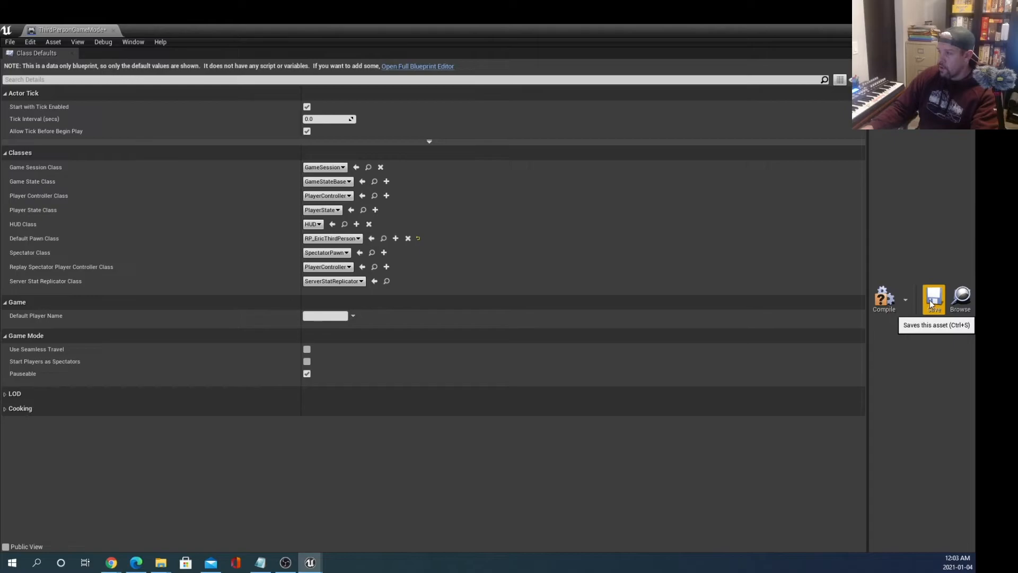
{"action": "left_click", "coordinate": [883, 298]}
{"action": "left_click", "coordinate": [932, 302]}
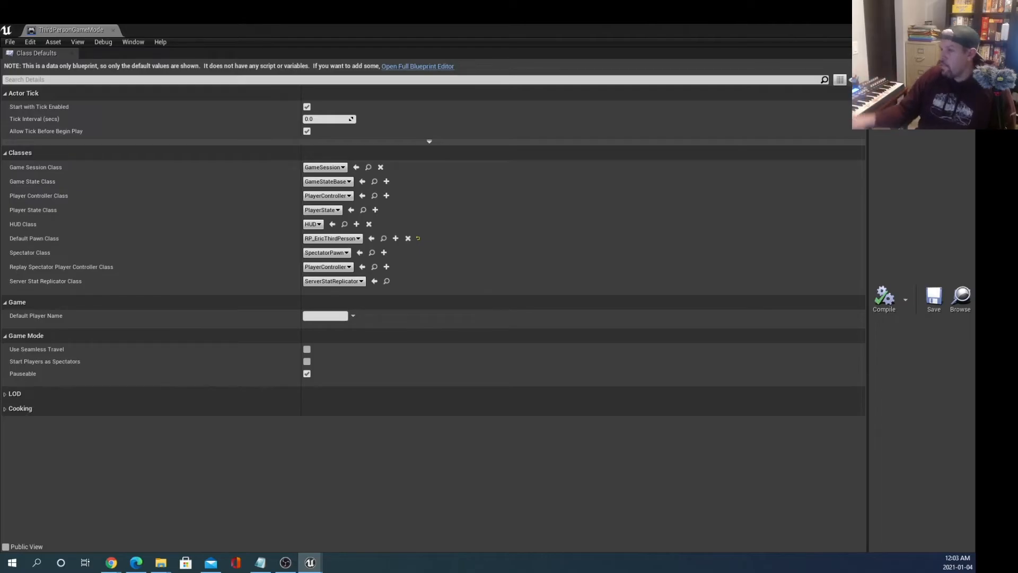
{"action": "left_click", "coordinate": [966, 30]}
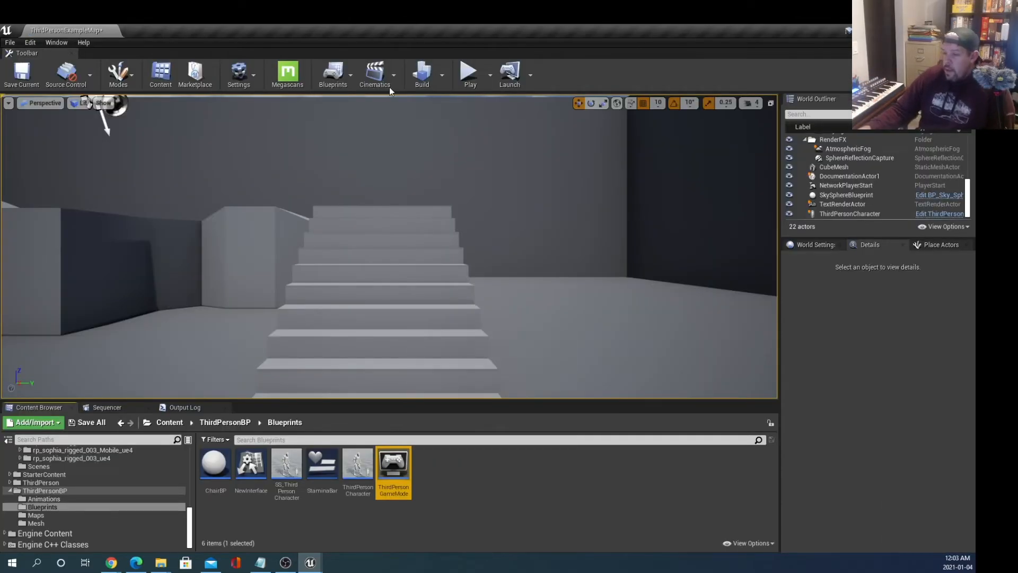
Step: Play the level briefly to check the spawned character, and delete the placed ThirdPersonCharacter mannequin from the level
{"action": "left_click", "coordinate": [470, 74]}
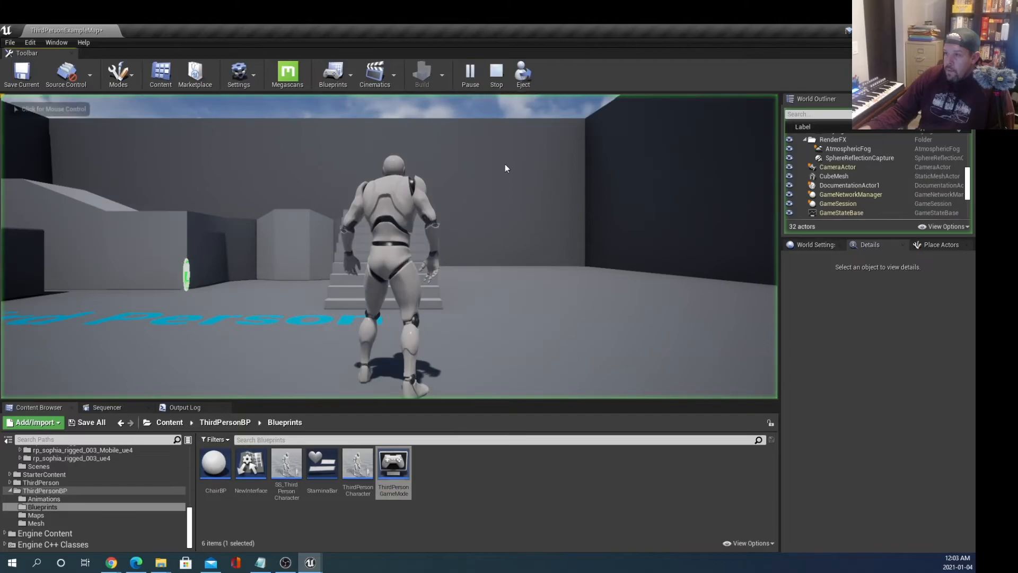
{"action": "left_click", "coordinate": [495, 81]}
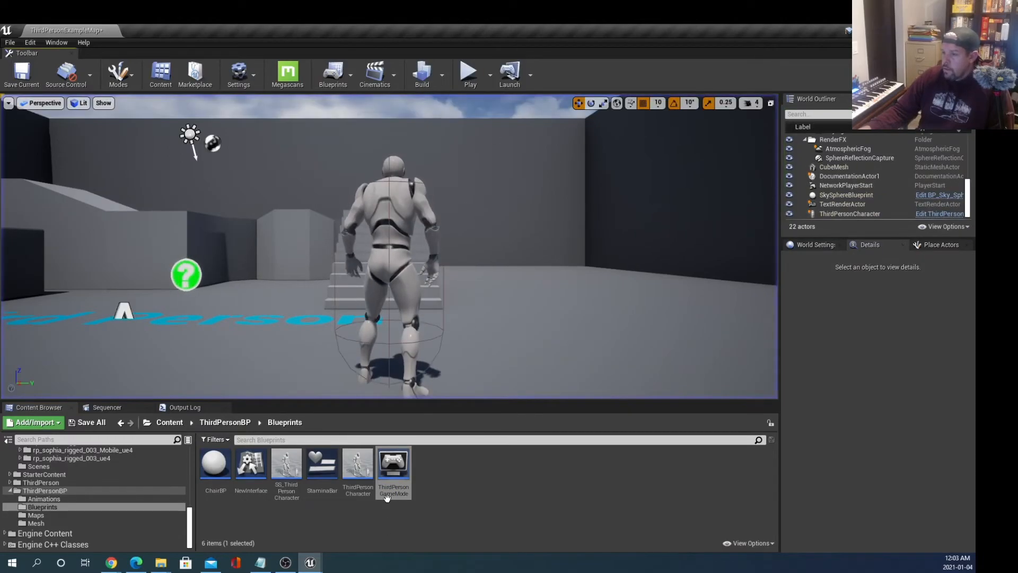
{"action": "left_click", "coordinate": [399, 258]}
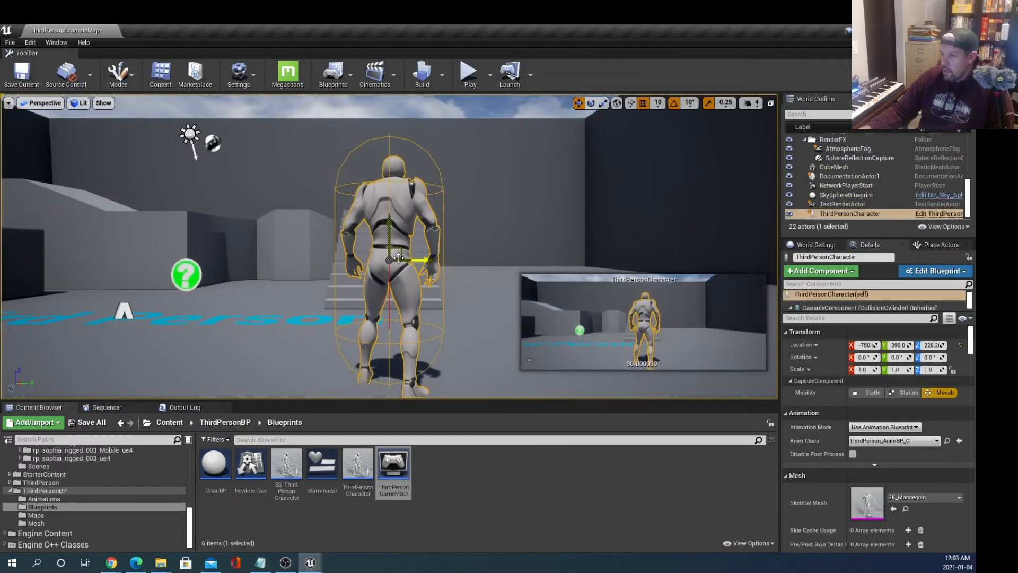
{"action": "key", "text": "Delete"}
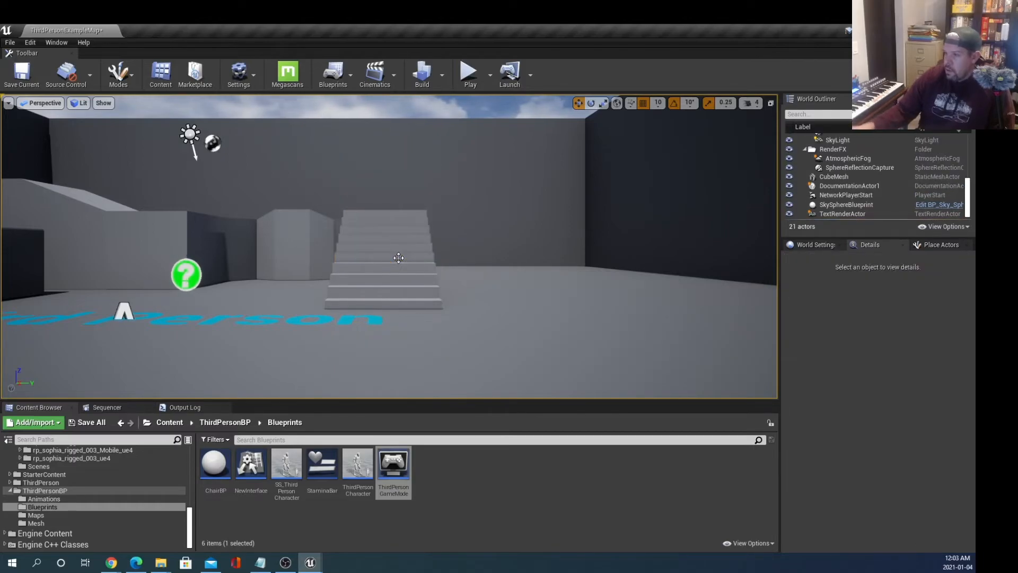
Step: Play the level and walk the Eric character around the floor to check how he moves, and stop the play session
{"action": "left_click", "coordinate": [469, 73]}
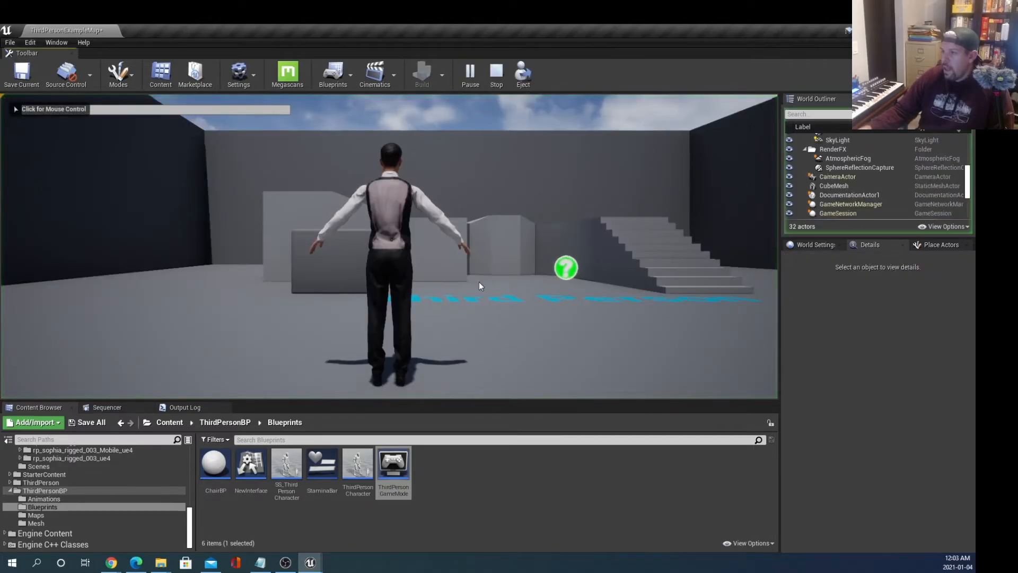
{"action": "left_click", "coordinate": [501, 279]}
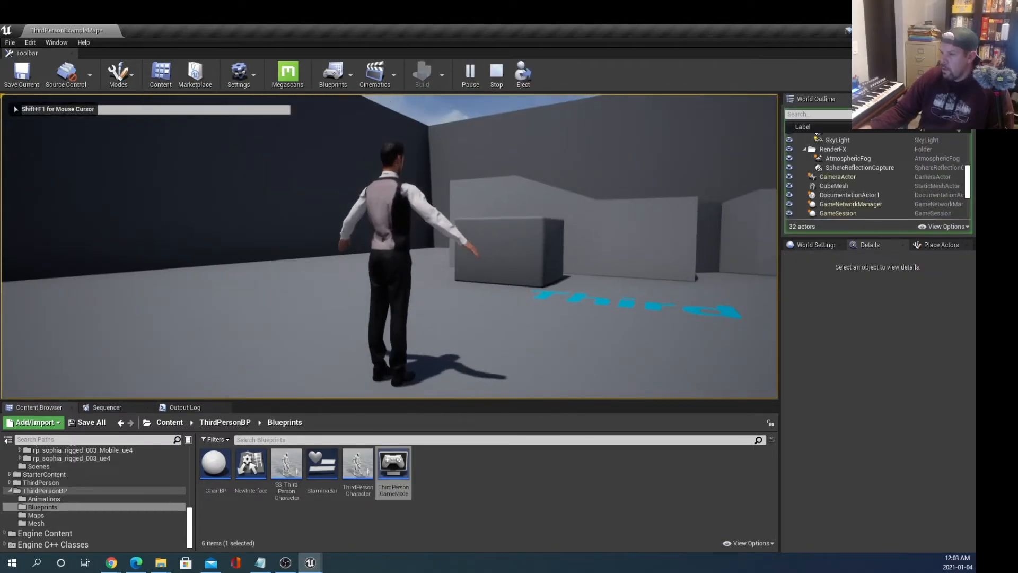
{"action": "key", "text": "w"}
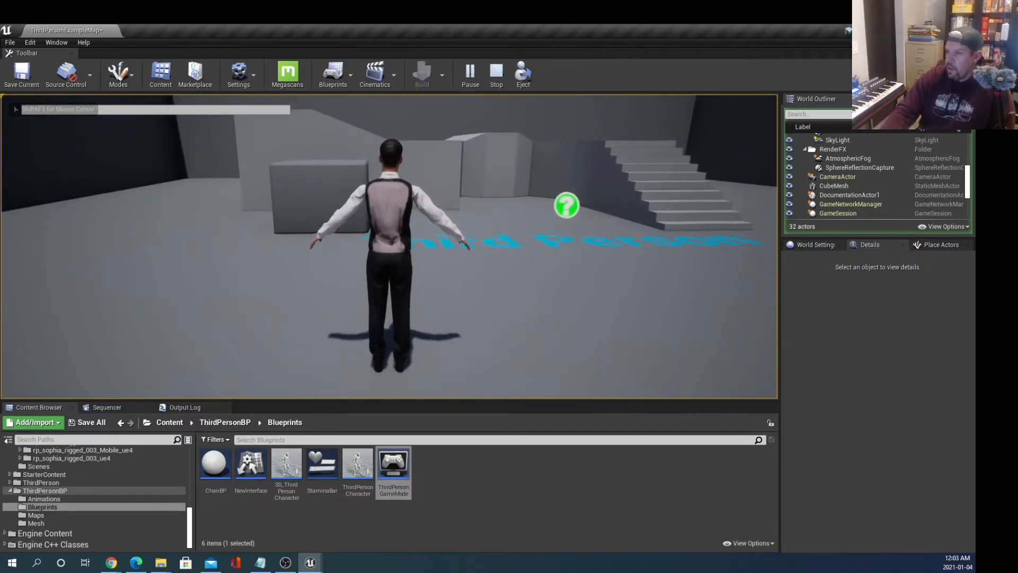
{"action": "key", "text": "w"}
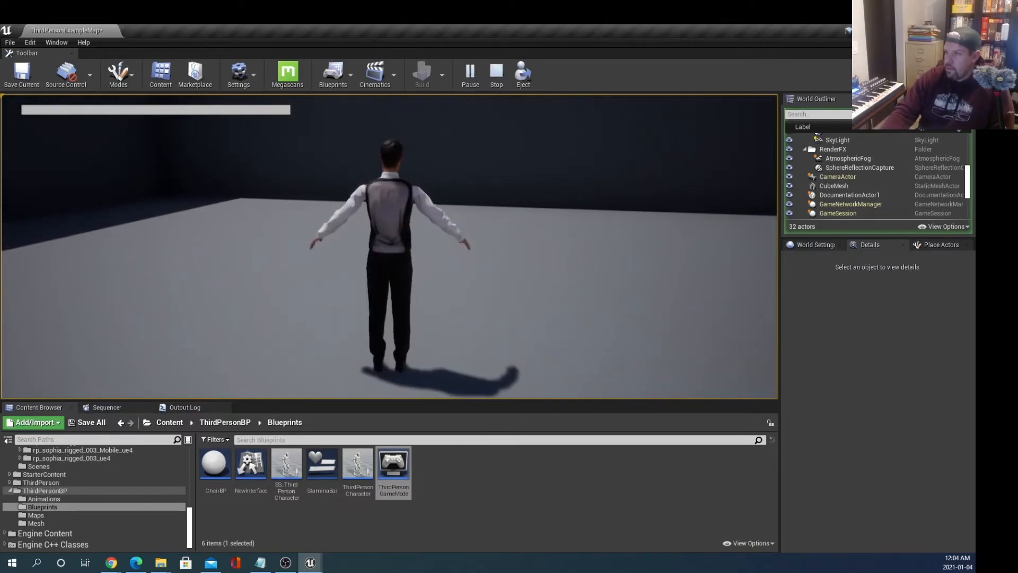
{"action": "key", "text": "w"}
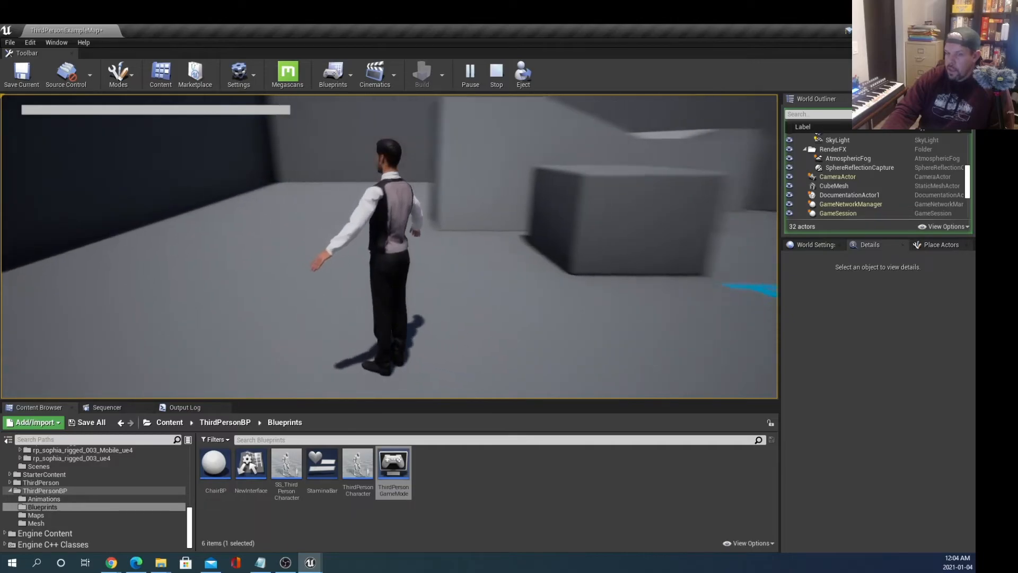
{"action": "key", "text": "w"}
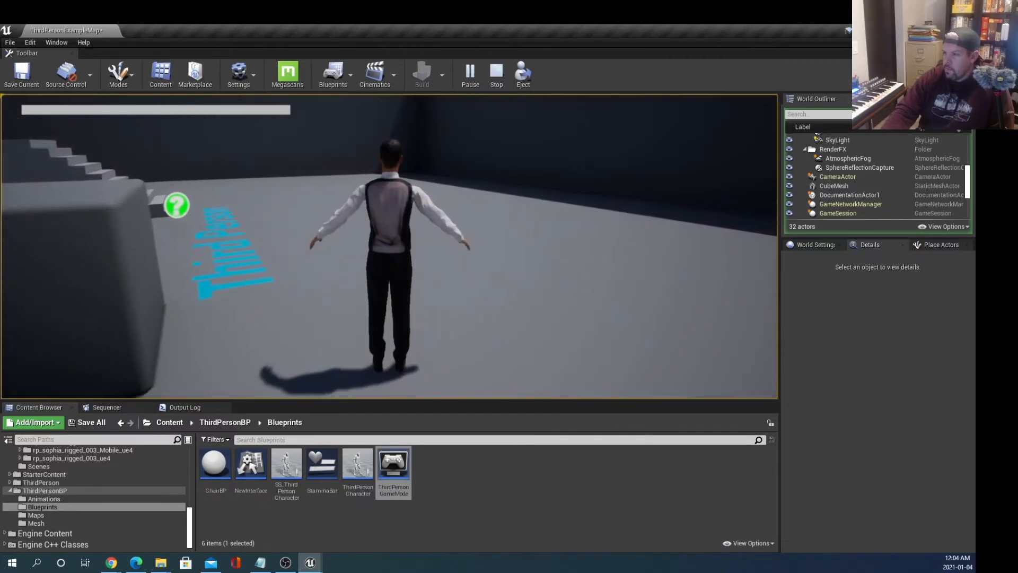
{"action": "key", "text": "s"}
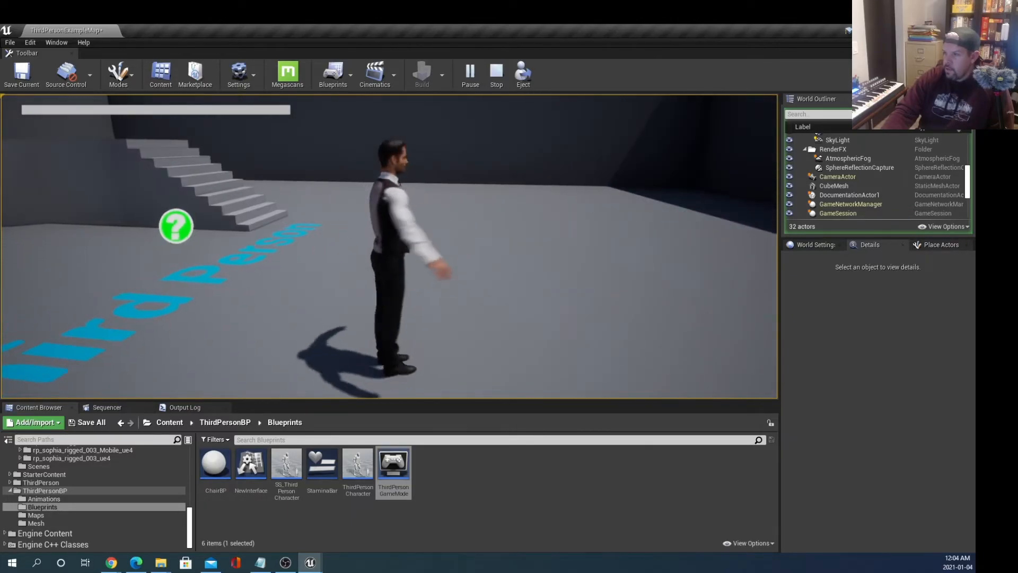
{"action": "key", "text": "w"}
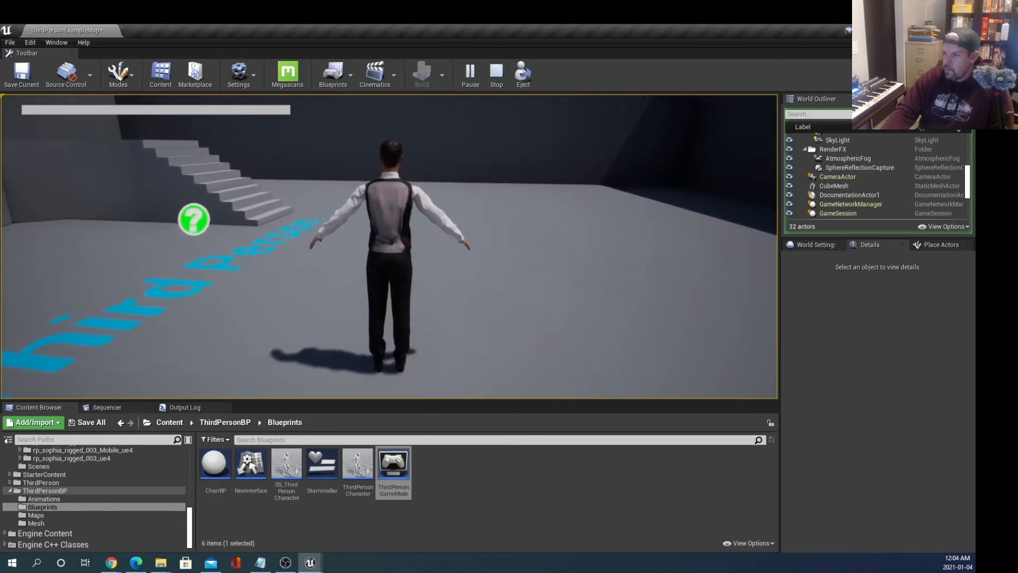
{"action": "key", "text": "Escape"}
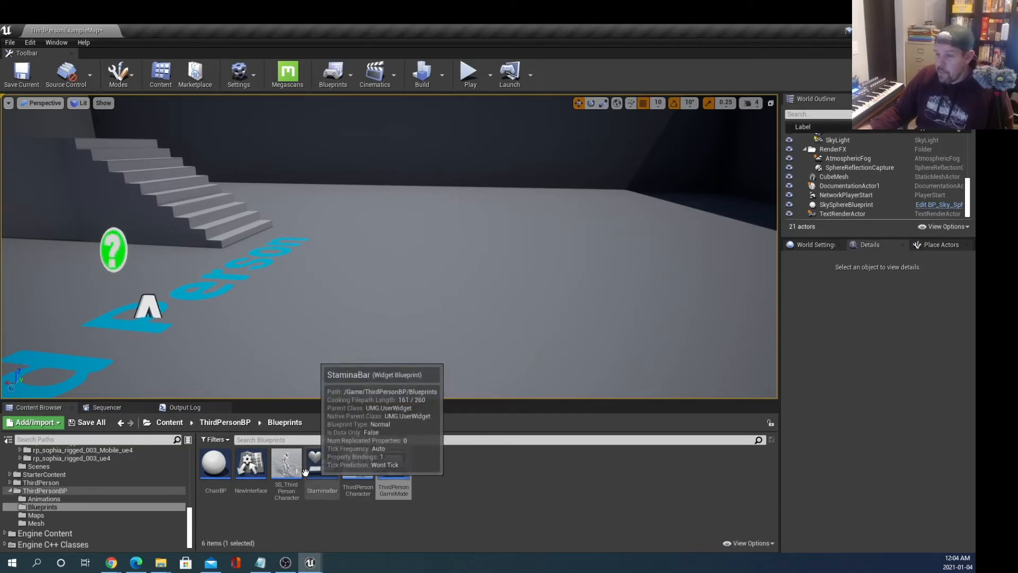
Step: Open the RP_EricThirdPerson blueprint from the rp_eric_rigged_001_ue4 folder and select the character's Mesh component in its viewport
{"action": "scroll", "coordinate": [103, 502], "scroll_direction": "up", "scroll_amount": 2}
{"action": "scroll", "coordinate": [101, 498], "scroll_direction": "up", "scroll_amount": 5}
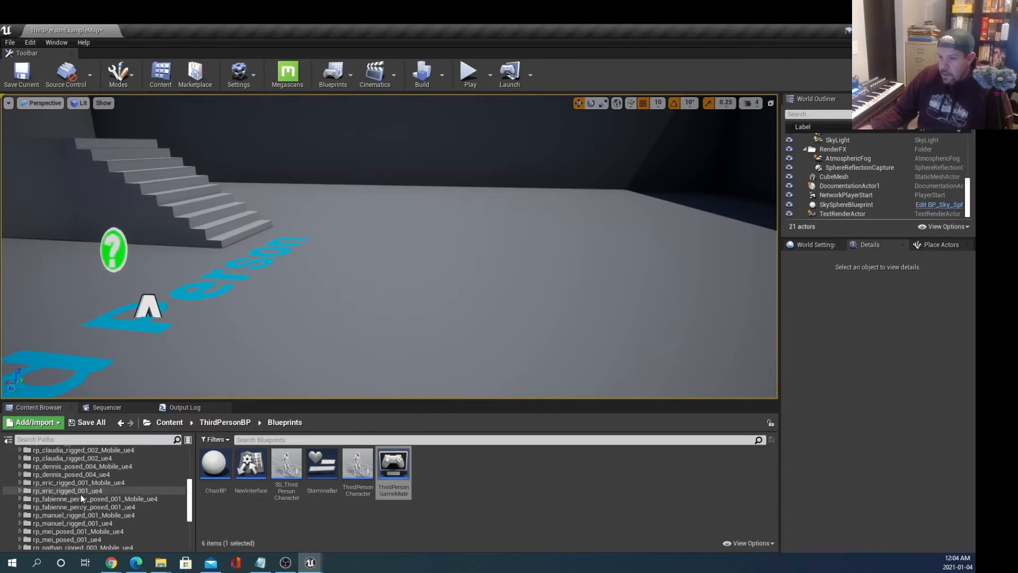
{"action": "left_click", "coordinate": [84, 490]}
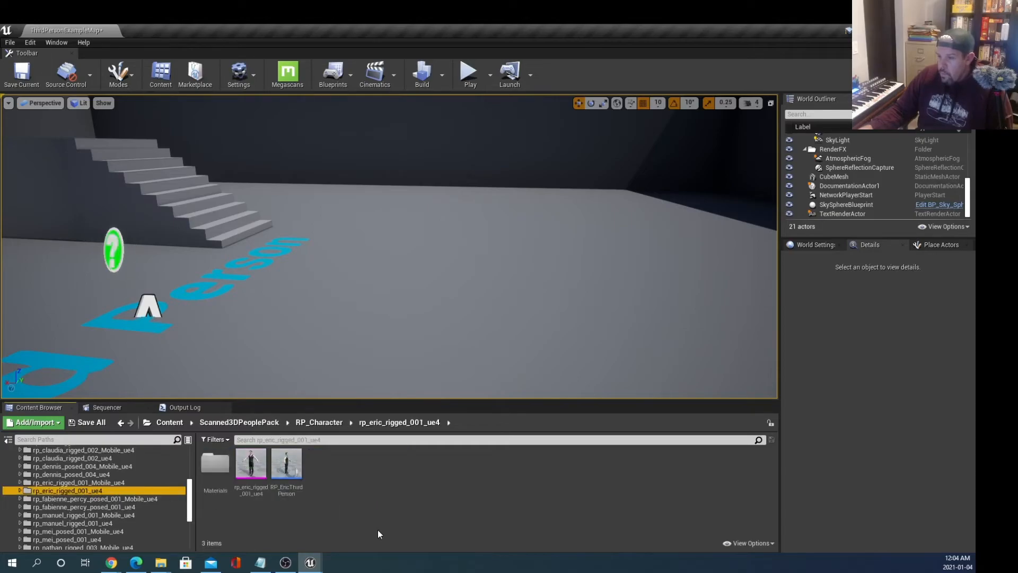
{"action": "double_click", "coordinate": [287, 462]}
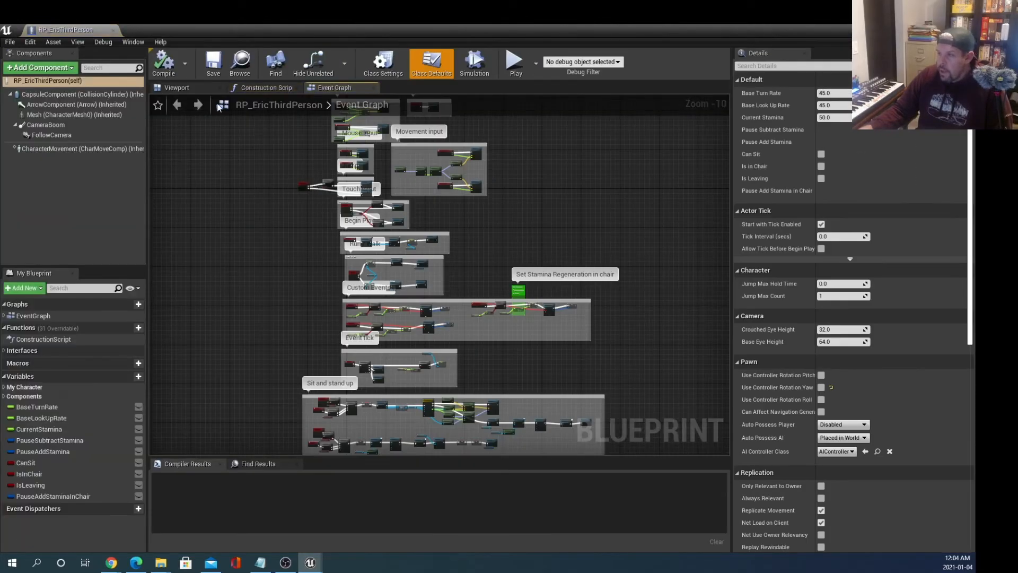
{"action": "left_click", "coordinate": [177, 88]}
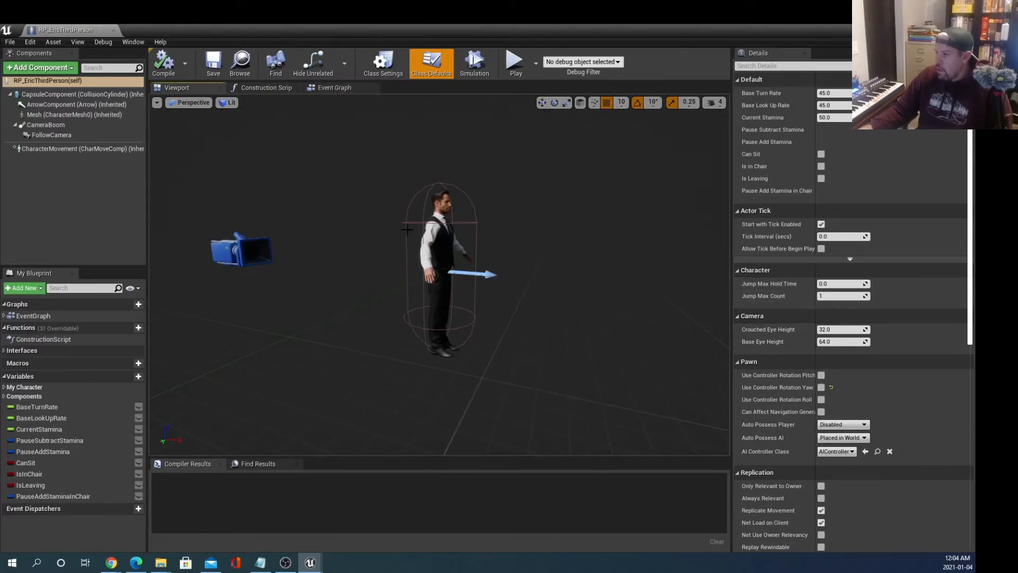
{"action": "left_click", "coordinate": [430, 241]}
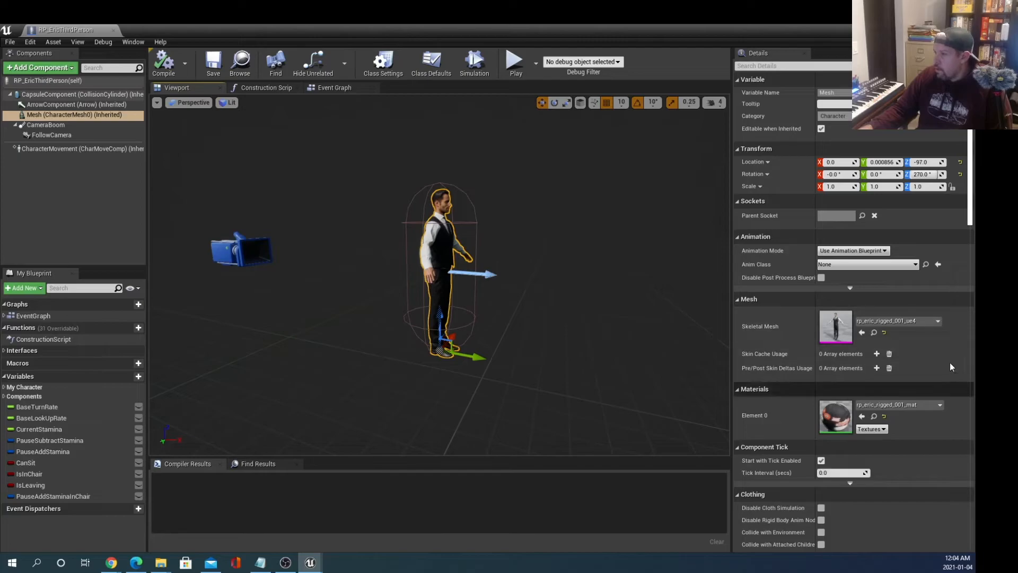
Step: Set the Mesh component's Anim Class to RP_ThirdPerson_AnimBP, compile and save the blueprint, and close its editor
{"action": "left_click", "coordinate": [873, 264]}
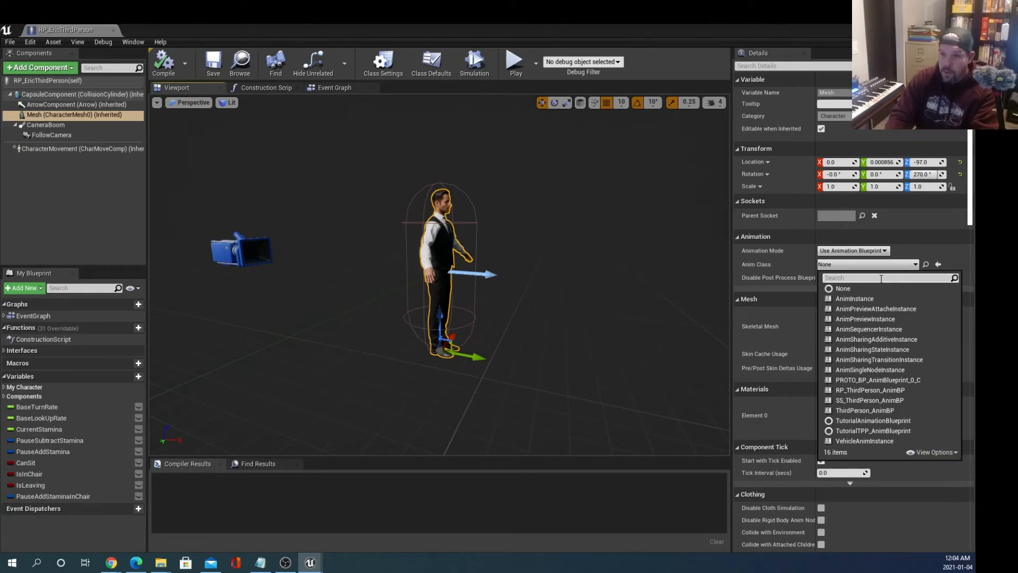
{"action": "type", "text": "RP"}
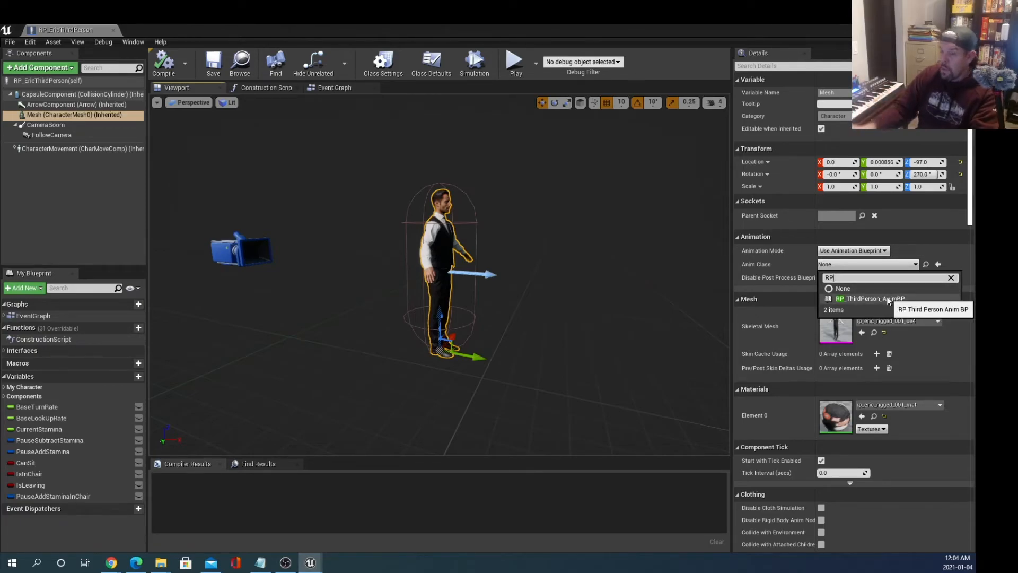
{"action": "left_click", "coordinate": [950, 278]}
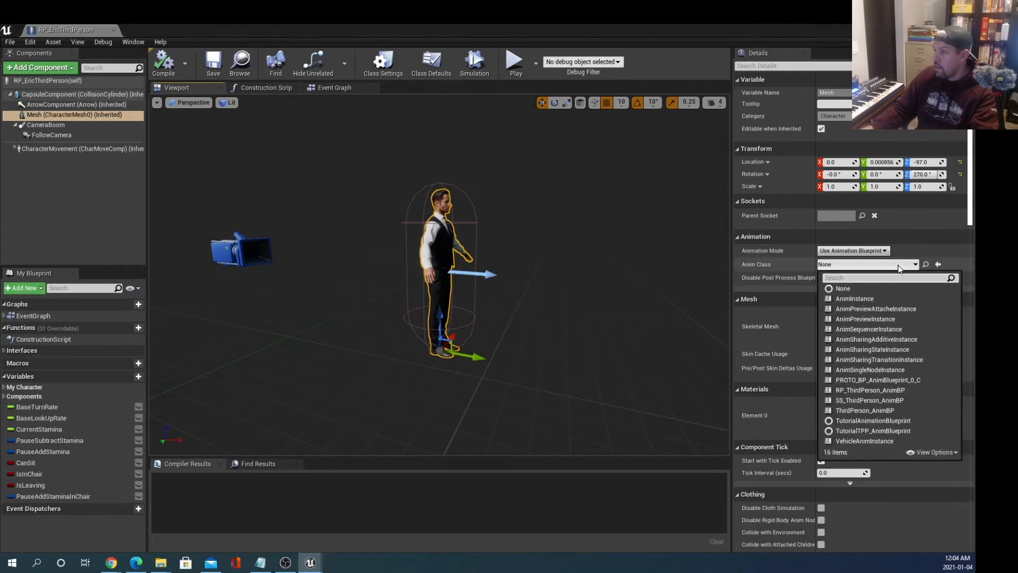
{"action": "left_click", "coordinate": [867, 264]}
{"action": "left_click", "coordinate": [867, 264]}
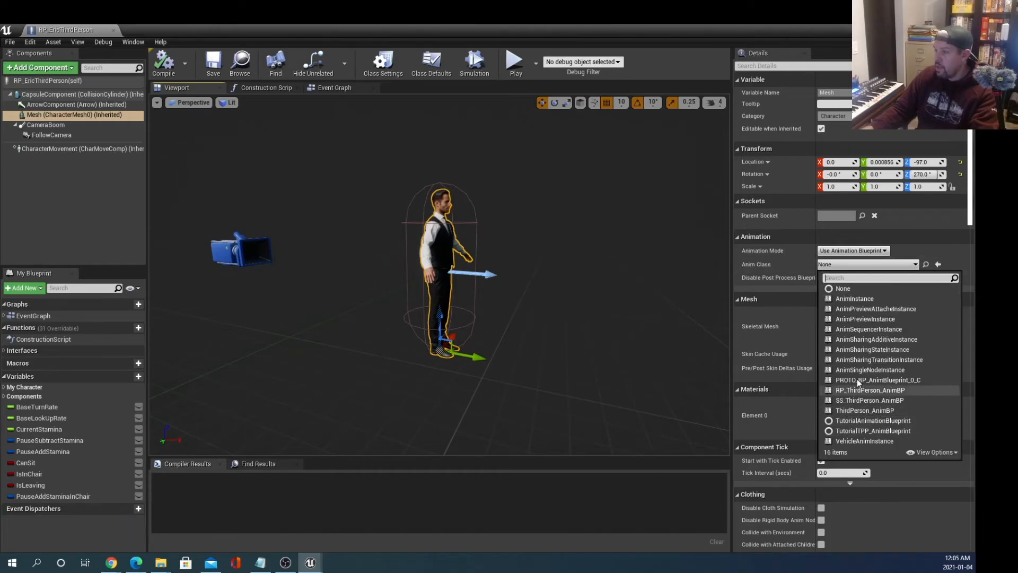
{"action": "type", "text": "rp["}
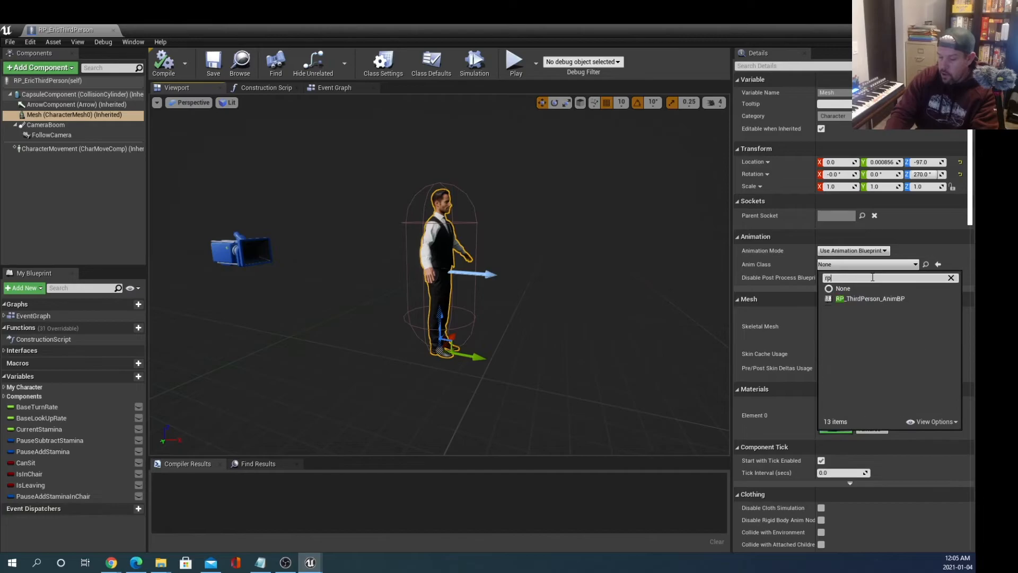
{"action": "key", "text": "BackSpace"}
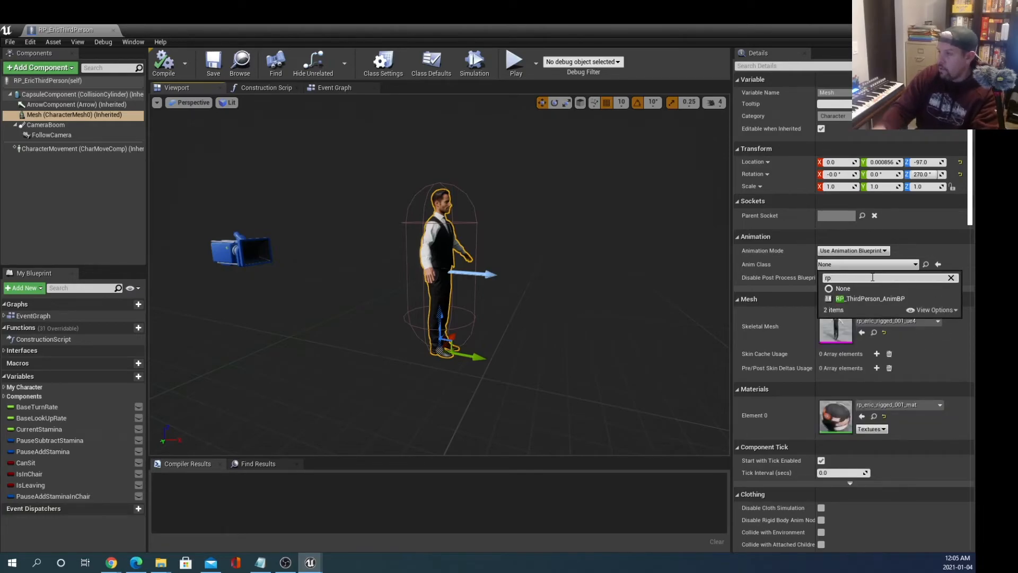
{"action": "left_click", "coordinate": [848, 299]}
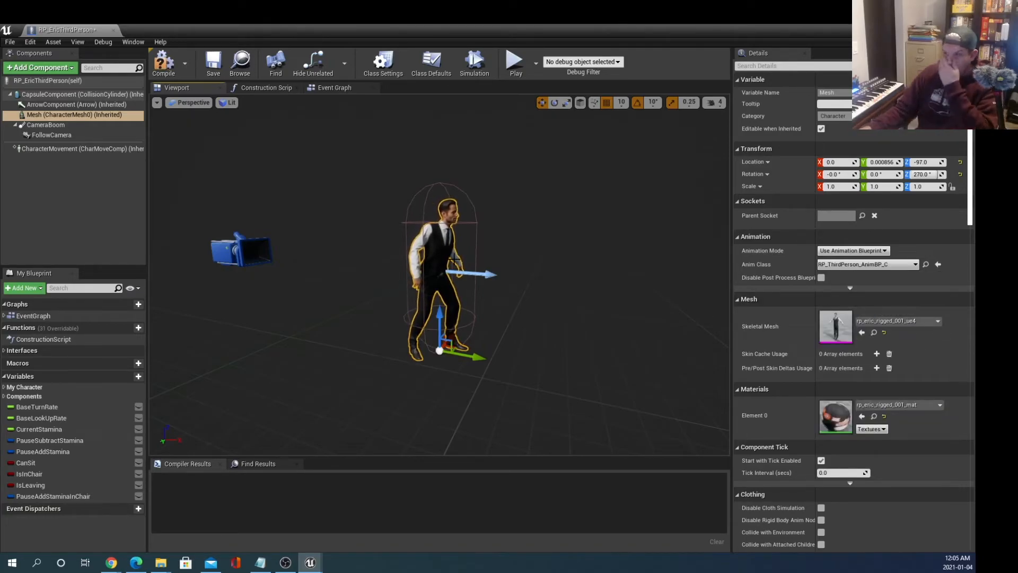
{"action": "left_click", "coordinate": [163, 62]}
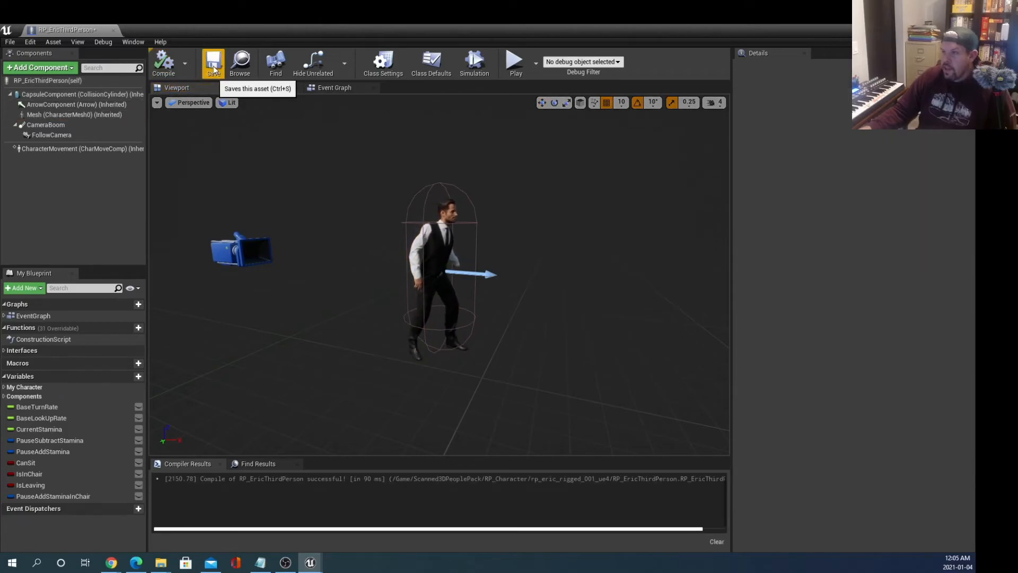
{"action": "left_click", "coordinate": [214, 70]}
{"action": "left_click", "coordinate": [113, 30]}
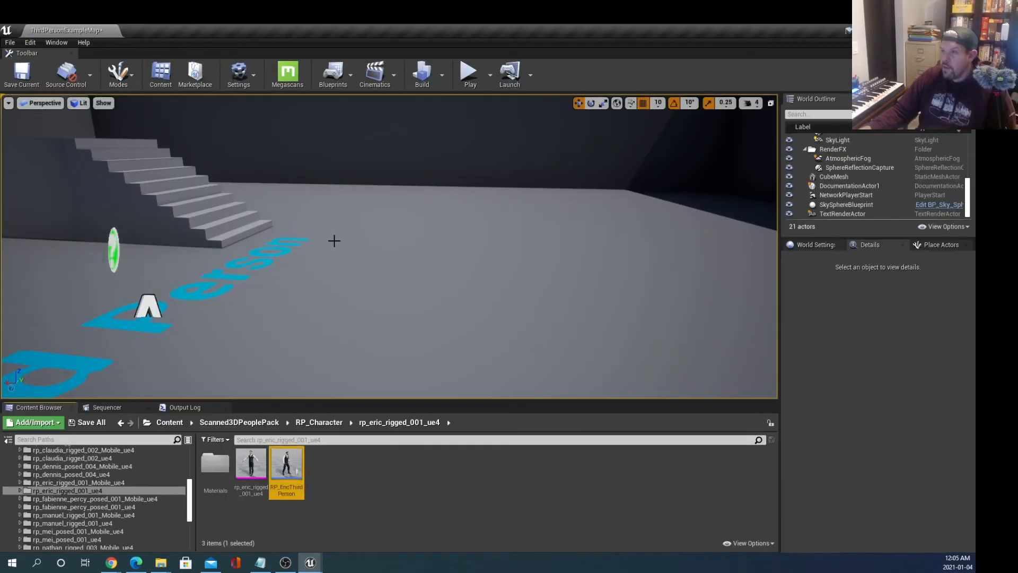
Step: Play the level and run the Eric character in several directions to test the animations, and stop the play session
{"action": "left_click", "coordinate": [469, 72]}
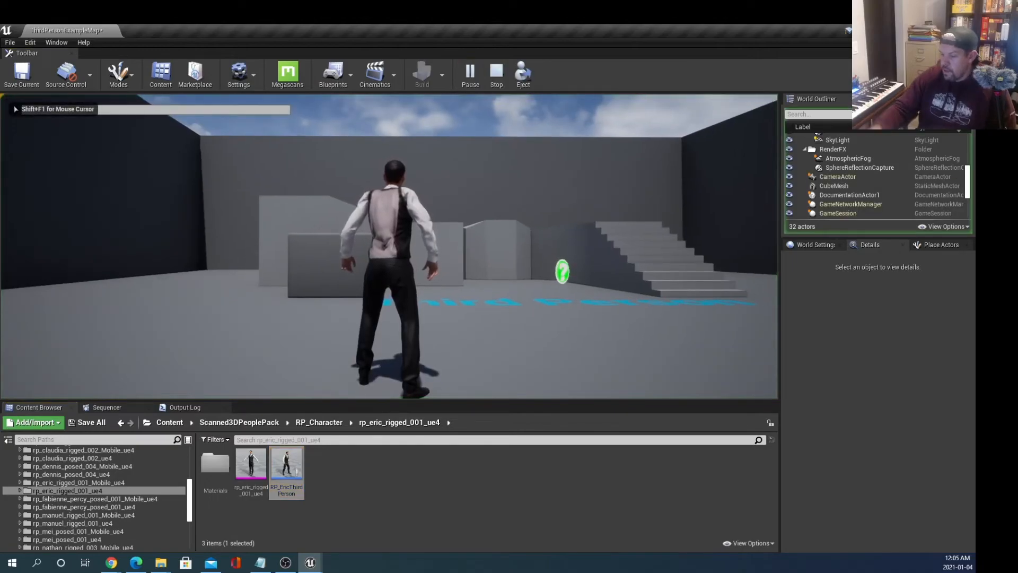
{"action": "key", "text": "s"}
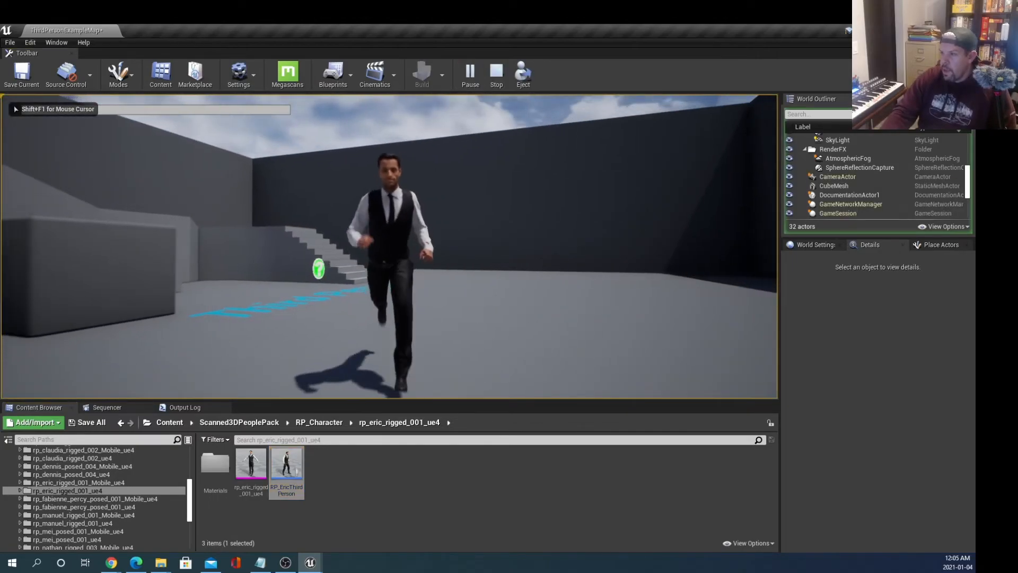
{"action": "key", "text": "w"}
{"action": "key", "text": "s"}
{"action": "key", "text": "a"}
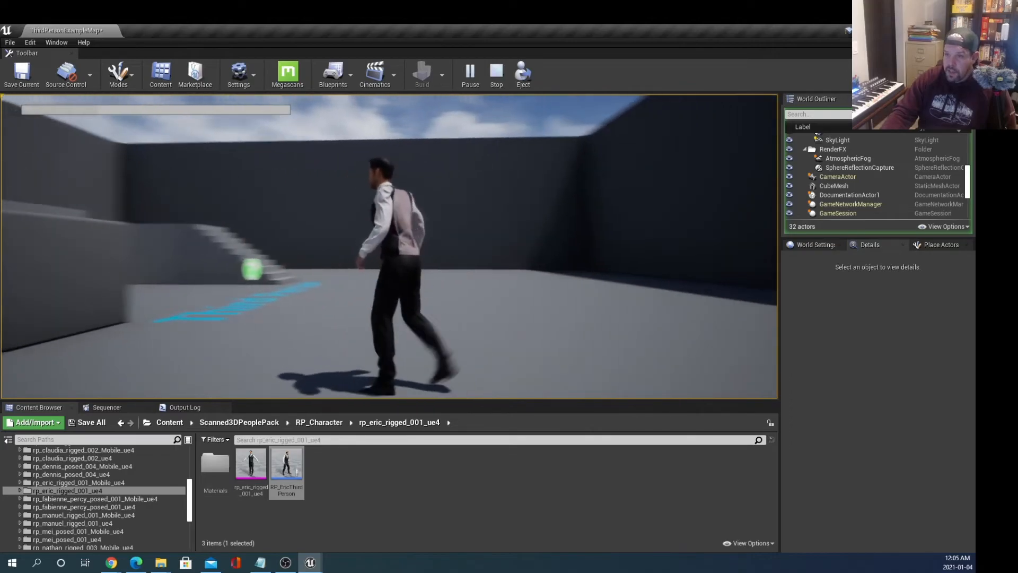
{"action": "key", "text": "w"}
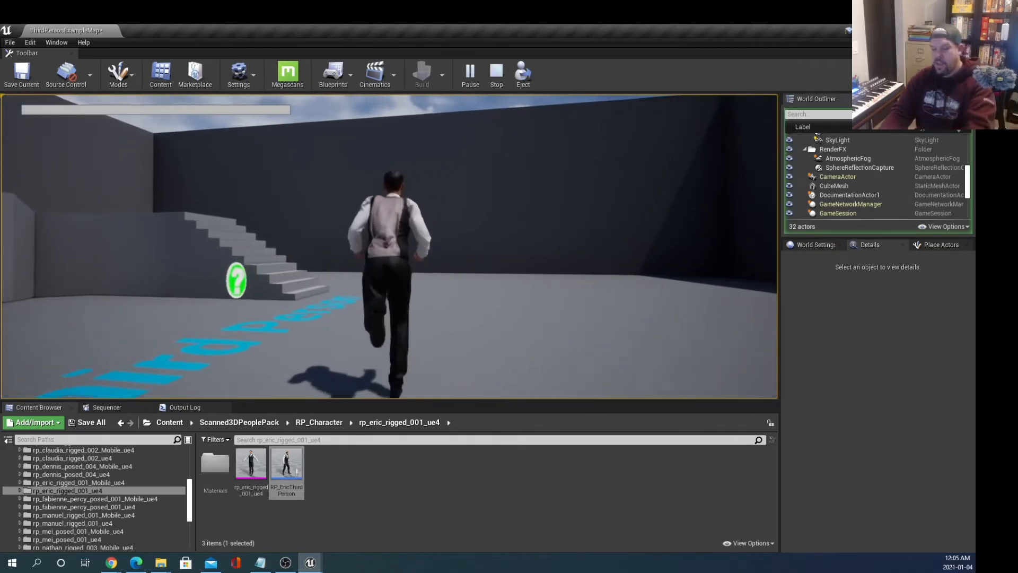
{"action": "key", "text": "Escape"}
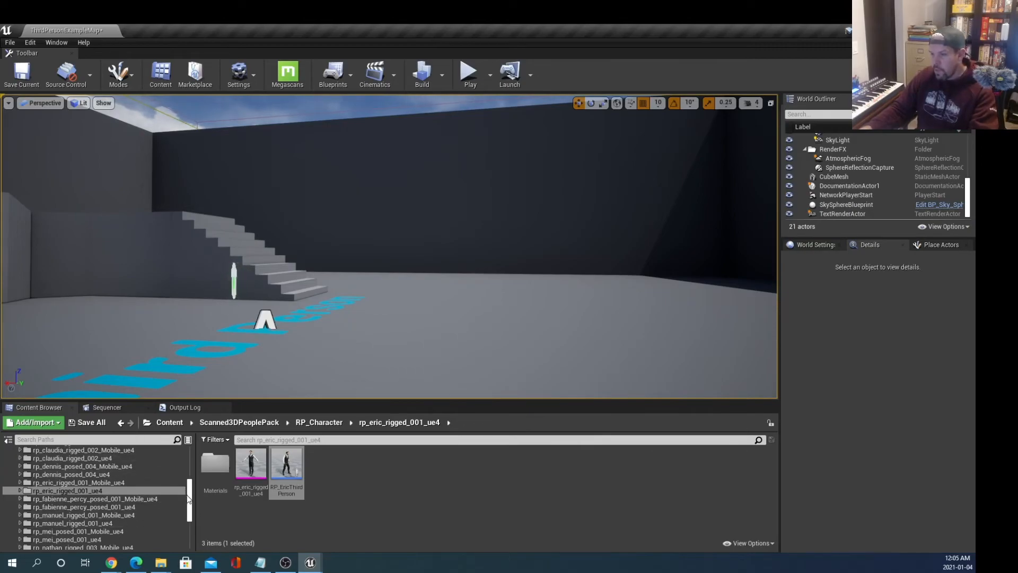
Step: Collapse the Mannequin and Scanned3DPeoplePack content folders and open the Blueprints folder of ThirdPersonBP
{"action": "left_click_drag", "start_coordinate": [188, 499], "coordinate": [189, 438]}
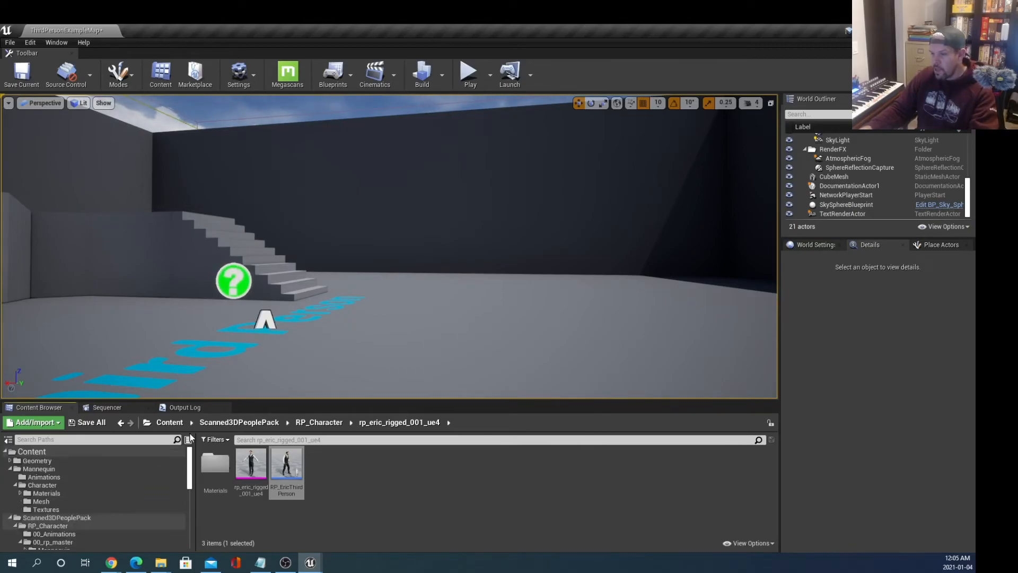
{"action": "left_click", "coordinate": [14, 470]}
{"action": "left_click", "coordinate": [11, 469]}
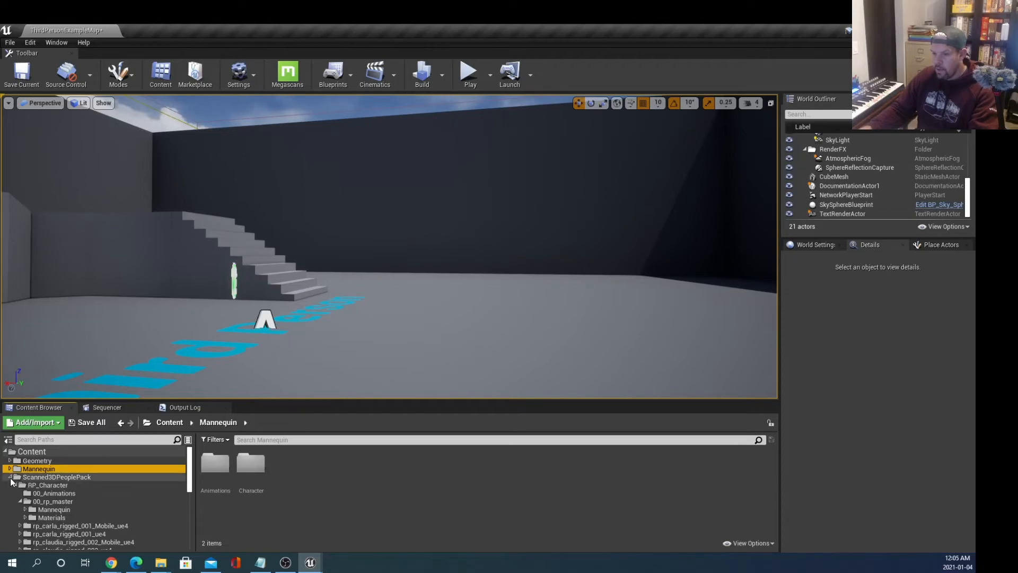
{"action": "left_click", "coordinate": [9, 501]}
{"action": "left_click", "coordinate": [10, 502]}
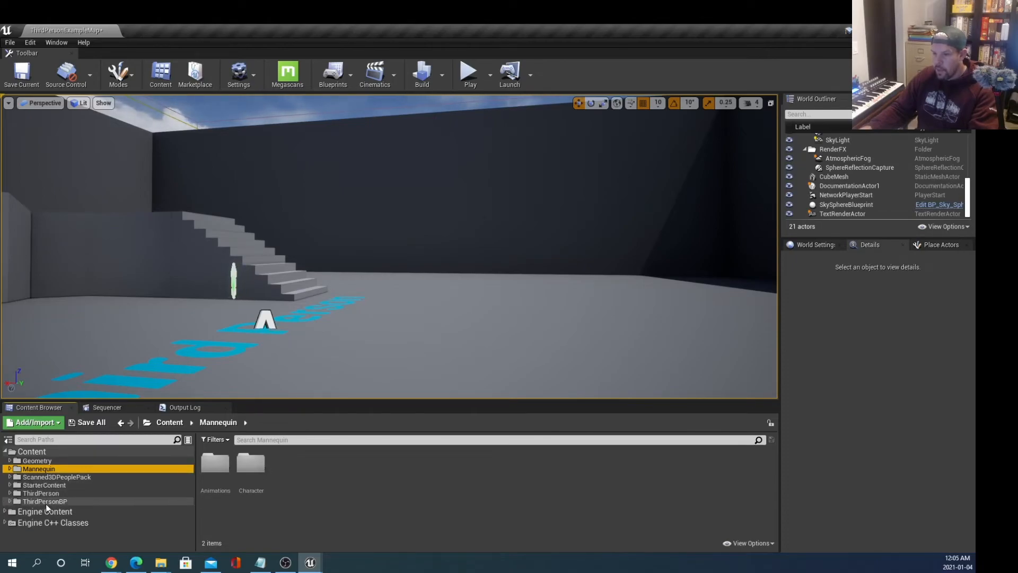
{"action": "double_click", "coordinate": [59, 504]}
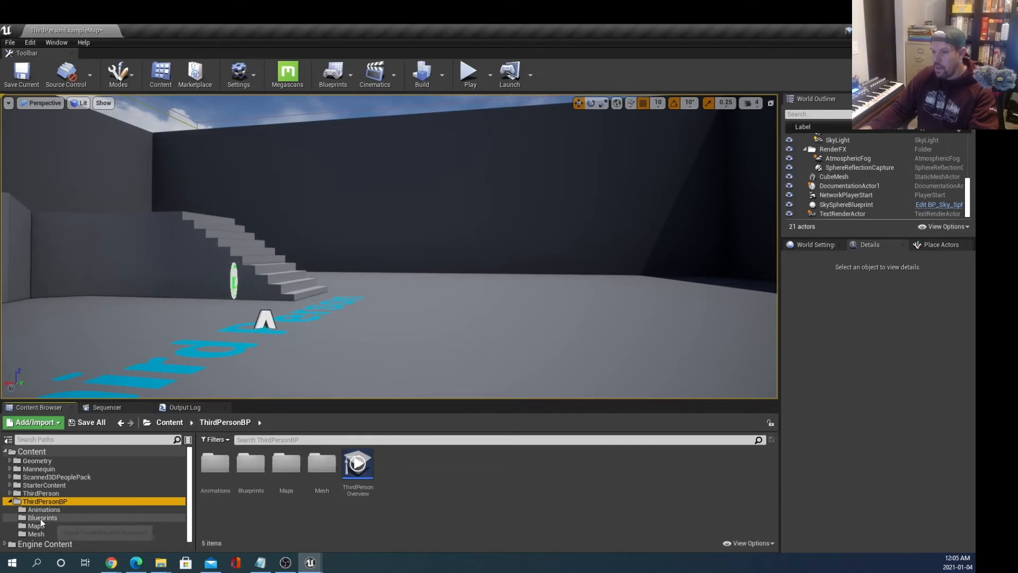
{"action": "left_click", "coordinate": [41, 518]}
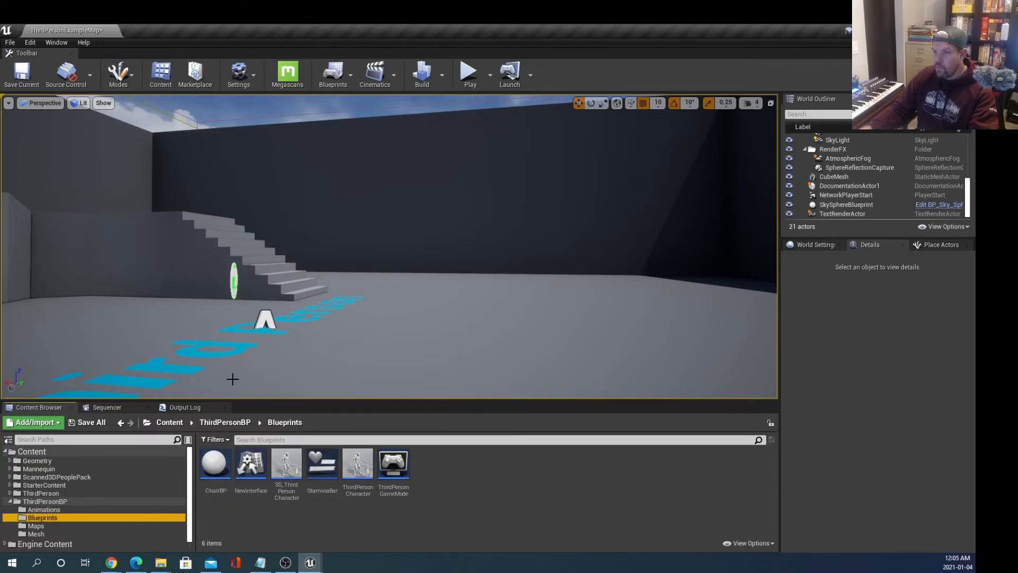
Step: Lower the CubeMesh block in the level to a Z location of about 122
{"action": "right_click_drag", "start_coordinate": [232, 378], "coordinate": [159, 394]}
{"action": "right_click_drag", "start_coordinate": [364, 356], "coordinate": [265, 326]}
{"action": "left_click", "coordinate": [376, 324]}
{"action": "left_click_drag", "start_coordinate": [386, 276], "coordinate": [381, 329]}
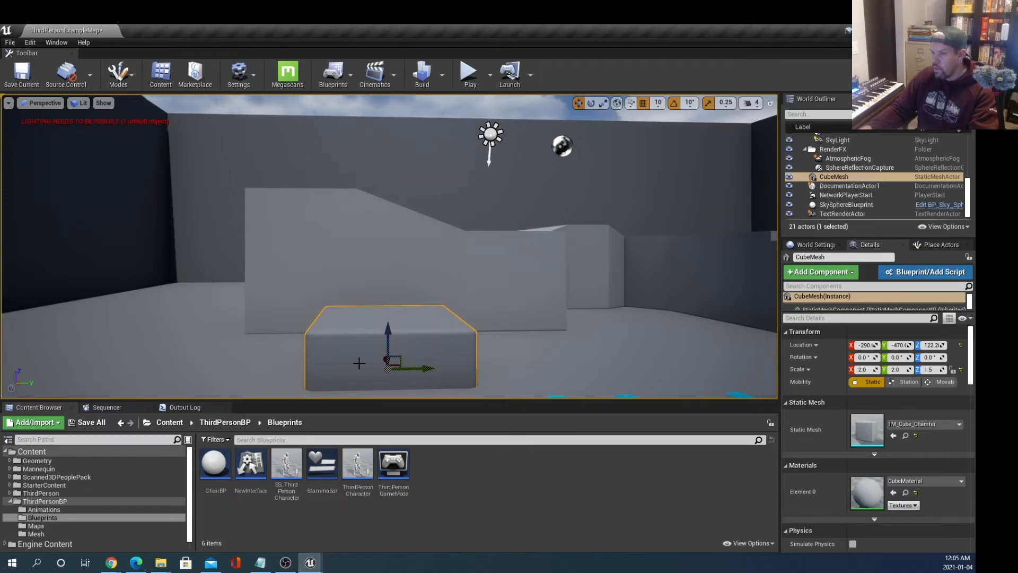
Step: Place the ChairBP blueprint on the floor beside the CubeMesh block, at about X -350, Y -270, Z 130
{"action": "left_click_drag", "start_coordinate": [214, 462], "coordinate": [547, 374]}
{"action": "middle_click_drag", "start_coordinate": [424, 356], "coordinate": [262, 315]}
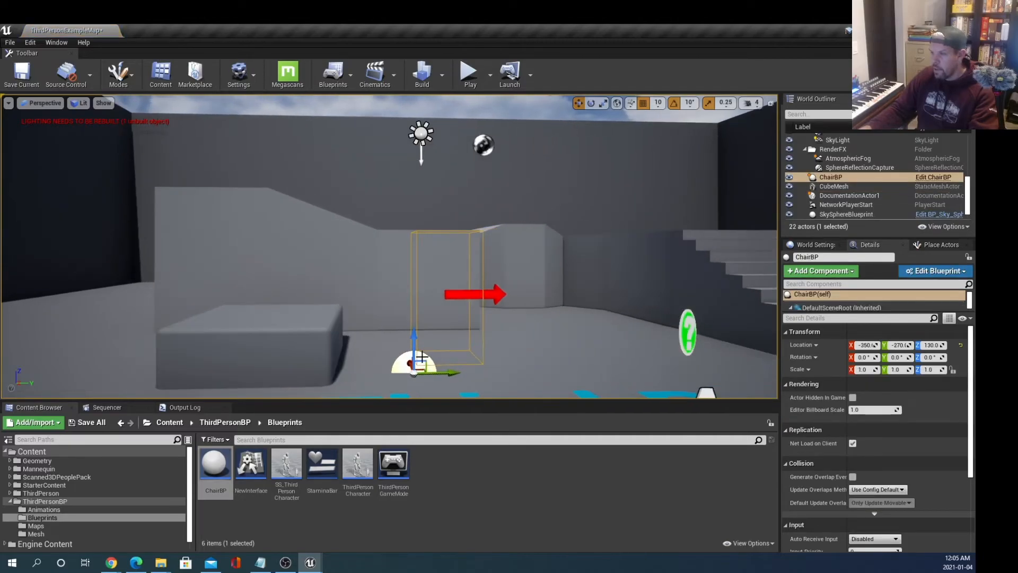
Step: Move ChairBP against the side of the CubeMesh block, at about X -310, Y -380, and save the level
{"action": "scroll", "coordinate": [262, 315], "scroll_direction": "up", "scroll_amount": 3}
{"action": "scroll", "coordinate": [314, 392], "scroll_direction": "down", "scroll_amount": 3}
{"action": "right_click_drag", "start_coordinate": [382, 371], "coordinate": [451, 354]}
{"action": "key", "text": "d"}
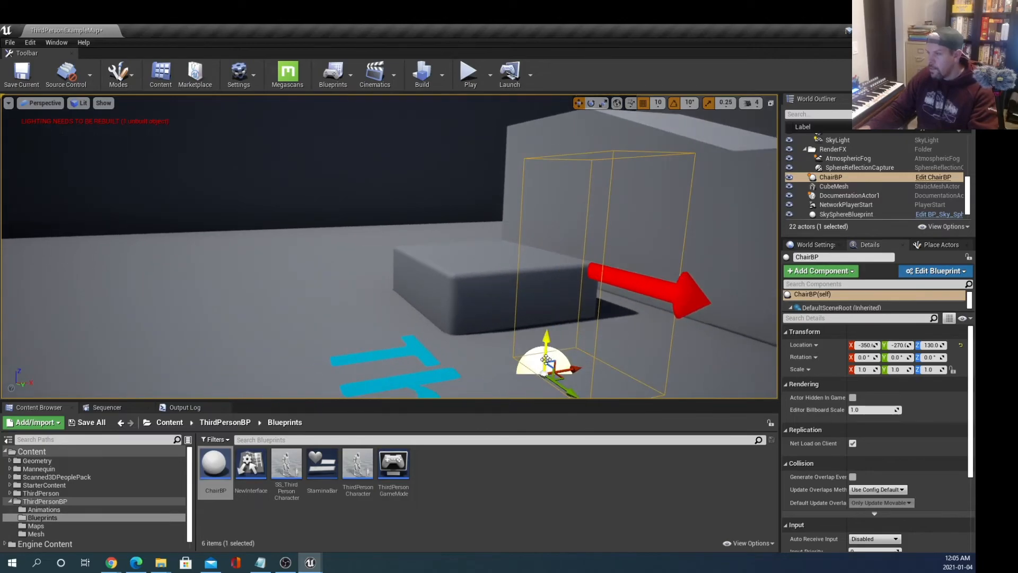
{"action": "left_click_drag", "start_coordinate": [573, 368], "coordinate": [523, 316]}
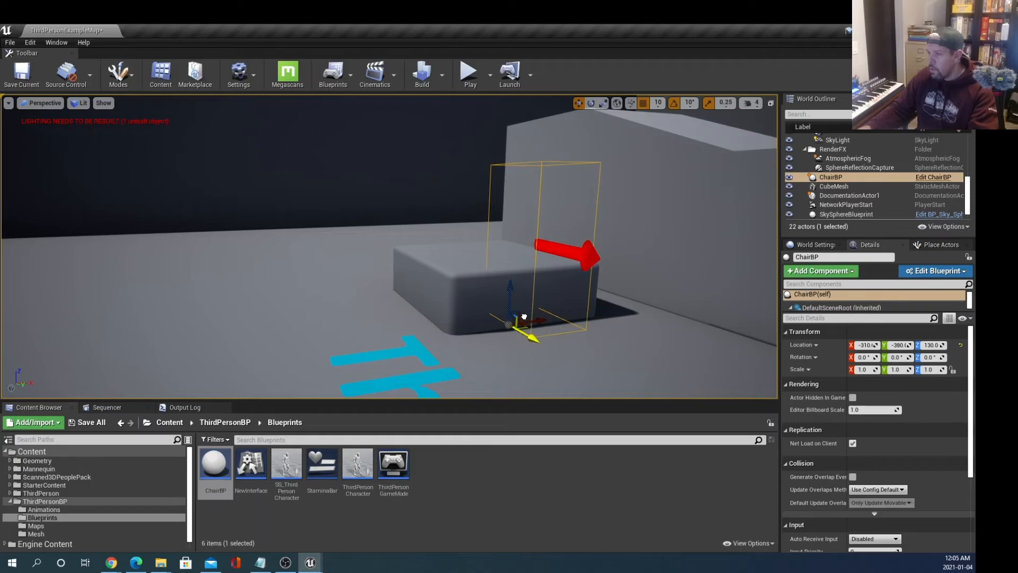
{"action": "right_click_drag", "start_coordinate": [476, 352], "coordinate": [647, 349]}
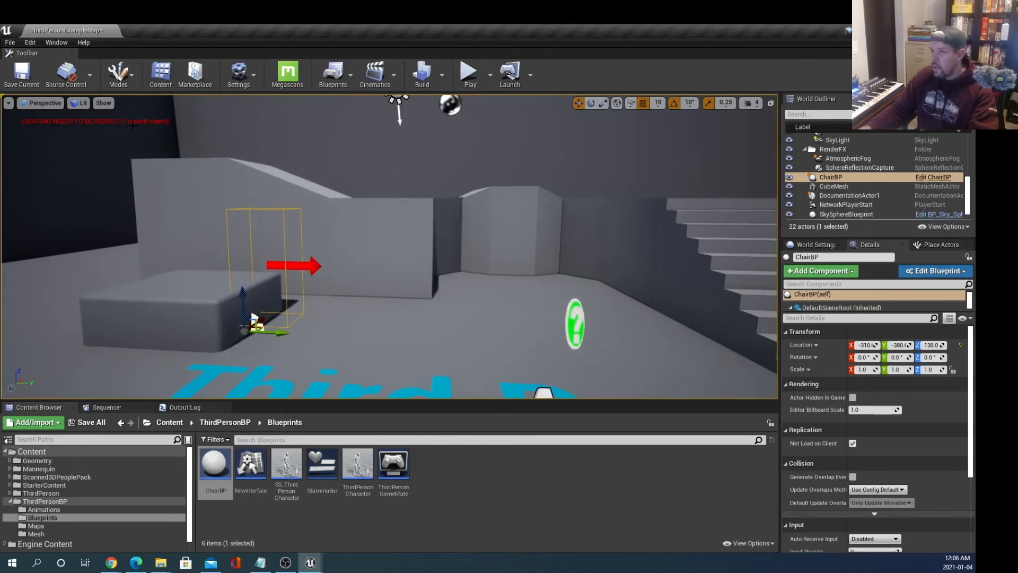
{"action": "left_click", "coordinate": [32, 83]}
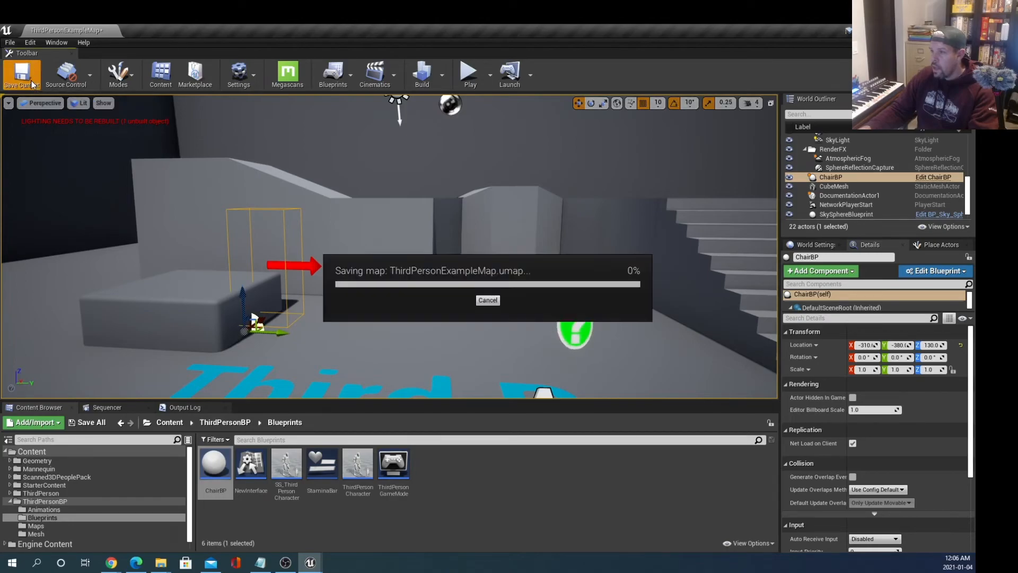
Step: Play the level, run the Eric character up to the CubeMesh block to test sitting, and stop the play session
{"action": "left_click", "coordinate": [469, 75]}
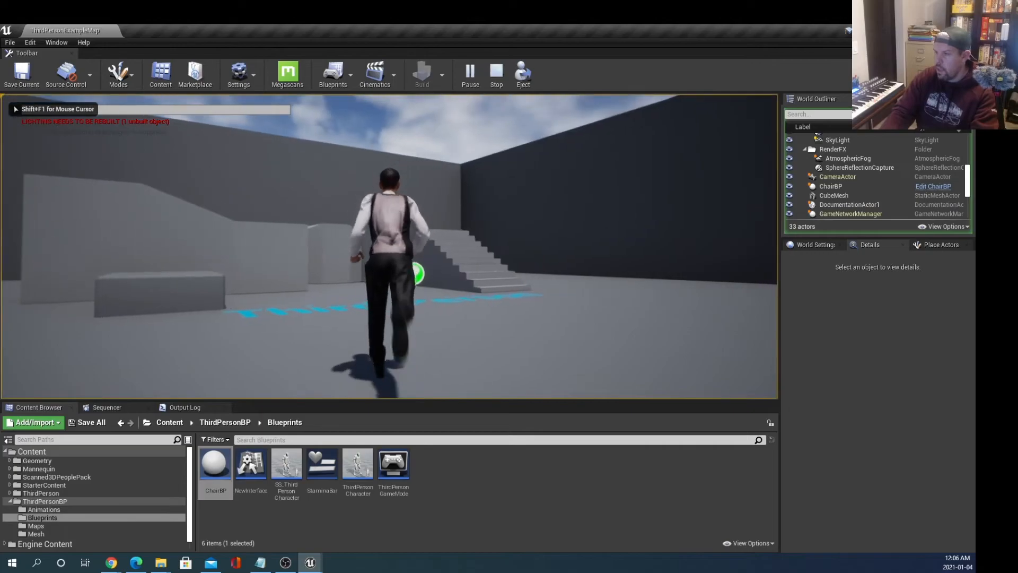
{"action": "key", "text": "w"}
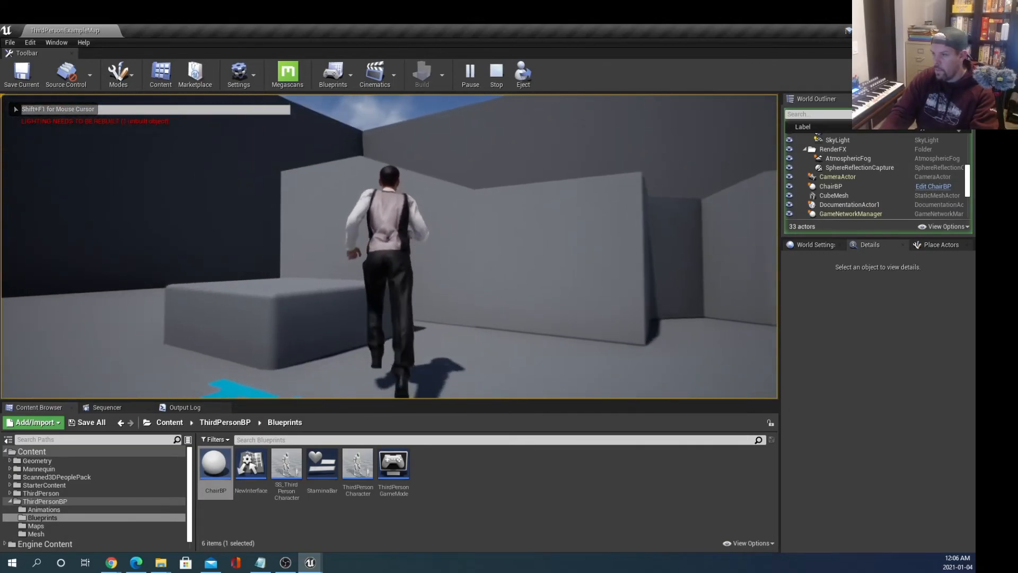
{"action": "key", "text": "w"}
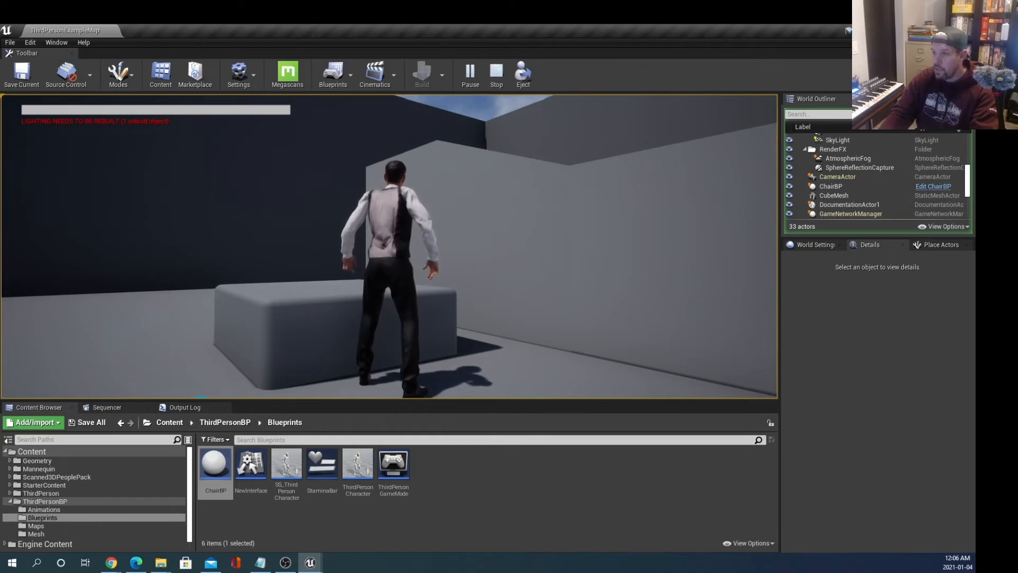
{"action": "key", "text": "w"}
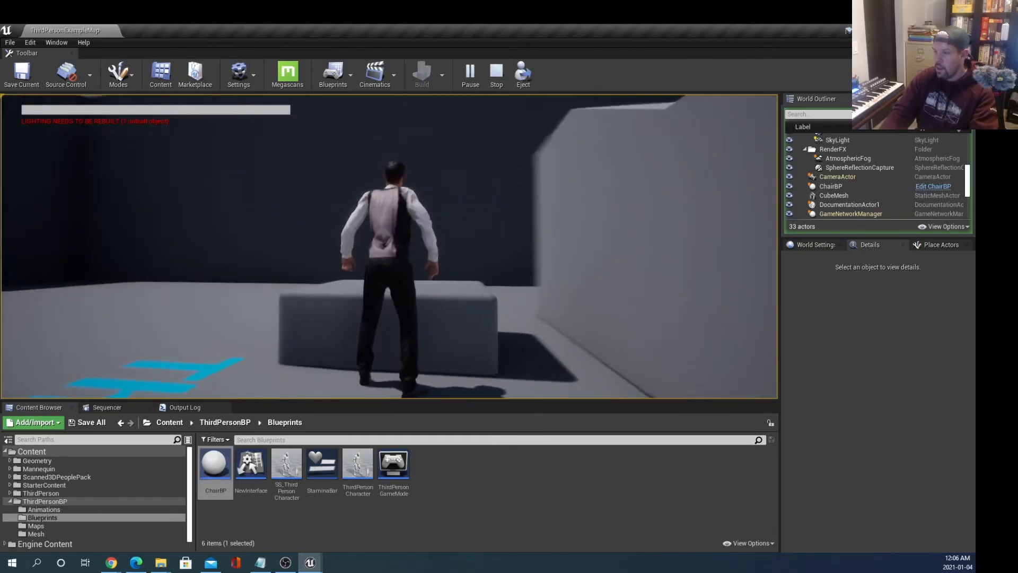
{"action": "key", "text": "a"}
{"action": "key", "text": "d"}
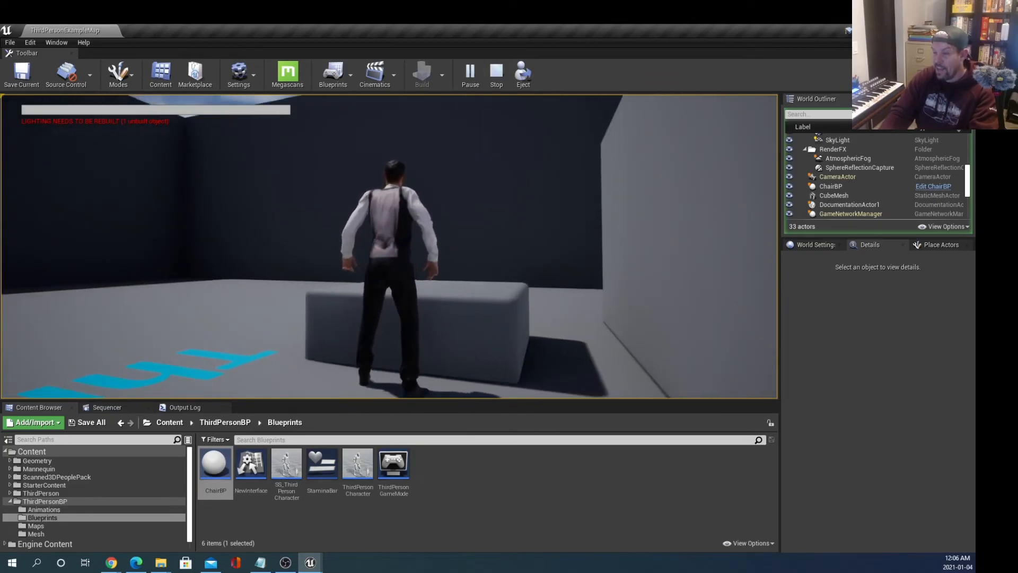
{"action": "key", "text": "Escape"}
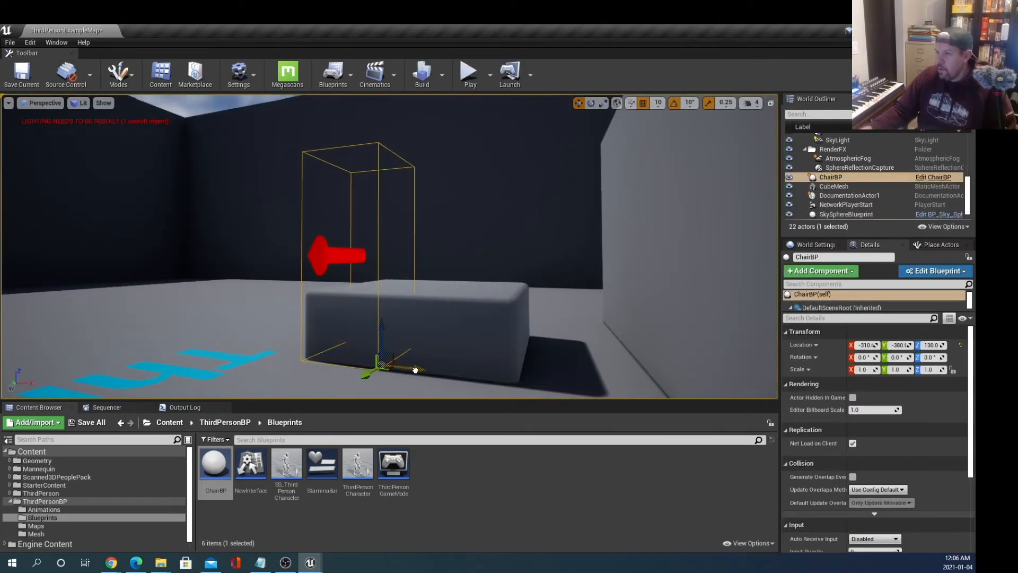
Step: Shift ChairBP along the X axis to about -280 and move it back to about X -310
{"action": "left_click_drag", "start_coordinate": [415, 370], "coordinate": [448, 373]}
{"action": "right_click_drag", "start_coordinate": [309, 372], "coordinate": [472, 373]}
{"action": "key", "text": "s"}
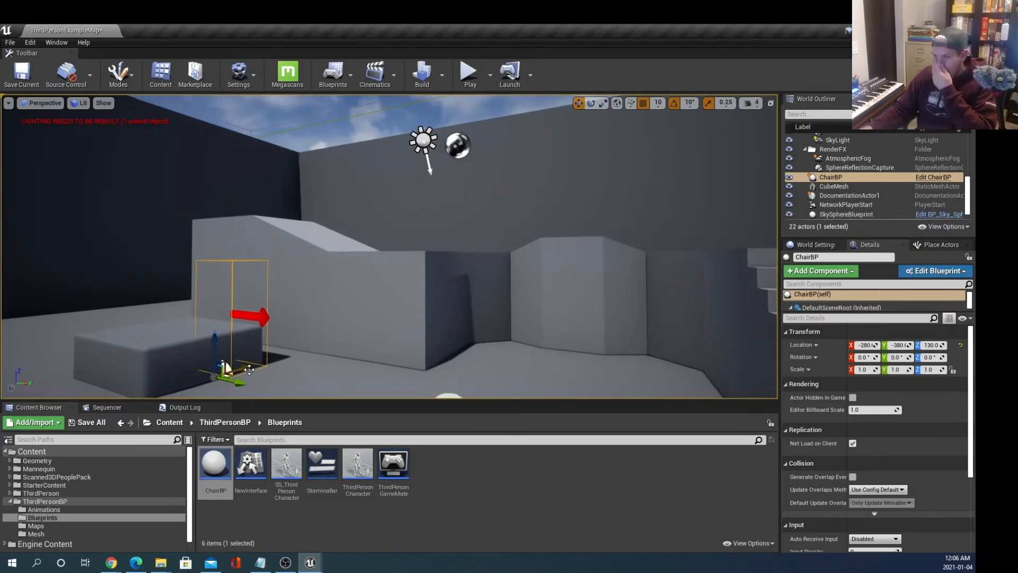
{"action": "left_click_drag", "start_coordinate": [250, 370], "coordinate": [233, 374]}
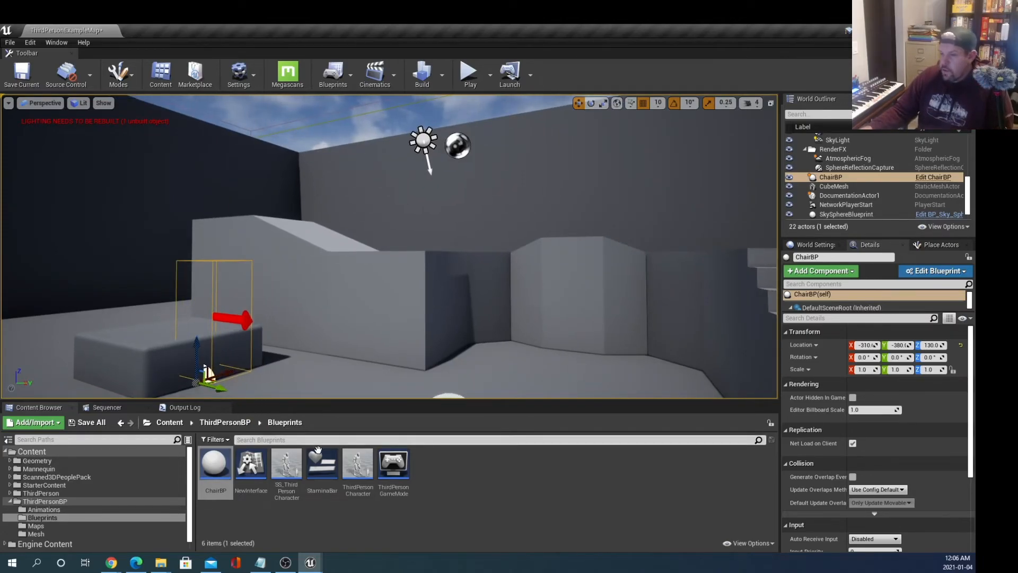
Step: Find the rp_eric_rigged_001_ue4 folder in Scanned3DPeoplePack and open the RP_EricThirdPerson blueprint
{"action": "left_click", "coordinate": [10, 502]}
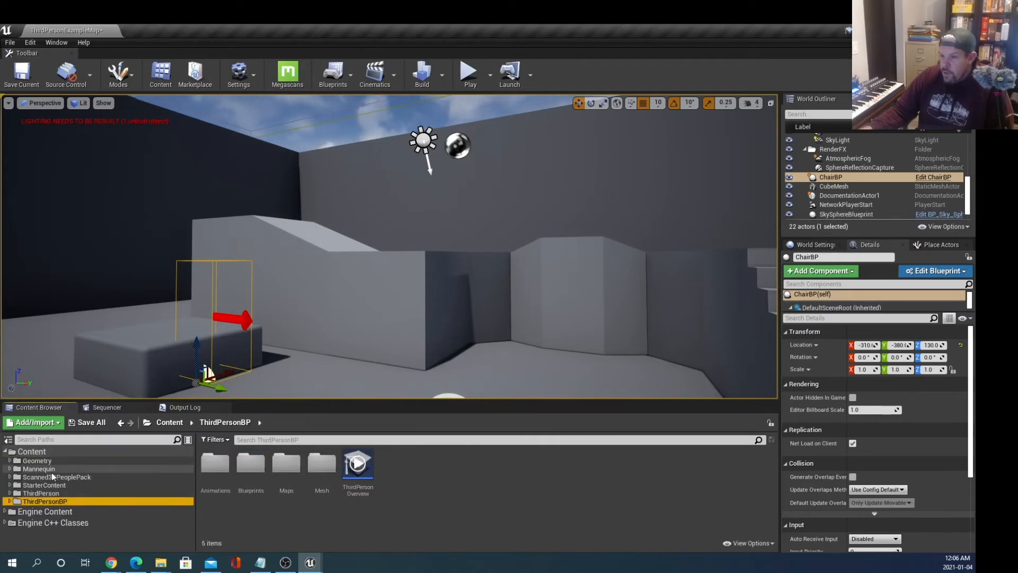
{"action": "left_click", "coordinate": [10, 469]}
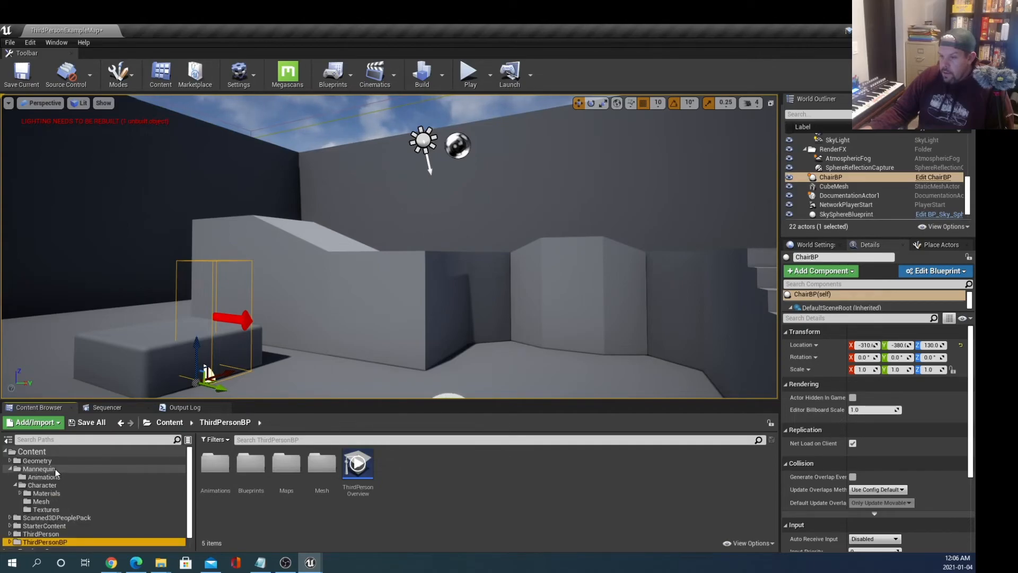
{"action": "left_click", "coordinate": [42, 485]}
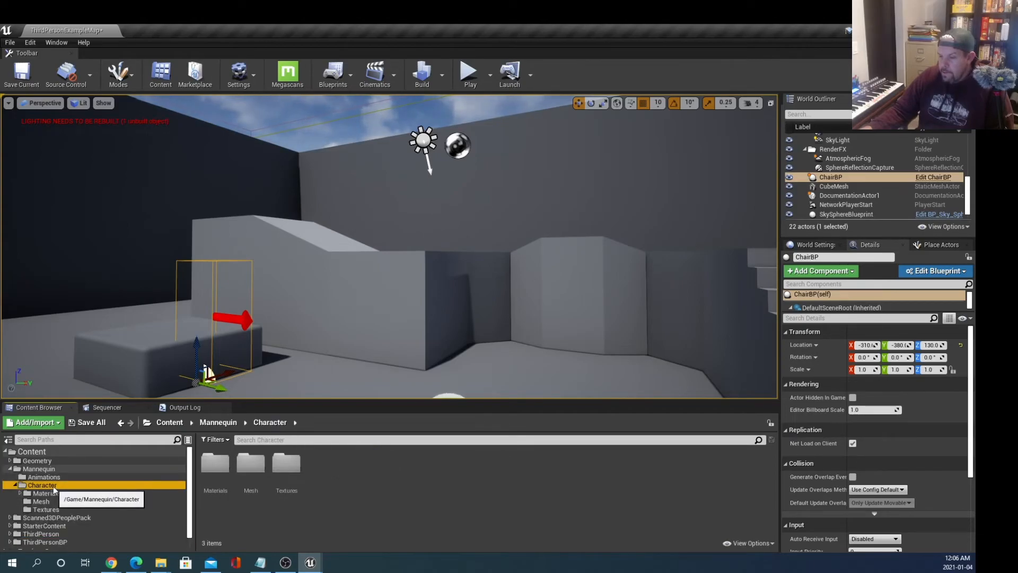
{"action": "left_click", "coordinate": [10, 469]}
{"action": "left_click", "coordinate": [10, 476]}
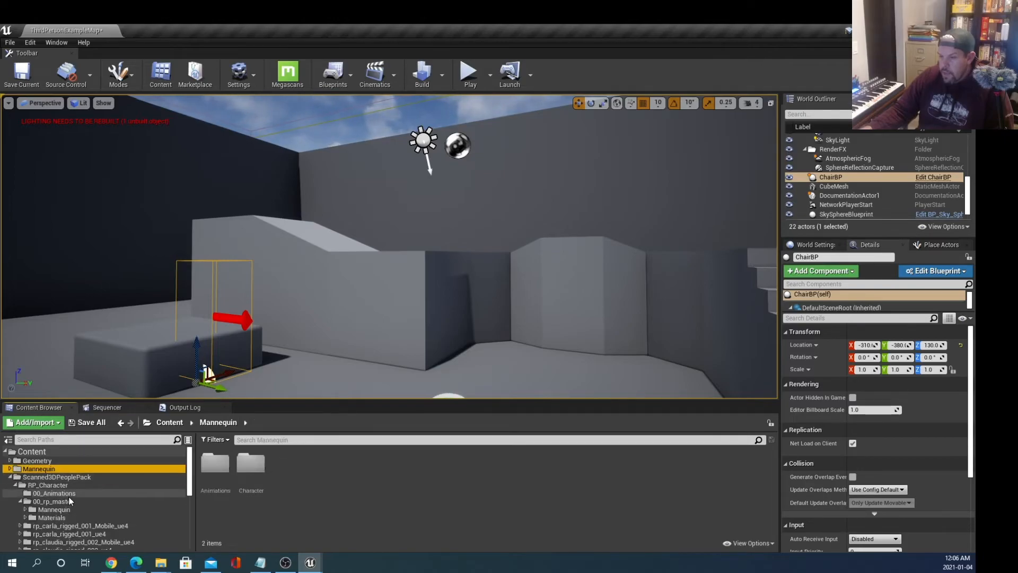
{"action": "scroll", "coordinate": [66, 508], "scroll_direction": "down", "scroll_amount": 2}
{"action": "scroll", "coordinate": [75, 502], "scroll_direction": "down", "scroll_amount": 14}
{"action": "scroll", "coordinate": [79, 504], "scroll_direction": "up", "scroll_amount": 12}
{"action": "scroll", "coordinate": [80, 502], "scroll_direction": "down", "scroll_amount": 2}
{"action": "left_click", "coordinate": [95, 475]}
{"action": "double_click", "coordinate": [297, 462]}
Step: Examine the stamina, Event Tick, sit and stand-up node groups in the RP_EricThirdPerson event graph
{"action": "scroll", "coordinate": [395, 323], "scroll_direction": "up", "scroll_amount": 8}
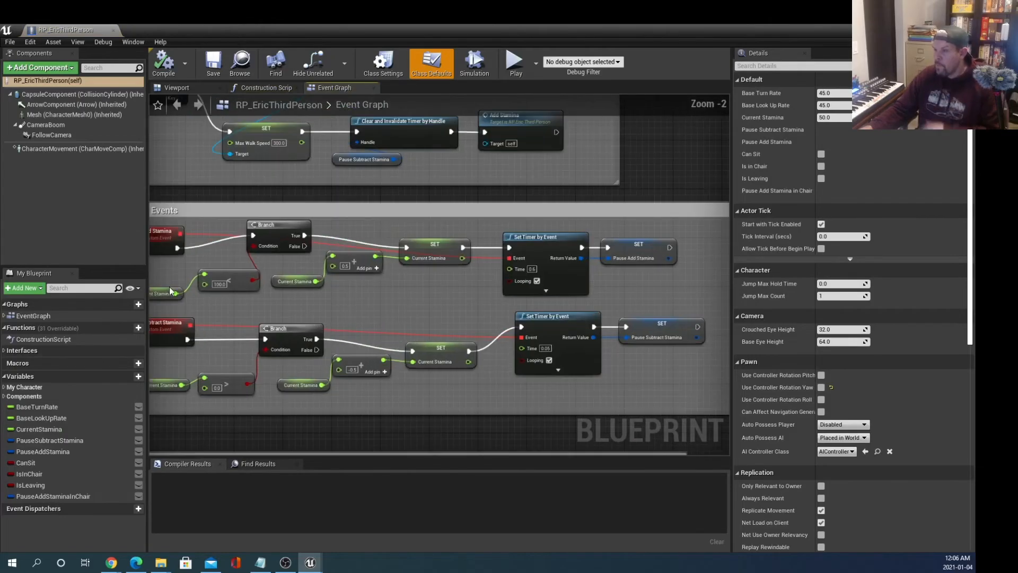
{"action": "scroll", "coordinate": [384, 371], "scroll_direction": "down", "scroll_amount": 4}
{"action": "scroll", "coordinate": [364, 397], "scroll_direction": "up", "scroll_amount": 4}
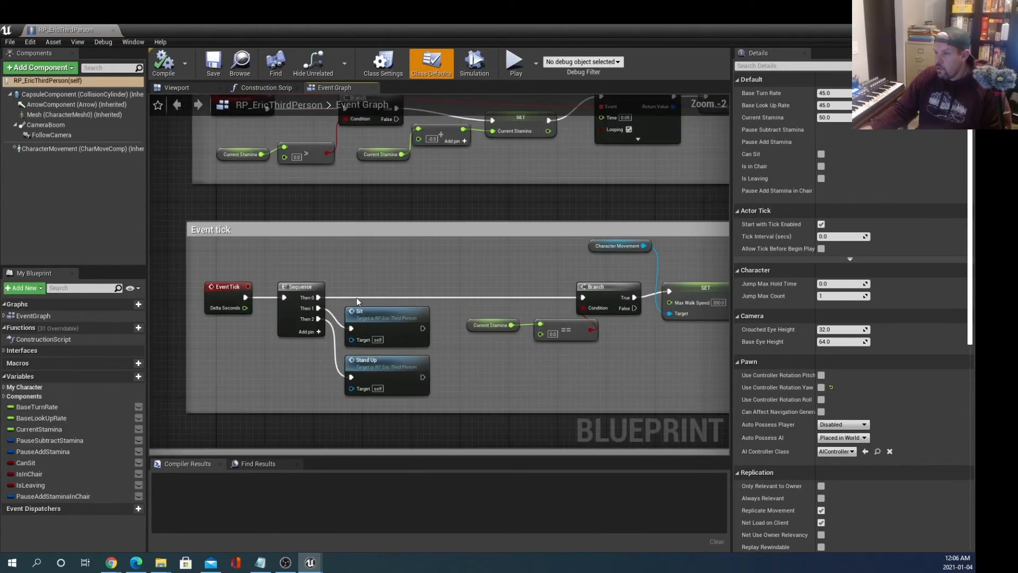
{"action": "scroll", "coordinate": [360, 324], "scroll_direction": "up", "scroll_amount": 2}
{"action": "right_click_drag", "start_coordinate": [361, 336], "coordinate": [403, 256]}
{"action": "scroll", "coordinate": [374, 302], "scroll_direction": "down", "scroll_amount": 2}
{"action": "right_click_drag", "start_coordinate": [374, 301], "coordinate": [471, 310]}
{"action": "right_click_drag", "start_coordinate": [649, 292], "coordinate": [292, 285]}
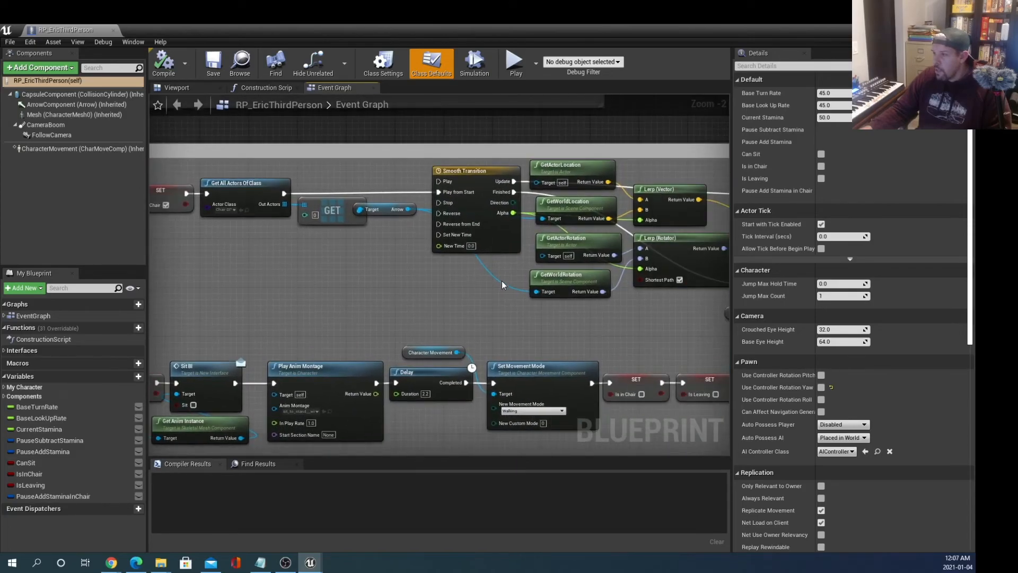
{"action": "right_click_drag", "start_coordinate": [521, 289], "coordinate": [409, 294]}
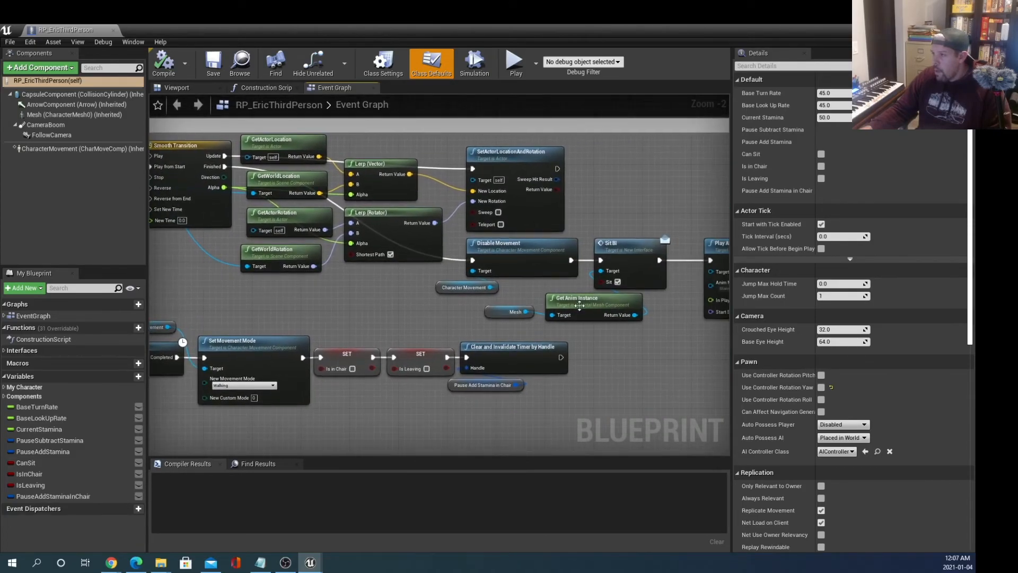
{"action": "right_click_drag", "start_coordinate": [642, 342], "coordinate": [473, 372]}
{"action": "right_click_drag", "start_coordinate": [469, 372], "coordinate": [698, 327]}
{"action": "scroll", "coordinate": [381, 259], "scroll_direction": "down", "scroll_amount": 2}
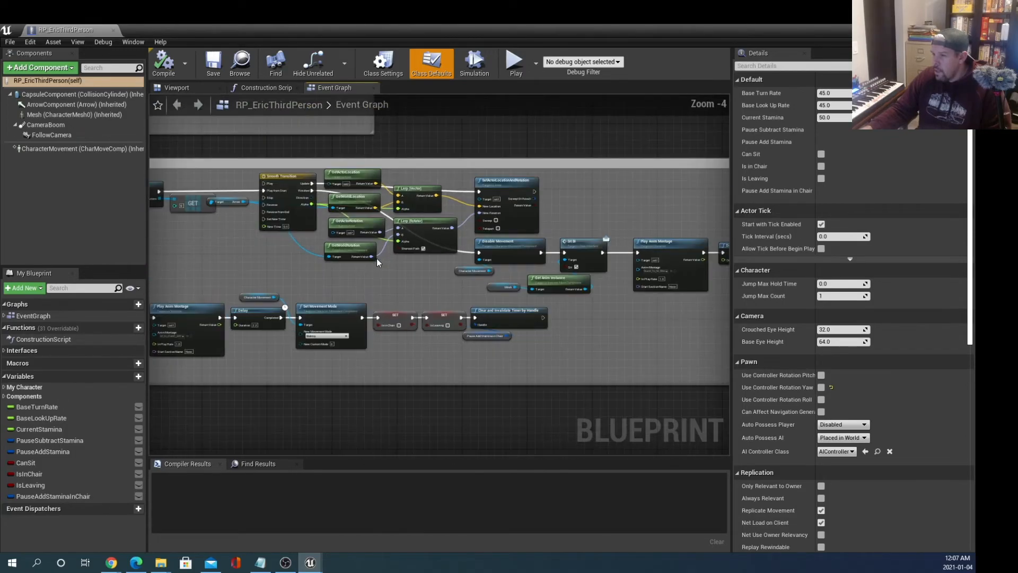
{"action": "scroll", "coordinate": [378, 262], "scroll_direction": "down", "scroll_amount": 1}
{"action": "right_click_drag", "start_coordinate": [378, 261], "coordinate": [499, 341]}
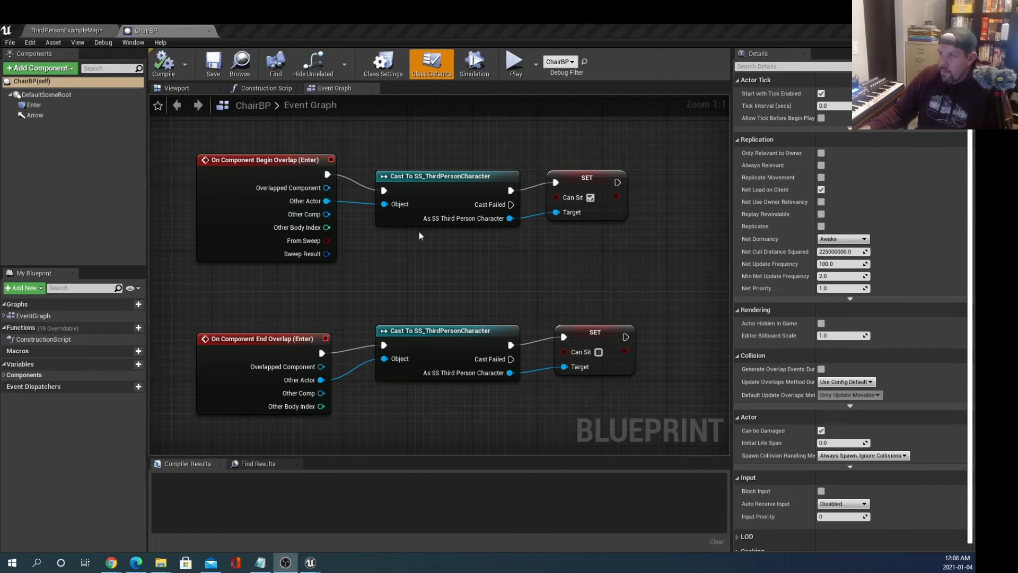
Step: Examine the begin and end overlap events of ChairBP and which character class they cast to
{"action": "right_click_drag", "start_coordinate": [457, 241], "coordinate": [406, 275]}
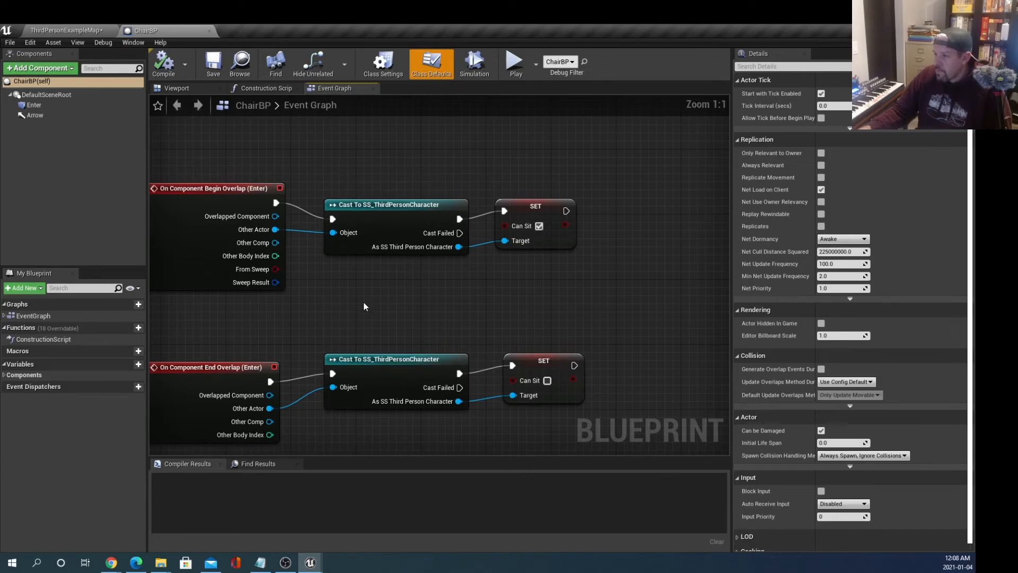
{"action": "scroll", "coordinate": [364, 306], "scroll_direction": "down", "scroll_amount": 1}
{"action": "left_click", "coordinate": [210, 31]}
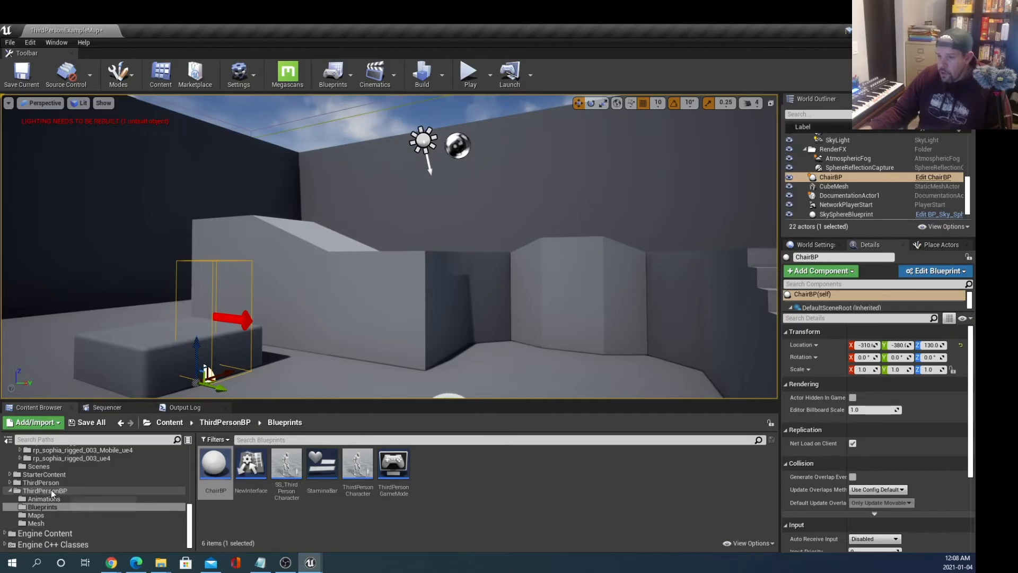
{"action": "double_click", "coordinate": [220, 483]}
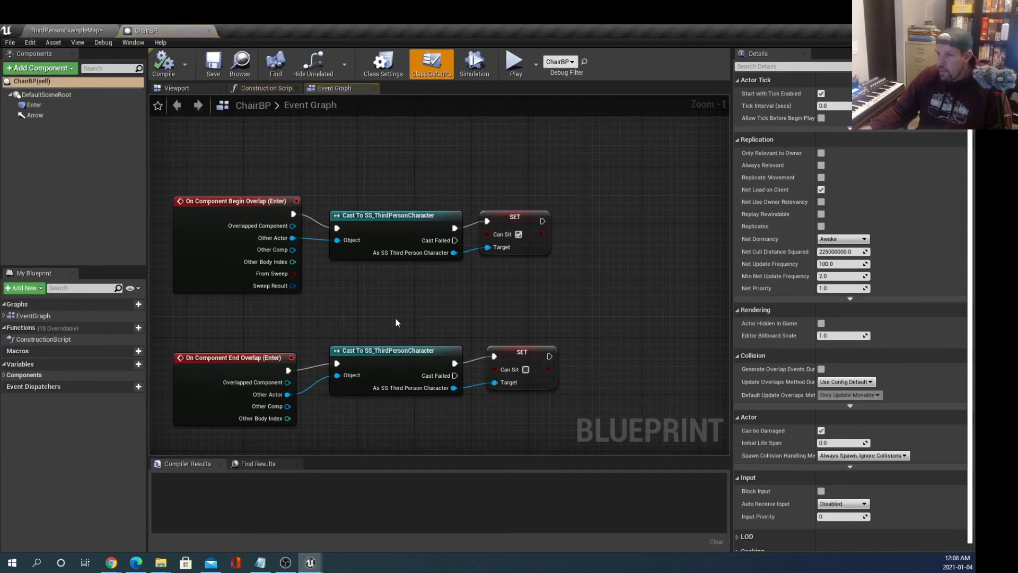
{"action": "scroll", "coordinate": [396, 318], "scroll_direction": "up", "scroll_amount": 1}
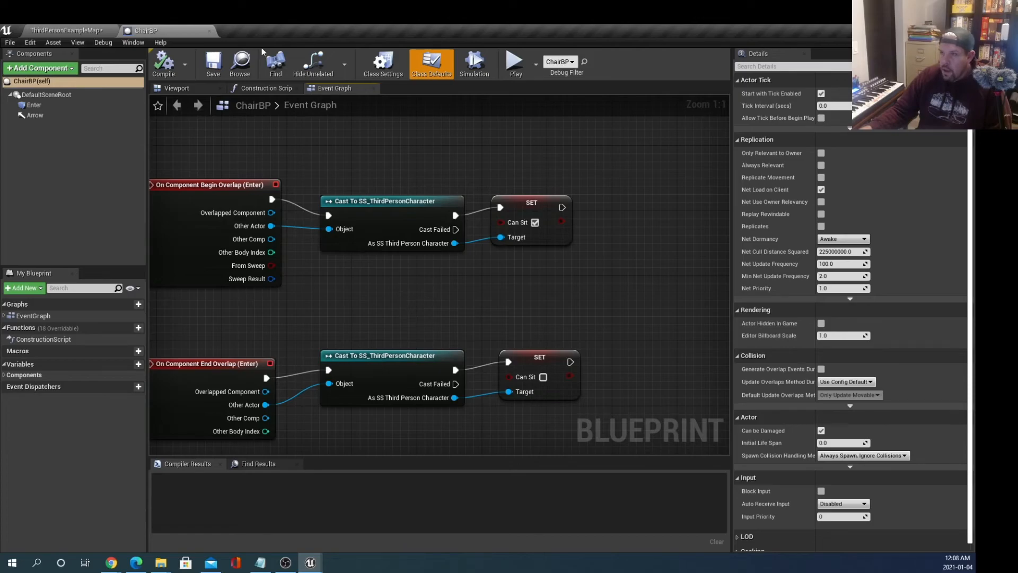
Step: Check the name of the Eric character blueprint in rp_eric_rigged_001_ue4 and return to the Blueprints folder of ThirdPersonBP
{"action": "left_click", "coordinate": [62, 30]}
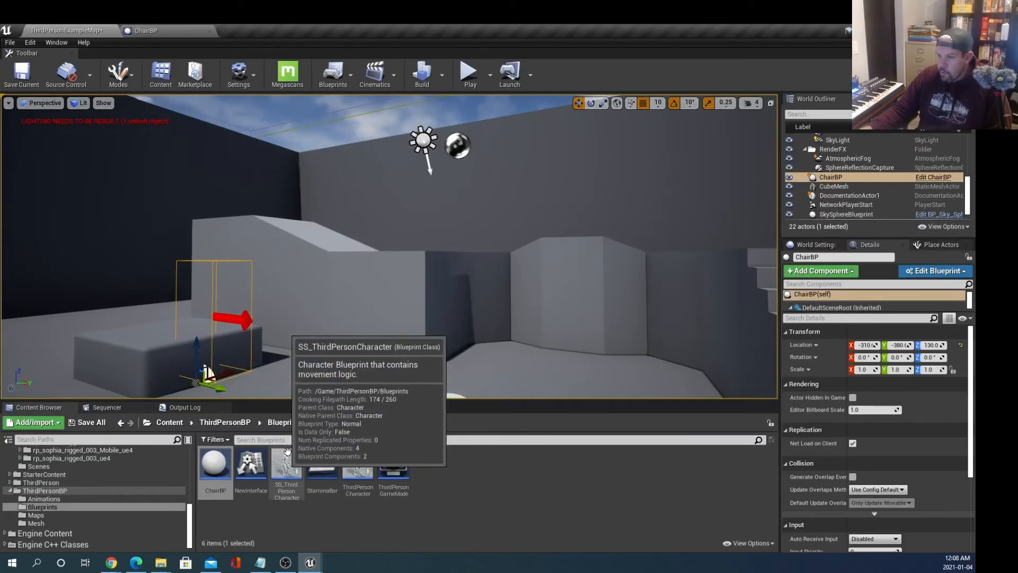
{"action": "left_click_drag", "start_coordinate": [185, 539], "coordinate": [201, 489]}
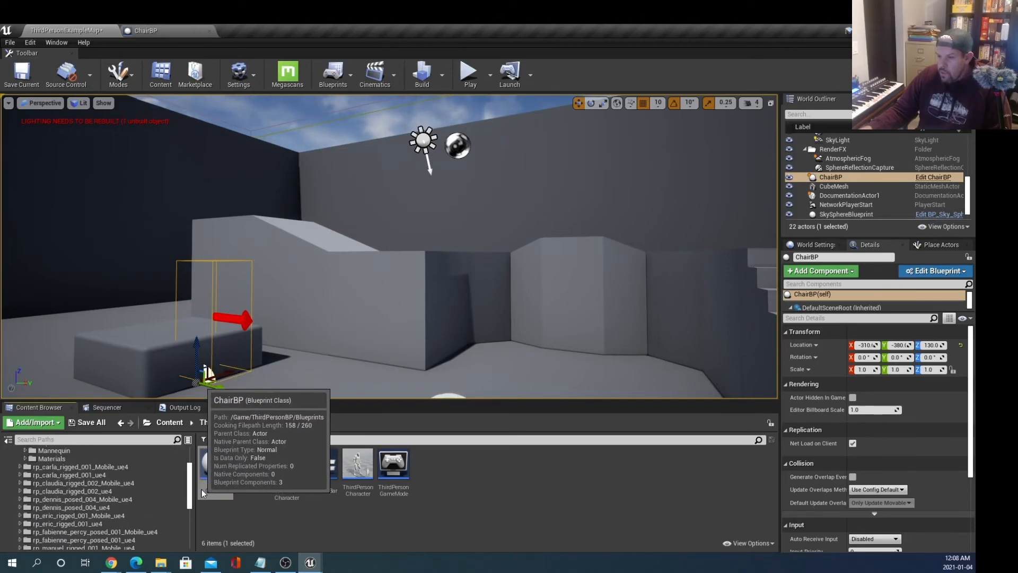
{"action": "left_click", "coordinate": [94, 525]}
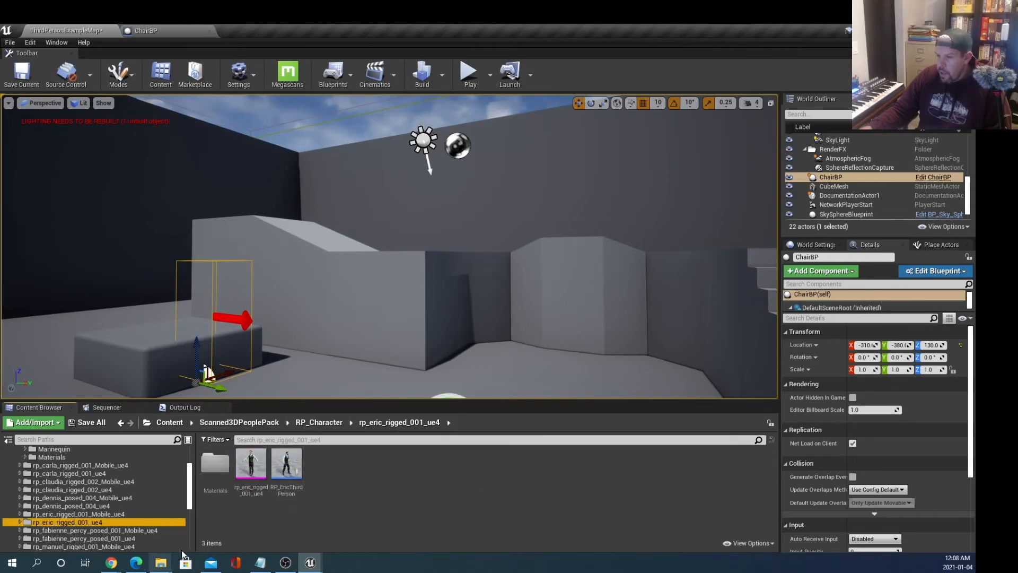
{"action": "left_click_drag", "start_coordinate": [191, 489], "coordinate": [189, 543]}
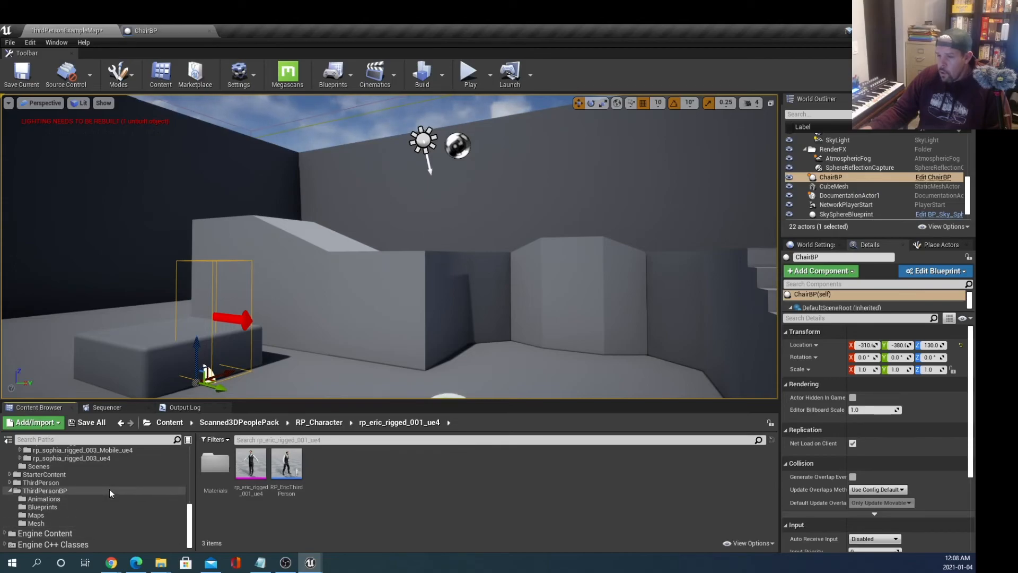
{"action": "left_click", "coordinate": [71, 507]}
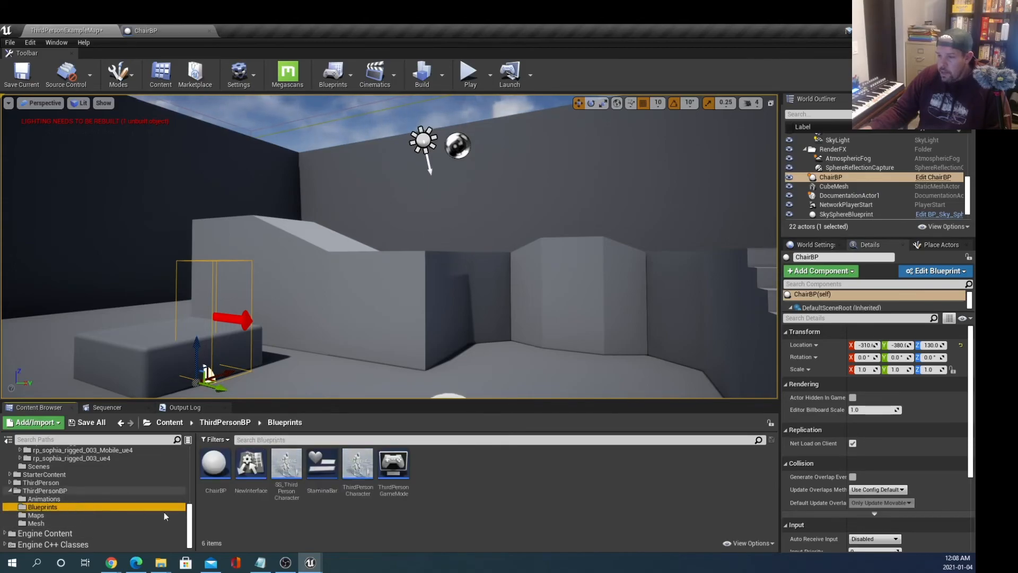
Step: Open ChairBP and delete the Cast To SS_ThirdPersonCharacter node from its begin overlap chain
{"action": "double_click", "coordinate": [215, 464]}
{"action": "left_click", "coordinate": [387, 208]}
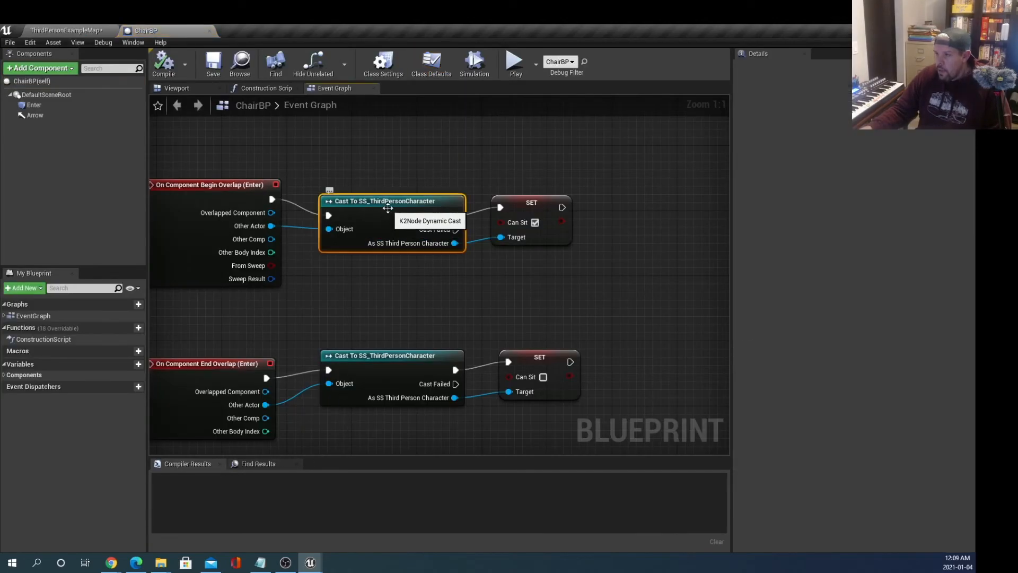
{"action": "key", "text": "Delete"}
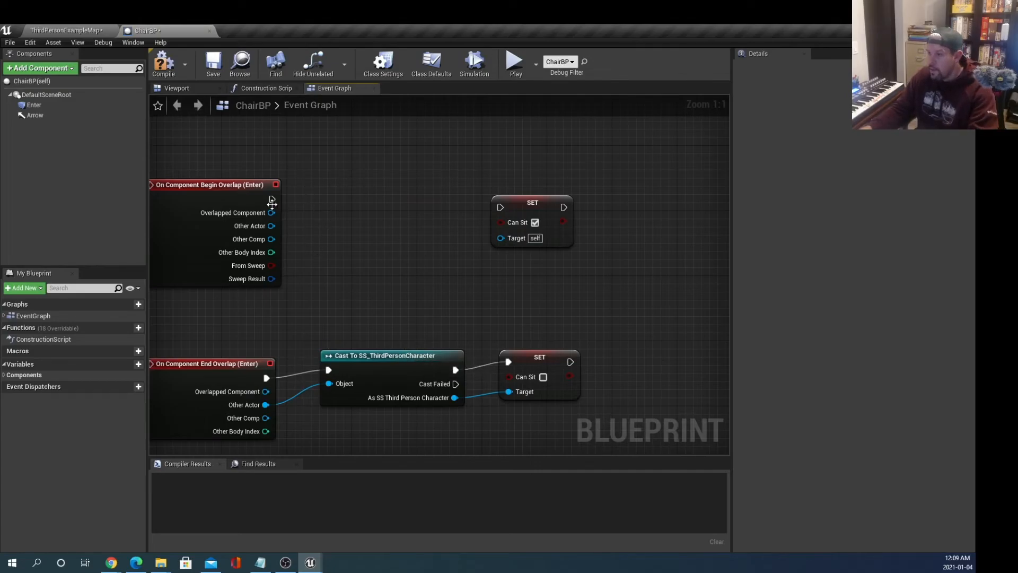
{"action": "left_click_drag", "start_coordinate": [272, 199], "coordinate": [346, 211]}
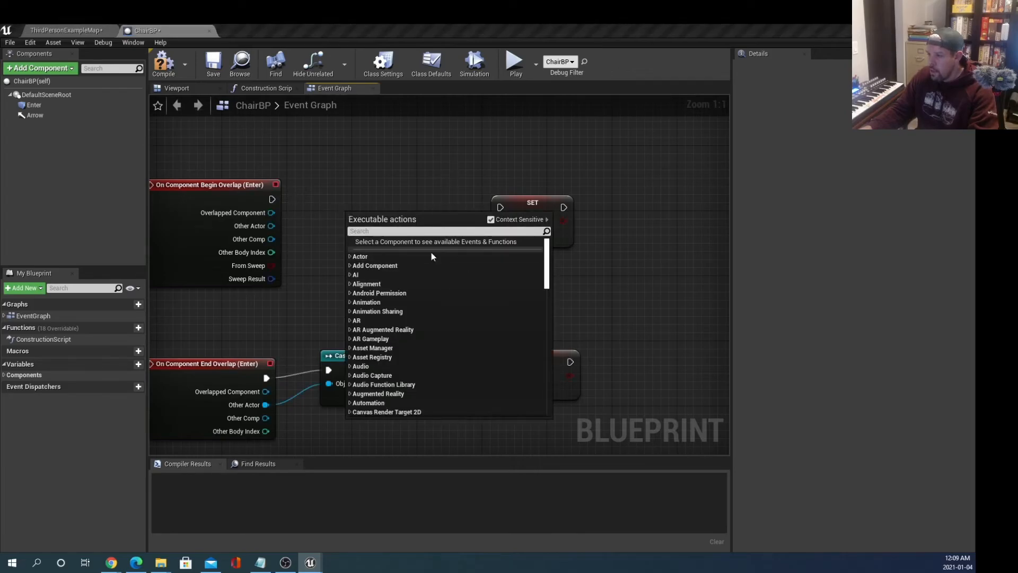
{"action": "type", "text": "CAST TO rp"}
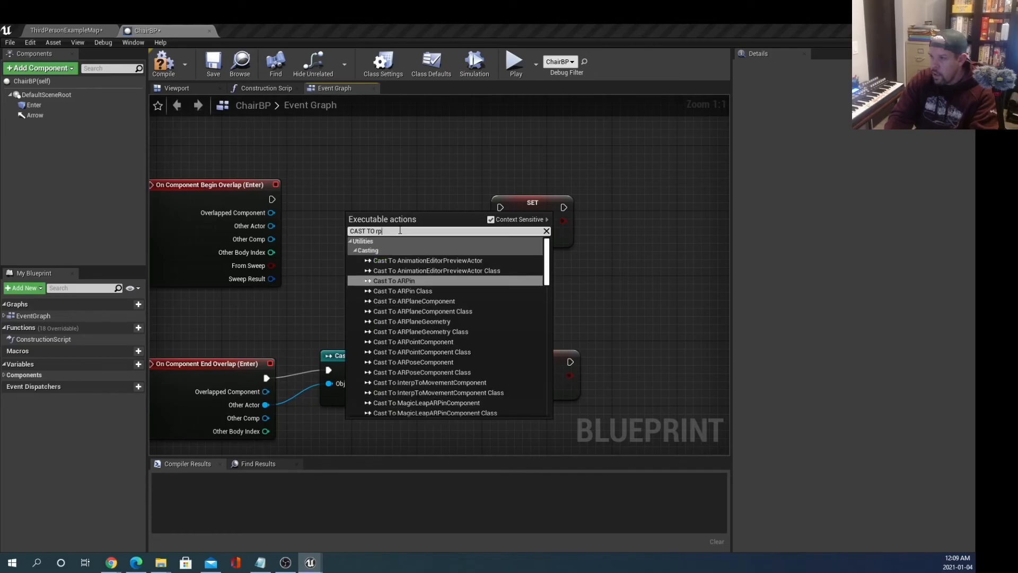
{"action": "left_click", "coordinate": [401, 168]}
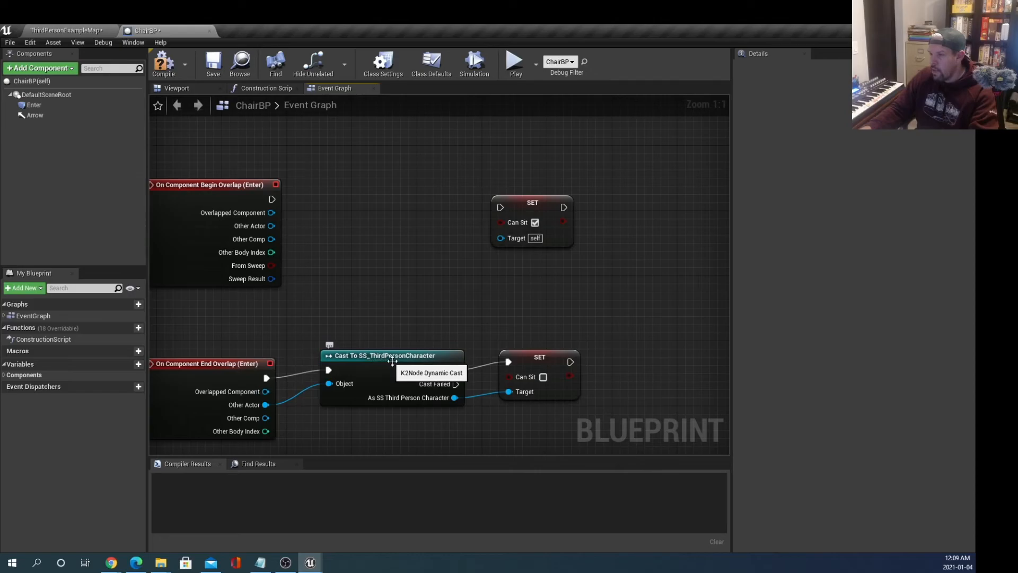
Step: Add a Cast To RP_EricThirdPerson node driven by the execution output of the Enter begin overlap event
{"action": "left_click_drag", "start_coordinate": [276, 204], "coordinate": [319, 199]}
{"action": "type", "text": "CAST to eric"}
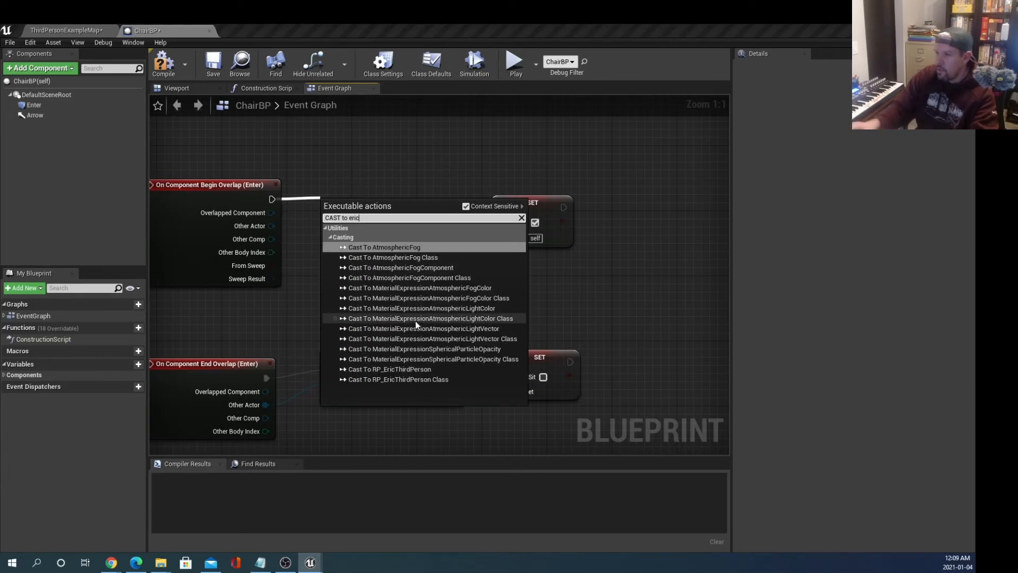
{"action": "key", "text": "BackSpace"}
{"action": "key", "text": "BackSpace"}
{"action": "key", "text": "BackSpace"}
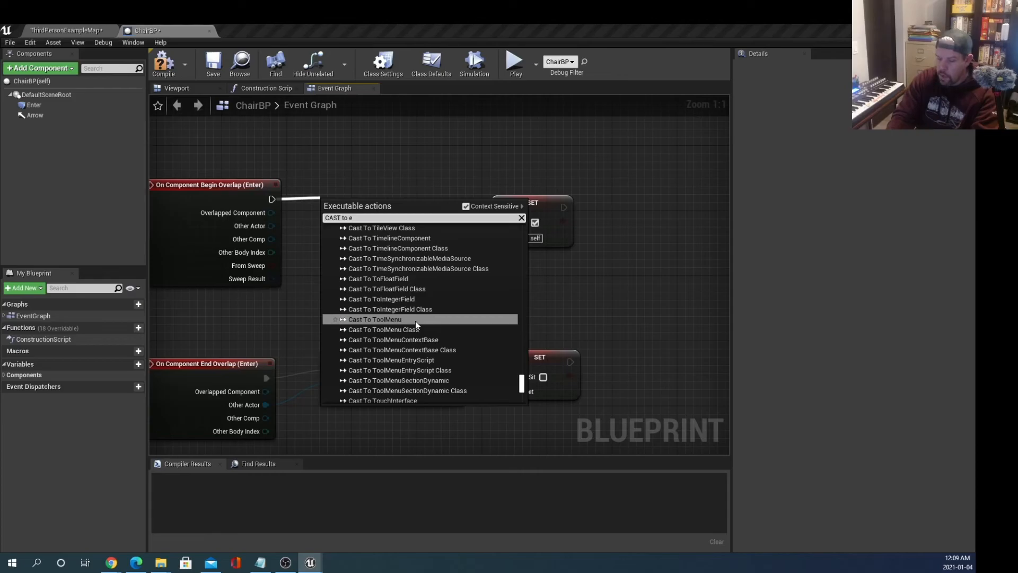
{"action": "key", "text": "BackSpace"}
{"action": "type", "text": "rp"}
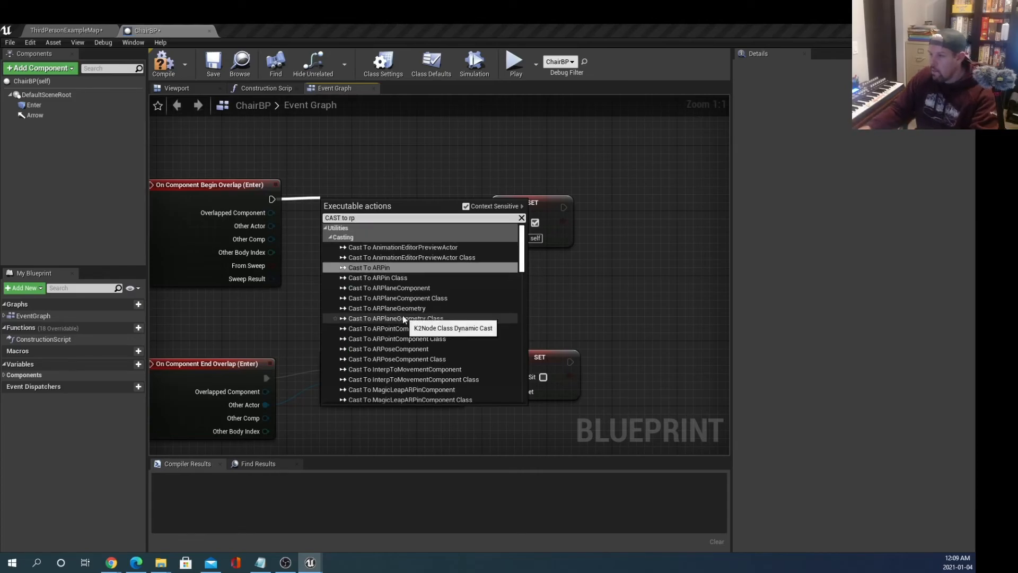
{"action": "key", "text": "BackSpace"}
{"action": "type", "text": "p_e"}
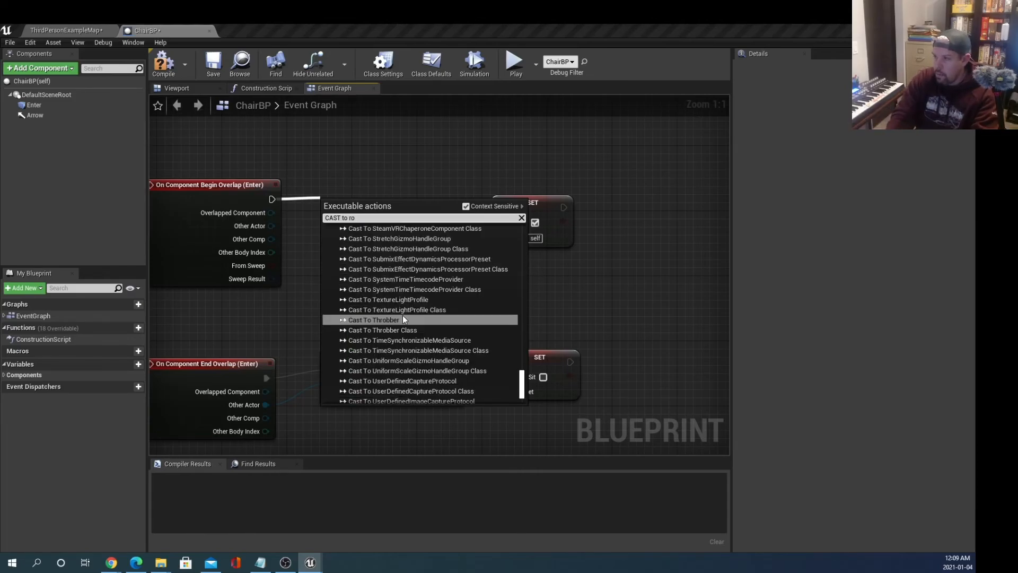
{"action": "type", "text": "ric"}
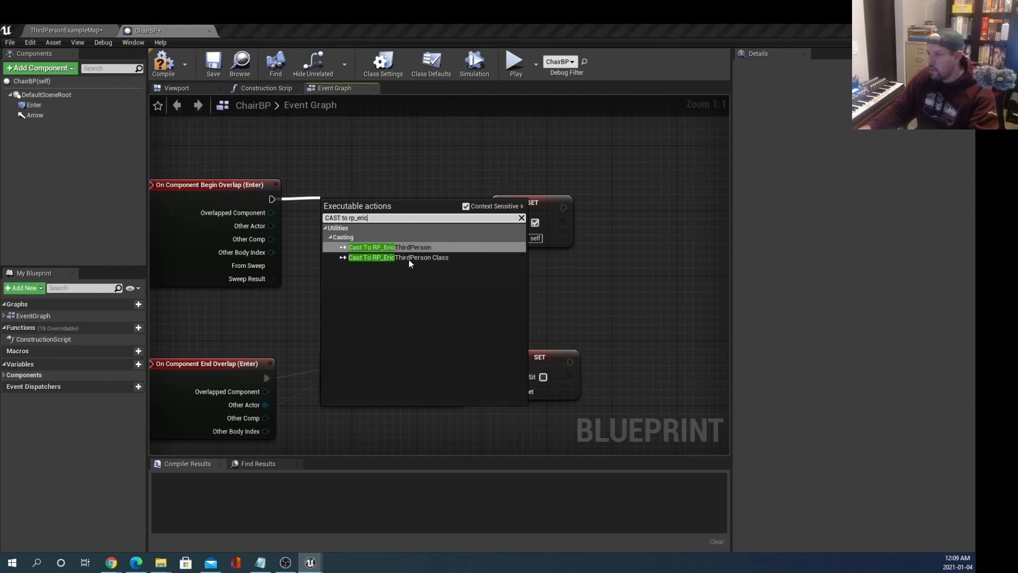
{"action": "left_click", "coordinate": [418, 246]}
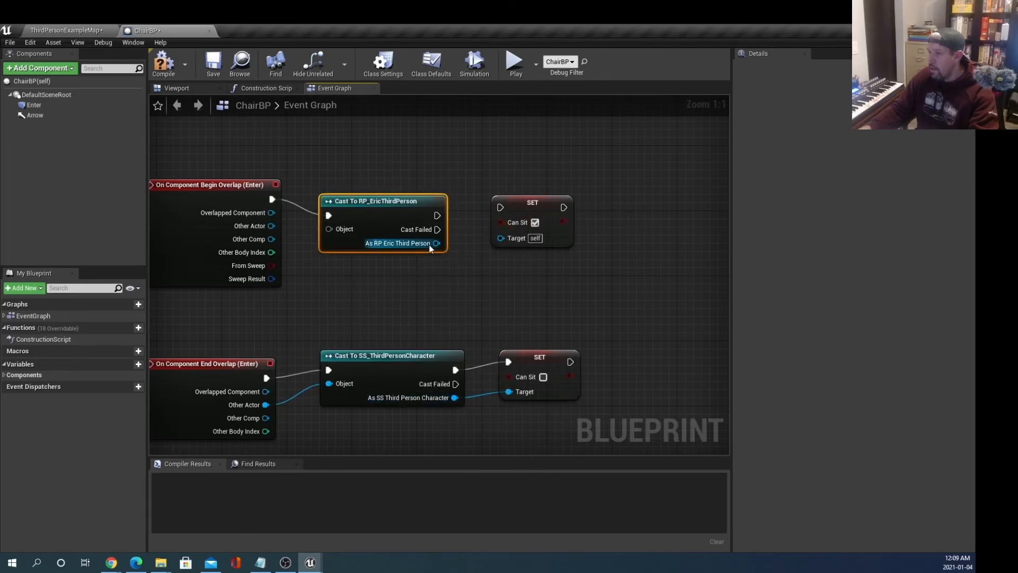
Step: Try adding a second Set Can Sit node from the end overlap's SS_ThirdPersonCharacter cast and delete it again
{"action": "mouse_move", "coordinate": [436, 243]}
{"action": "left_mouse_down"}
{"action": "mouse_move", "coordinate": [502, 238]}
{"action": "mouse_move", "coordinate": [448, 280]}
{"action": "mouse_move", "coordinate": [425, 234]}
{"action": "mouse_move", "coordinate": [432, 240]}
{"action": "left_mouse_up"}
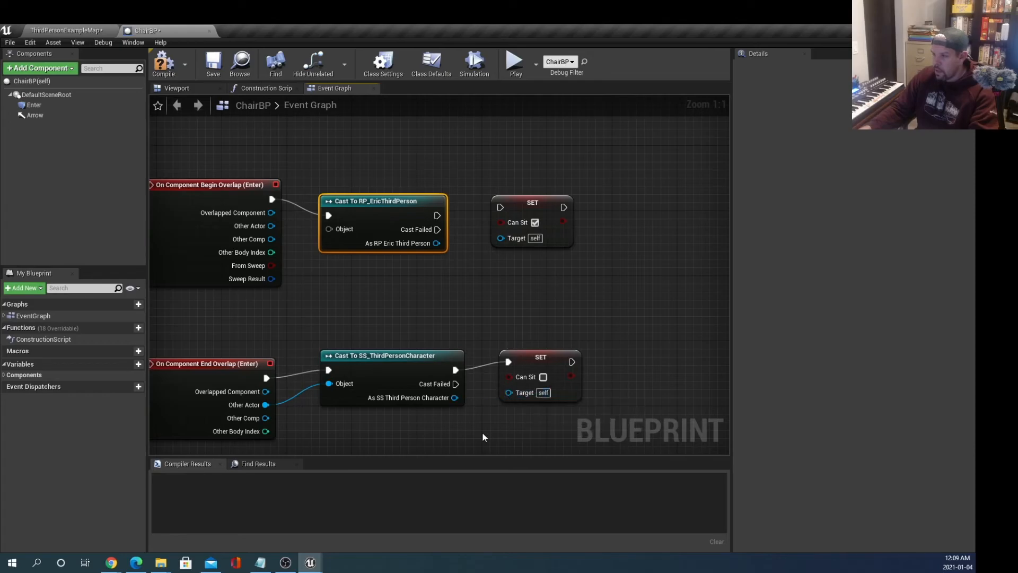
{"action": "right_click_drag", "start_coordinate": [488, 424], "coordinate": [482, 301]}
{"action": "left_click_drag", "start_coordinate": [470, 286], "coordinate": [514, 409]}
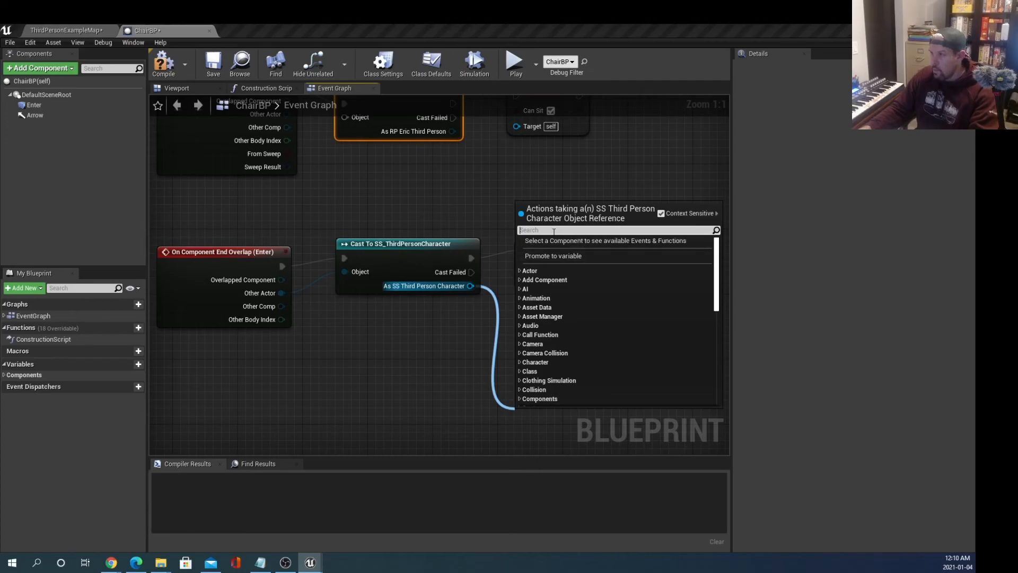
{"action": "type", "text": "set"}
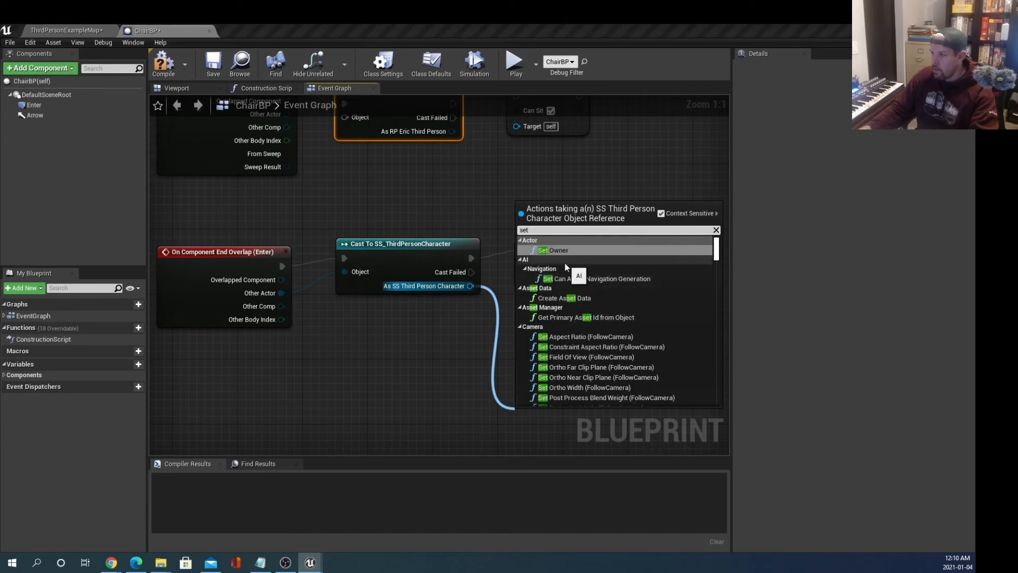
{"action": "type", "text": " sit"}
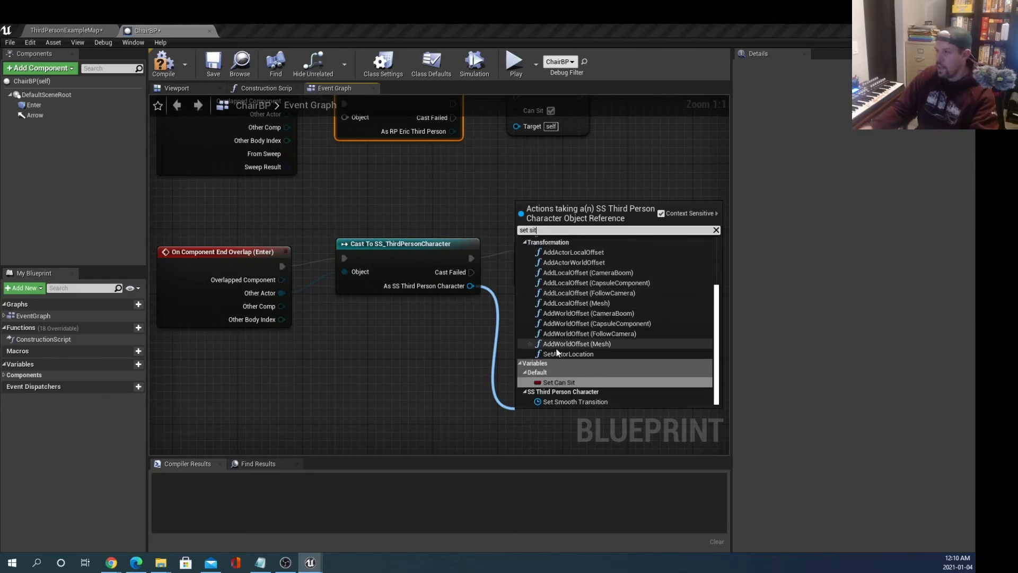
{"action": "left_click", "coordinate": [554, 380]}
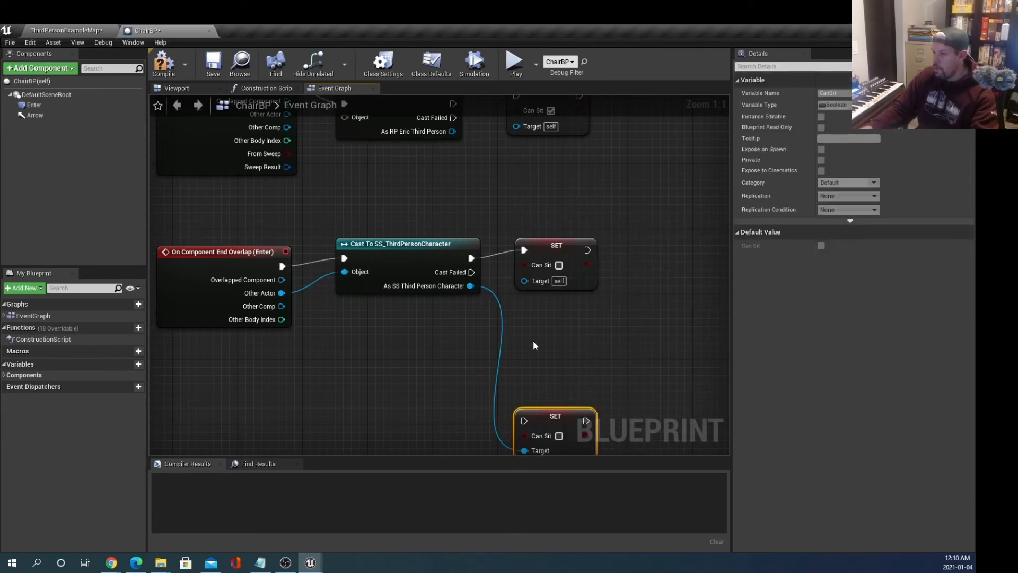
{"action": "right_click_drag", "start_coordinate": [555, 357], "coordinate": [564, 281]}
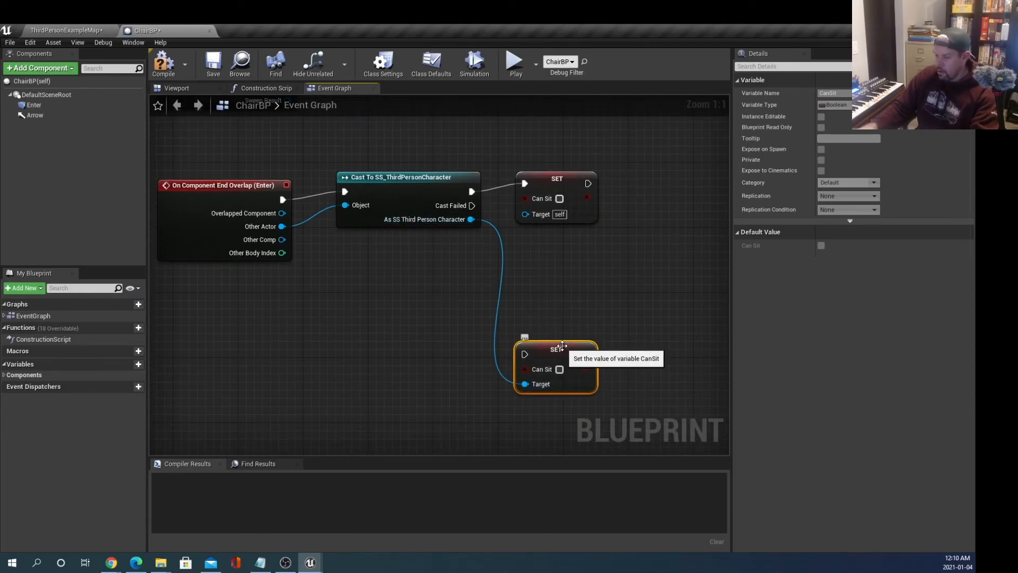
{"action": "key", "text": "Delete"}
Step: Try to connect the RP_EricThirdPerson cast result to the target of the begin overlap's old Set Can Sit node, and delete that node
{"action": "right_click_drag", "start_coordinate": [552, 256], "coordinate": [475, 301]}
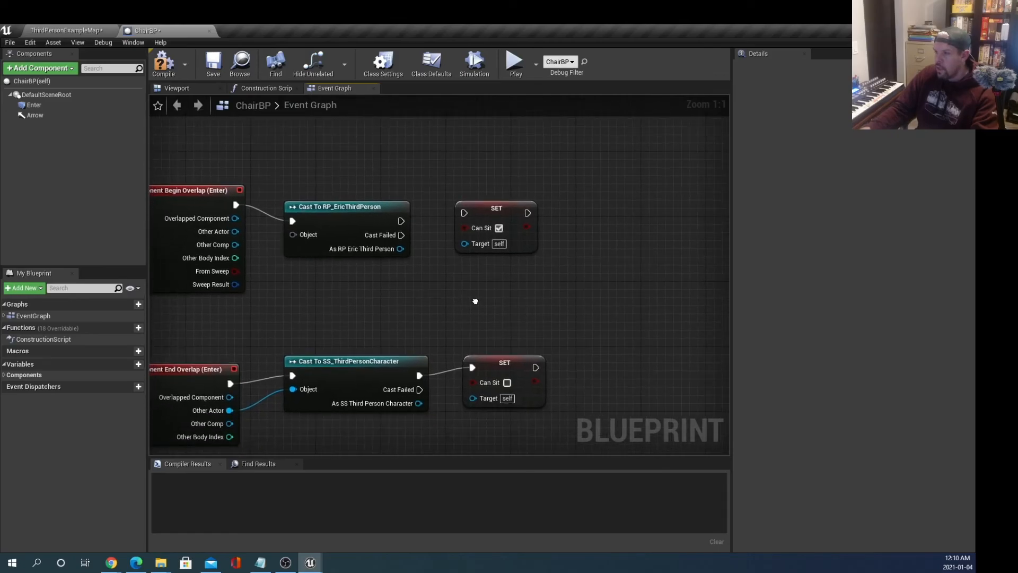
{"action": "left_click_drag", "start_coordinate": [400, 248], "coordinate": [468, 246]}
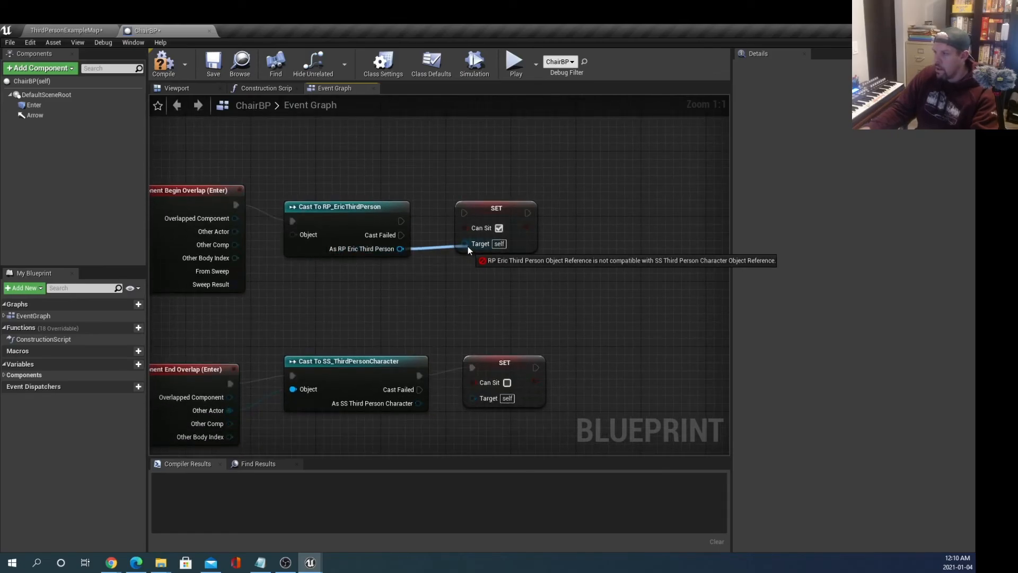
{"action": "left_click_drag", "start_coordinate": [467, 246], "coordinate": [468, 248]}
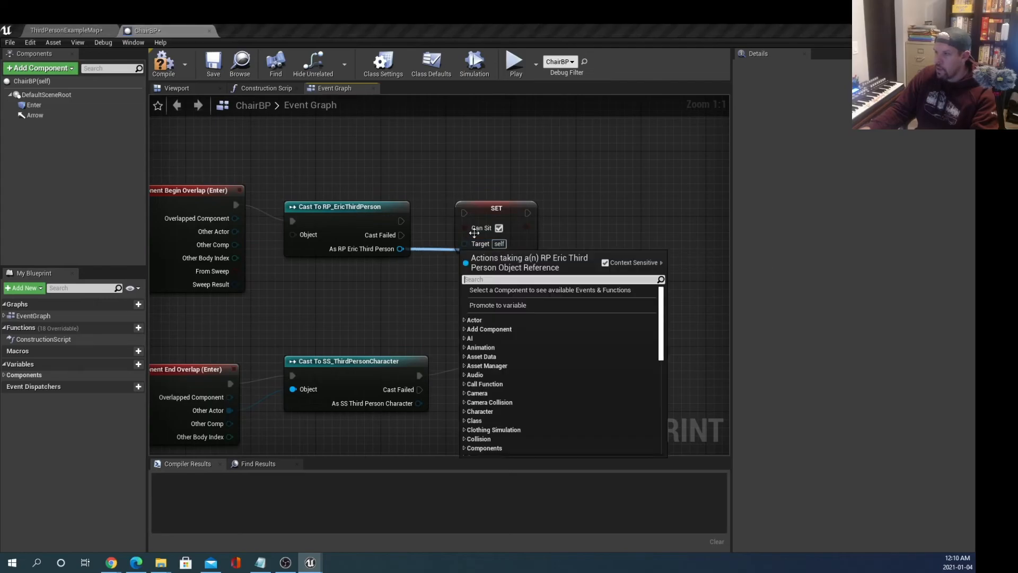
{"action": "left_click", "coordinate": [432, 297]}
{"action": "left_click", "coordinate": [497, 211]}
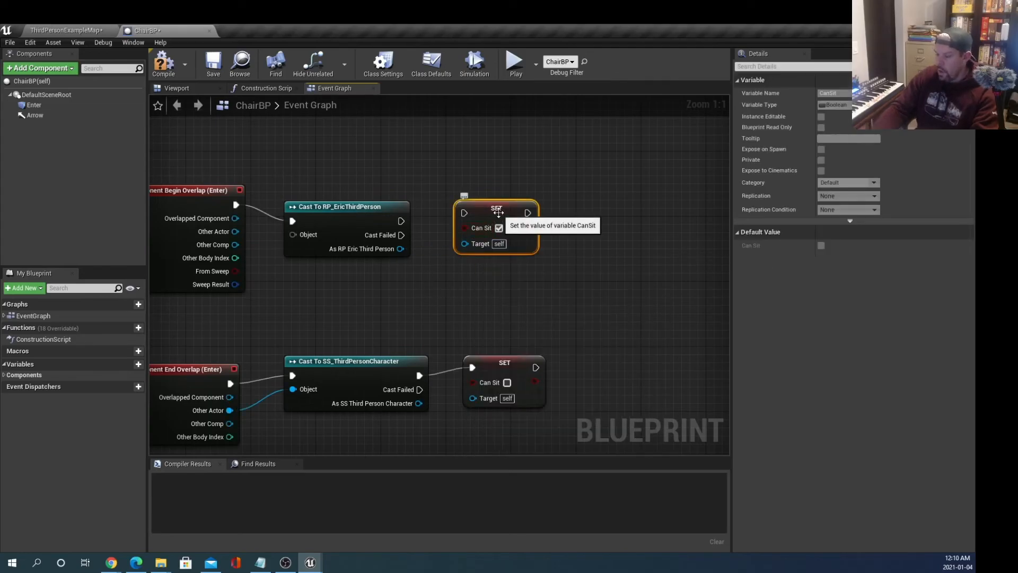
{"action": "key", "text": "Delete"}
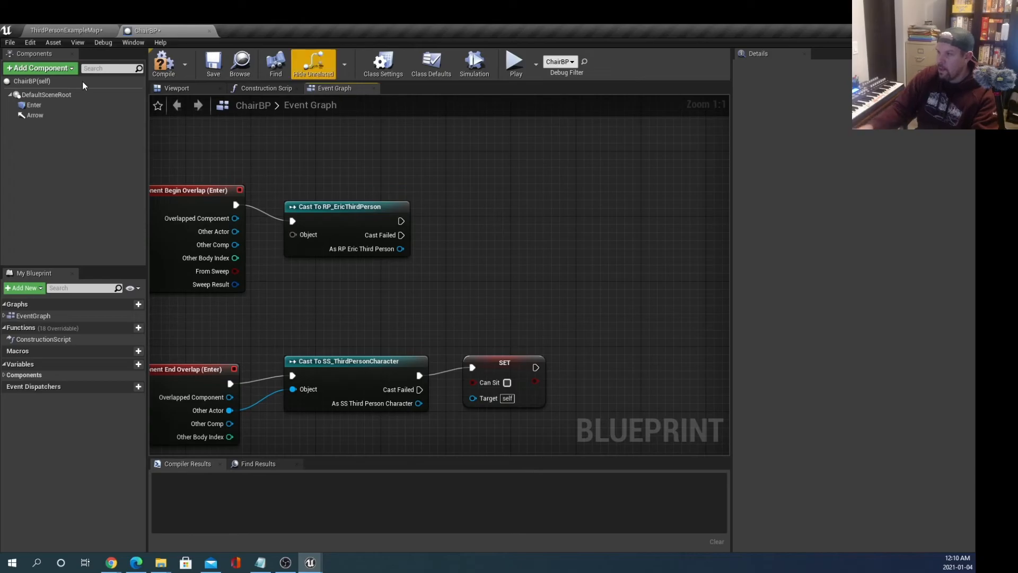
Step: Add a Set Can Sit node from the RP_EricThirdPerson cast result, enable Can Sit and place it beside the cast
{"action": "left_click_drag", "start_coordinate": [400, 248], "coordinate": [489, 244]}
{"action": "type", "text": "canm"}
{"action": "key", "text": "BackSpace"}
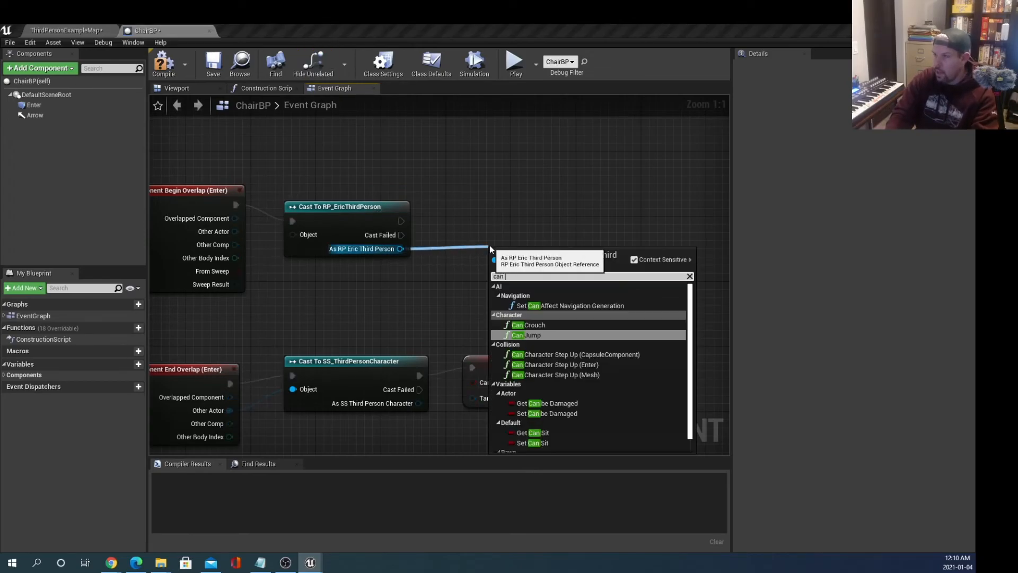
{"action": "type", "text": "sit"}
{"action": "left_click", "coordinate": [525, 315]}
{"action": "left_click", "coordinate": [531, 276]}
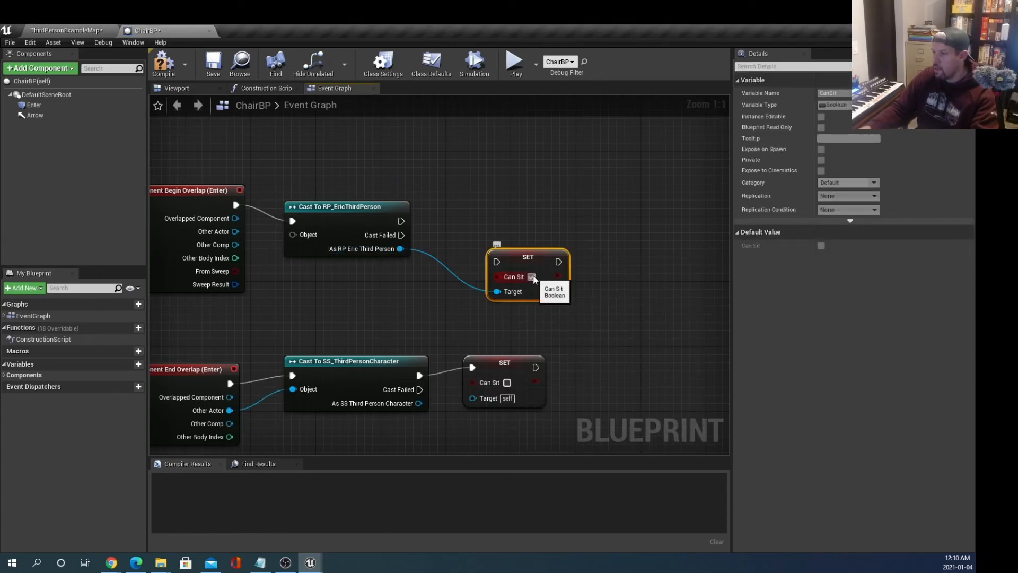
{"action": "left_click_drag", "start_coordinate": [545, 256], "coordinate": [529, 210]}
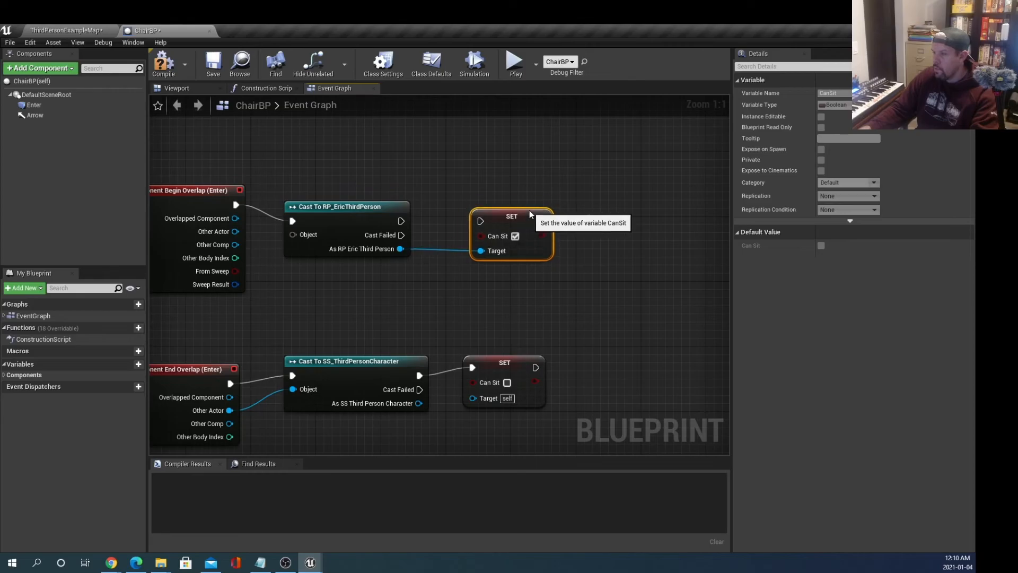
Step: Connect the begin overlap's cast execution to Set Can Sit and Other Actor to the cast's Object, and align both nodes
{"action": "left_click_drag", "start_coordinate": [401, 220], "coordinate": [481, 221]}
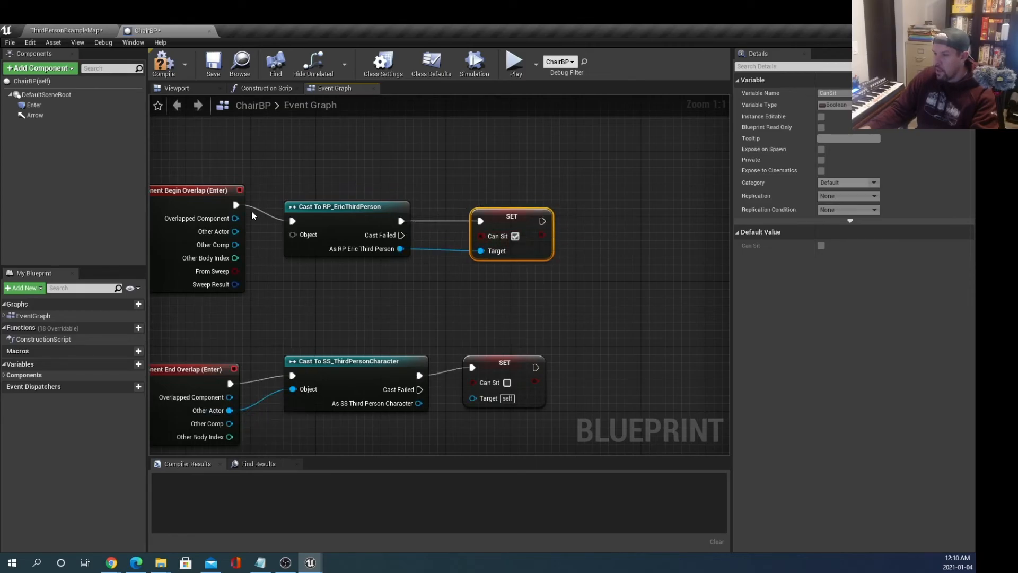
{"action": "left_click_drag", "start_coordinate": [234, 231], "coordinate": [293, 235]}
{"action": "left_click_drag", "start_coordinate": [340, 206], "coordinate": [341, 198]}
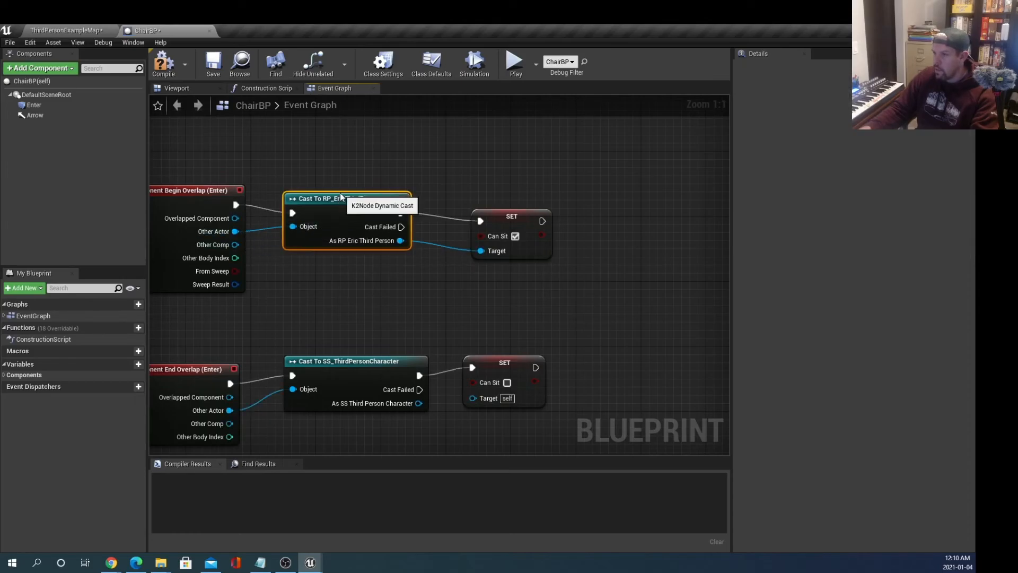
{"action": "left_click_drag", "start_coordinate": [517, 216], "coordinate": [517, 209]}
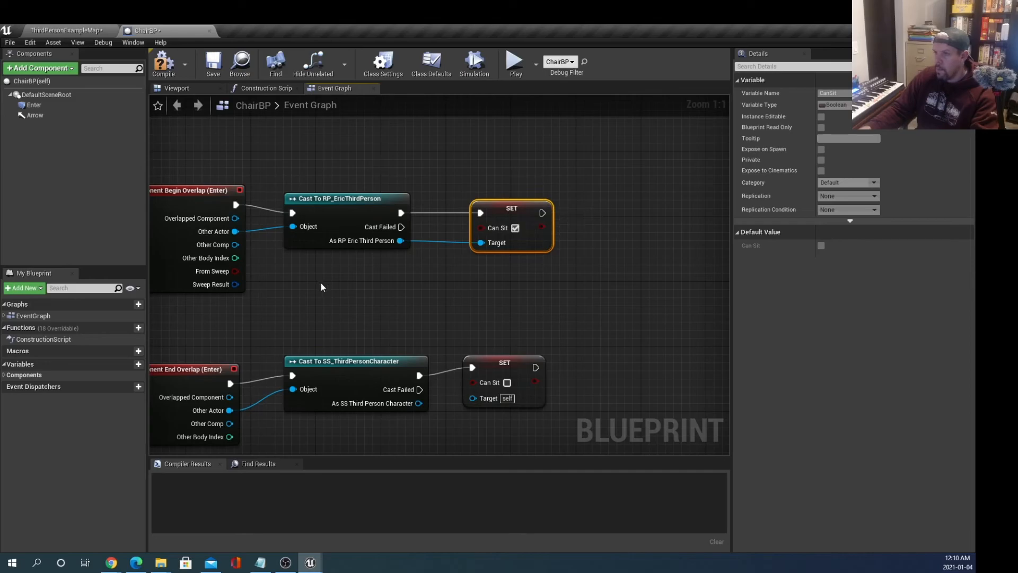
Step: Connect the end overlap's As SS Third Person Character output to the target of its Set Can Sit node
{"action": "right_click_drag", "start_coordinate": [325, 304], "coordinate": [415, 258]}
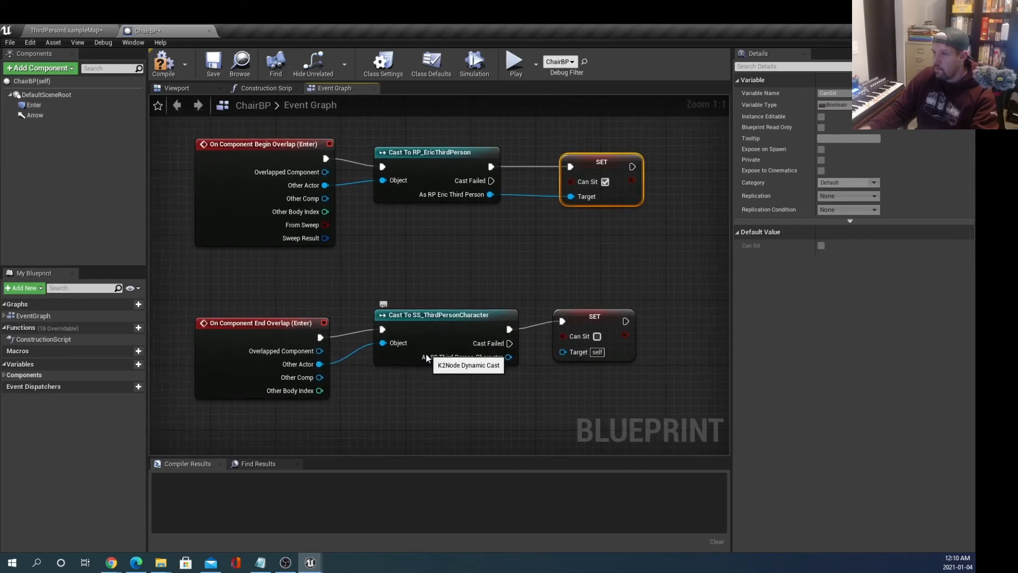
{"action": "left_click", "coordinate": [609, 281]}
{"action": "left_click_drag", "start_coordinate": [508, 356], "coordinate": [564, 351]}
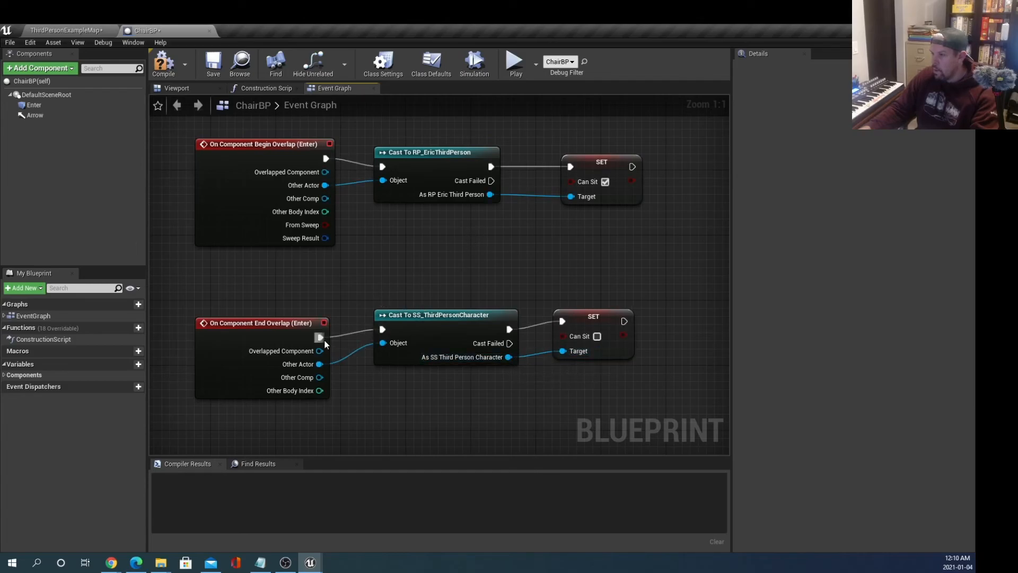
Step: Add a Cast To RP_EricThirdPerson node to the end overlap event and feed its Object from Other Actor
{"action": "left_click_drag", "start_coordinate": [320, 337], "coordinate": [417, 259]}
{"action": "type", "text": "cast to"}
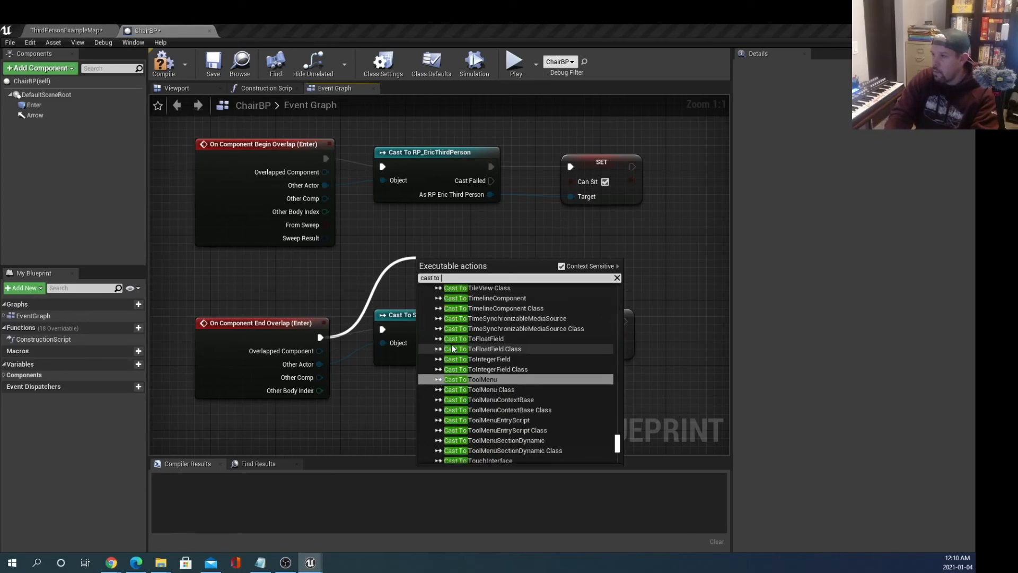
{"action": "type", "text": " rp_eric"}
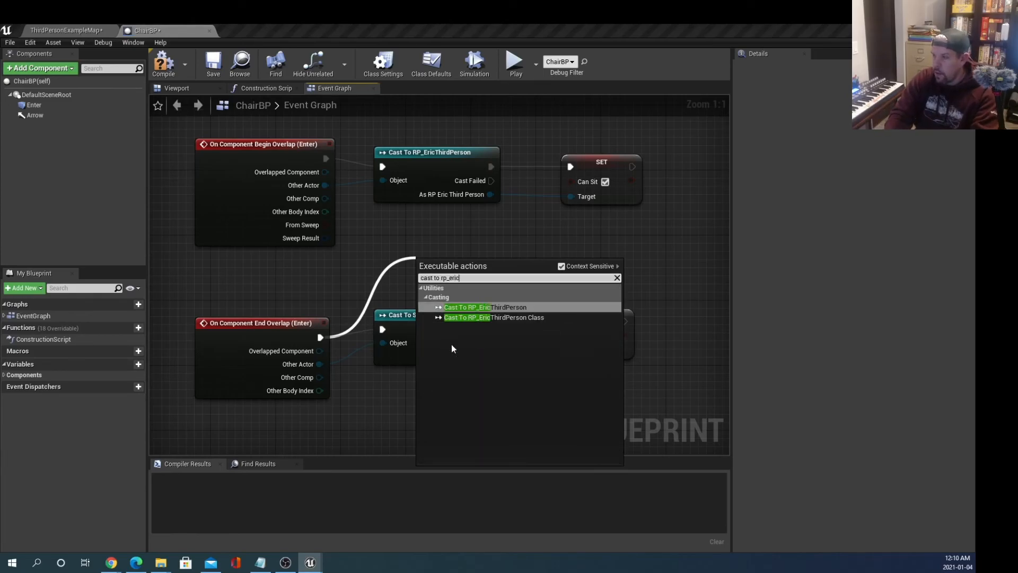
{"action": "left_click", "coordinate": [503, 309]}
{"action": "left_click_drag", "start_coordinate": [462, 266], "coordinate": [428, 245]}
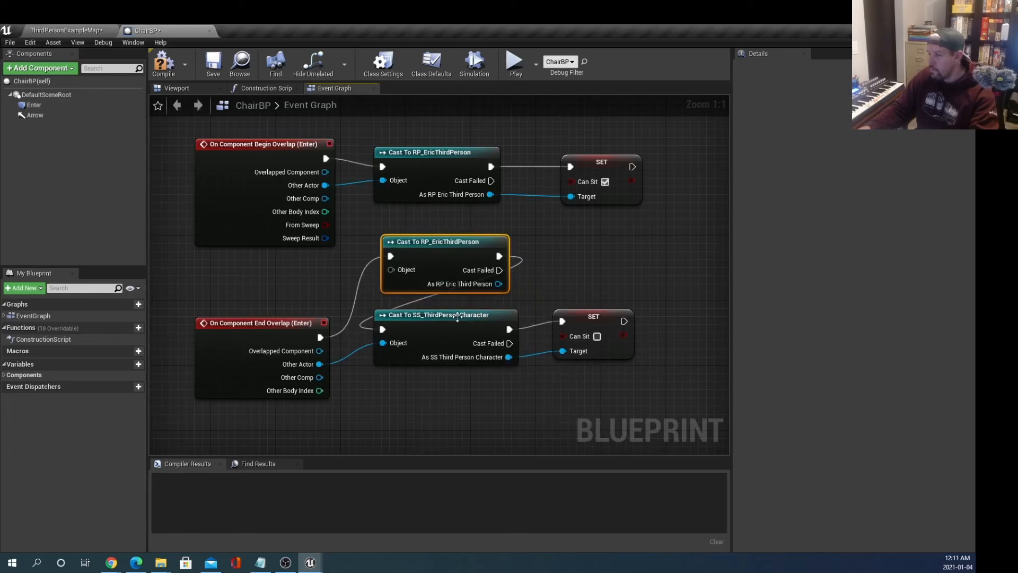
{"action": "left_click_drag", "start_coordinate": [320, 364], "coordinate": [389, 307]}
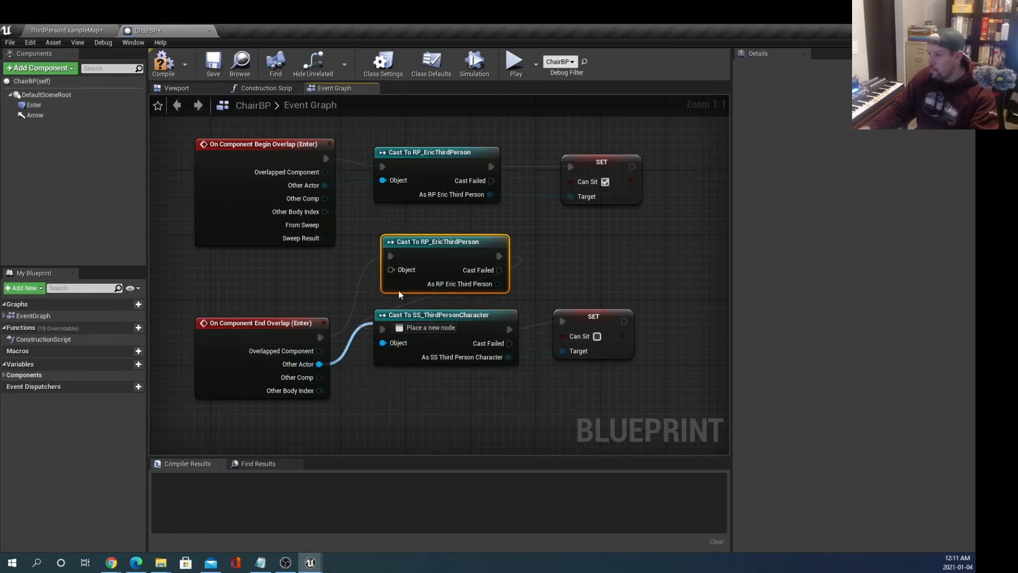
{"action": "left_click_drag", "start_coordinate": [396, 272], "coordinate": [397, 272]}
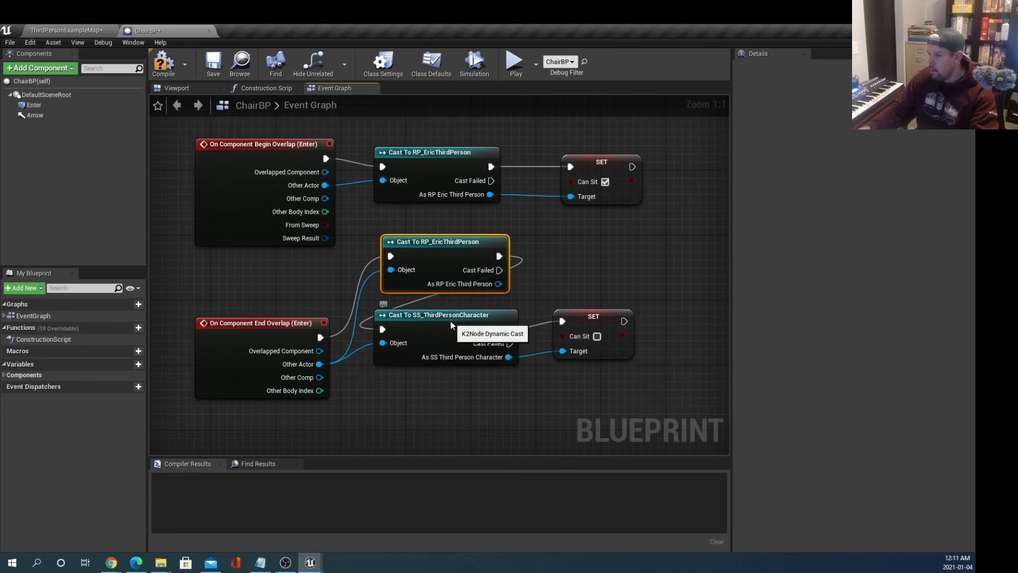
Step: Add a Set Can Sit node after the end overlap's RP_EricThirdPerson cast and connect the cast's character output to its Target
{"action": "left_click_drag", "start_coordinate": [450, 320], "coordinate": [435, 398]}
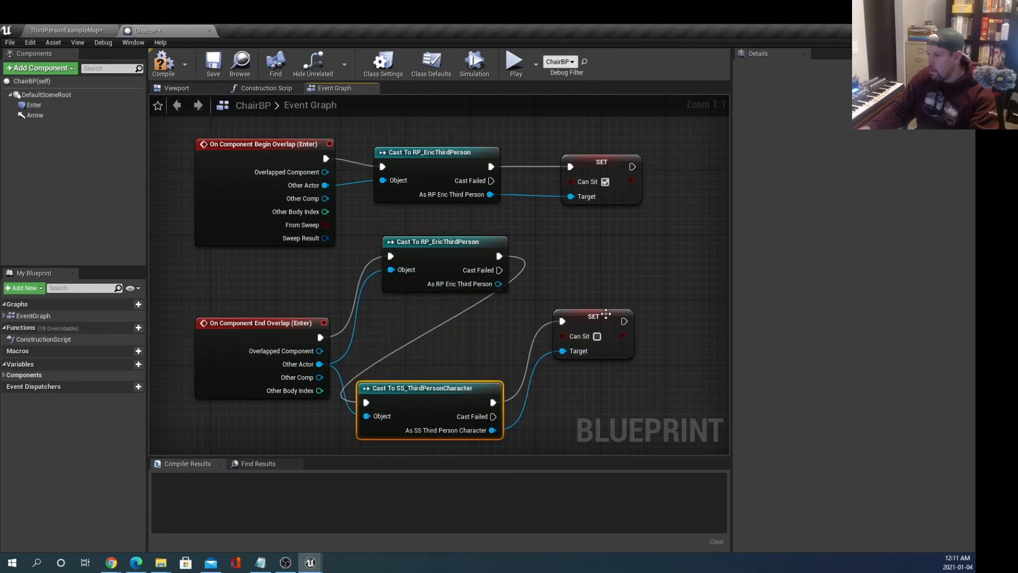
{"action": "left_click_drag", "start_coordinate": [500, 257], "coordinate": [568, 256]}
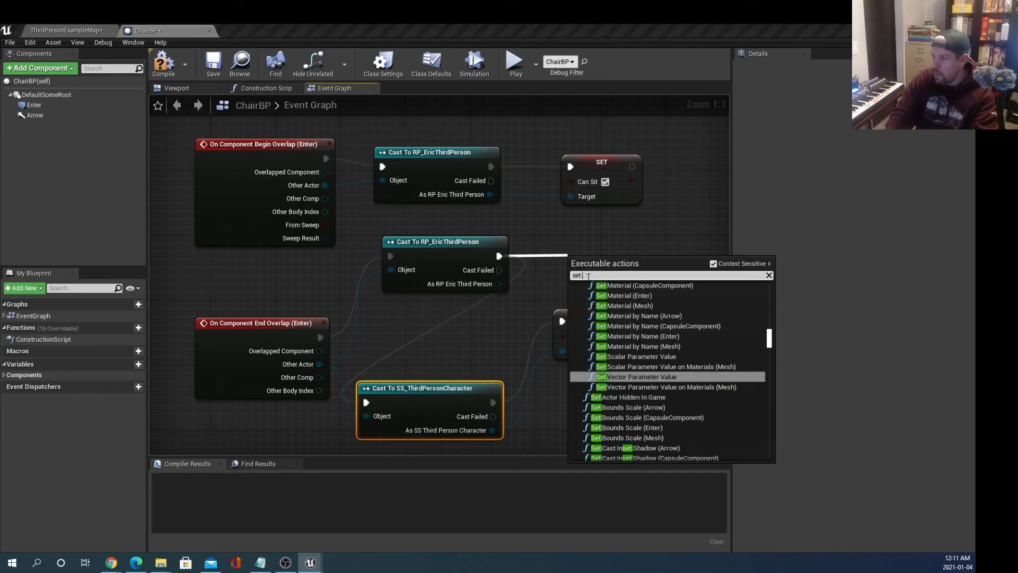
{"action": "type", "text": "can sit"}
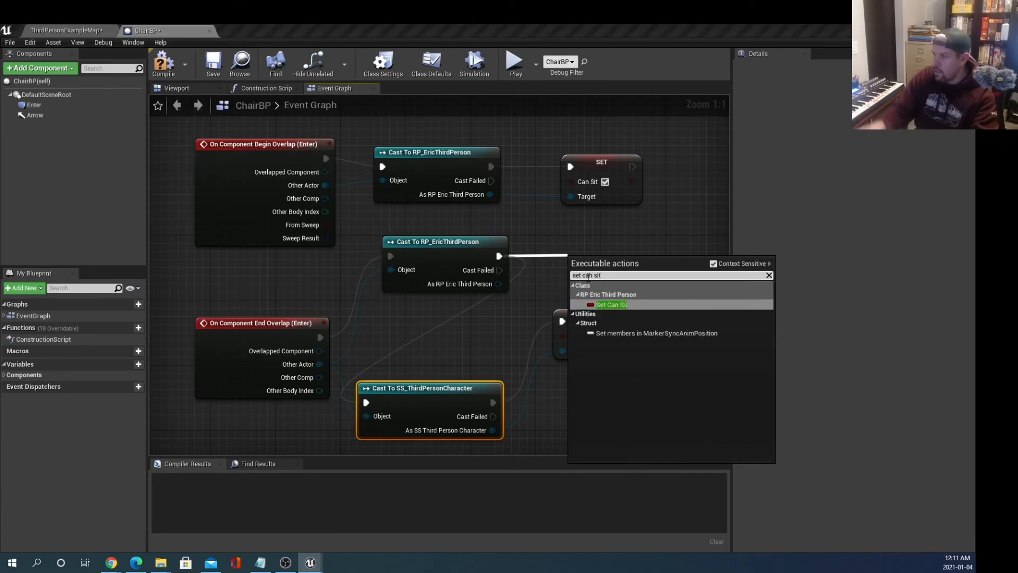
{"action": "left_click", "coordinate": [606, 304]}
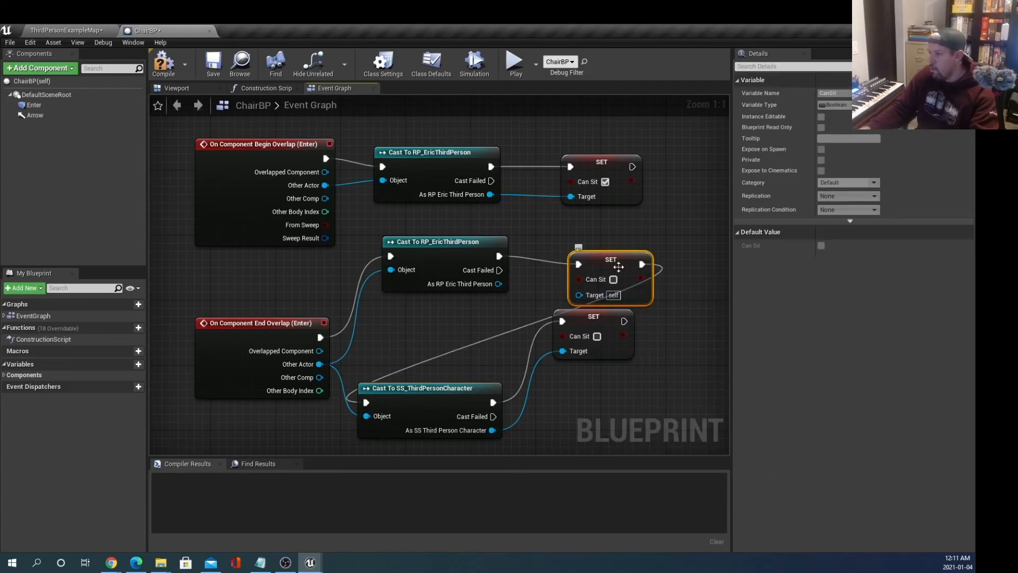
{"action": "left_click_drag", "start_coordinate": [614, 248], "coordinate": [633, 248]}
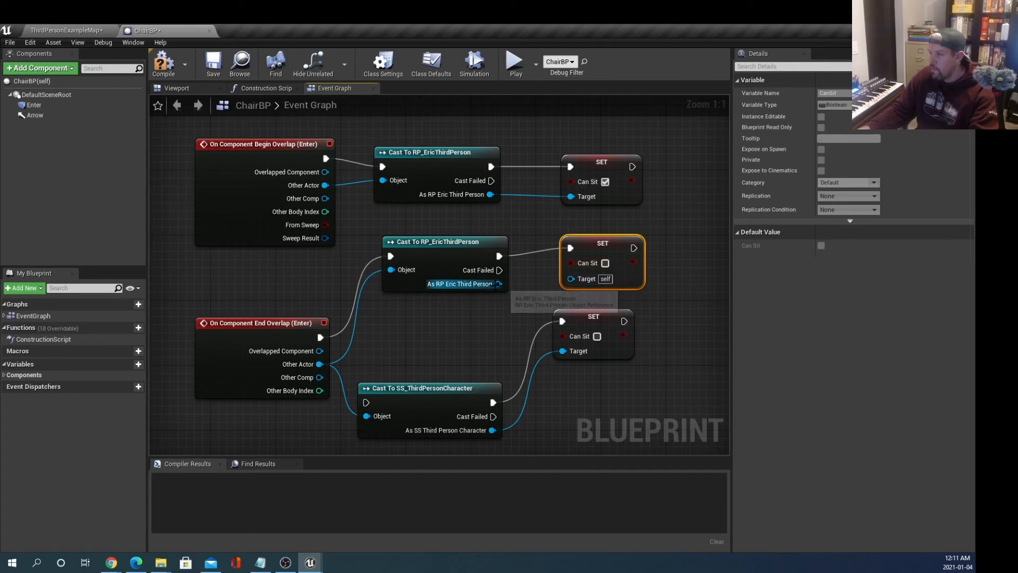
{"action": "left_click_drag", "start_coordinate": [499, 284], "coordinate": [574, 280]}
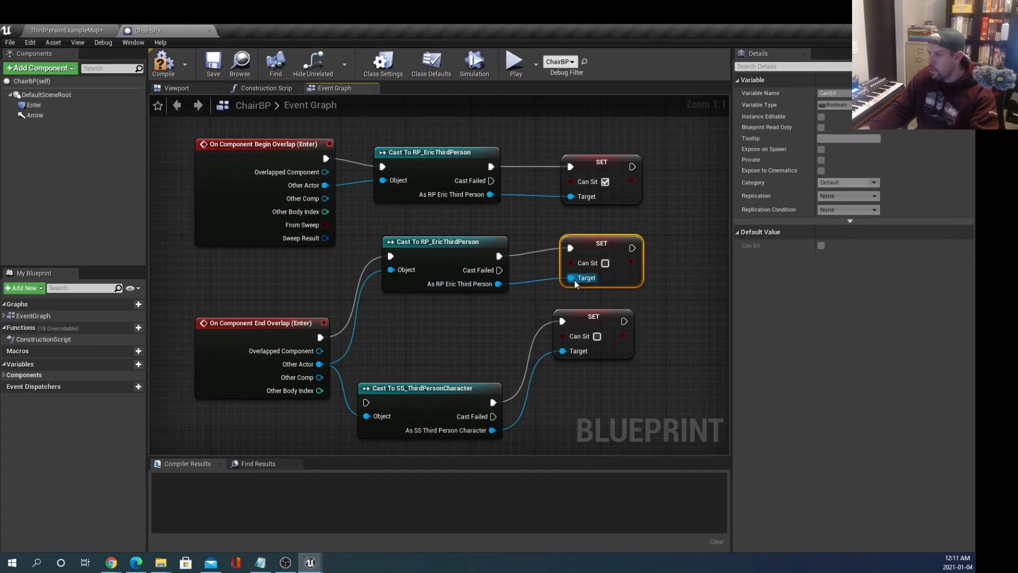
Step: Delete the SS_ThirdPersonCharacter cast and its Set node, and align the RP_EricThirdPerson cast and setter with the end overlap event
{"action": "left_click", "coordinate": [621, 351]}
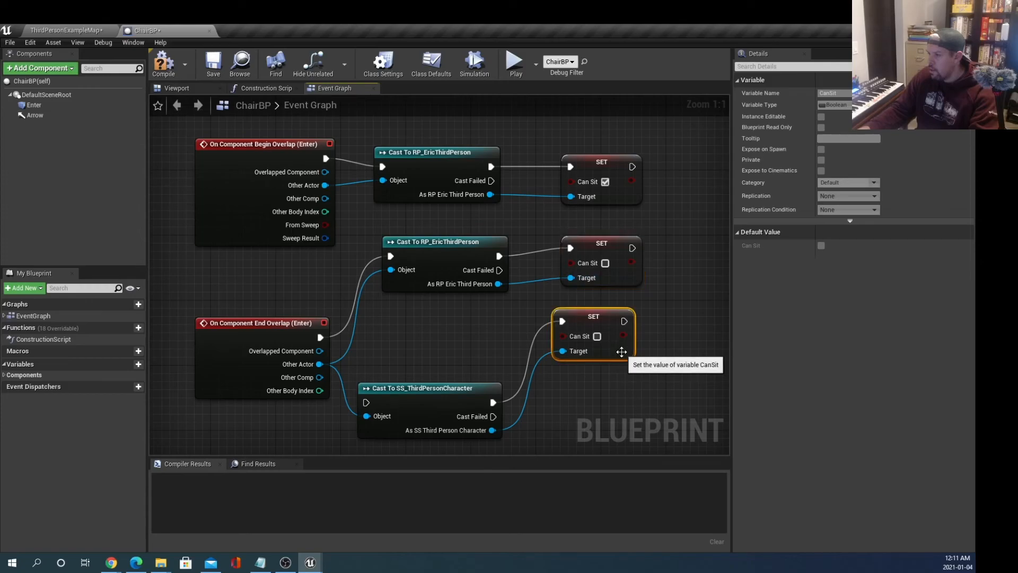
{"action": "left_click", "coordinate": [433, 405], "text": "ctrl"}
{"action": "key", "text": "Delete"}
{"action": "left_click_drag", "start_coordinate": [682, 245], "coordinate": [466, 279]}
{"action": "left_click_drag", "start_coordinate": [460, 245], "coordinate": [460, 334]}
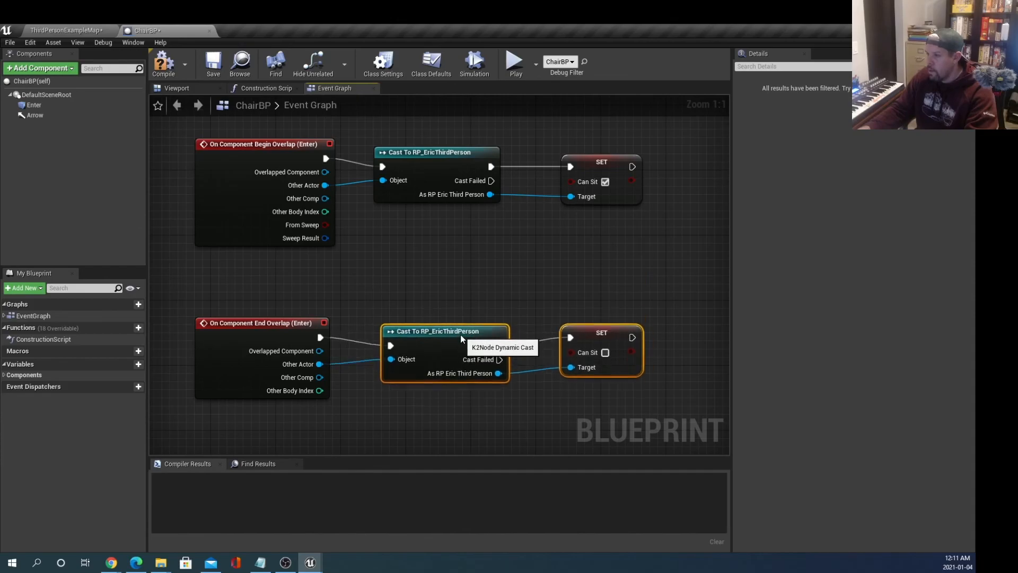
Step: Compile and save ChairBP, and return to the ThirdPersonExampleMap level
{"action": "left_click", "coordinate": [163, 63]}
{"action": "left_click", "coordinate": [212, 64]}
{"action": "left_click", "coordinate": [83, 33]}
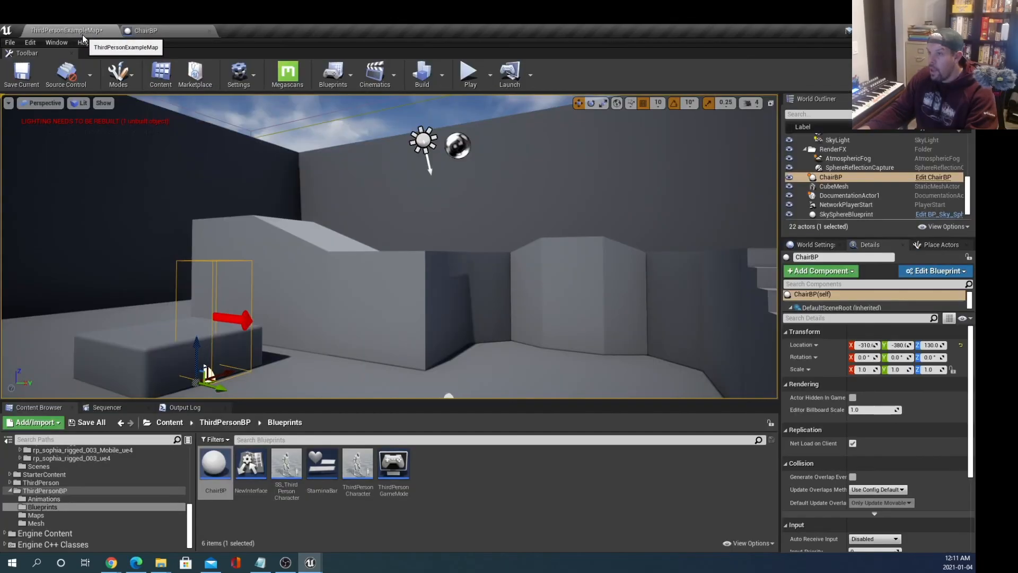
Step: Play-test the level by walking the Eric character to the block, triggering sit and stand, moving away, and ending play
{"action": "left_click", "coordinate": [468, 71]}
{"action": "left_click", "coordinate": [498, 285]}
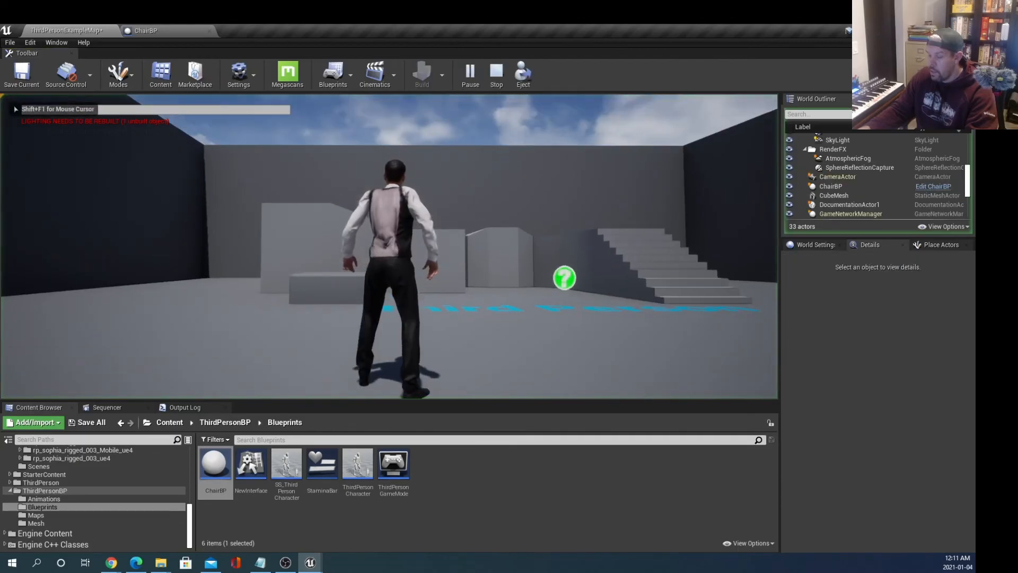
{"action": "key", "text": "w"}
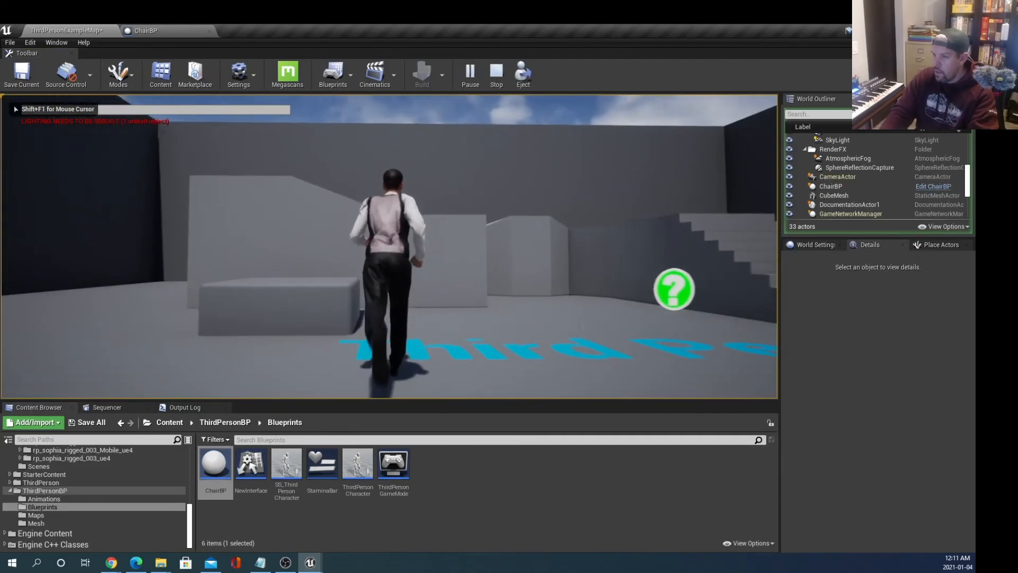
{"action": "key", "text": "e"}
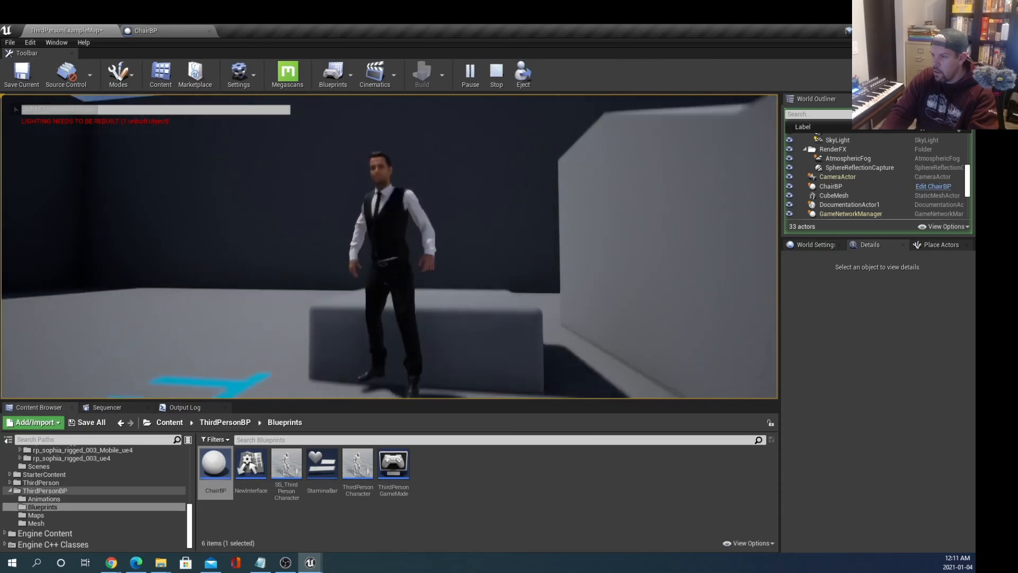
{"action": "key", "text": "e"}
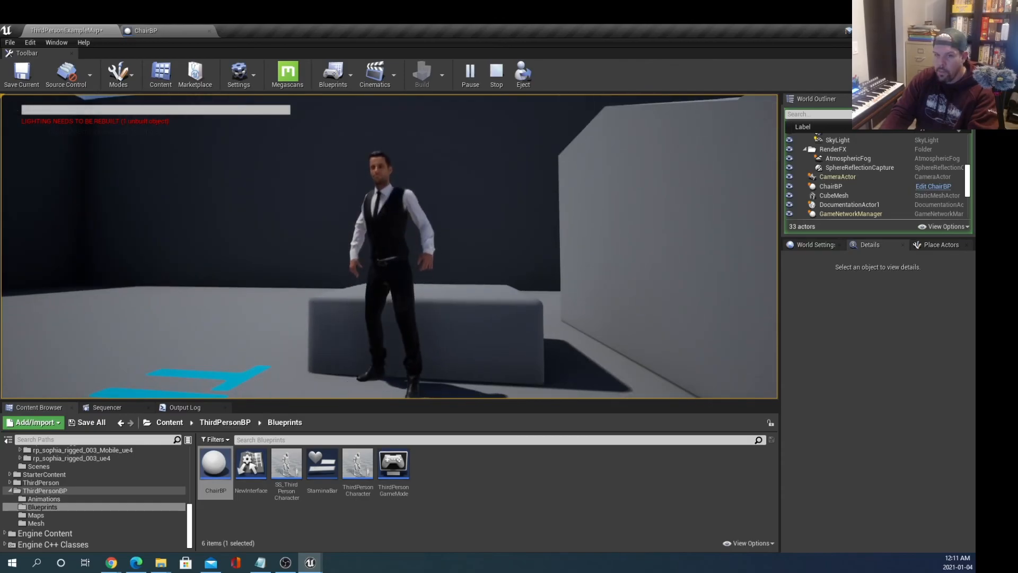
{"action": "key", "text": "w"}
{"action": "key", "text": "space"}
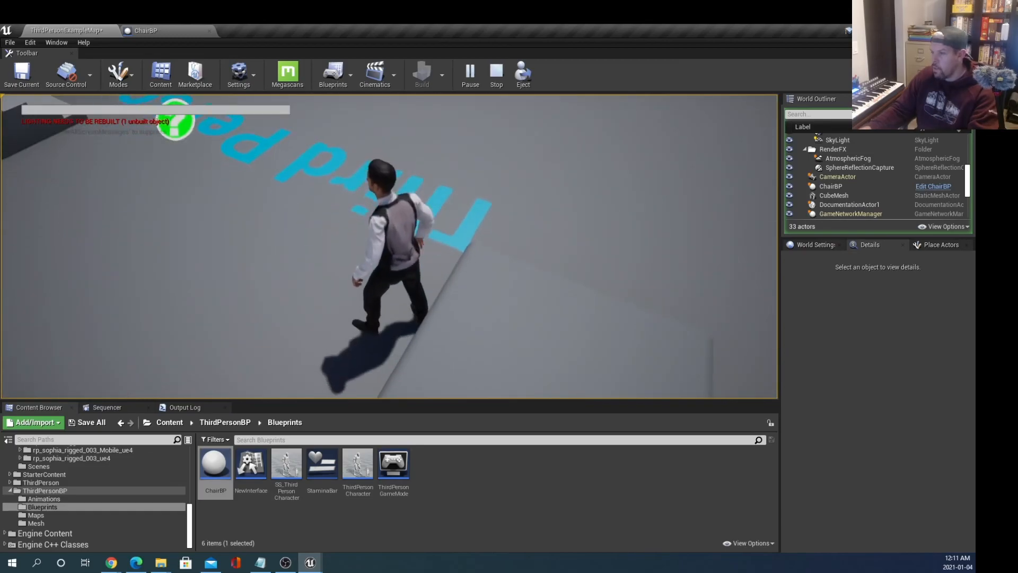
{"action": "key", "text": "Escape"}
{"action": "mouse_move", "coordinate": [502, 335]}
{"action": "right_mouse_down"}
{"action": "mouse_move", "coordinate": [429, 324]}
{"action": "mouse_move", "coordinate": [546, 303]}
{"action": "mouse_move", "coordinate": [501, 321]}
{"action": "mouse_move", "coordinate": [527, 331]}
{"action": "mouse_move", "coordinate": [550, 312]}
{"action": "mouse_move", "coordinate": [531, 336]}
{"action": "mouse_move", "coordinate": [505, 345]}
{"action": "right_mouse_up"}
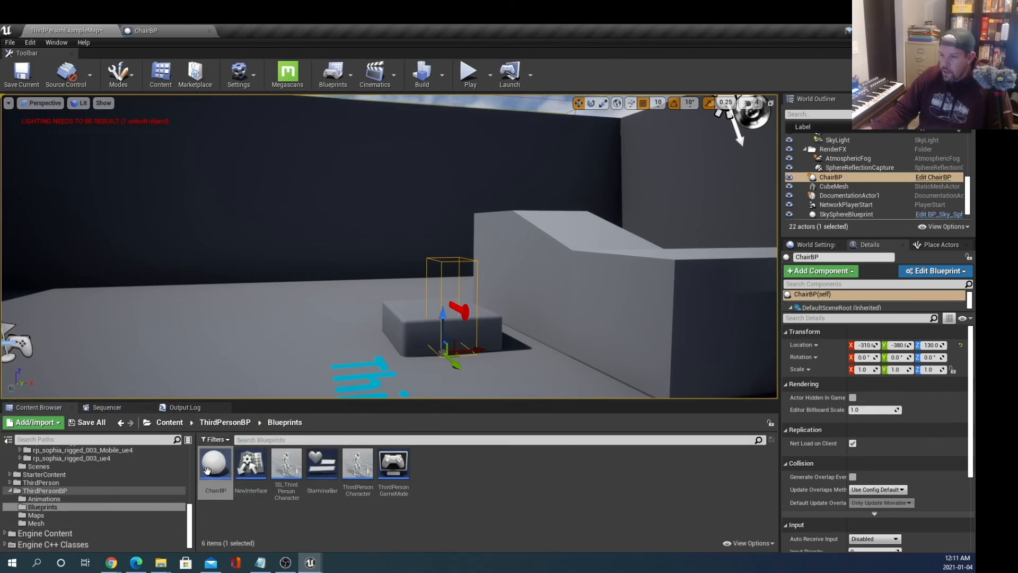
{"action": "right_click", "coordinate": [217, 479]}
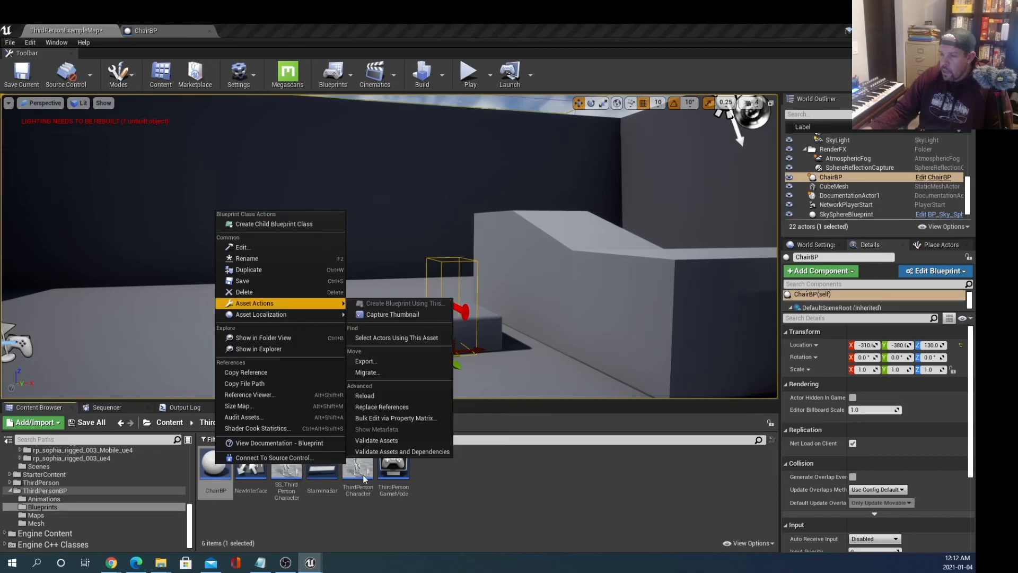
{"action": "left_click", "coordinate": [613, 500]}
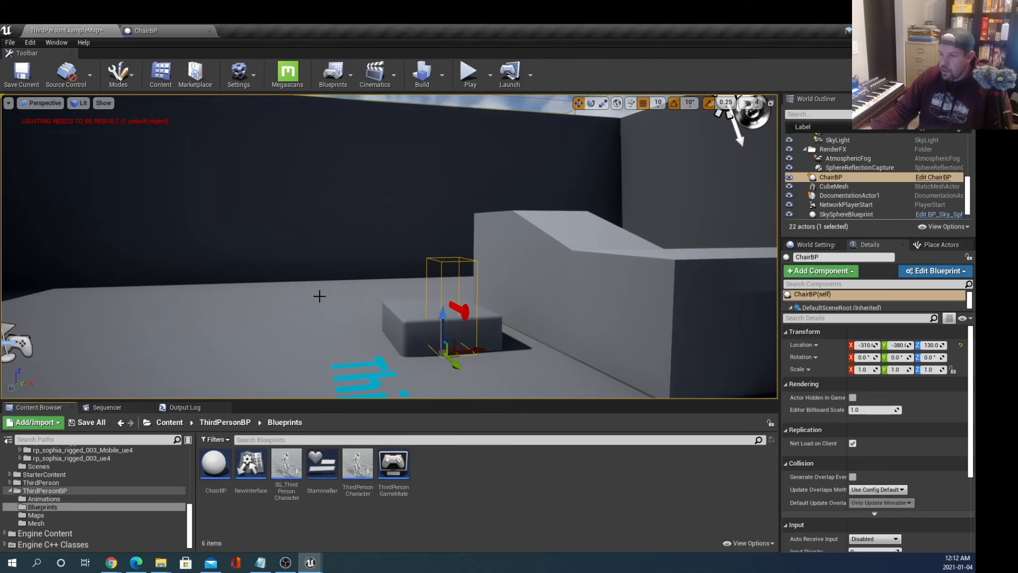